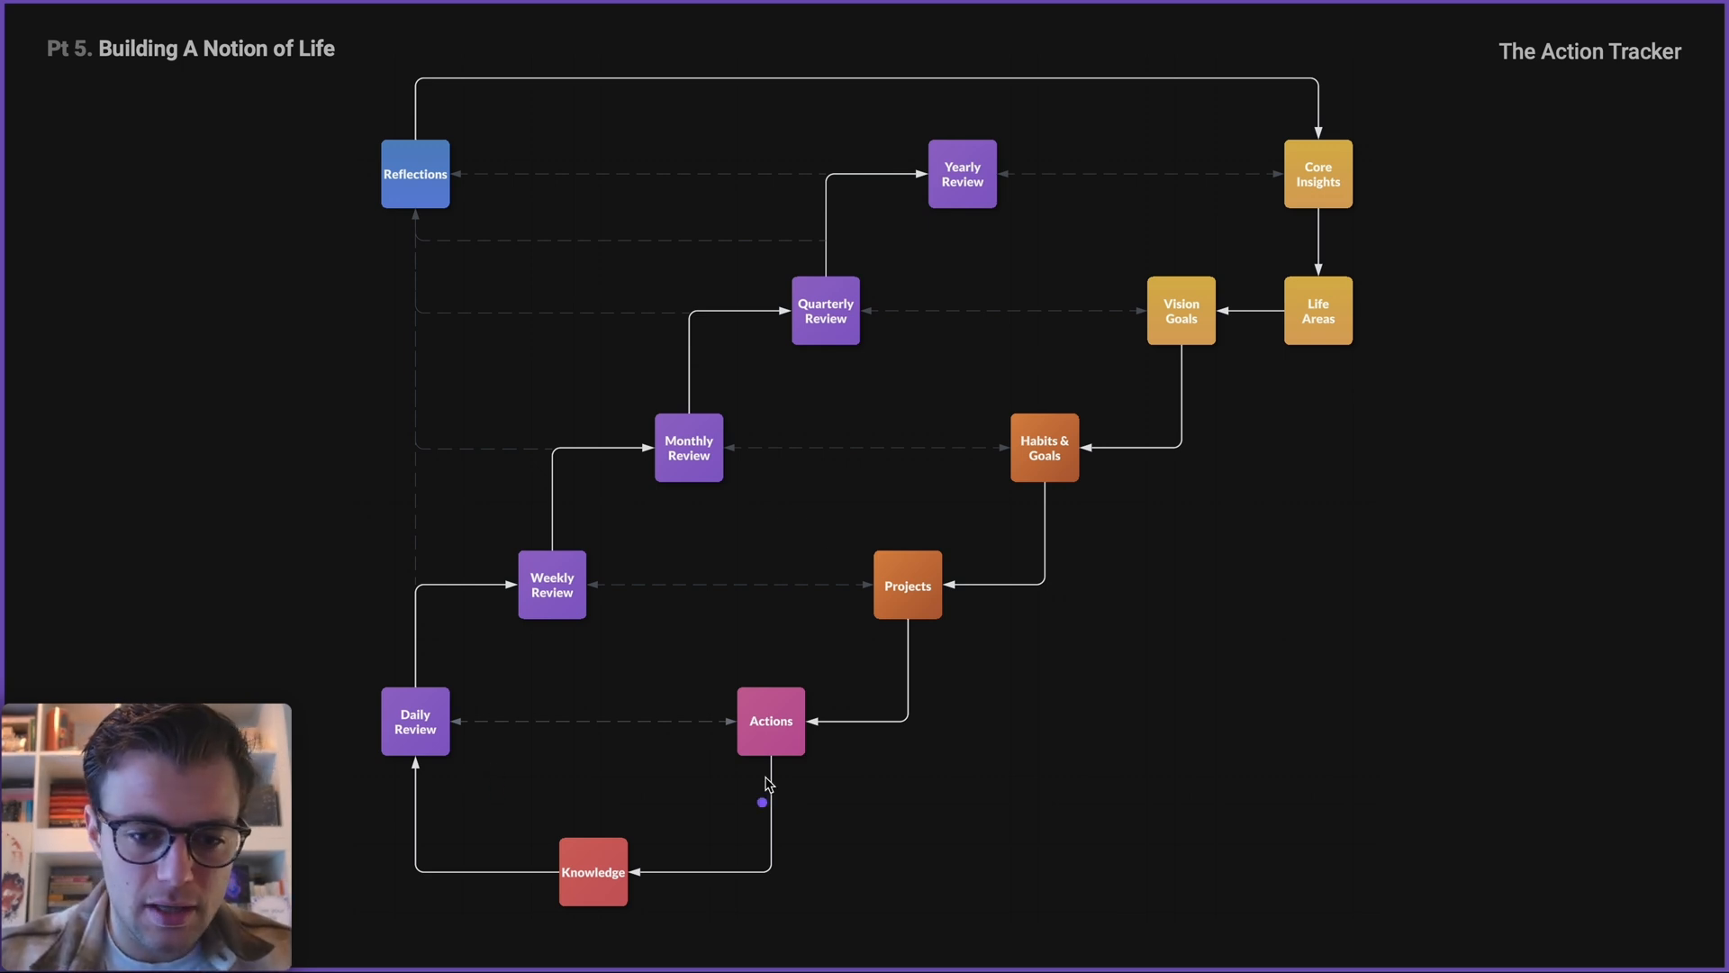
drag(817, 782, 390, 780)
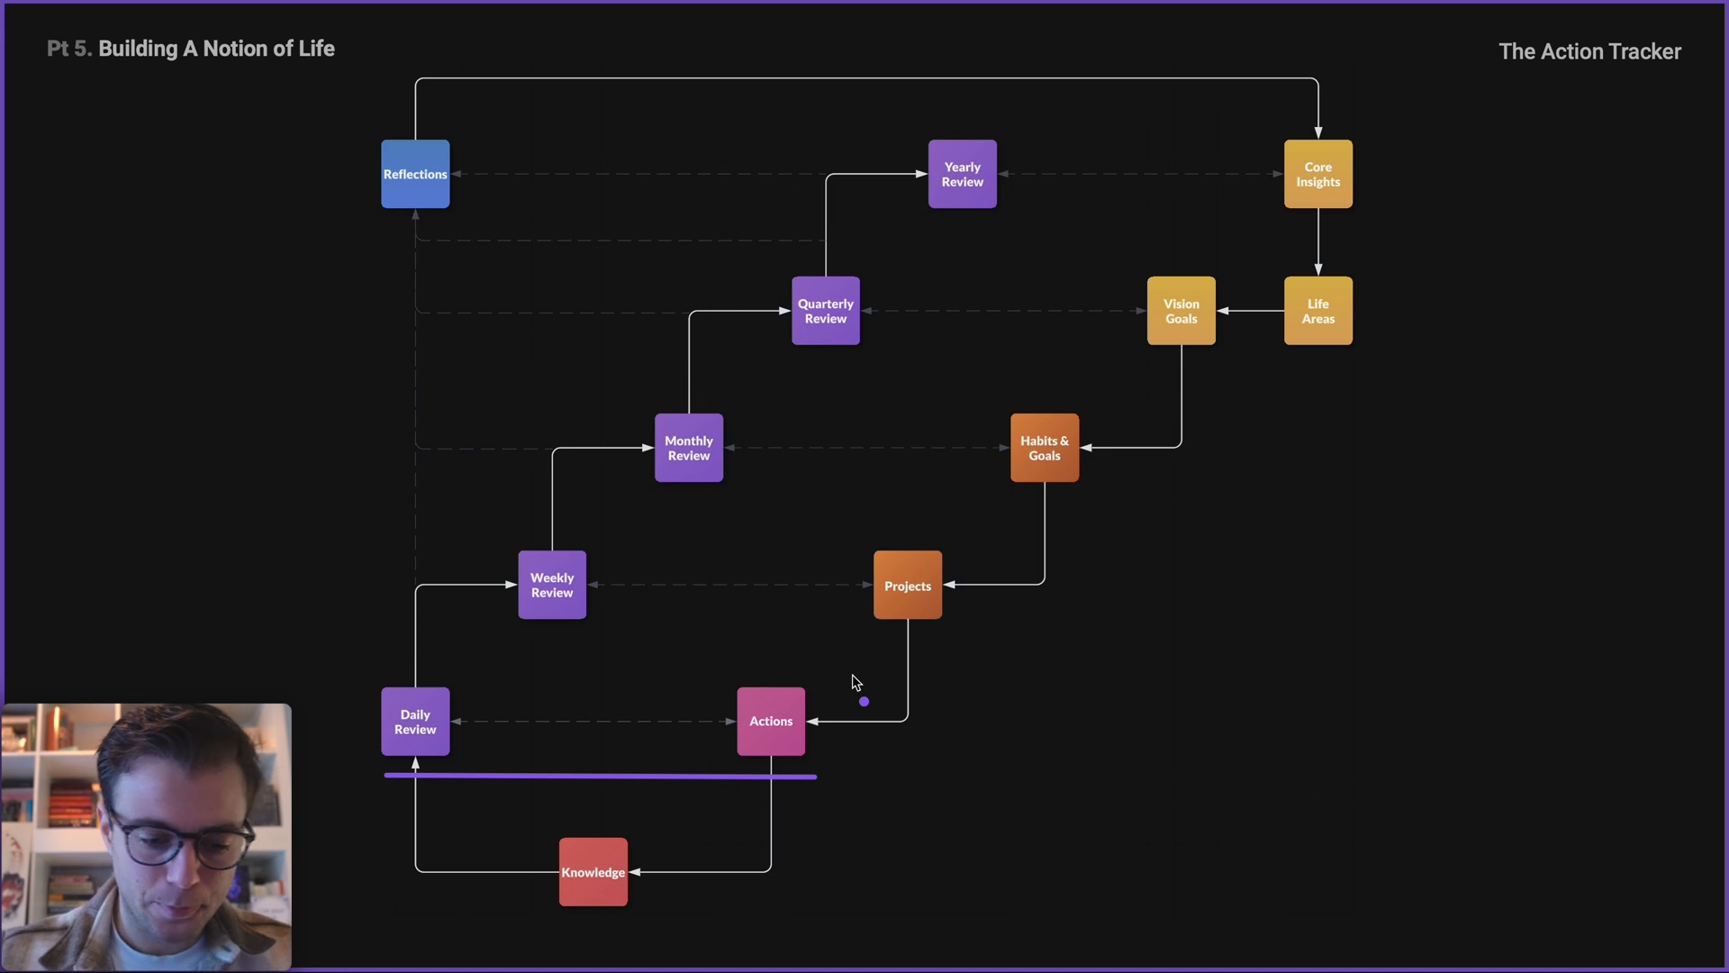
key(Delete)
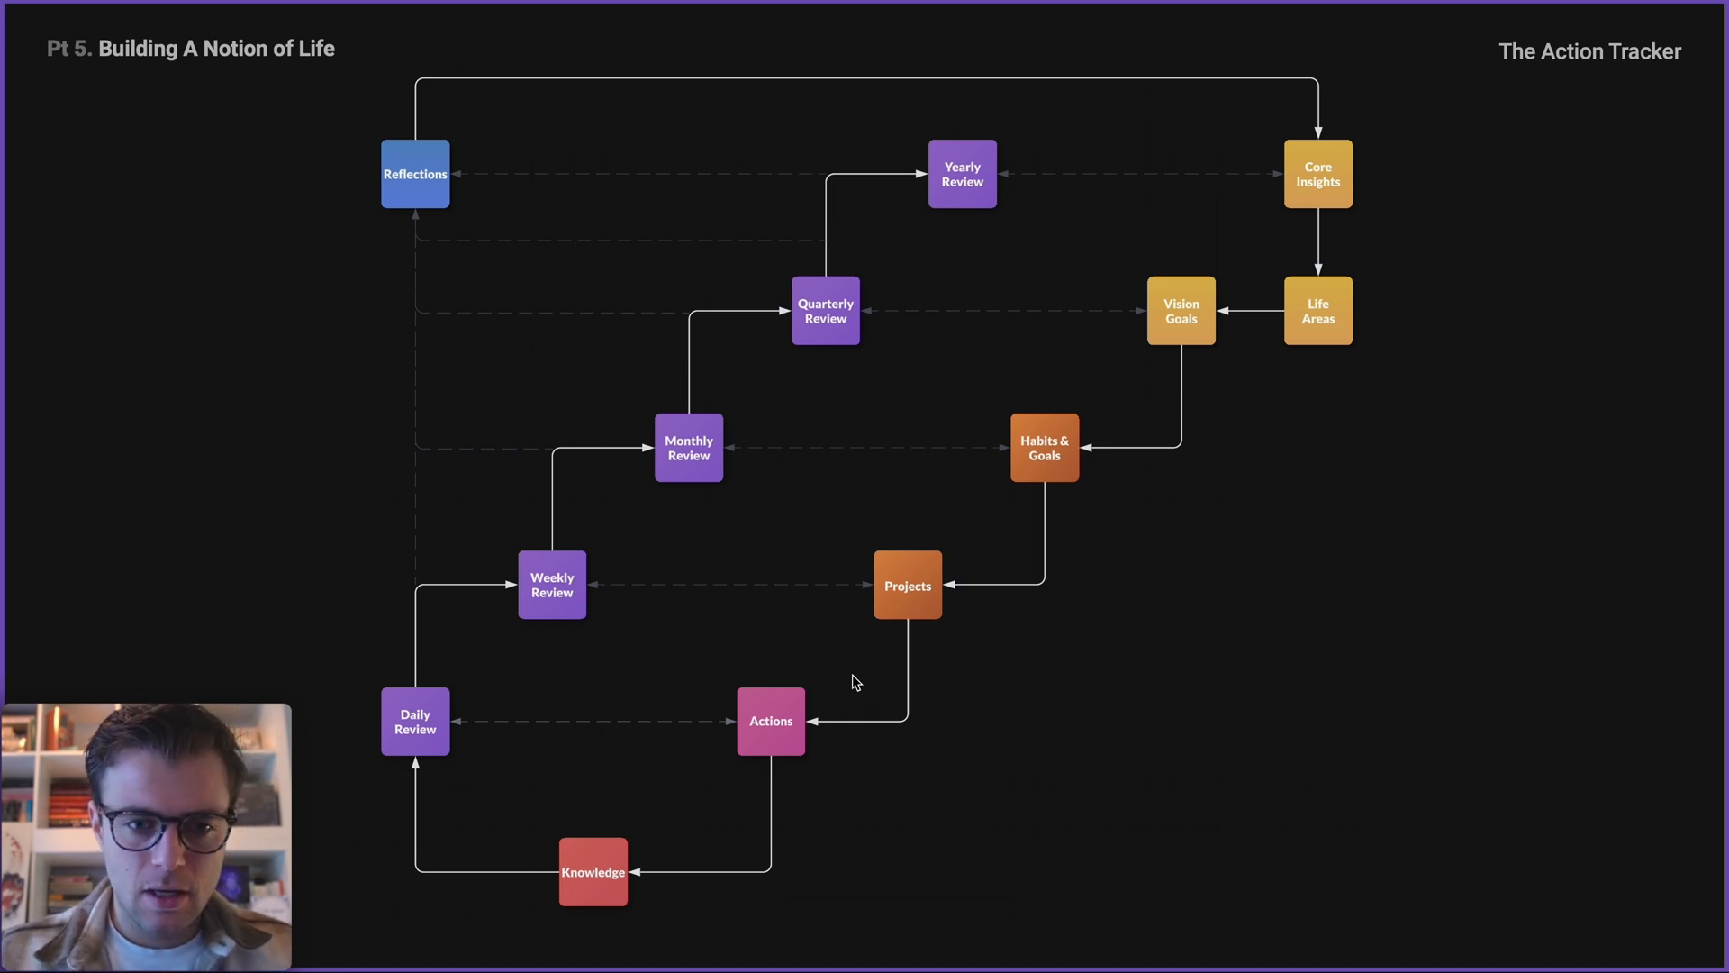
key(Right)
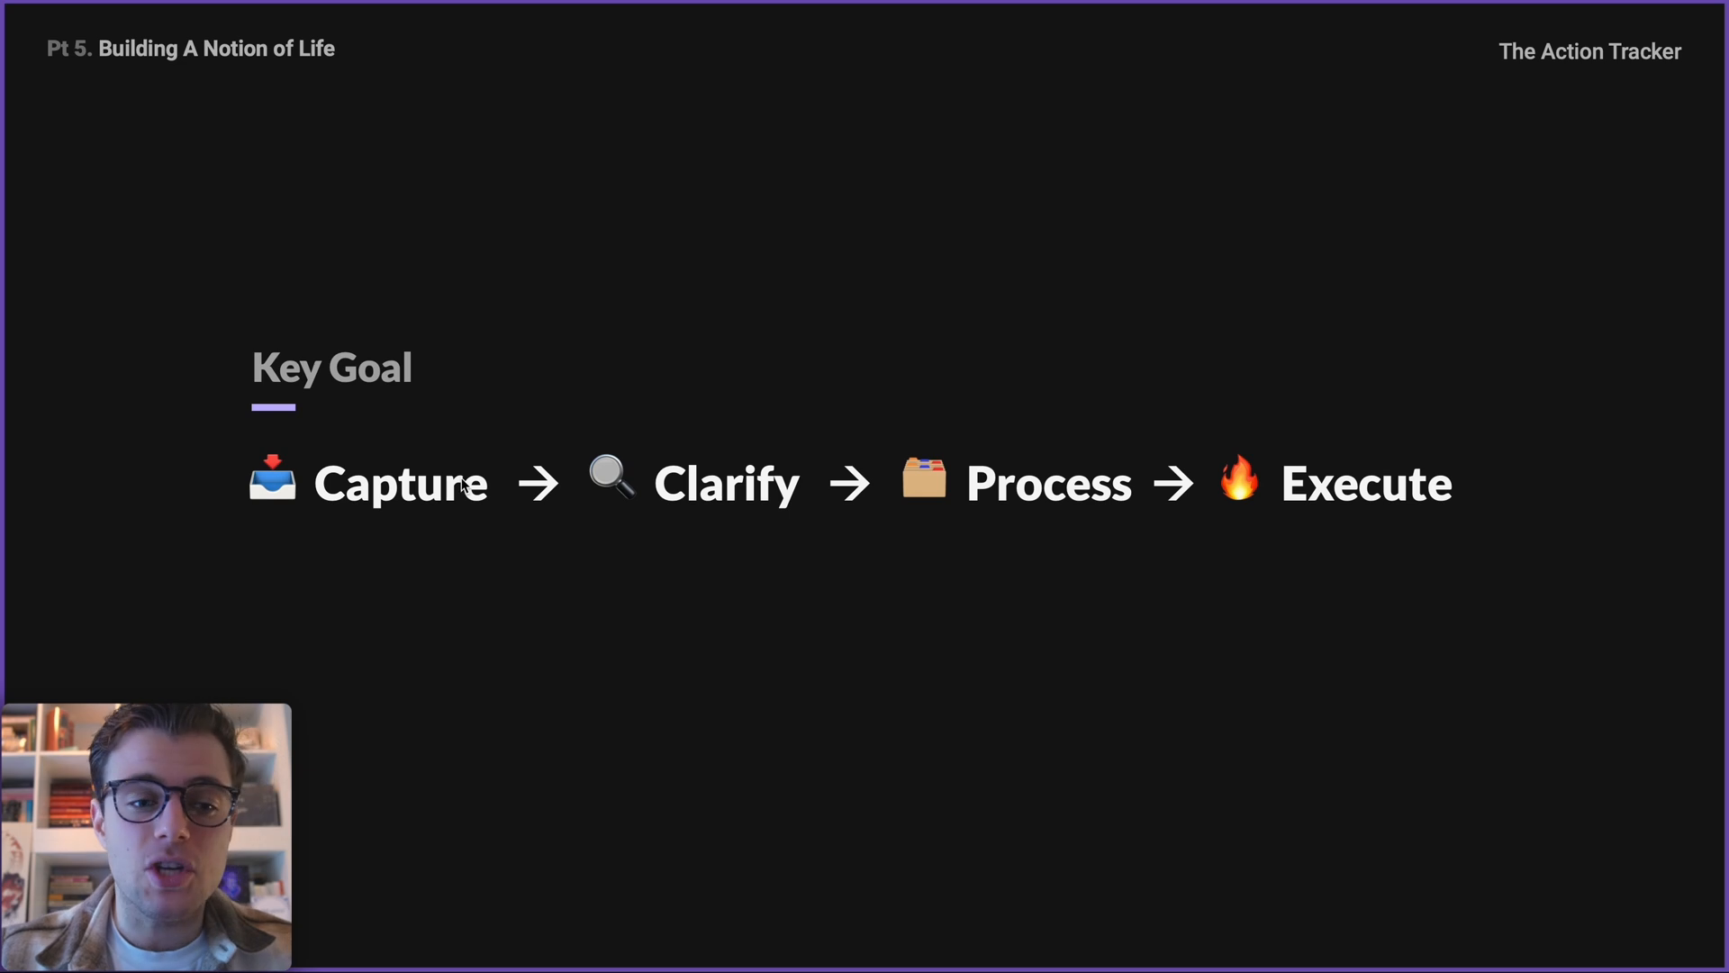
drag(472, 218, 509, 273)
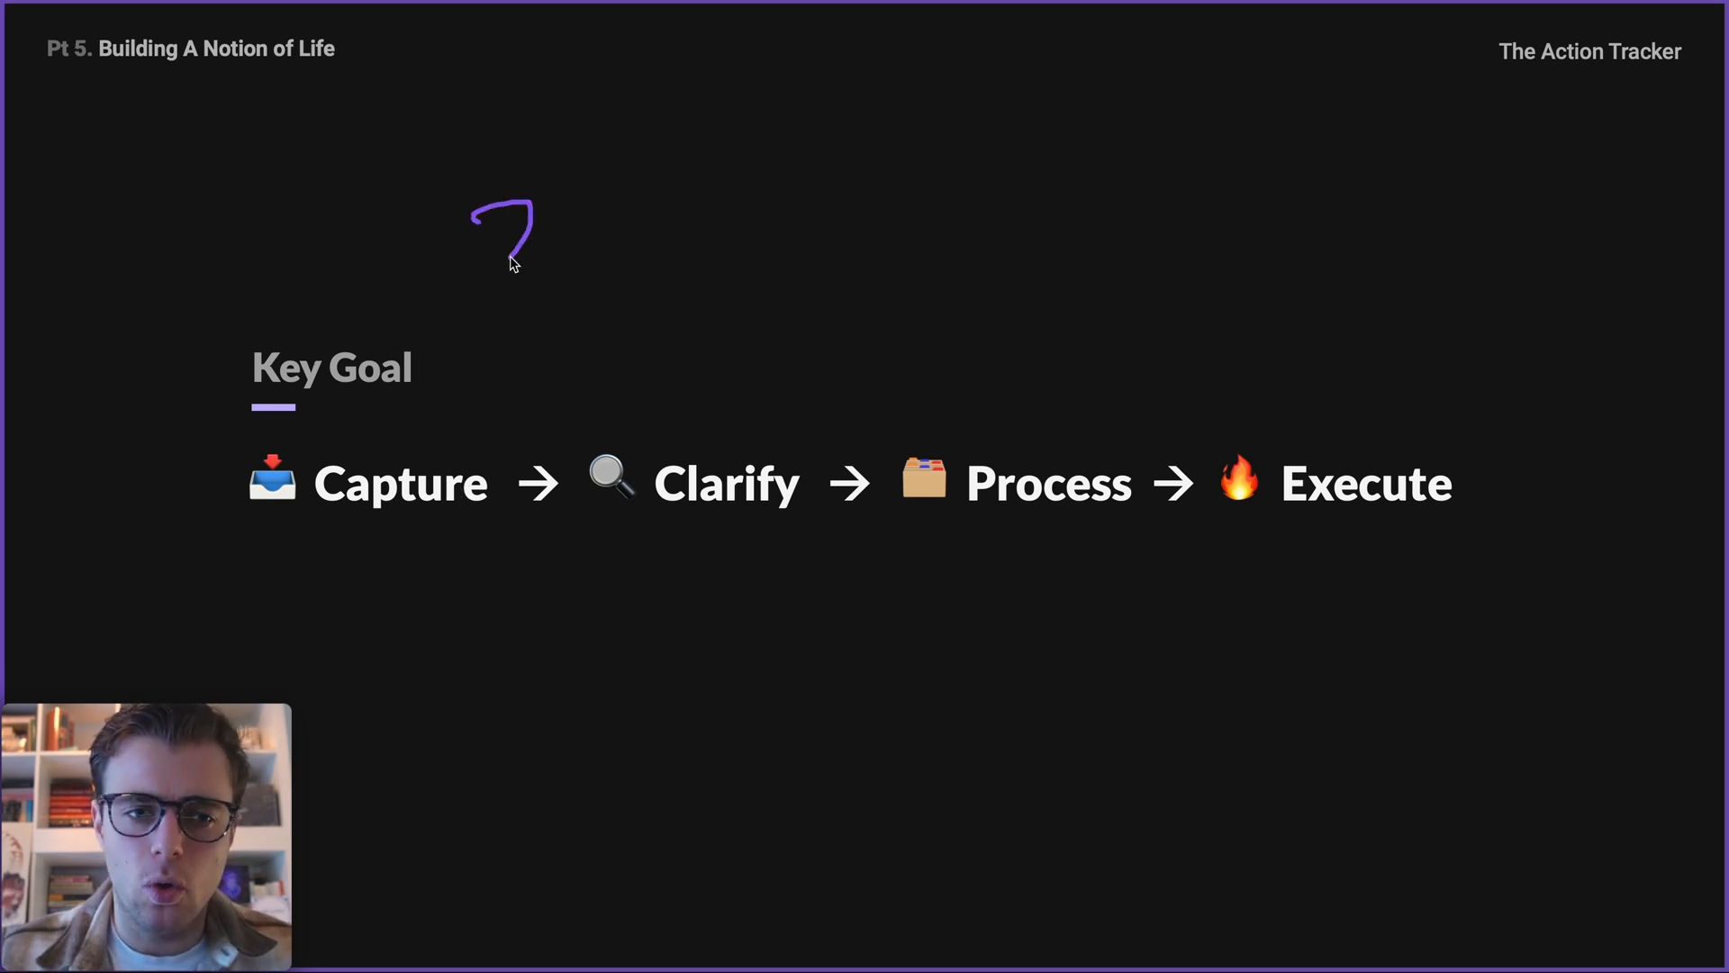
click(519, 338)
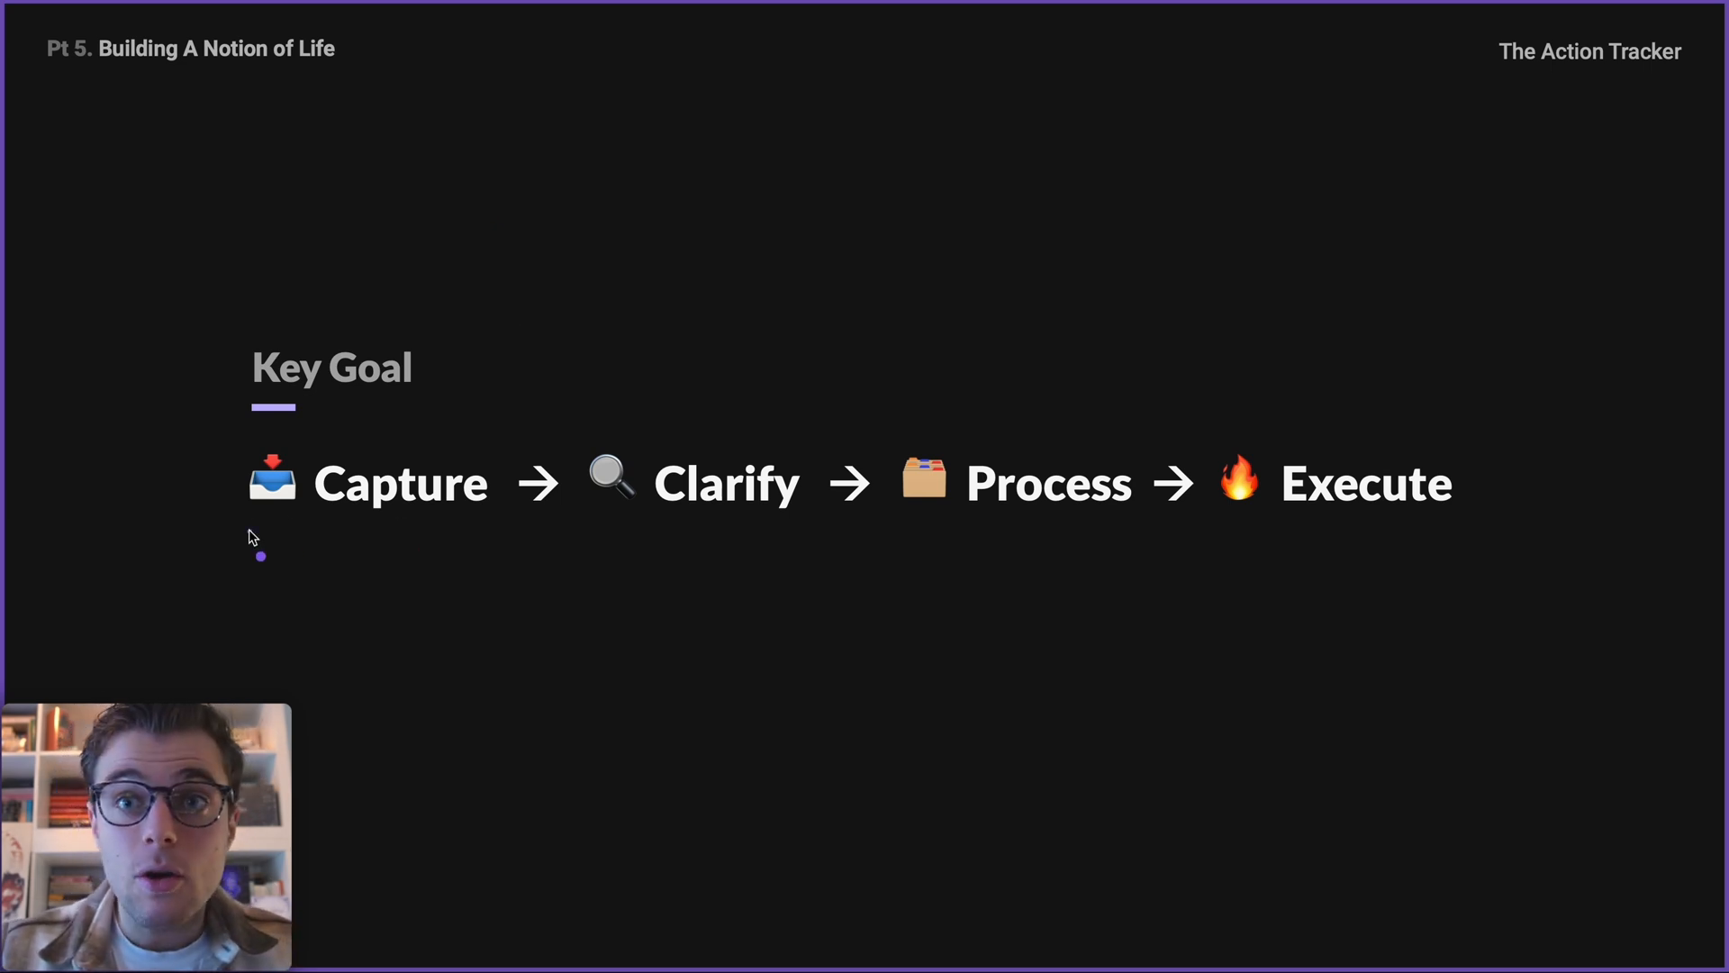
drag(250, 532, 491, 532)
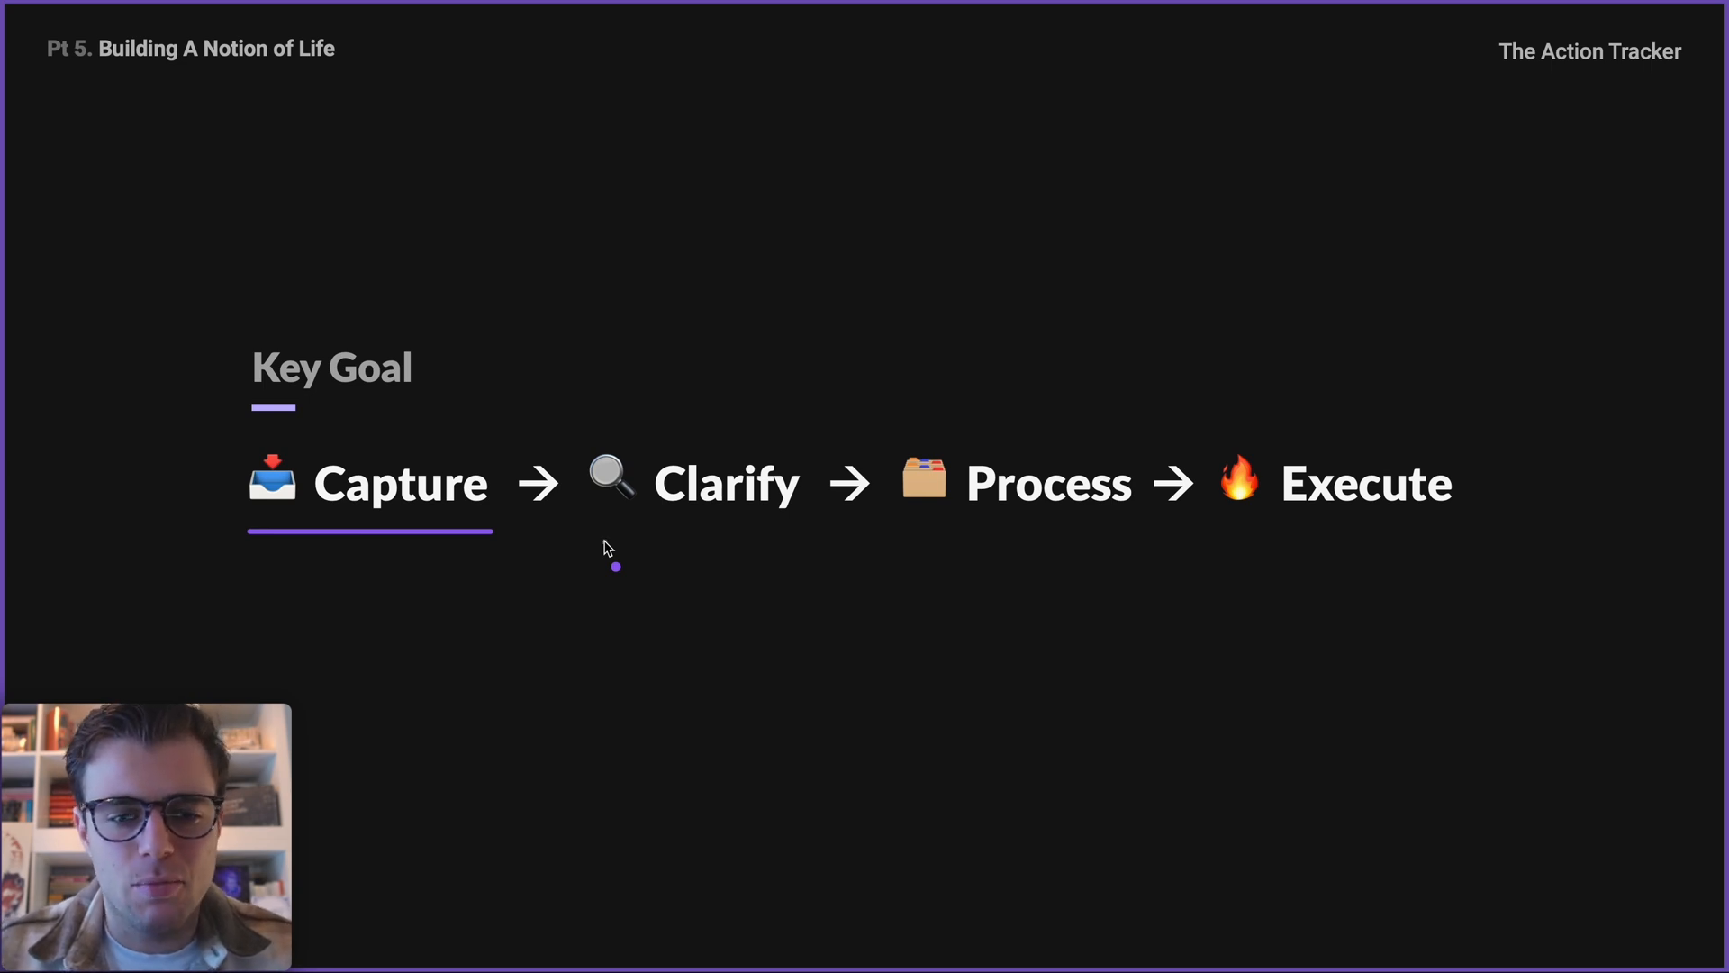
drag(604, 542, 847, 545)
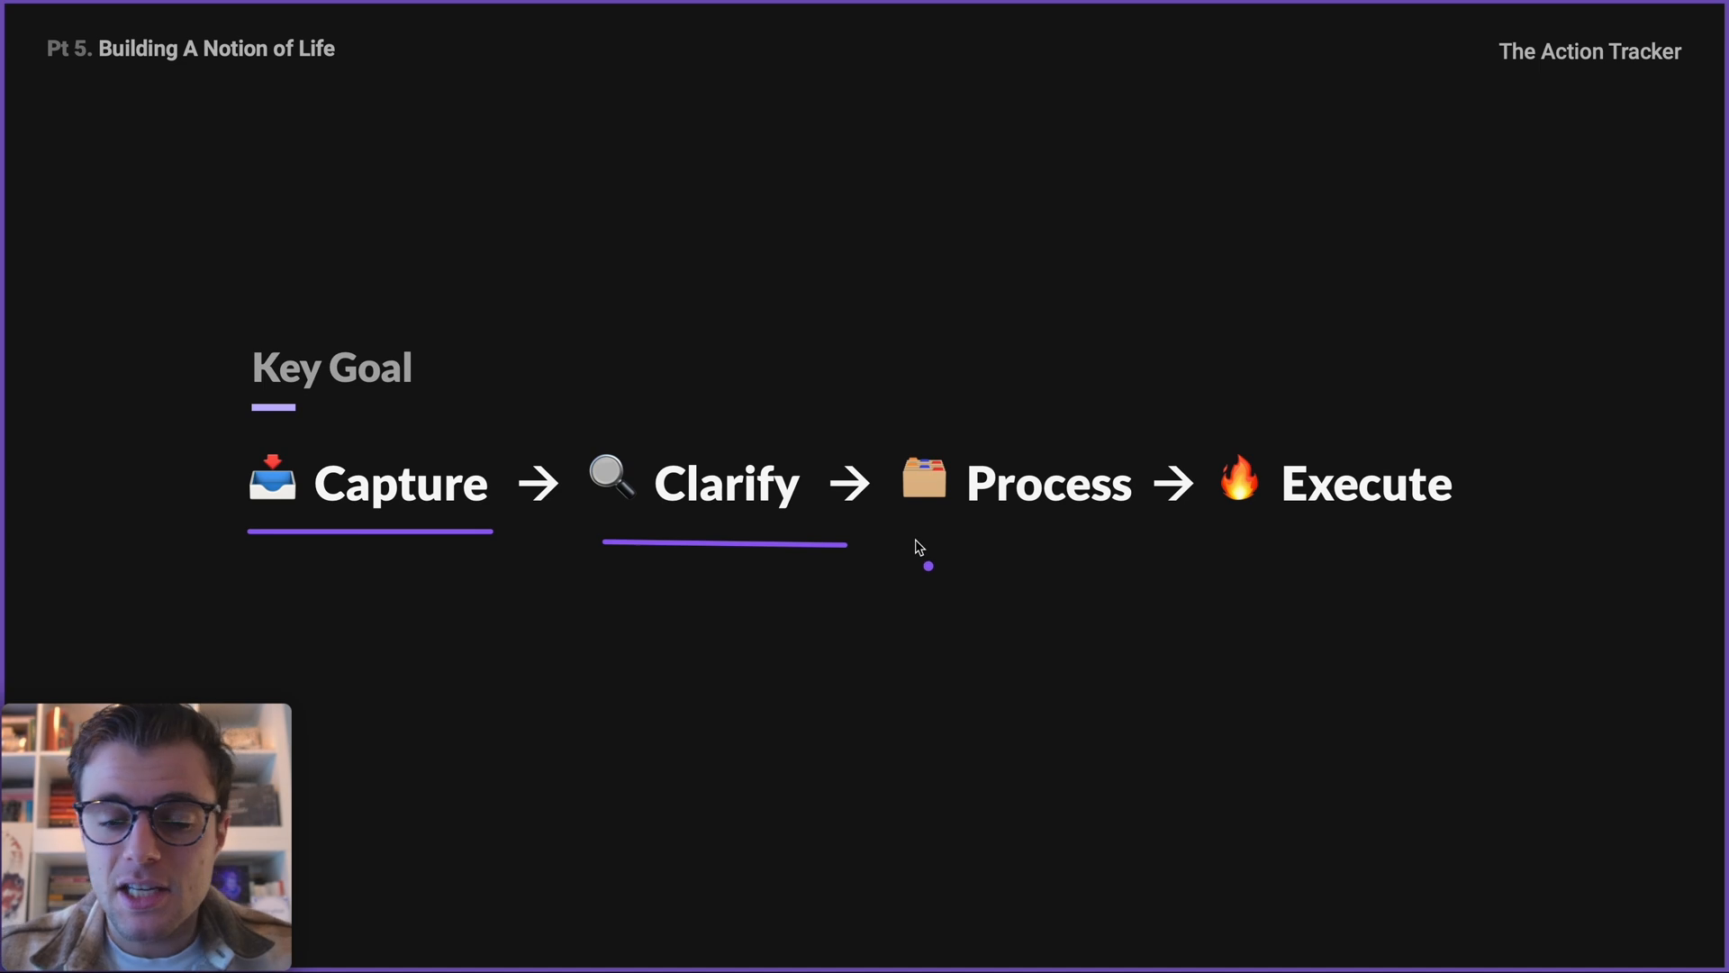
drag(912, 540, 1173, 544)
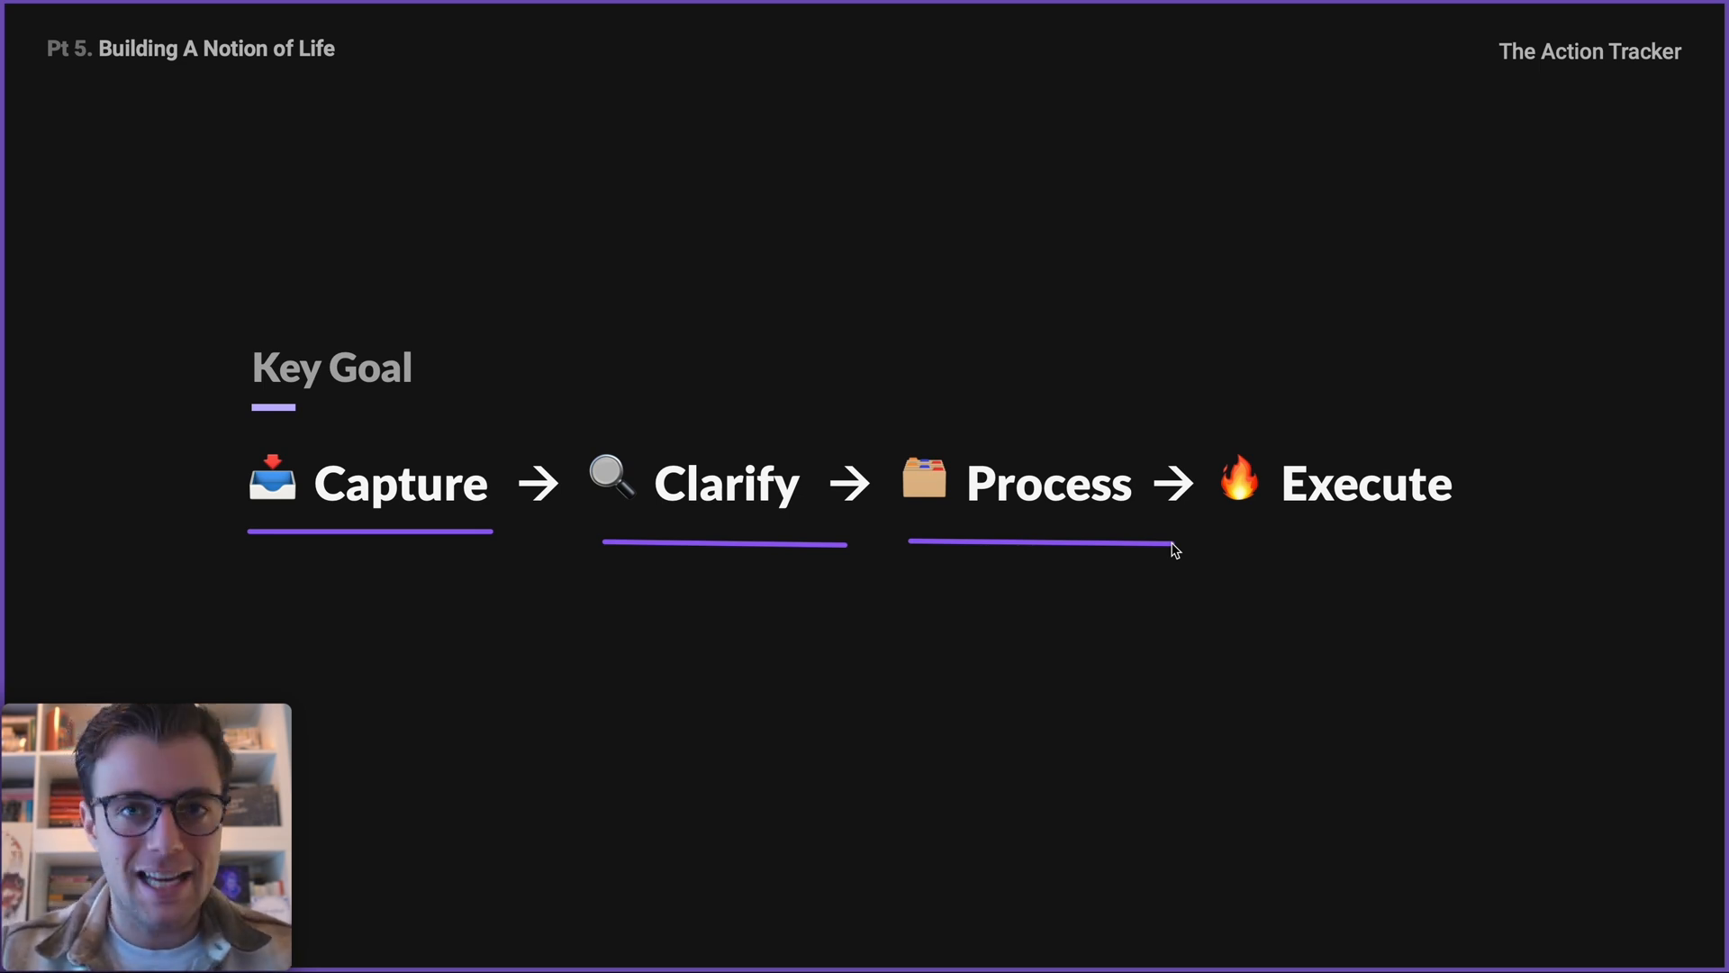
click(1343, 571)
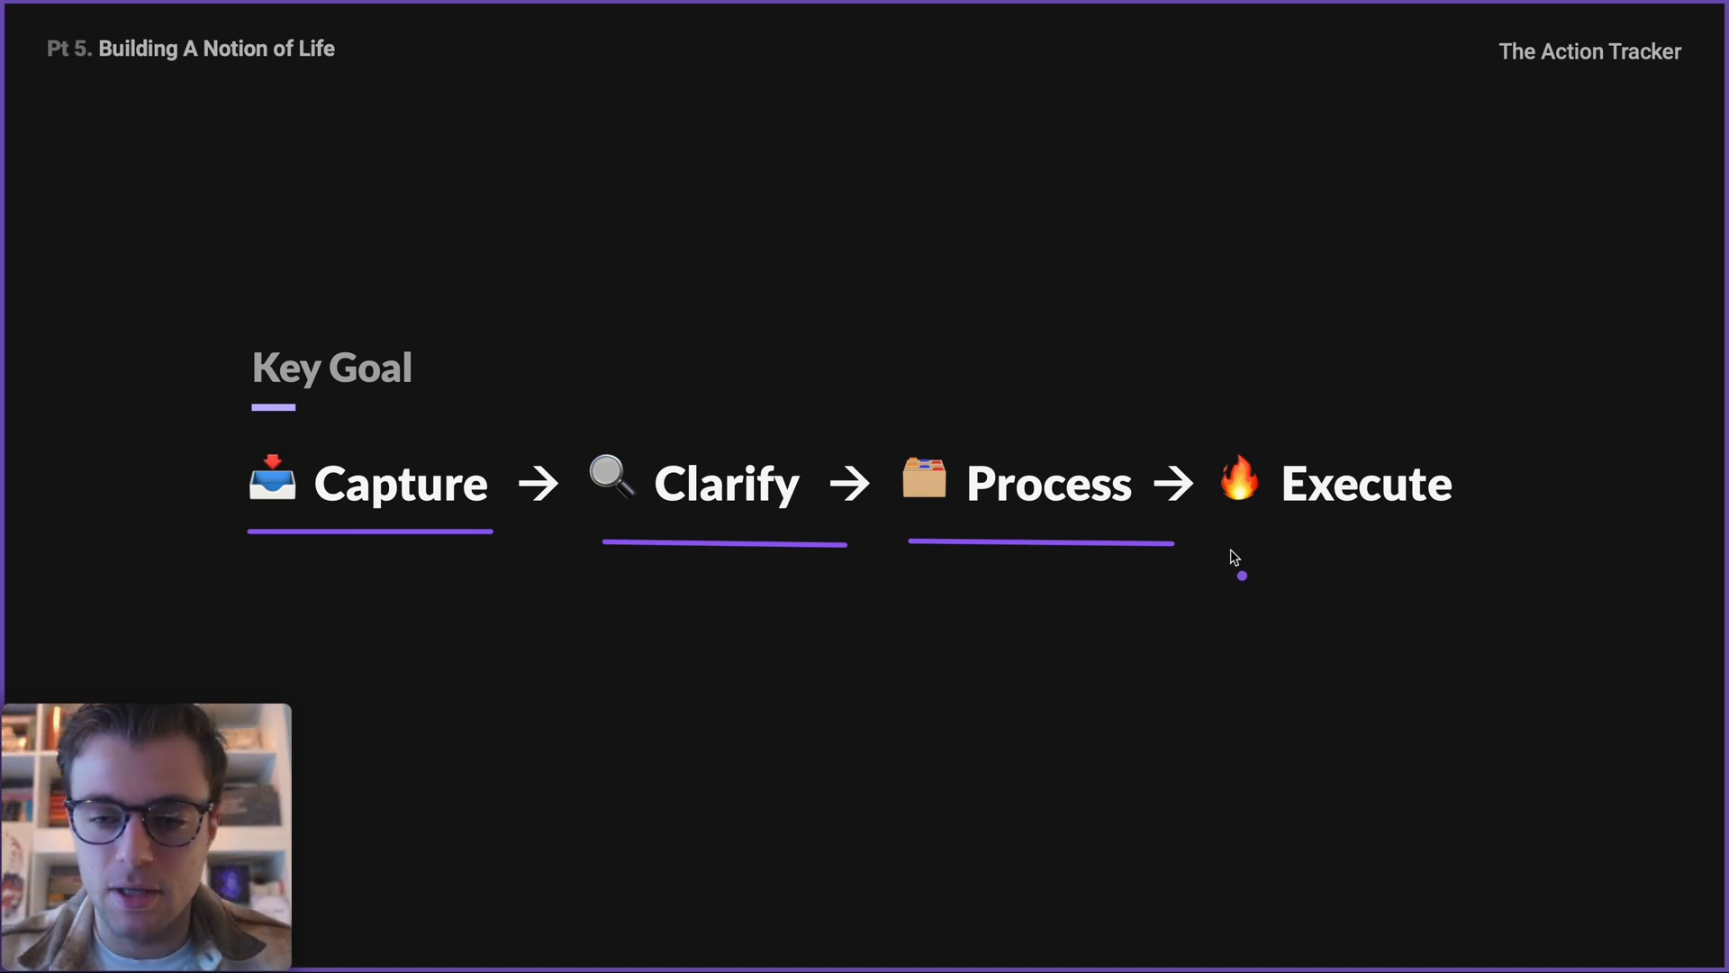
drag(1227, 550, 1466, 552)
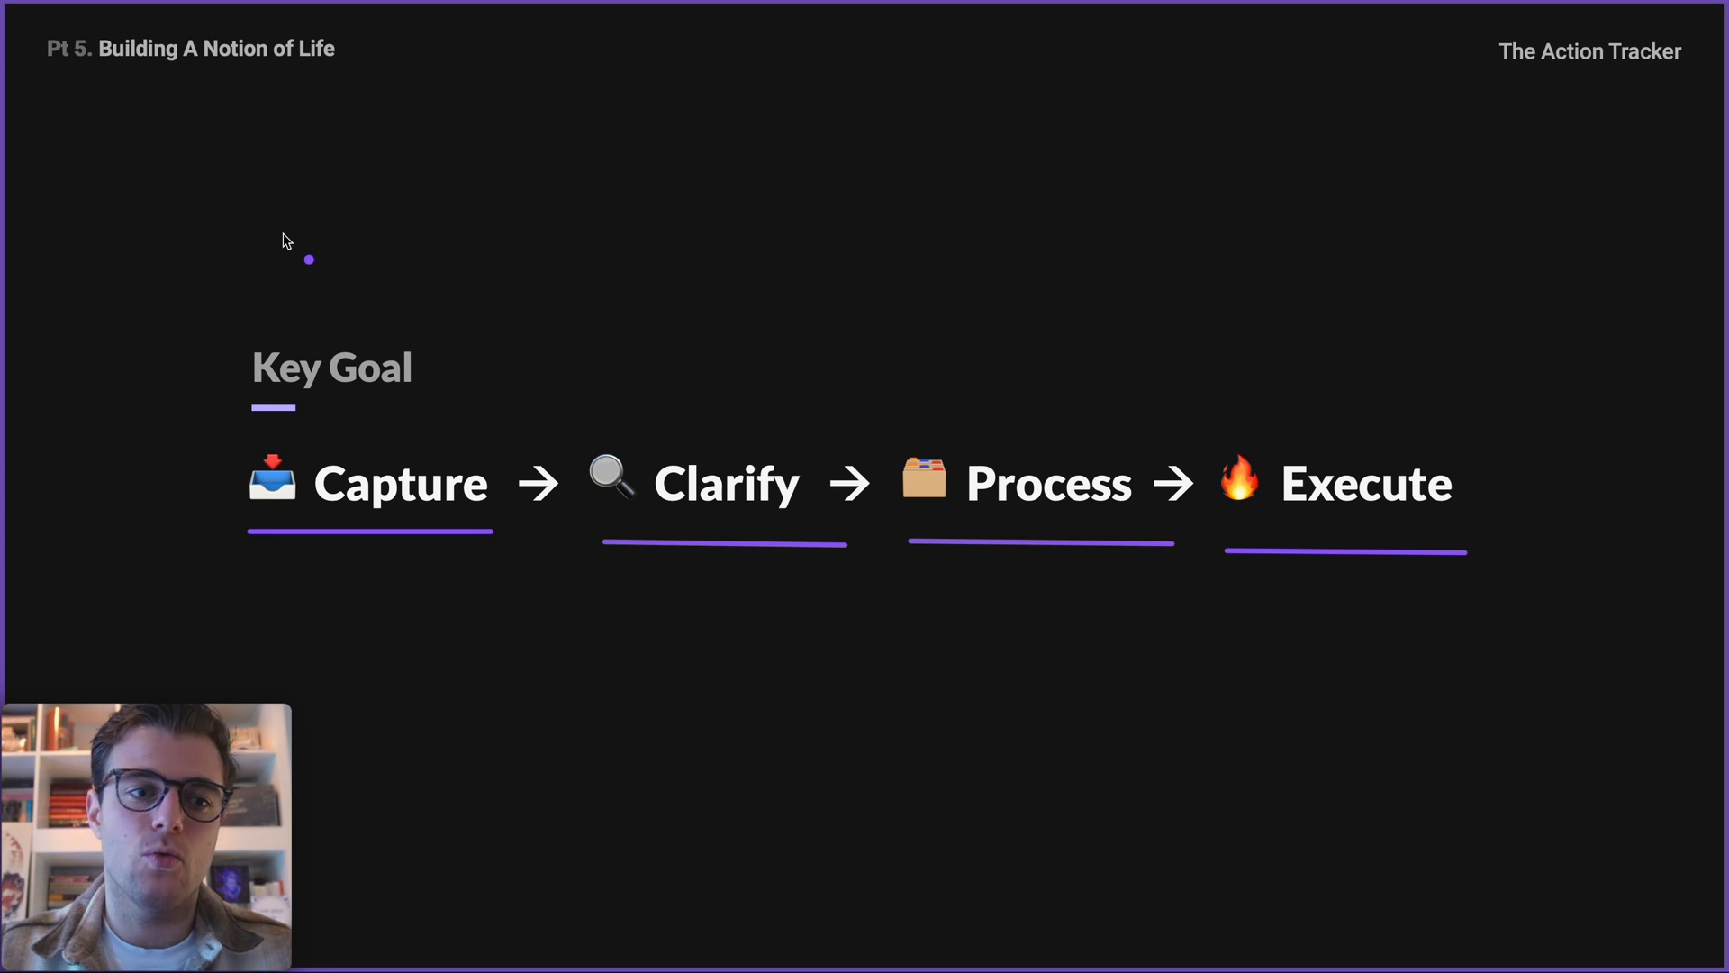
drag(85, 243, 122, 320)
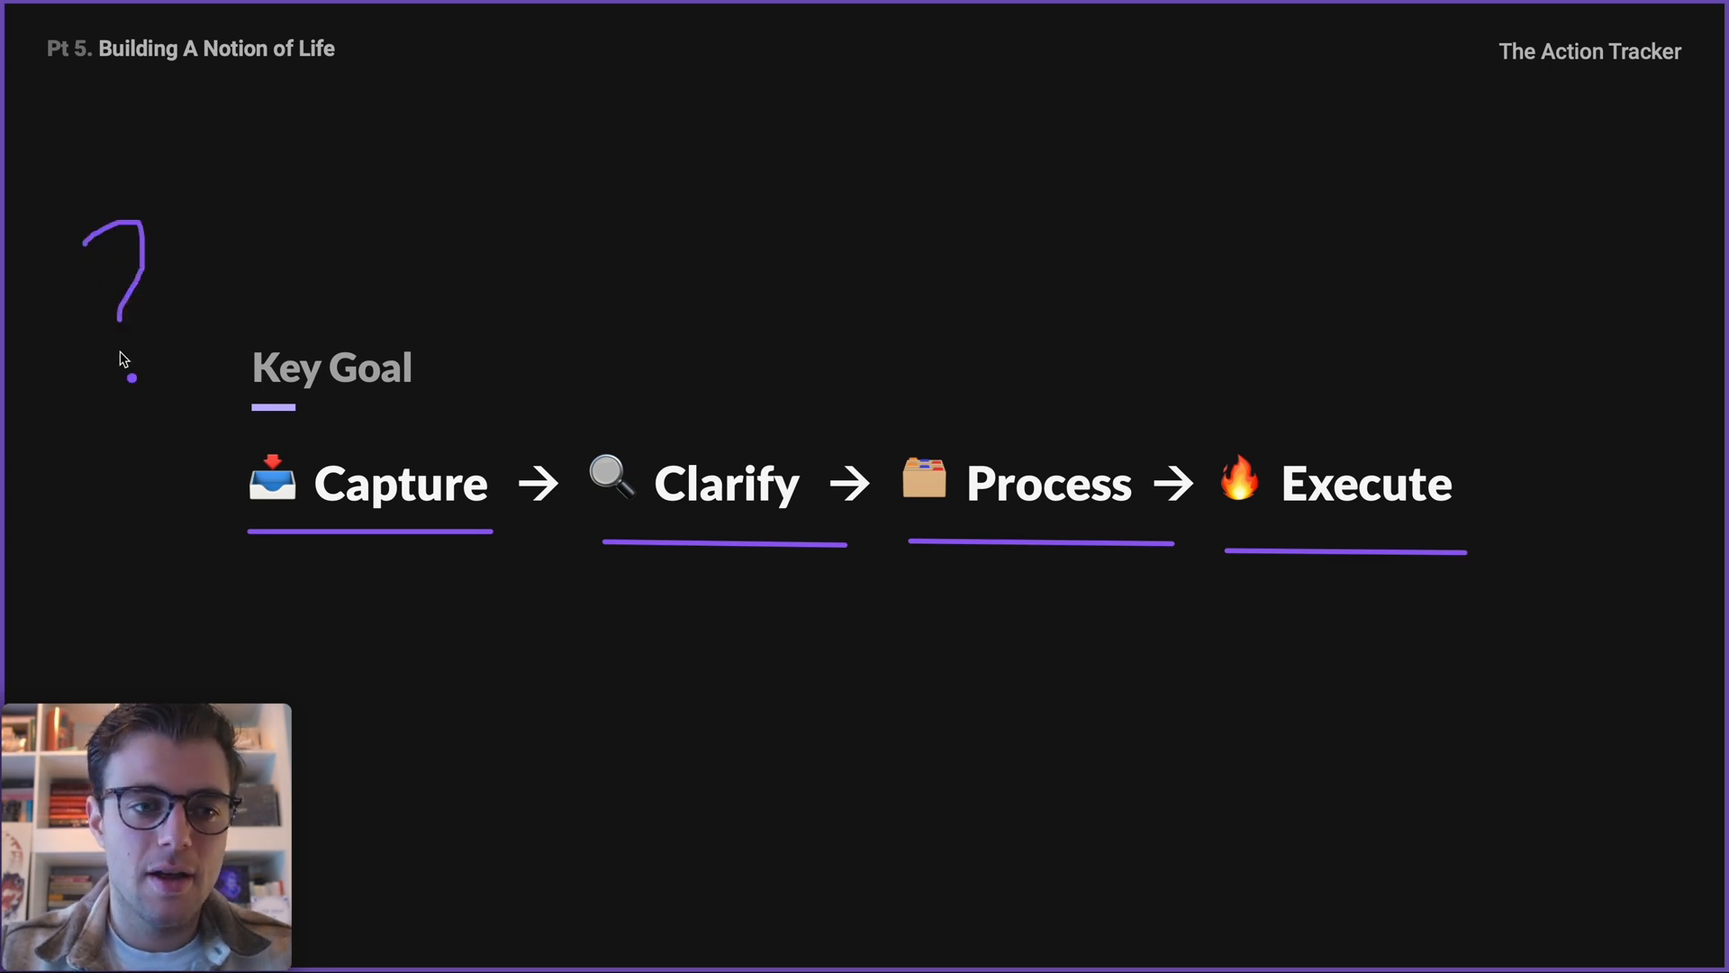
click(117, 356)
mouse_move(108, 397)
mouse_down()
mouse_move(134, 486)
mouse_move(177, 503)
mouse_up()
mouse_move(399, 446)
mouse_down()
mouse_move(626, 384)
mouse_move(679, 417)
mouse_move(714, 397)
mouse_move(911, 386)
mouse_move(1001, 423)
mouse_move(1025, 396)
mouse_move(1375, 421)
mouse_up()
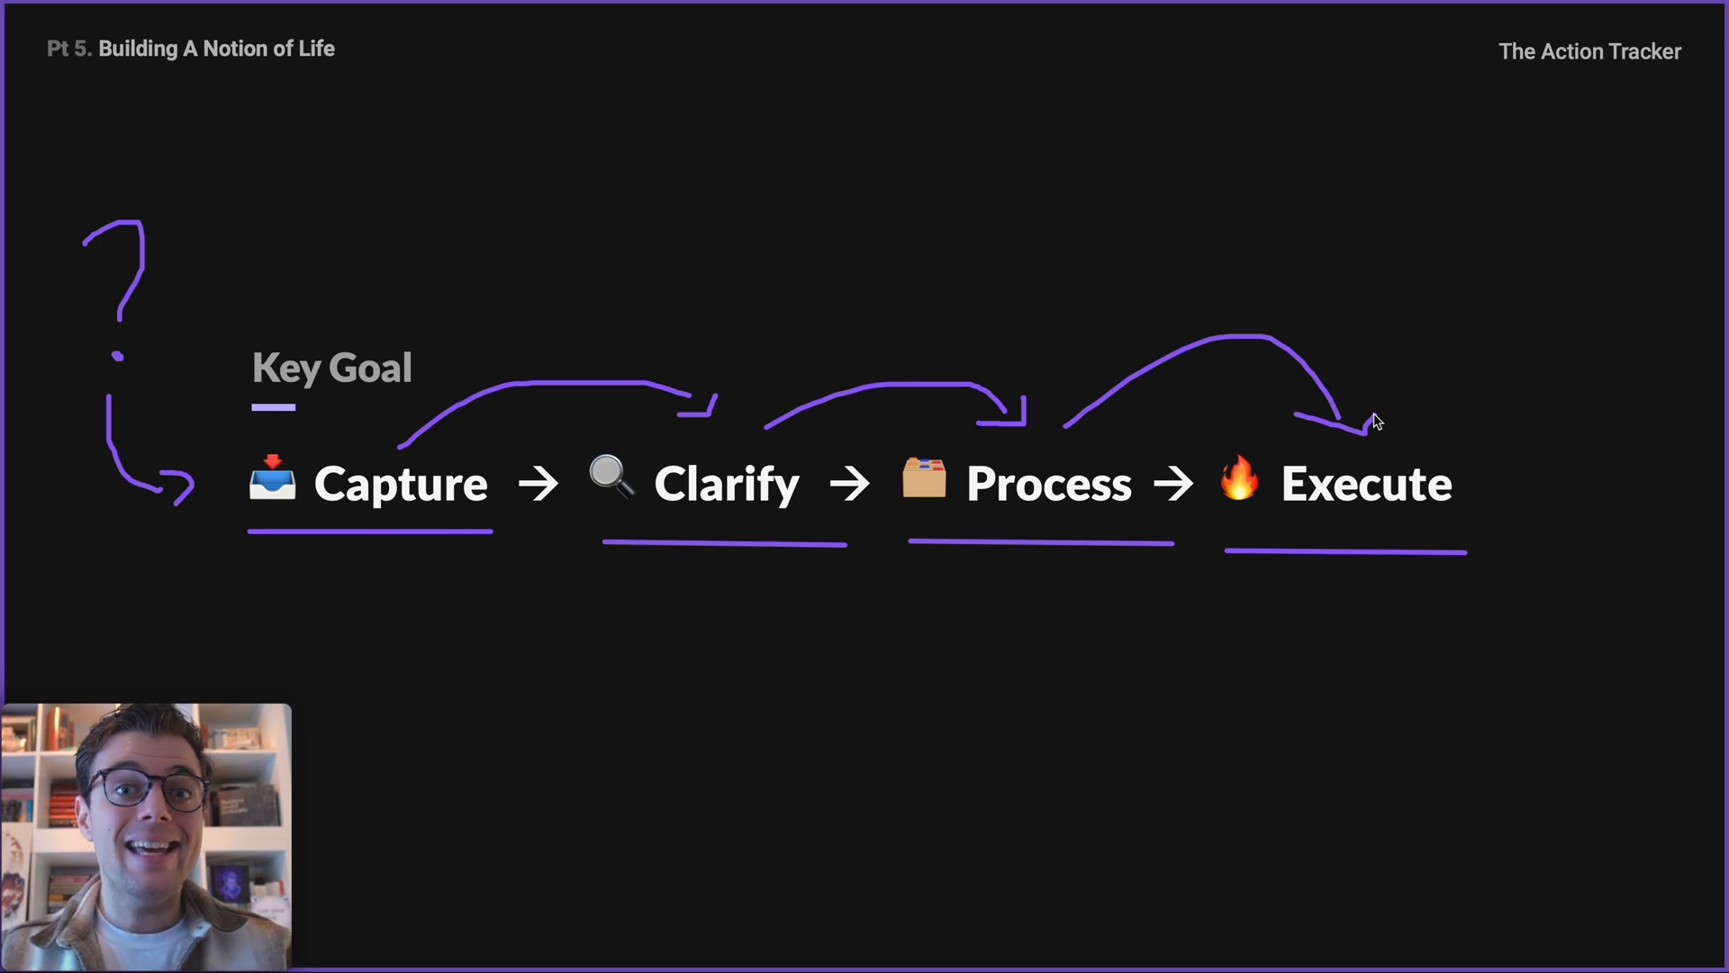
key(Escape)
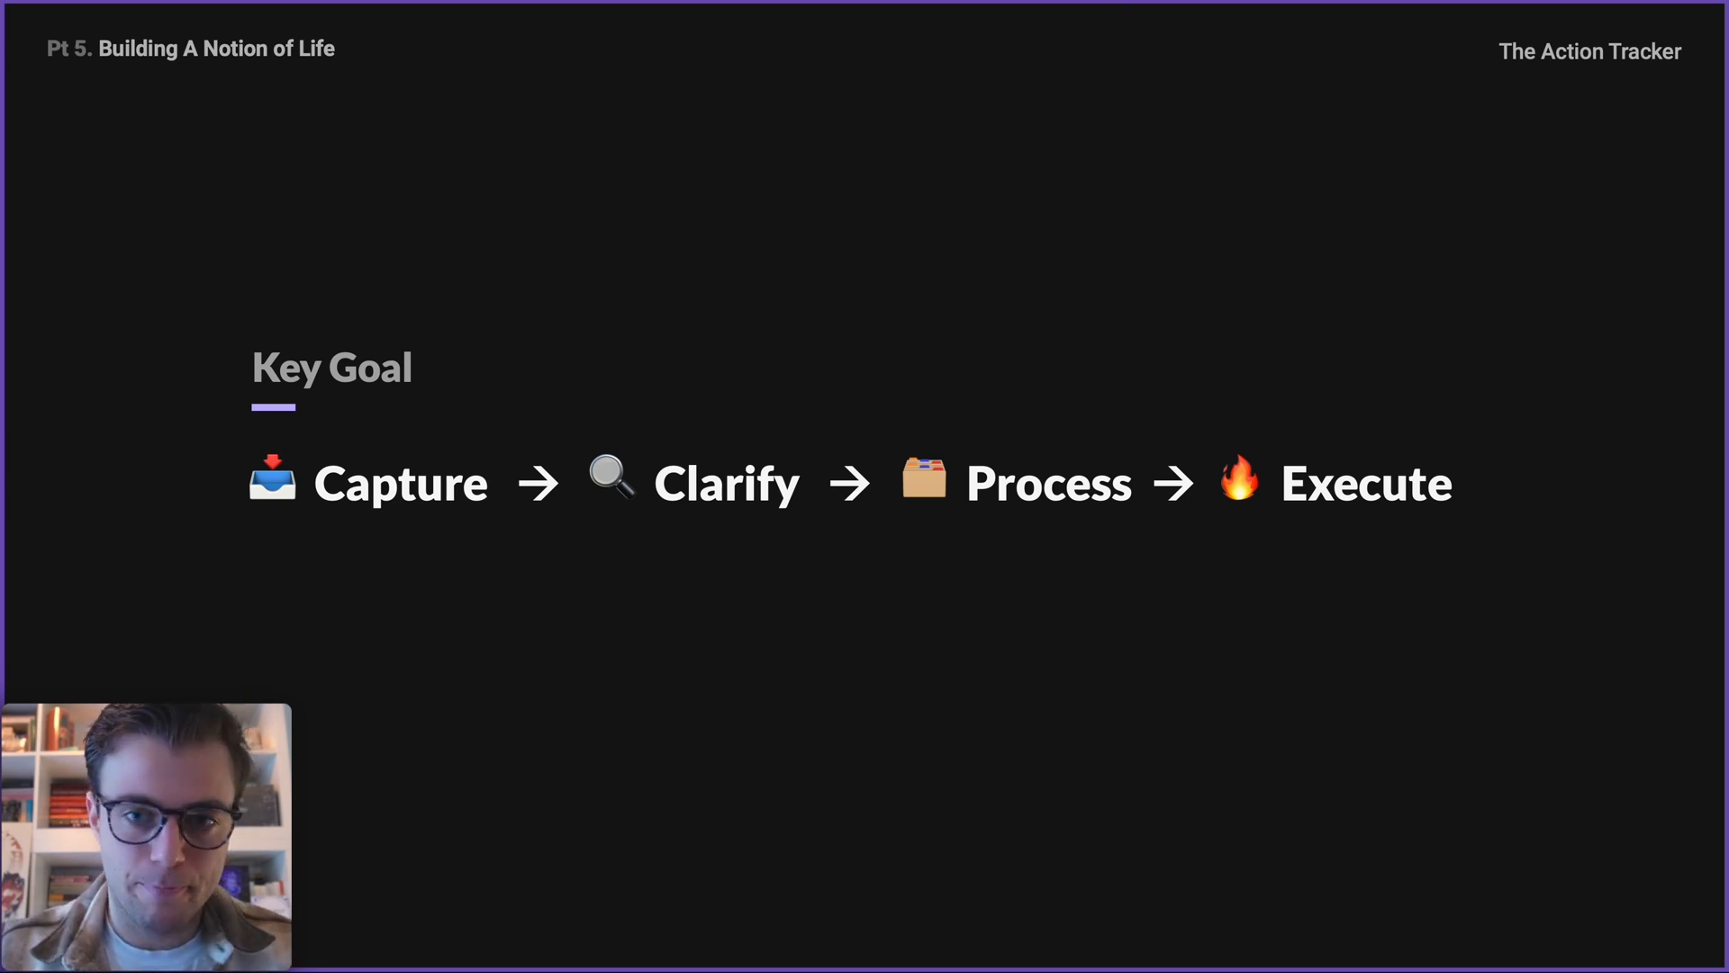
- Switch to Notion and add a full-page database below the zone links on the Database Collection Zone page
key(super+Tab)
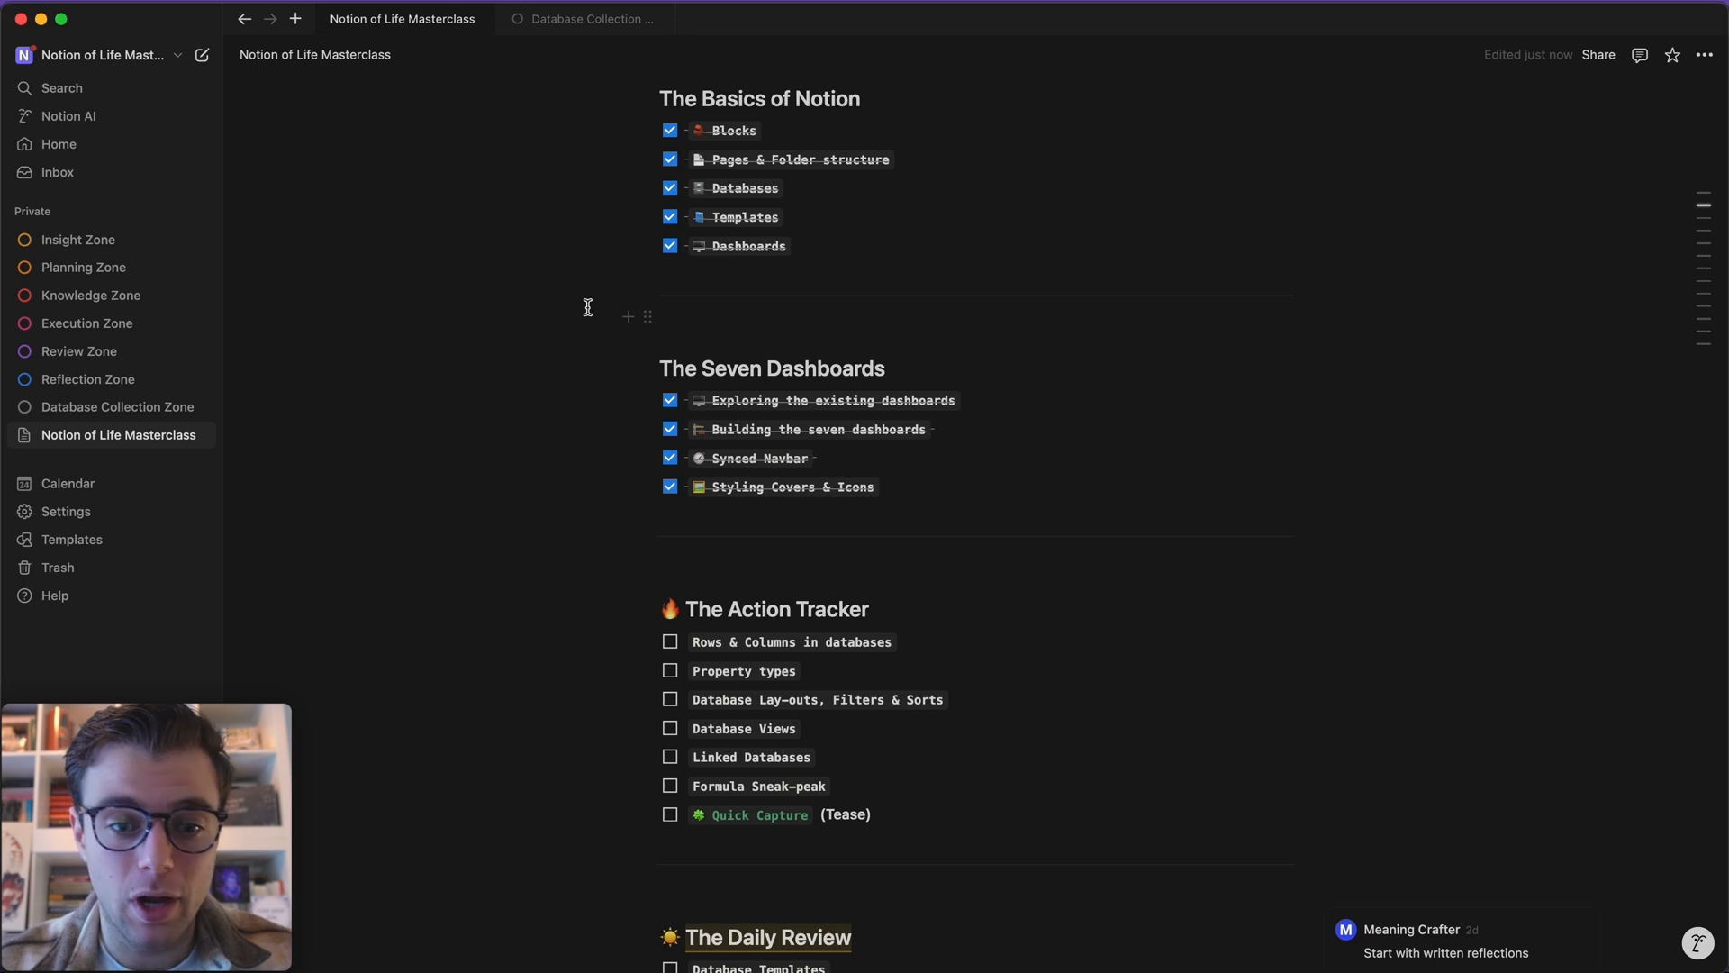
click(84, 411)
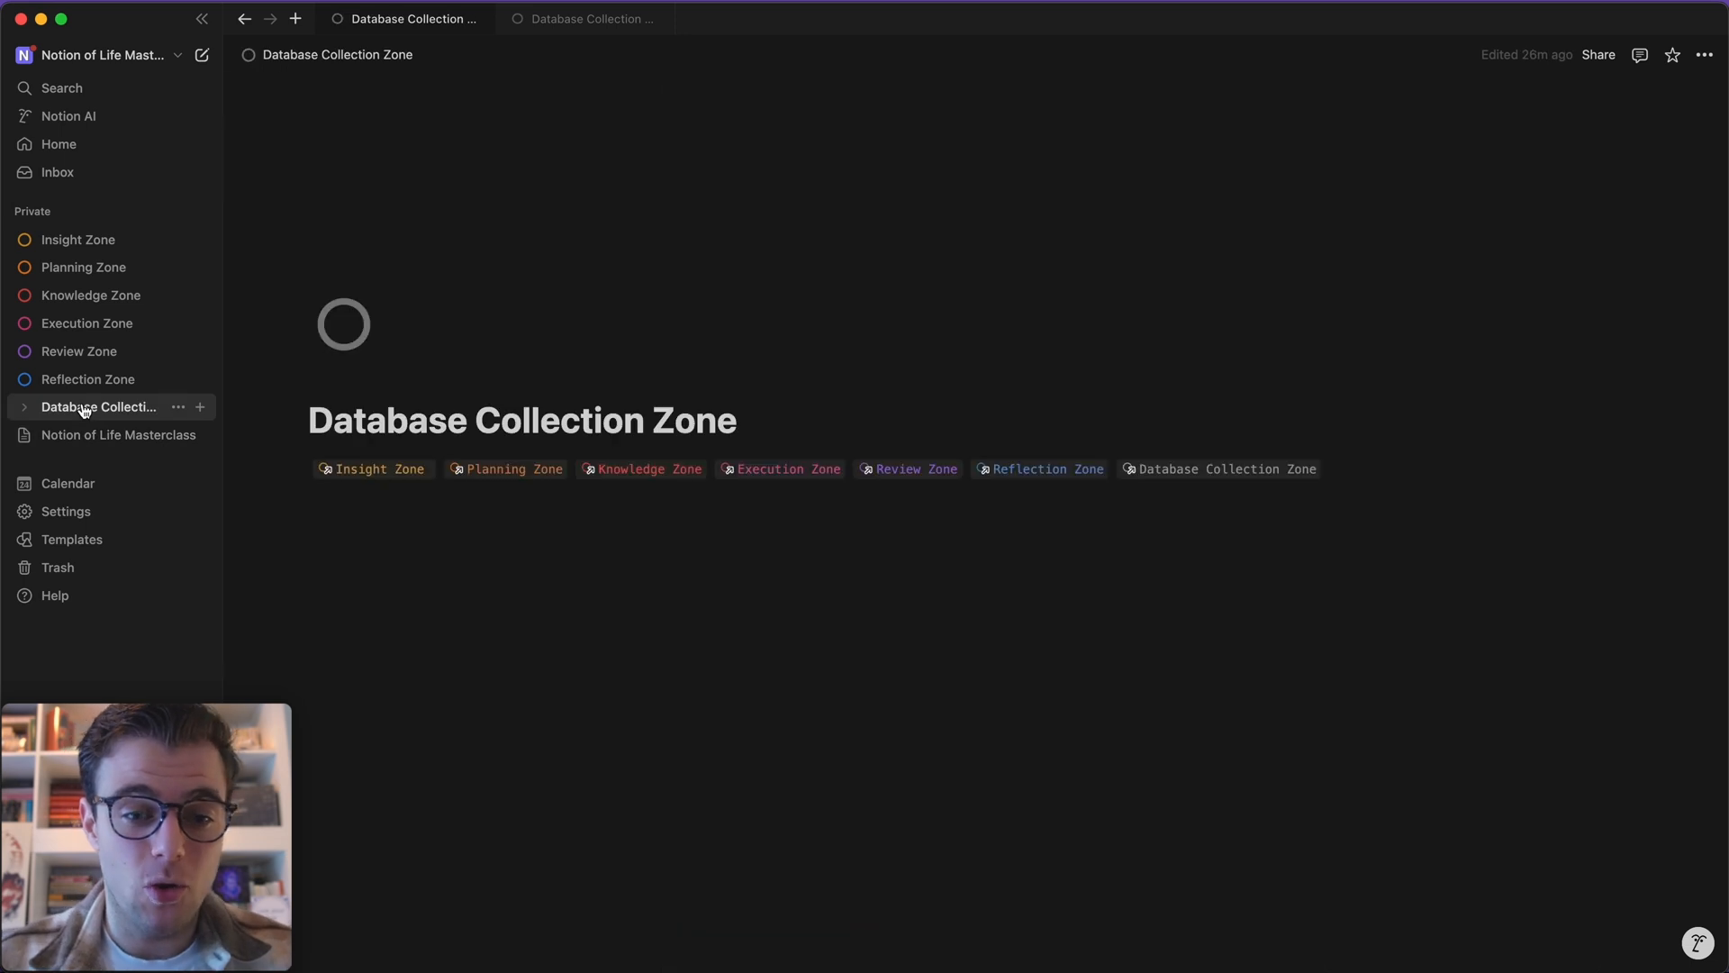
click(653, 591)
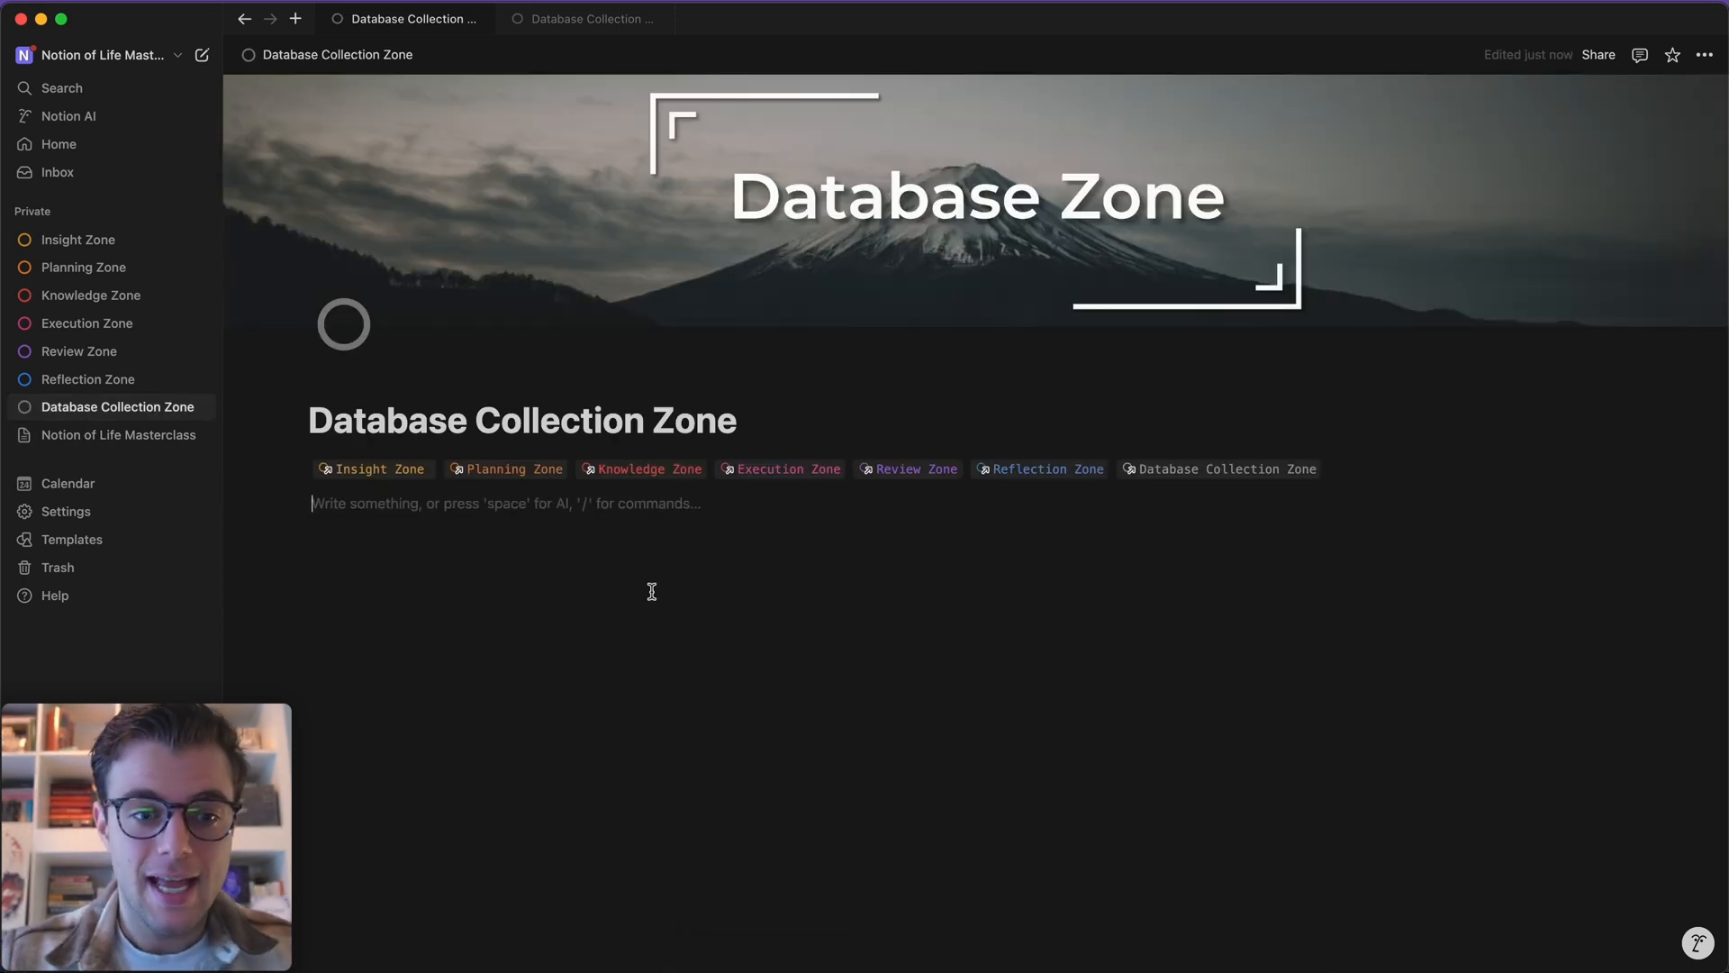
key(Return)
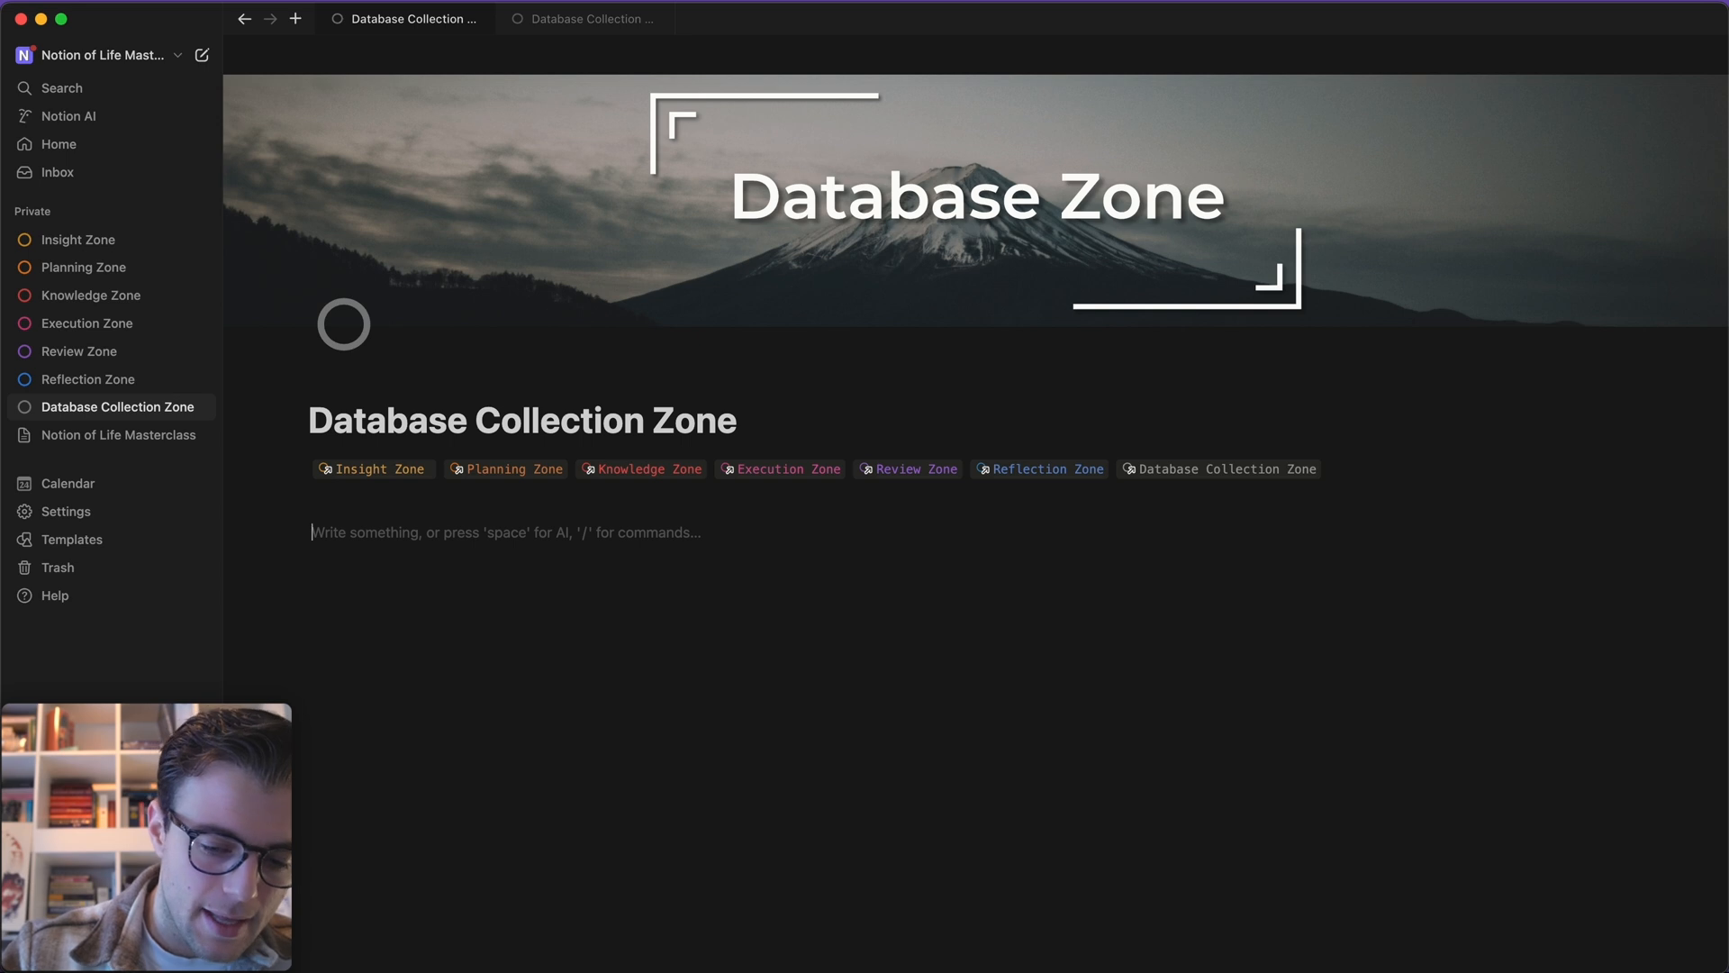
text(/datab)
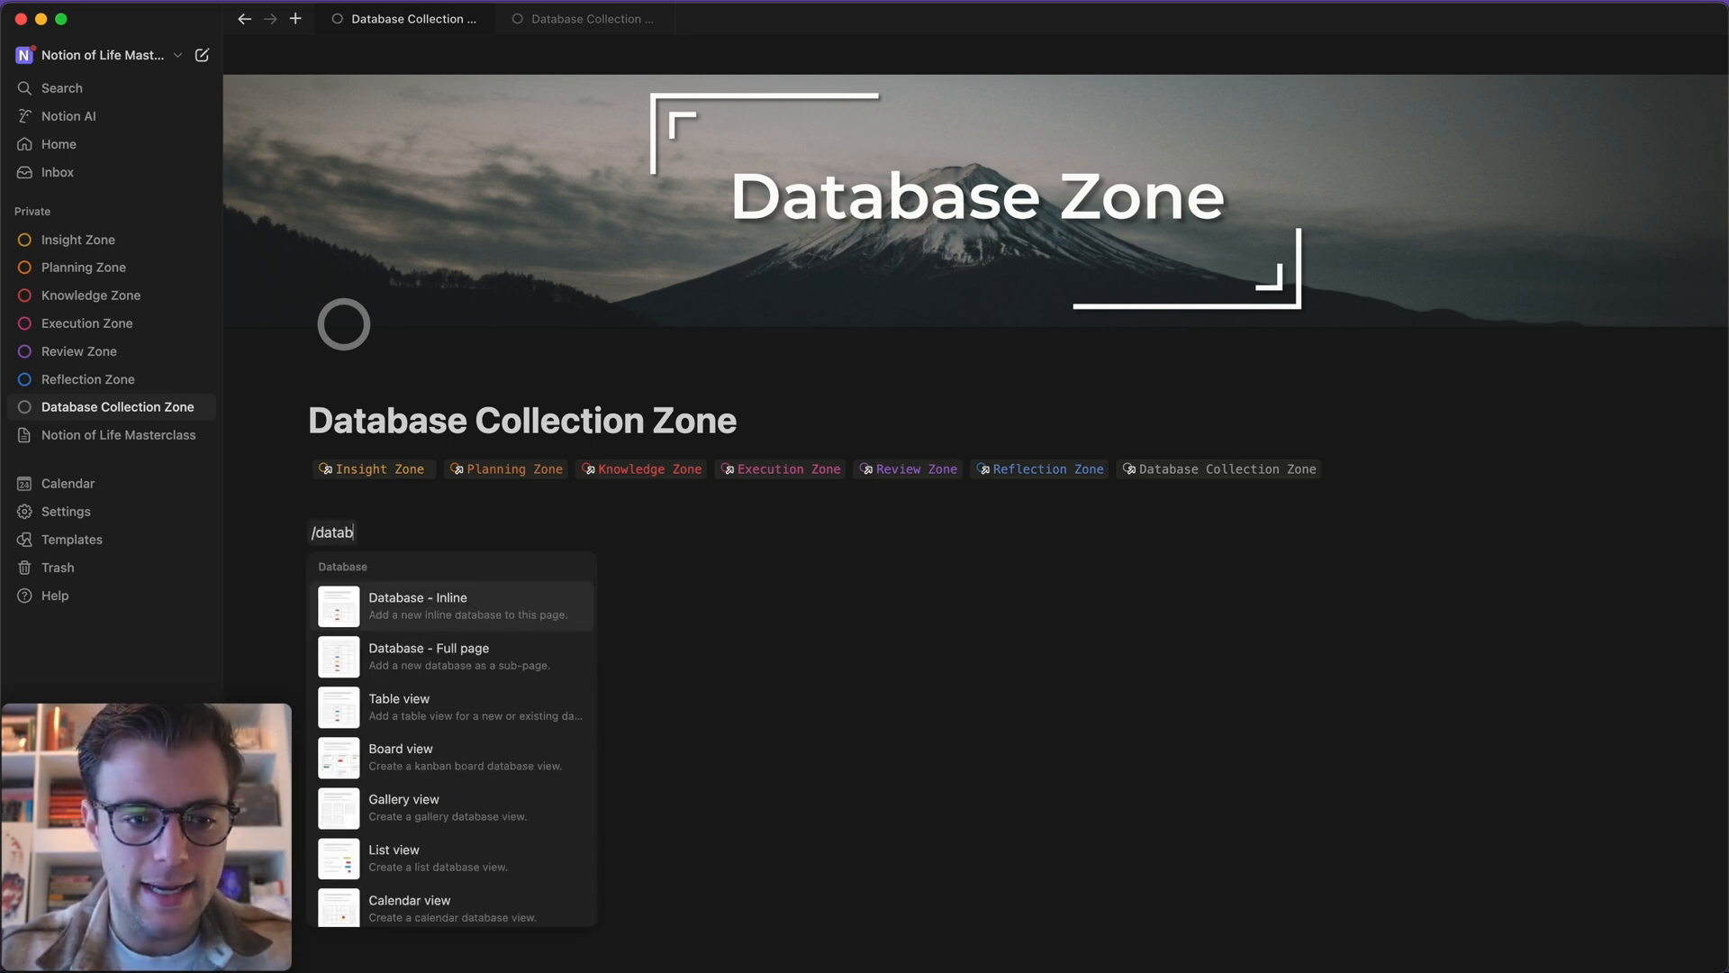
text(ase)
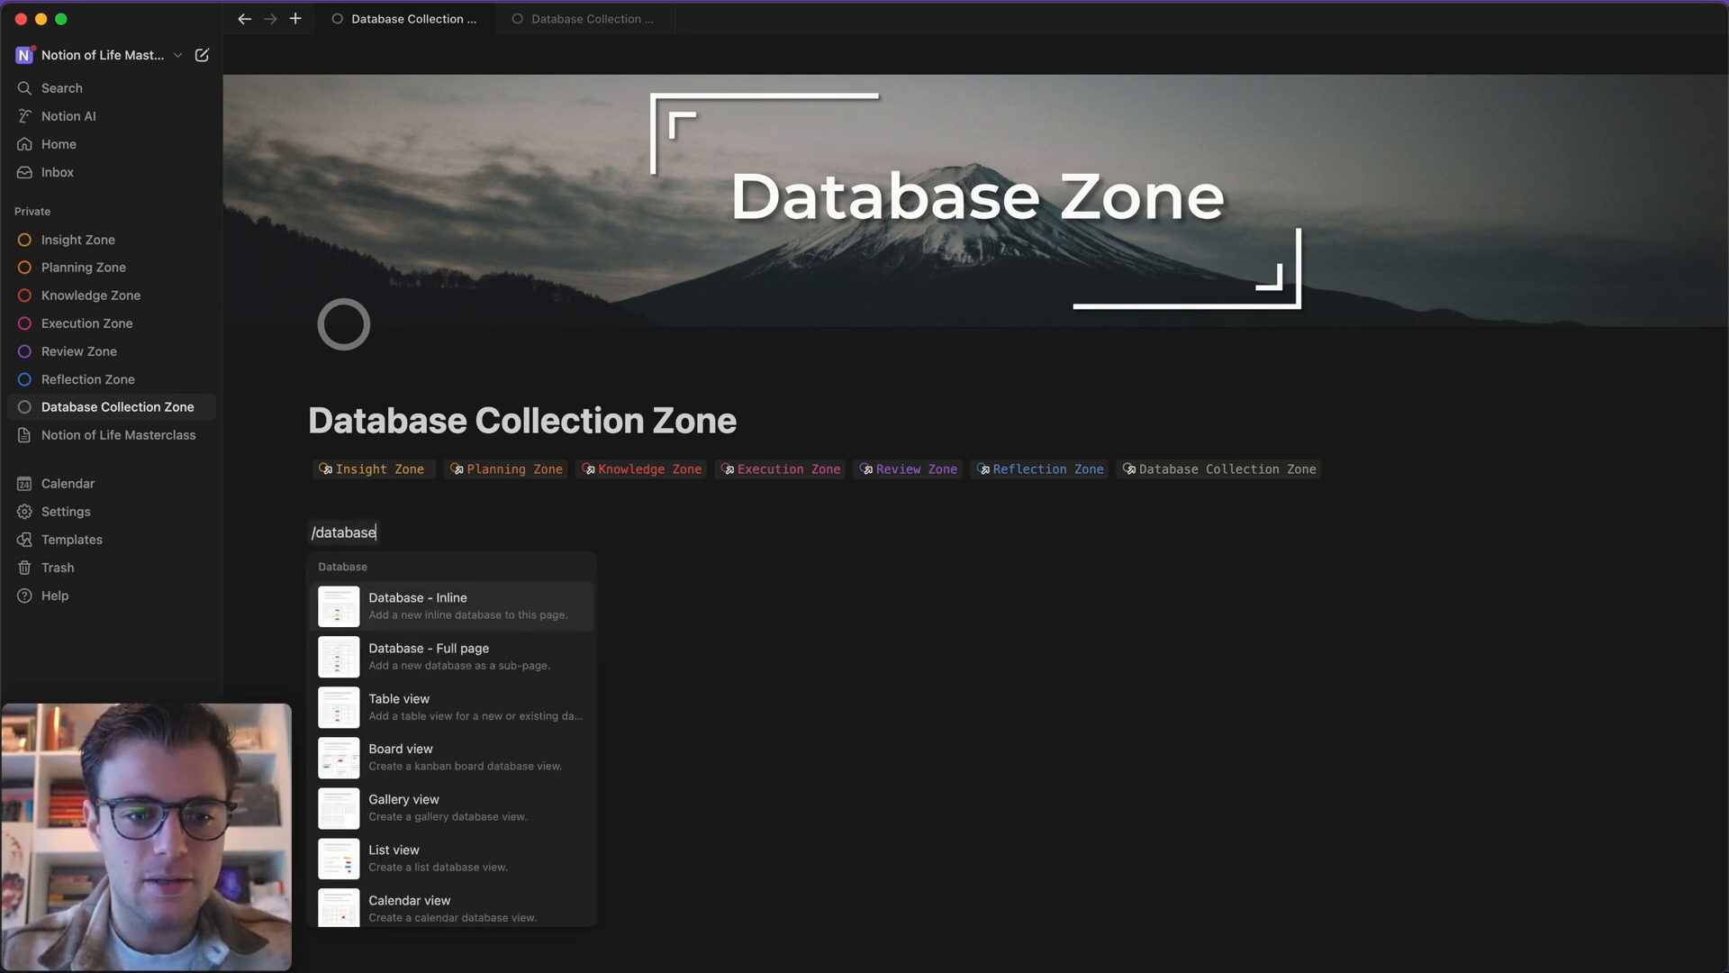
click(468, 667)
- Title the new database "Action Tracker" and return to the Database Collection Zone page
click(369, 125)
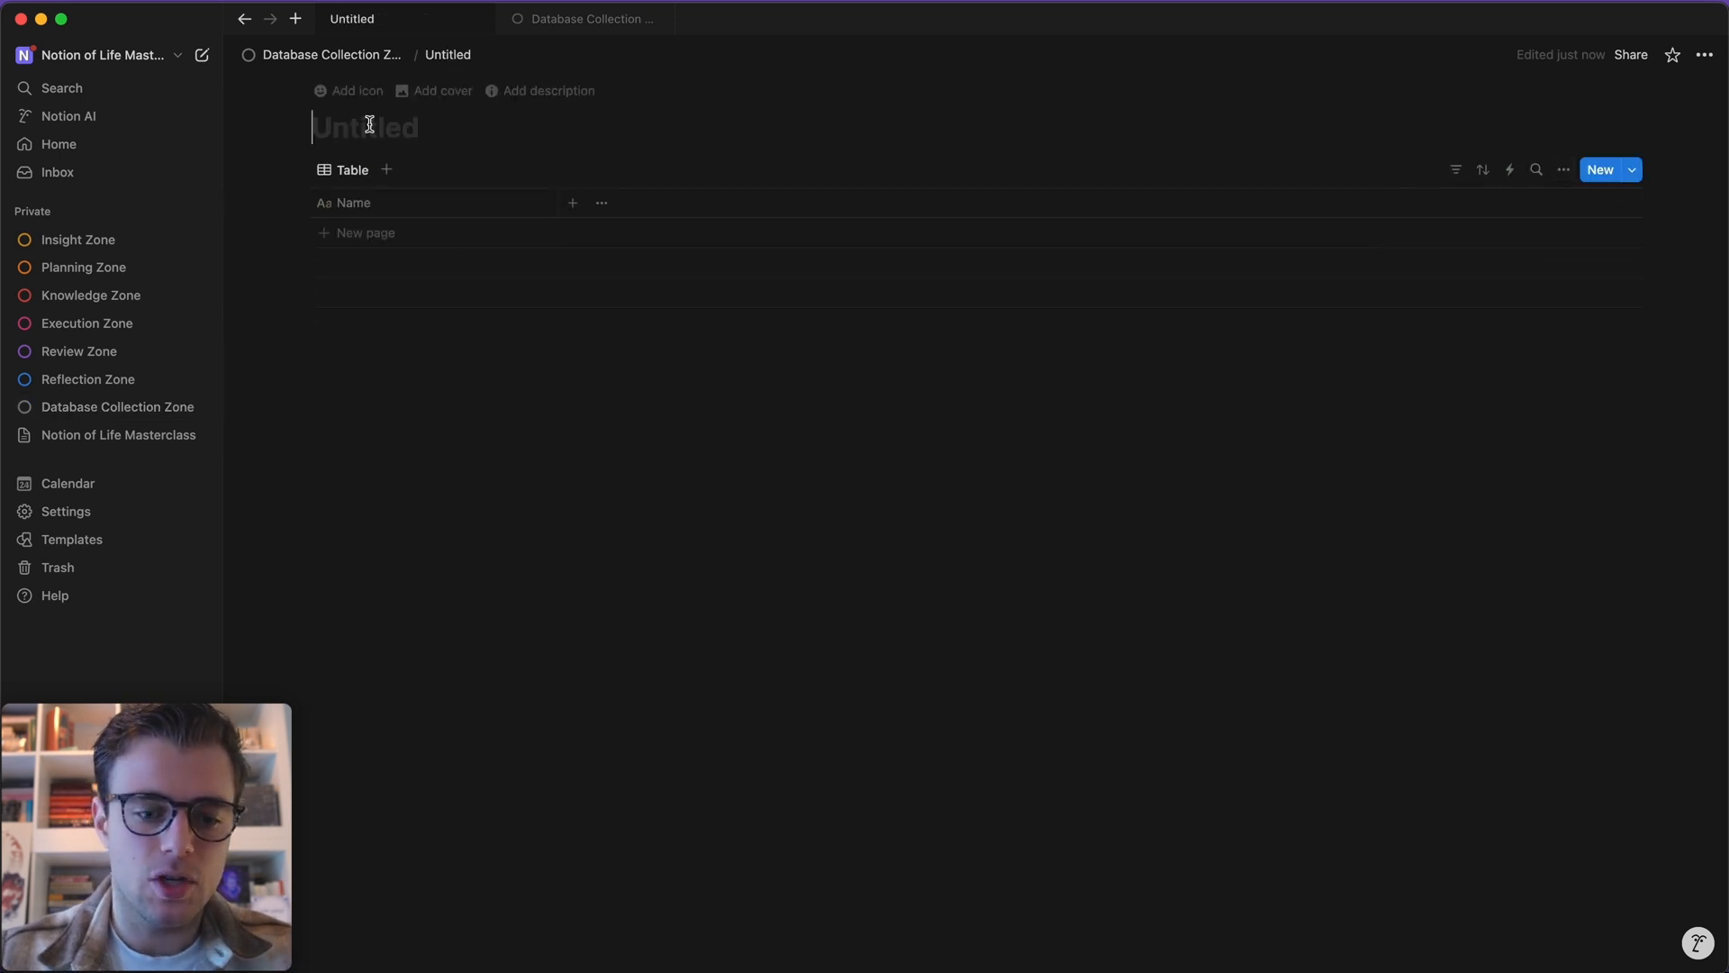
text(Action Trac)
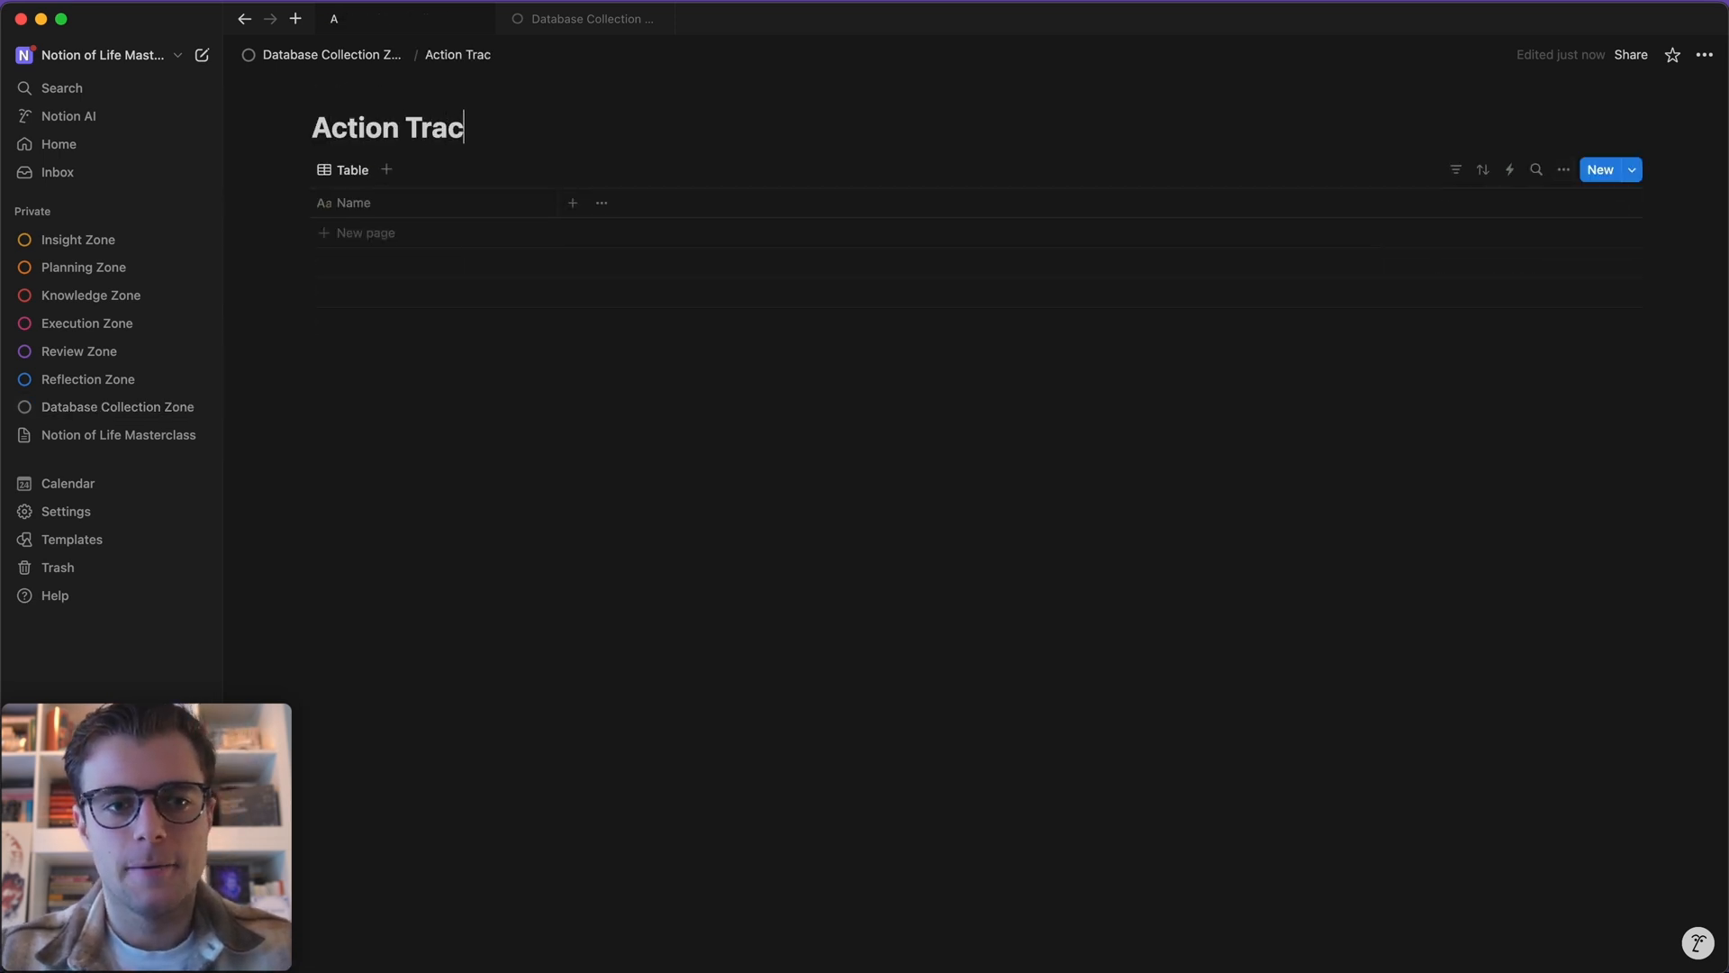
text(ker)
key(super+bracketleft)
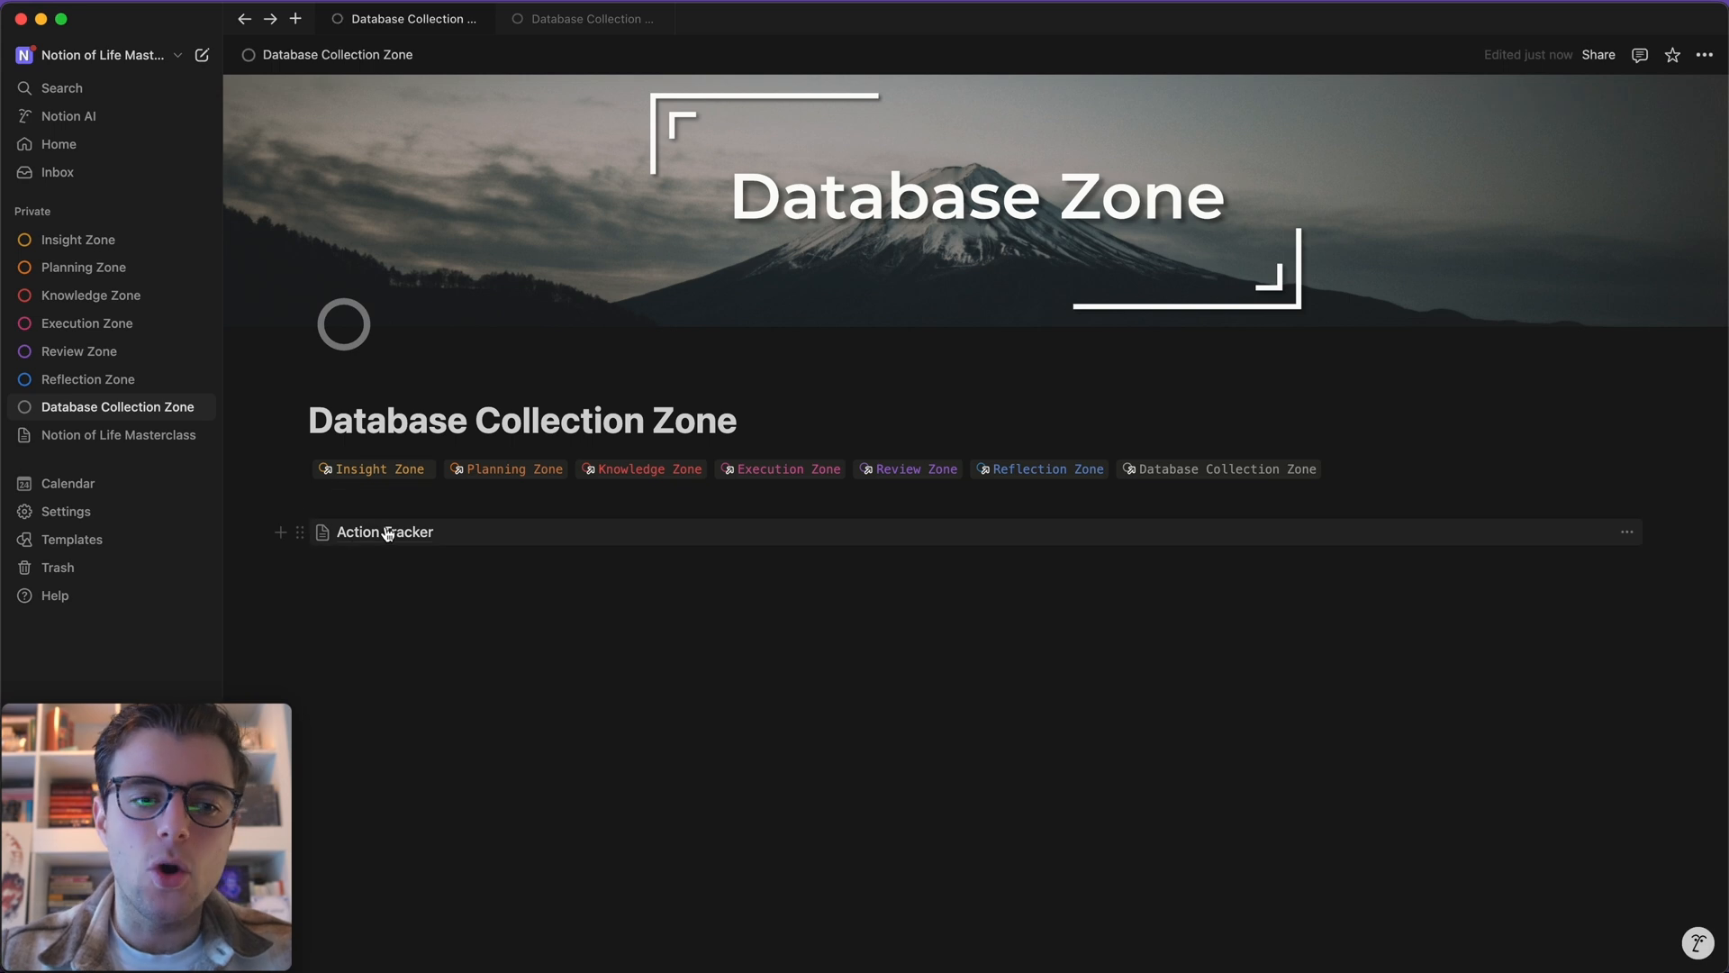
- Open the Action Tracker database and give it the fire emoji as its icon
mouse_move(385, 538)
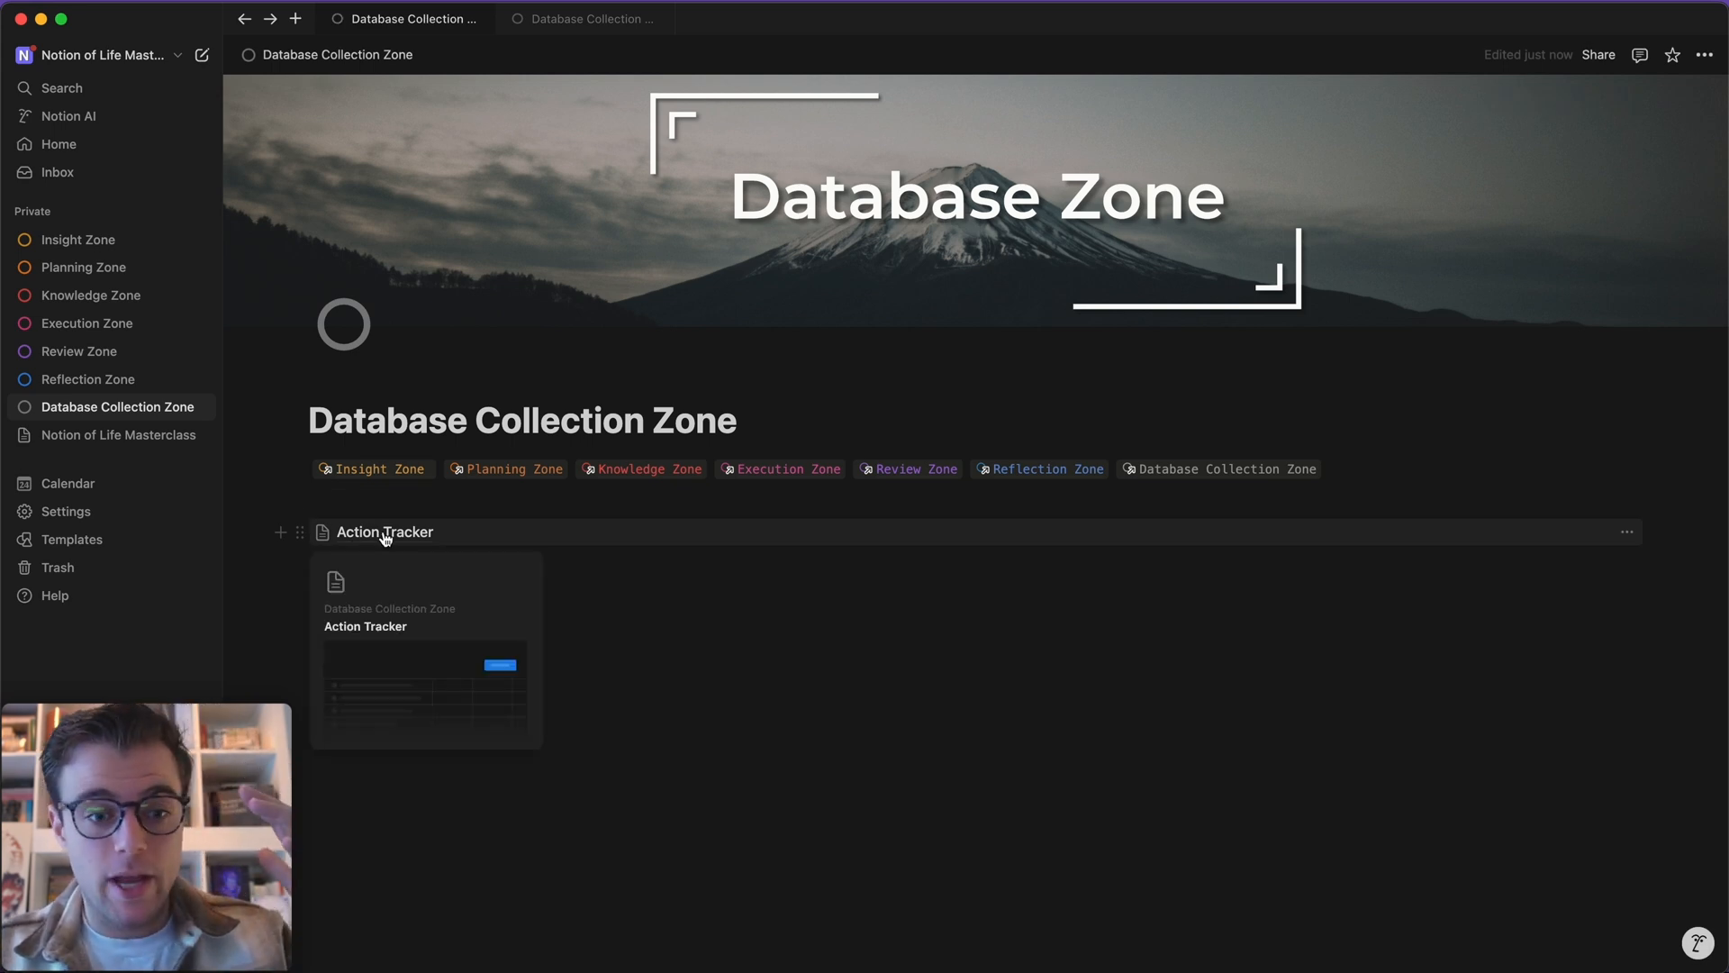
click(386, 533)
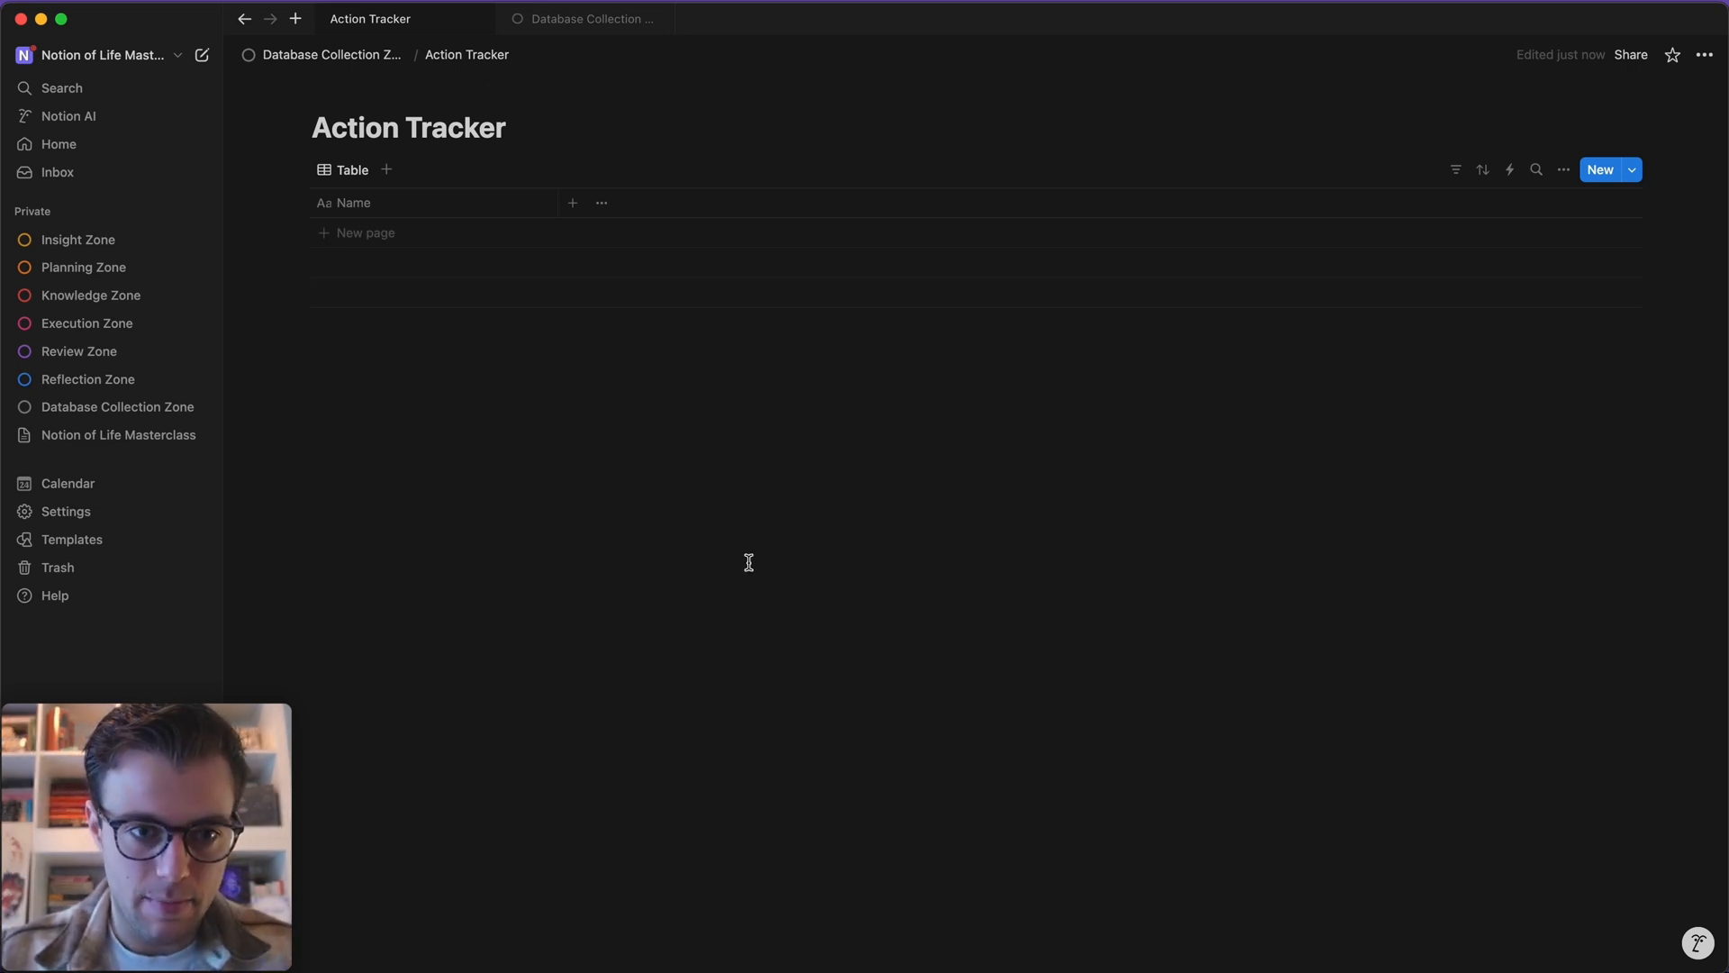
click(348, 87)
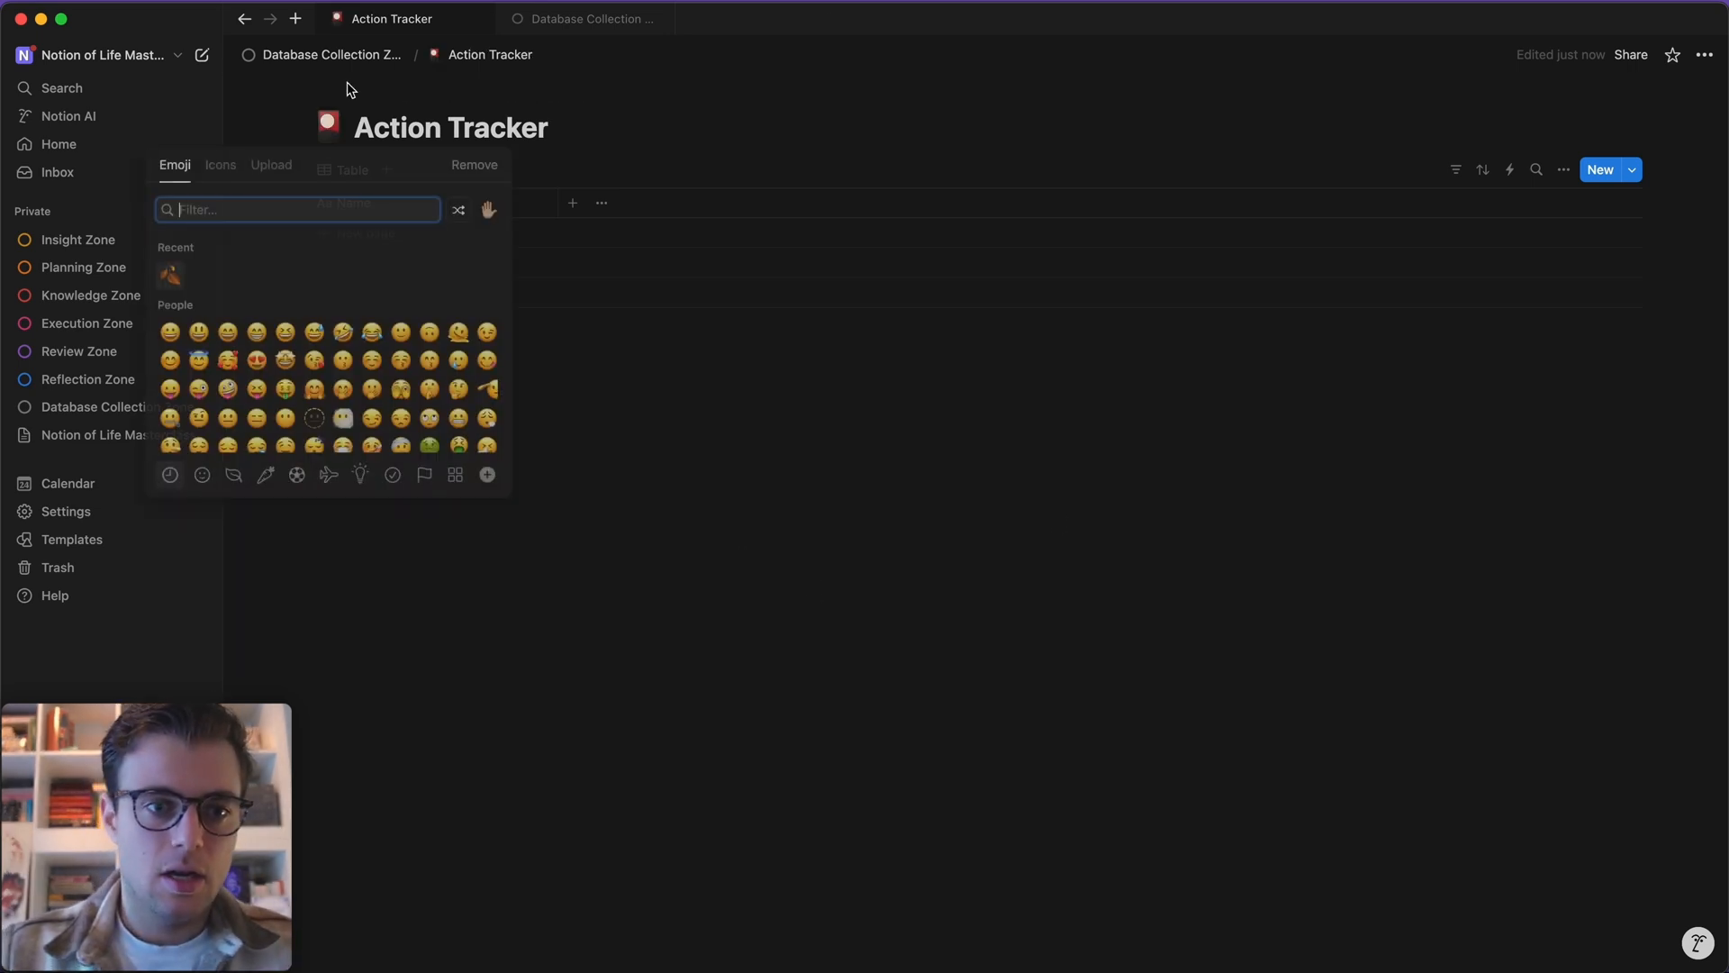
click(230, 208)
text(fire)
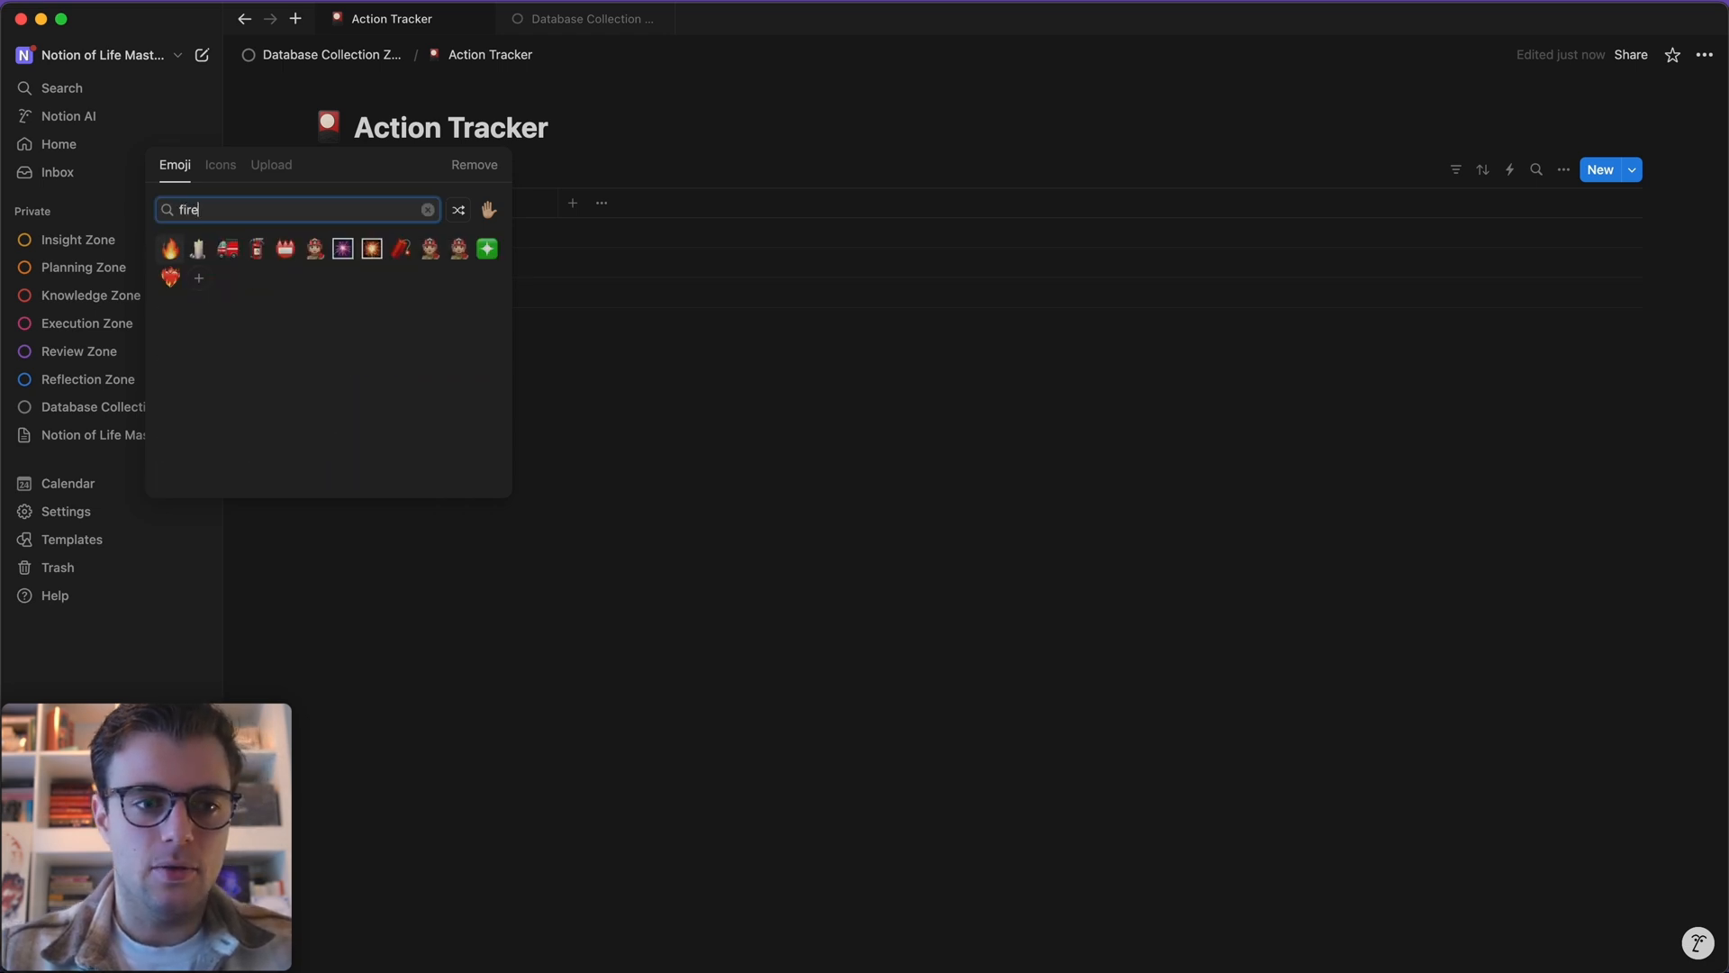
click(170, 247)
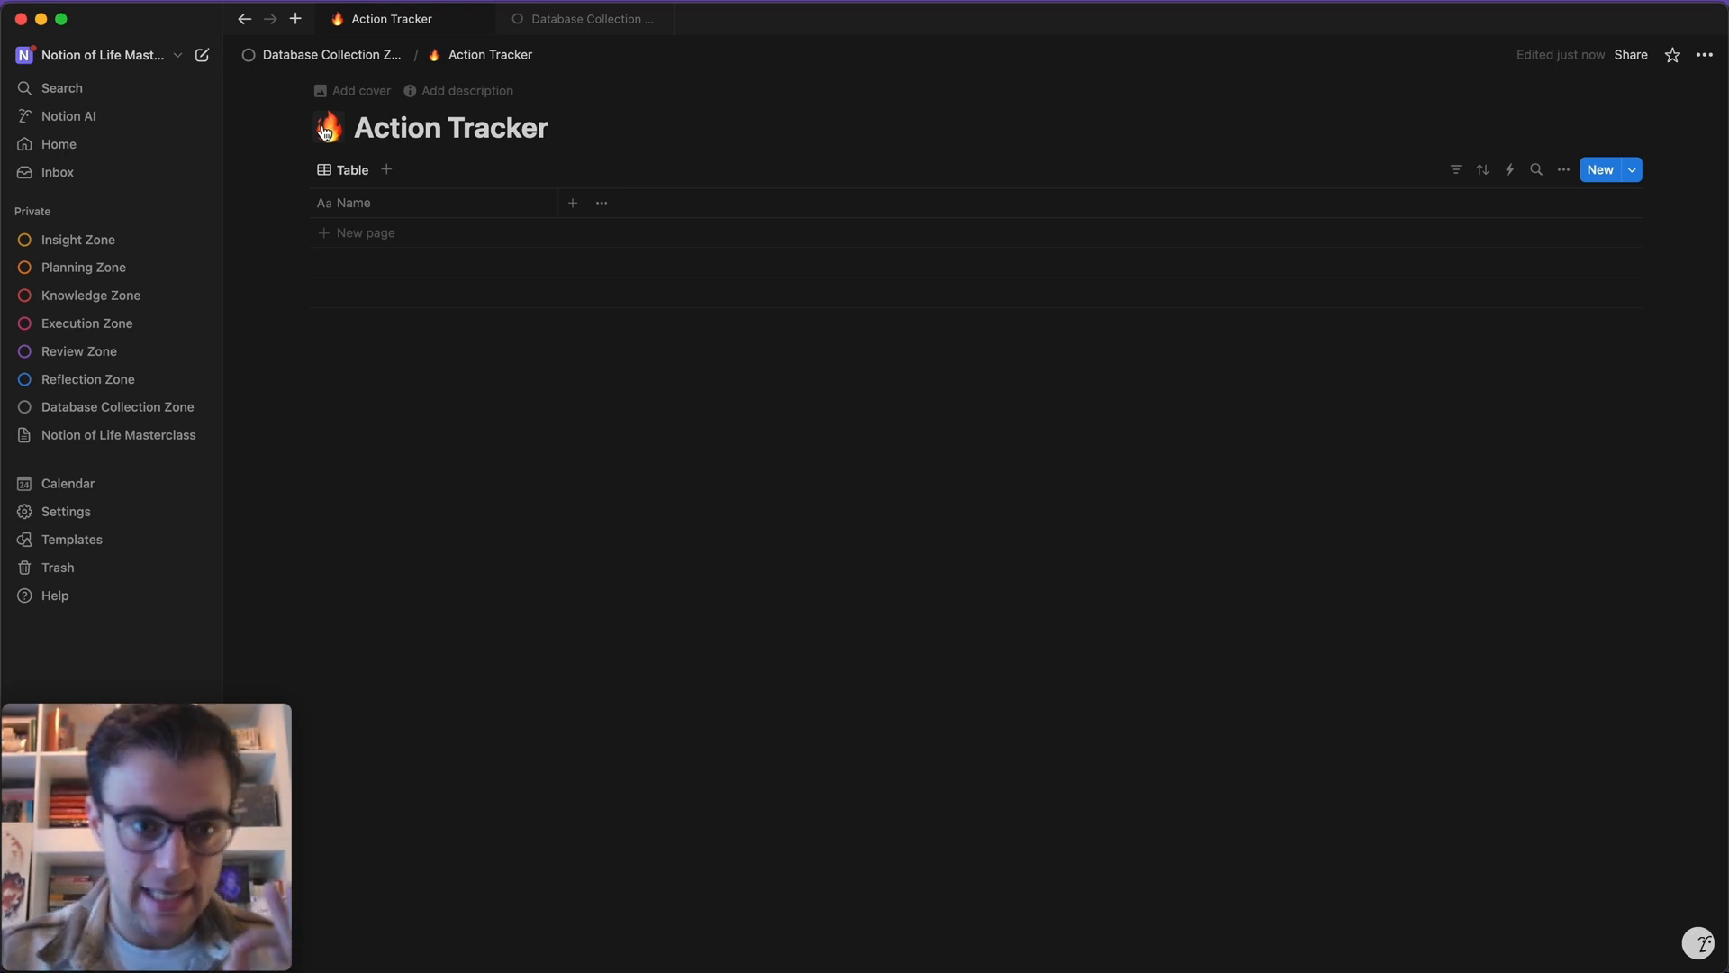
- Add a cover to the database by uploading the Action Tracker database cover SVG from the Action Tracker Covers folder
click(361, 90)
click(1185, 97)
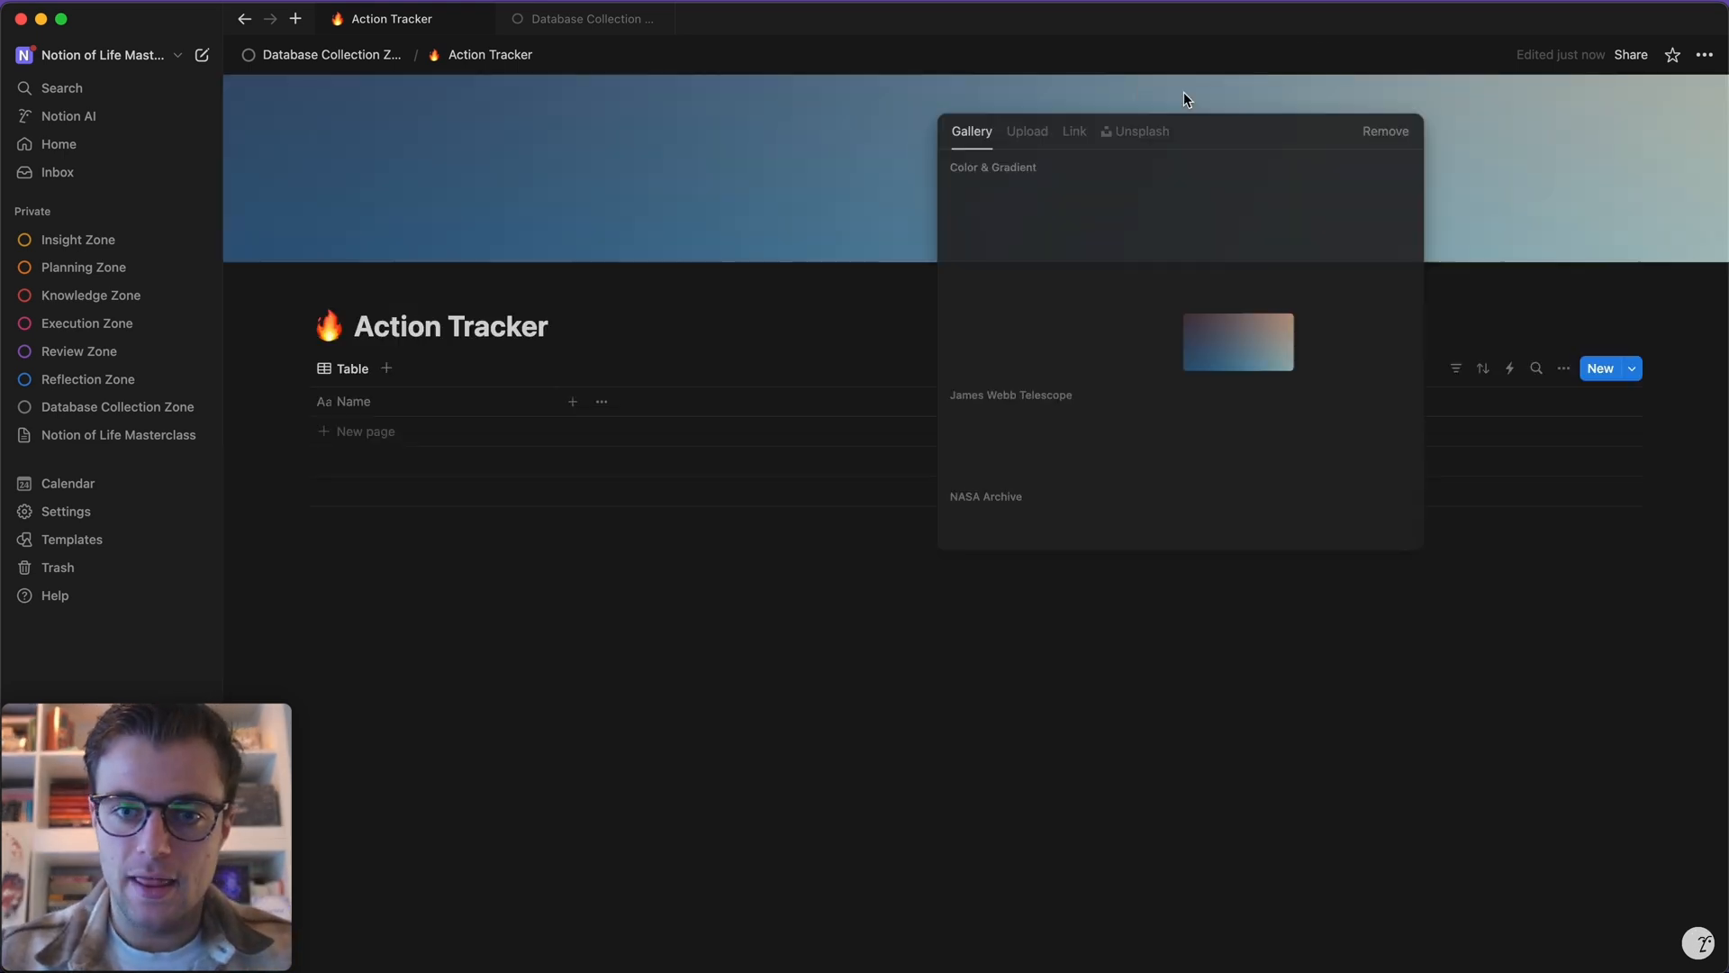
click(1025, 134)
click(1018, 171)
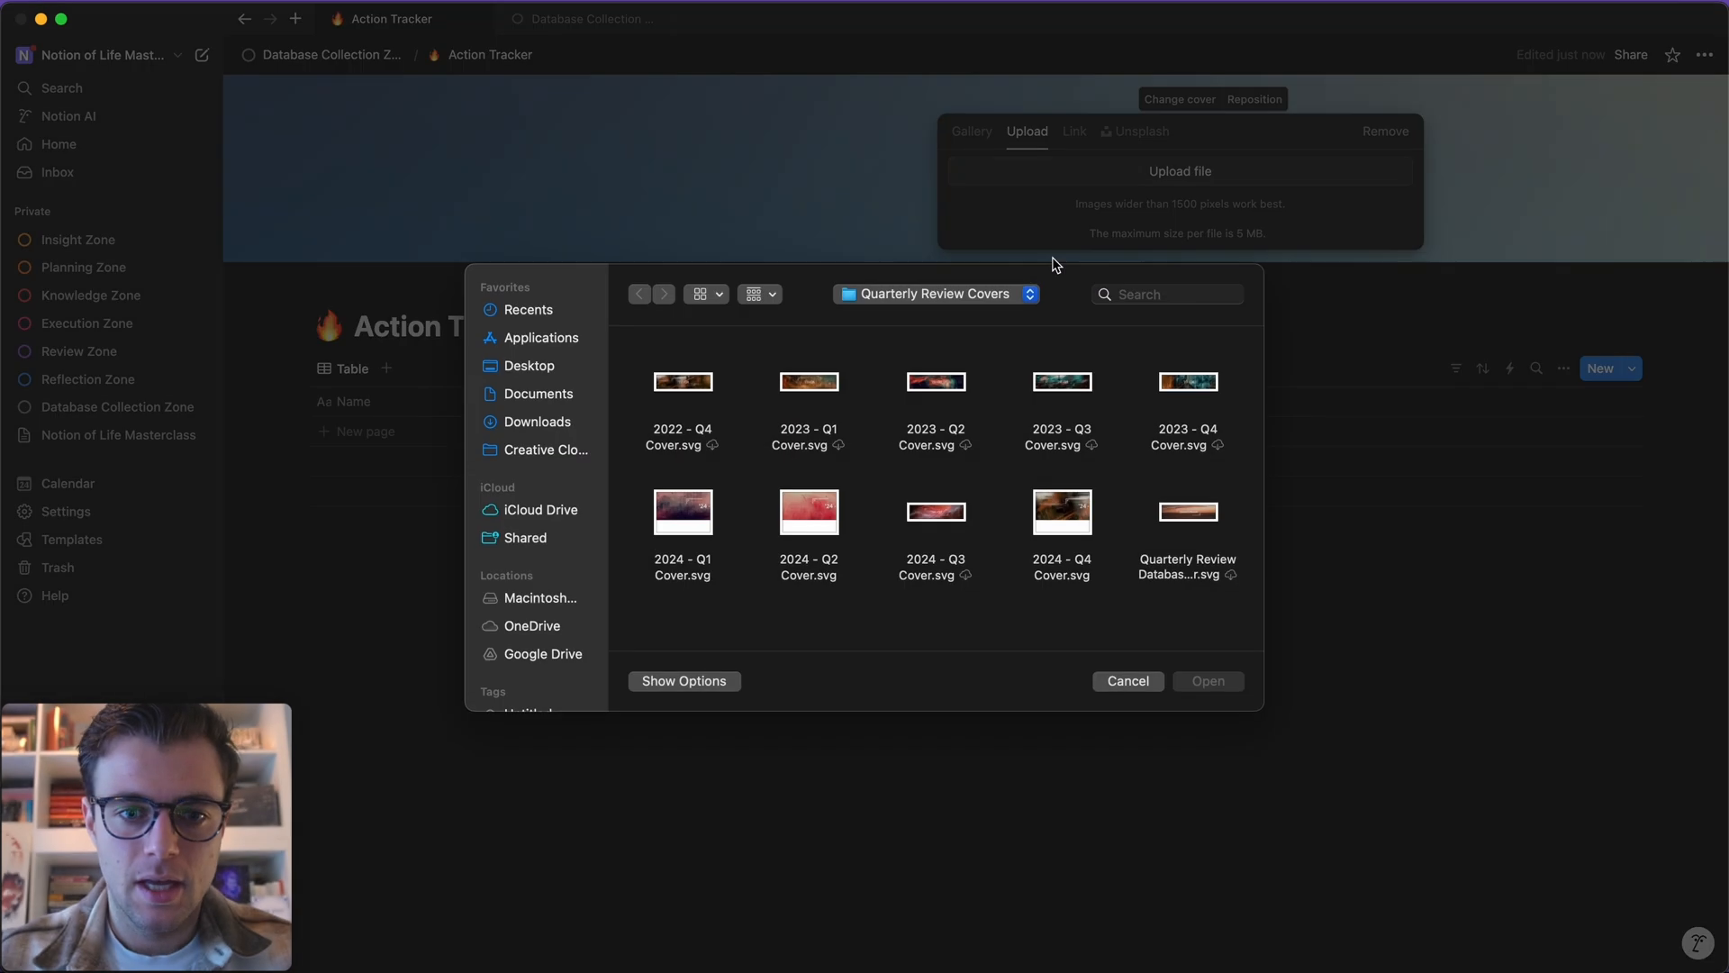
click(1013, 294)
click(1007, 340)
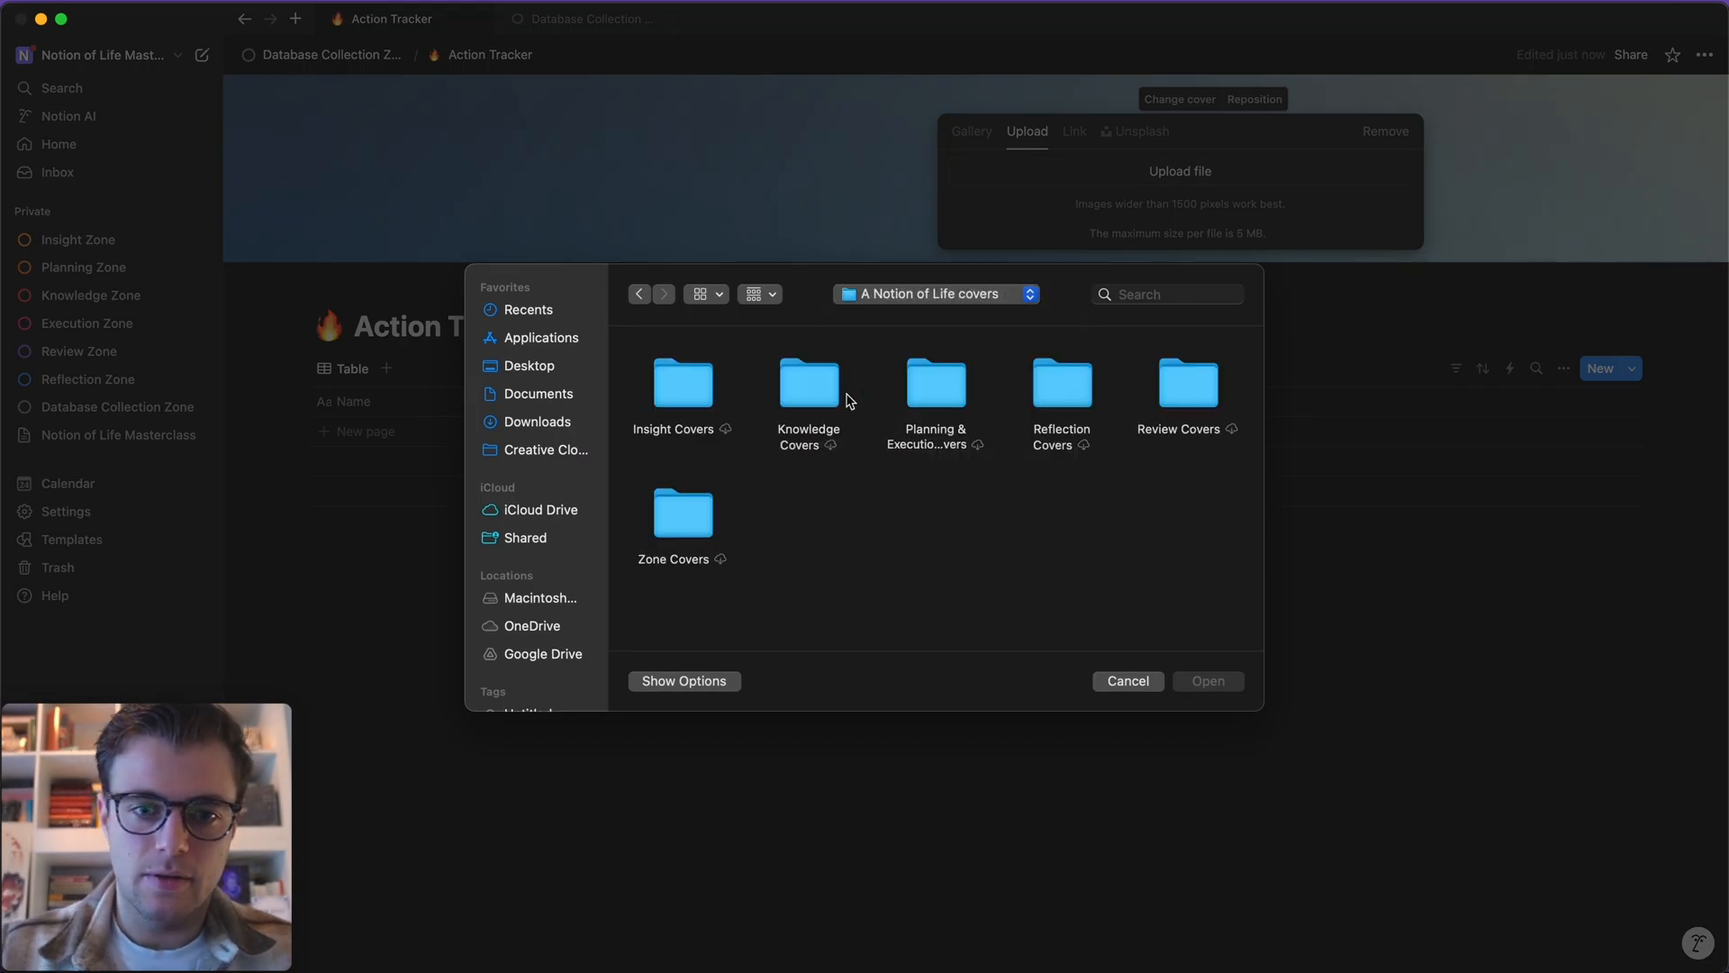
double_click(936, 384)
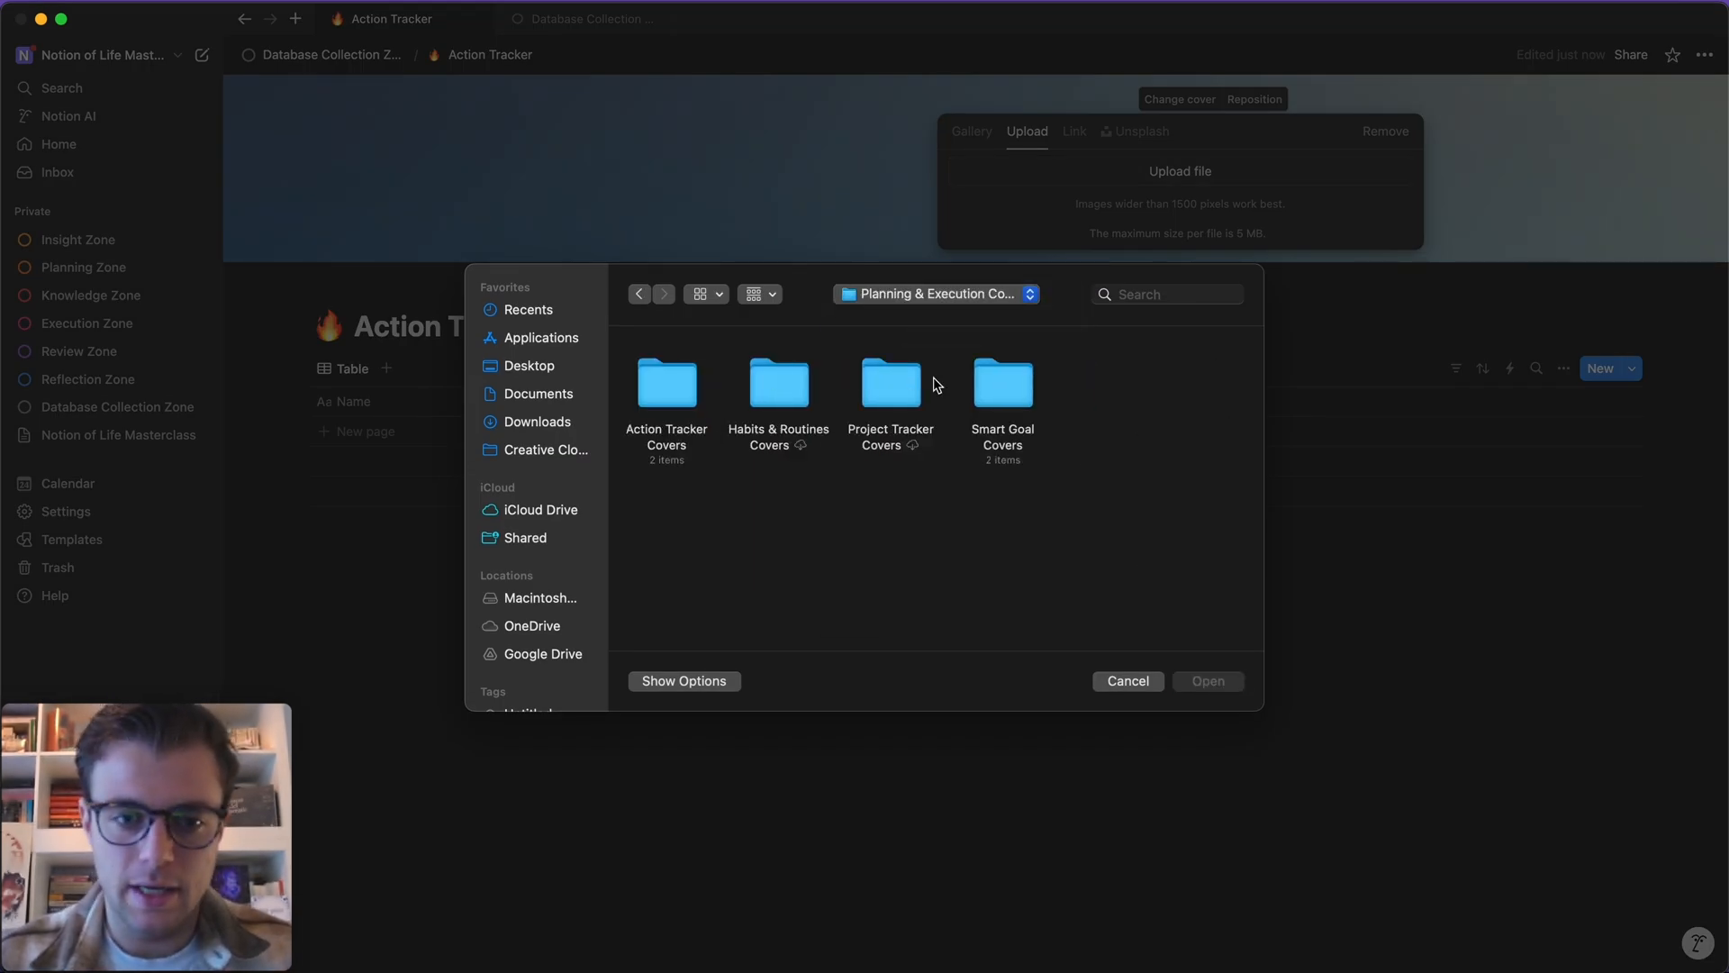
double_click(652, 383)
click(782, 397)
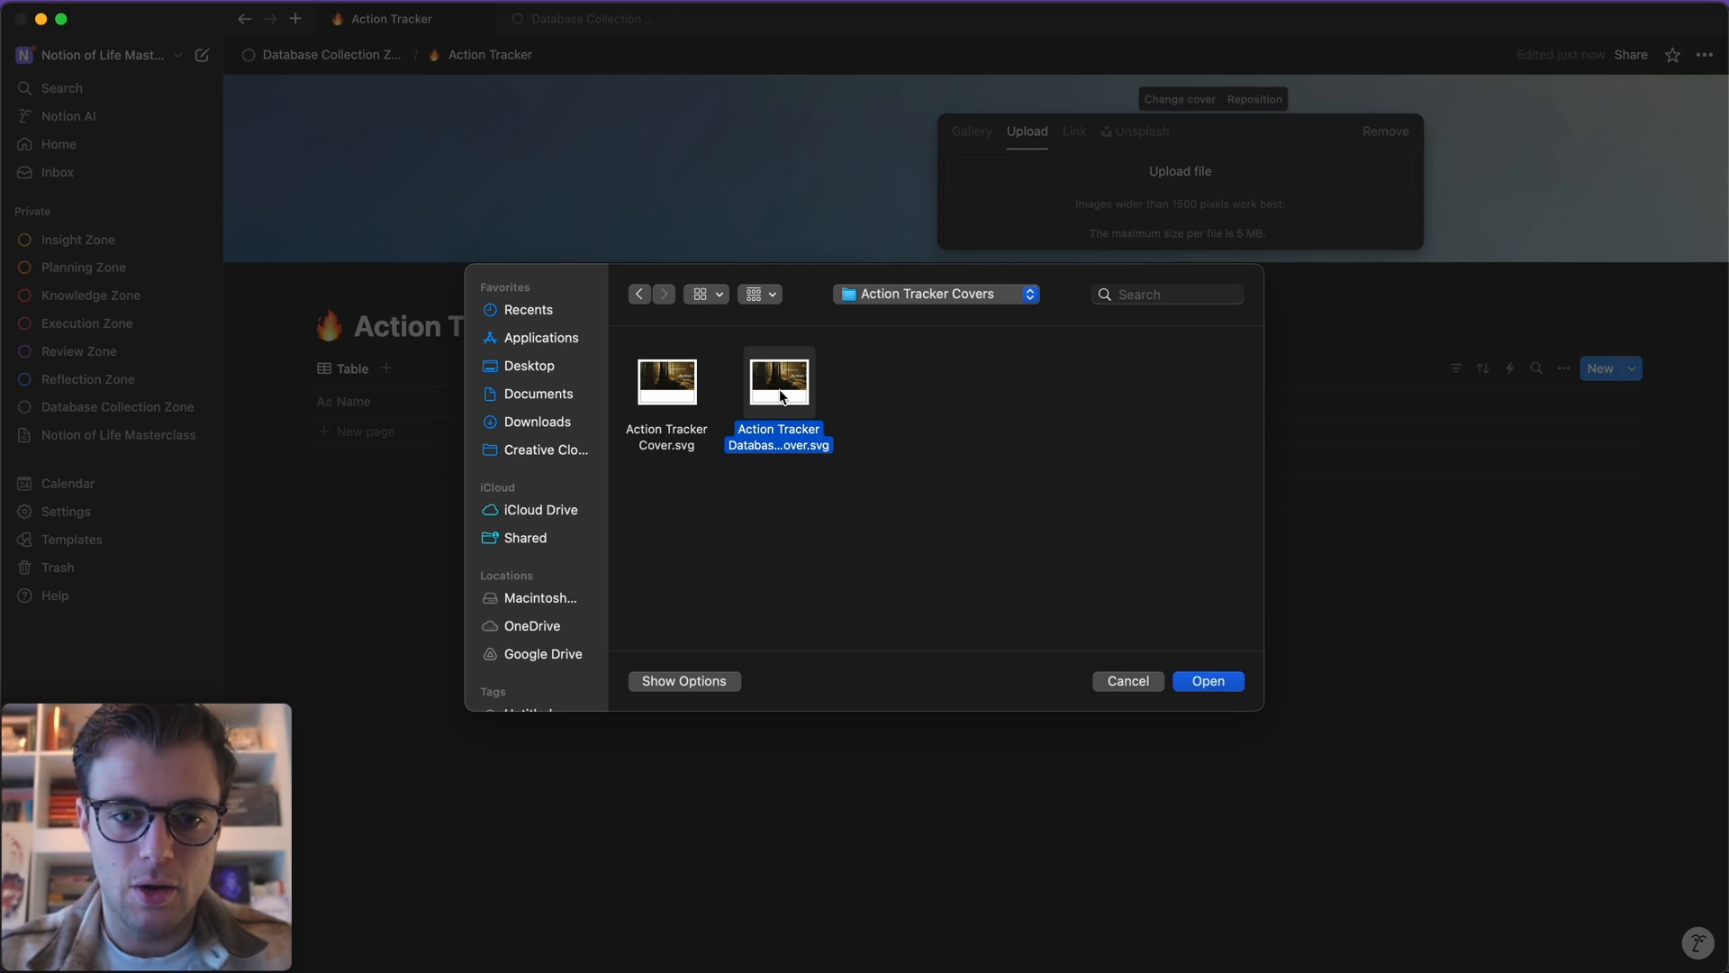
click(1209, 681)
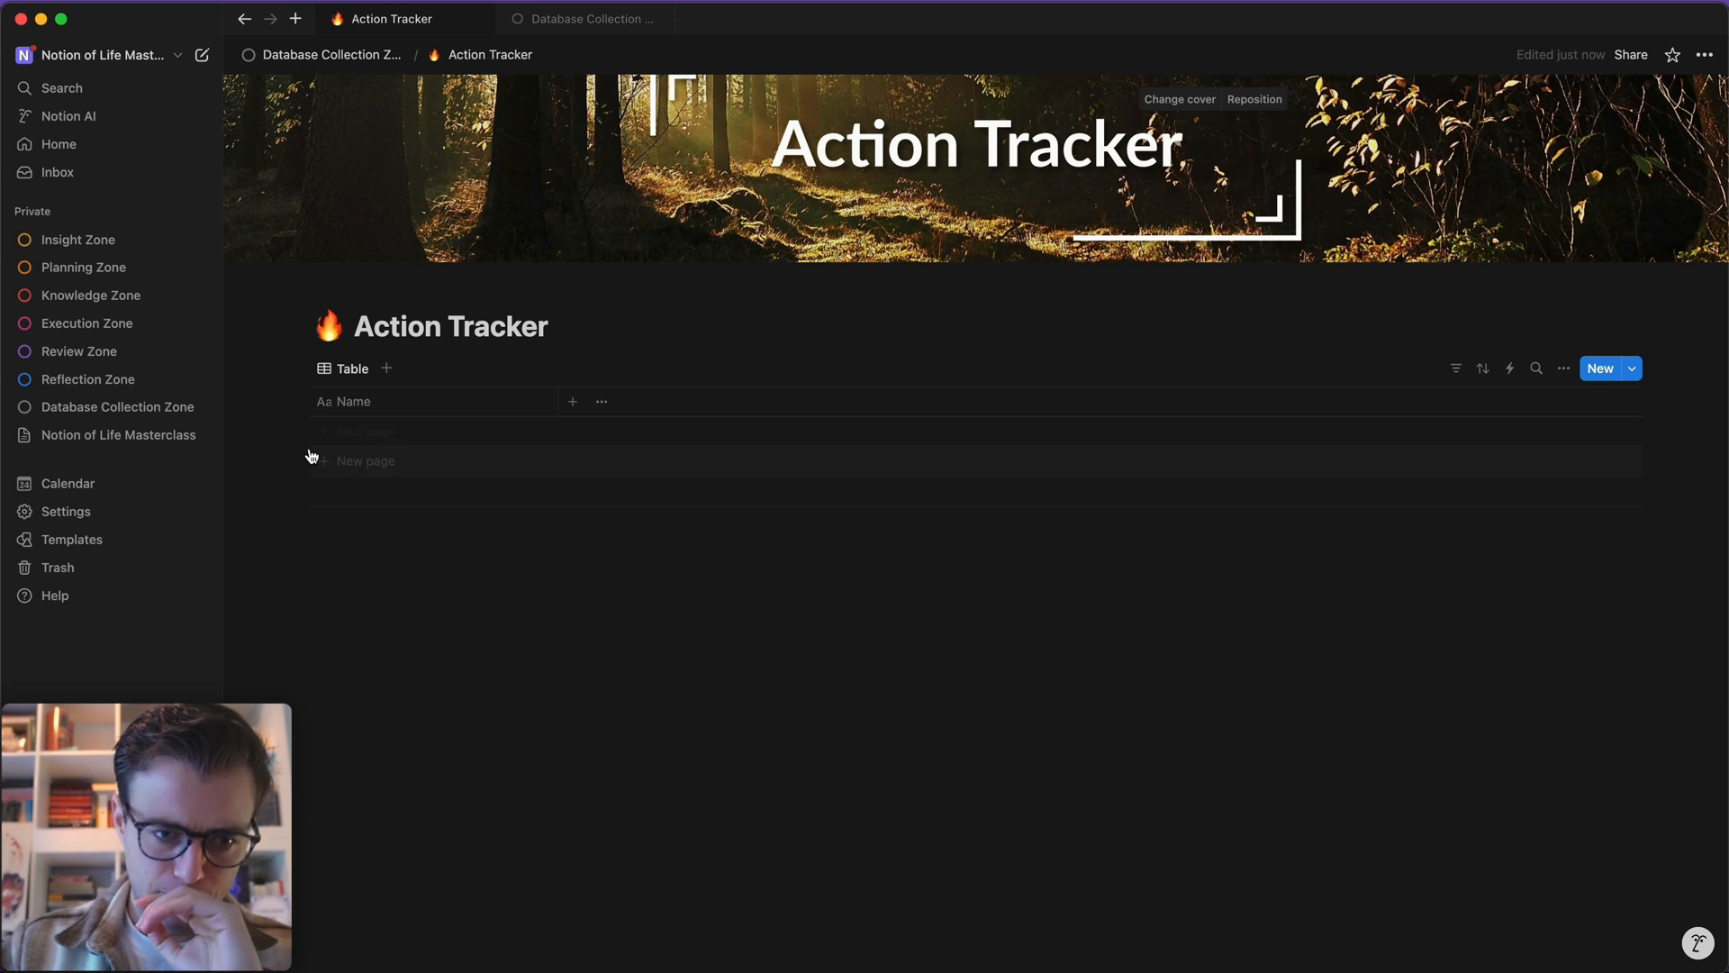
- Add an empty row to the Action Tracker table and duplicate it several times
click(357, 441)
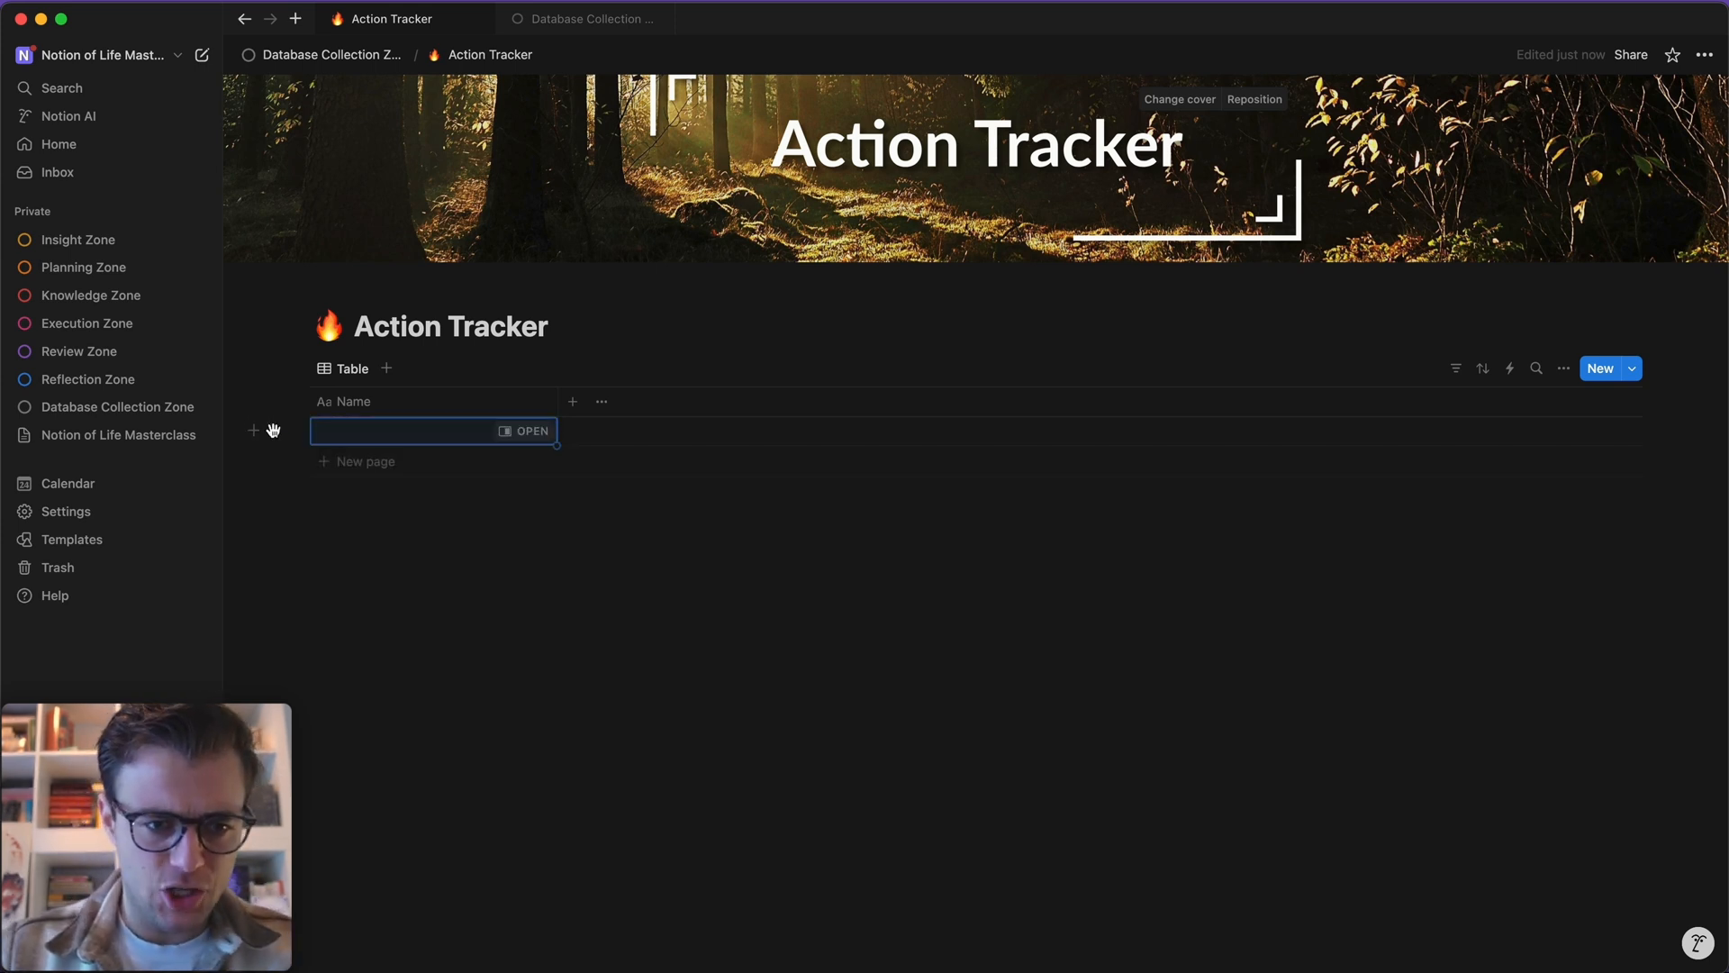
click(290, 433)
key(super+d)
key(super+d)
key(super+d)
key(super+d)
key(super+d)
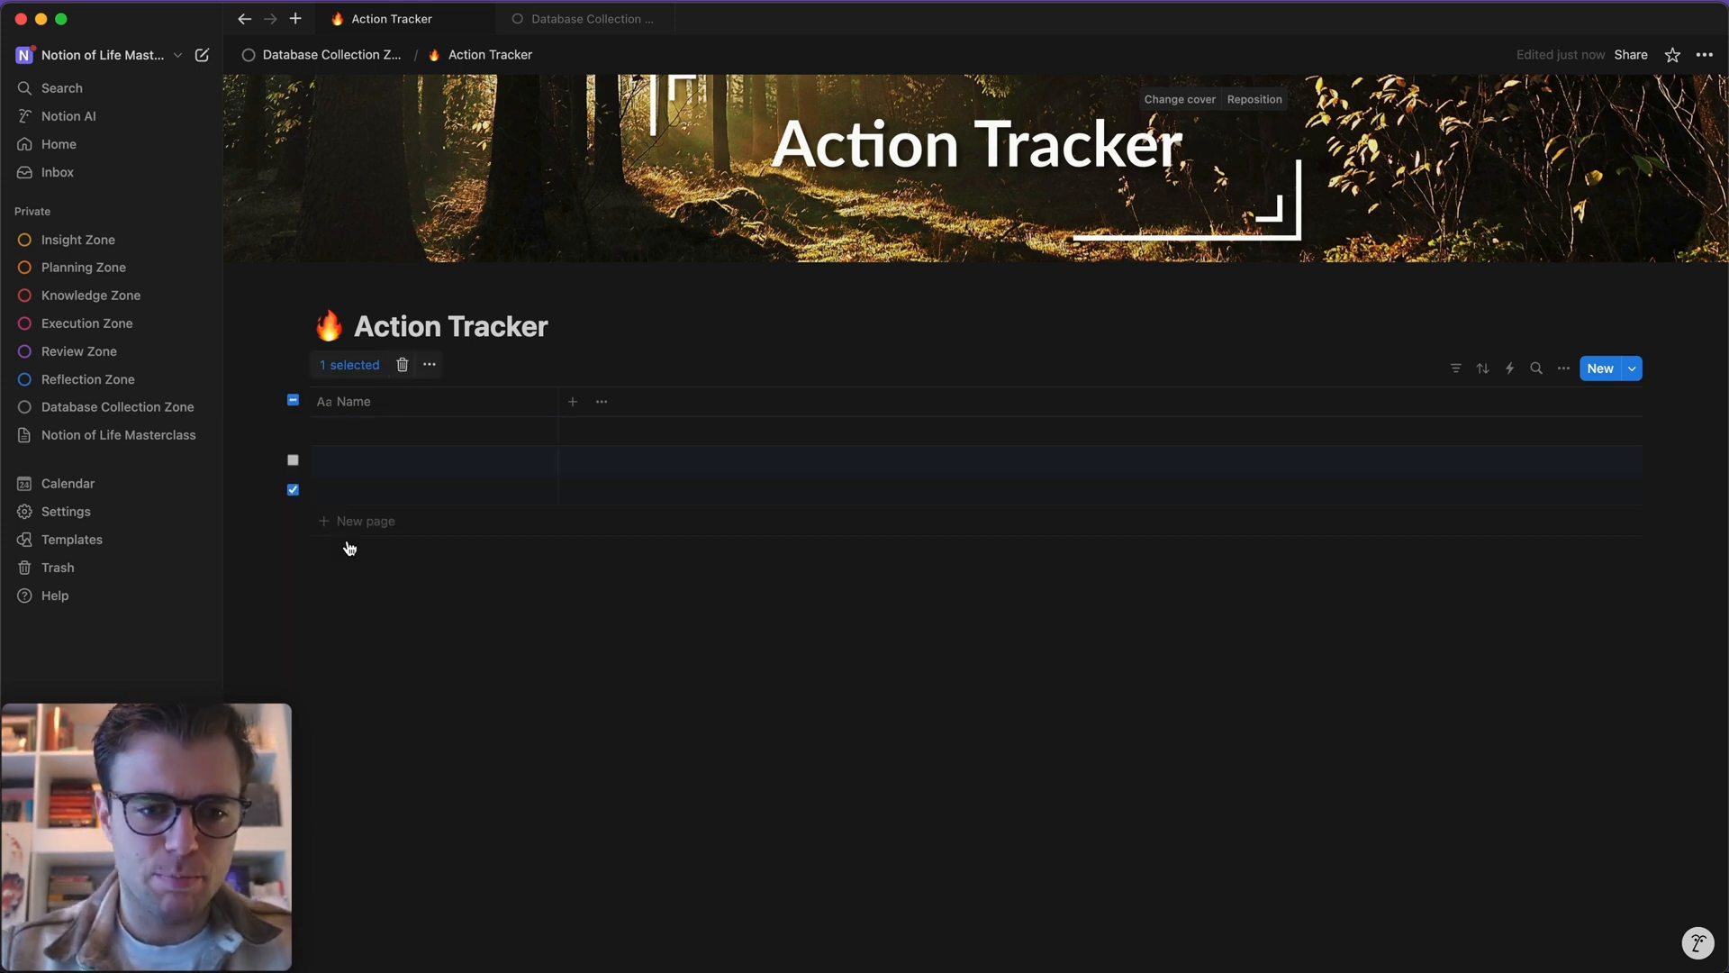
- Rename the table's title property to "Action Name" and narrow its column to just fit the heading
click(680, 809)
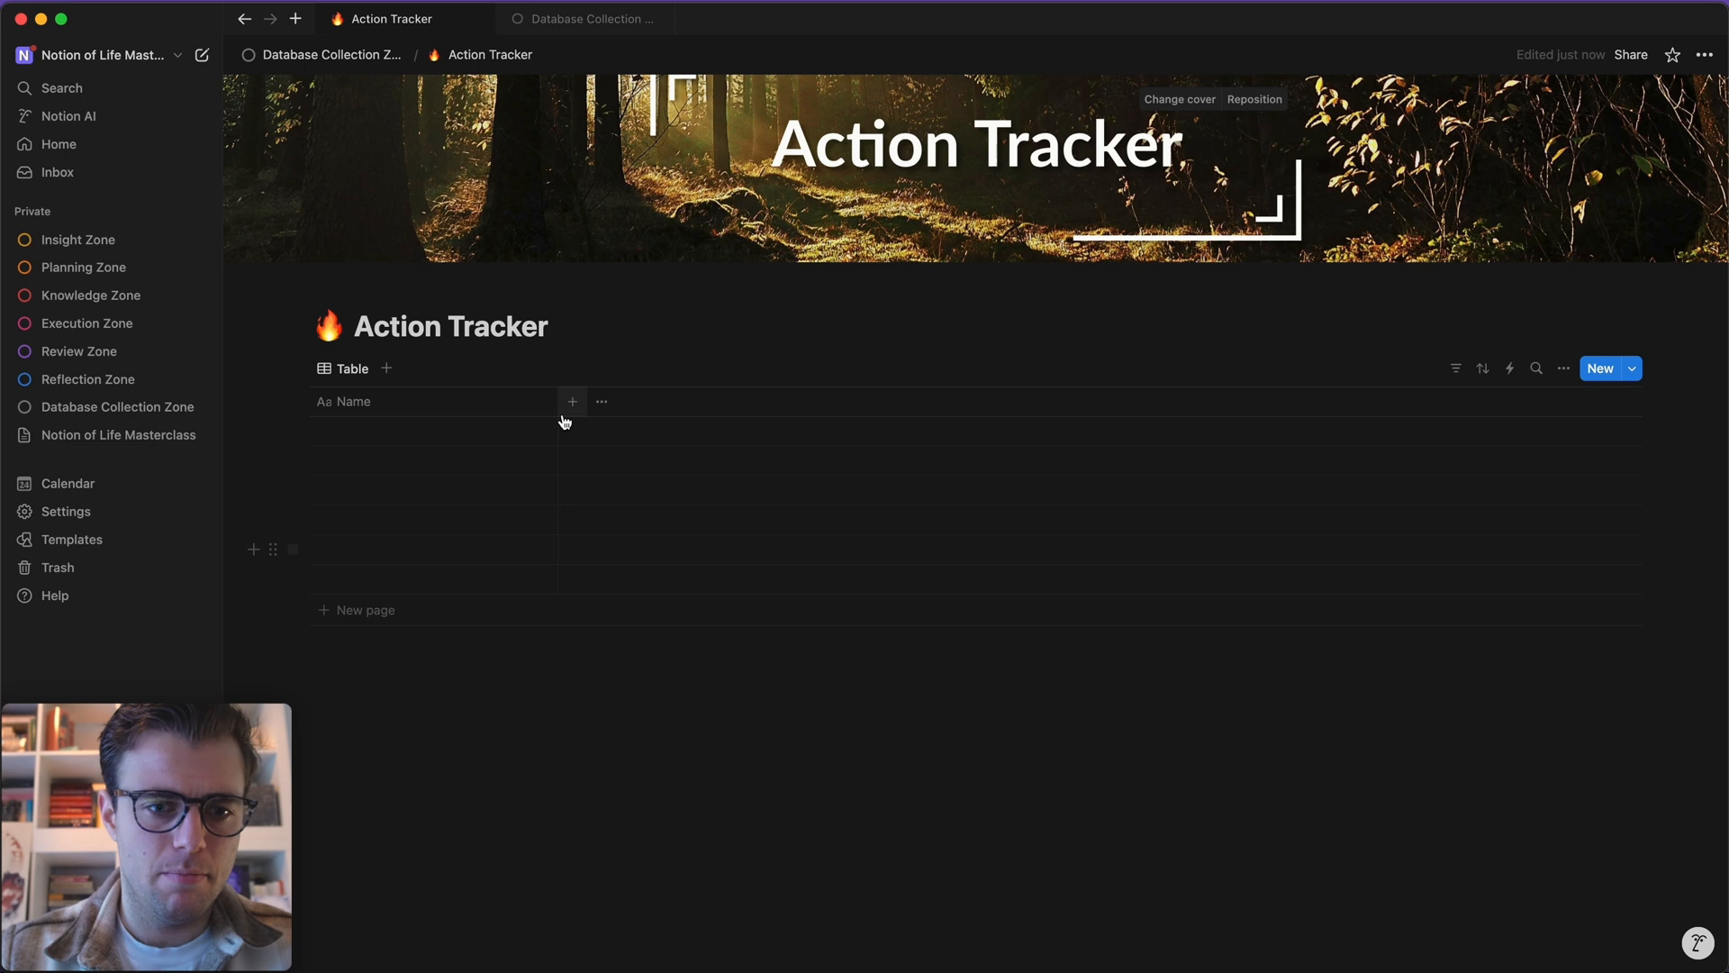
click(385, 407)
text(Action Name)
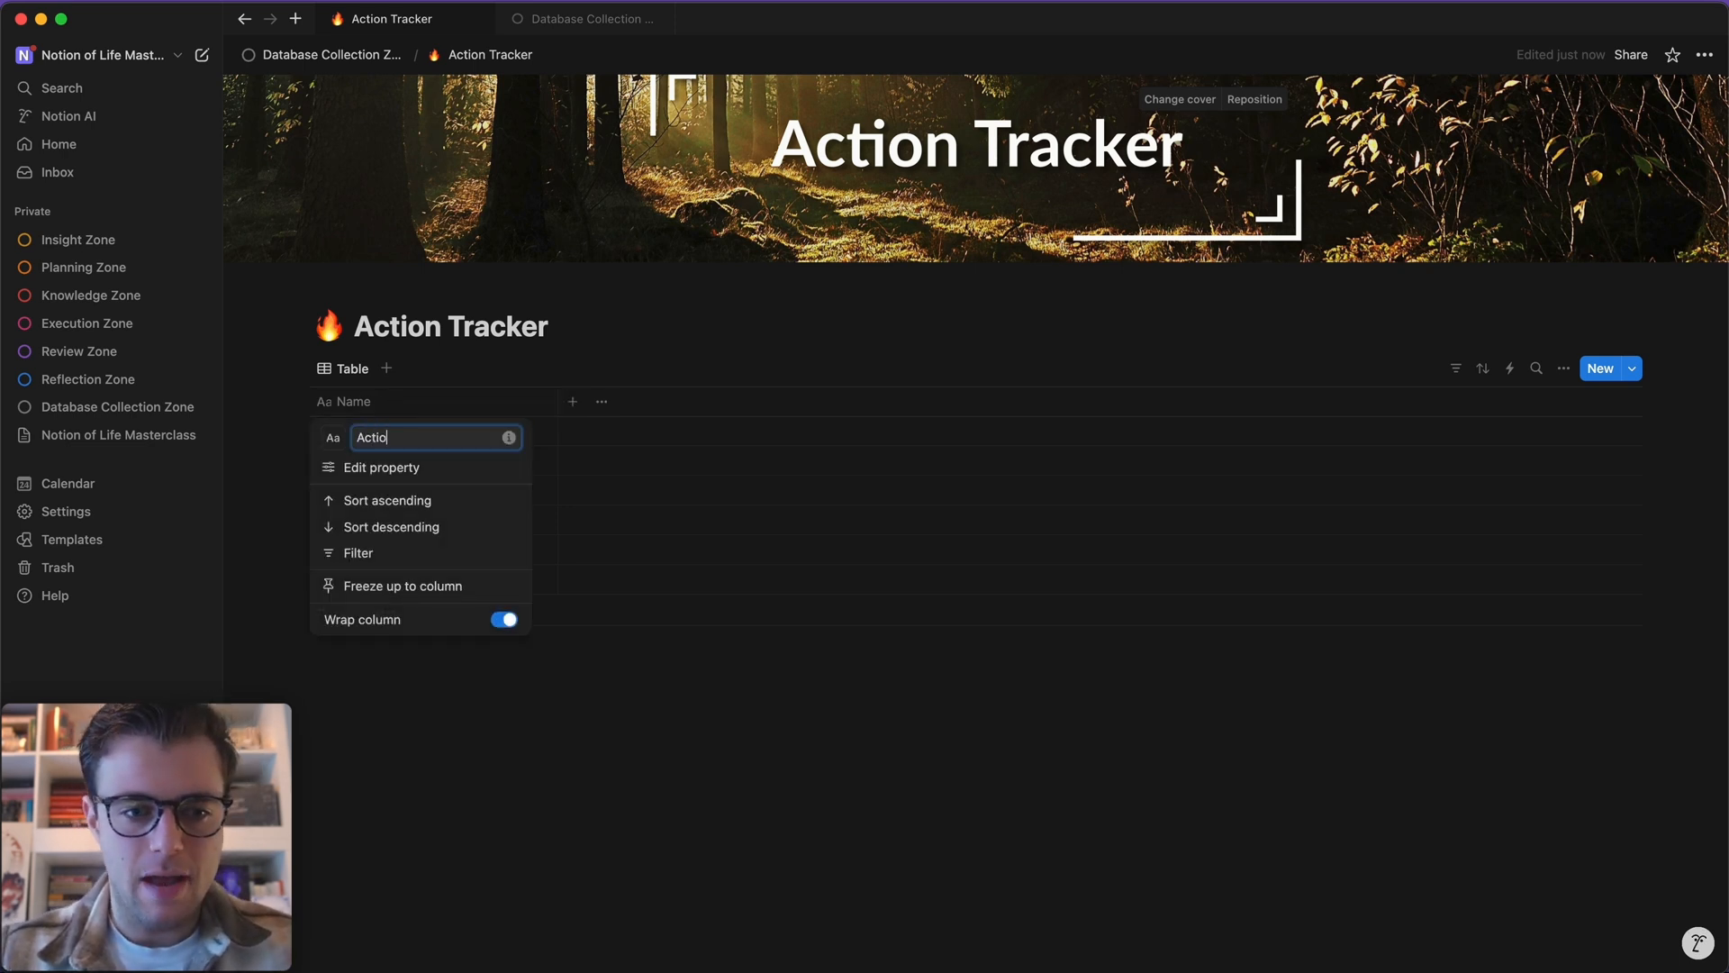
key(BackSpace)
key(BackSpace)
text(me)
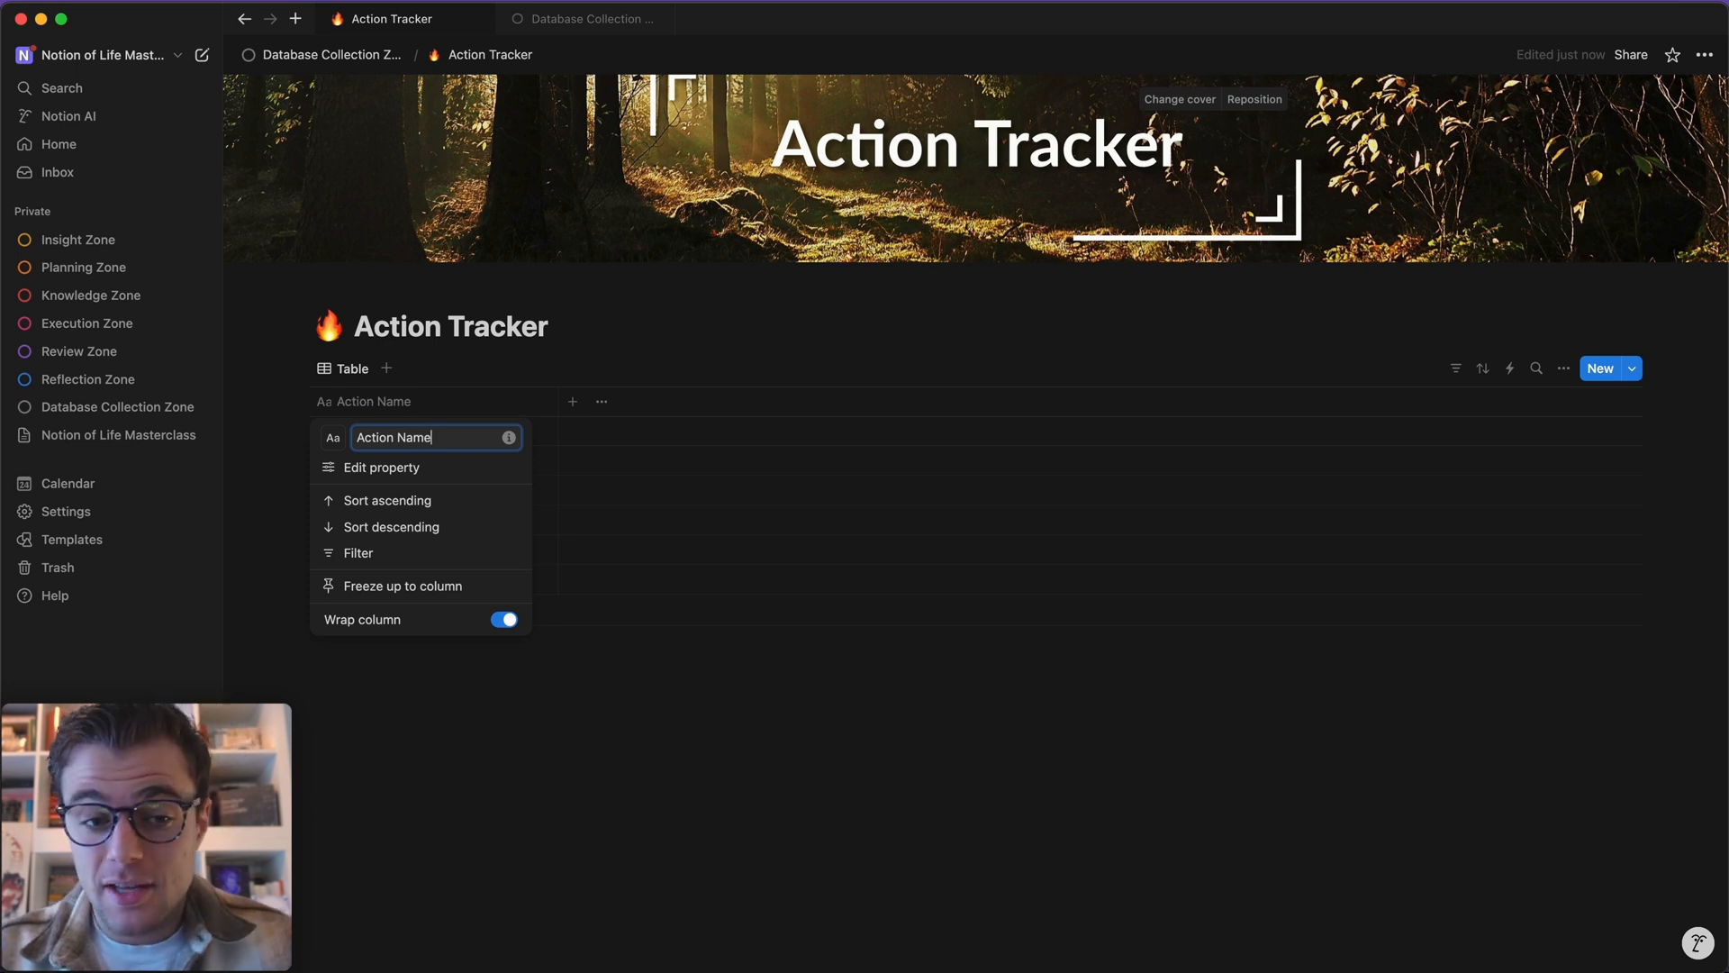
click(672, 729)
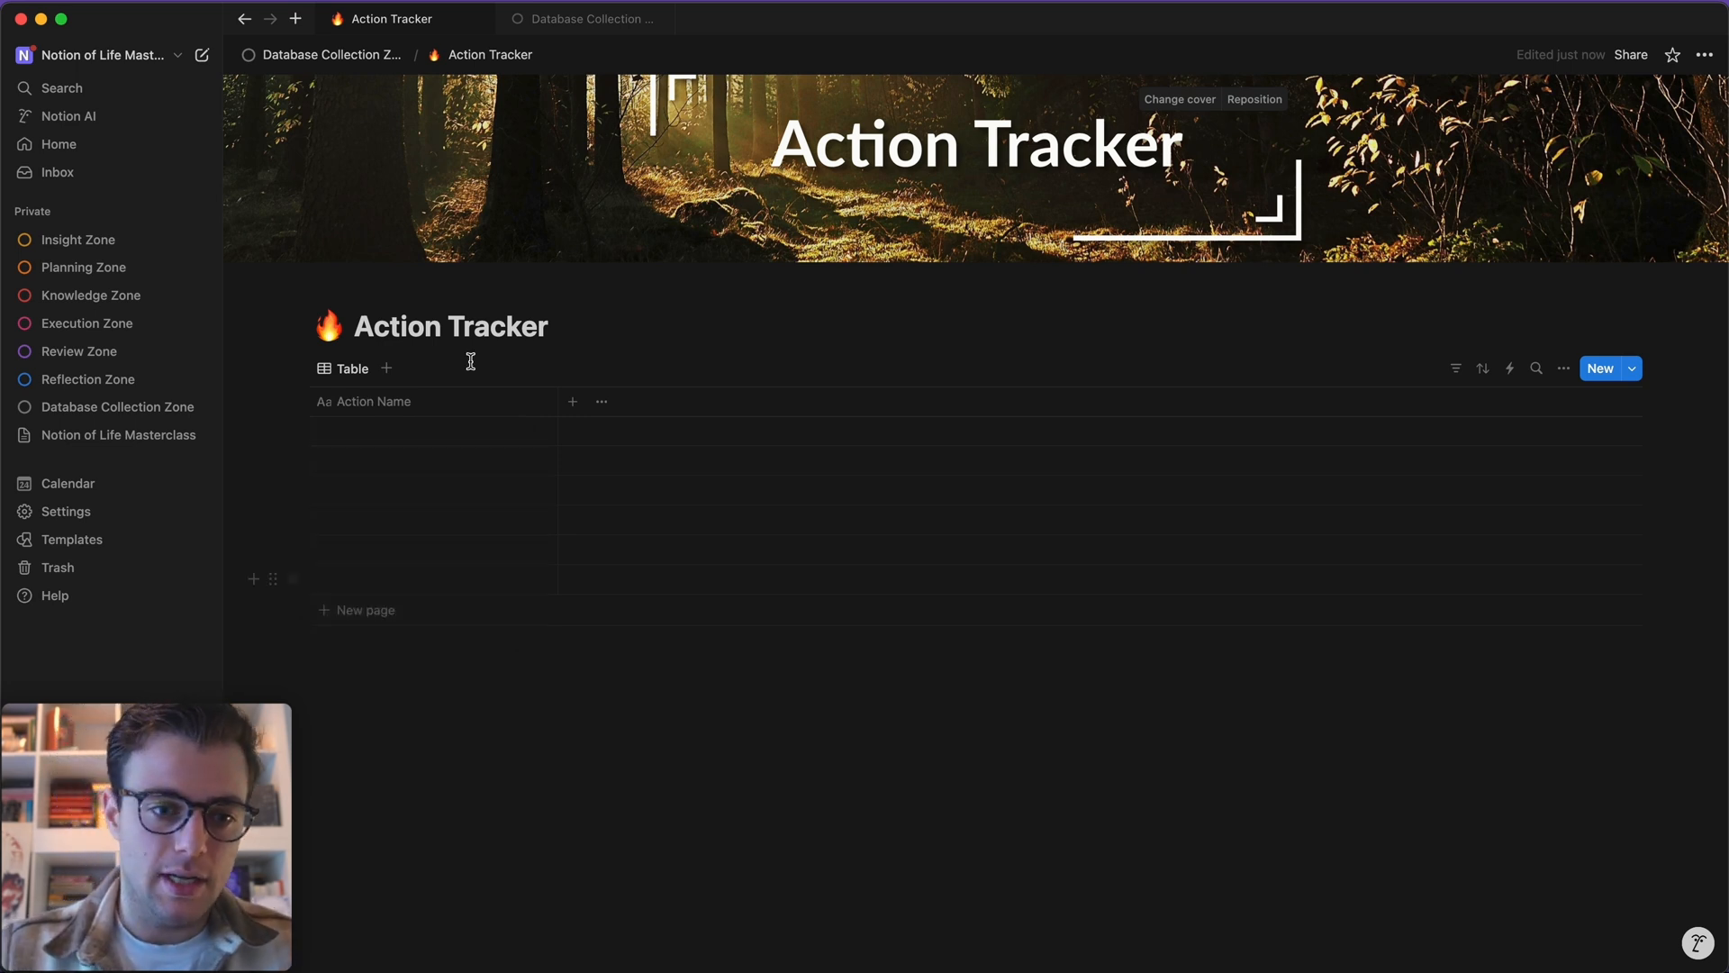
drag(558, 397, 451, 402)
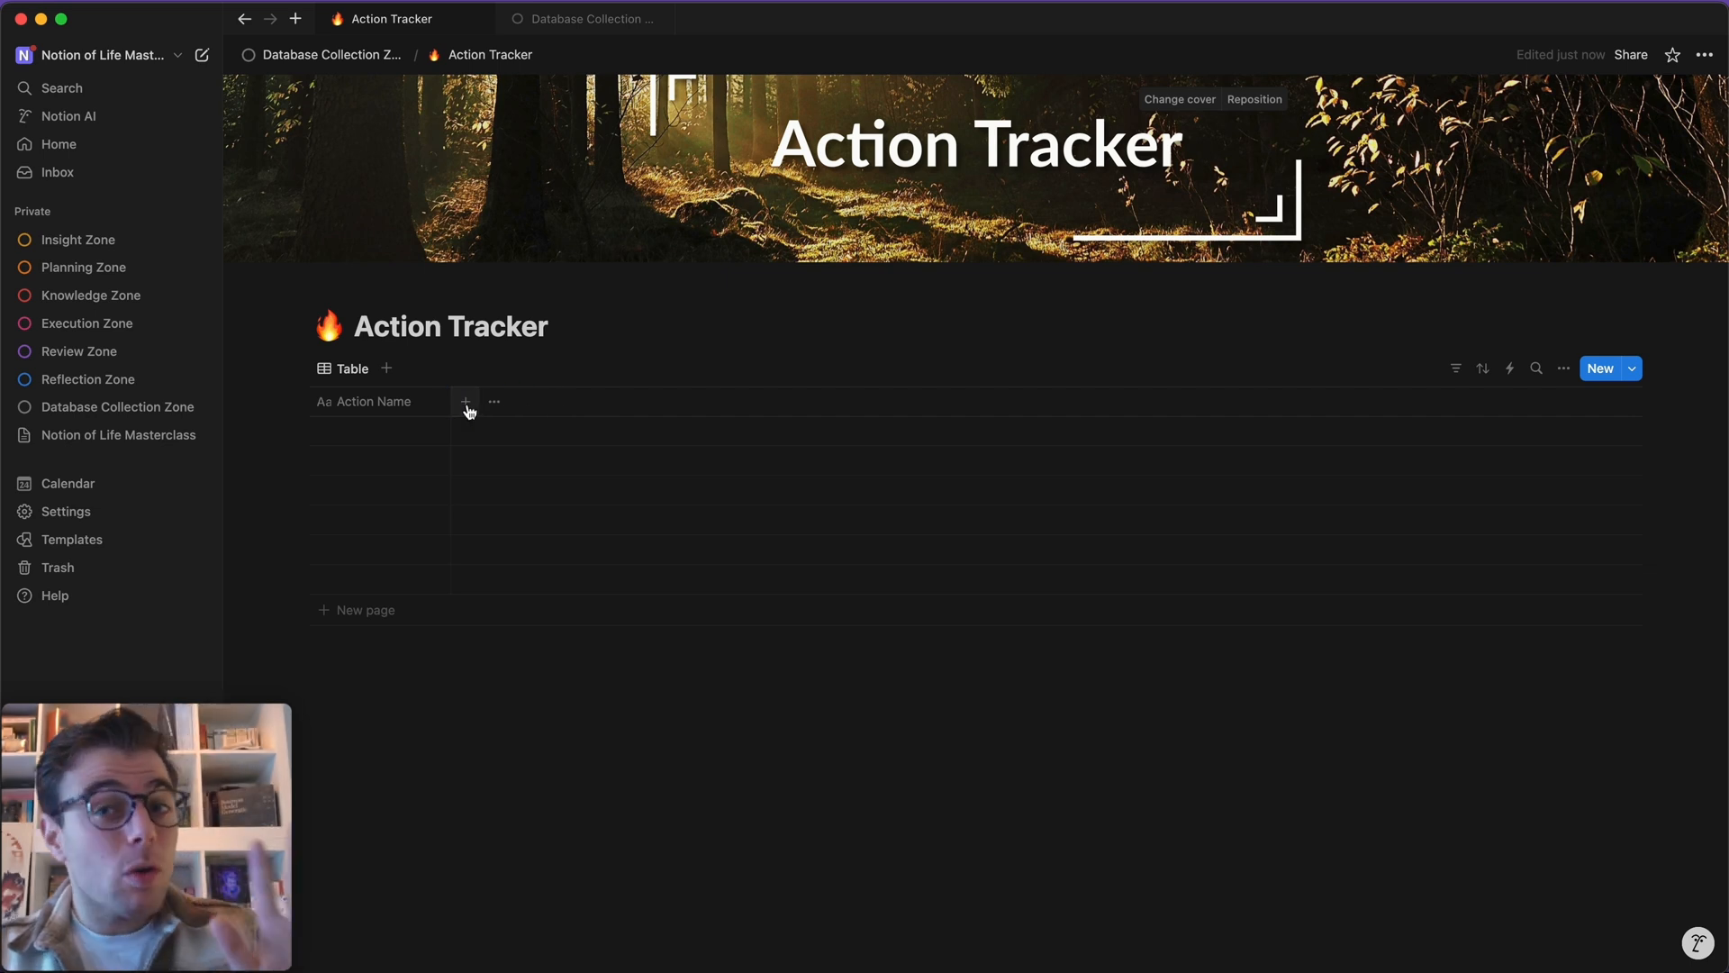
- Add a Select property named "Priority" to the Action Tracker table
click(468, 408)
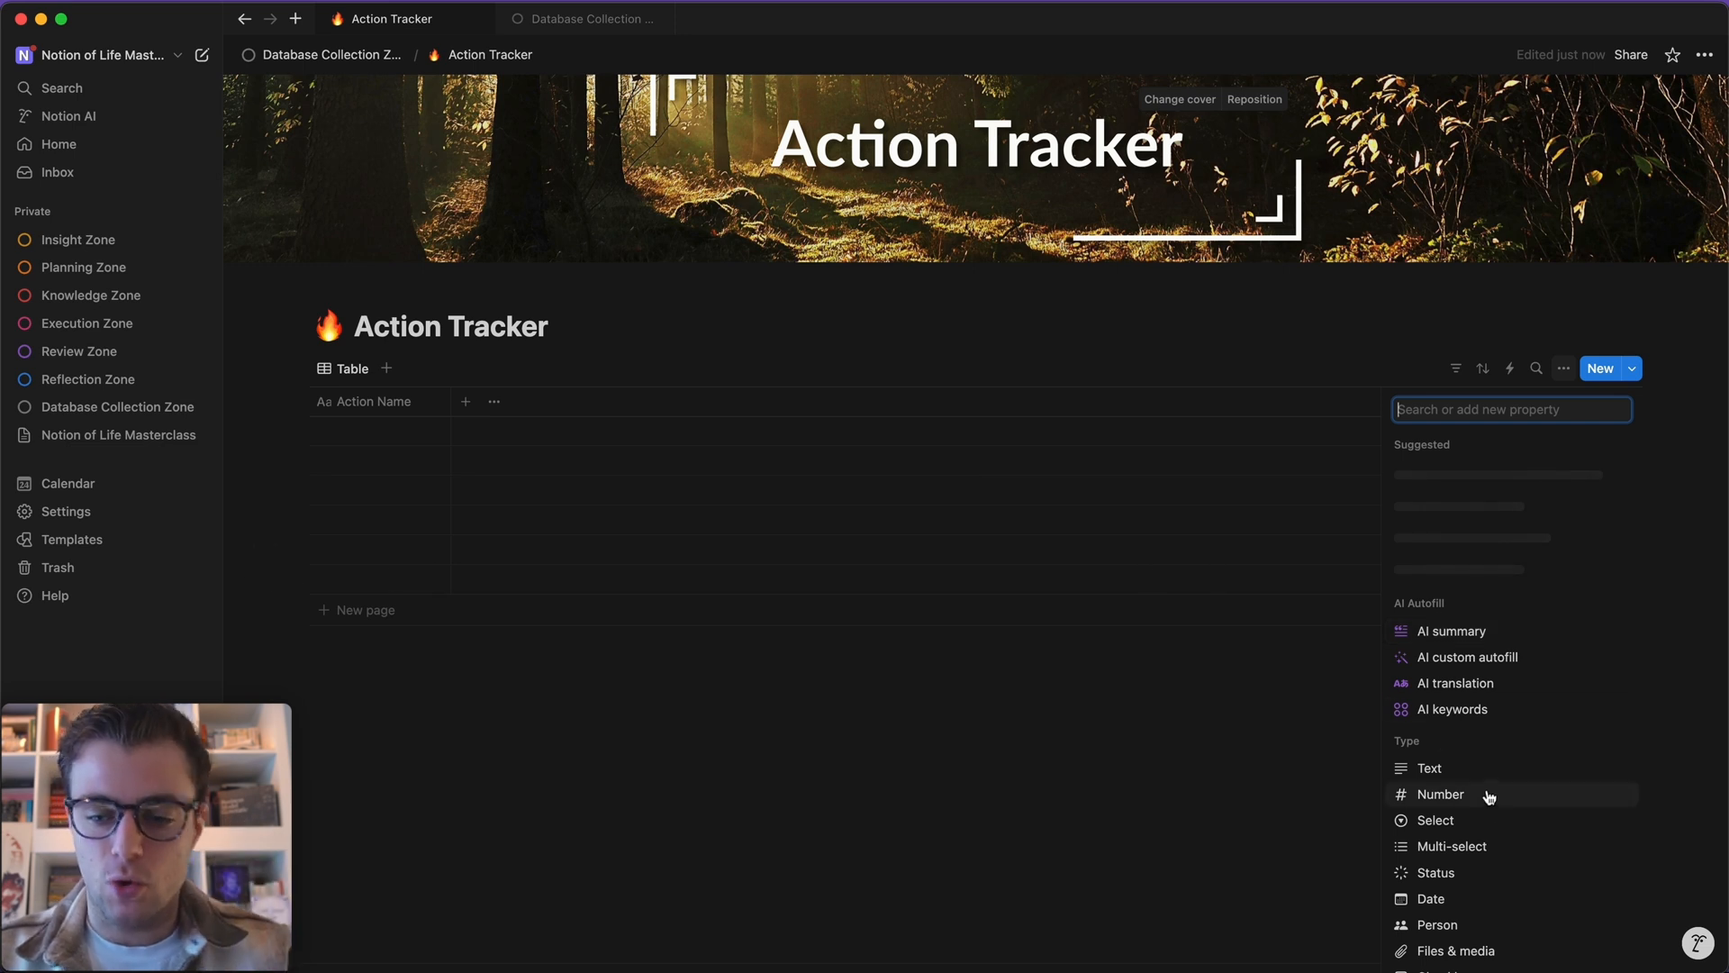
click(1454, 820)
text(Pr)
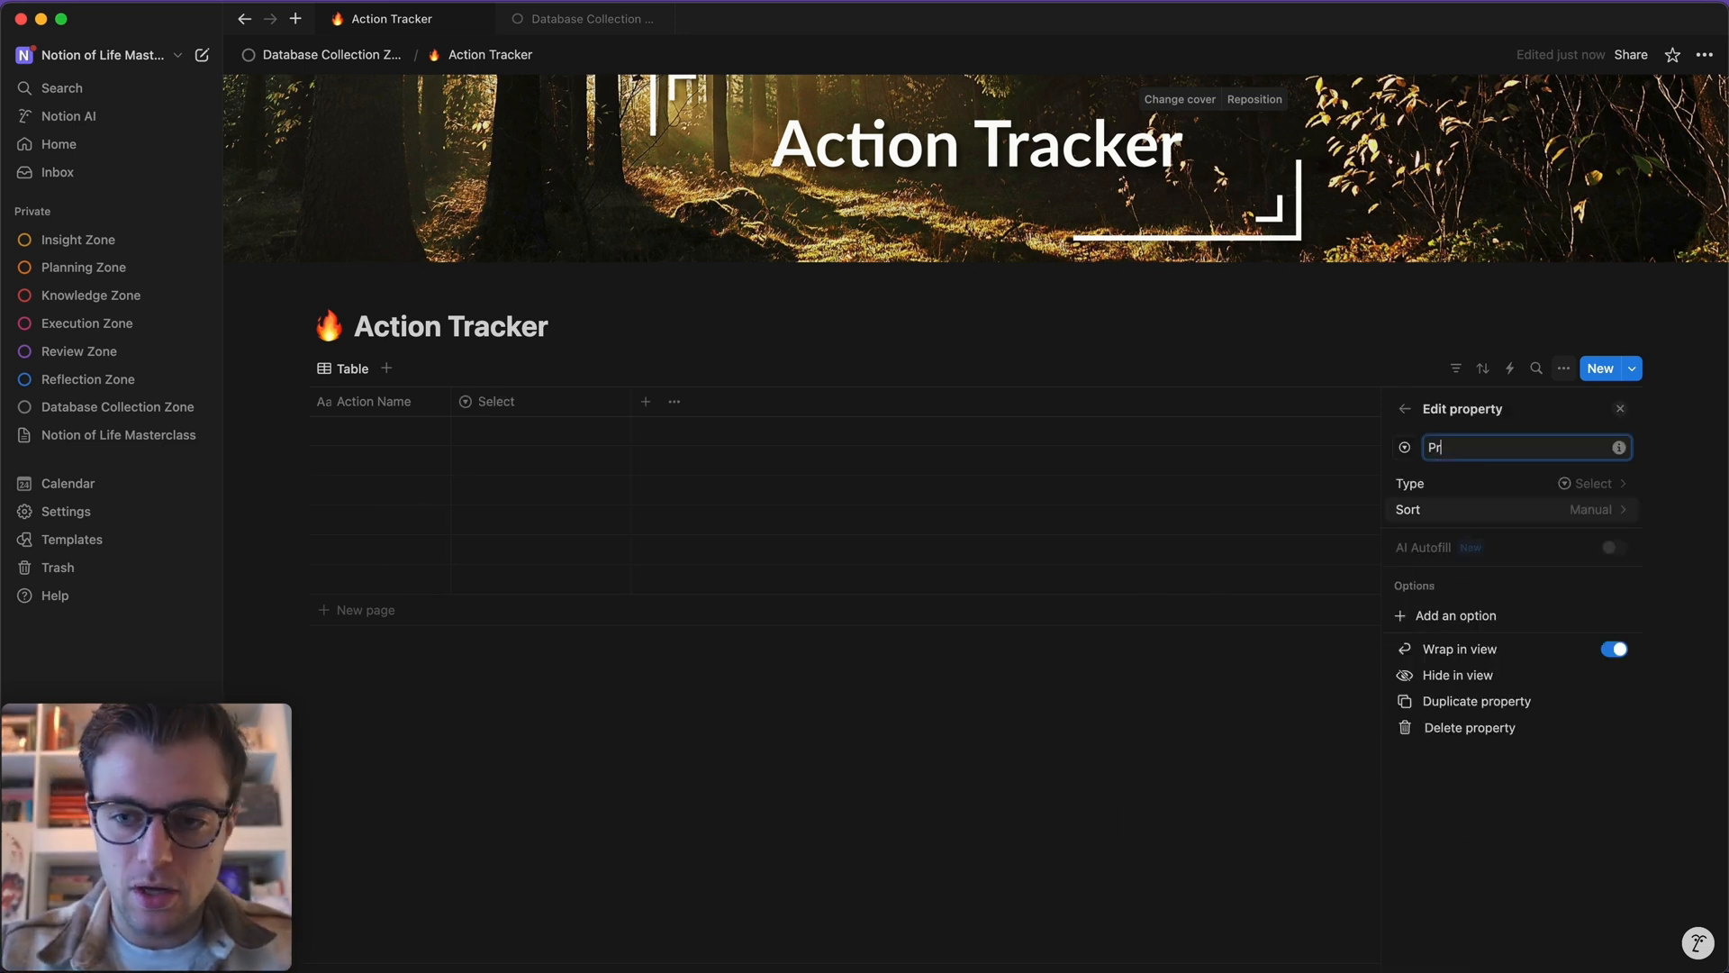
text(iority)
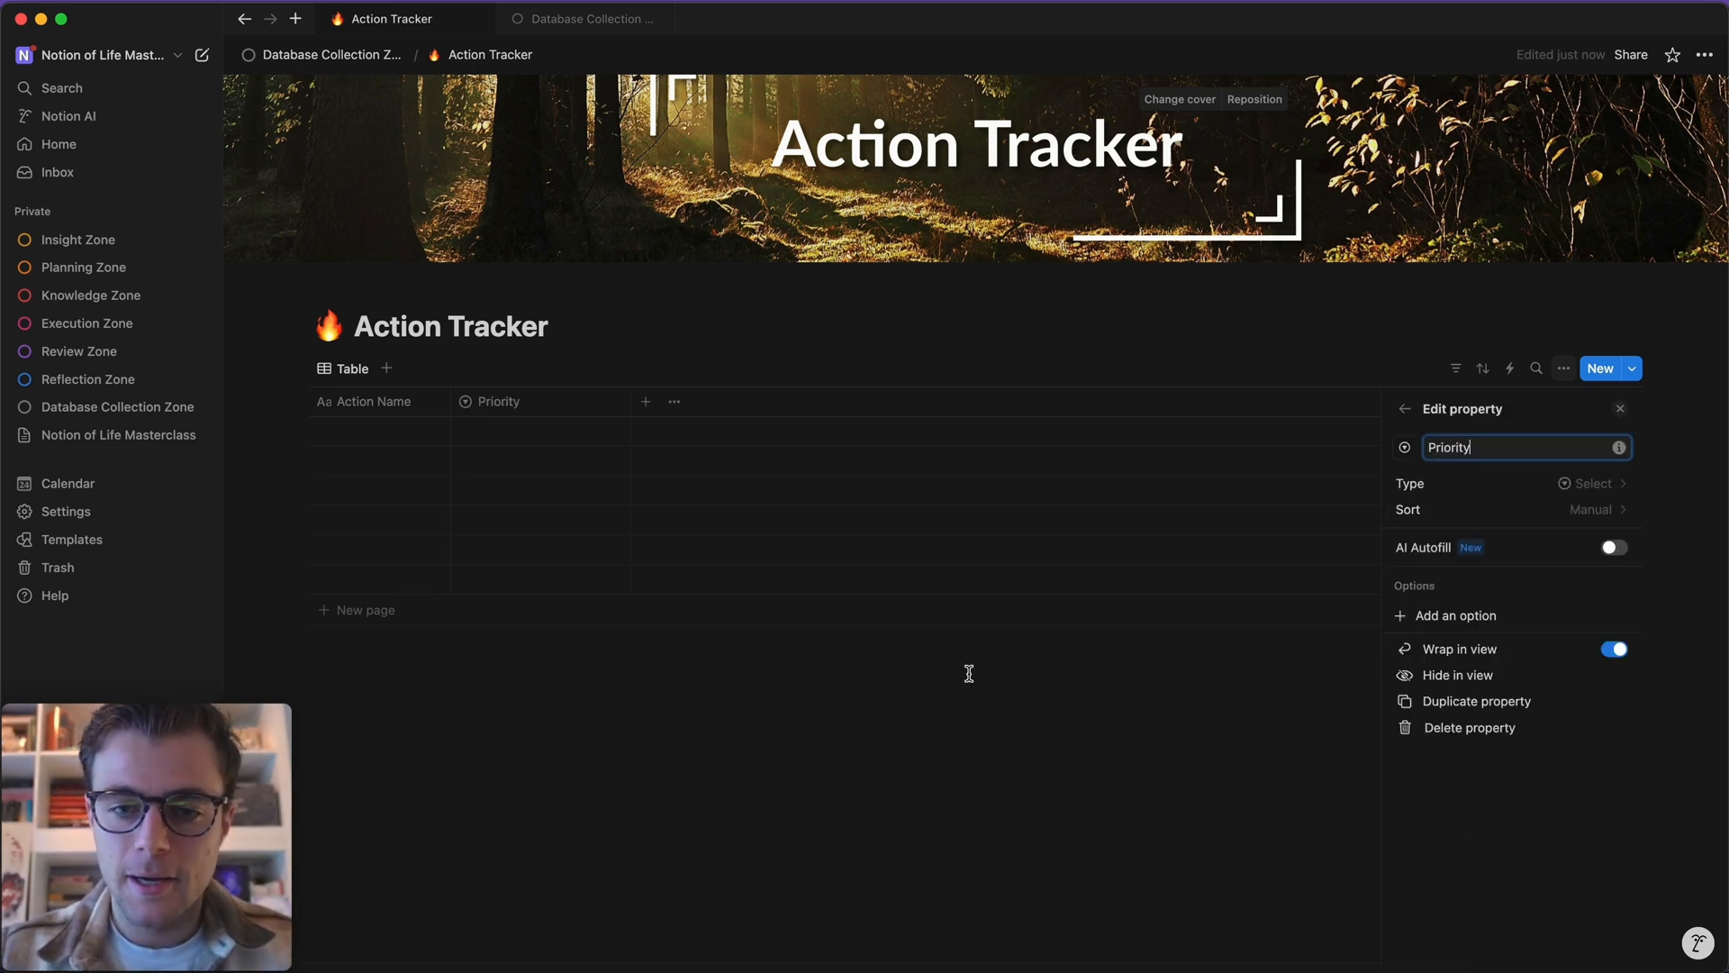
click(819, 738)
- Create the Priority options "1st priority" in the first row and "2nd priority" in the second row
click(529, 427)
text(1st priority)
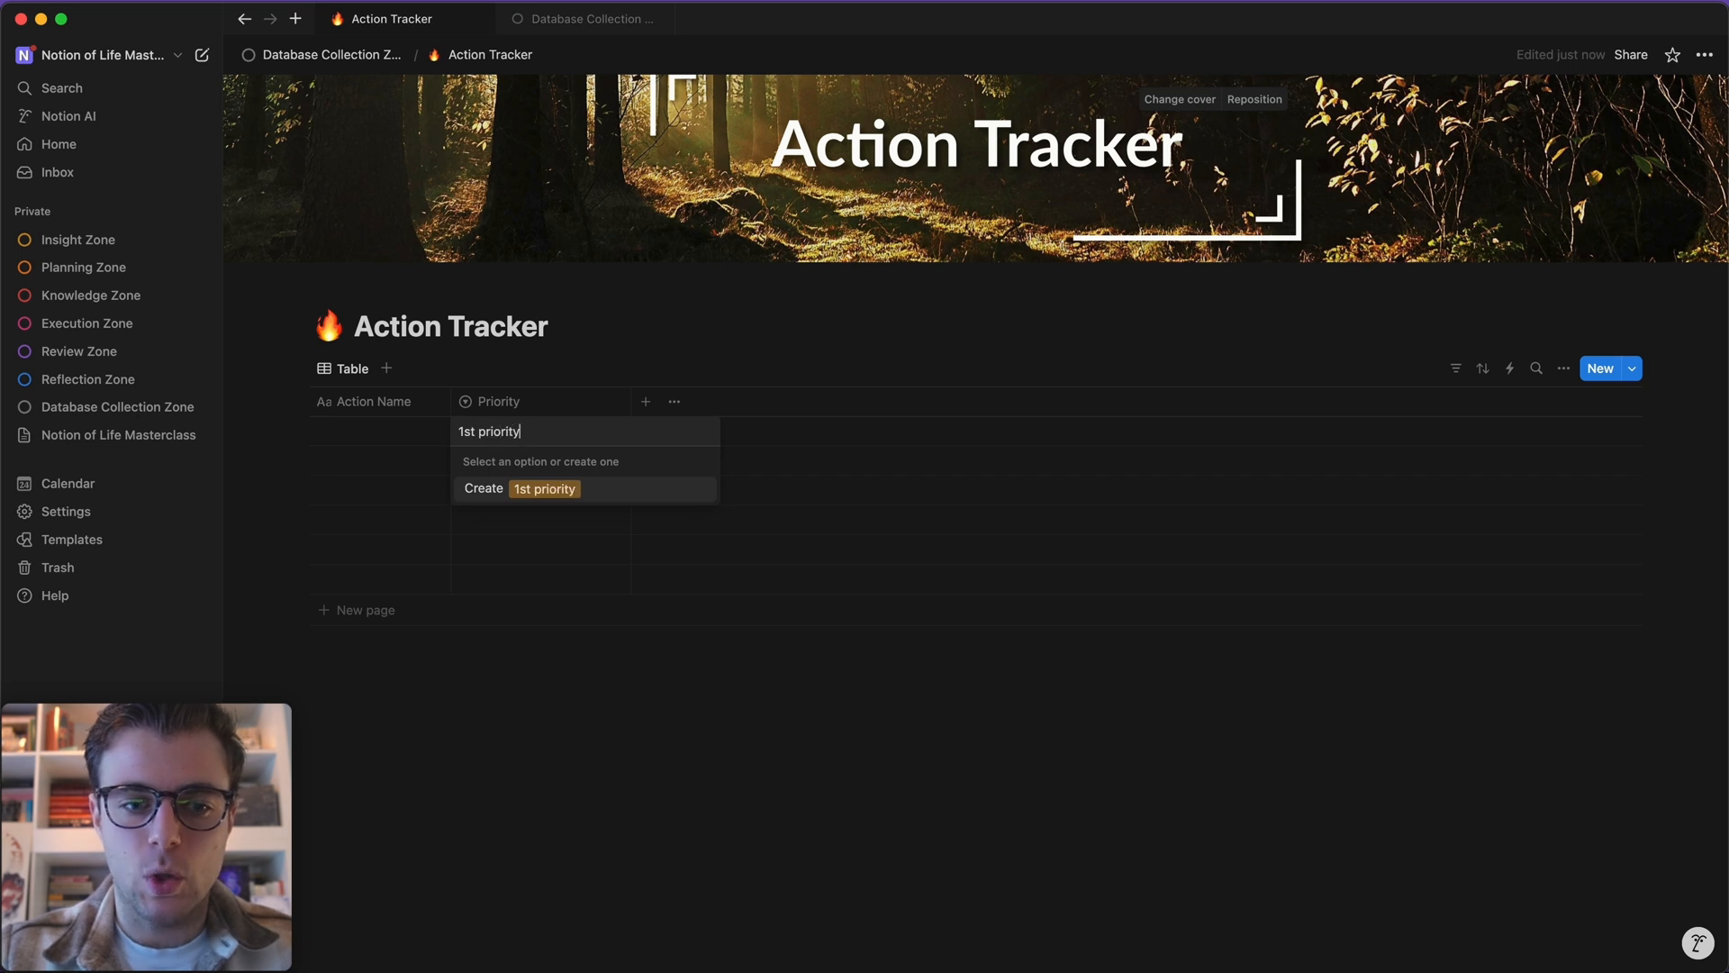
key(Return)
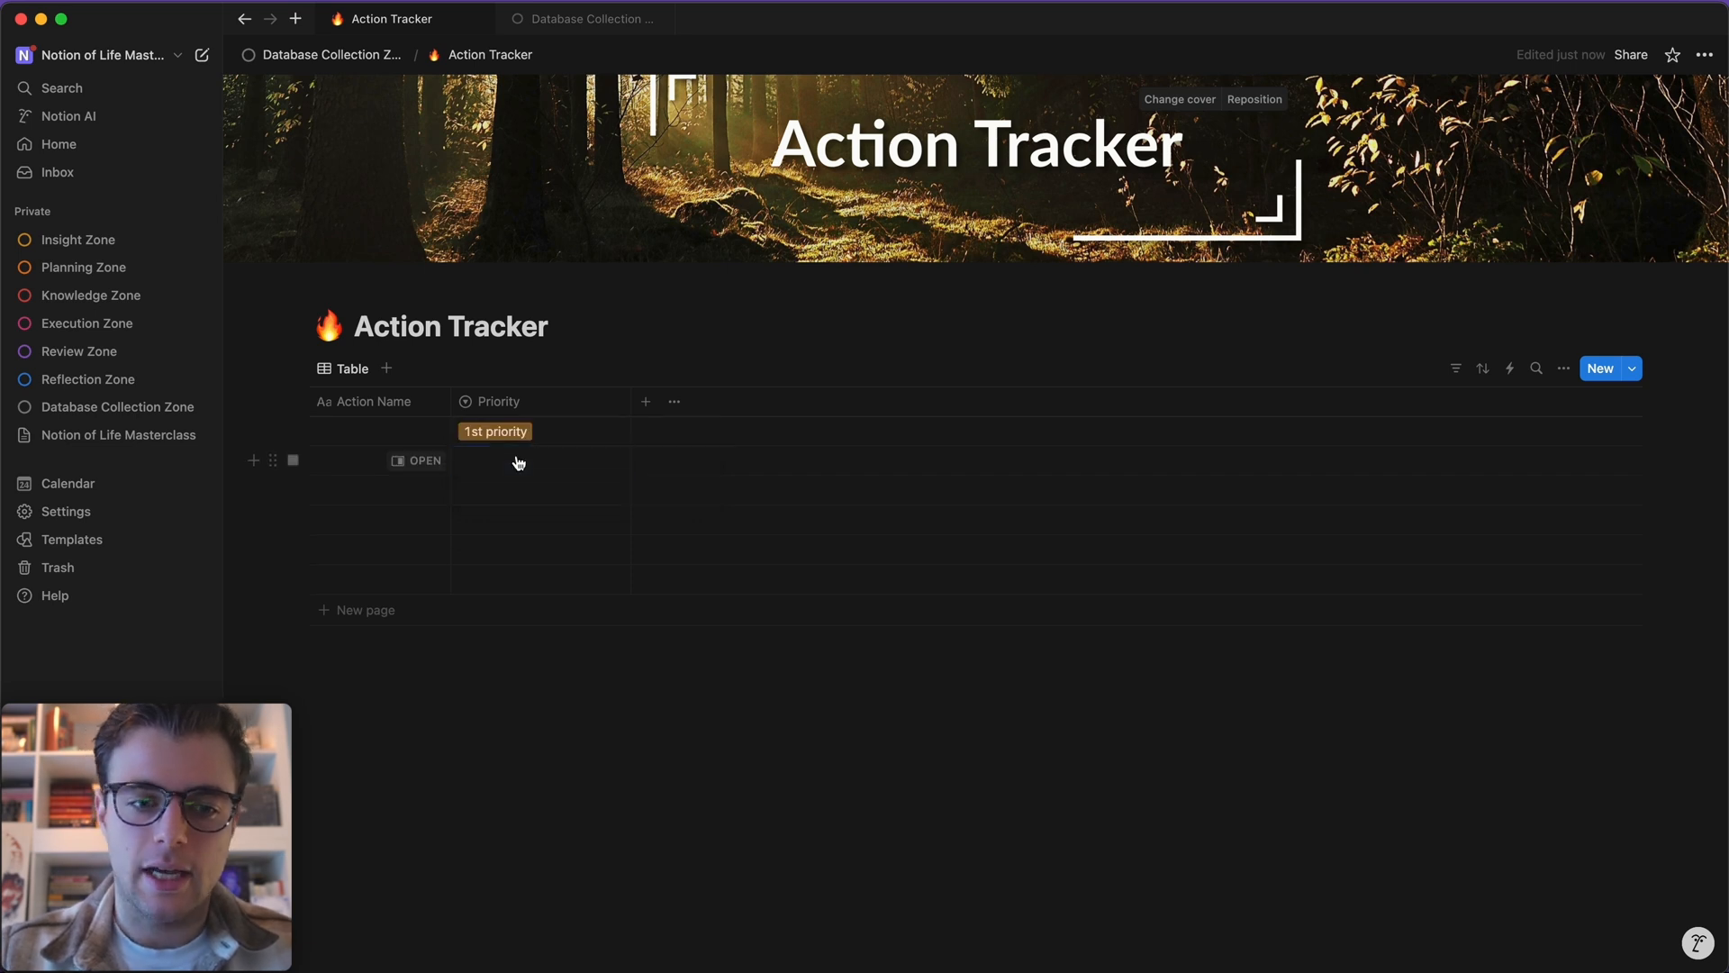
click(517, 459)
text(2nd priori)
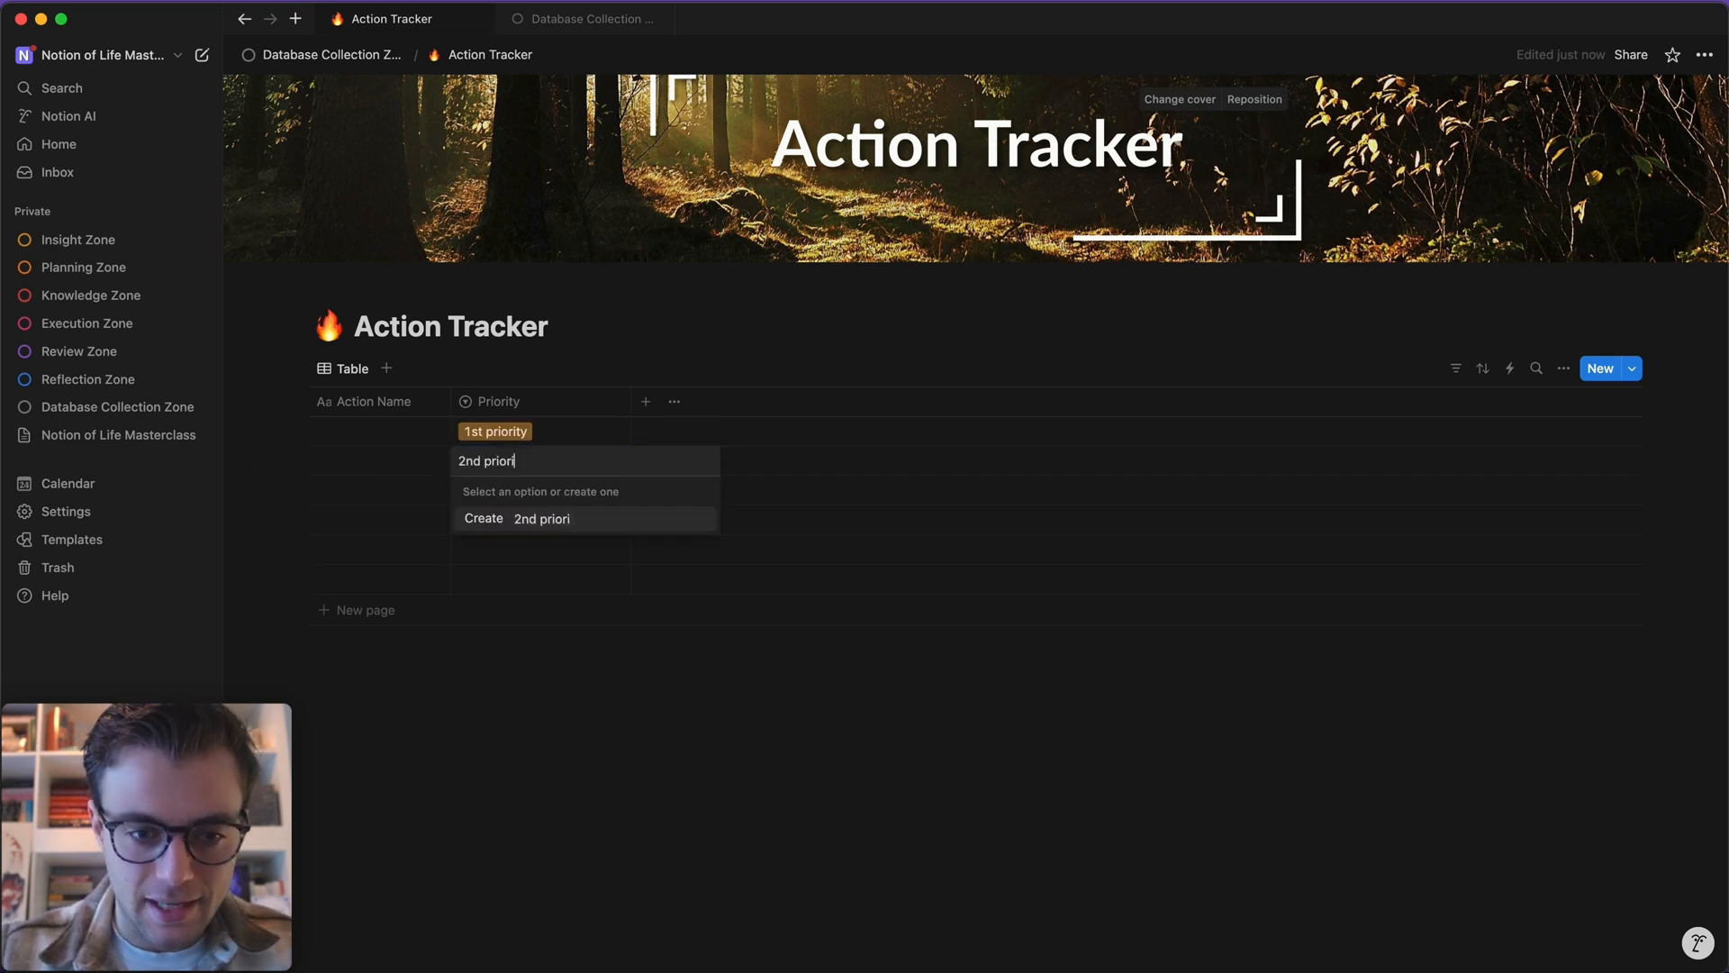
text(ty)
key(Return)
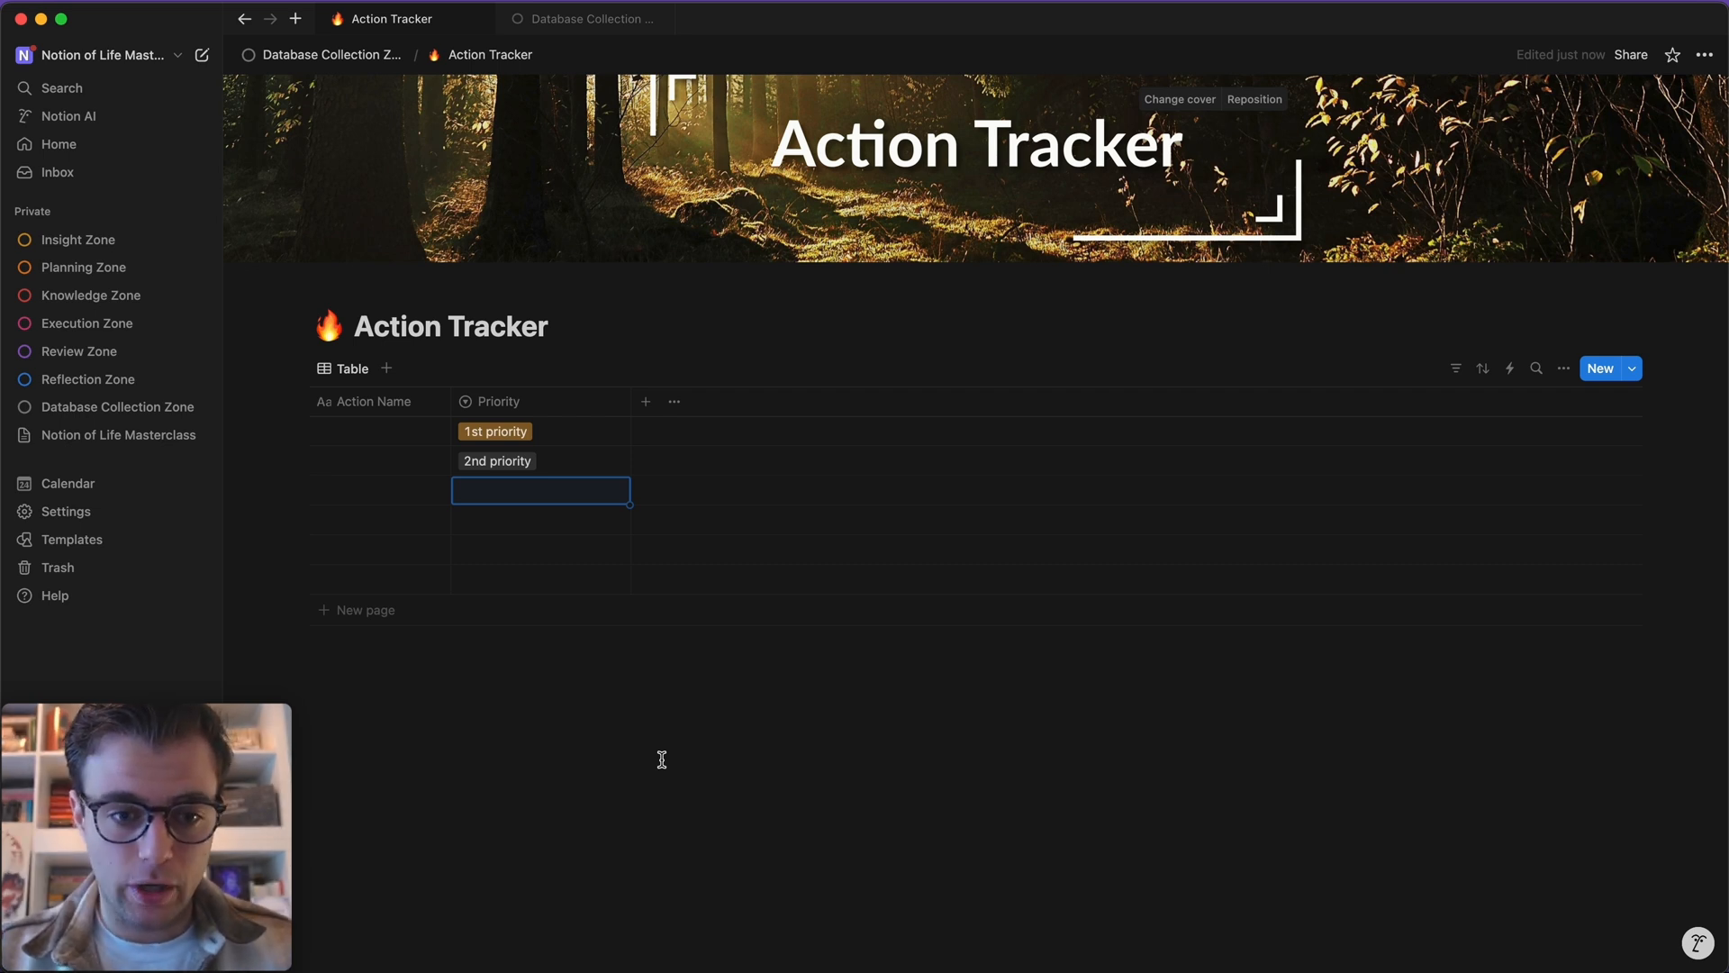
- Delete the Priority property from the Action Tracker database
click(525, 401)
click(552, 692)
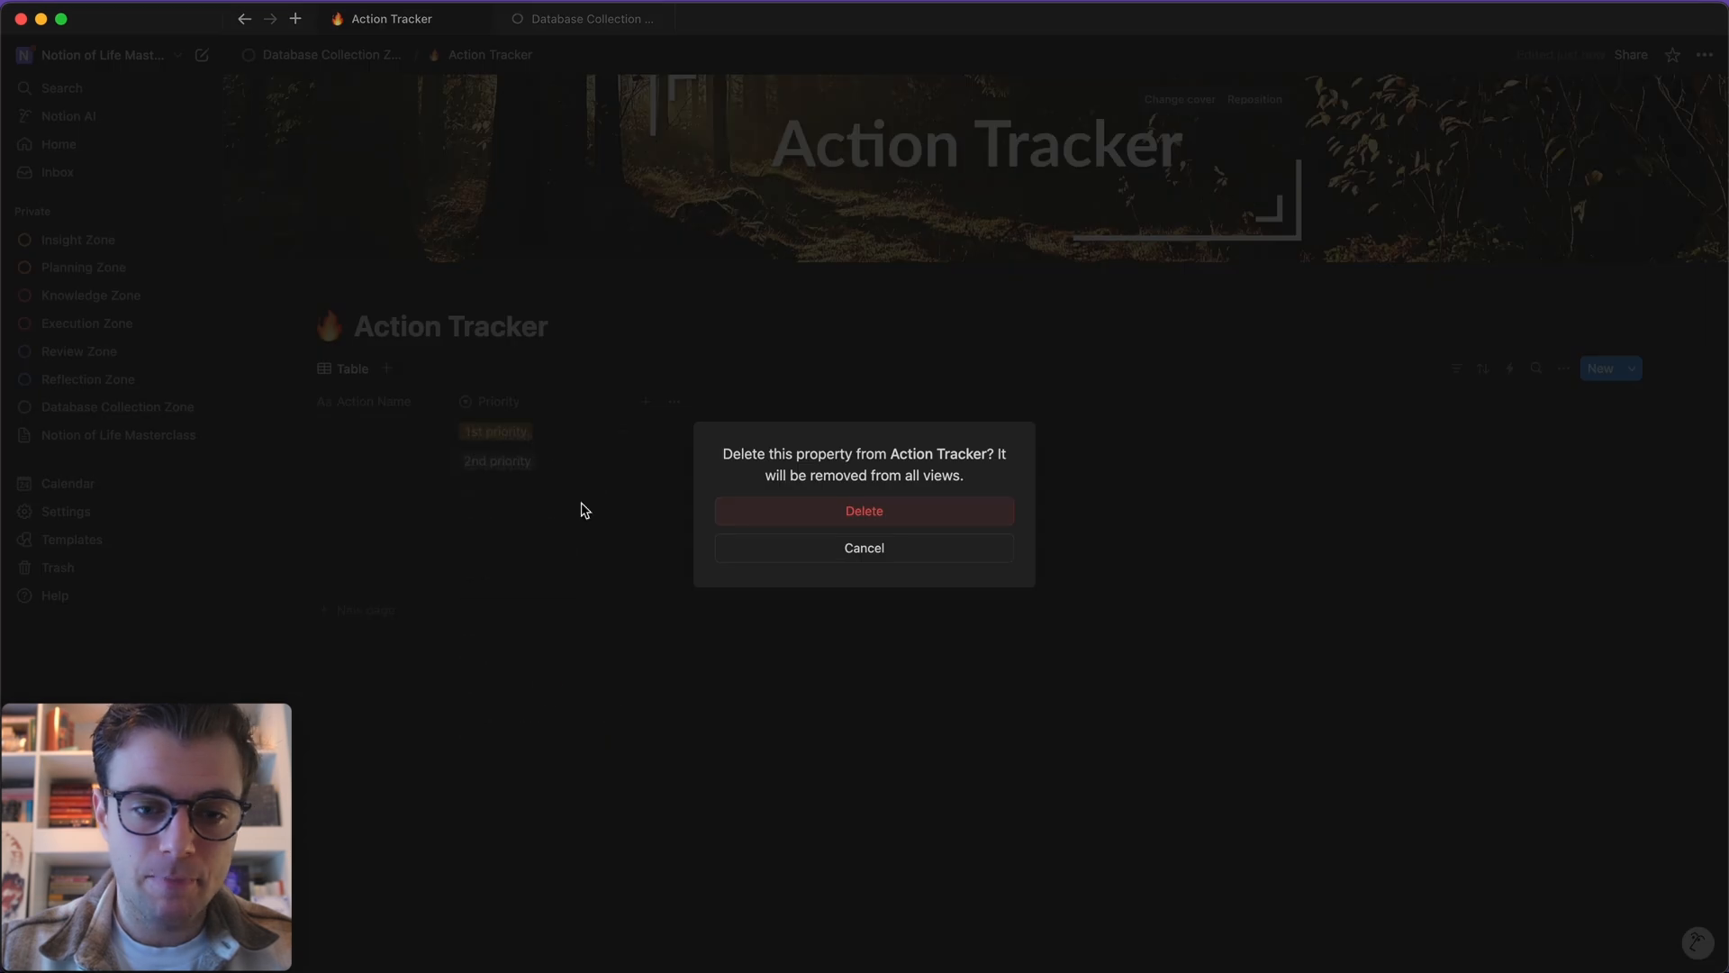
click(926, 511)
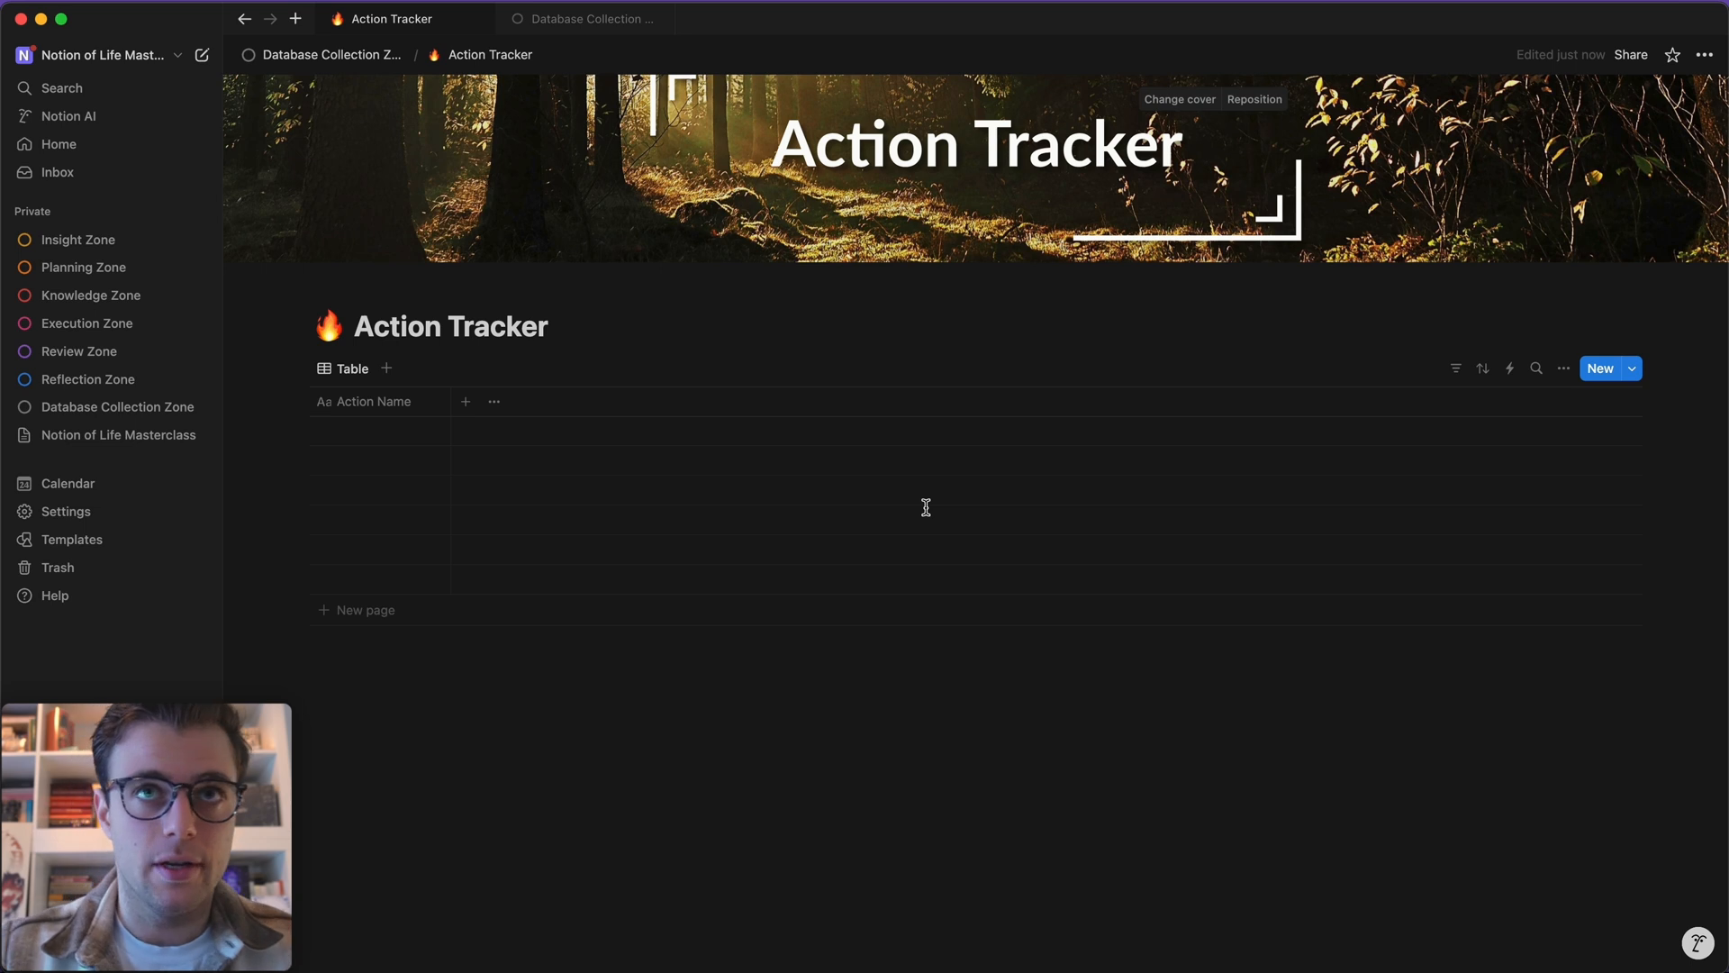
- Add a Date property named "Action Date" to the Action Tracker table
click(467, 406)
text(date)
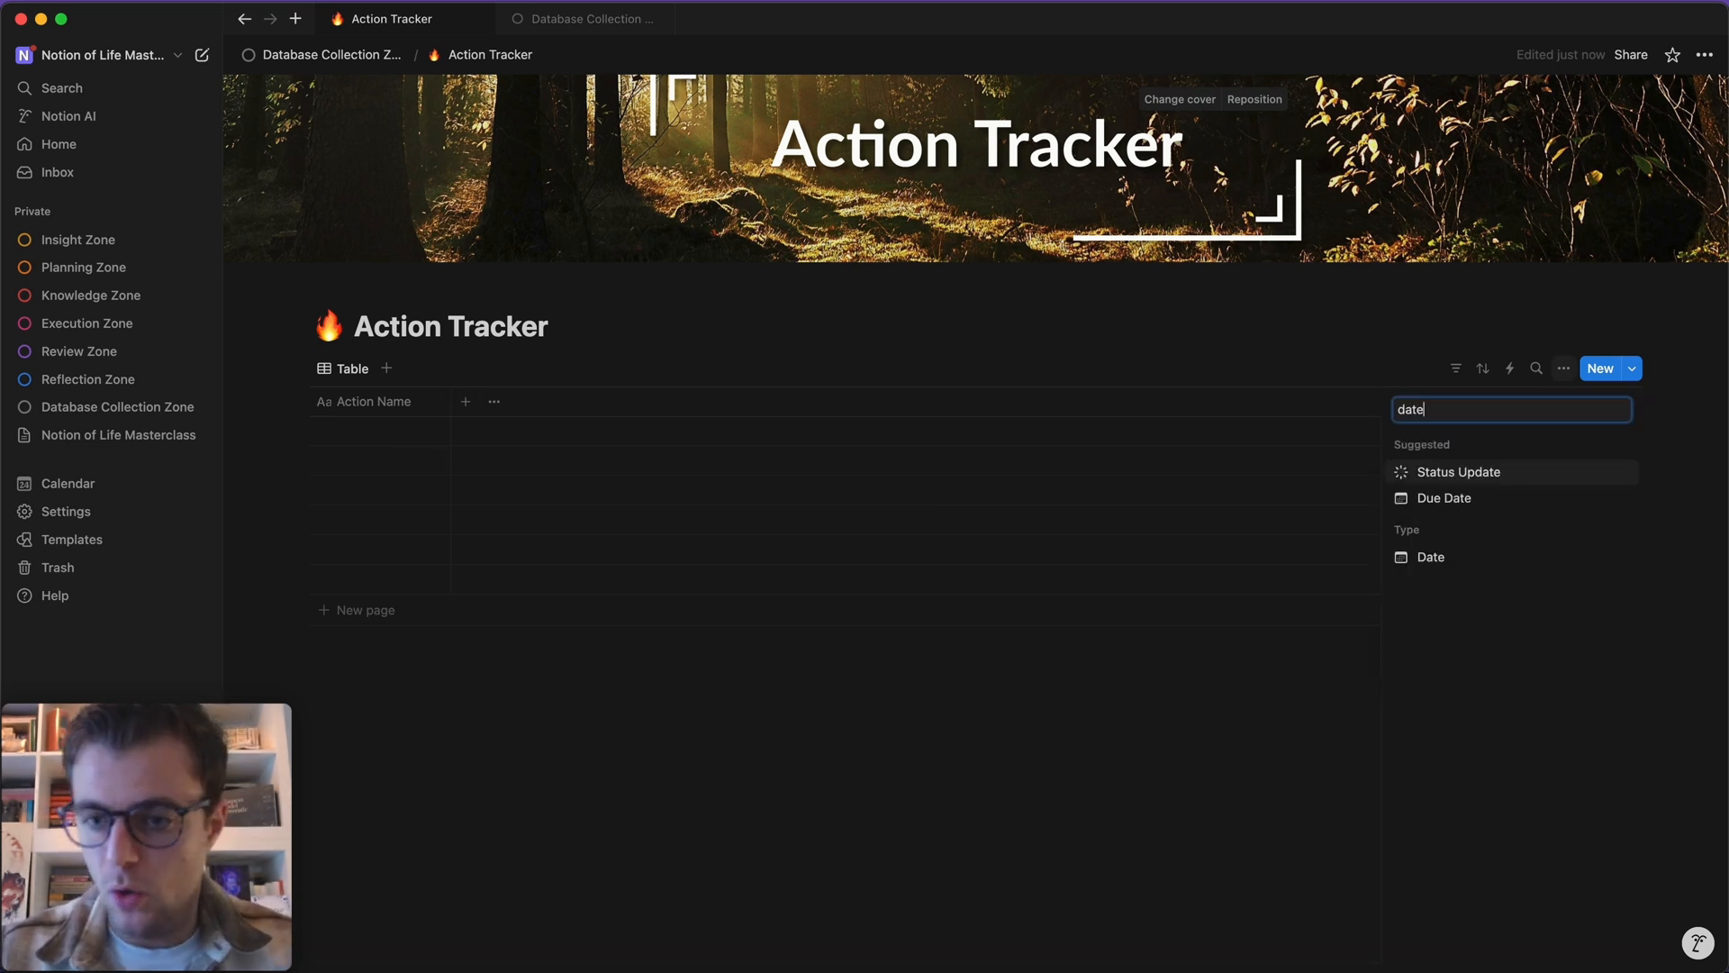
click(1441, 558)
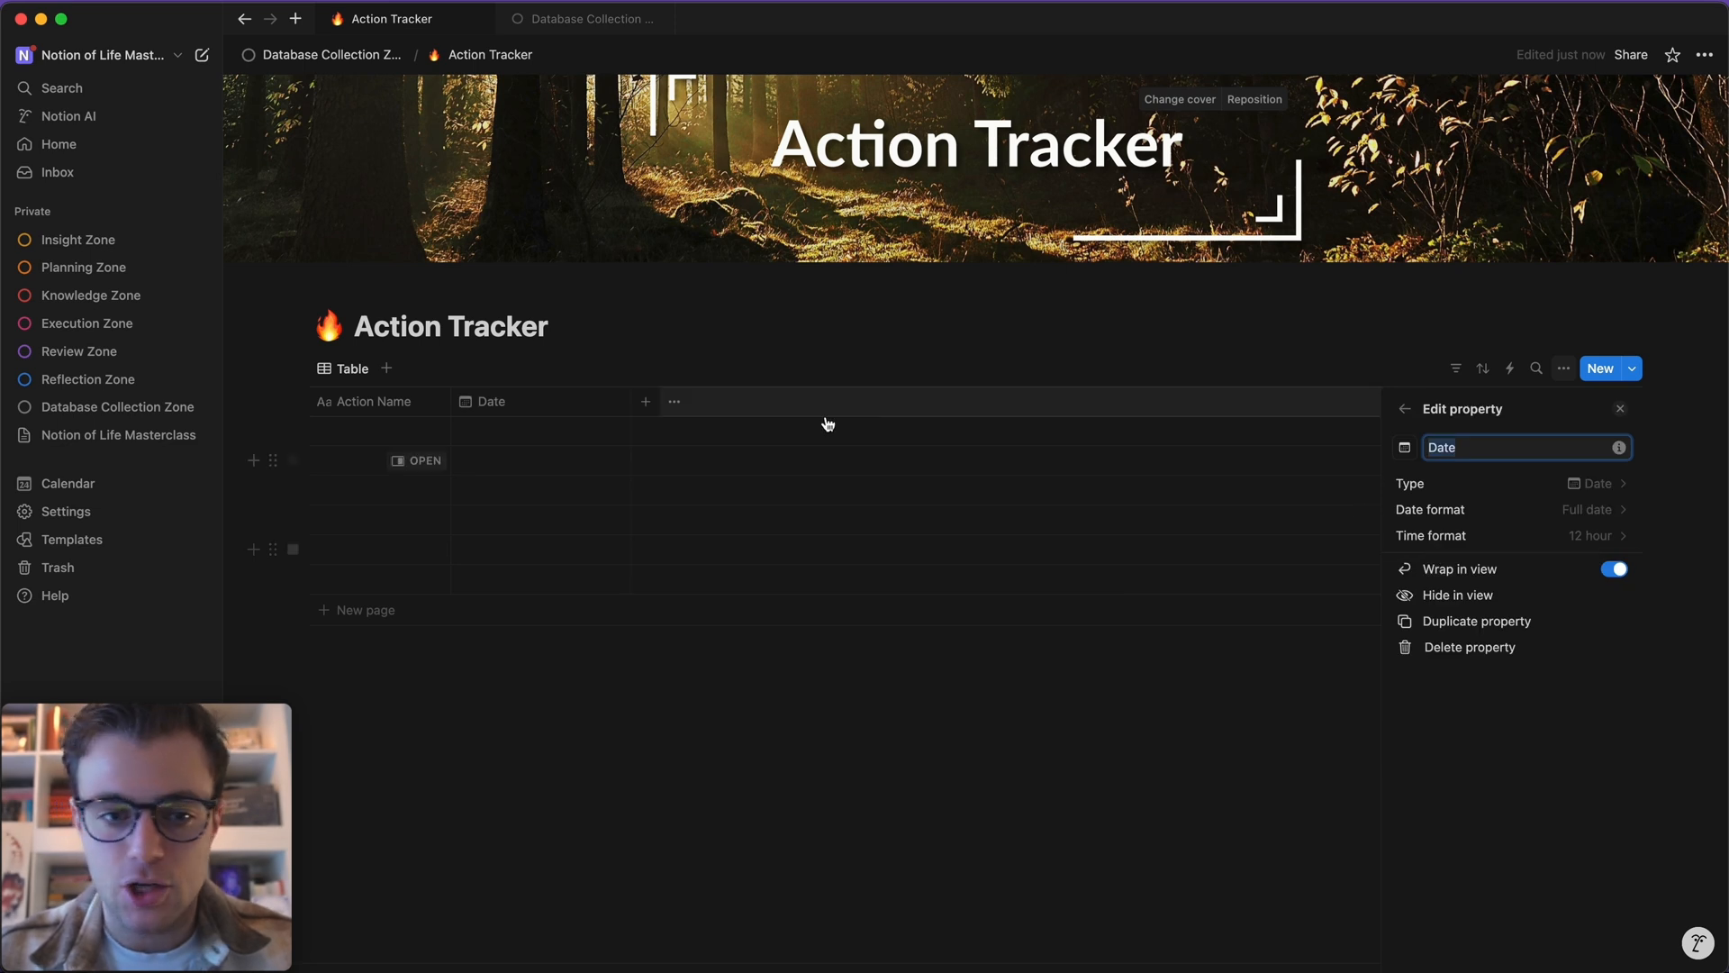
text(Action Date)
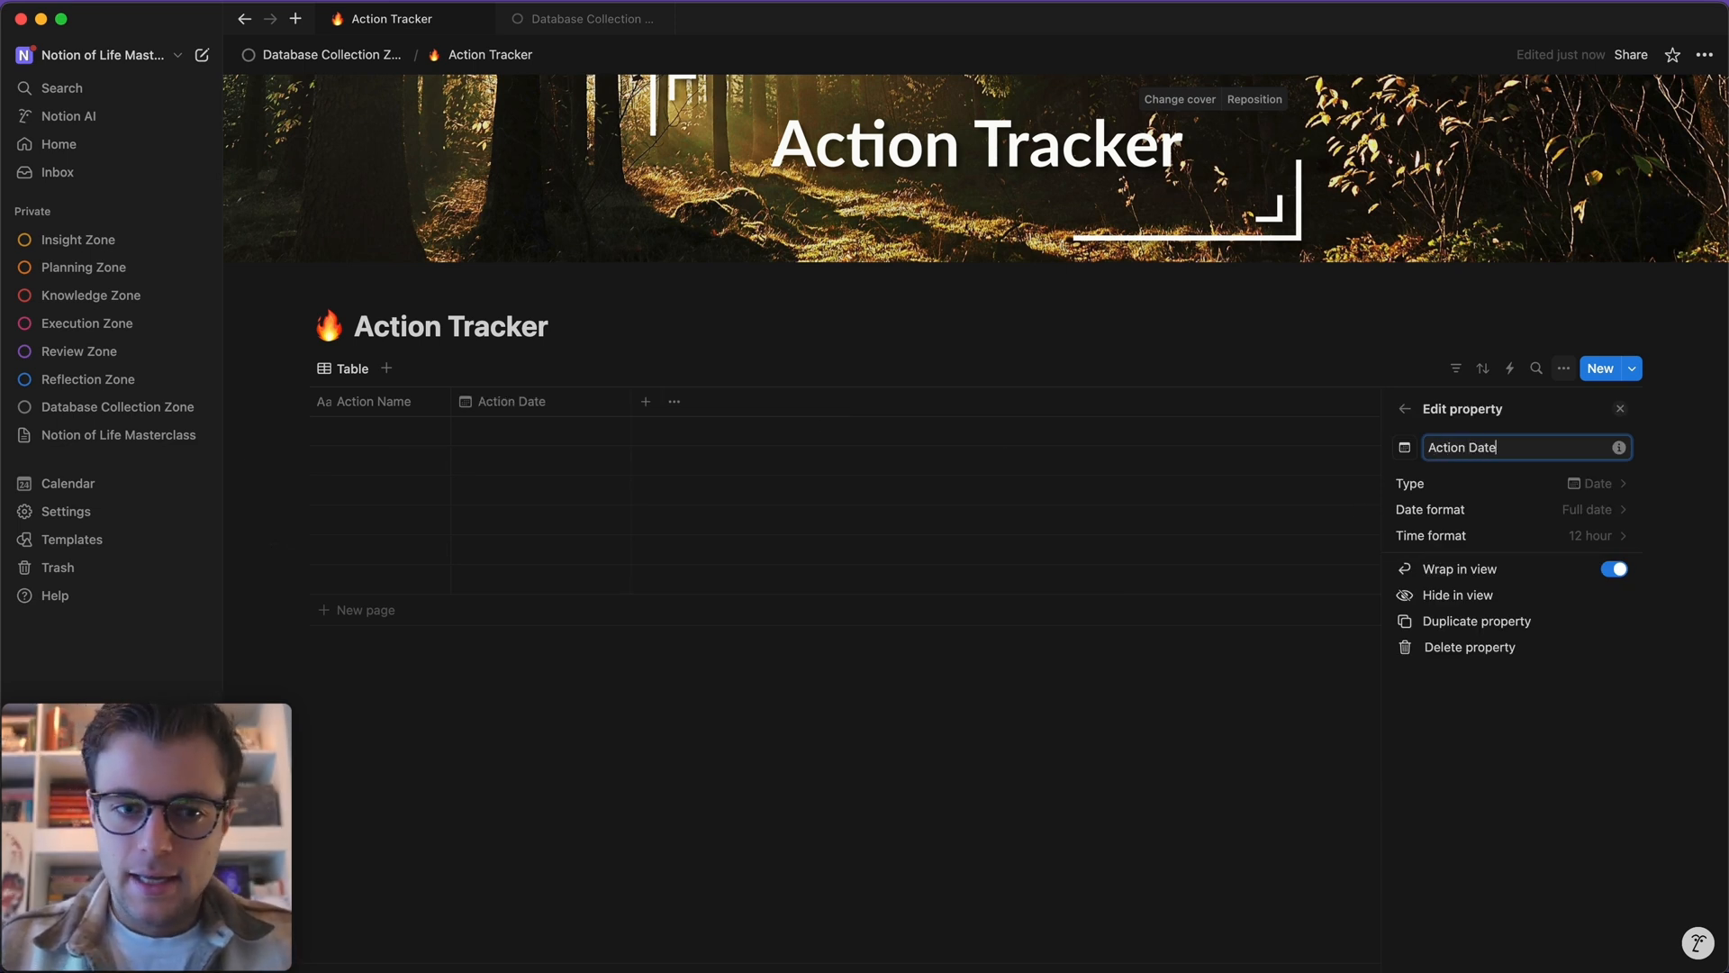
click(490, 729)
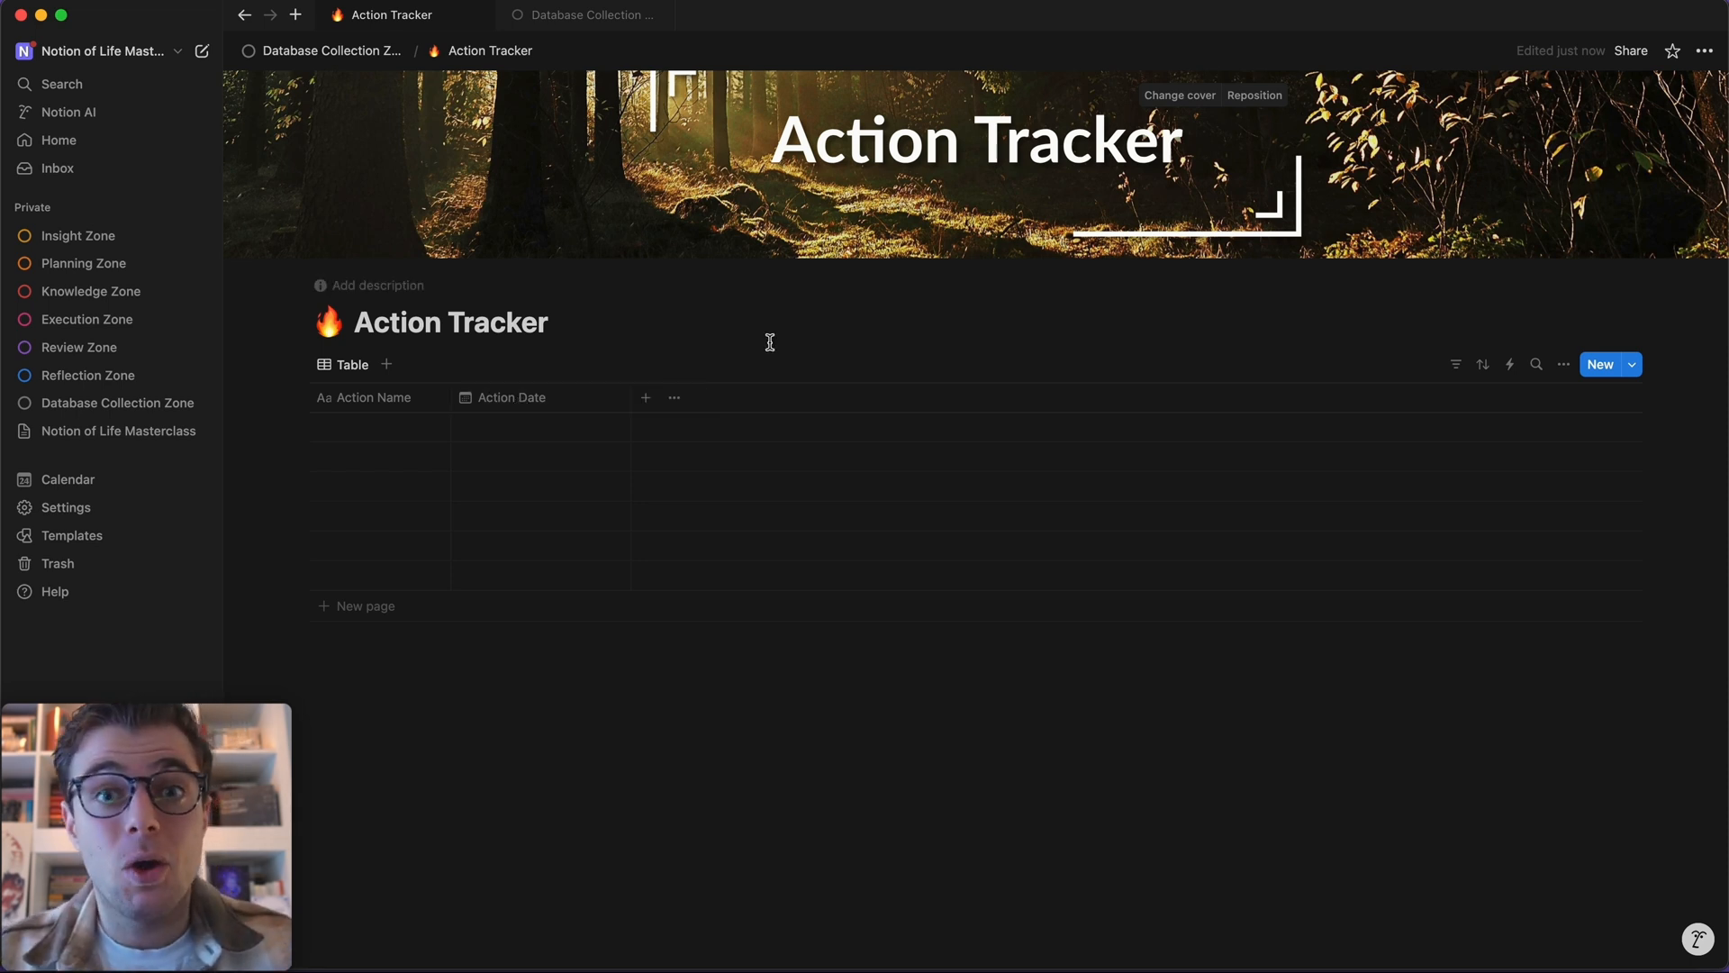
- Add a Status property with its default options and view the status choices in the first row
click(645, 398)
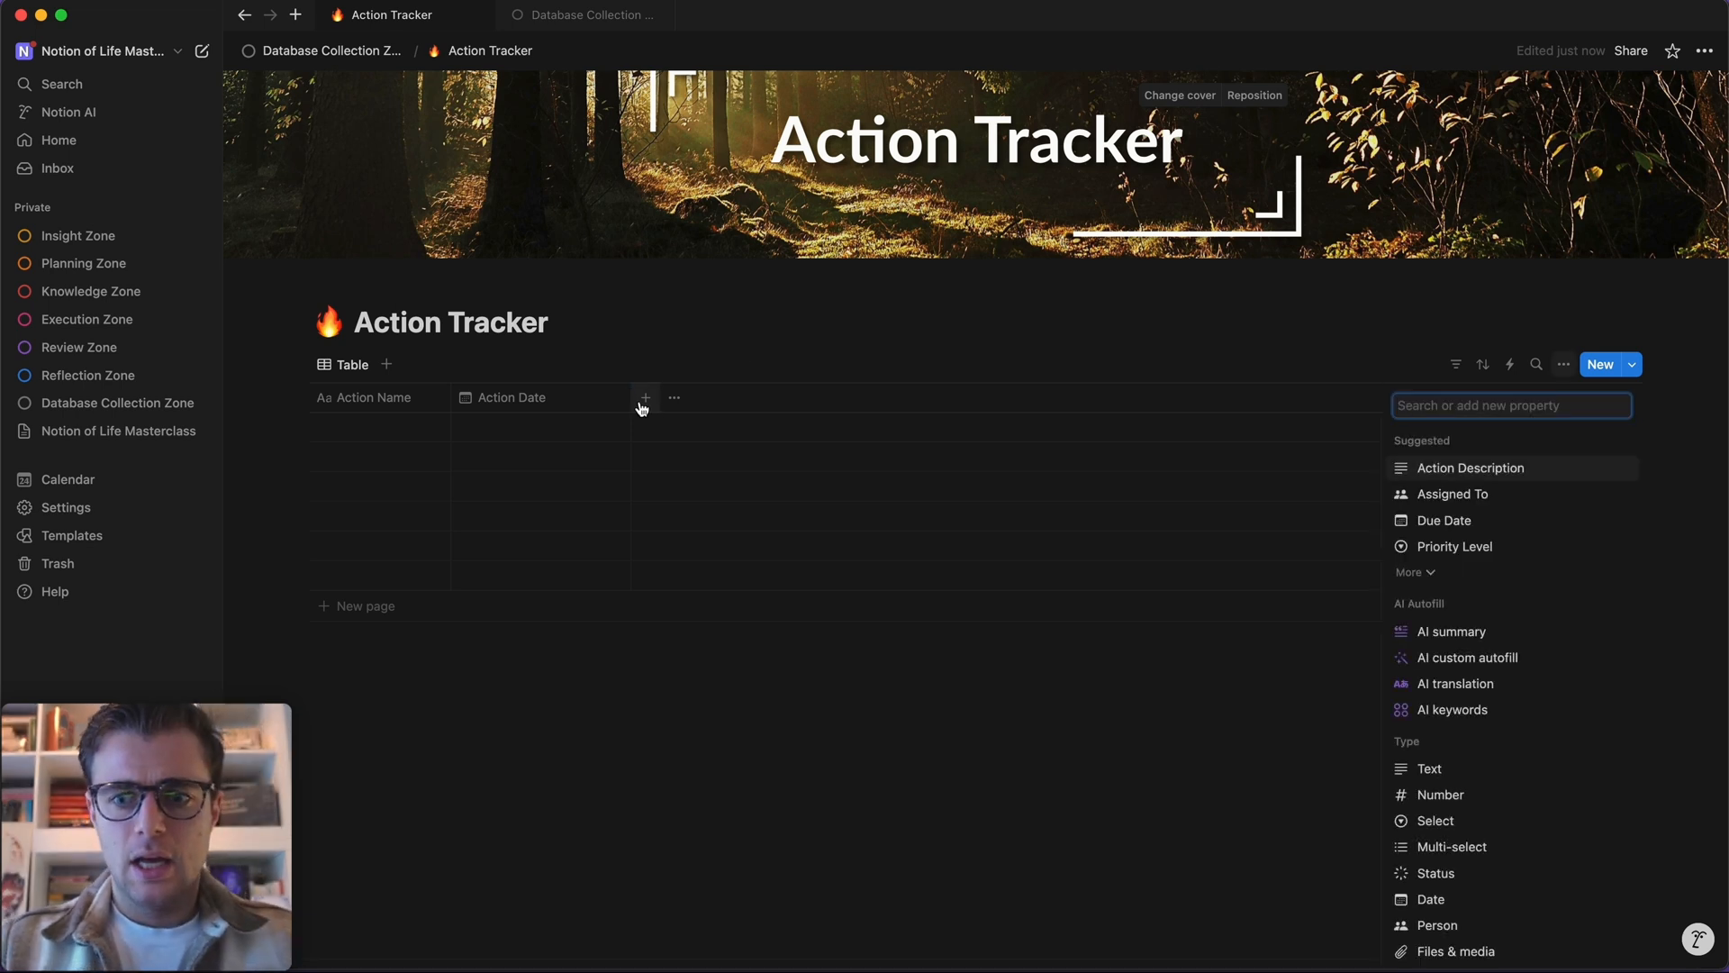
scroll(1473, 824, down, 2)
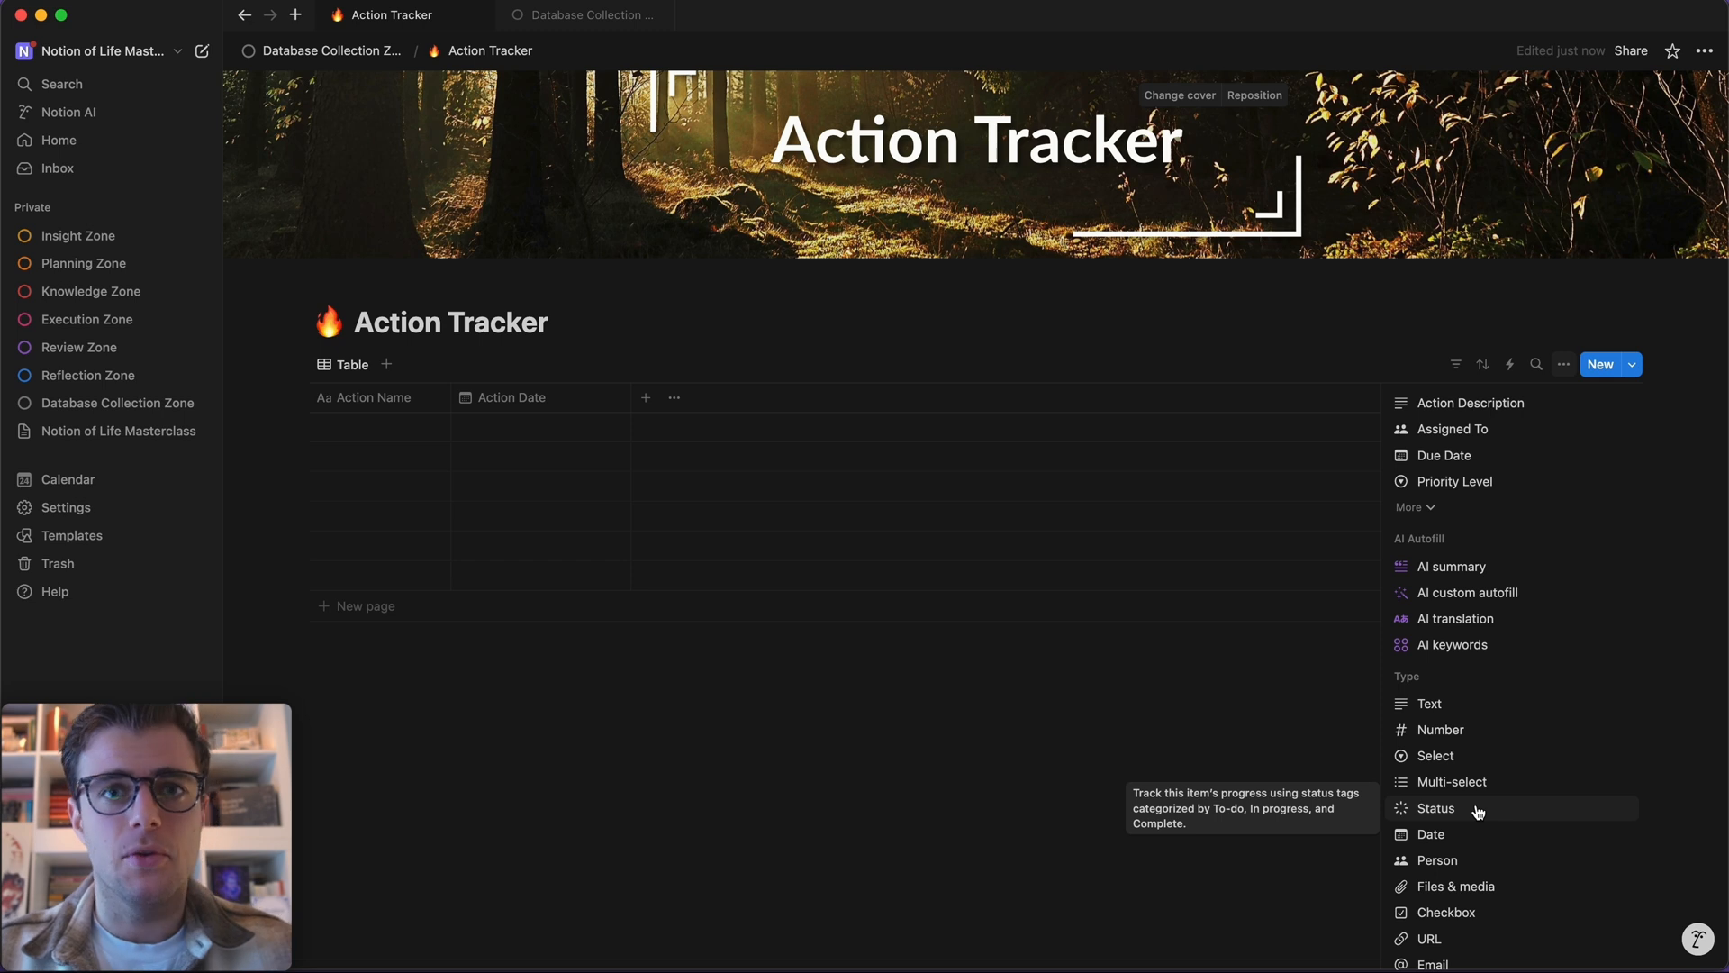
click(1478, 810)
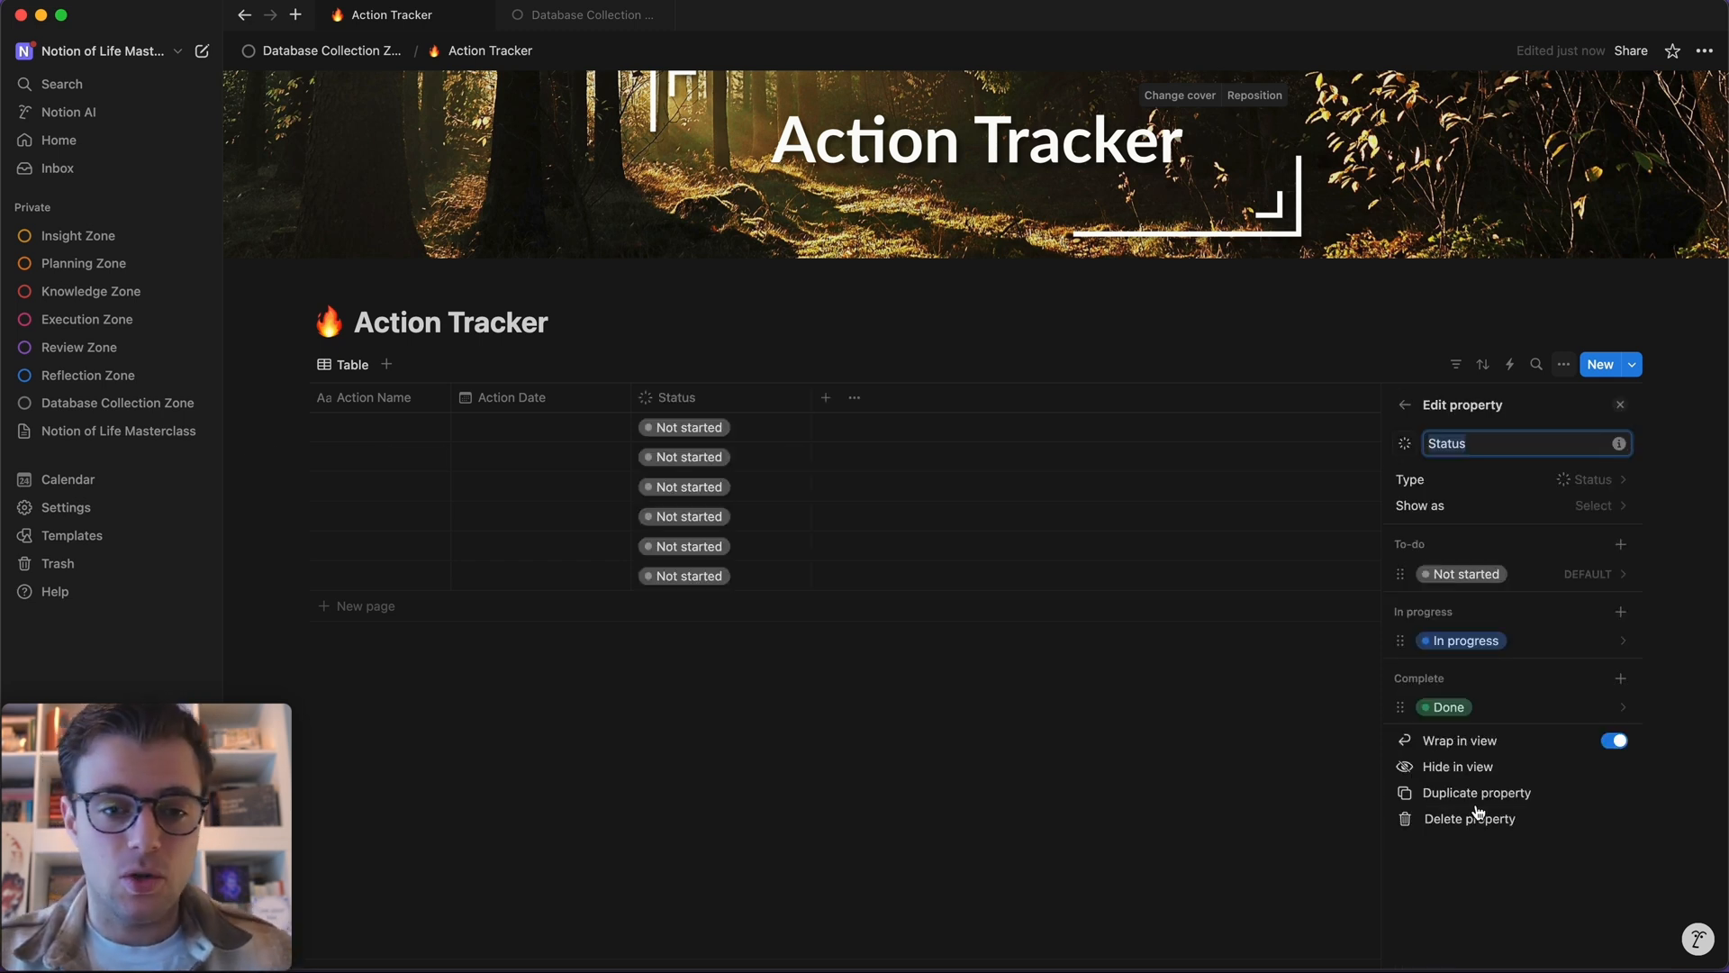
click(707, 432)
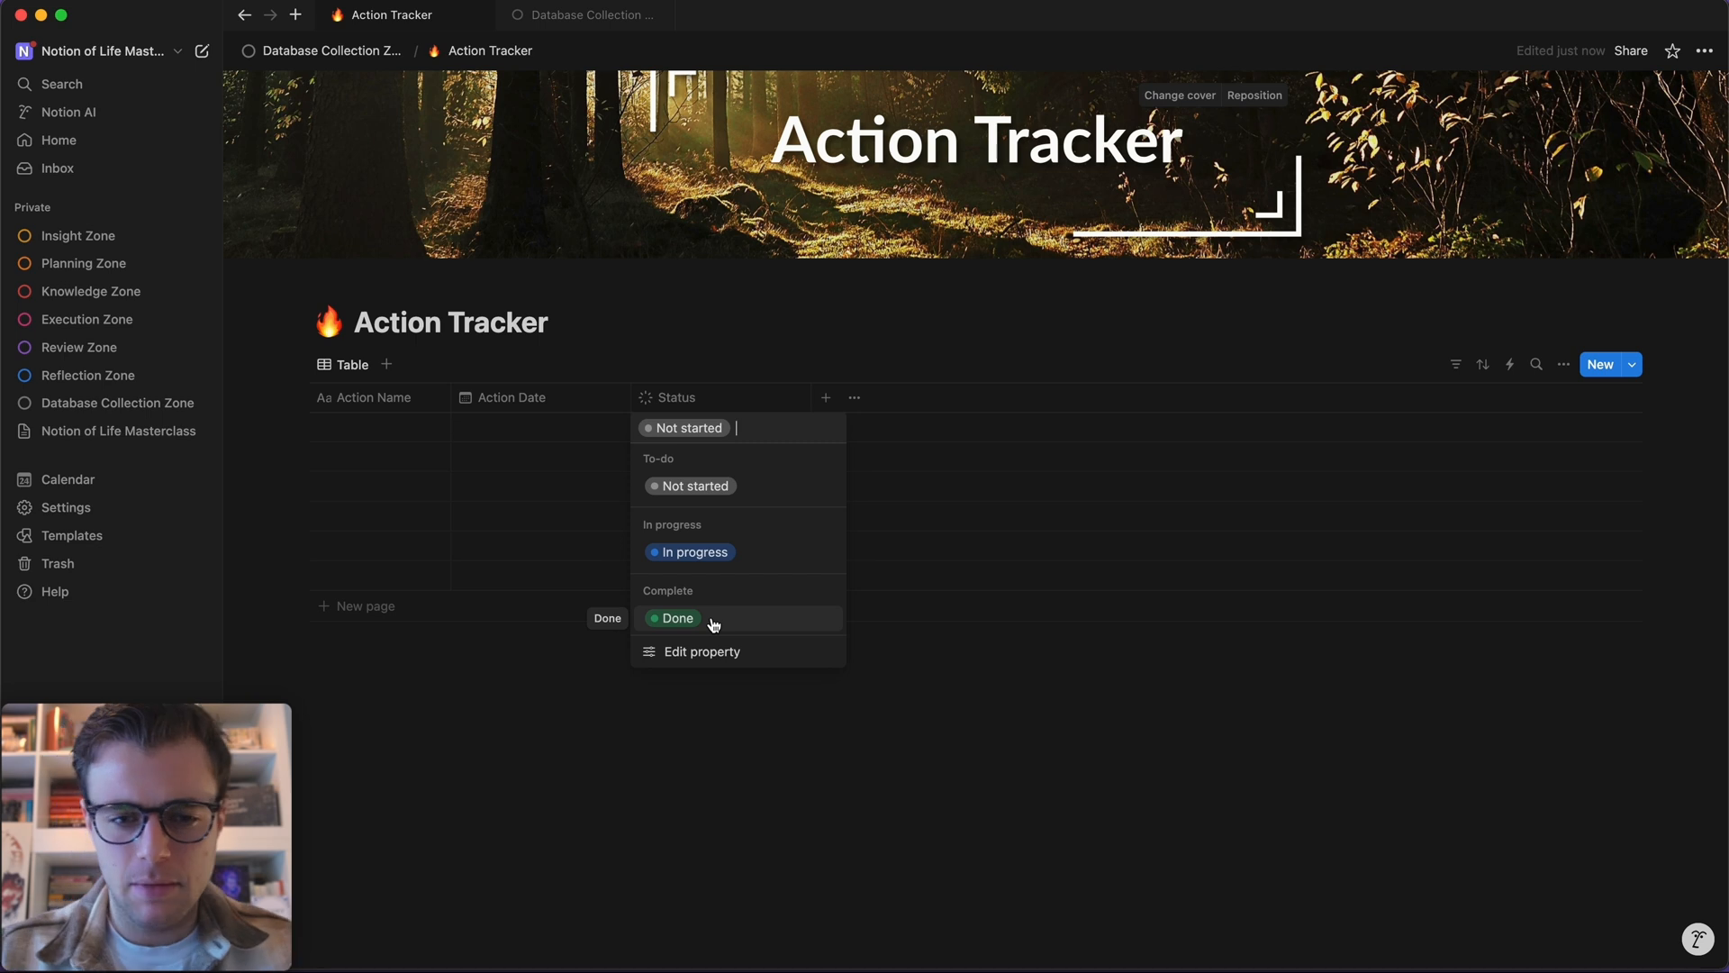
key(Escape)
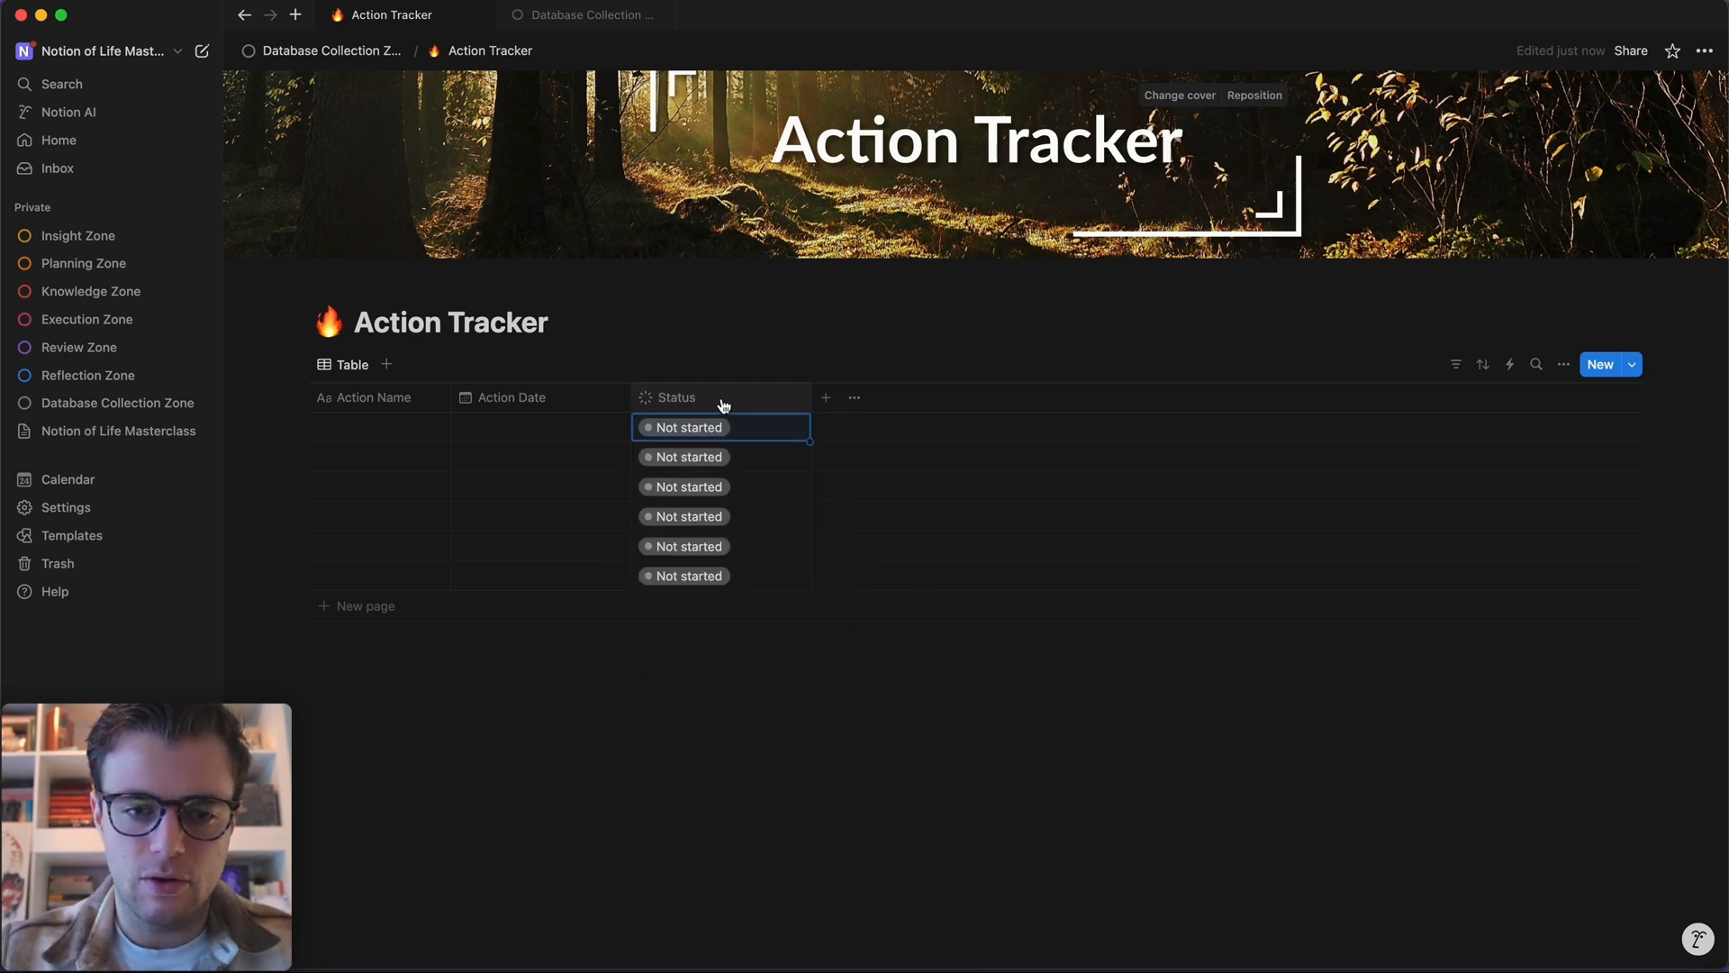
- Delete the Status property from the Action Tracker database
click(722, 397)
click(741, 662)
click(953, 496)
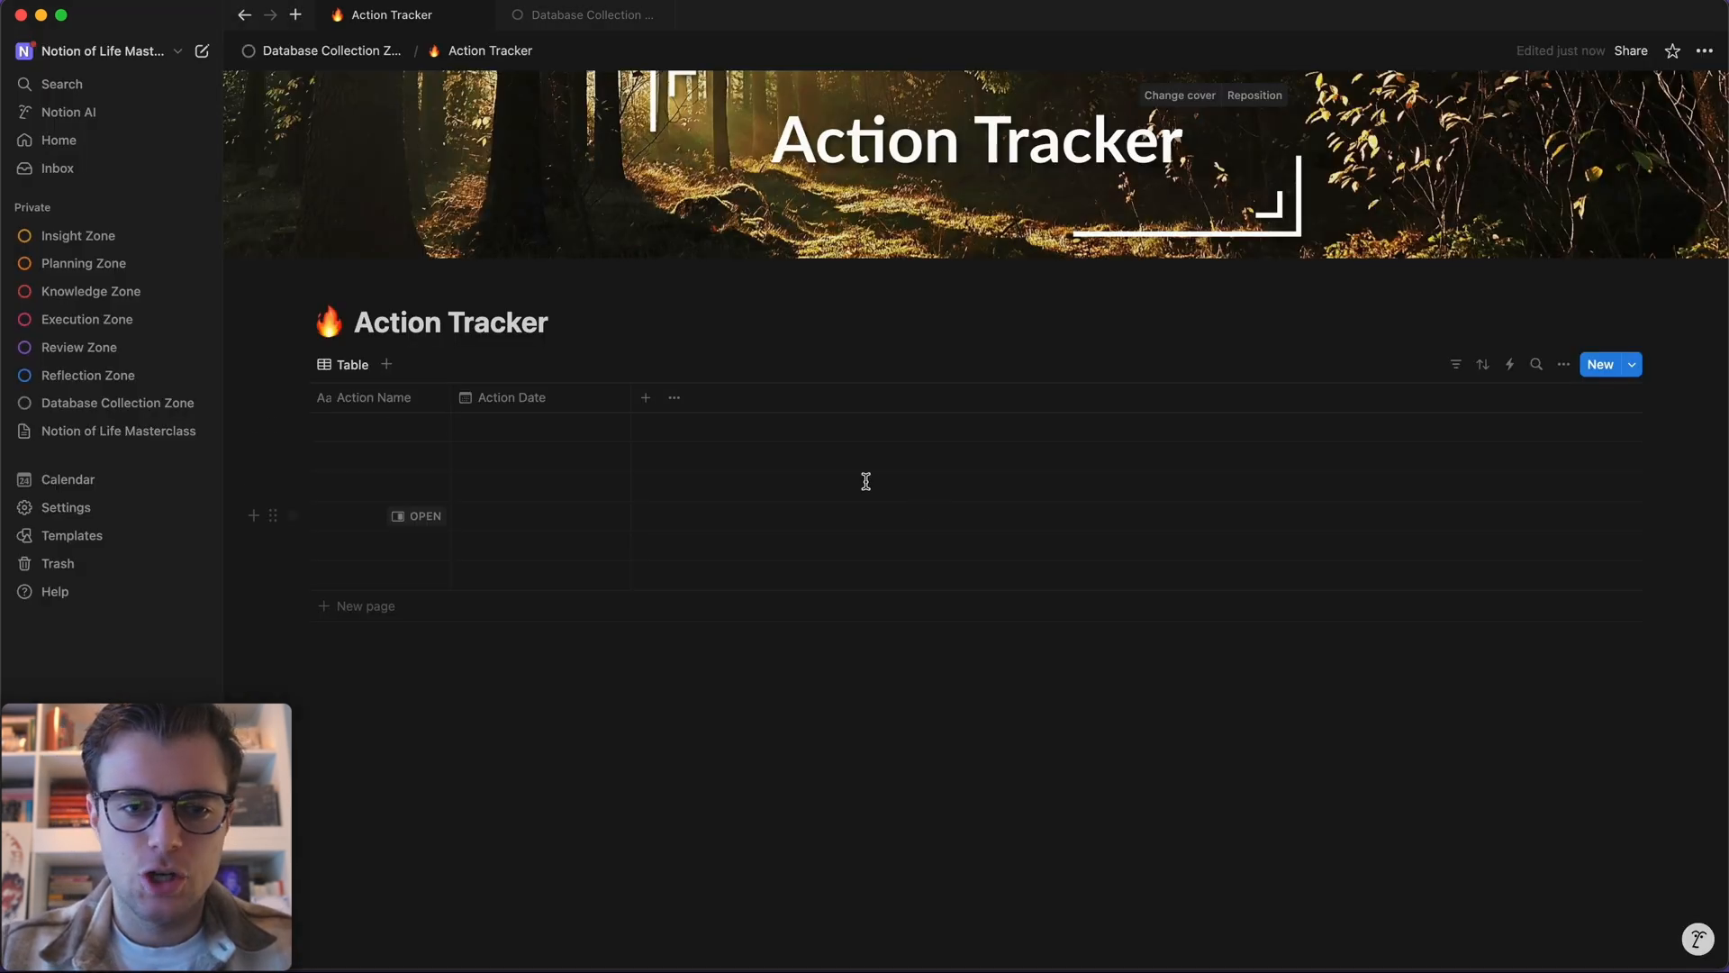
- Add a Checkbox property to the table after the Action Date property
click(646, 397)
text(check)
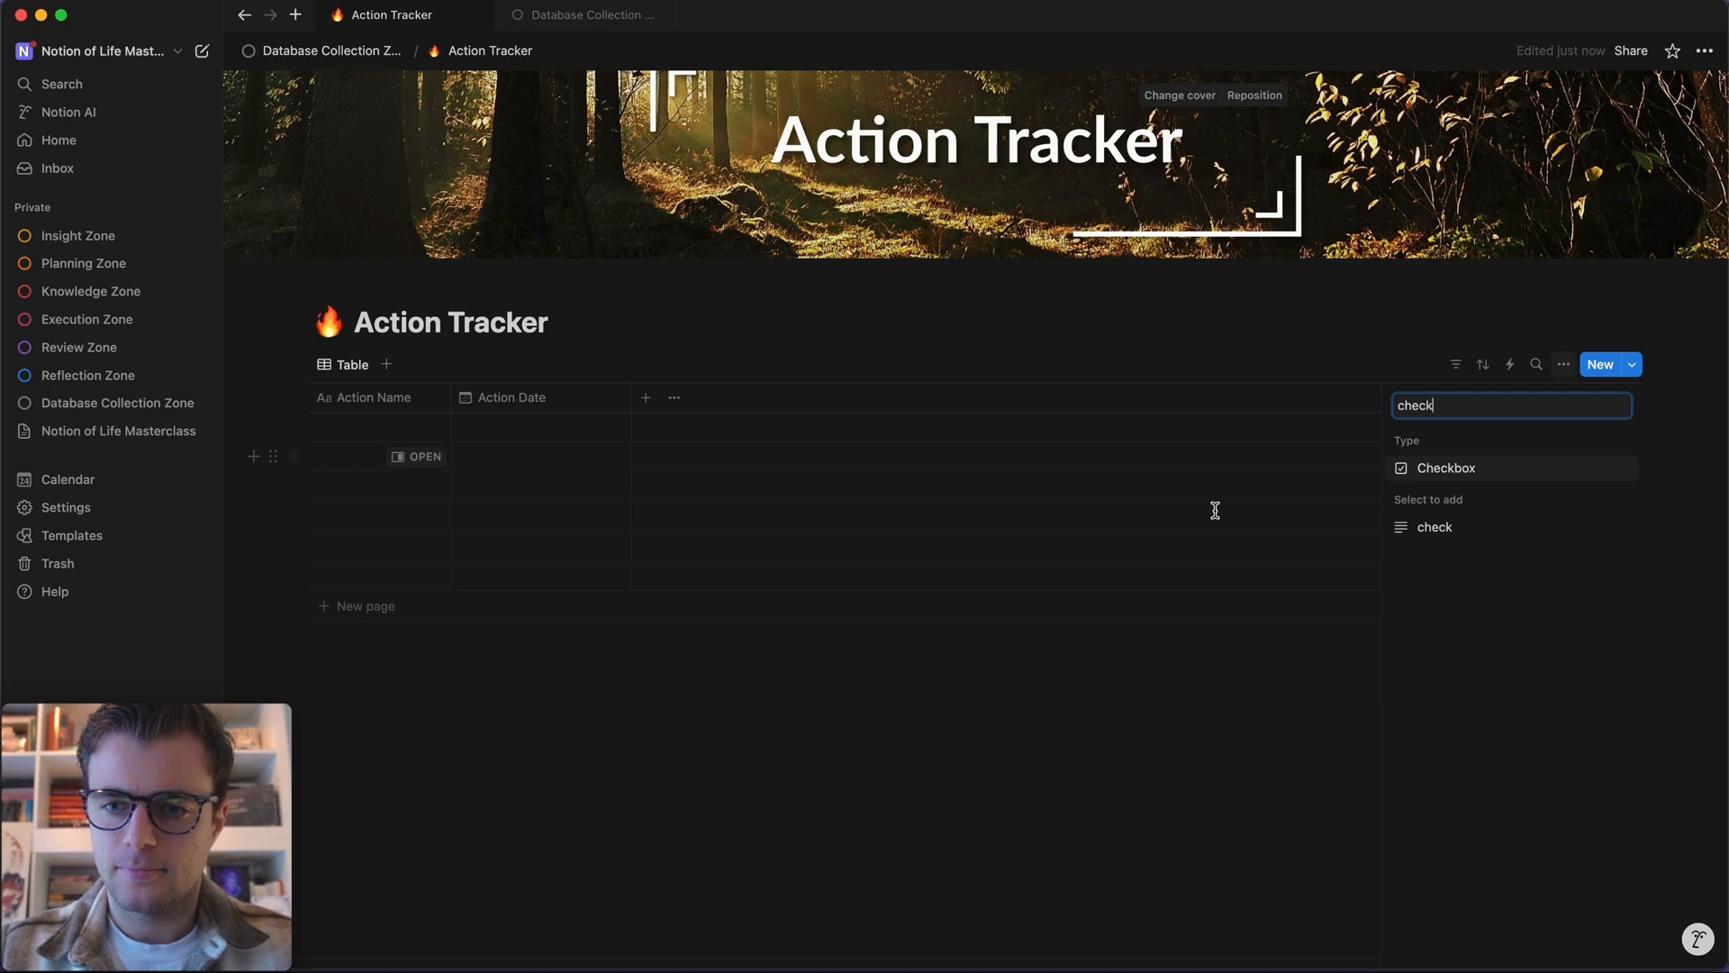
click(1430, 468)
- Rename the checkbox property to "Done?"
click(757, 397)
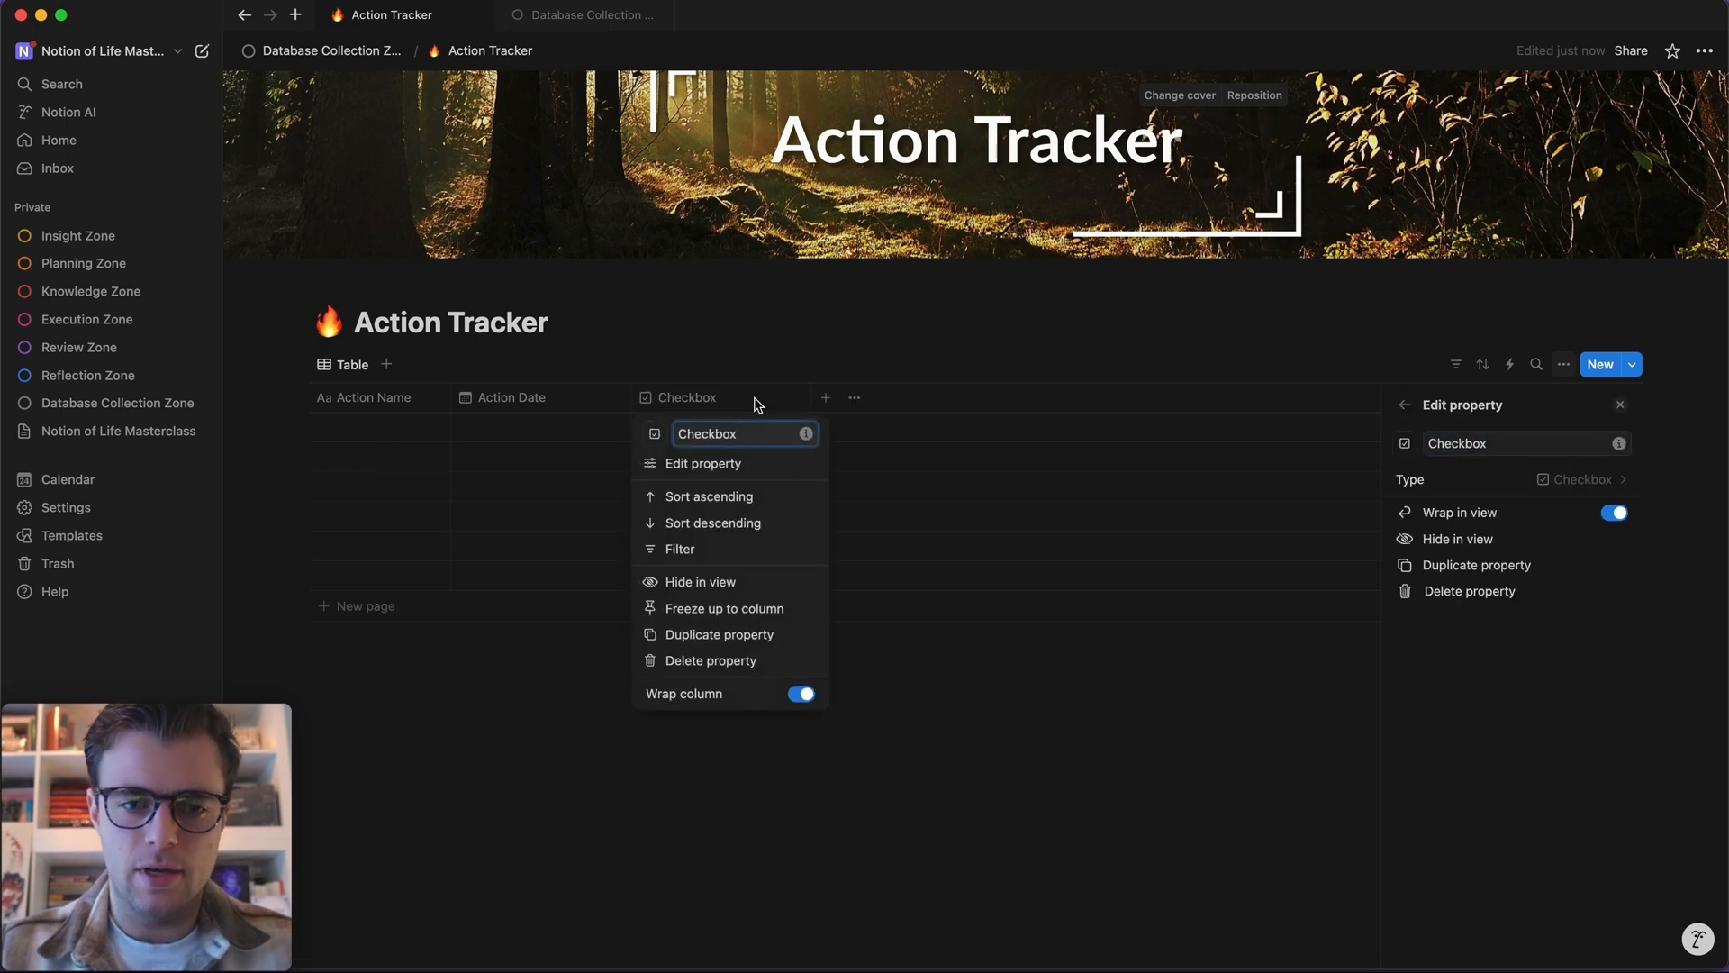
text(A)
key(super+a)
text(Done?)
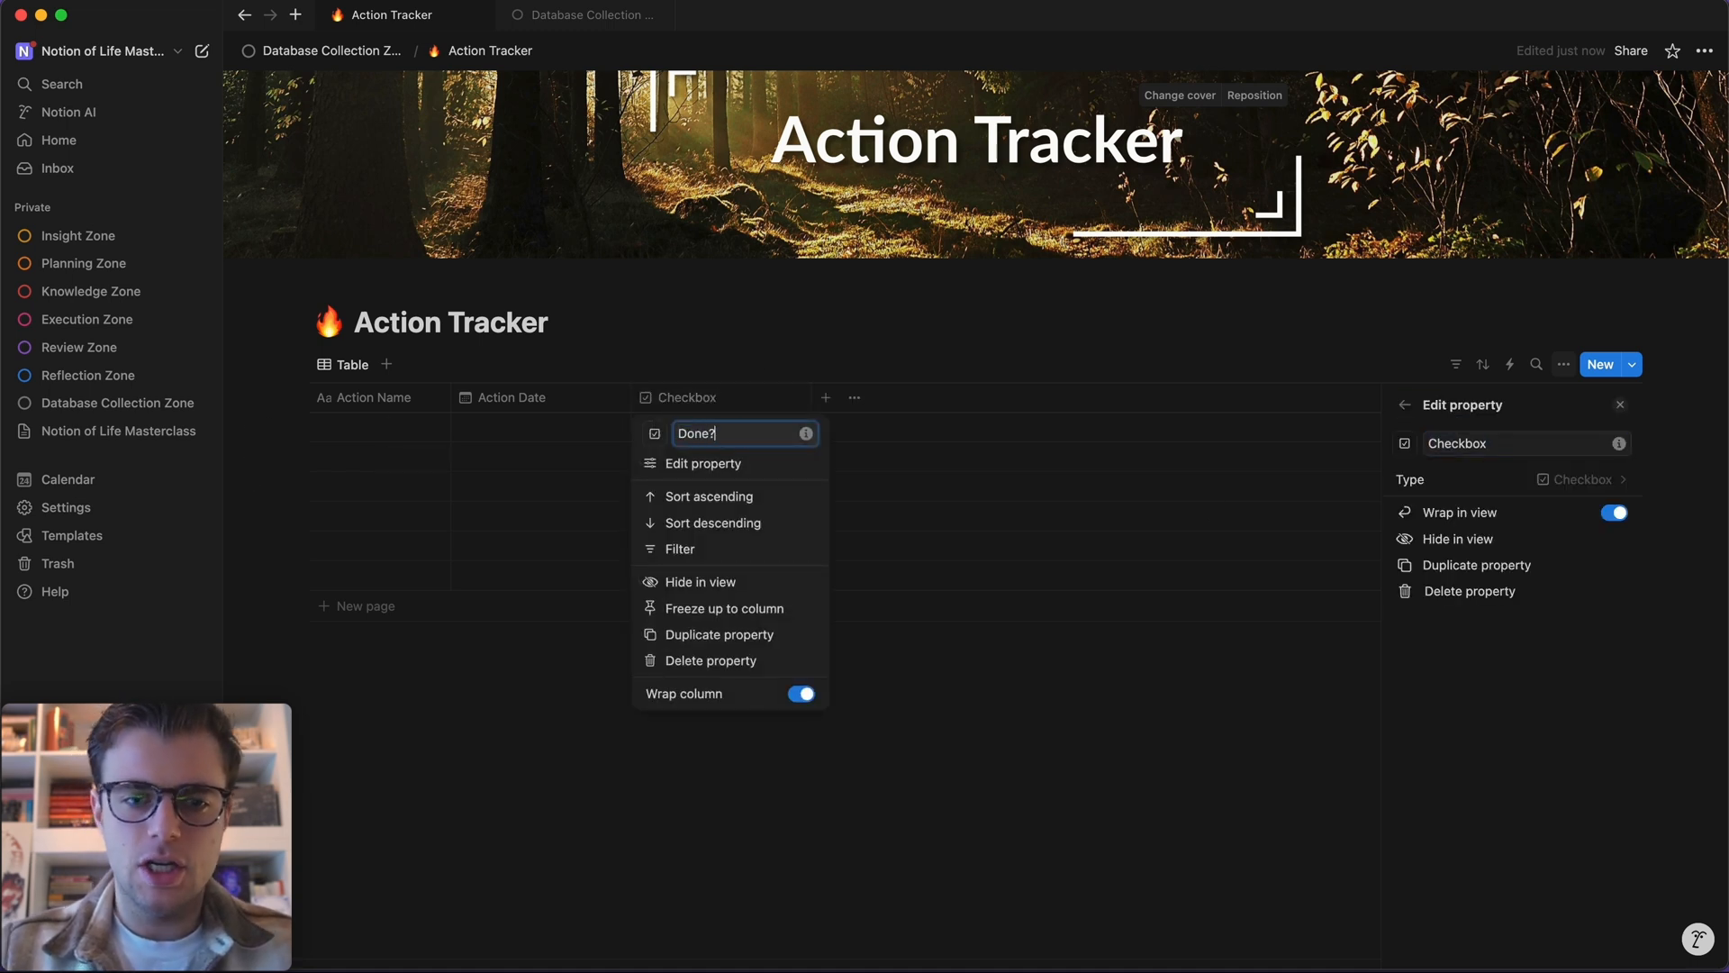
key(Return)
click(666, 430)
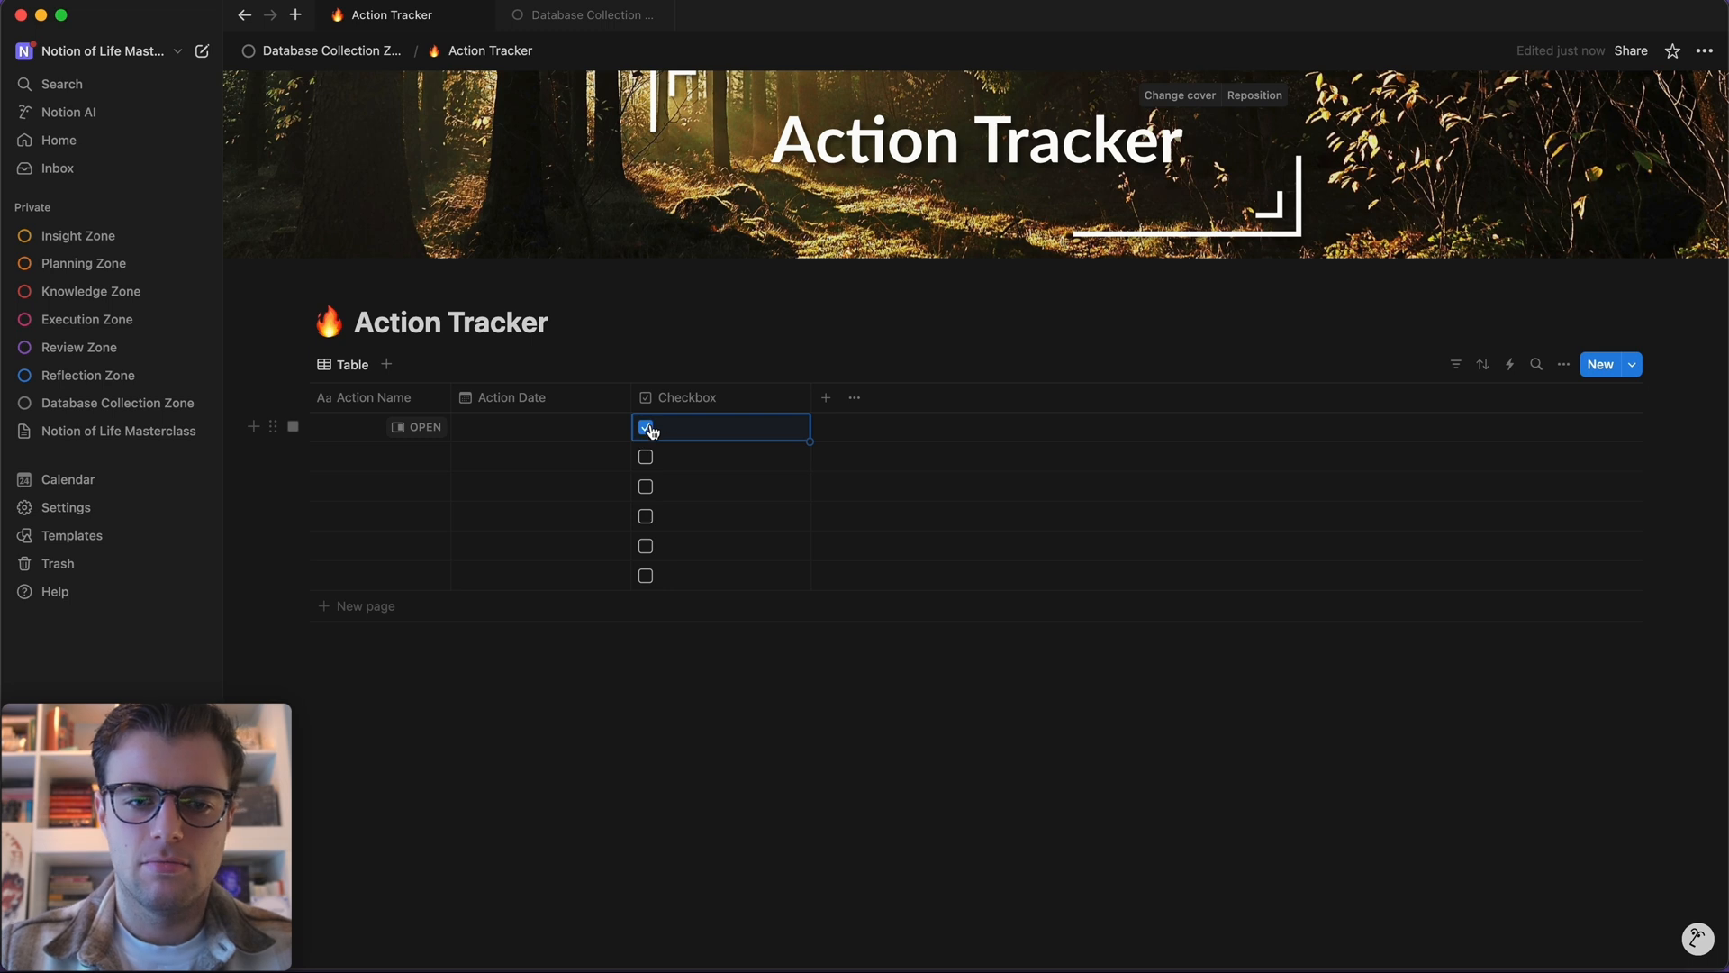
click(690, 399)
key(super+a)
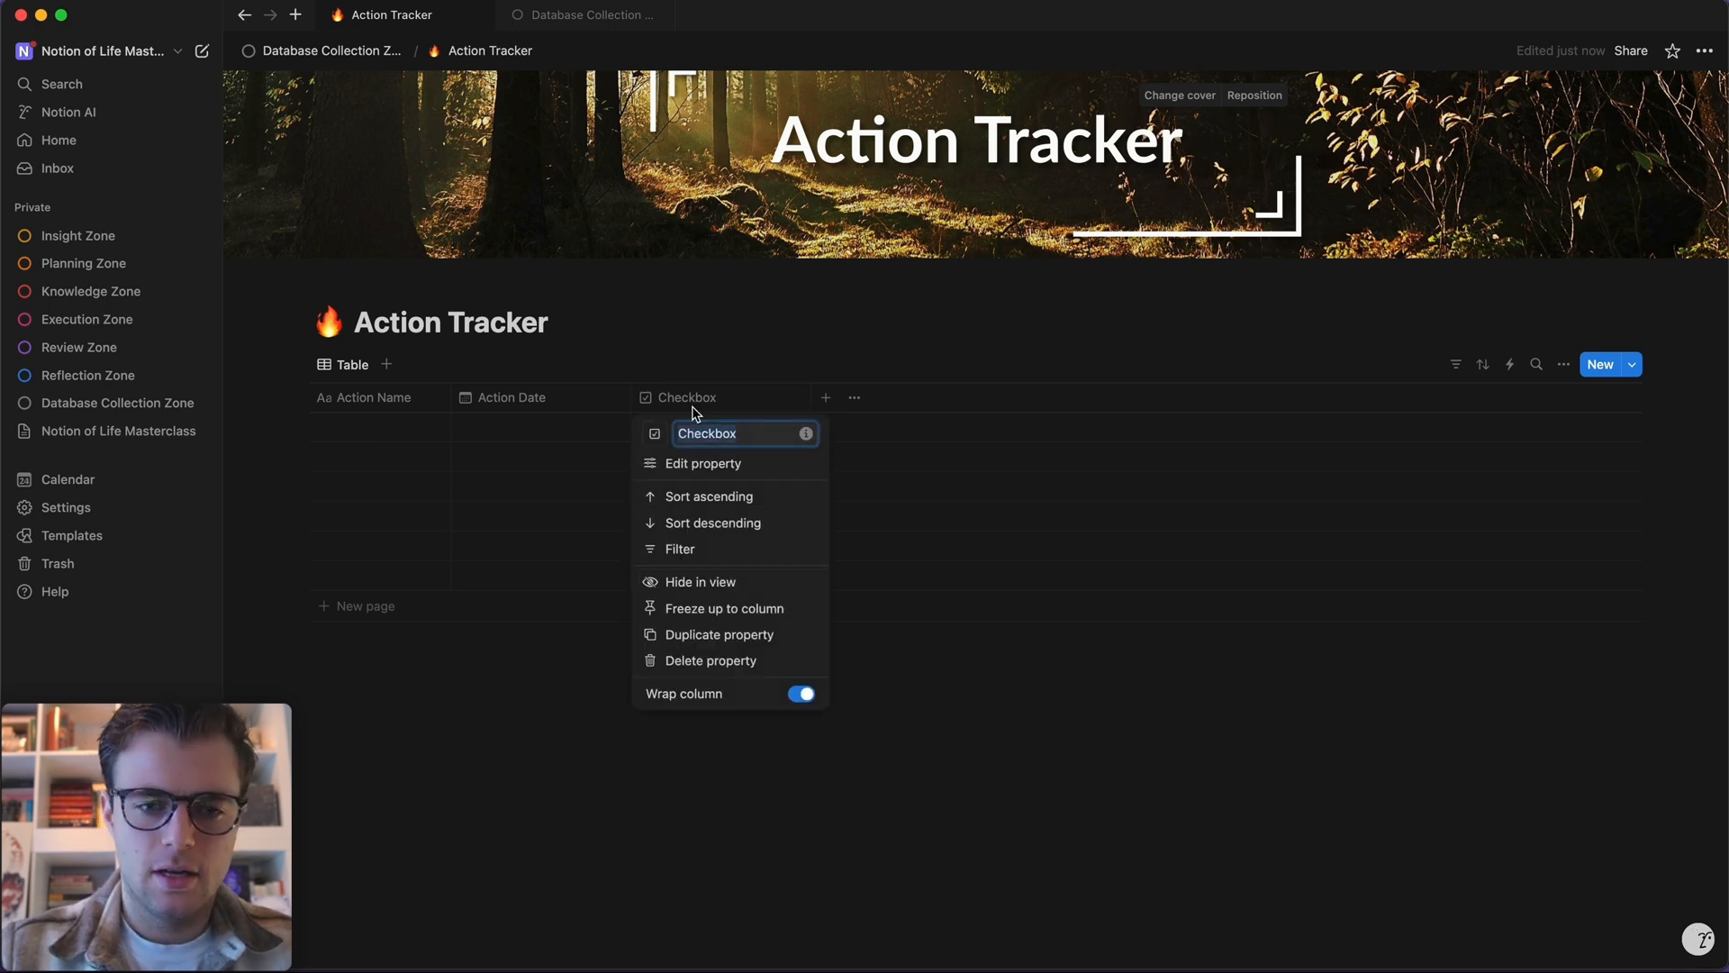
text(Done?)
key(Return)
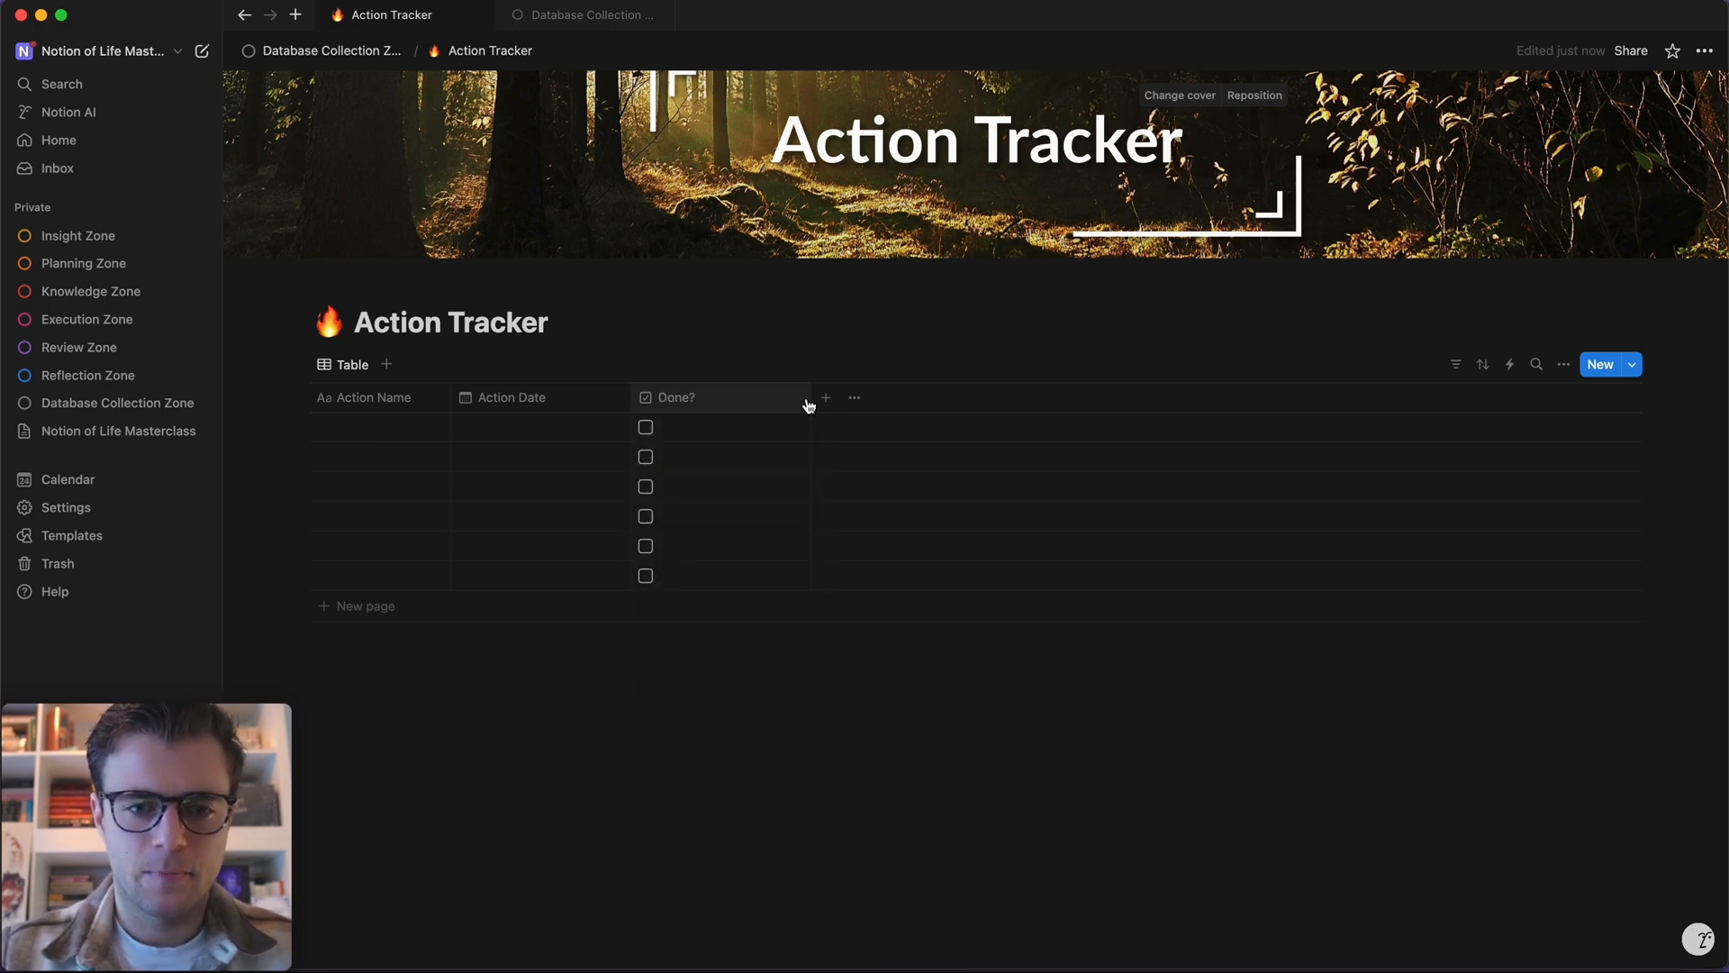
- Narrow the Action Date column to fit its heading and the "Done?" column to just the width of its checkboxes
drag(810, 398, 728, 398)
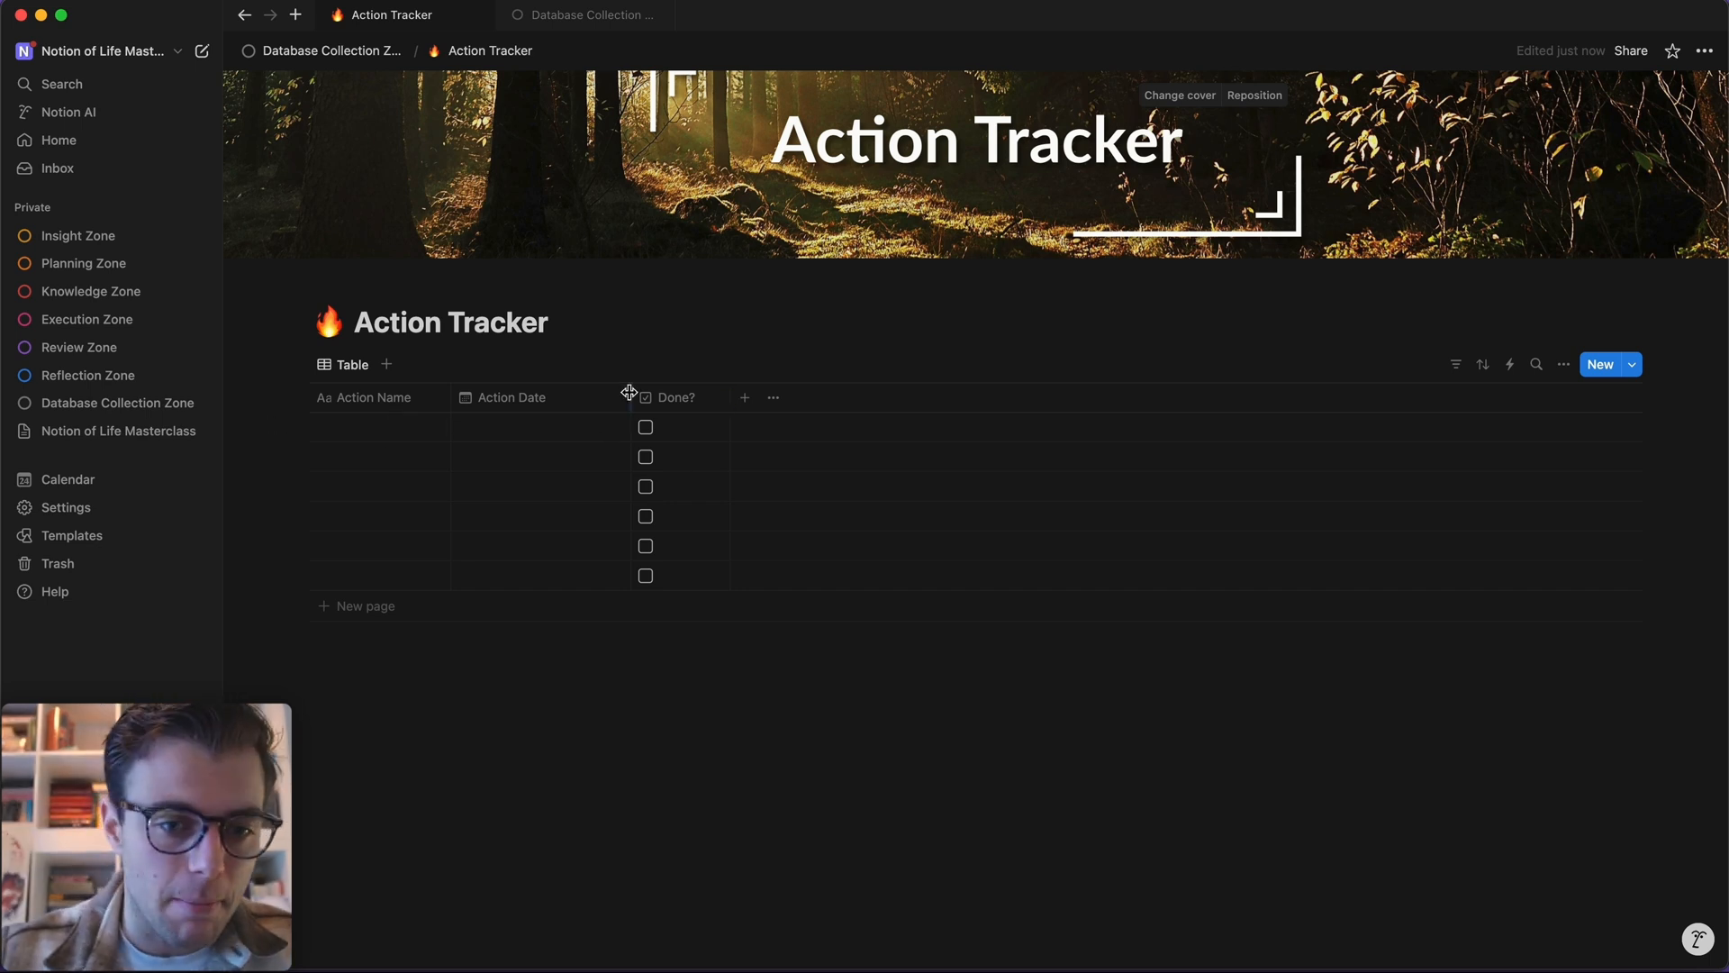
mouse_move(630, 394)
mouse_down()
mouse_move(439, 396)
mouse_move(598, 396)
mouse_move(546, 412)
mouse_move(667, 398)
mouse_move(621, 397)
mouse_up()
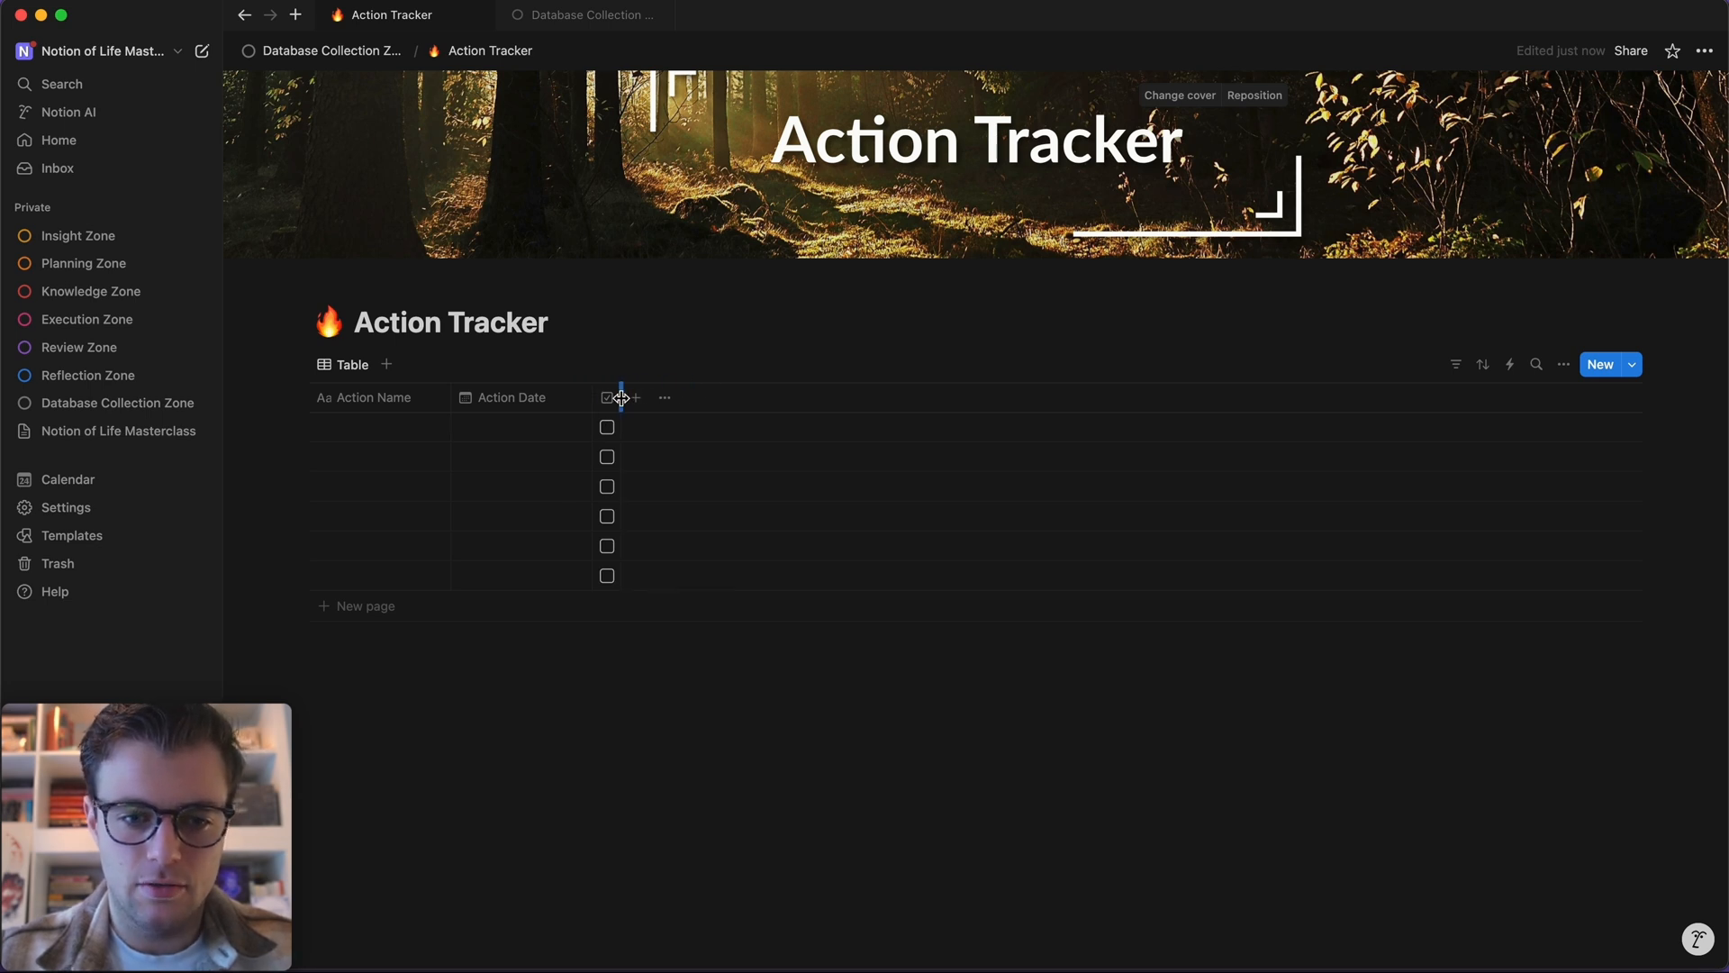
click(641, 616)
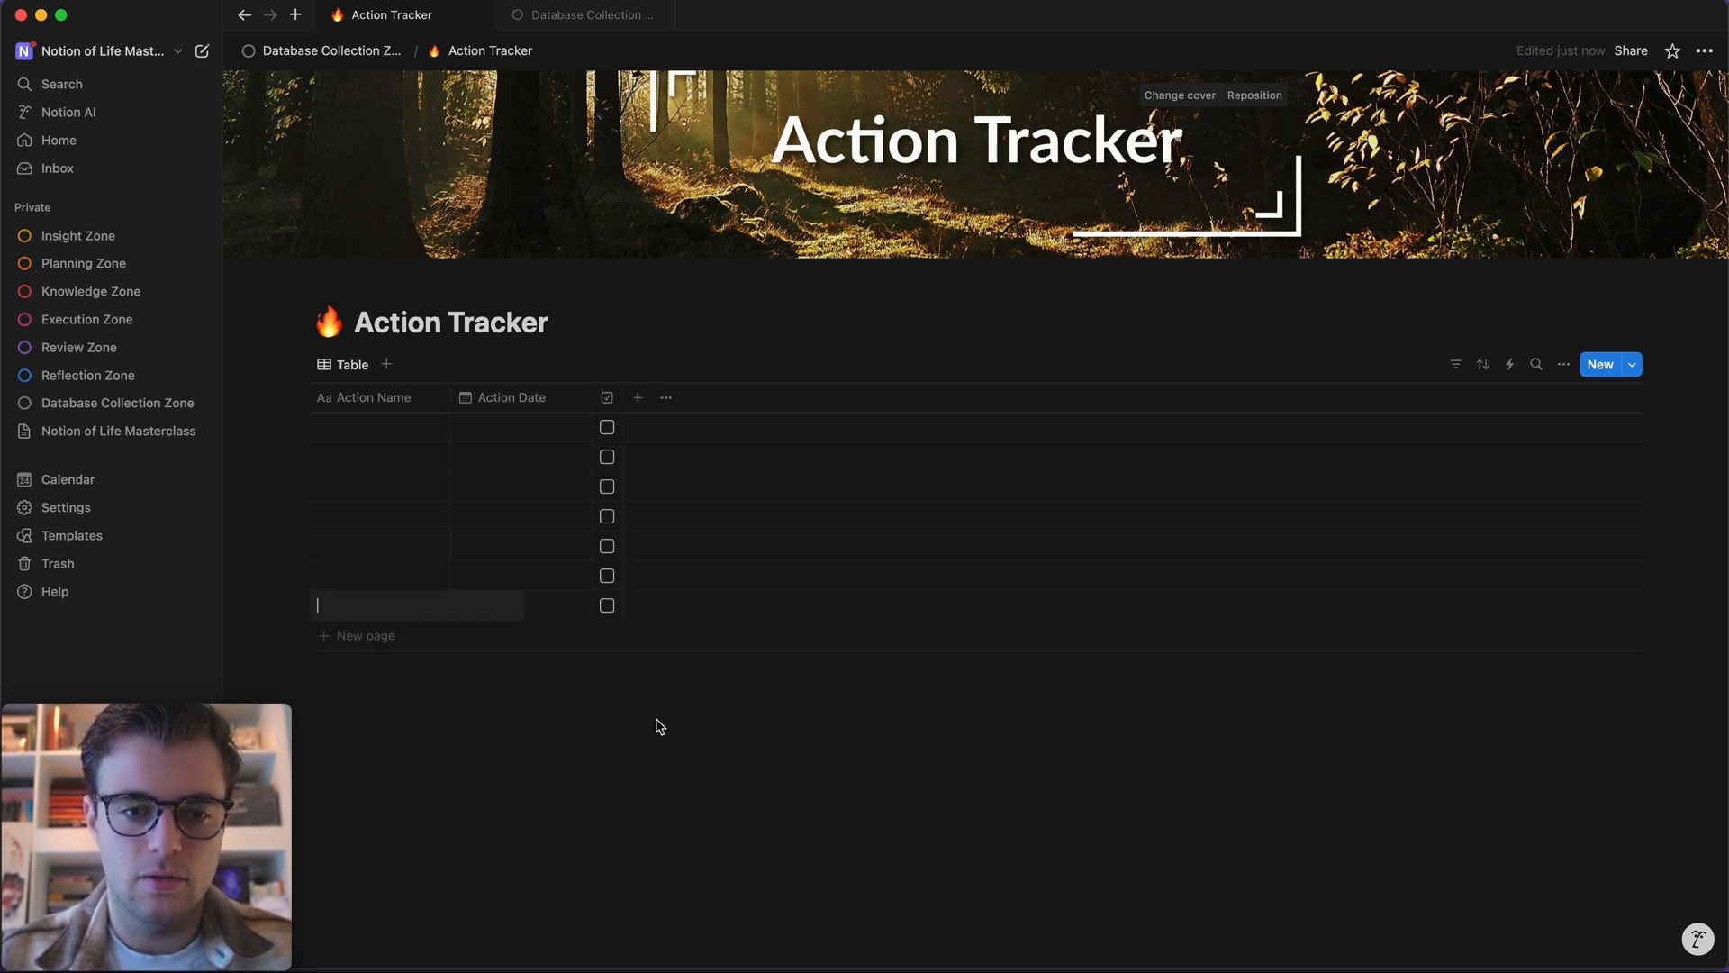
click(656, 722)
key(super+z)
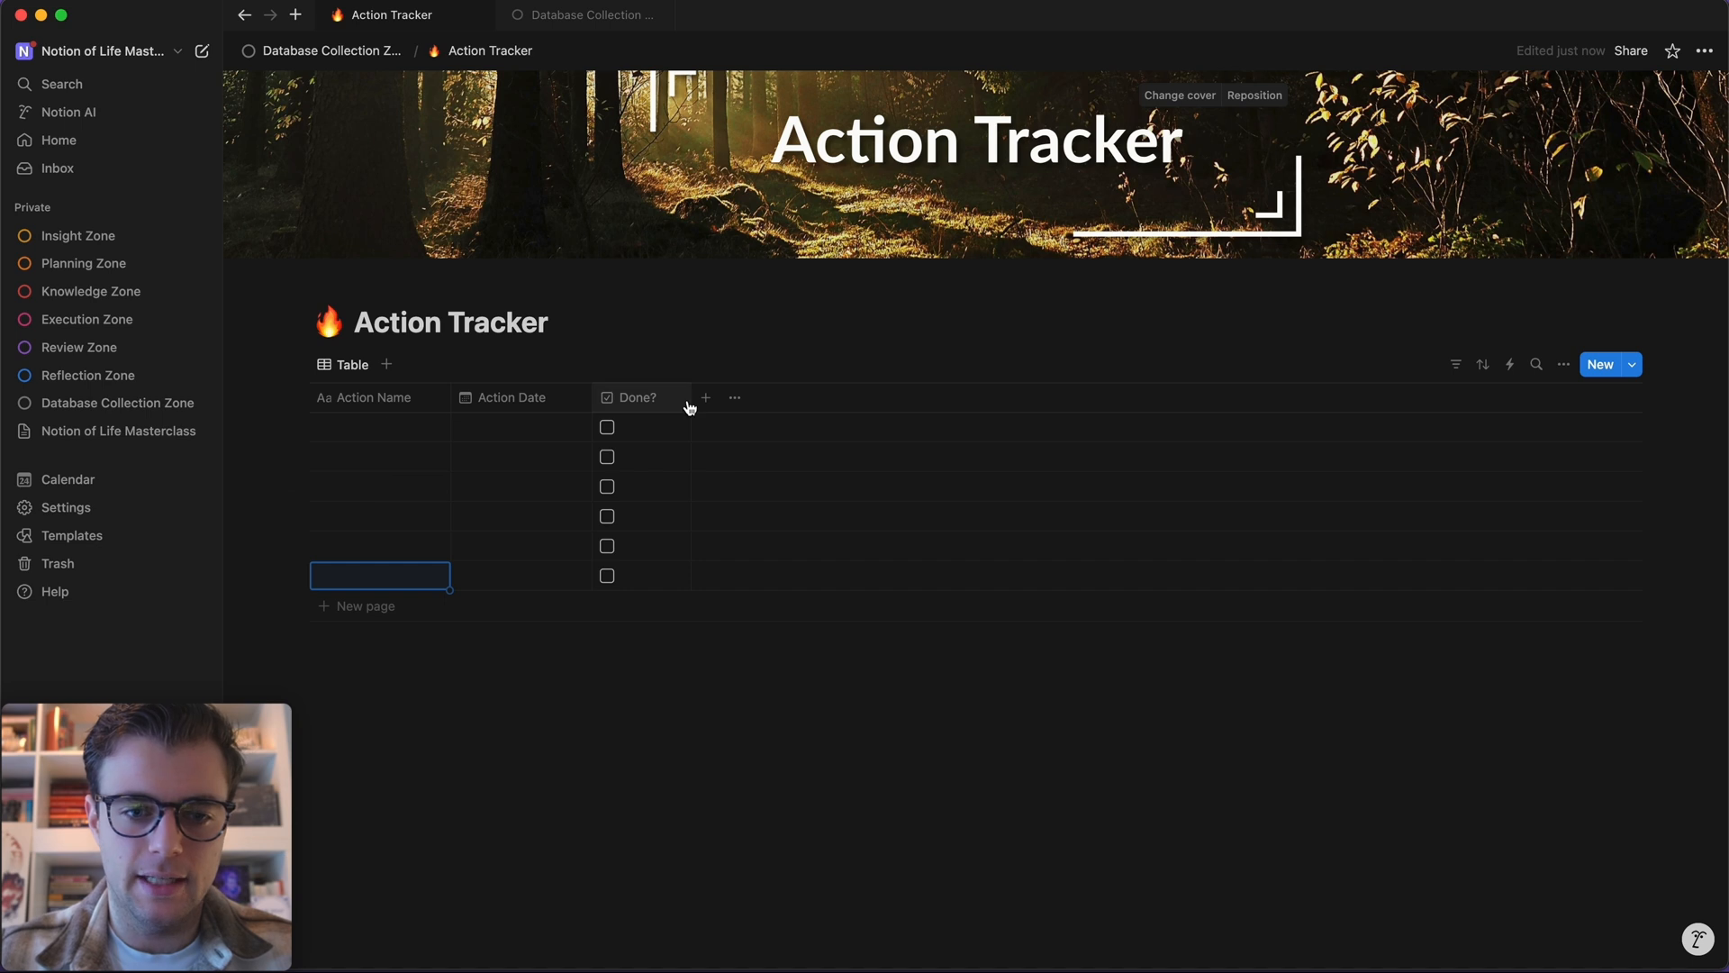
drag(691, 398, 623, 398)
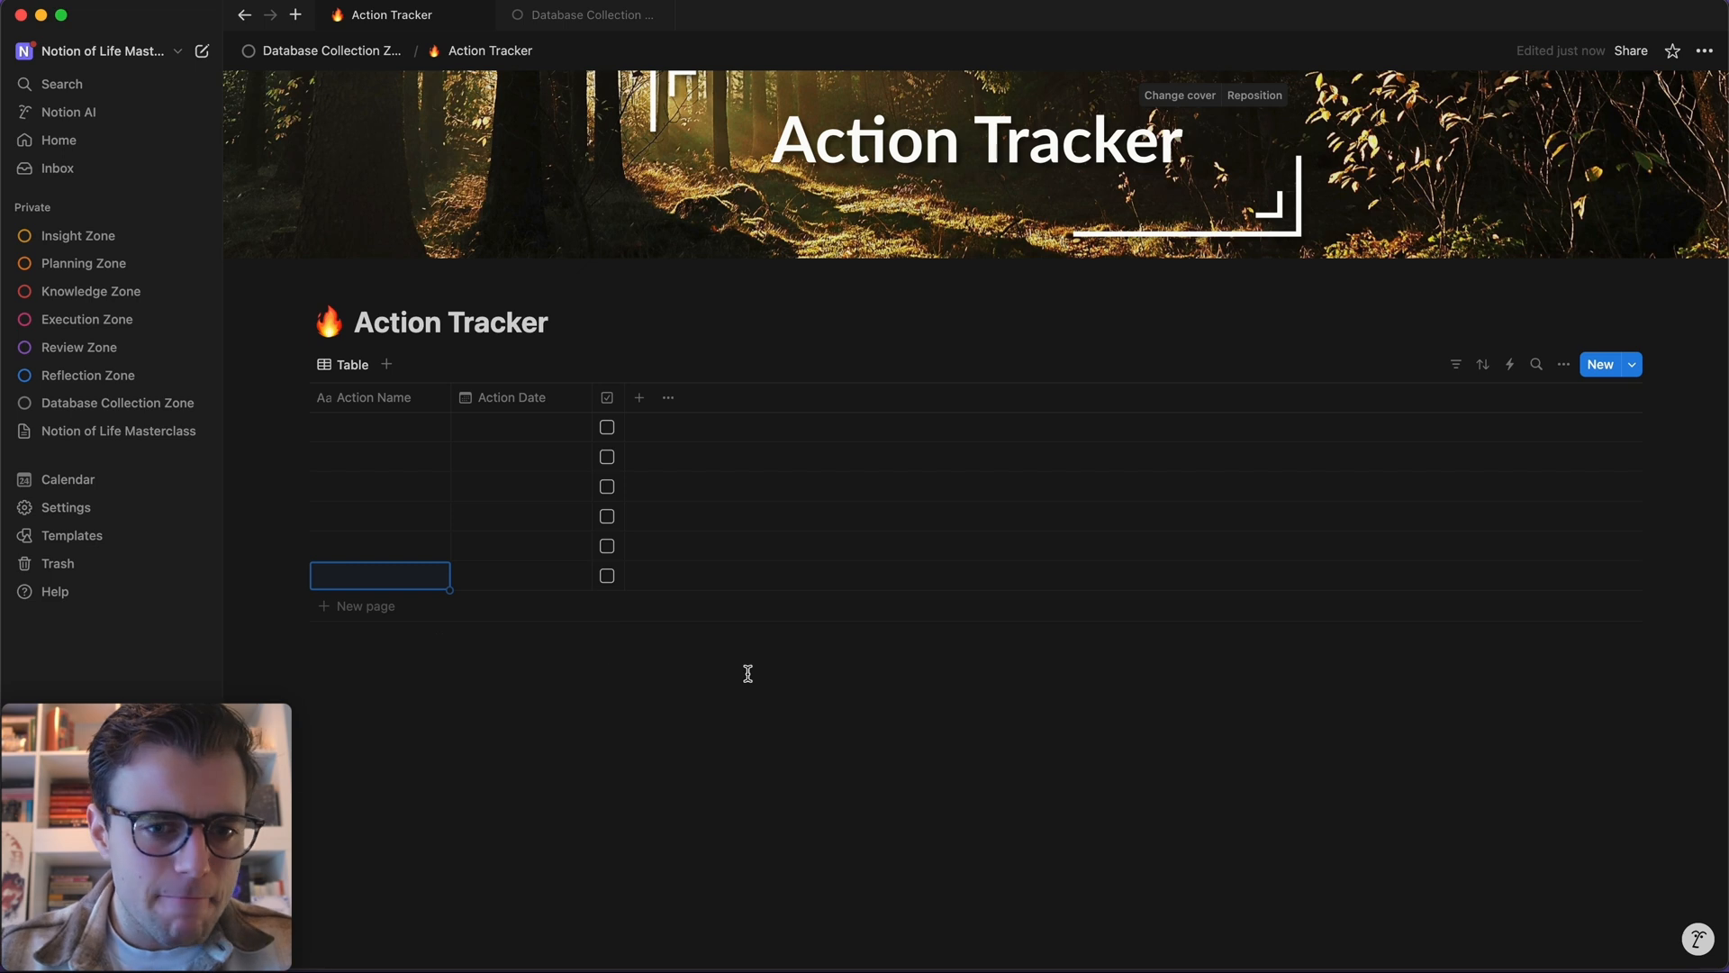
- Add a Select property named "Status" after the "Done?" column and widen it slightly
click(663, 373)
click(639, 397)
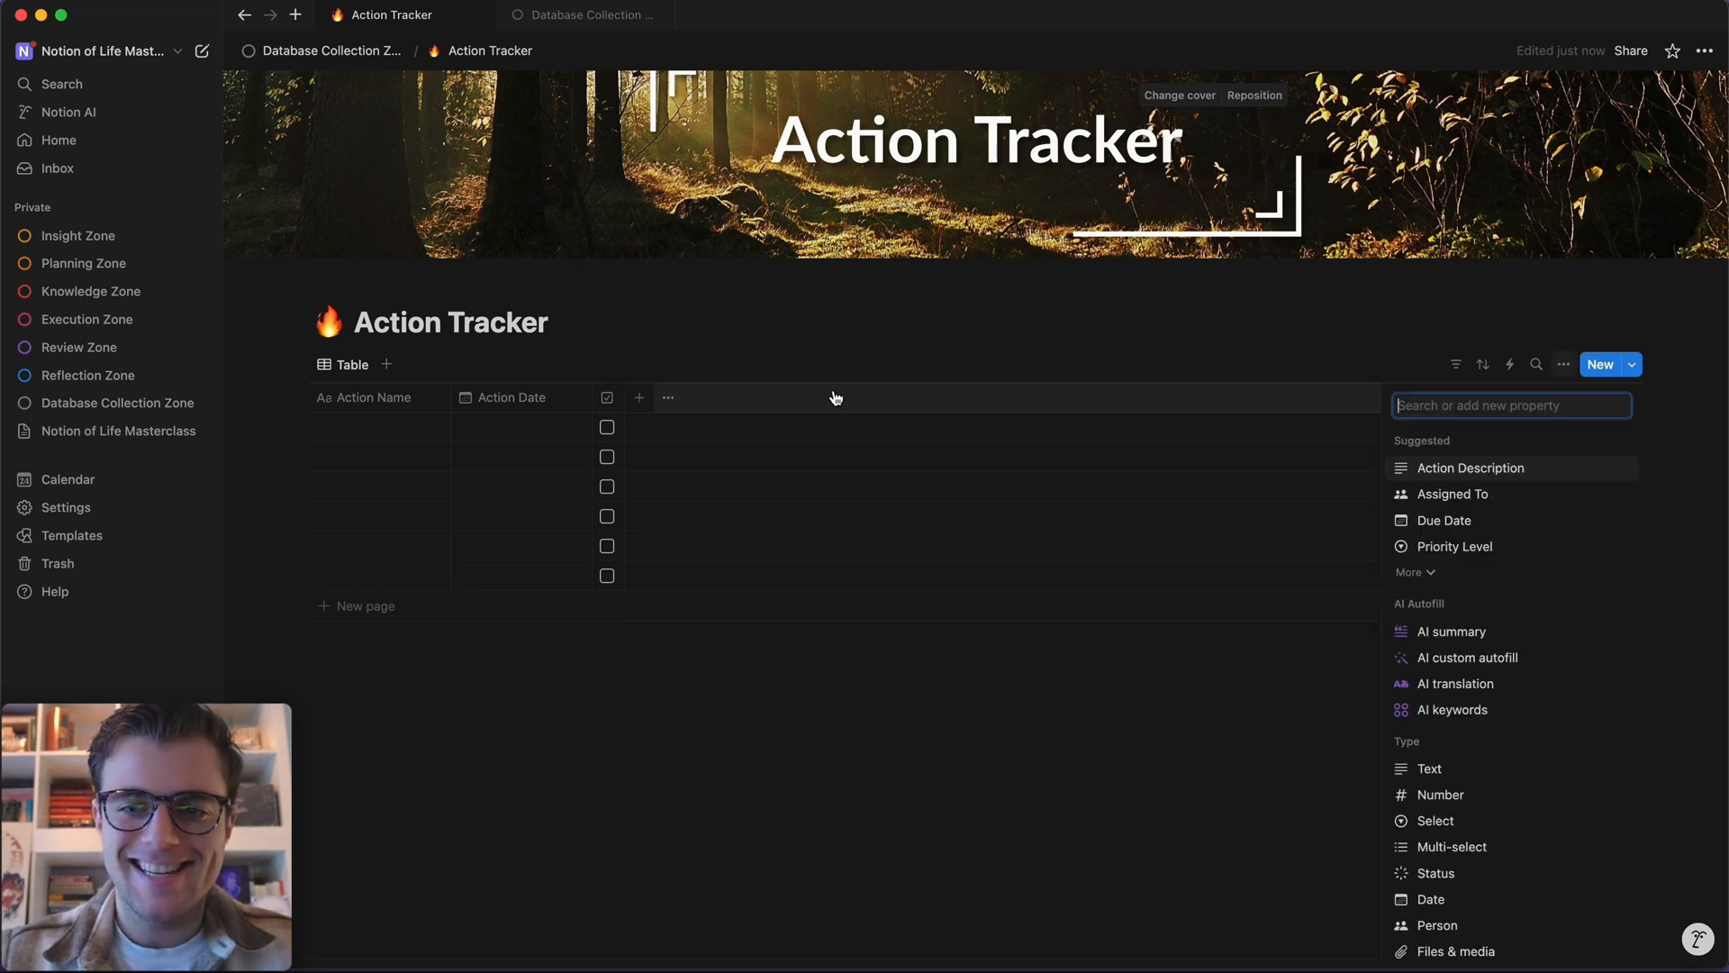
scroll(1489, 714, down, 2)
scroll(1489, 713, down, 3)
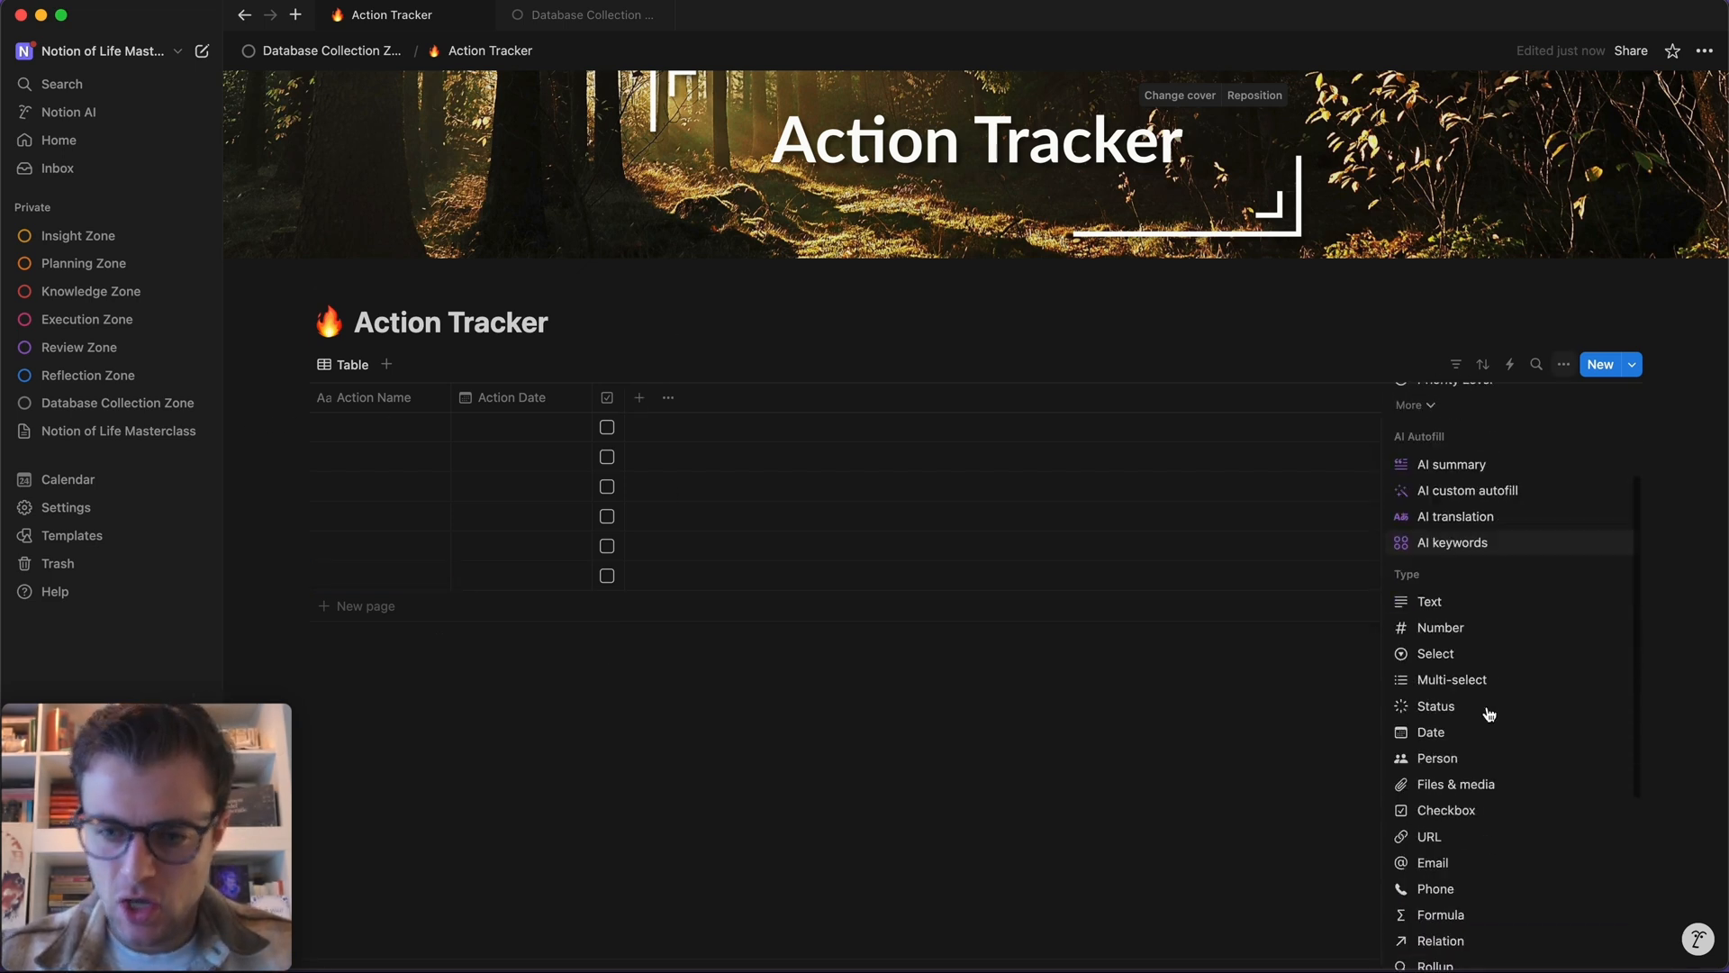
click(1434, 655)
text(Status)
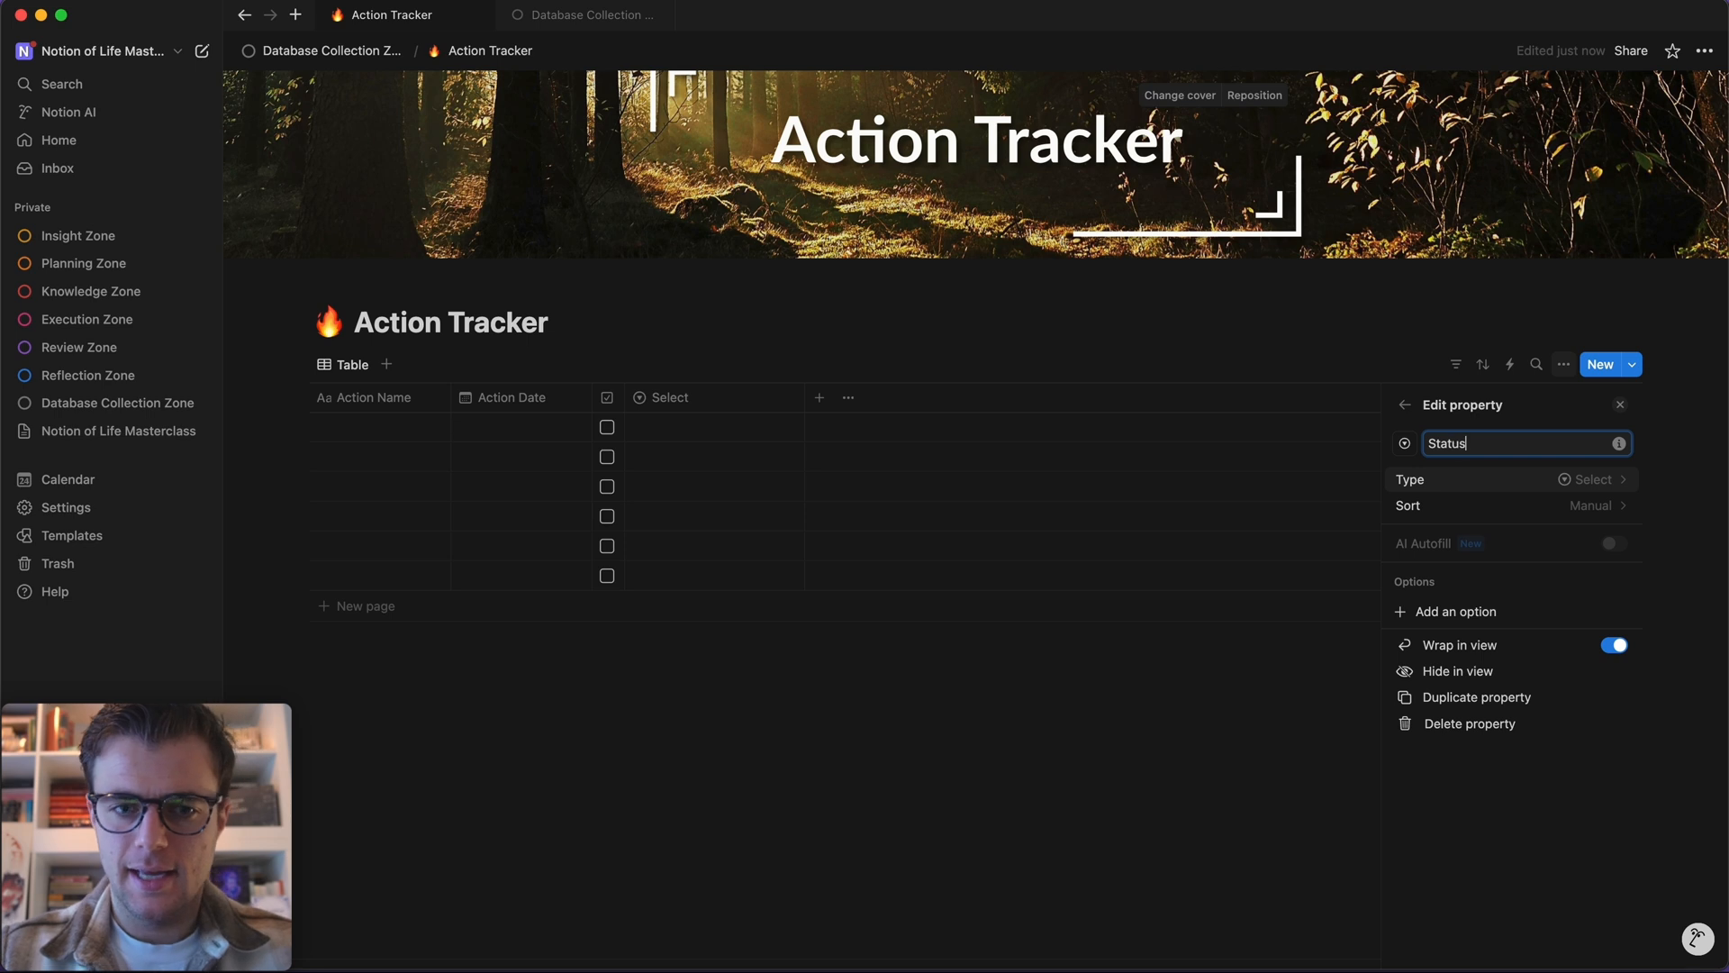
click(896, 659)
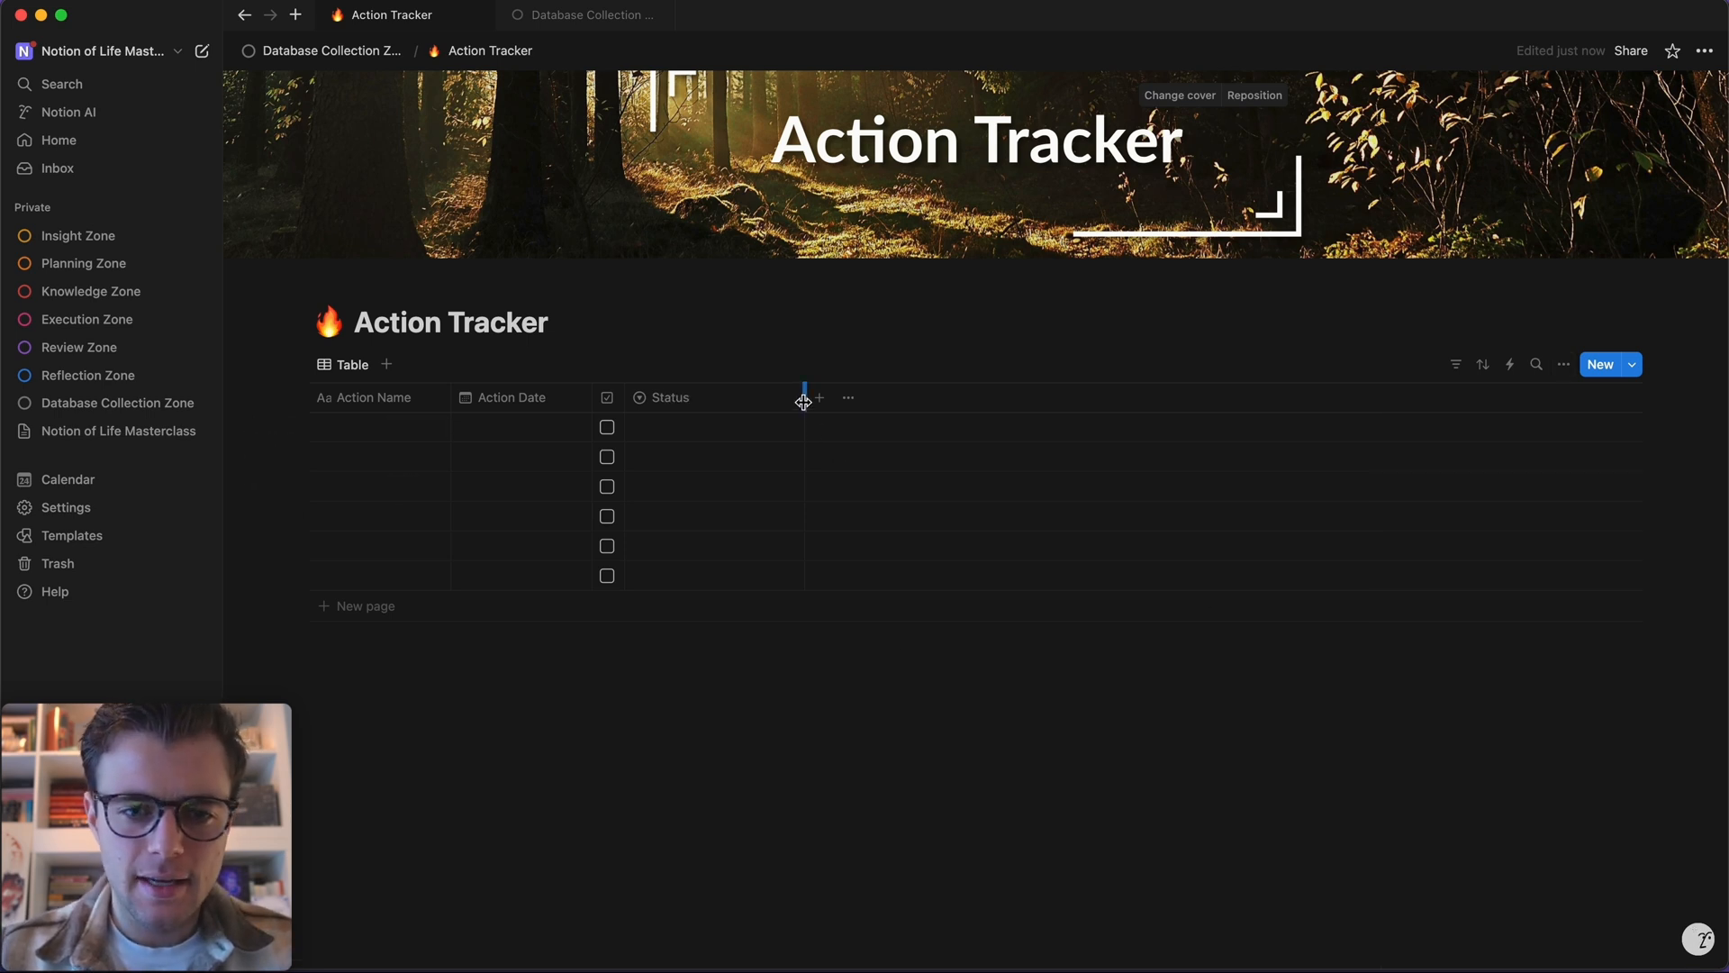
drag(805, 397, 817, 402)
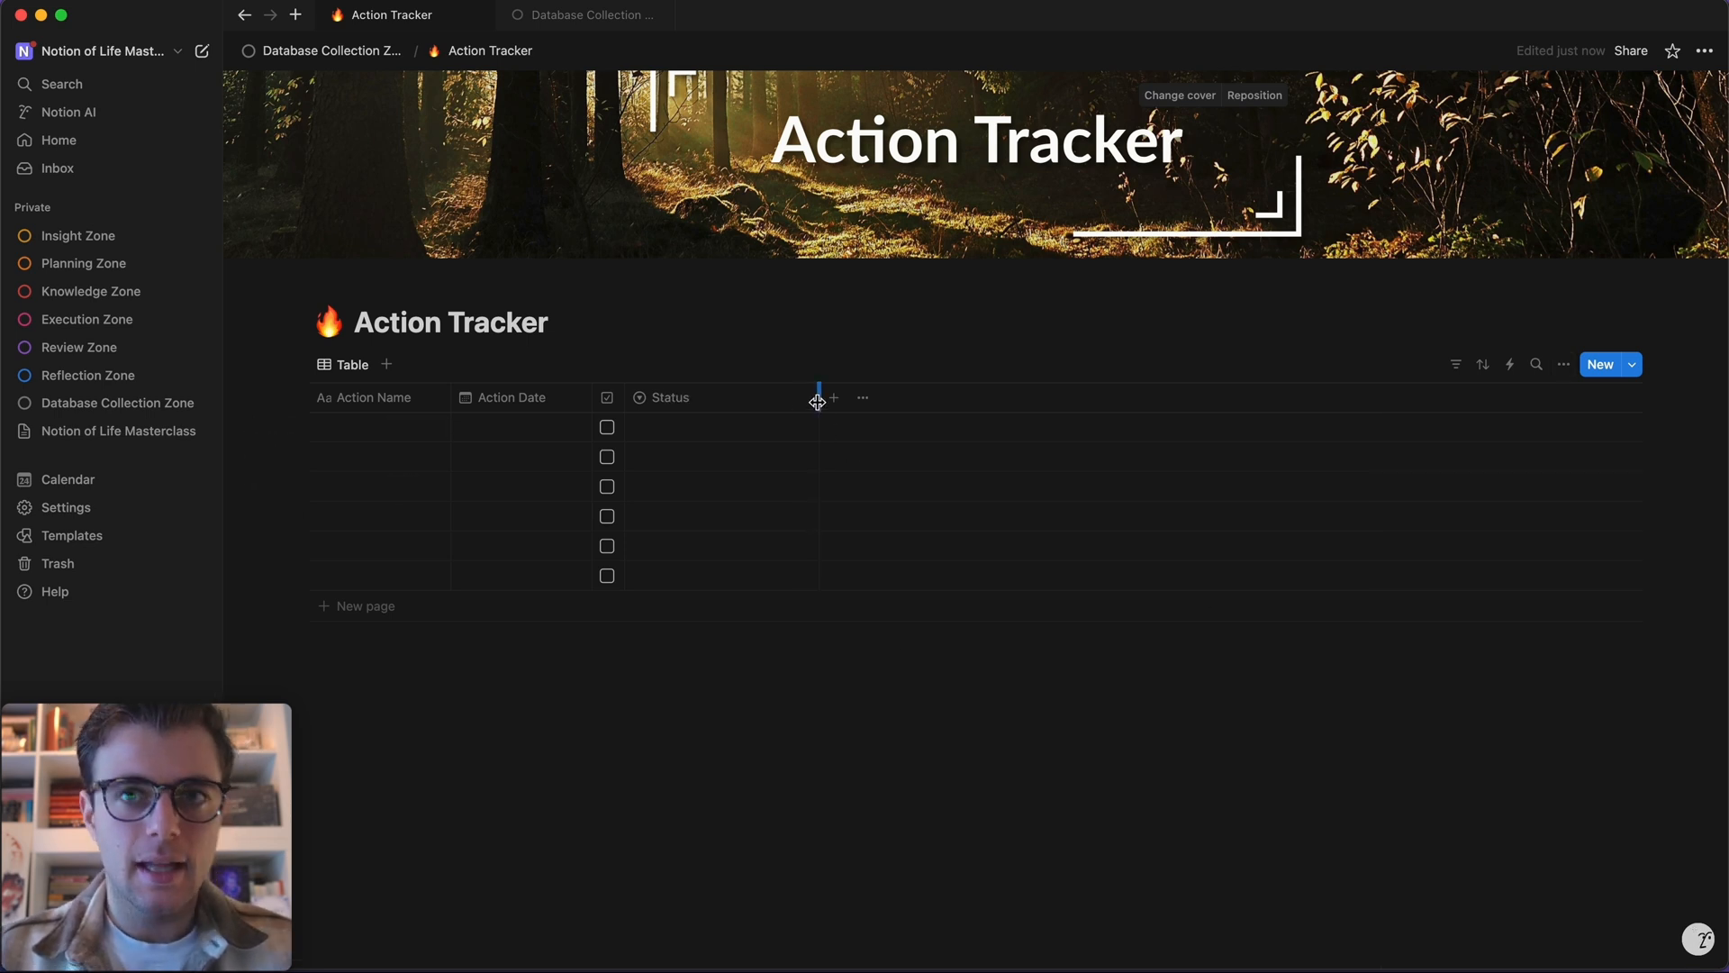
- Create a "Parent" option in the first row's Status and change its colour to light gray
click(726, 427)
text(Parent)
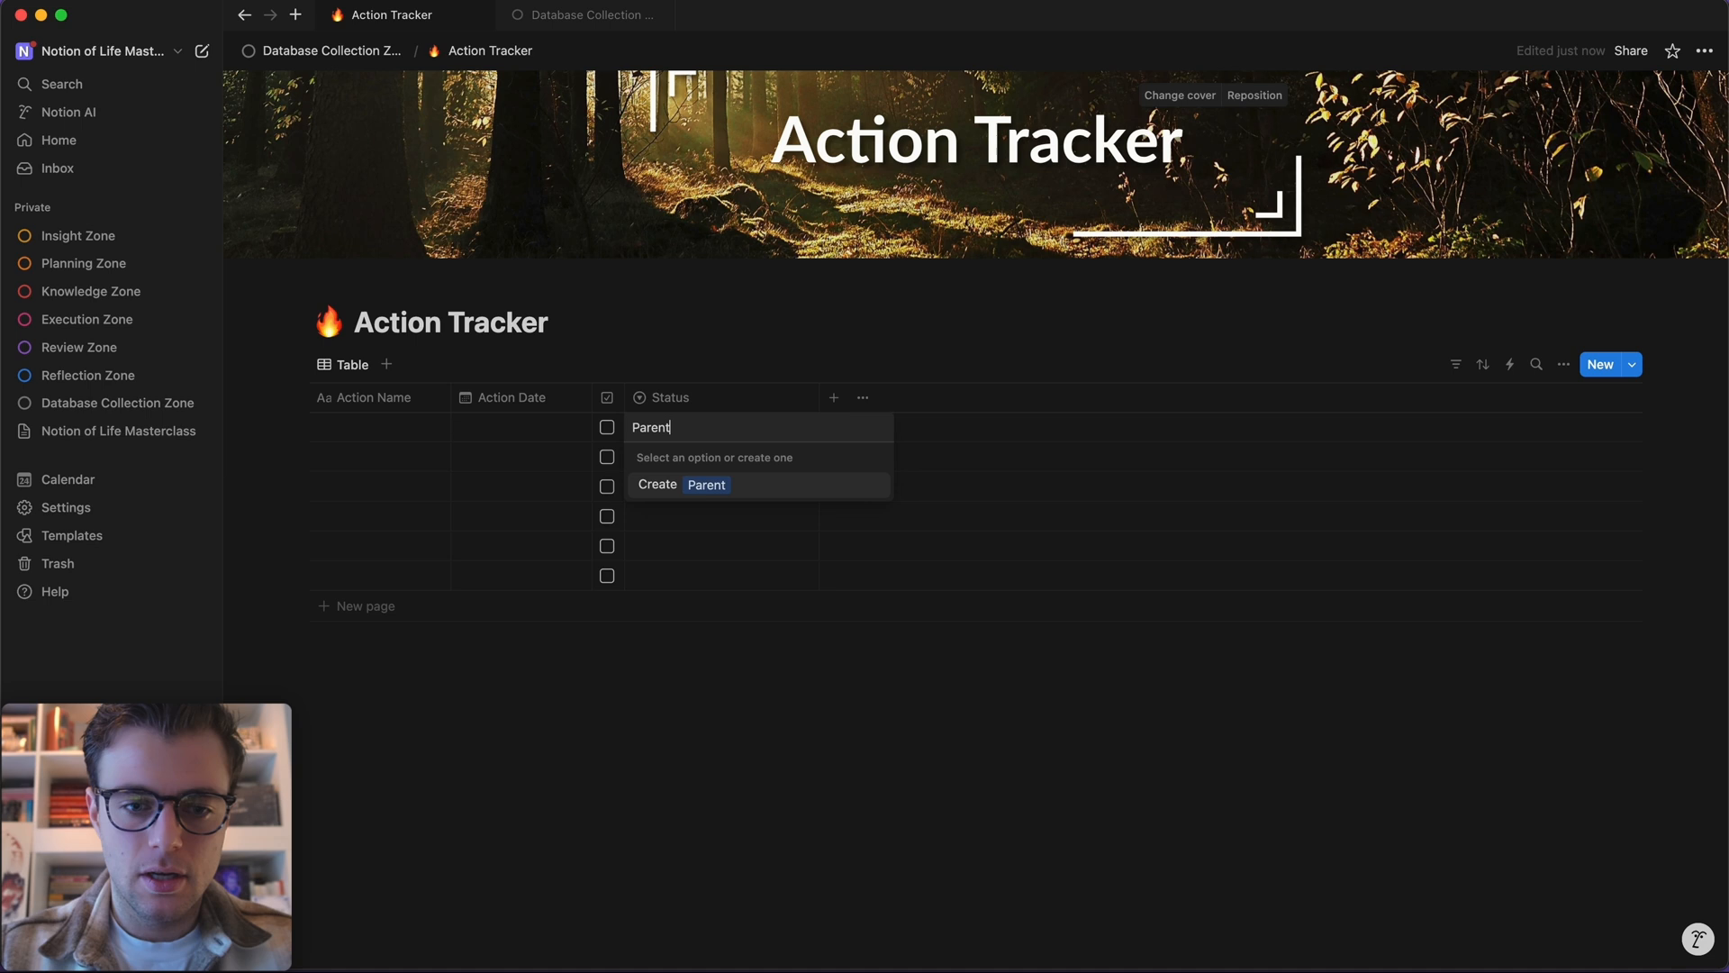
click(748, 484)
click(708, 434)
click(870, 489)
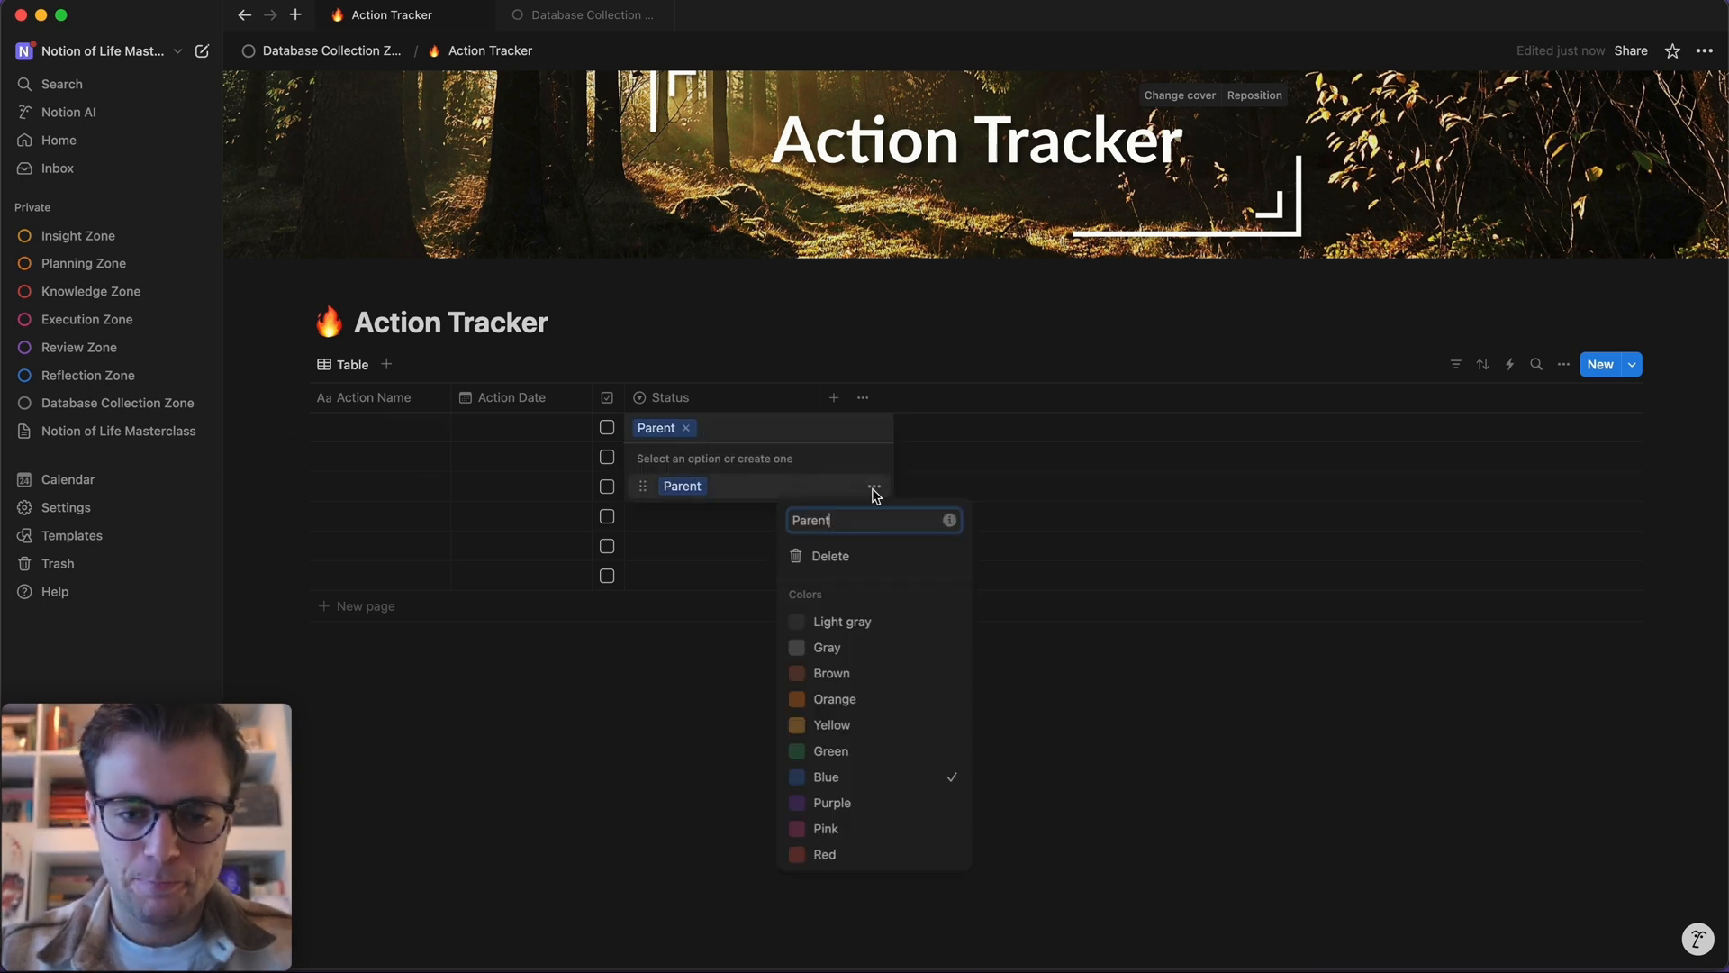
key(Escape)
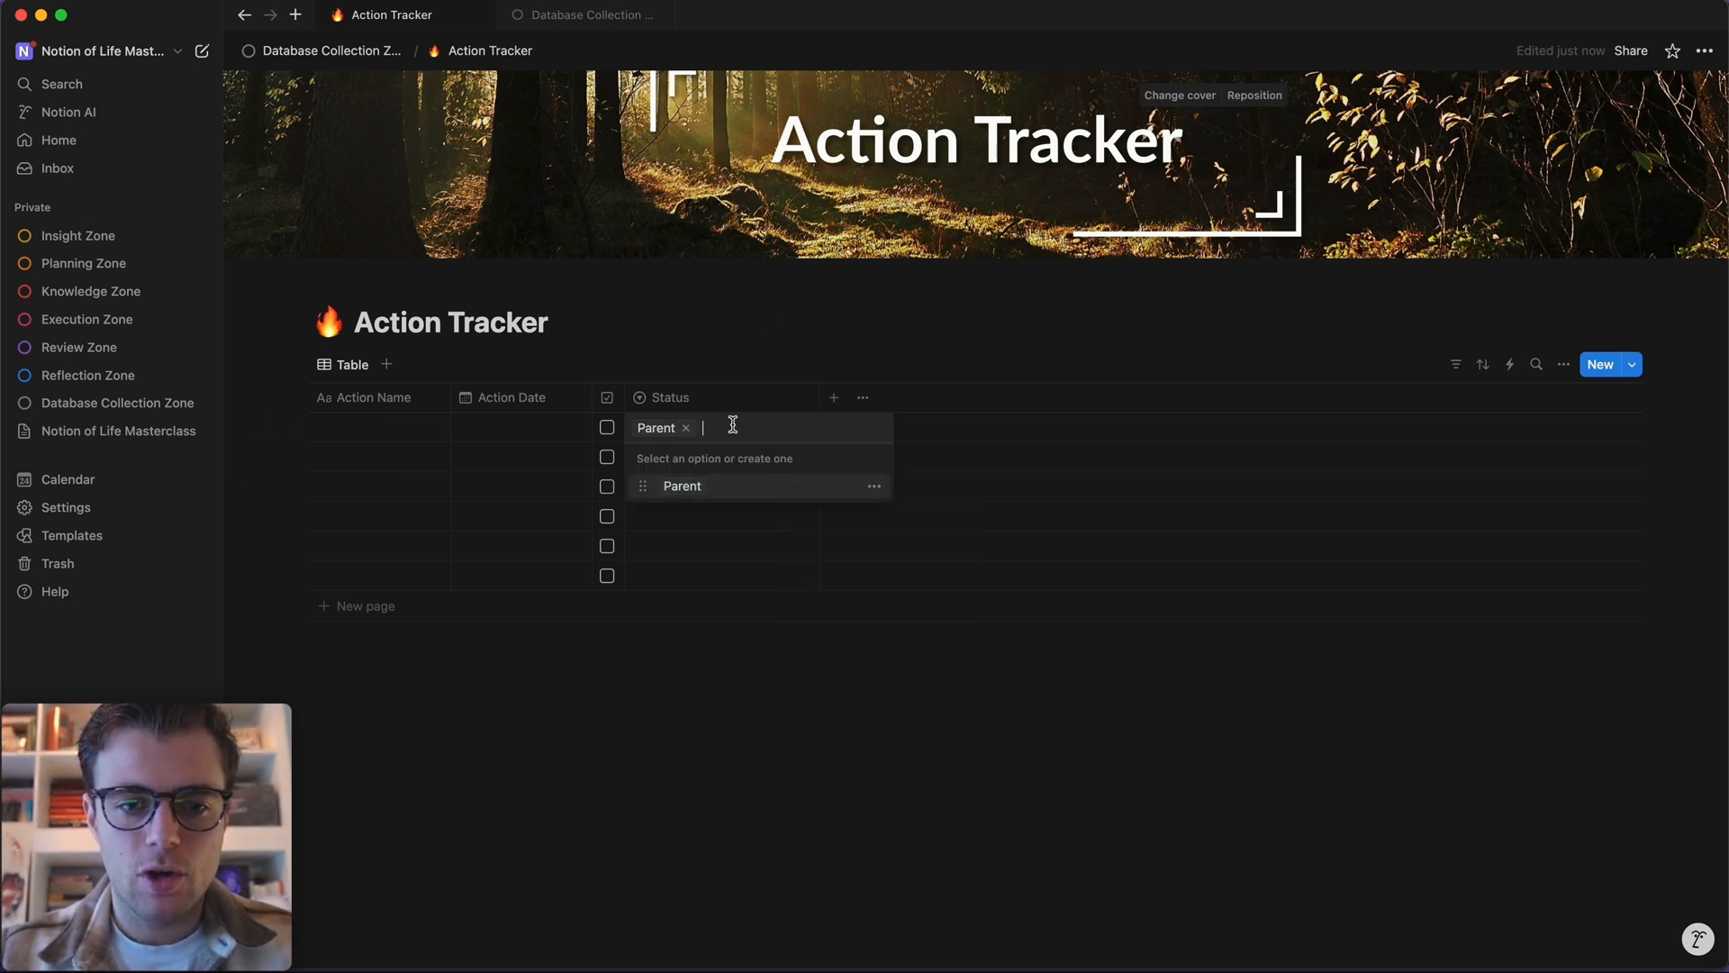
- Create the Status options "Someday" in the first row and "Waiting" in the second row
text(Someday)
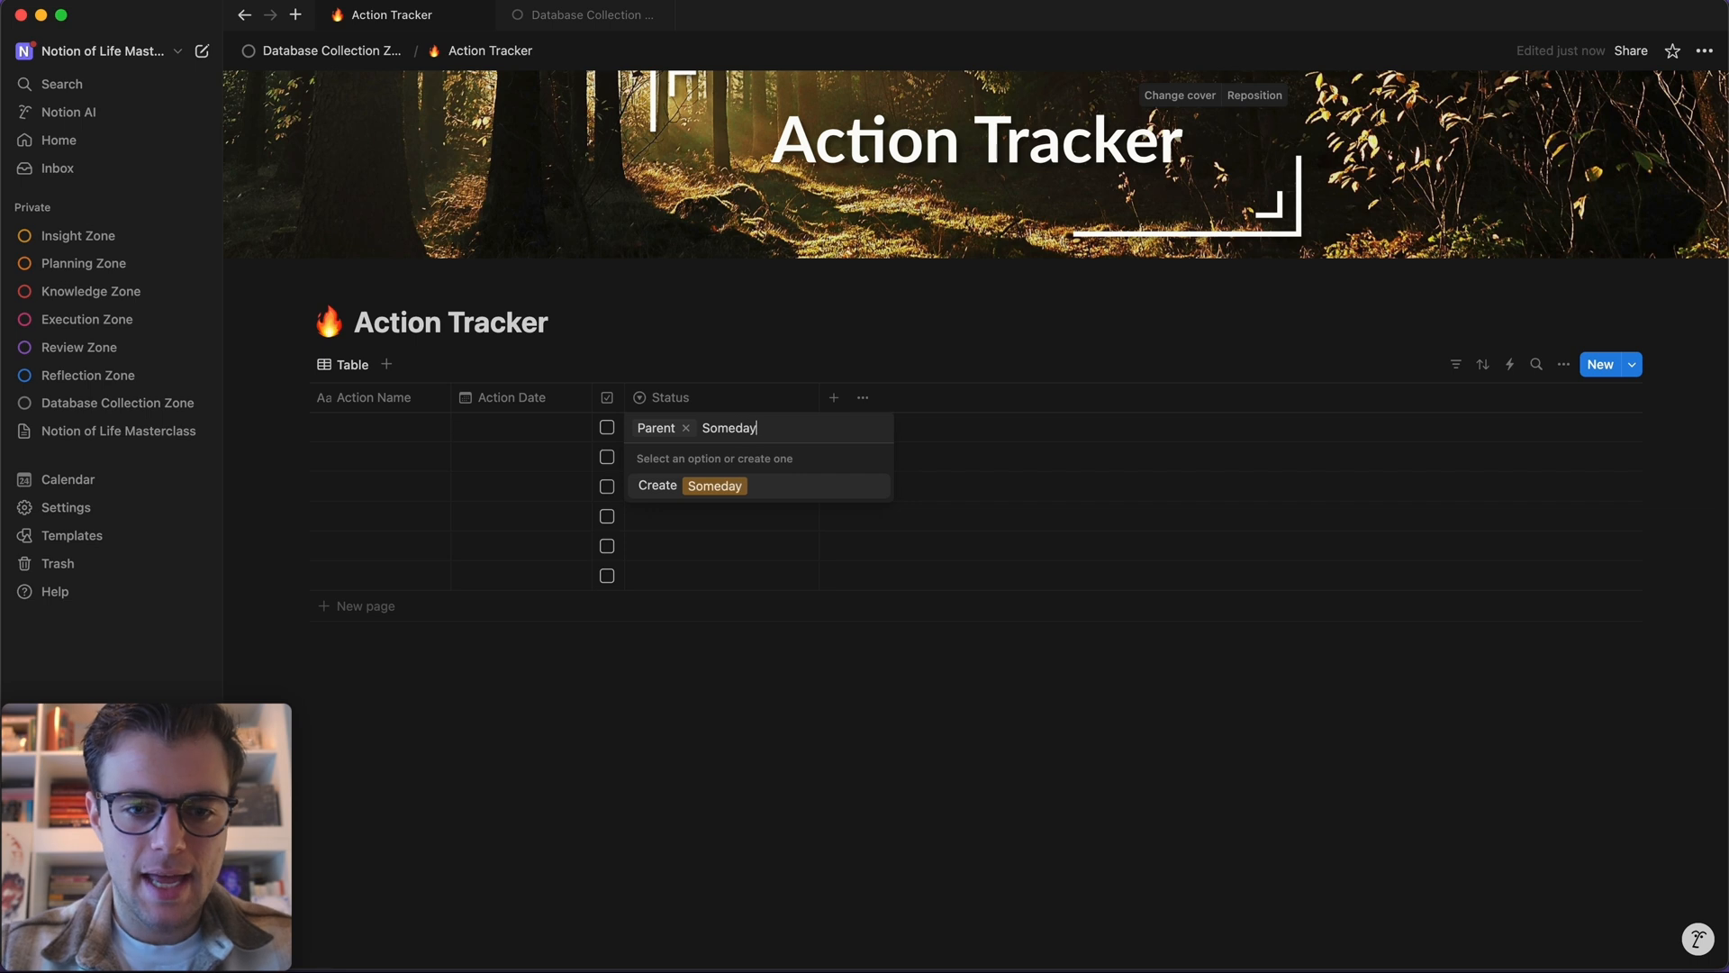
key(Return)
key(Down)
click(726, 459)
text(Waiting)
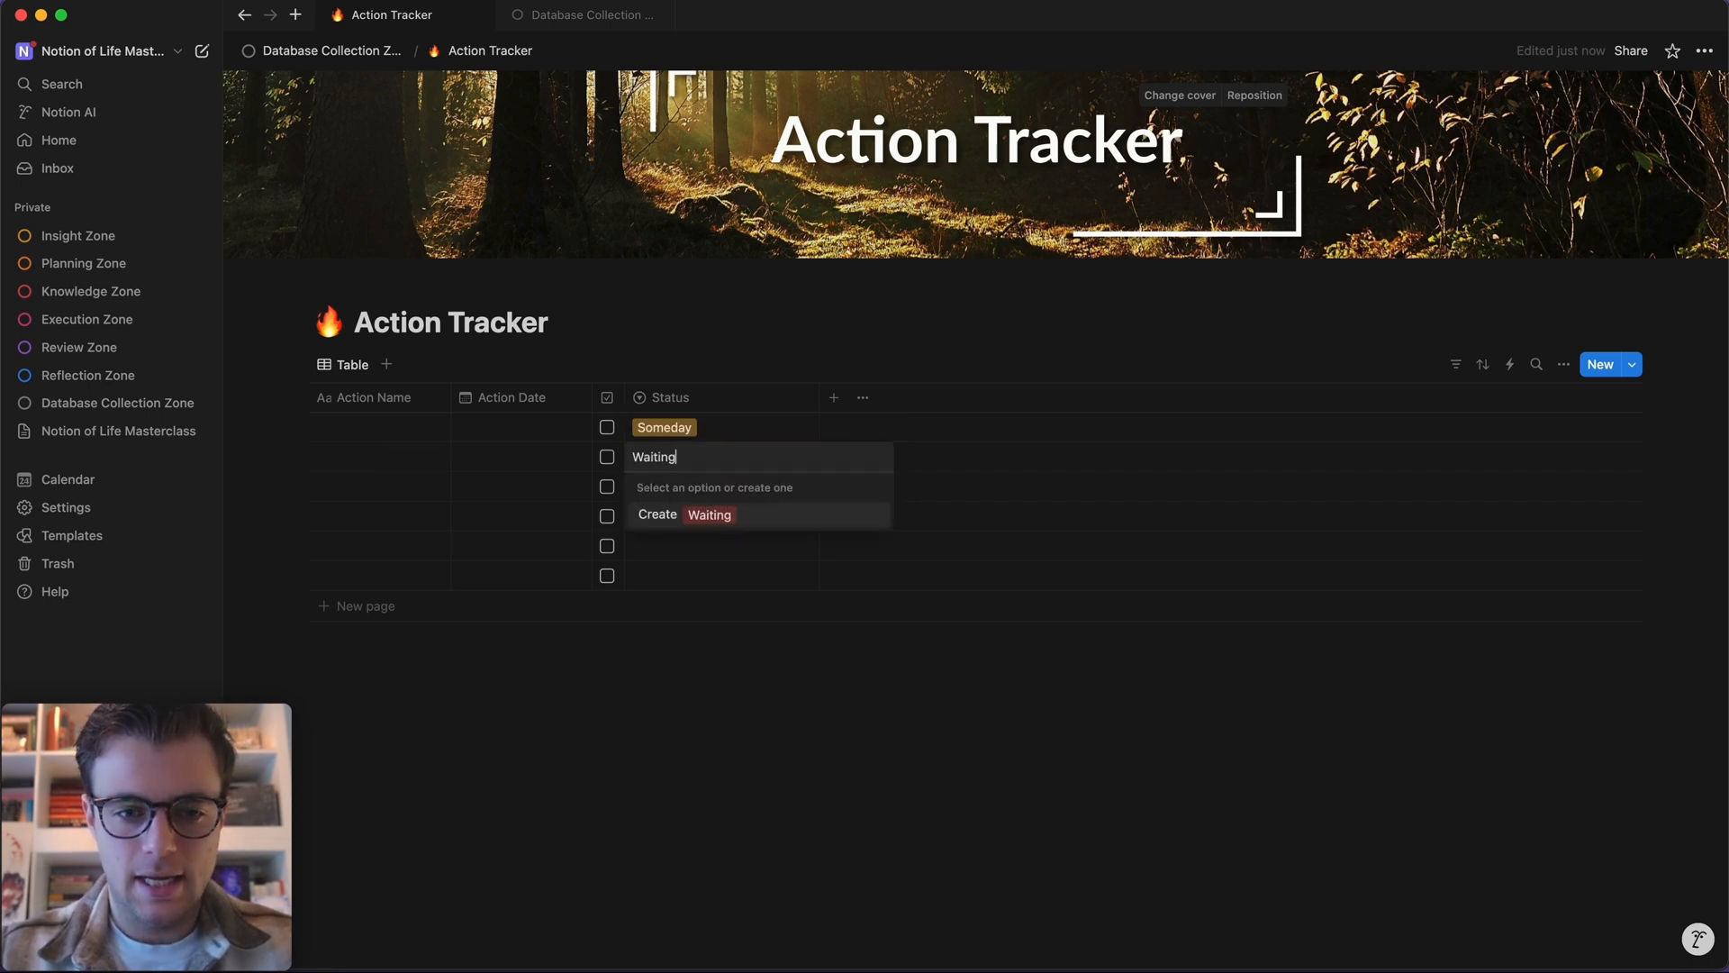
key(Return)
key(Down)
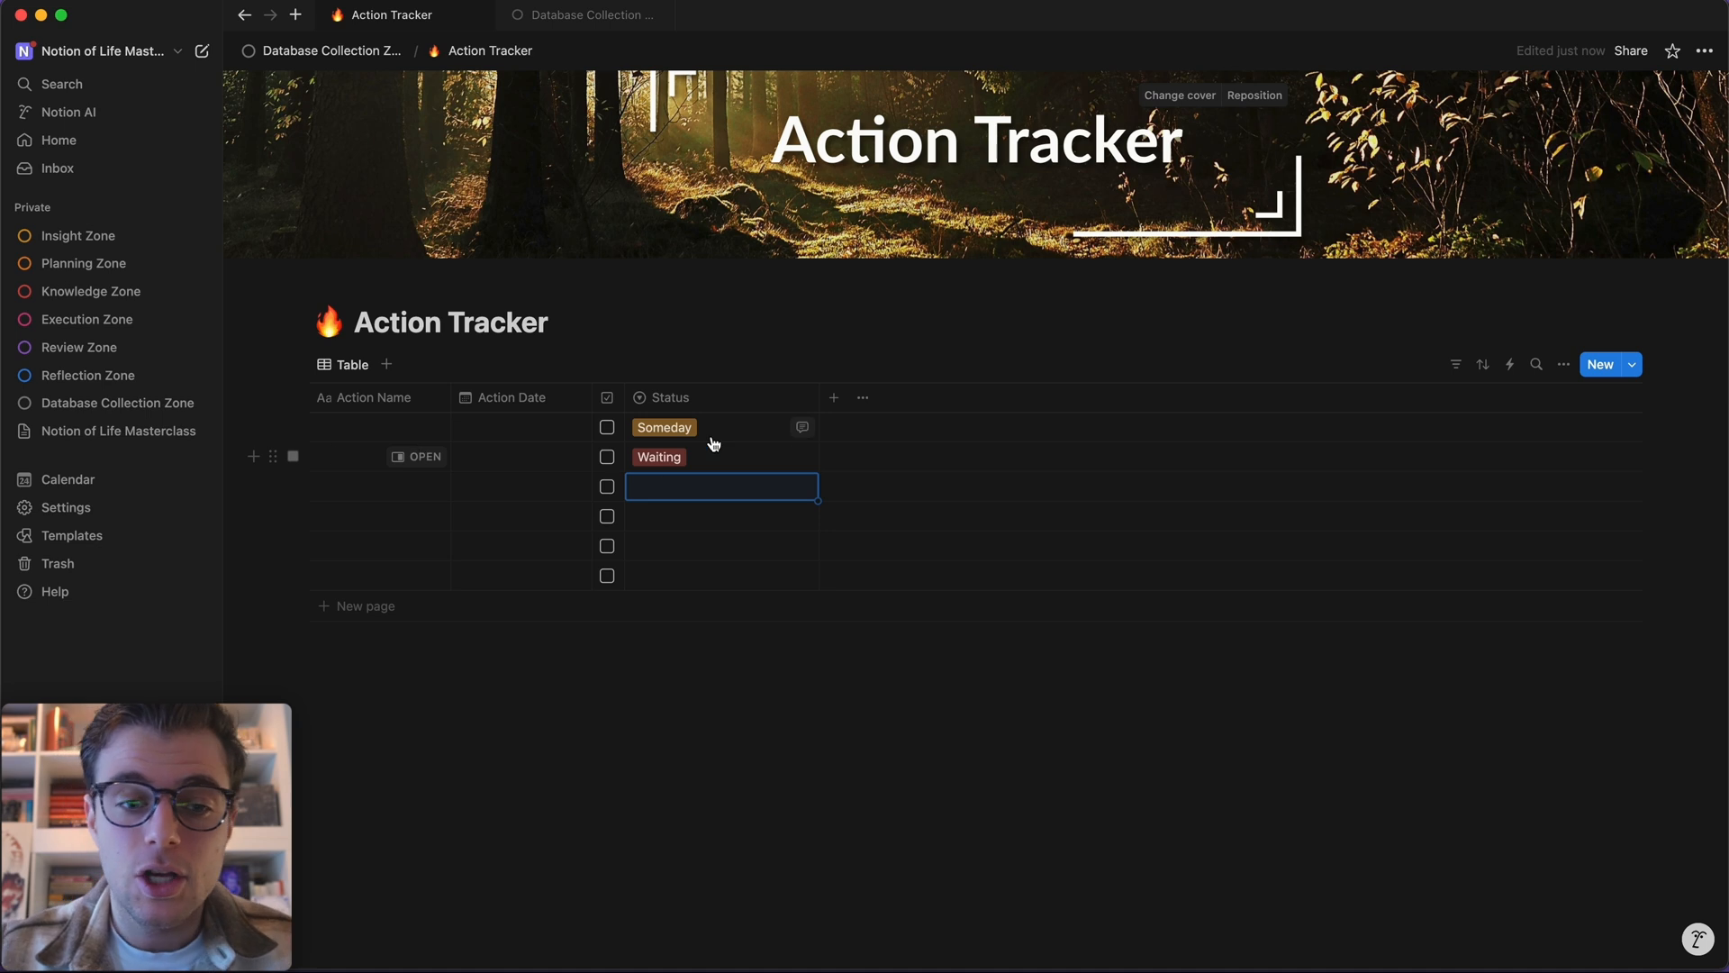
- Clear the Someday and Waiting values from the Status cells of the first two rows, keeping the options
click(802, 457)
click(726, 567)
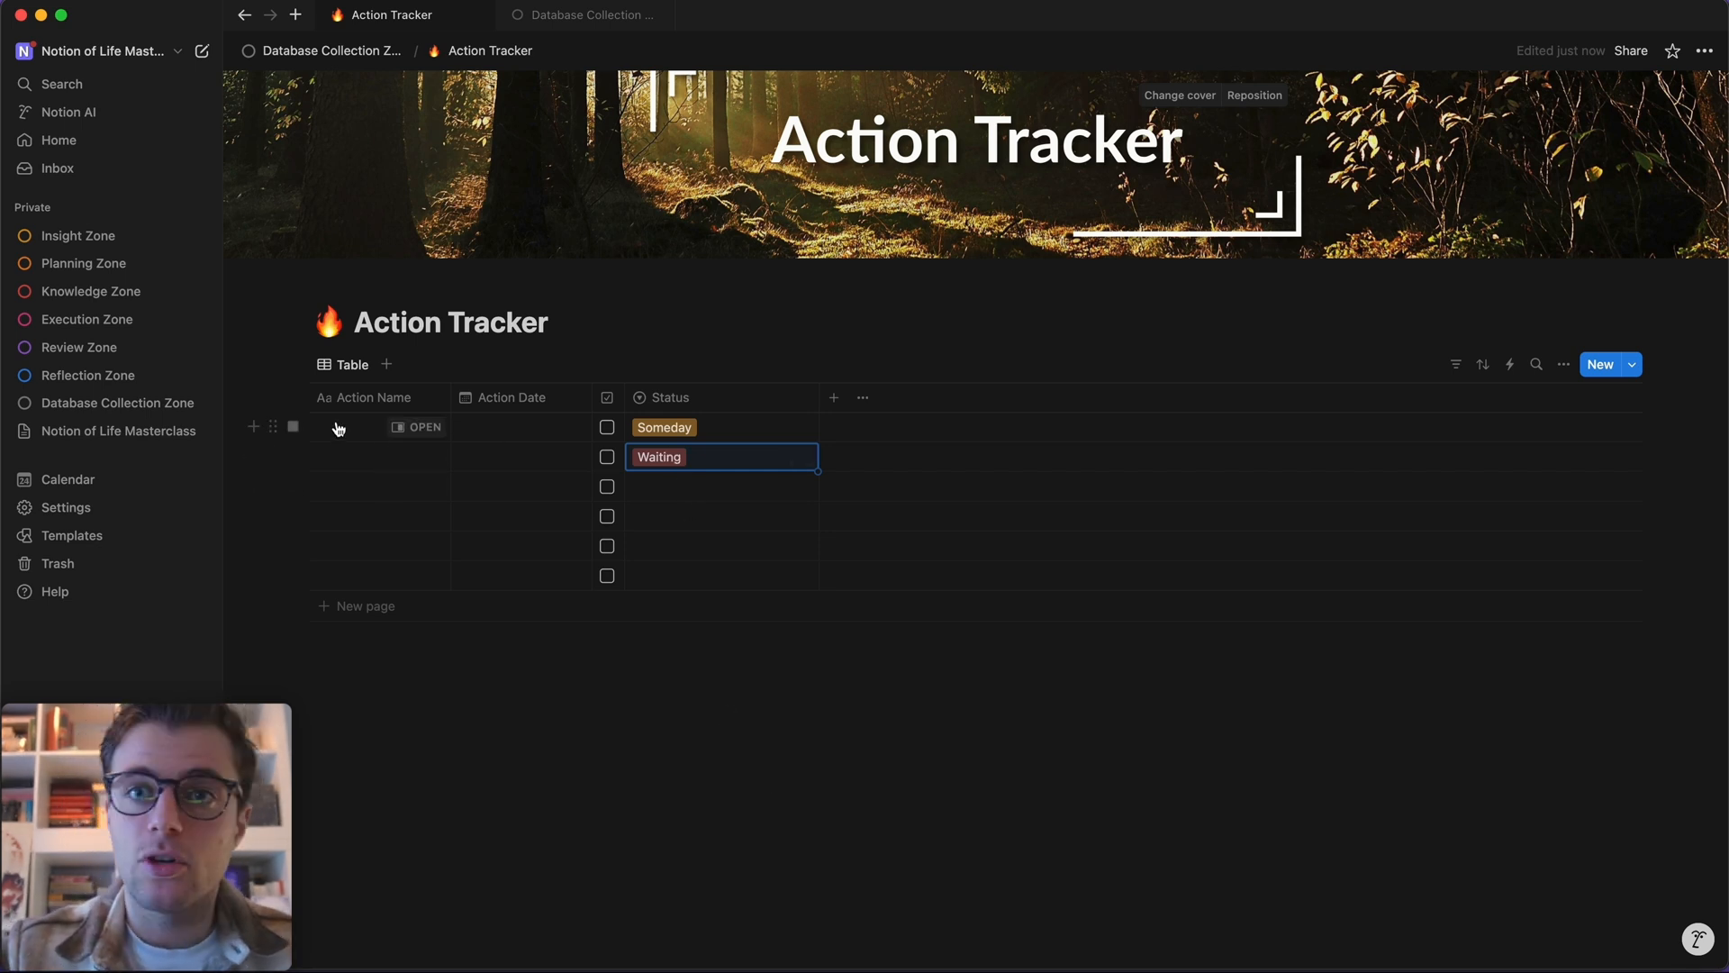
click(727, 435)
click(732, 384)
click(702, 429)
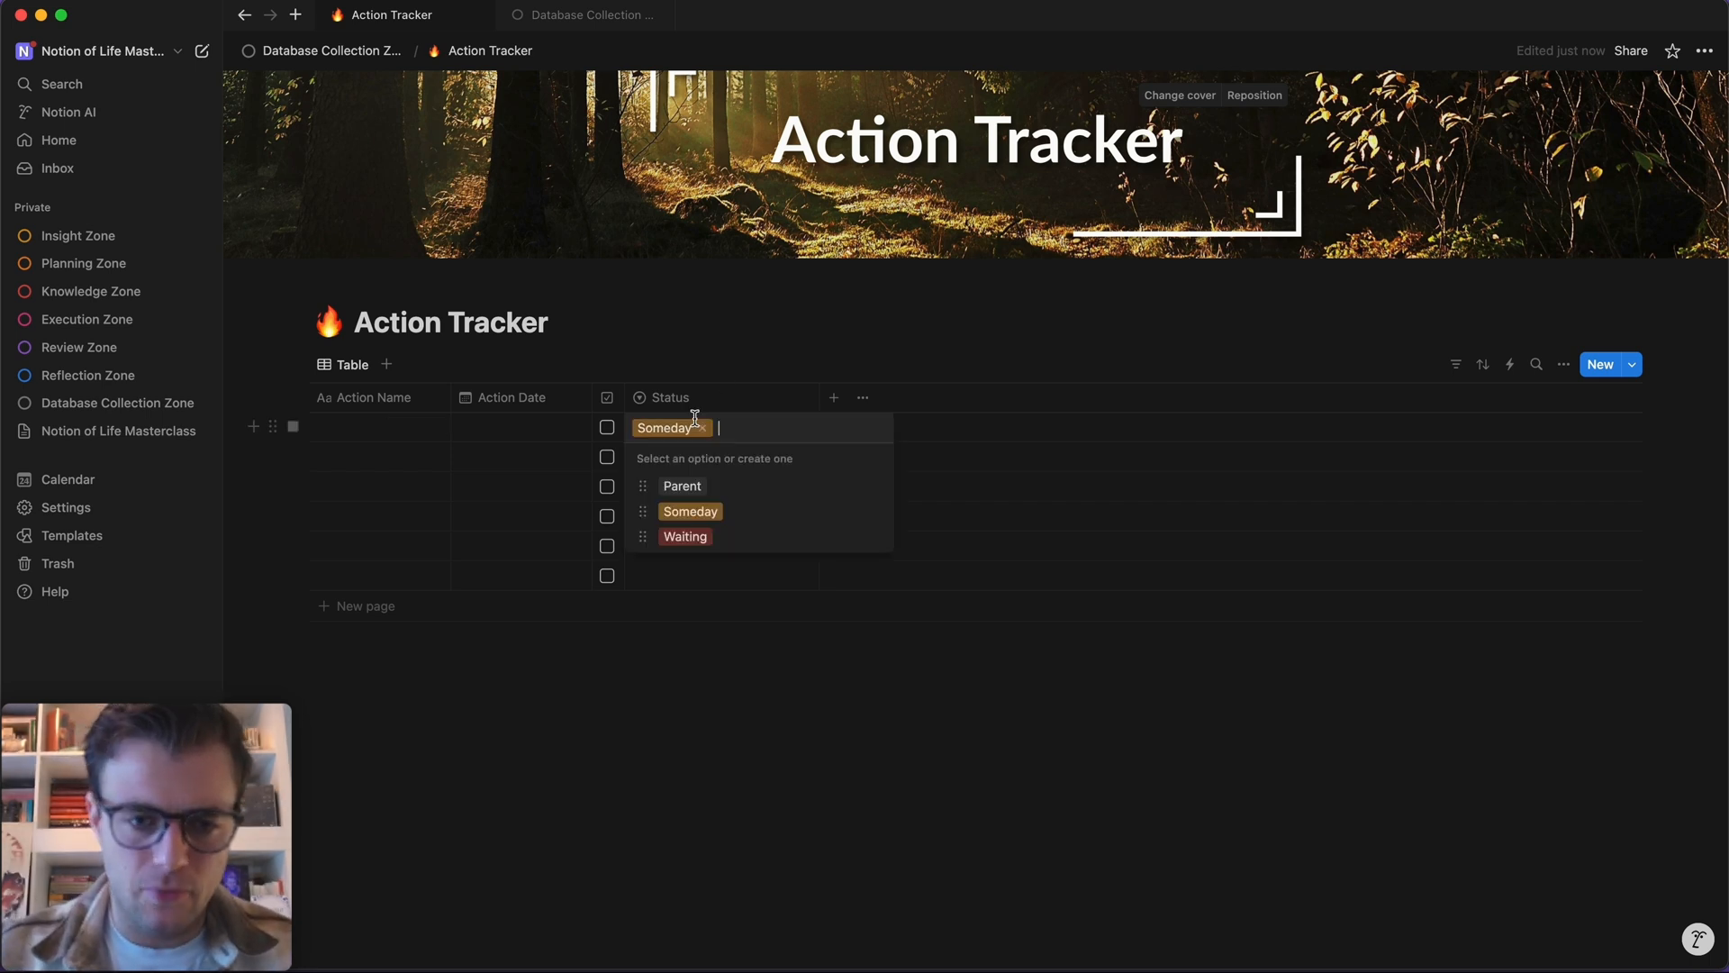
click(702, 429)
click(729, 337)
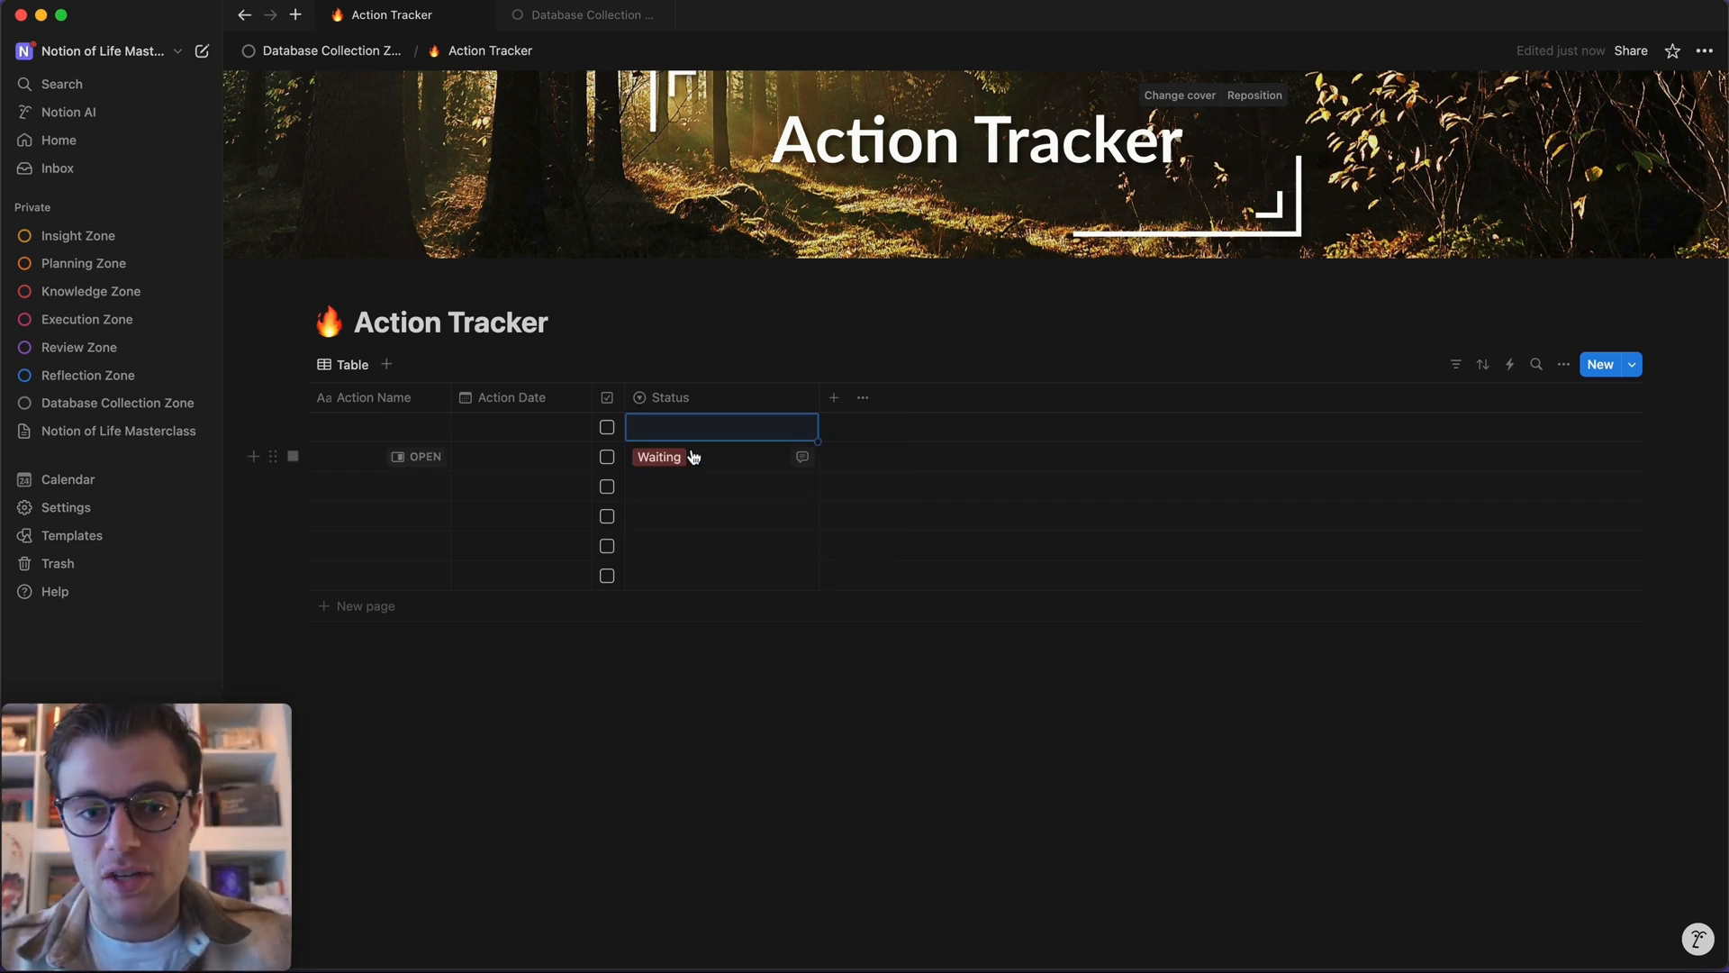
click(699, 463)
click(693, 459)
click(733, 363)
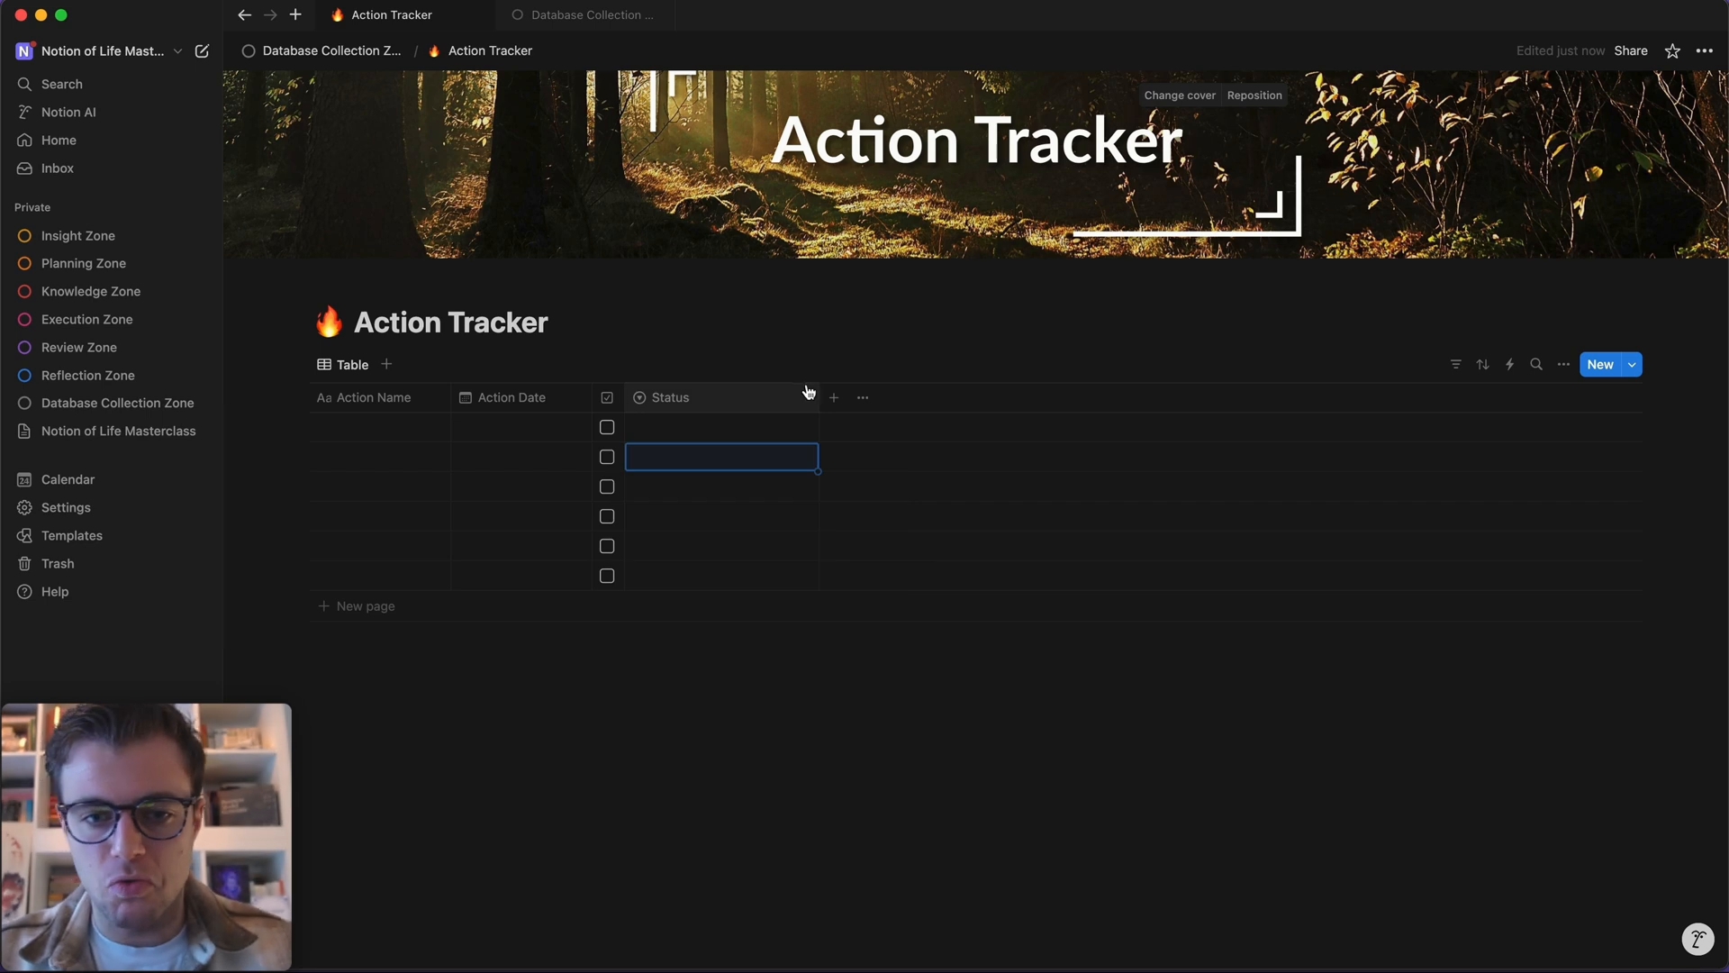
- Narrow the Status column so it sits closer to its heading
drag(820, 392, 748, 395)
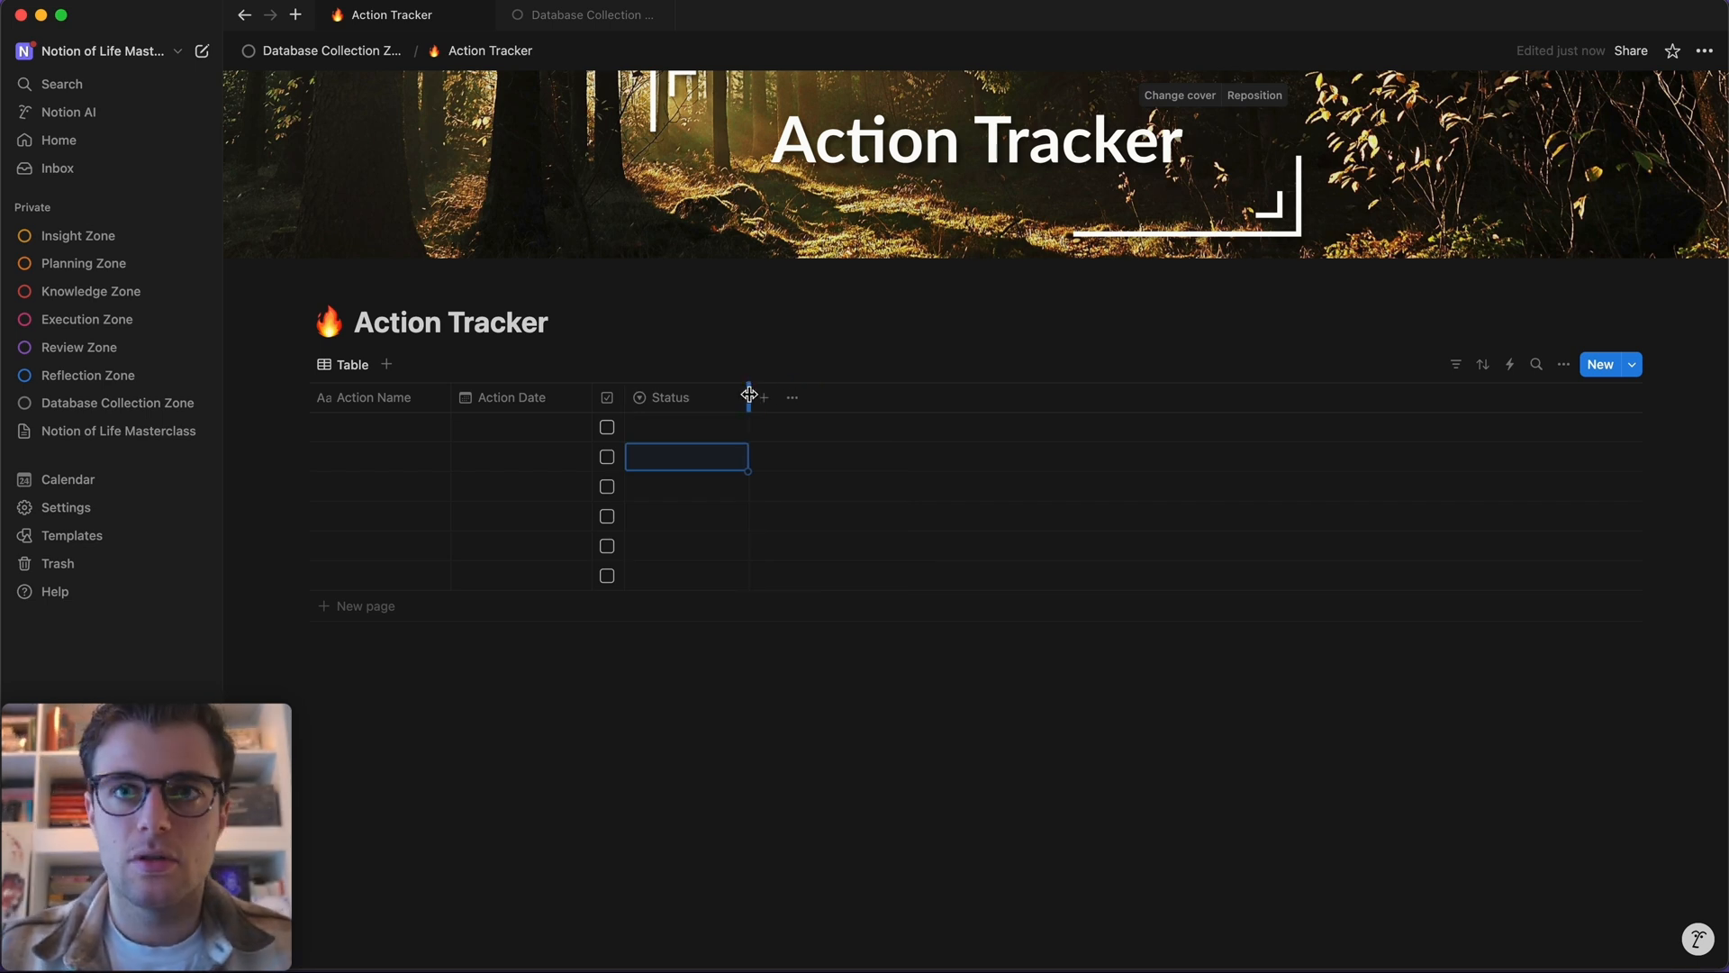
click(693, 427)
click(769, 350)
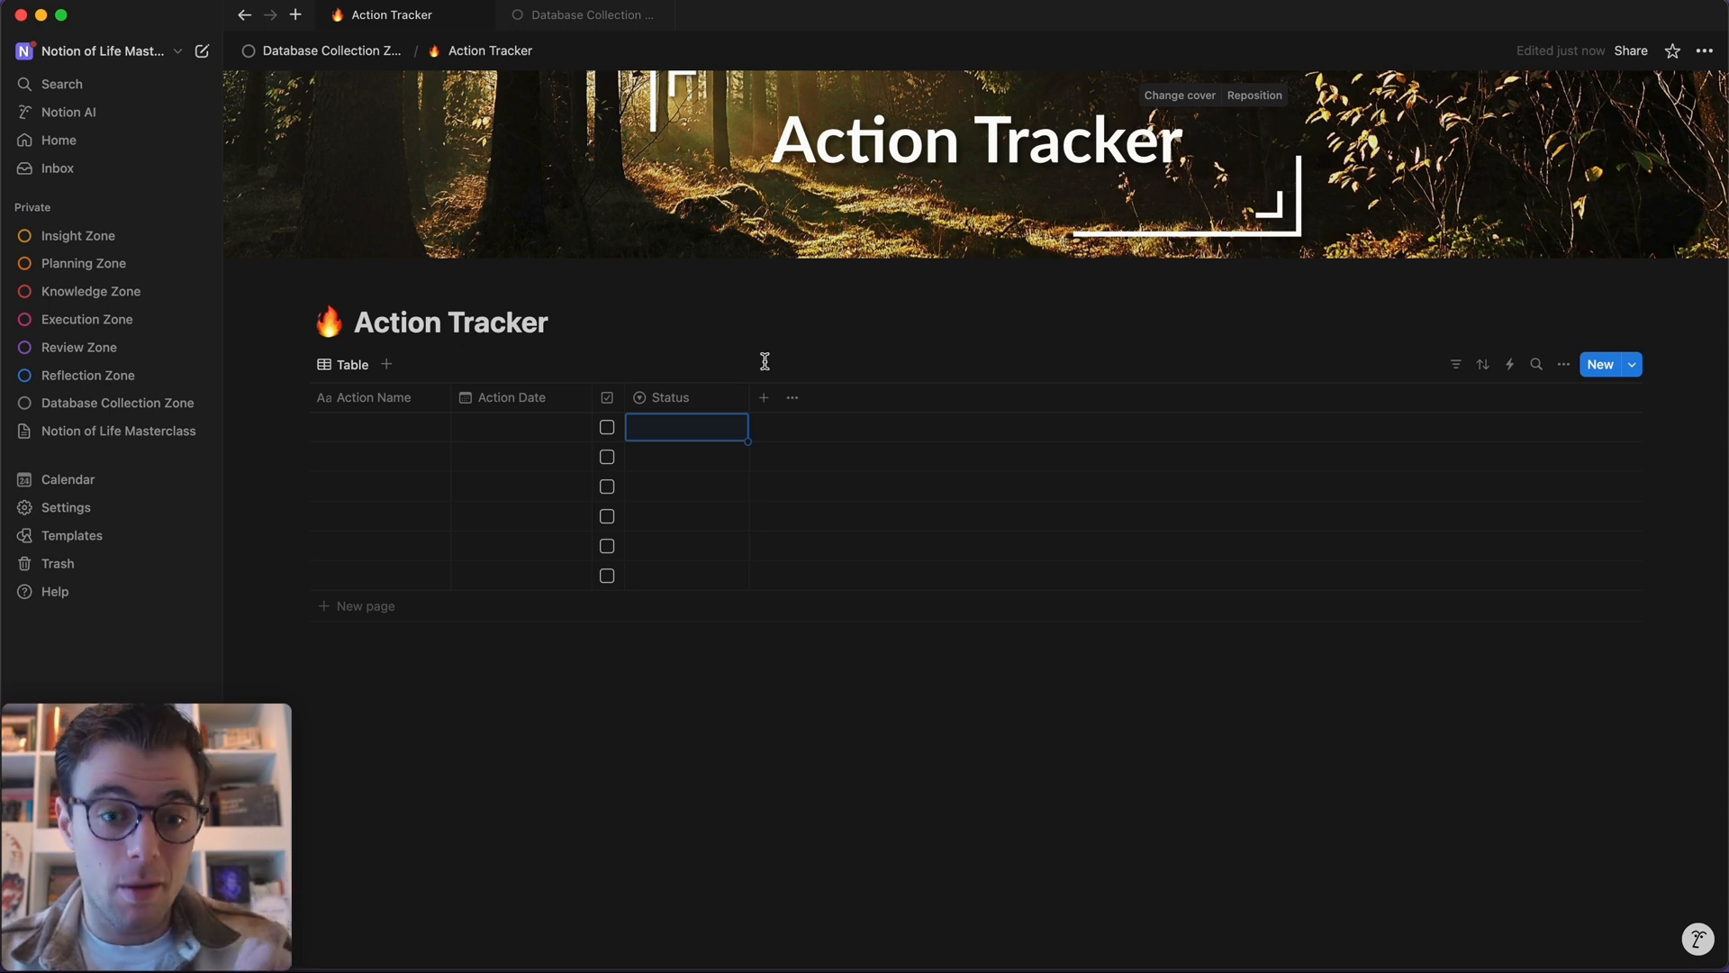
- Add a Last edited time property after the Status column and adjust its column width
click(764, 398)
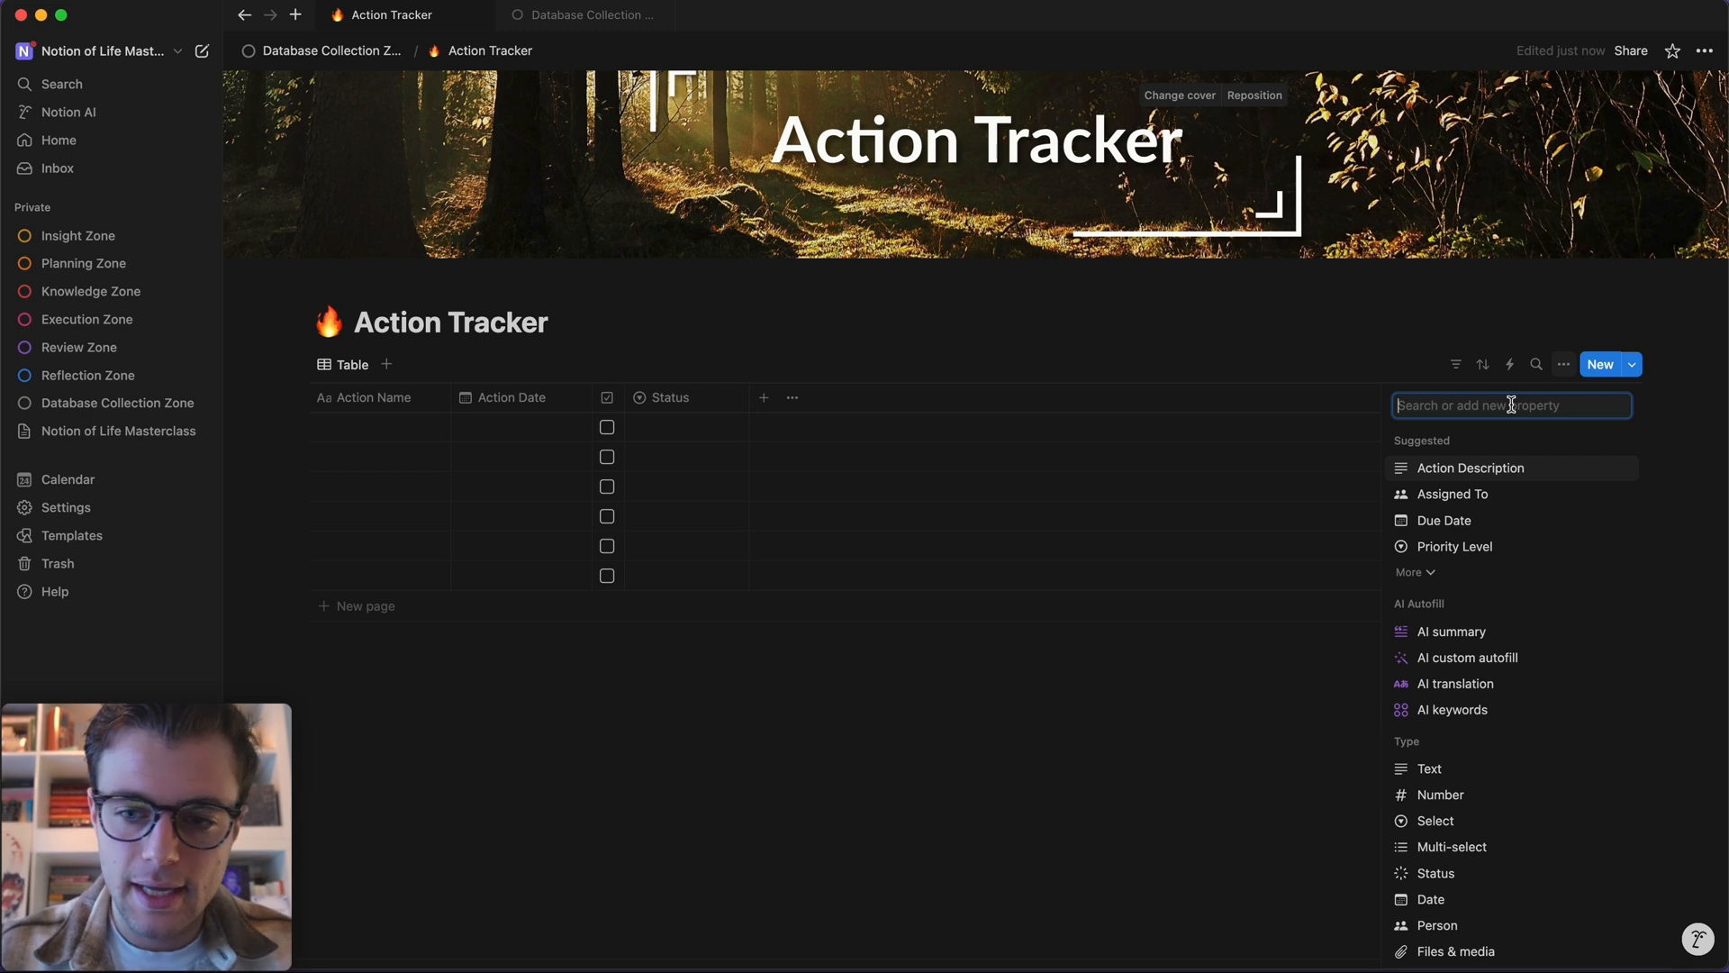
text(laste)
click(1492, 469)
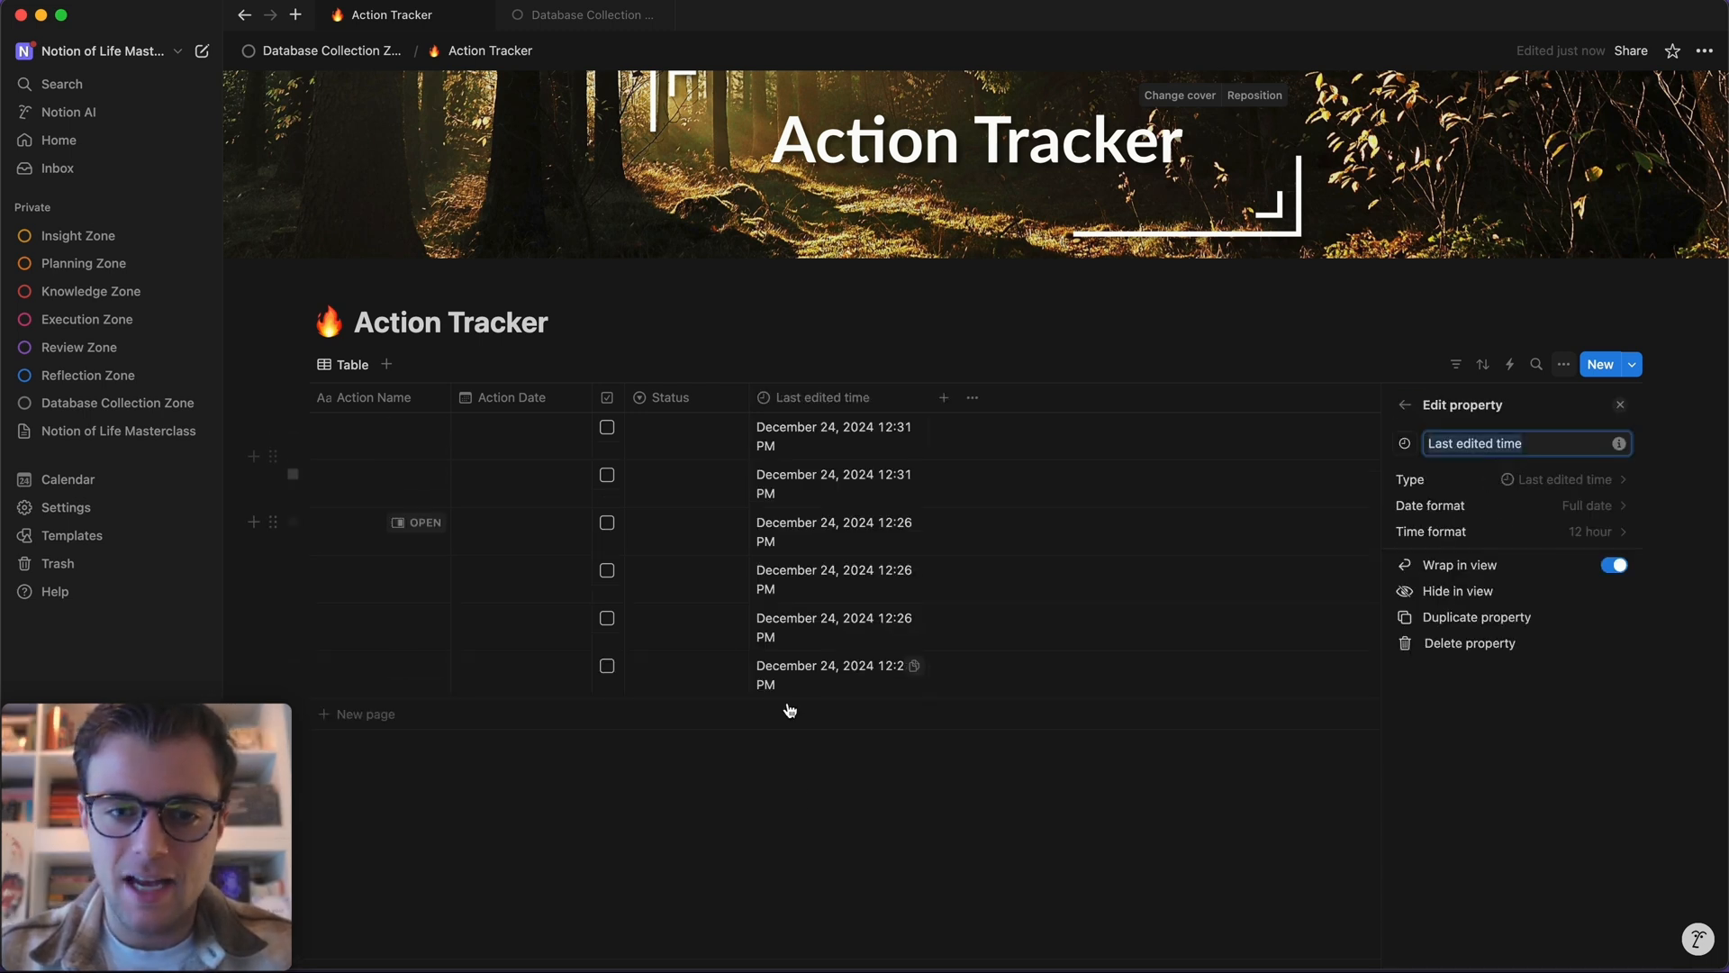
key(Escape)
drag(927, 397, 966, 393)
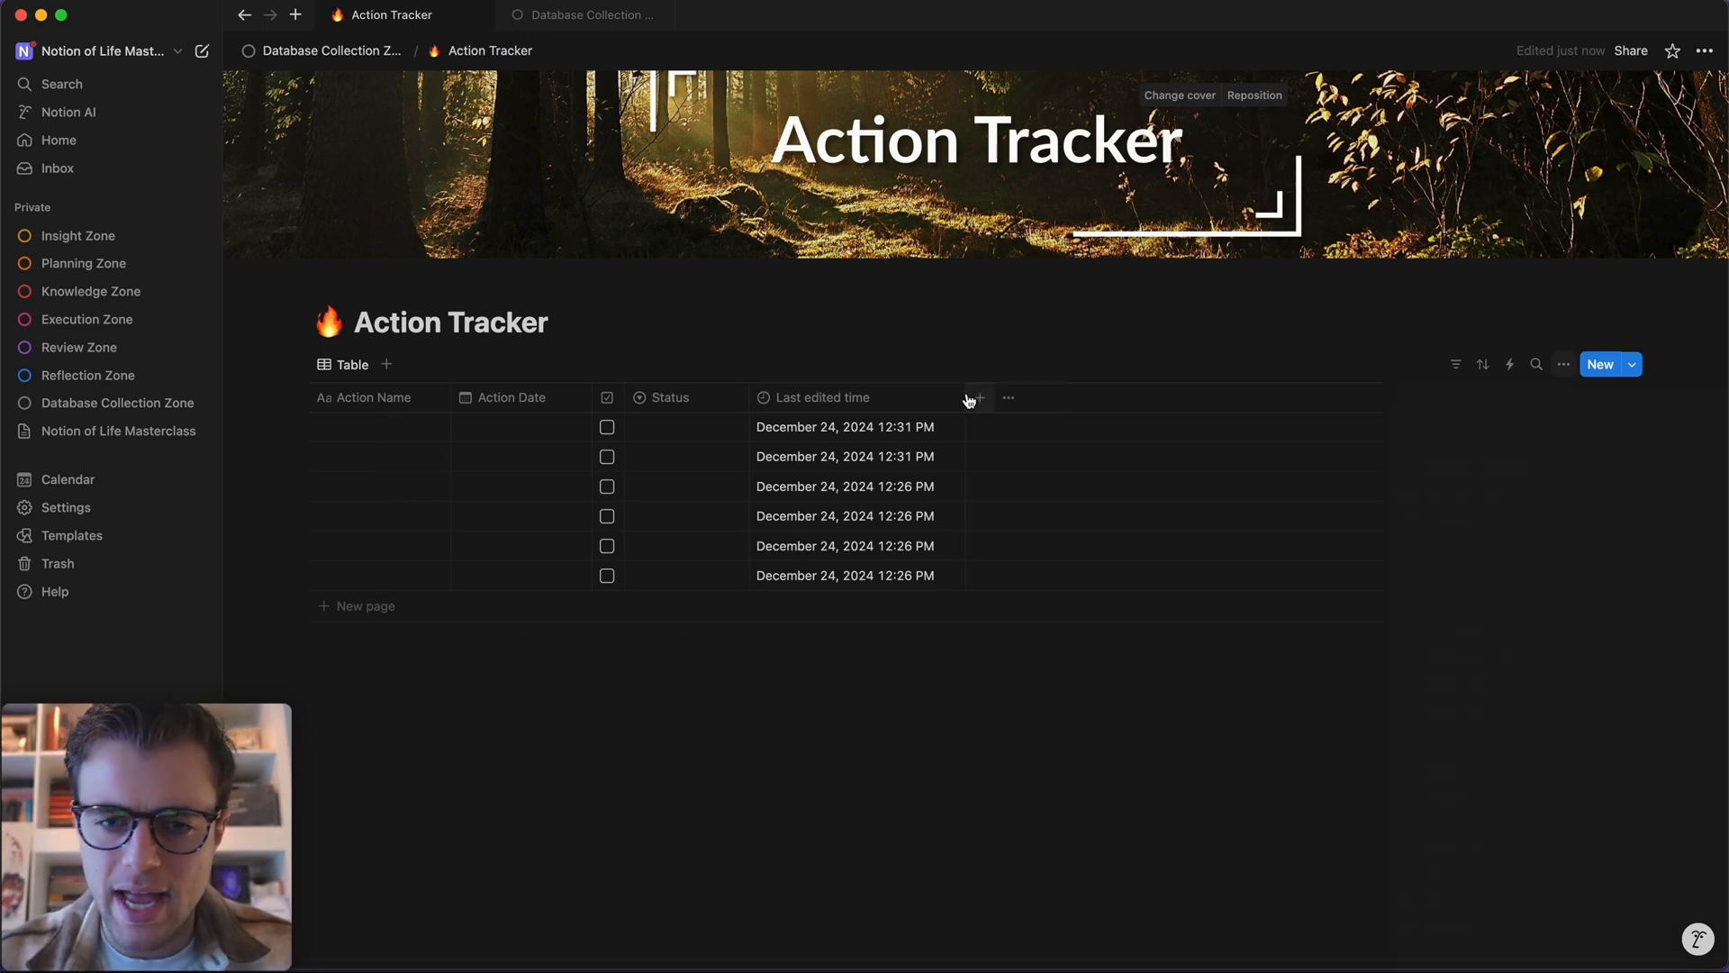
drag(964, 393, 912, 393)
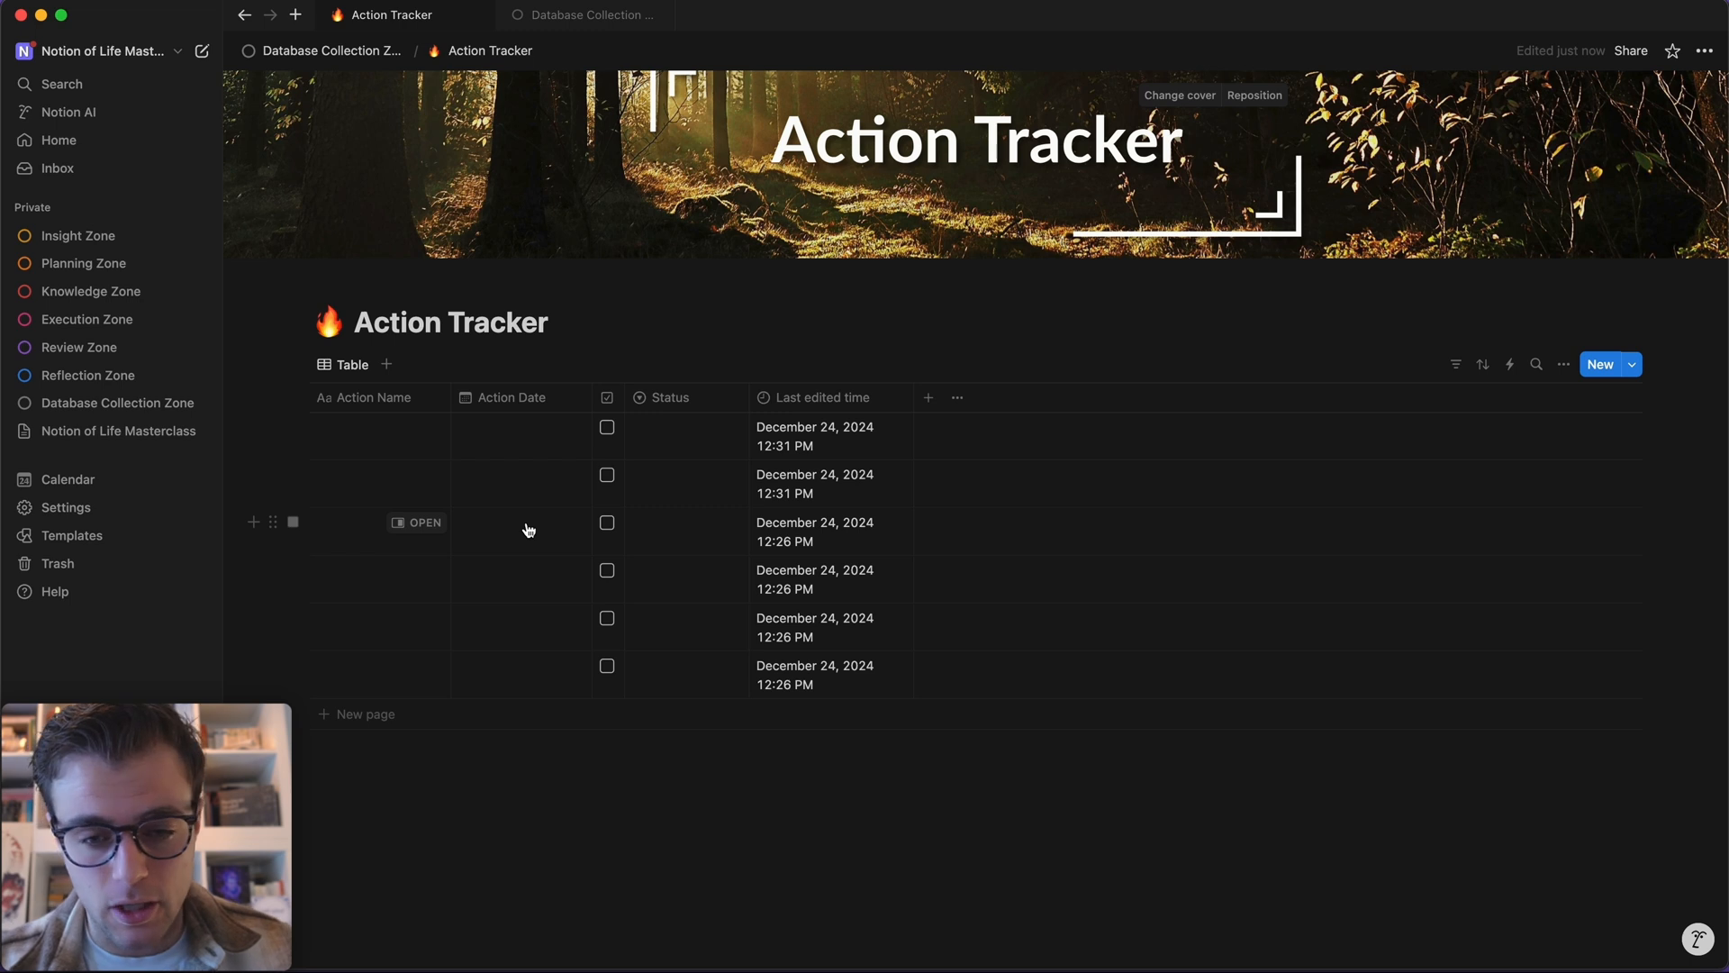
- Turn off wrapping for all columns in the Action Tracker table's layout
click(1562, 364)
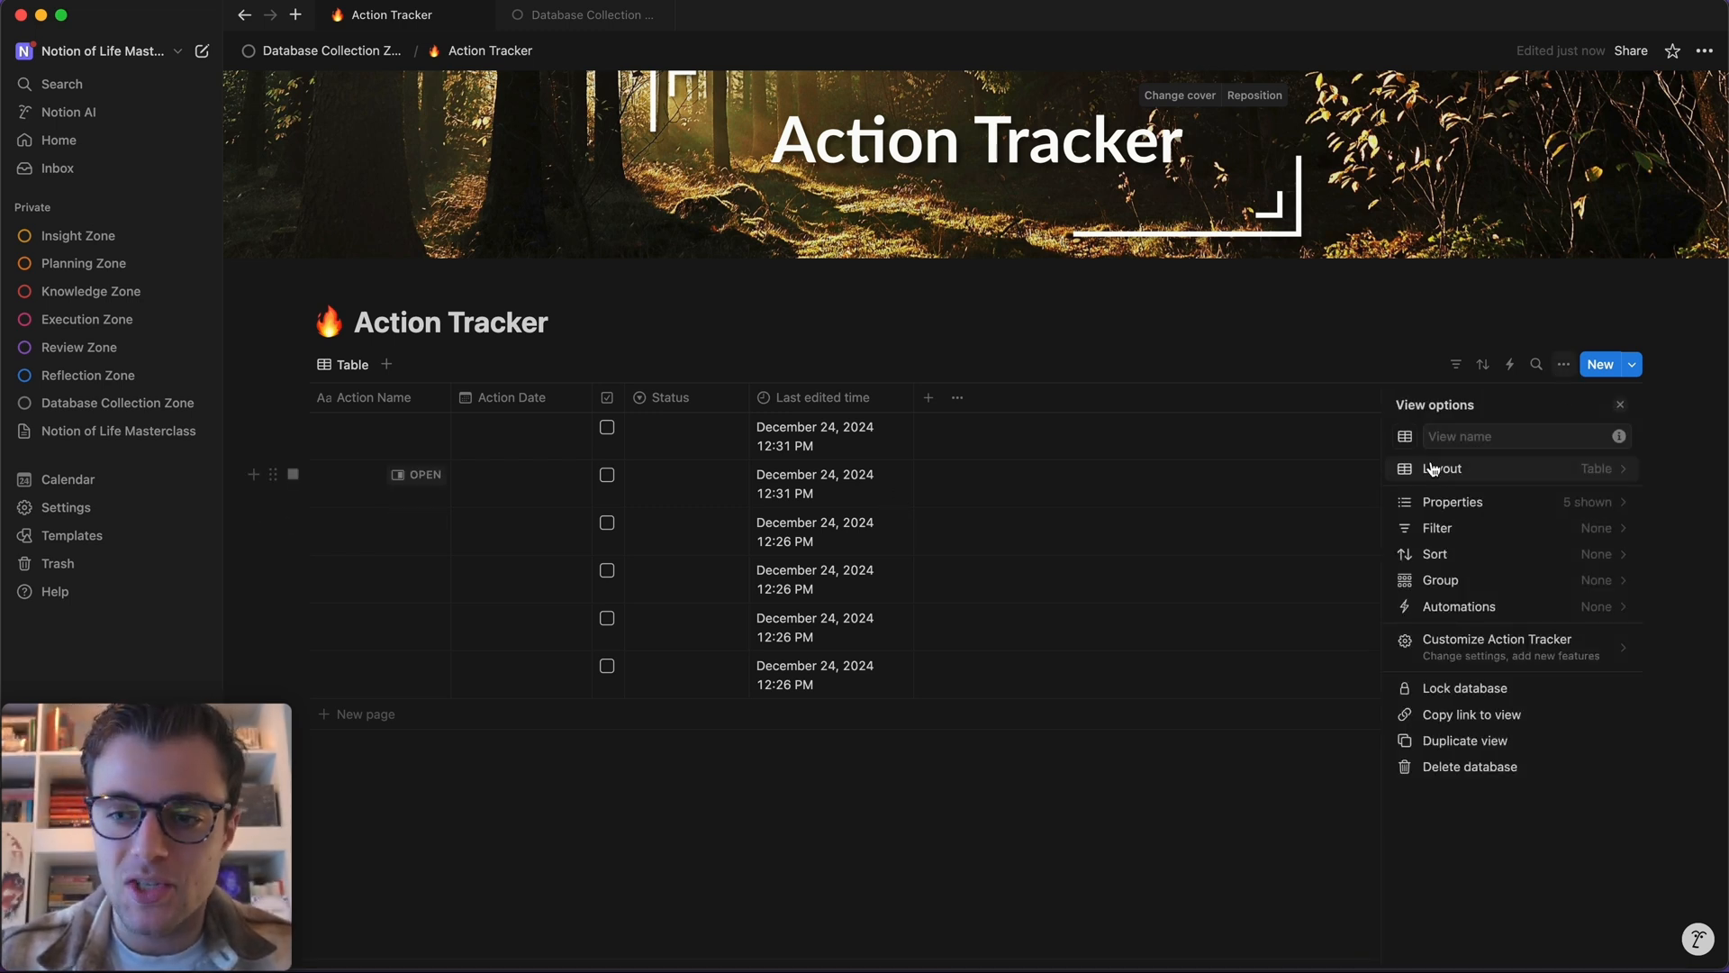
click(1498, 472)
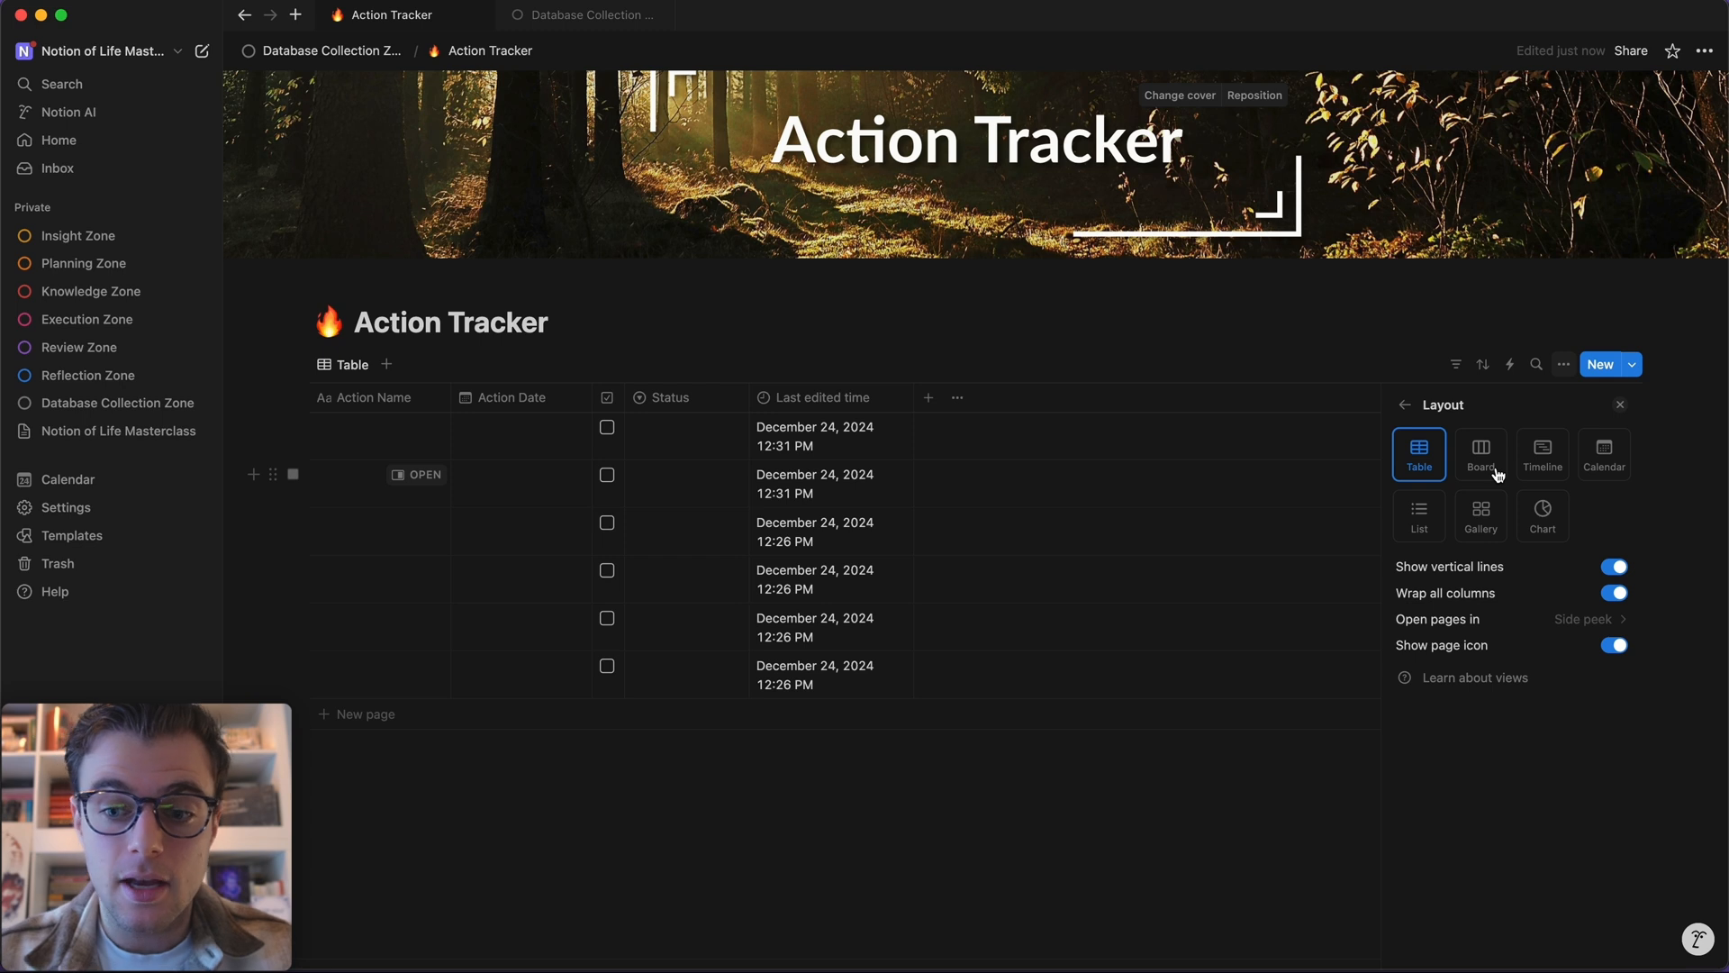
click(1620, 596)
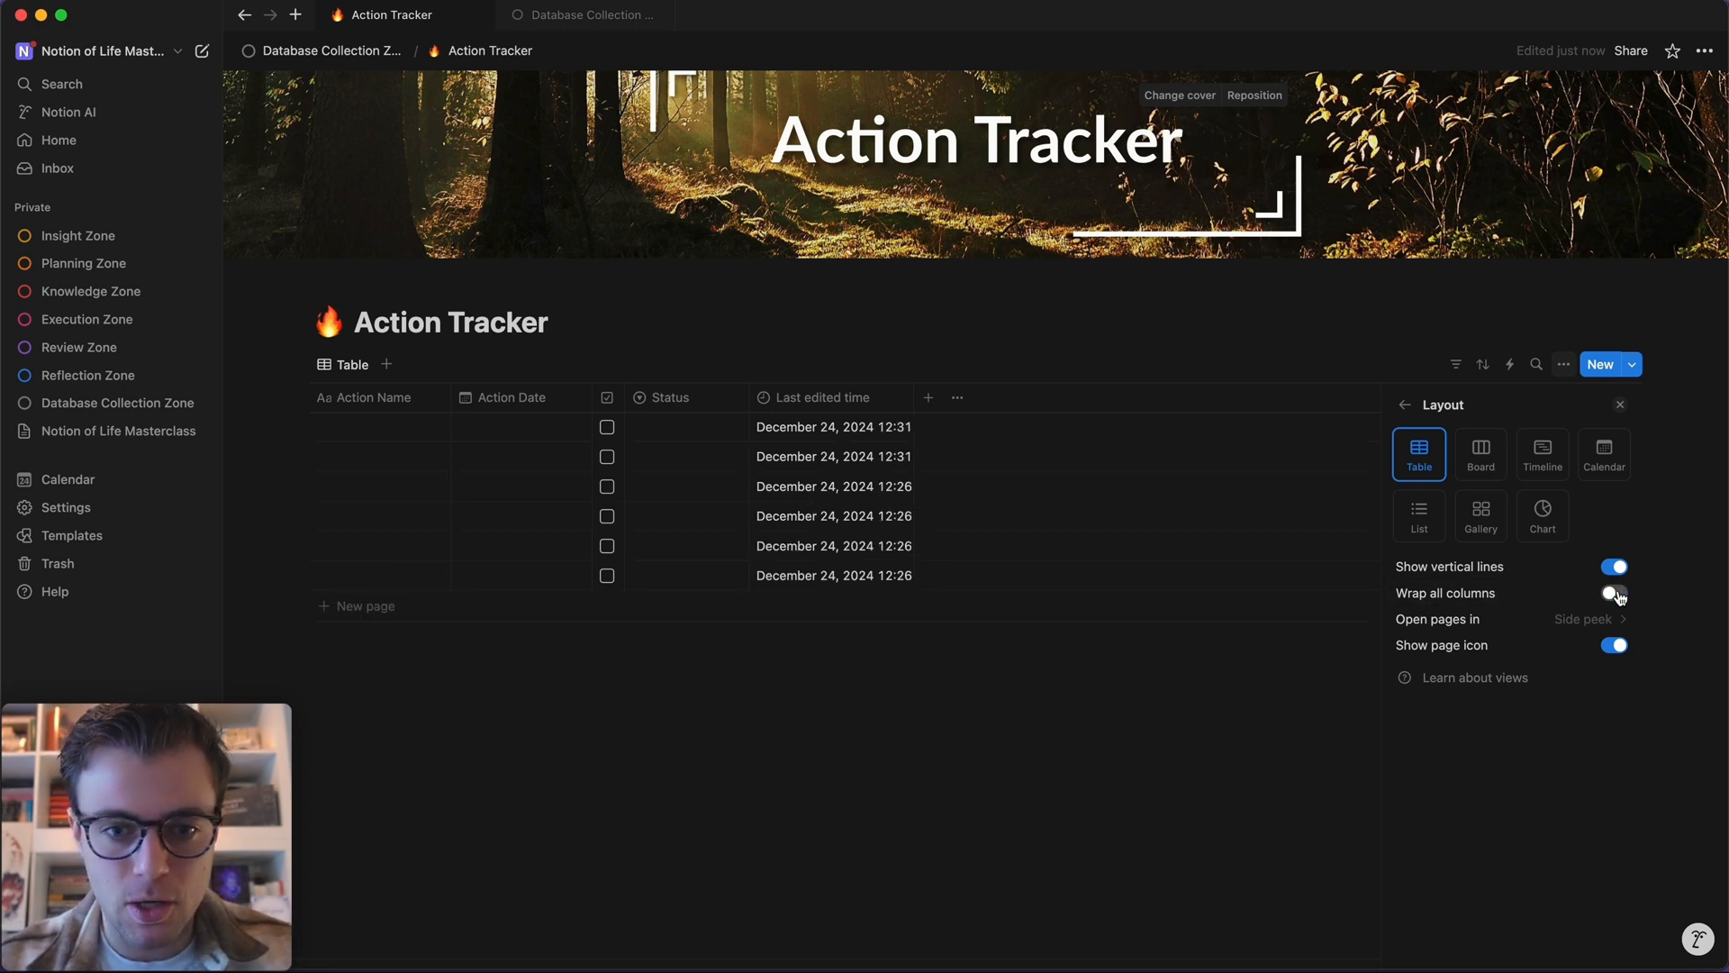
click(879, 687)
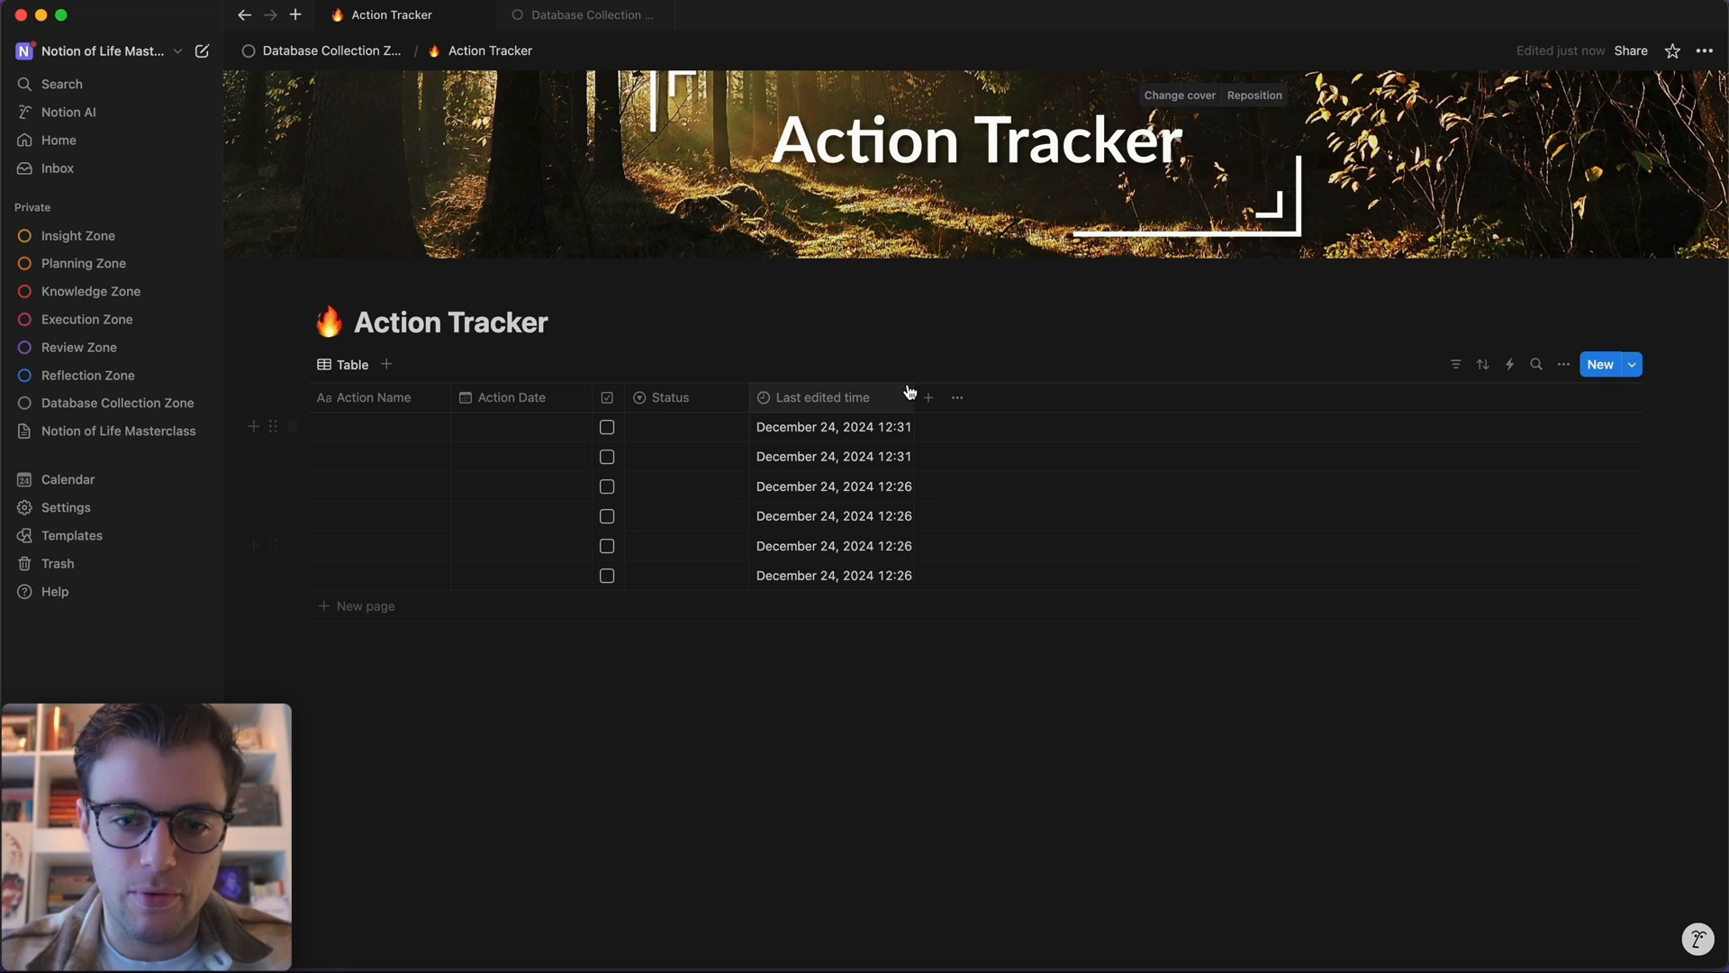
- Widen the Last edited time column so each date and time fits on one line
drag(915, 397, 839, 397)
drag(697, 407, 983, 423)
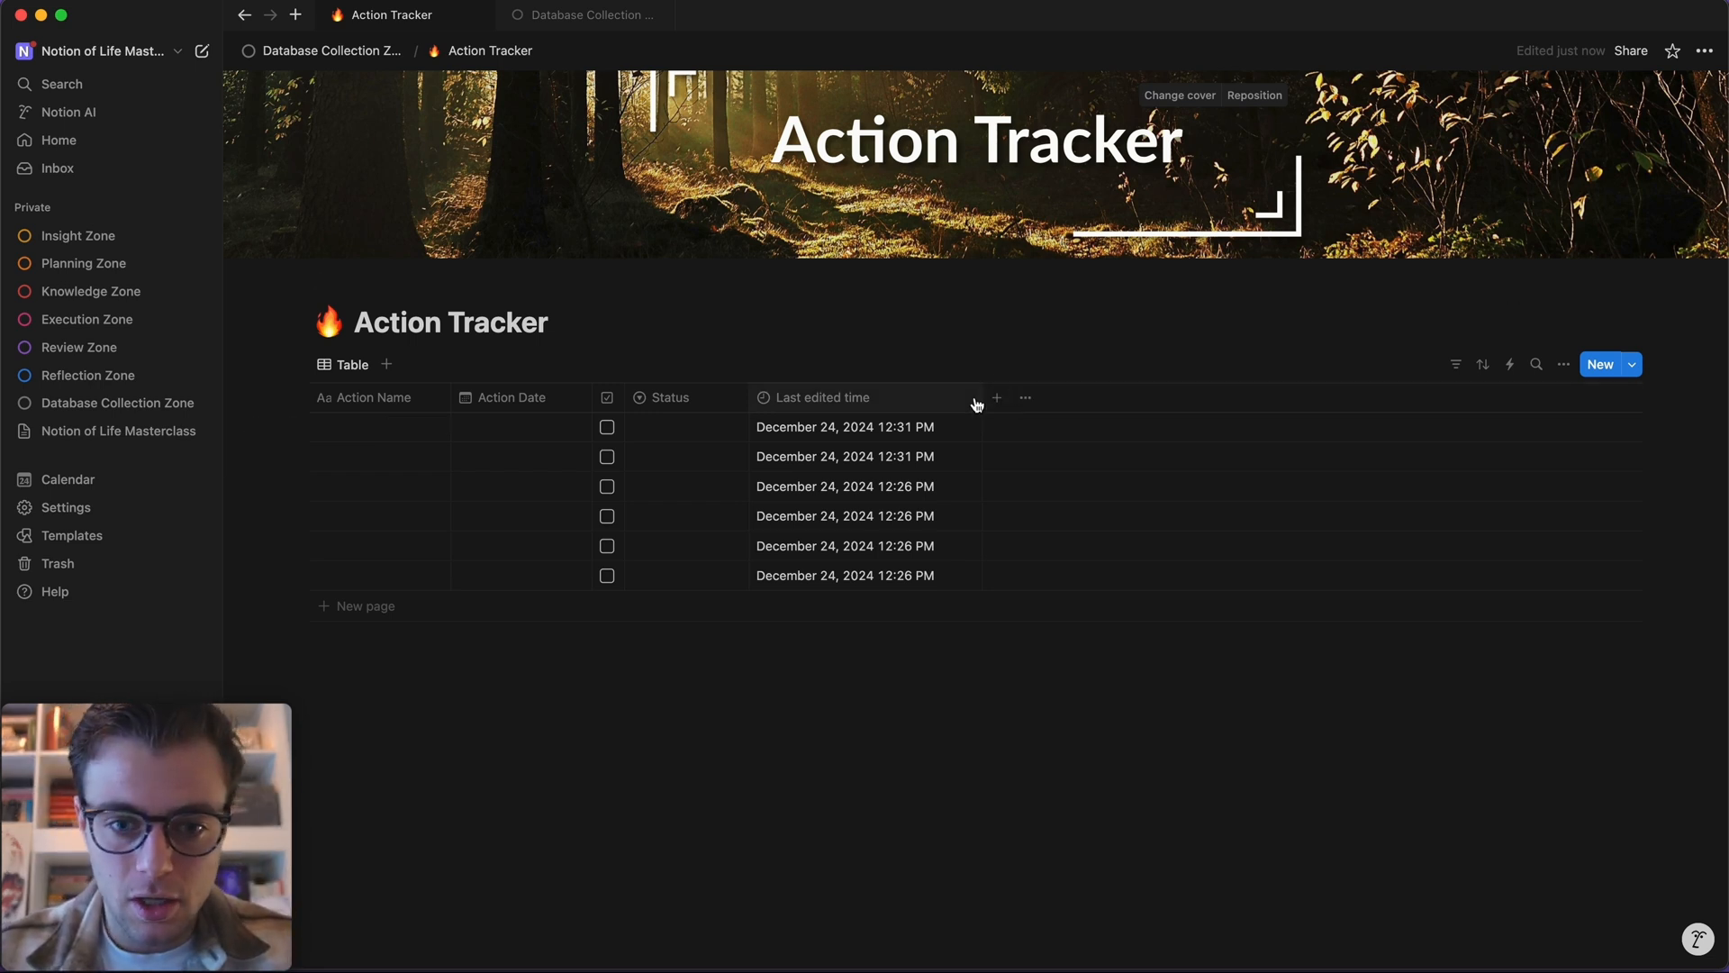
mouse_move(982, 397)
mouse_down()
mouse_move(880, 394)
mouse_move(1010, 400)
mouse_up()
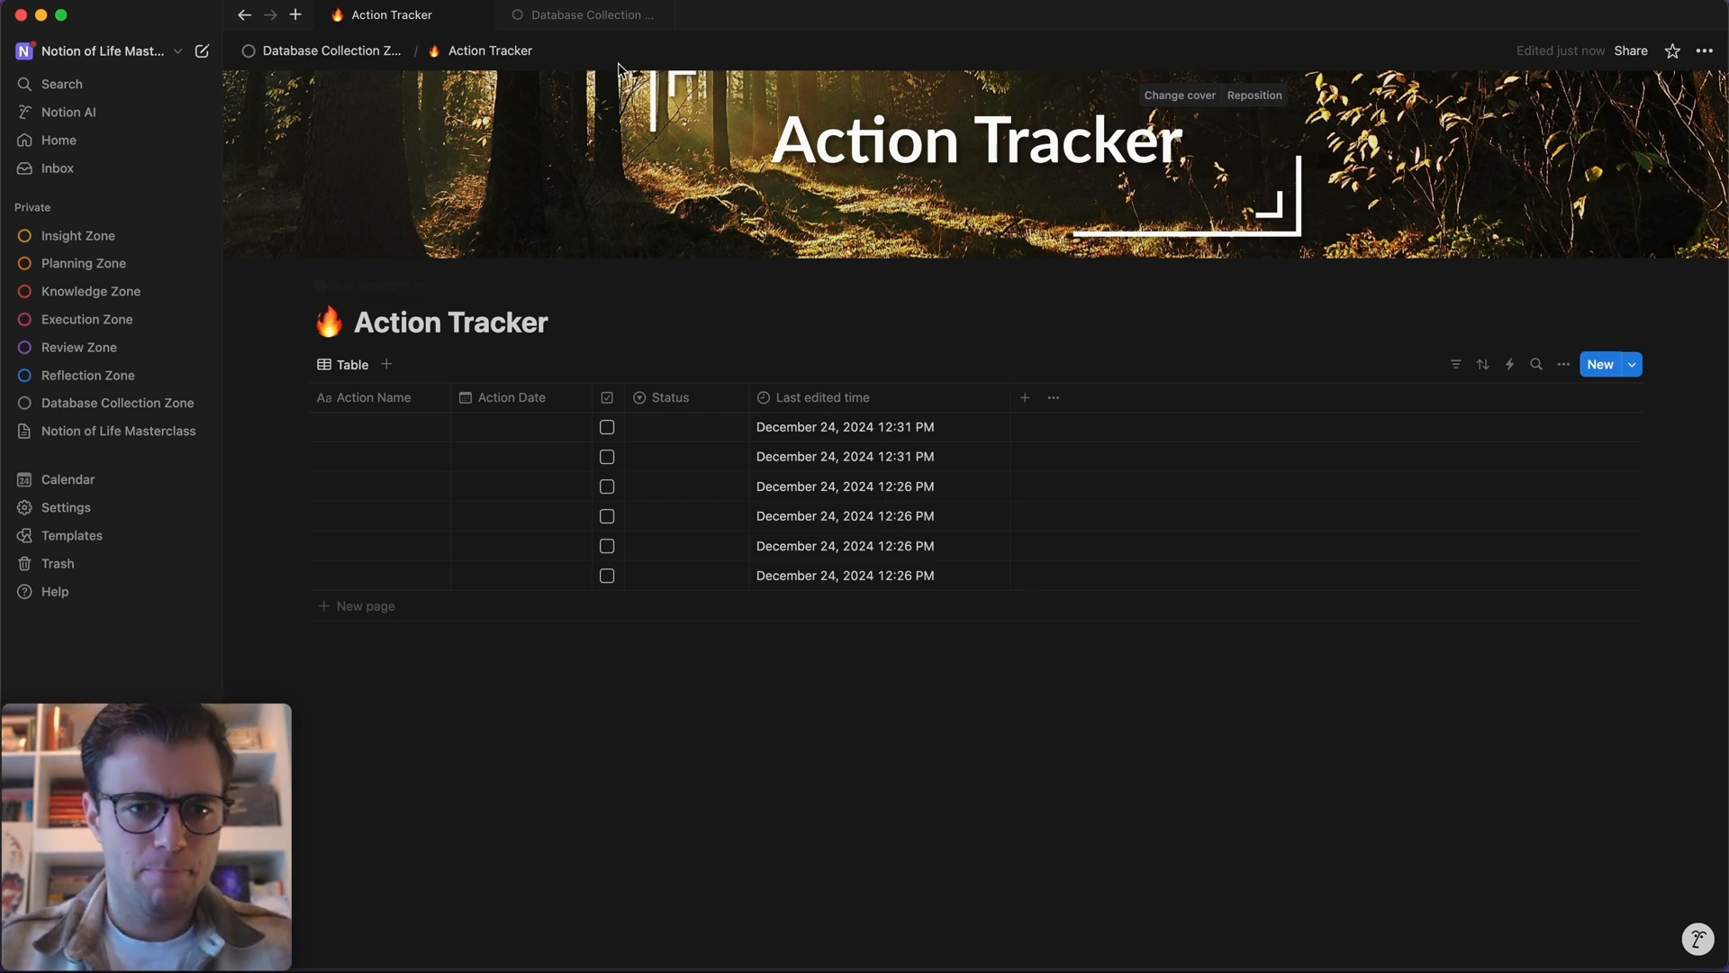
- On the Notion of Life Masterclass page, tick off "Rows & Columns in databases" and "Property types" under The Action Tracker
click(95, 432)
scroll(674, 397, down, 4)
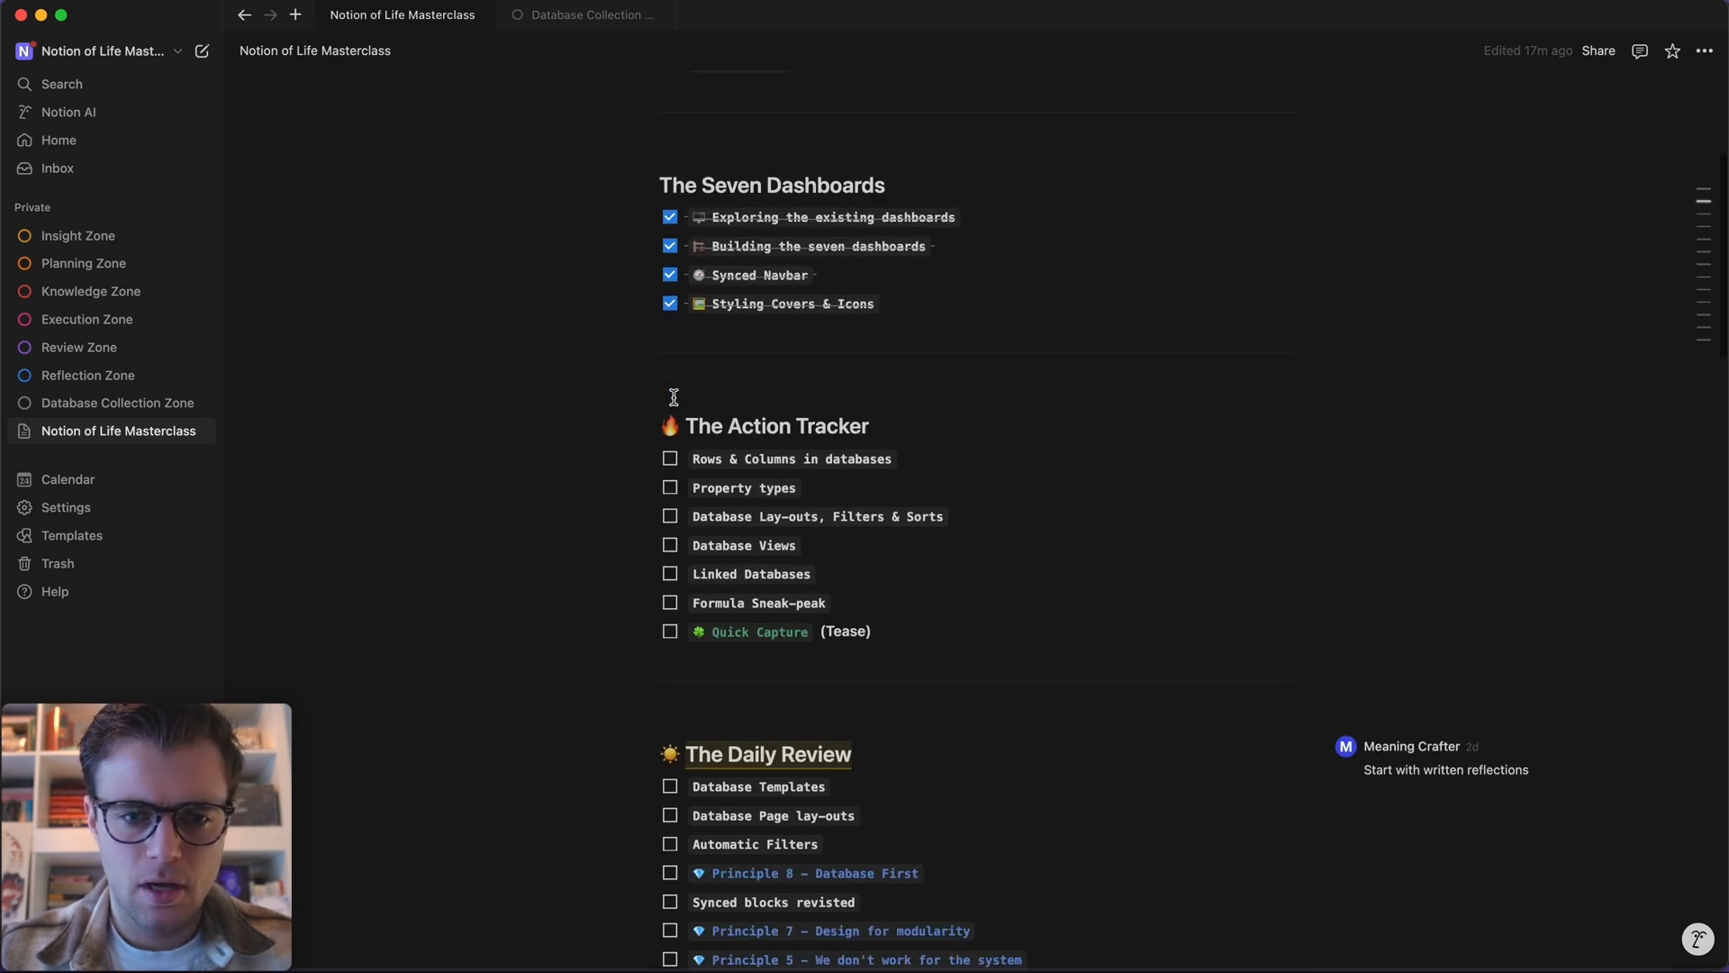
click(670, 460)
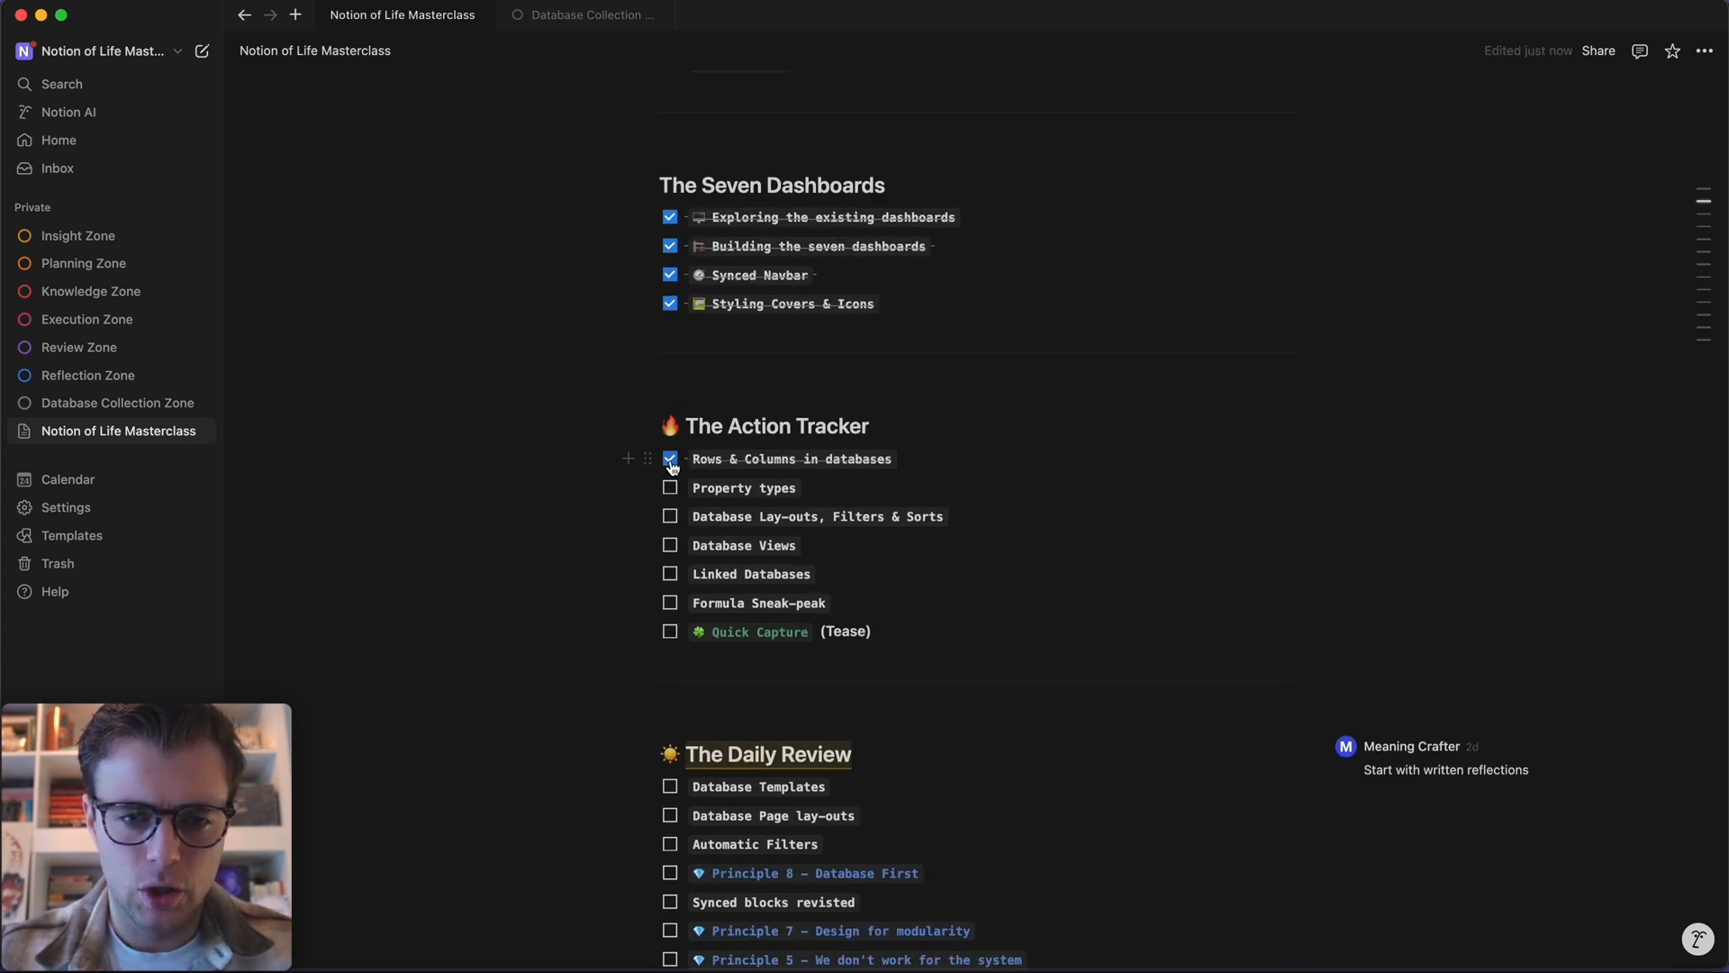
click(671, 489)
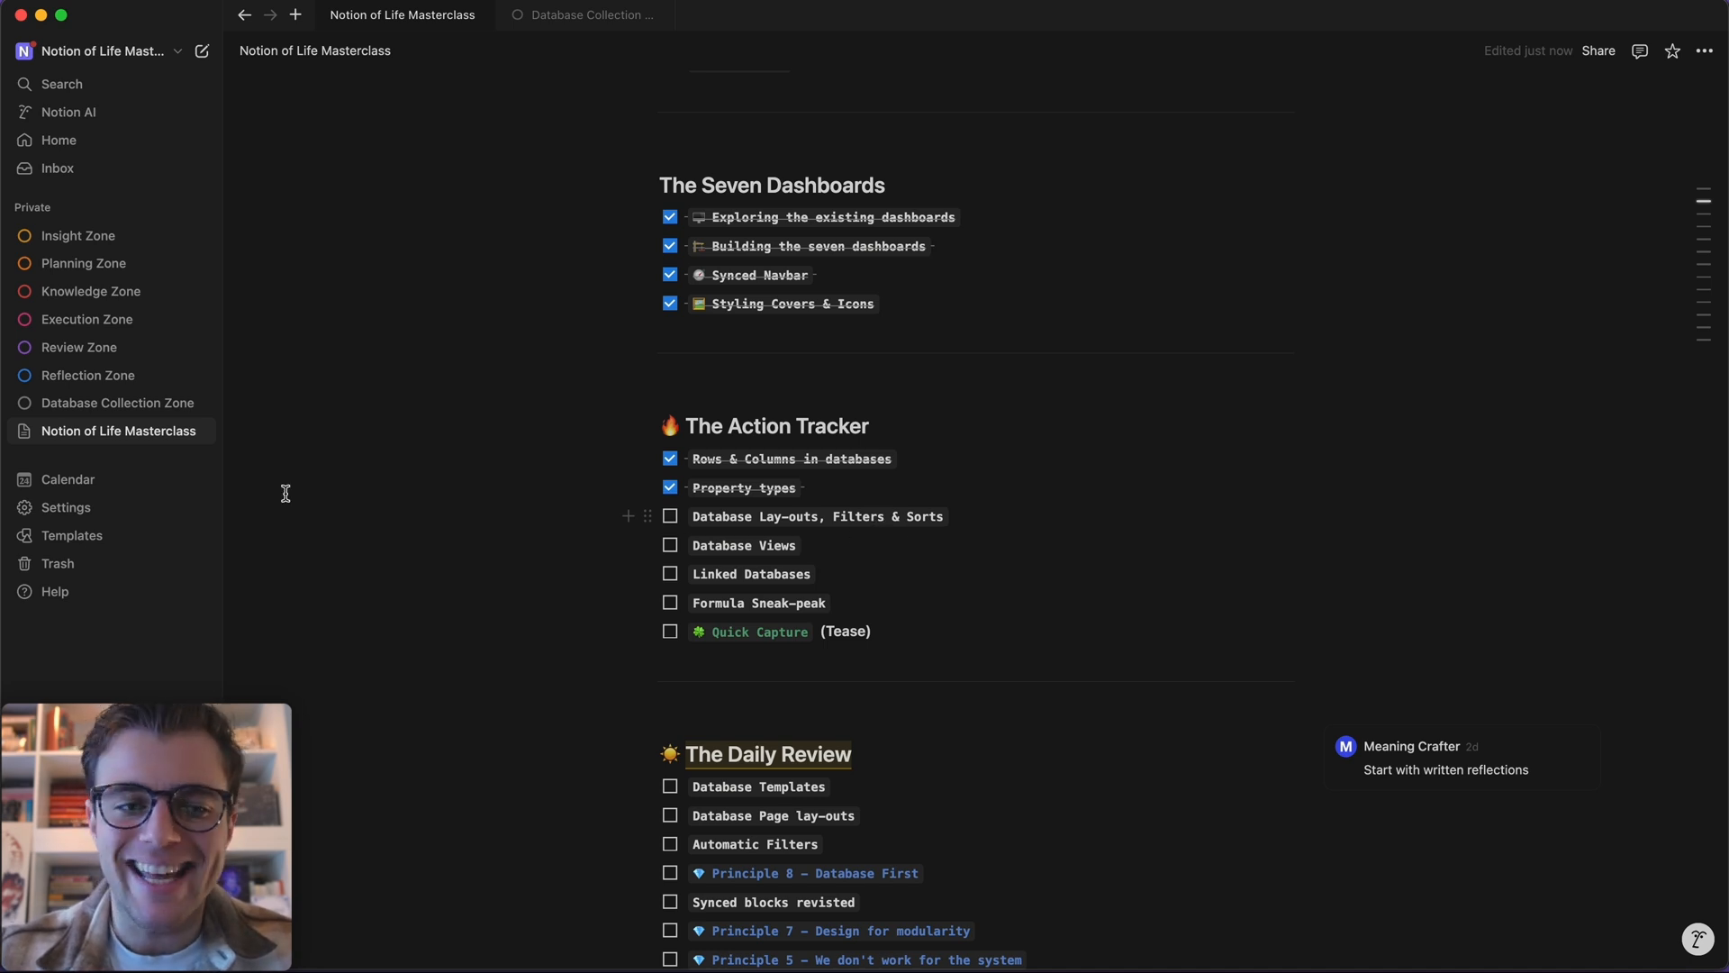
- On the Database Collection Zone page, add a Heading 1 "Execution Databases" directly above the Action Tracker link, with a blank line above it
click(94, 407)
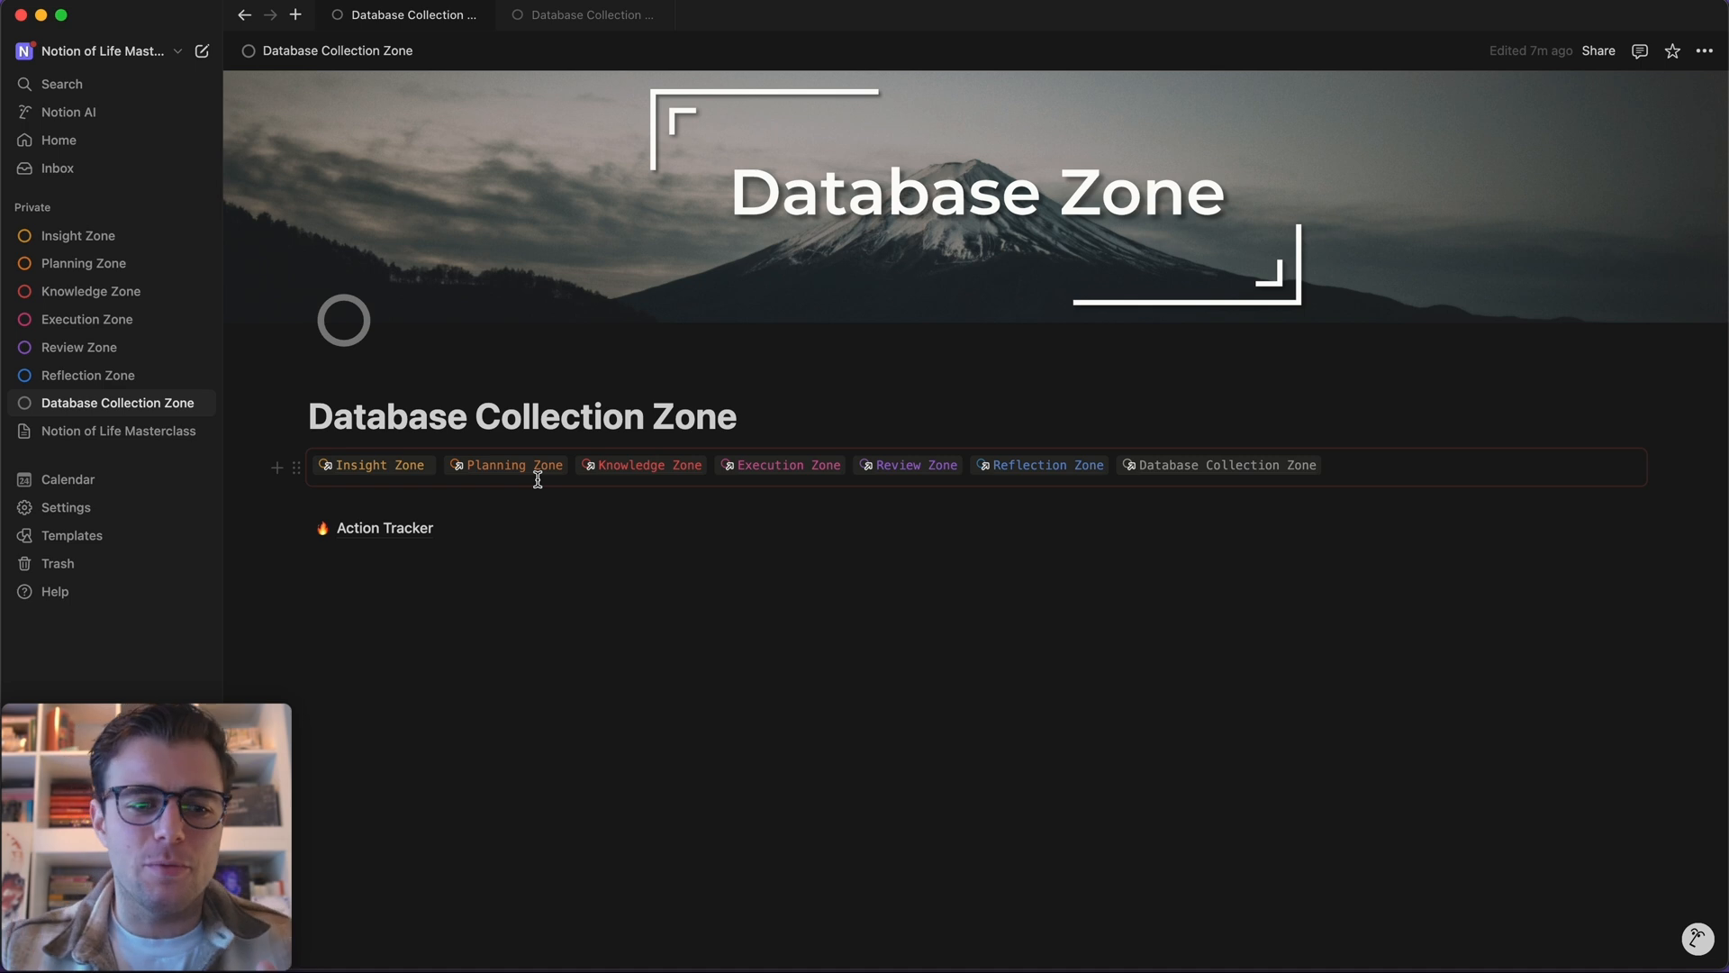
click(342, 571)
drag(301, 556, 327, 505)
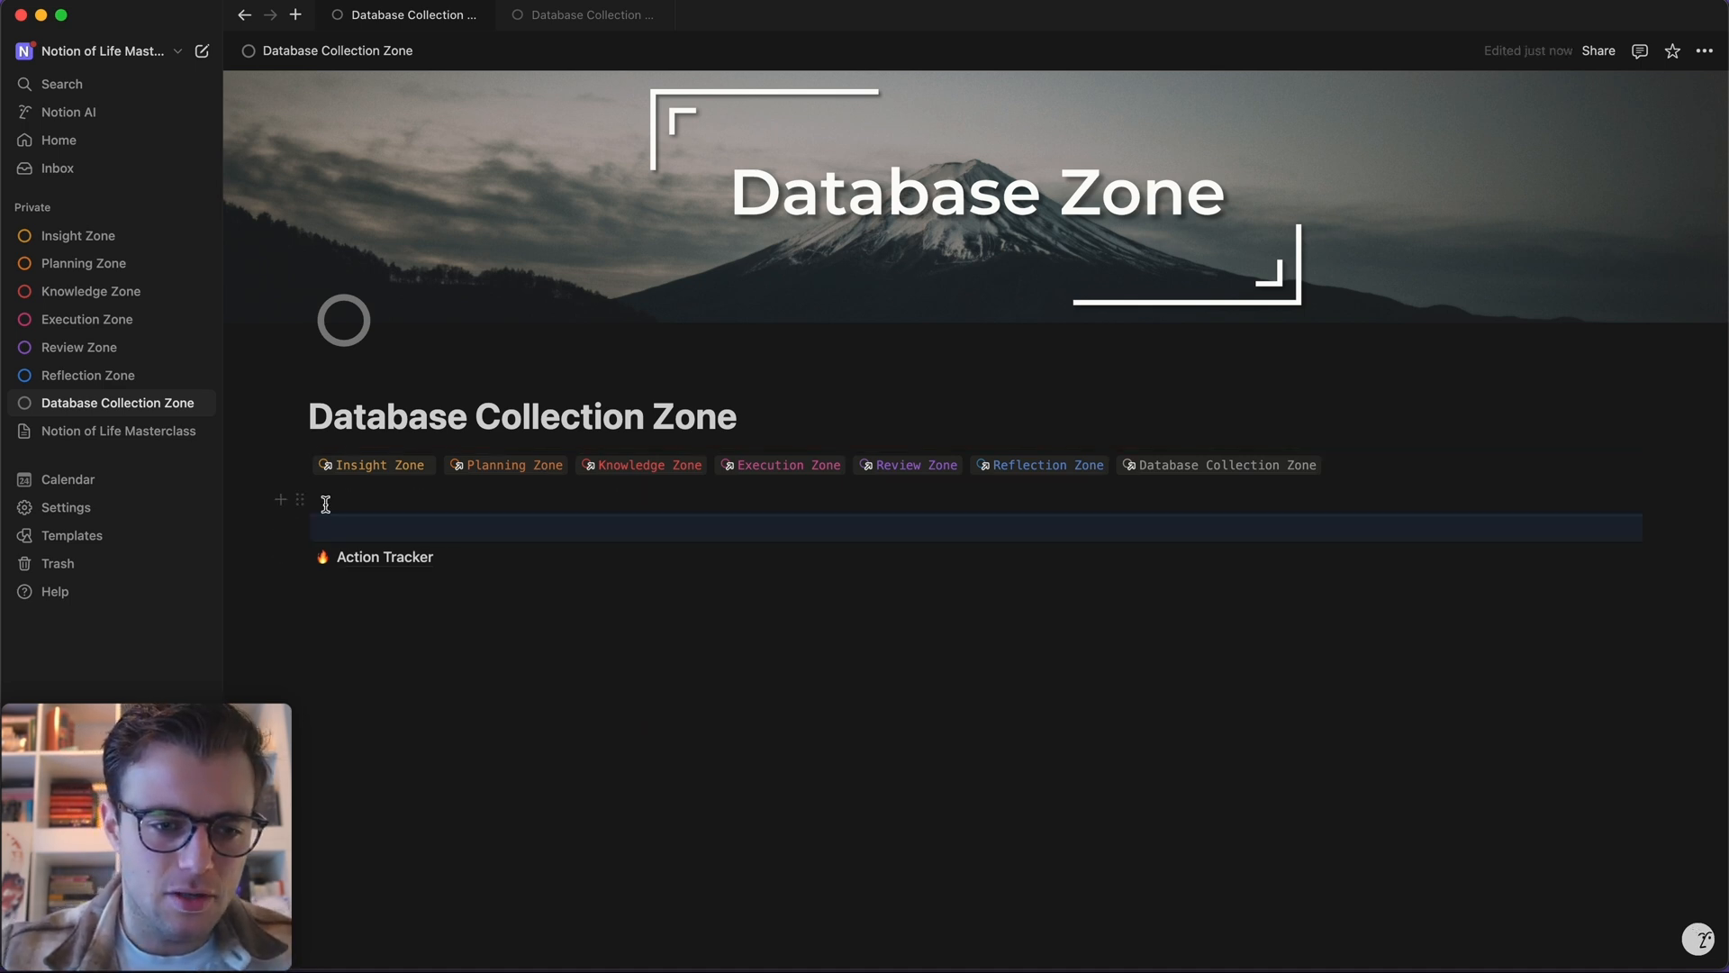
click(343, 518)
text(/h1)
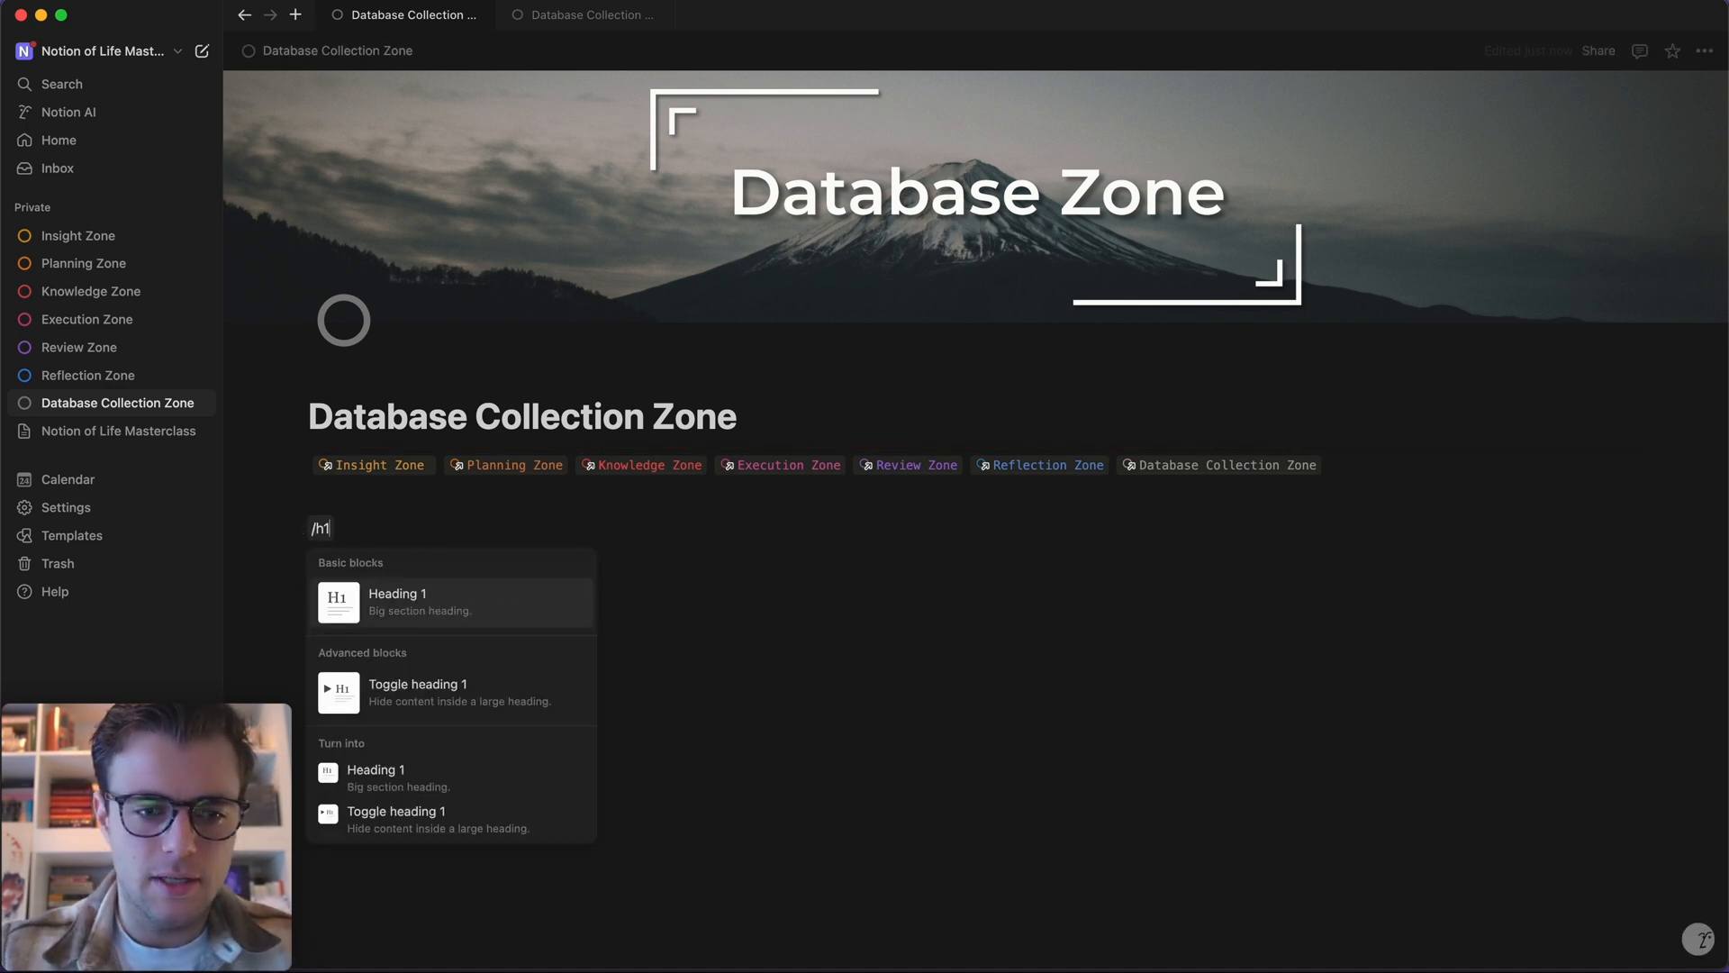
key(Return)
text(Execution Da)
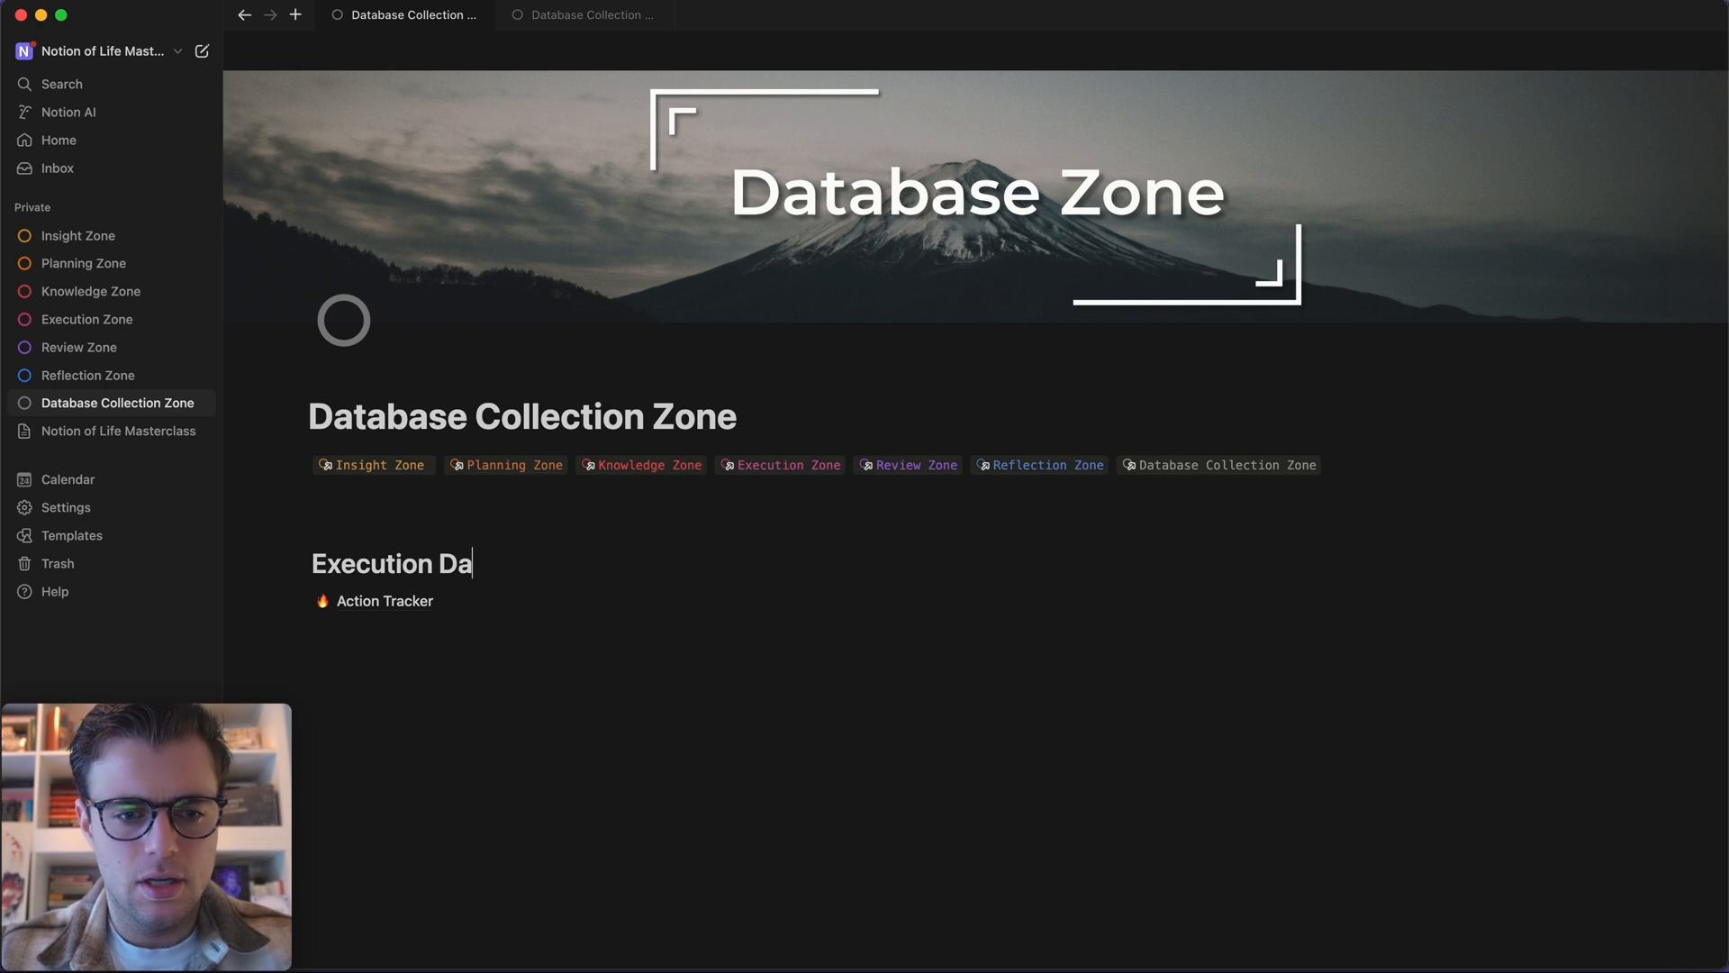
text(tabases)
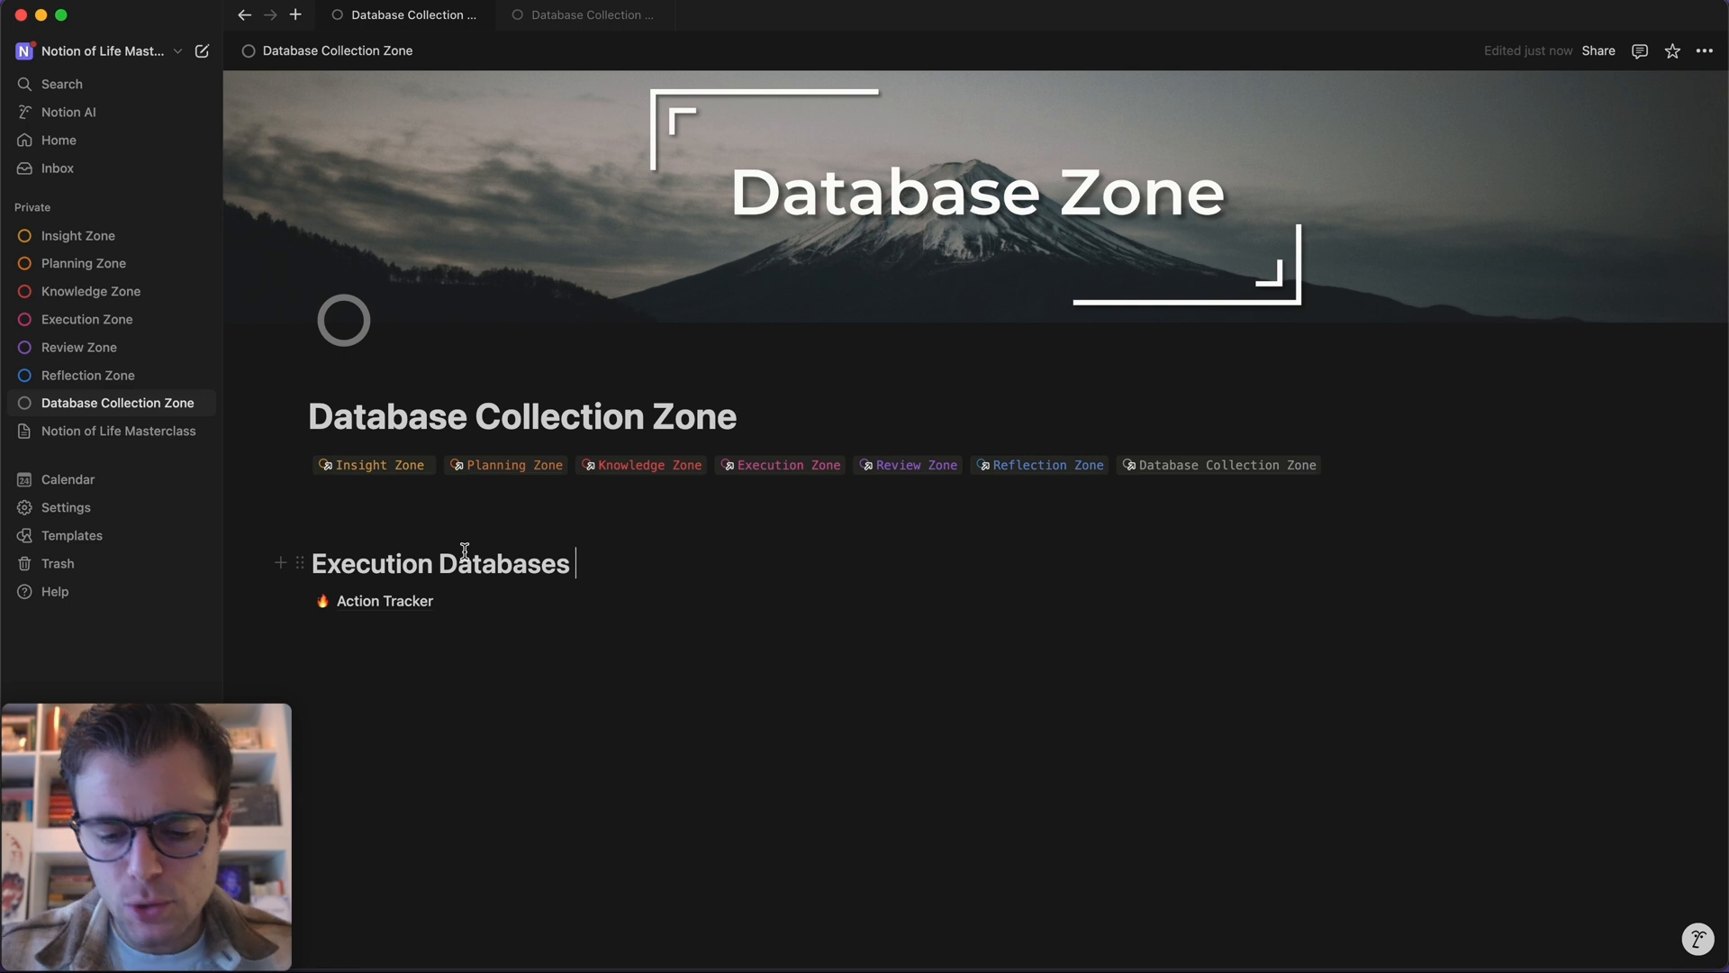
- Turn the "Execution Databases" heading on the Database Collection Zone page into a Heading 2
text(/tru)
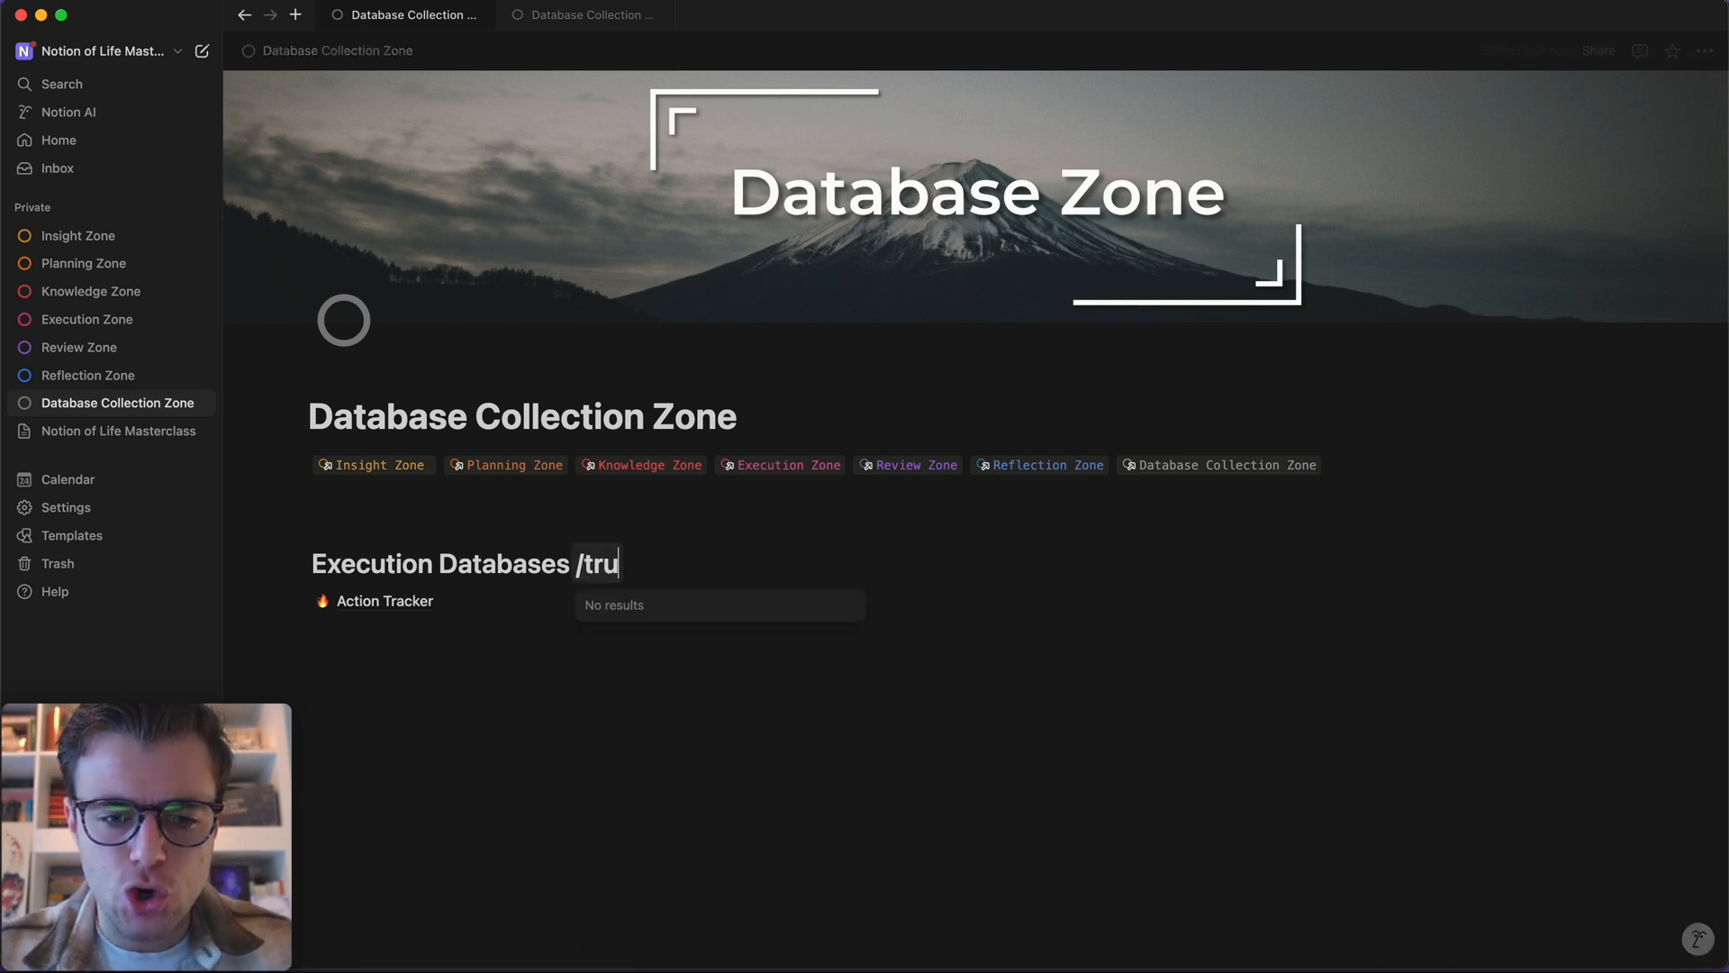
key(BackSpace)
key(BackSpace)
text(urn)
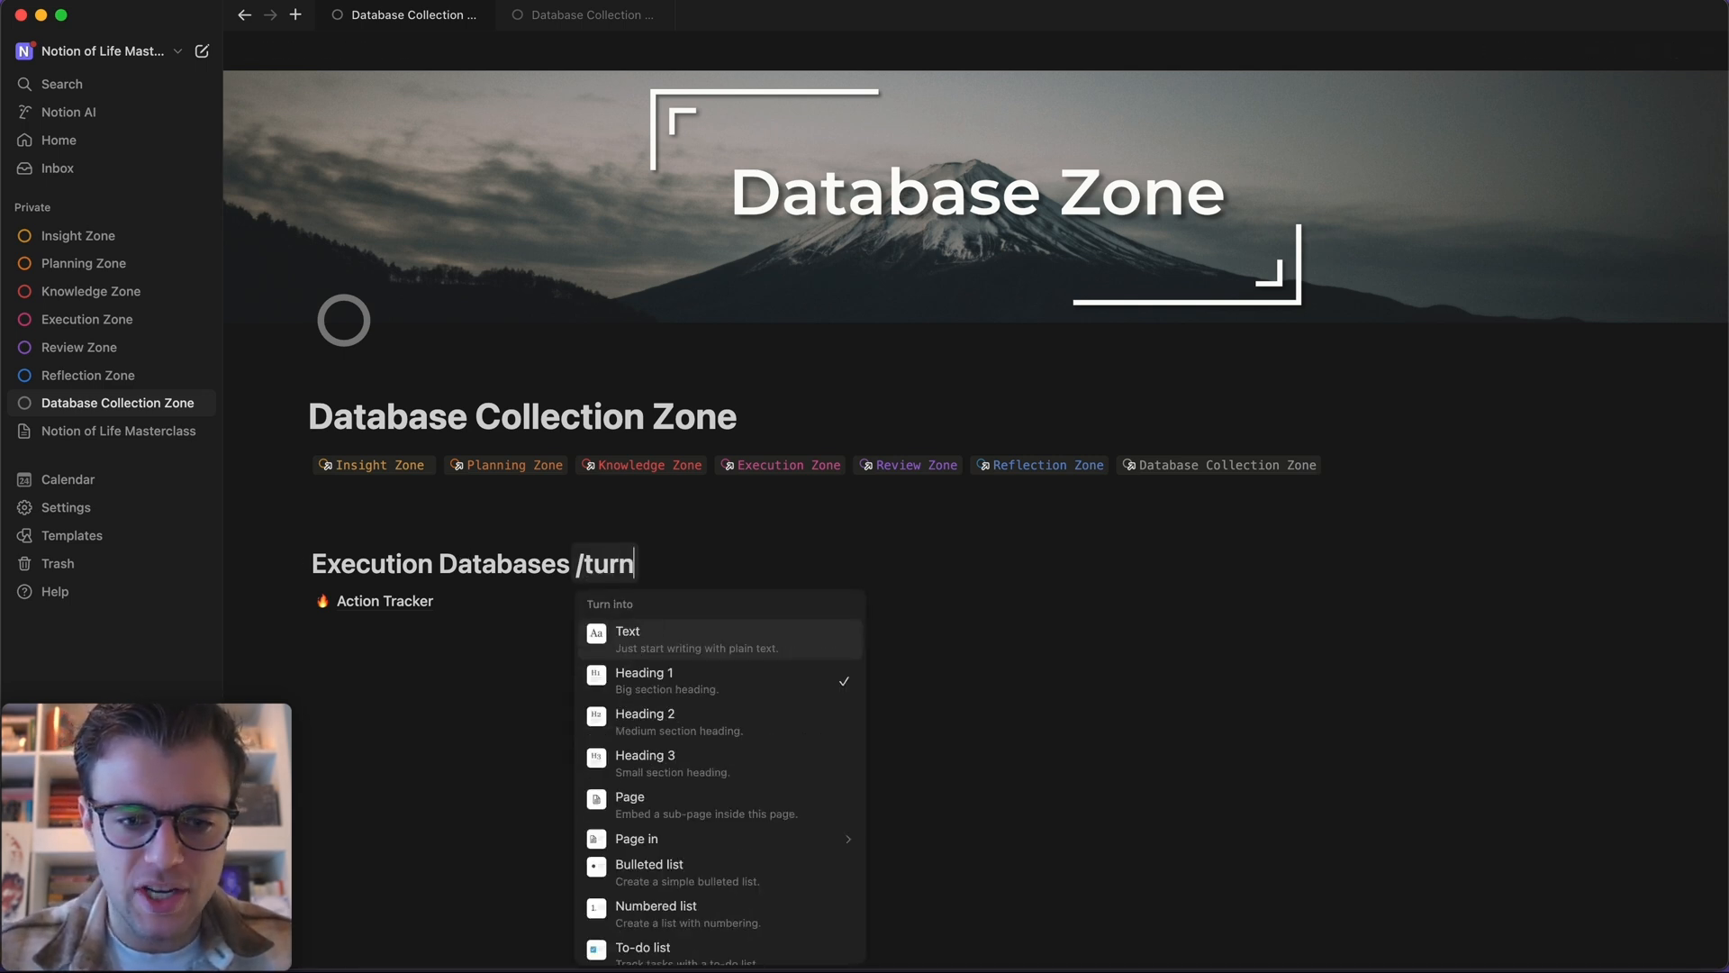
text(h)
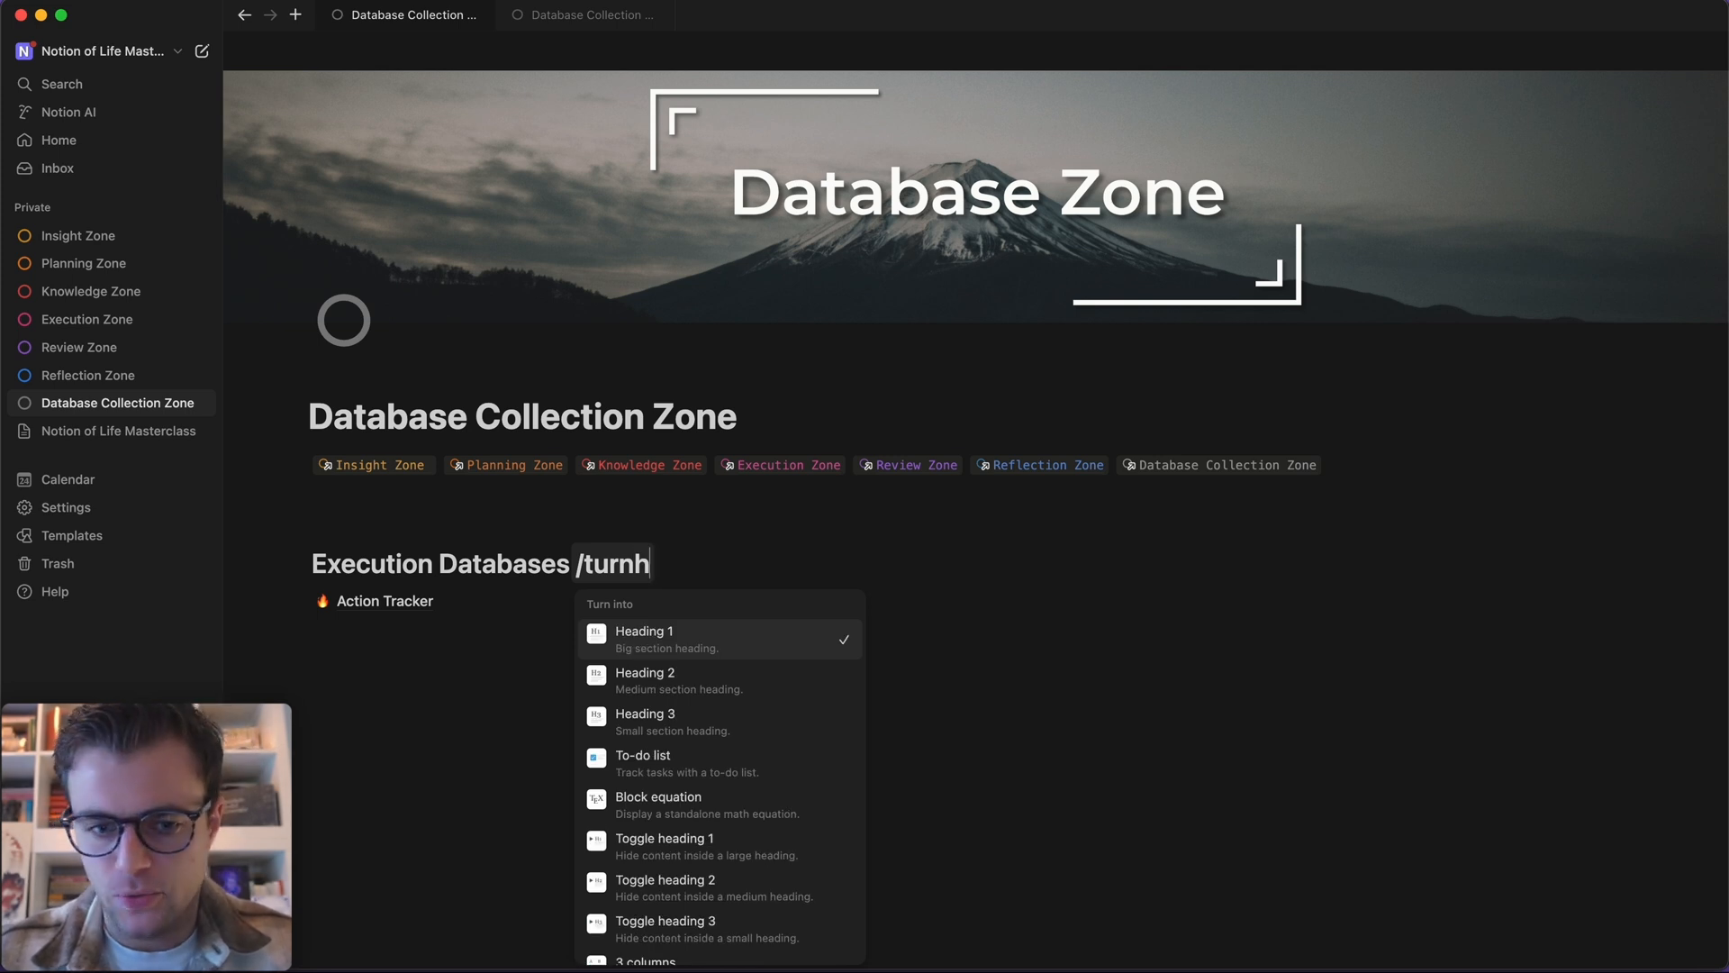
text(2)
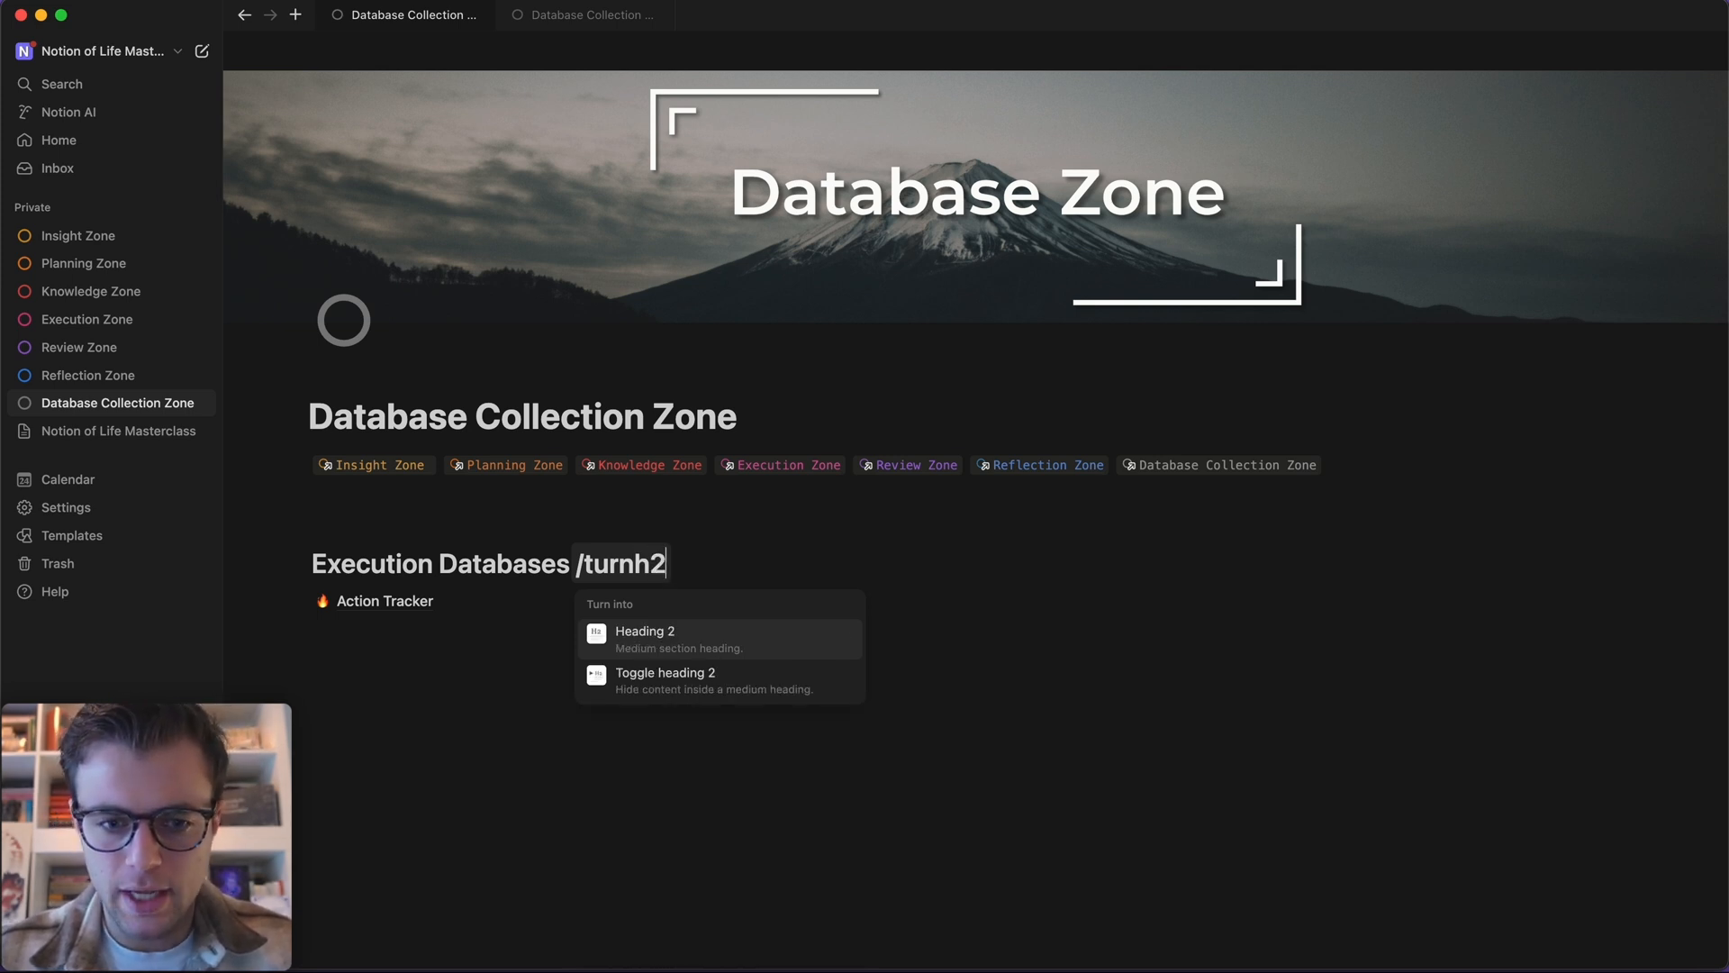
key(Return)
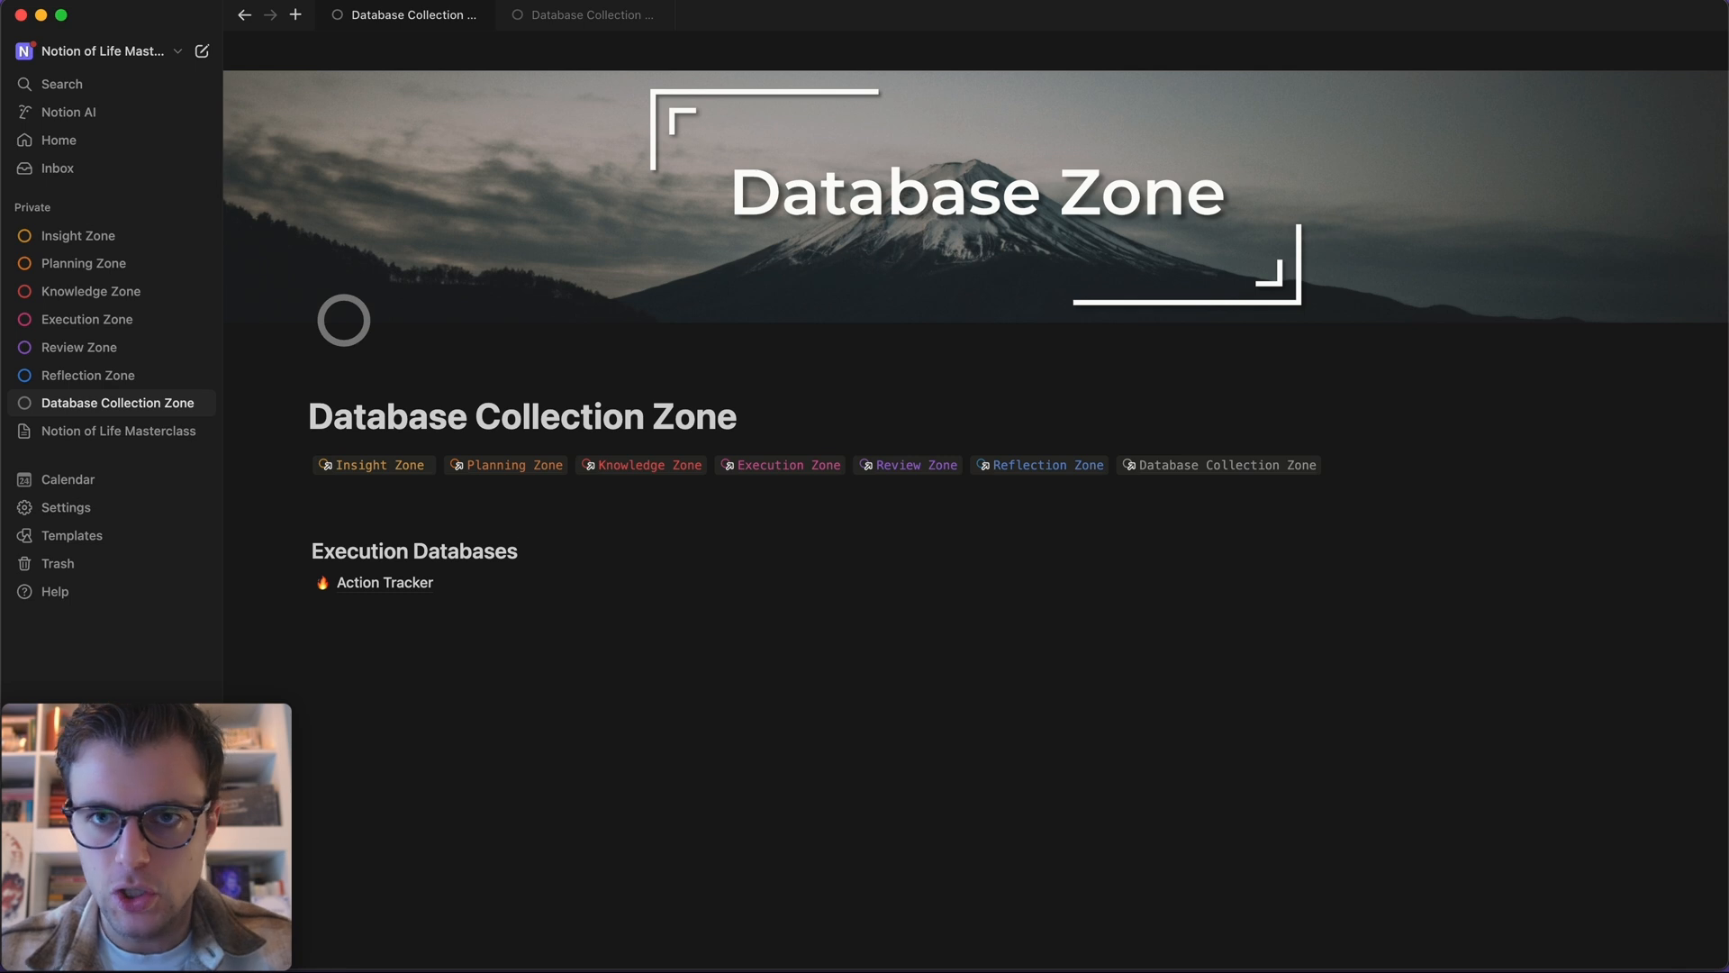
mouse_move(641, 599)
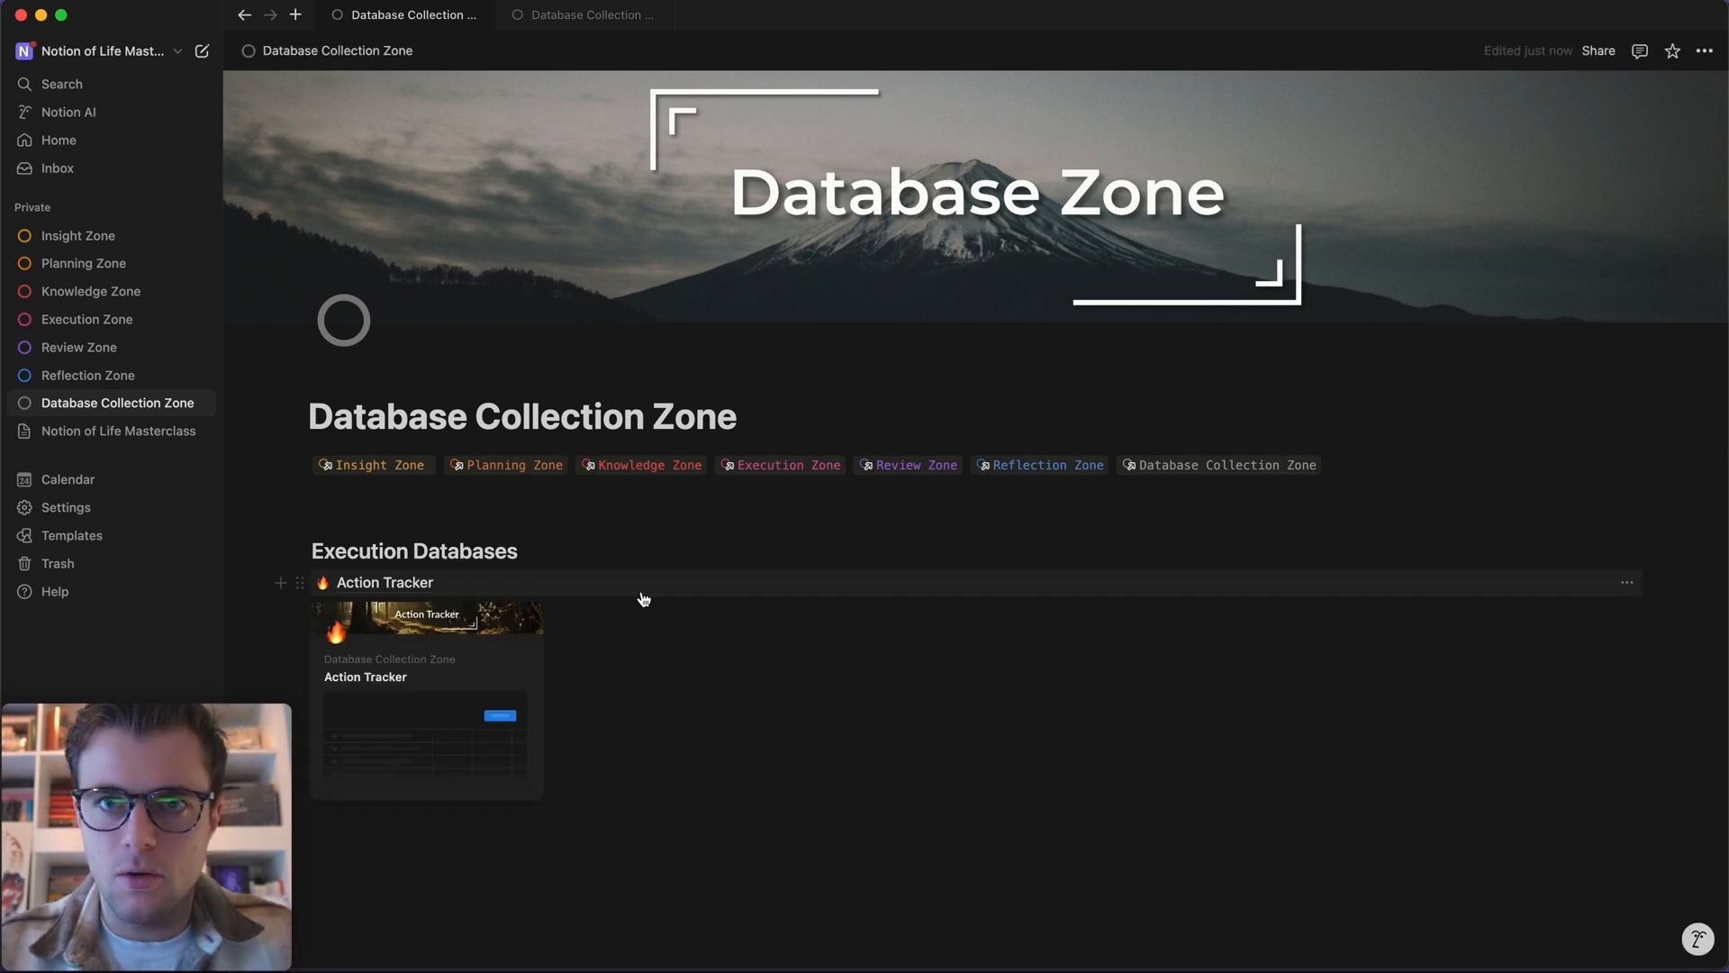
click(815, 818)
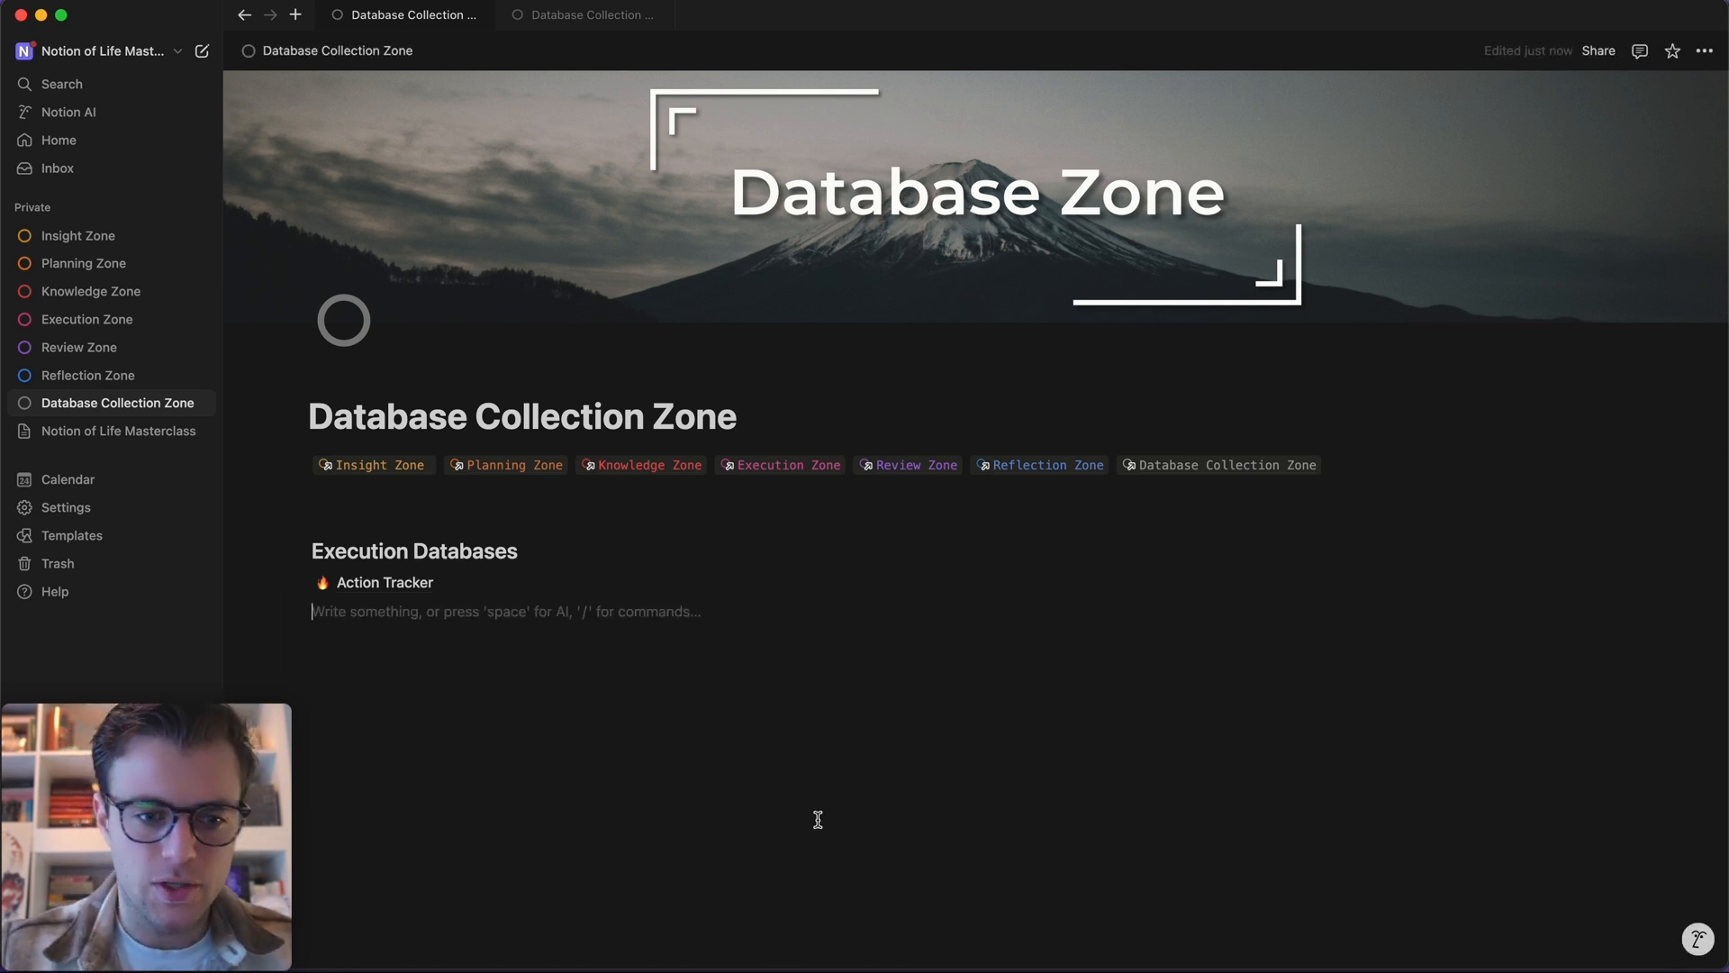
- In the Action Tracker database, widen the Action Name column and fill all six rows with the name "Action item 1"
click(417, 591)
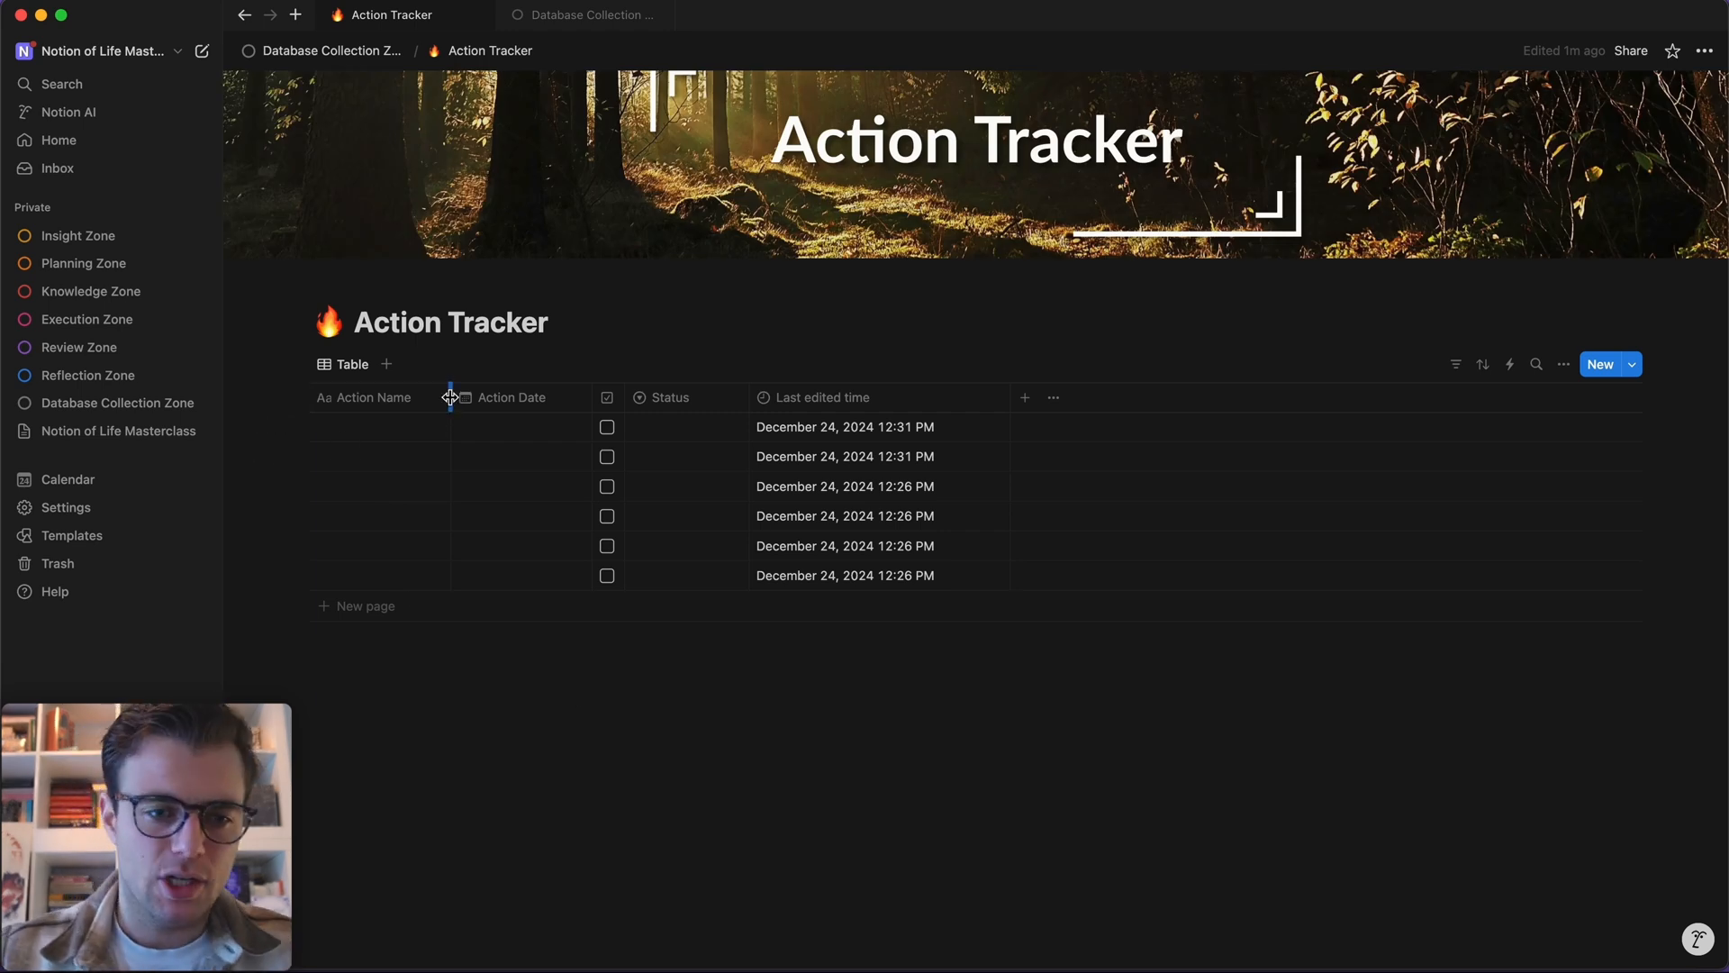
drag(450, 398, 544, 399)
click(363, 423)
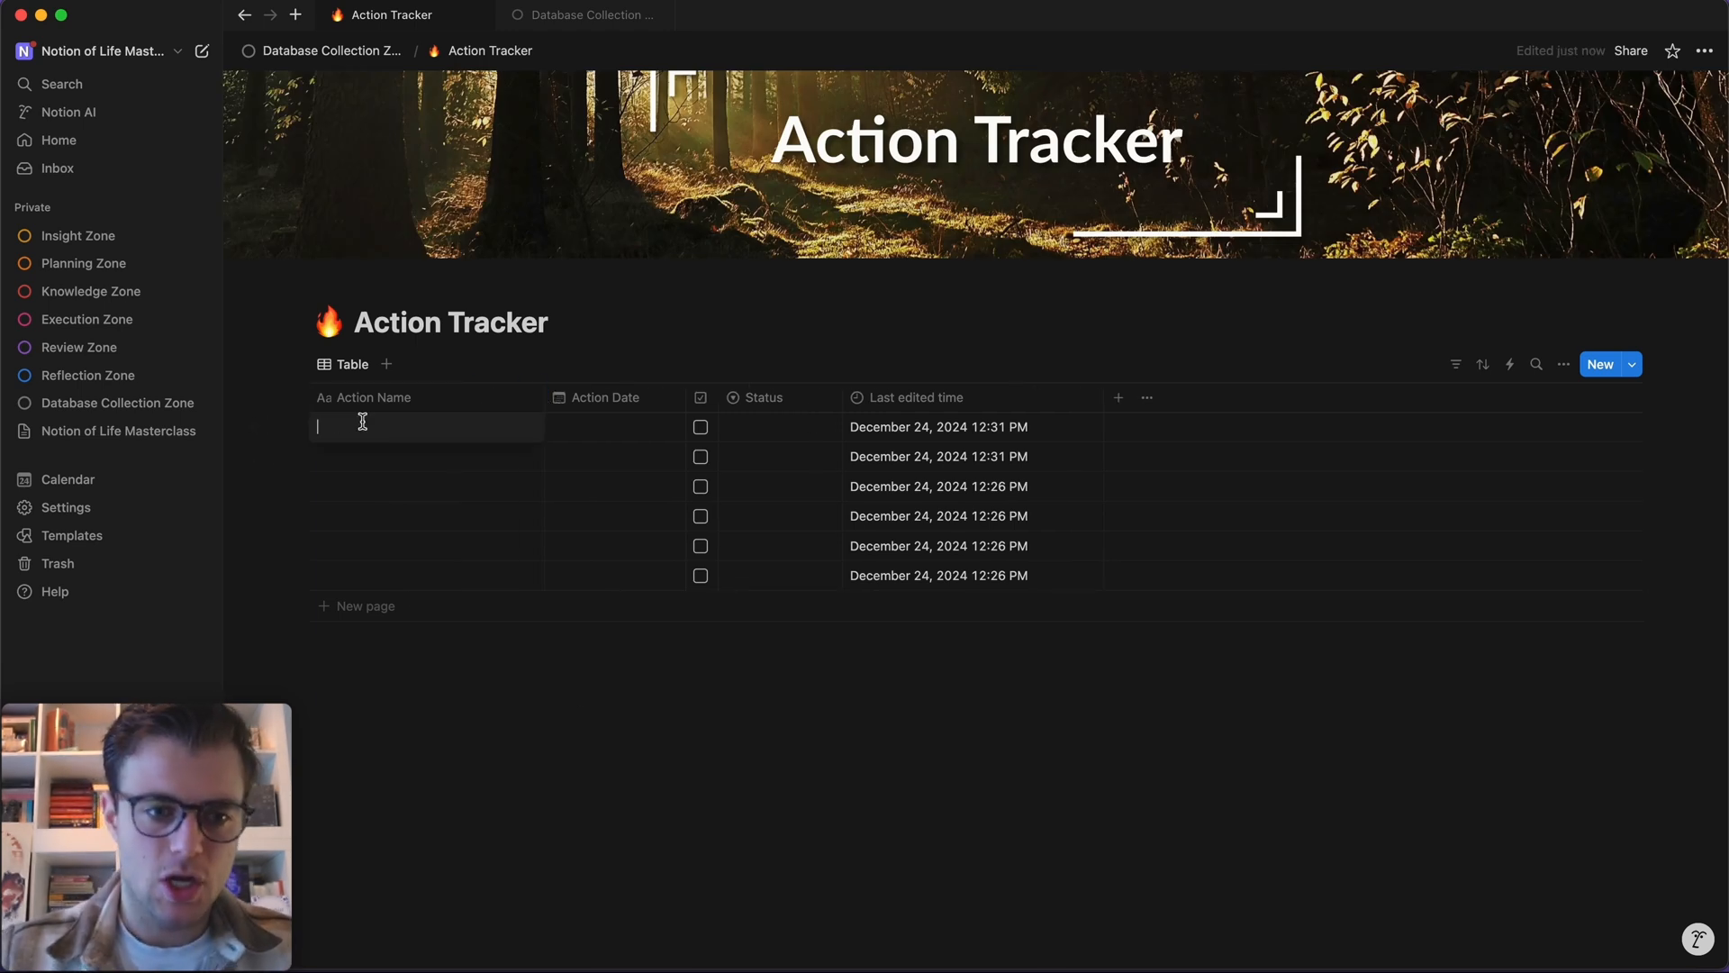
text(Action it)
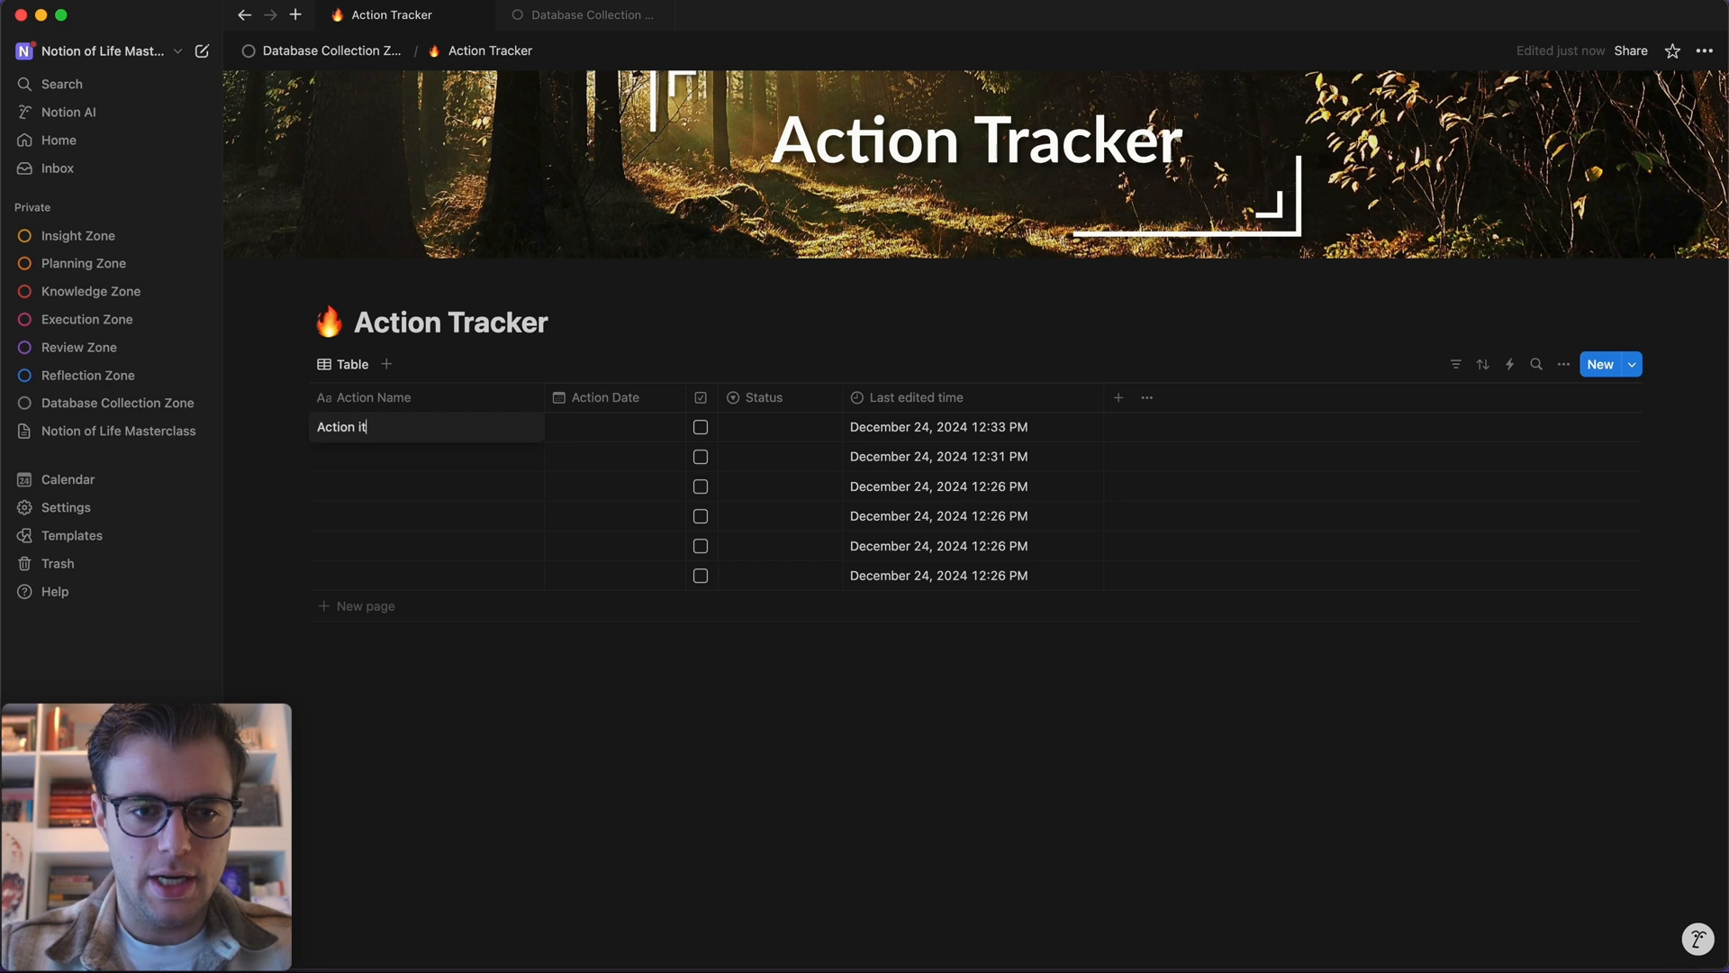
text(em 1)
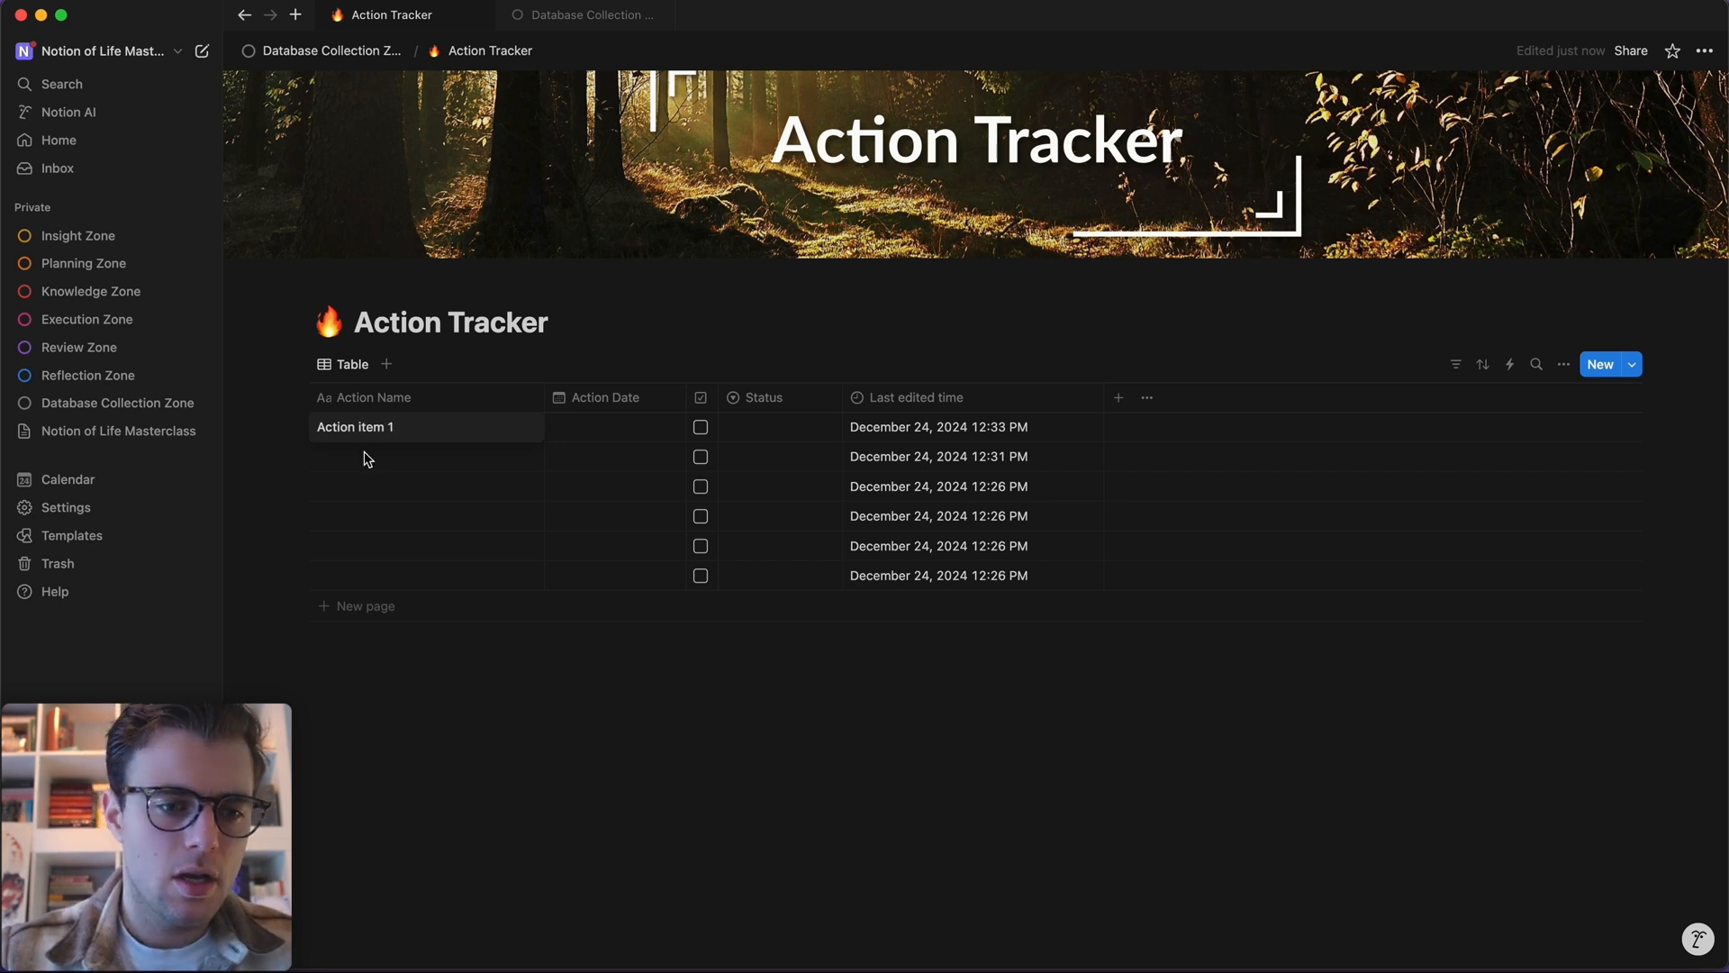
key(Escape)
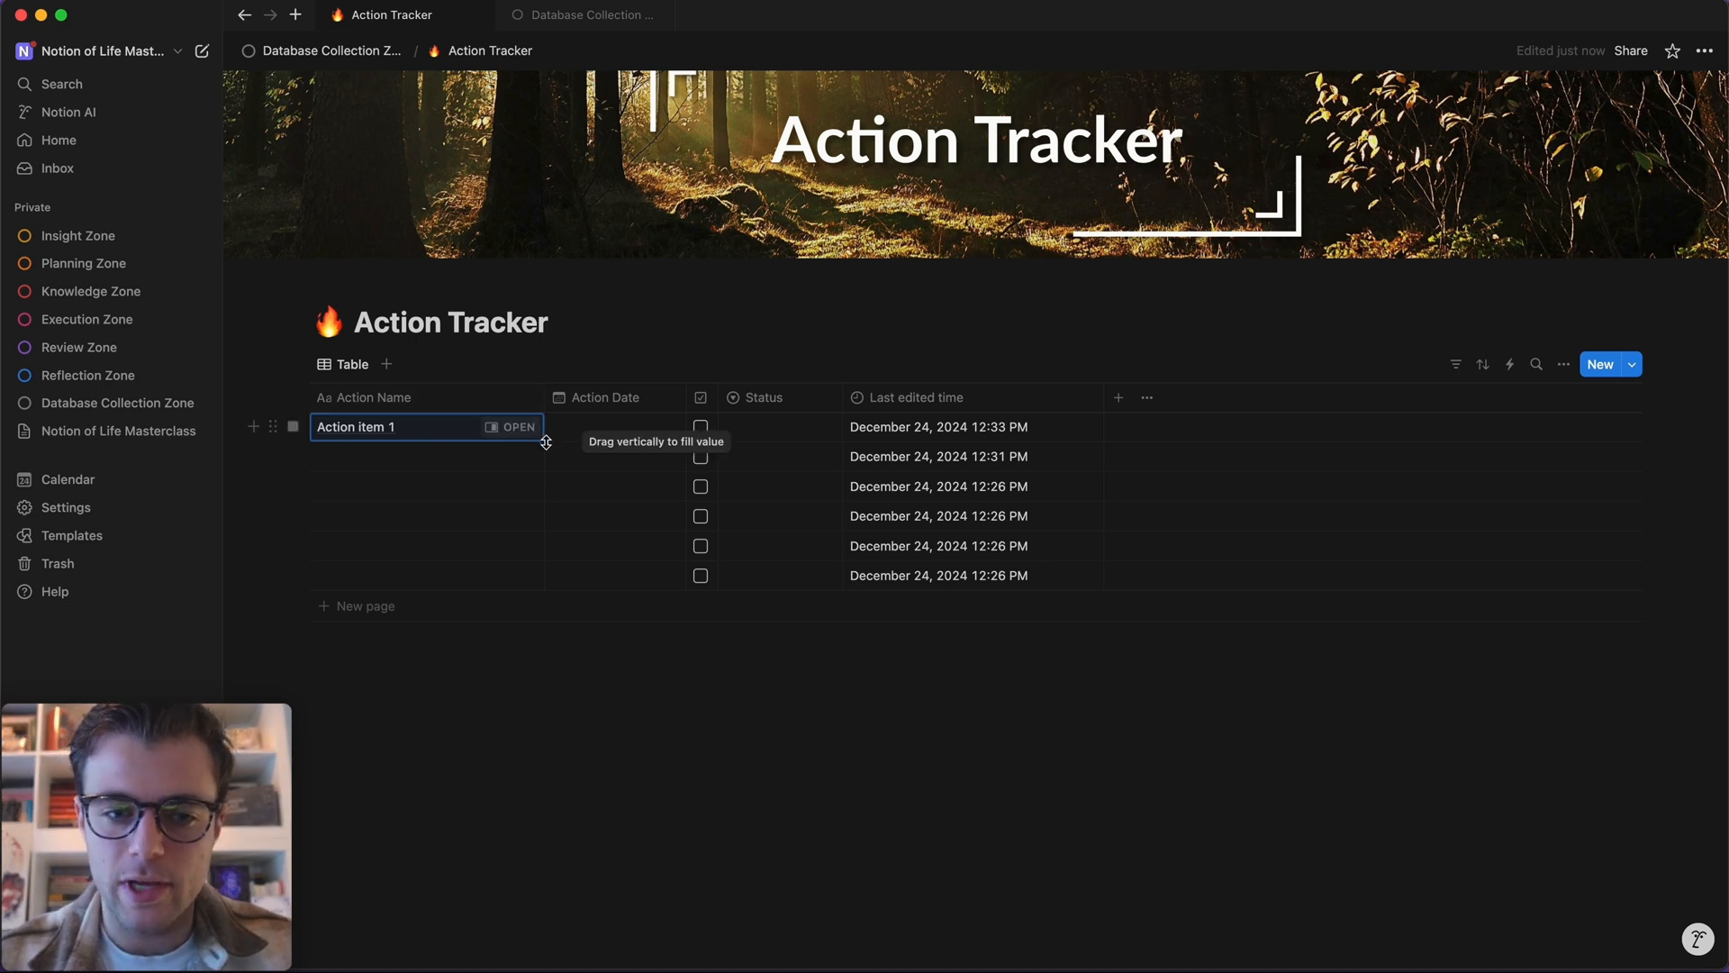
drag(546, 441, 534, 576)
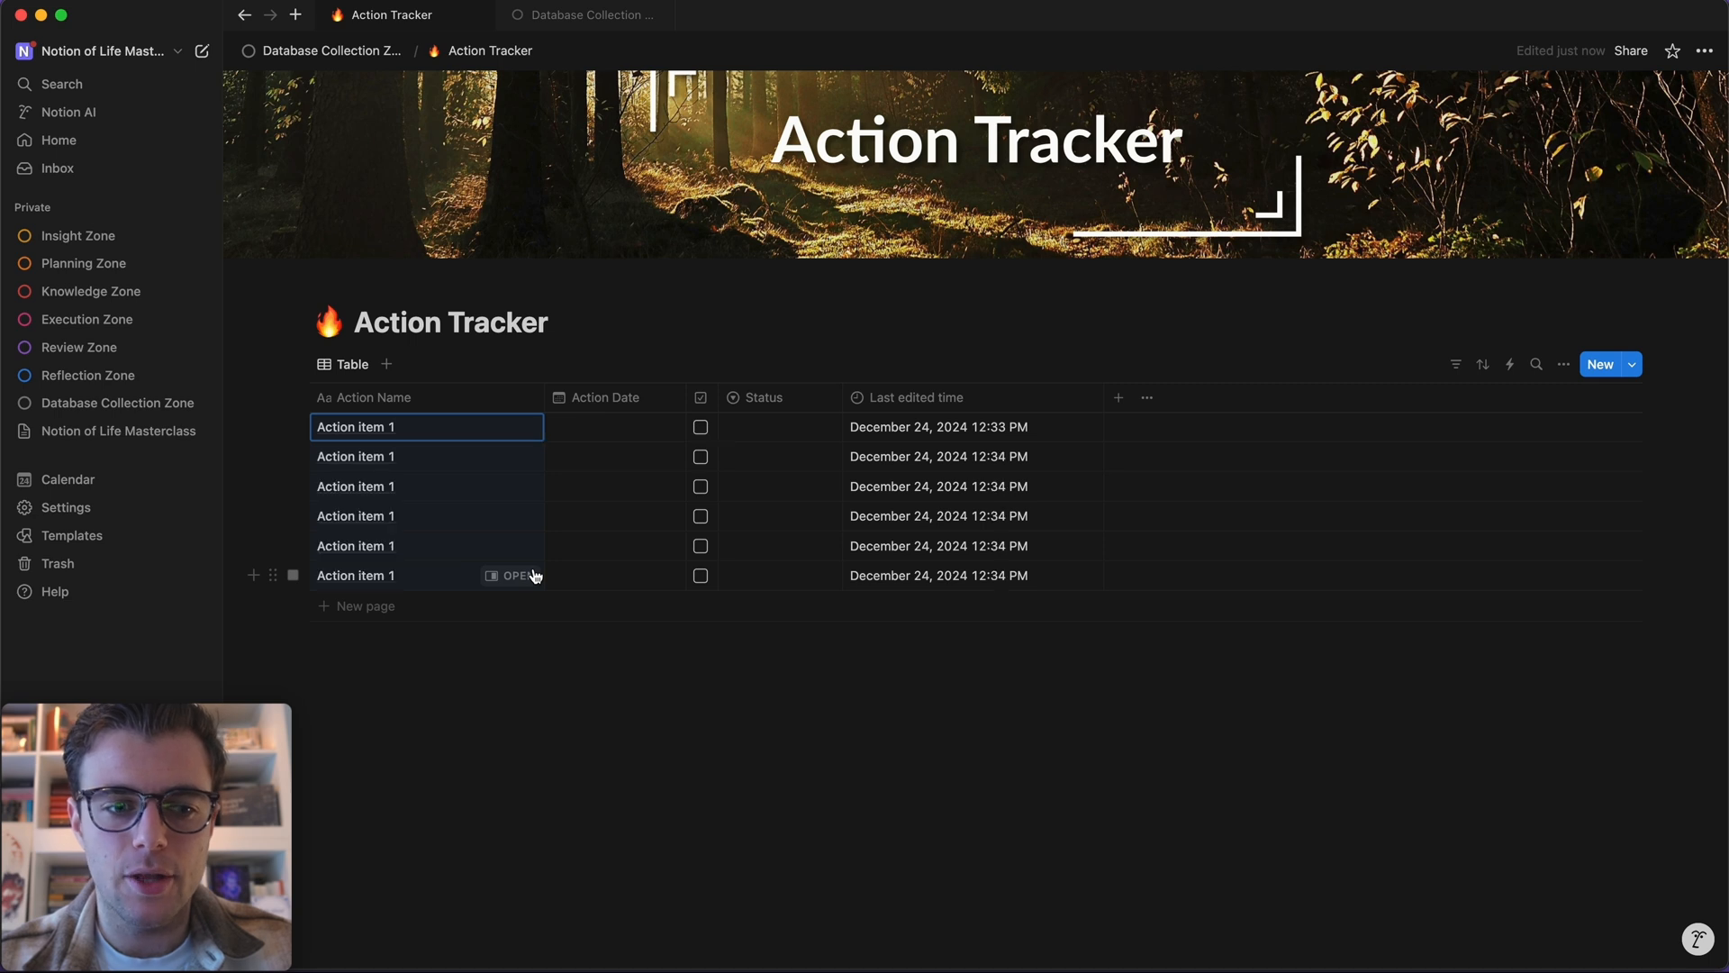
click(538, 691)
- Set the Action Date of the first row to December 25, 2024 and fill it down through the third row
click(627, 435)
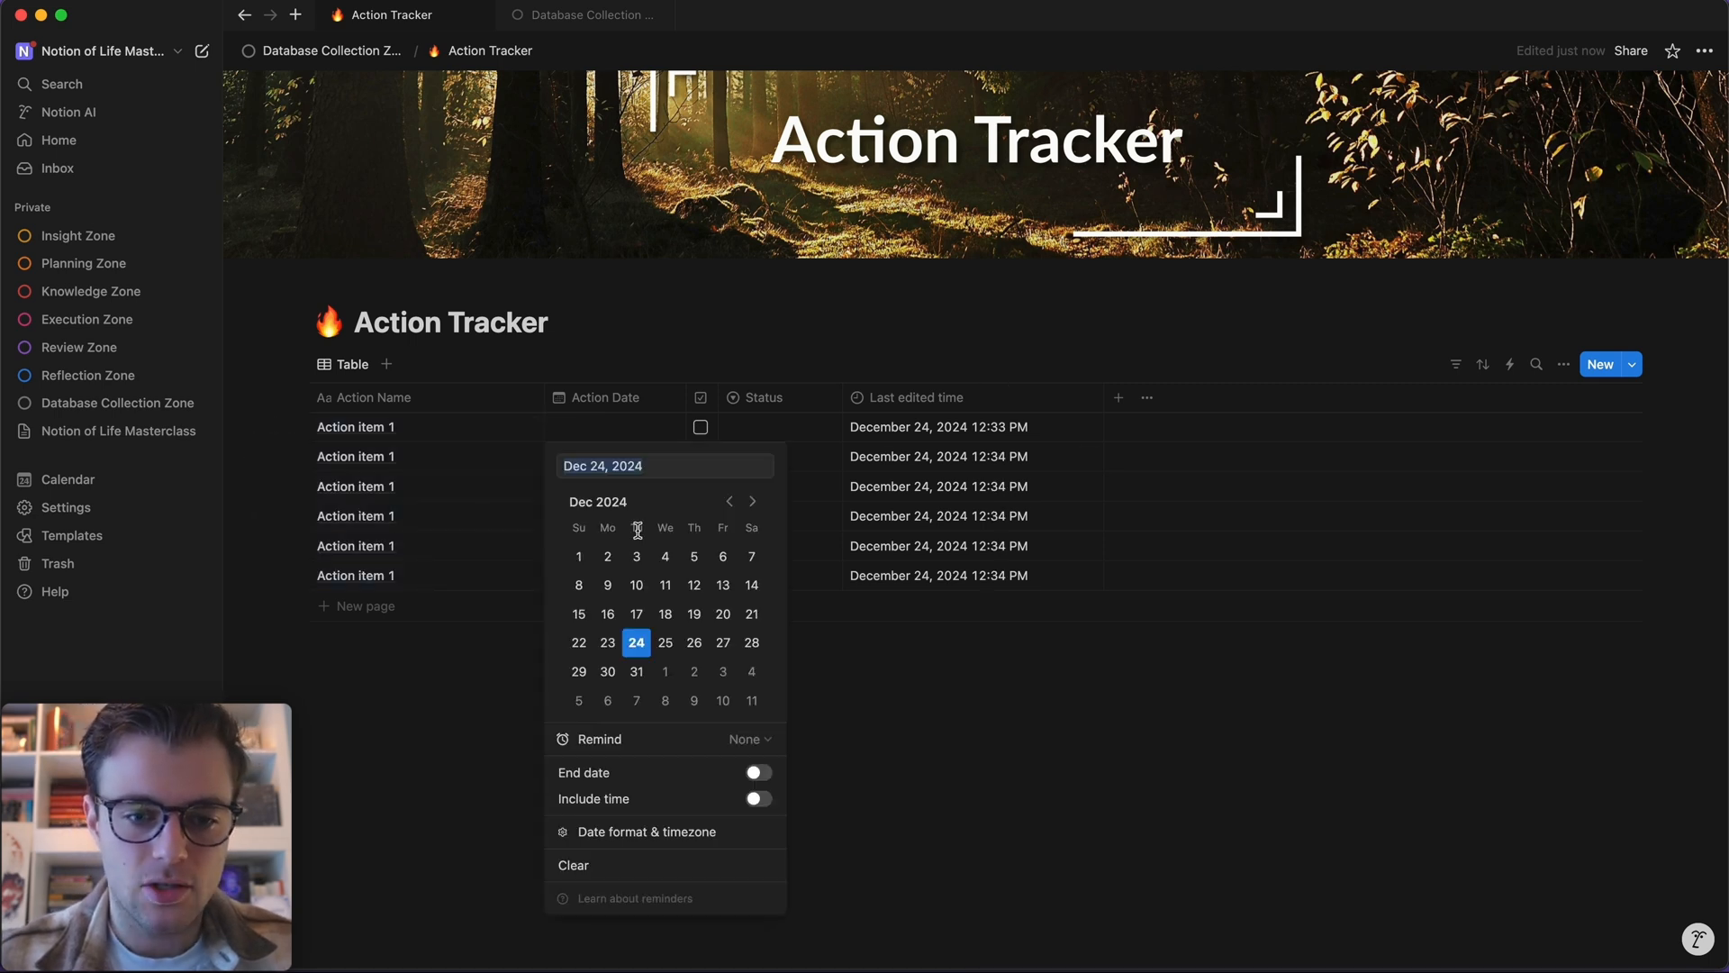
click(668, 643)
click(1009, 726)
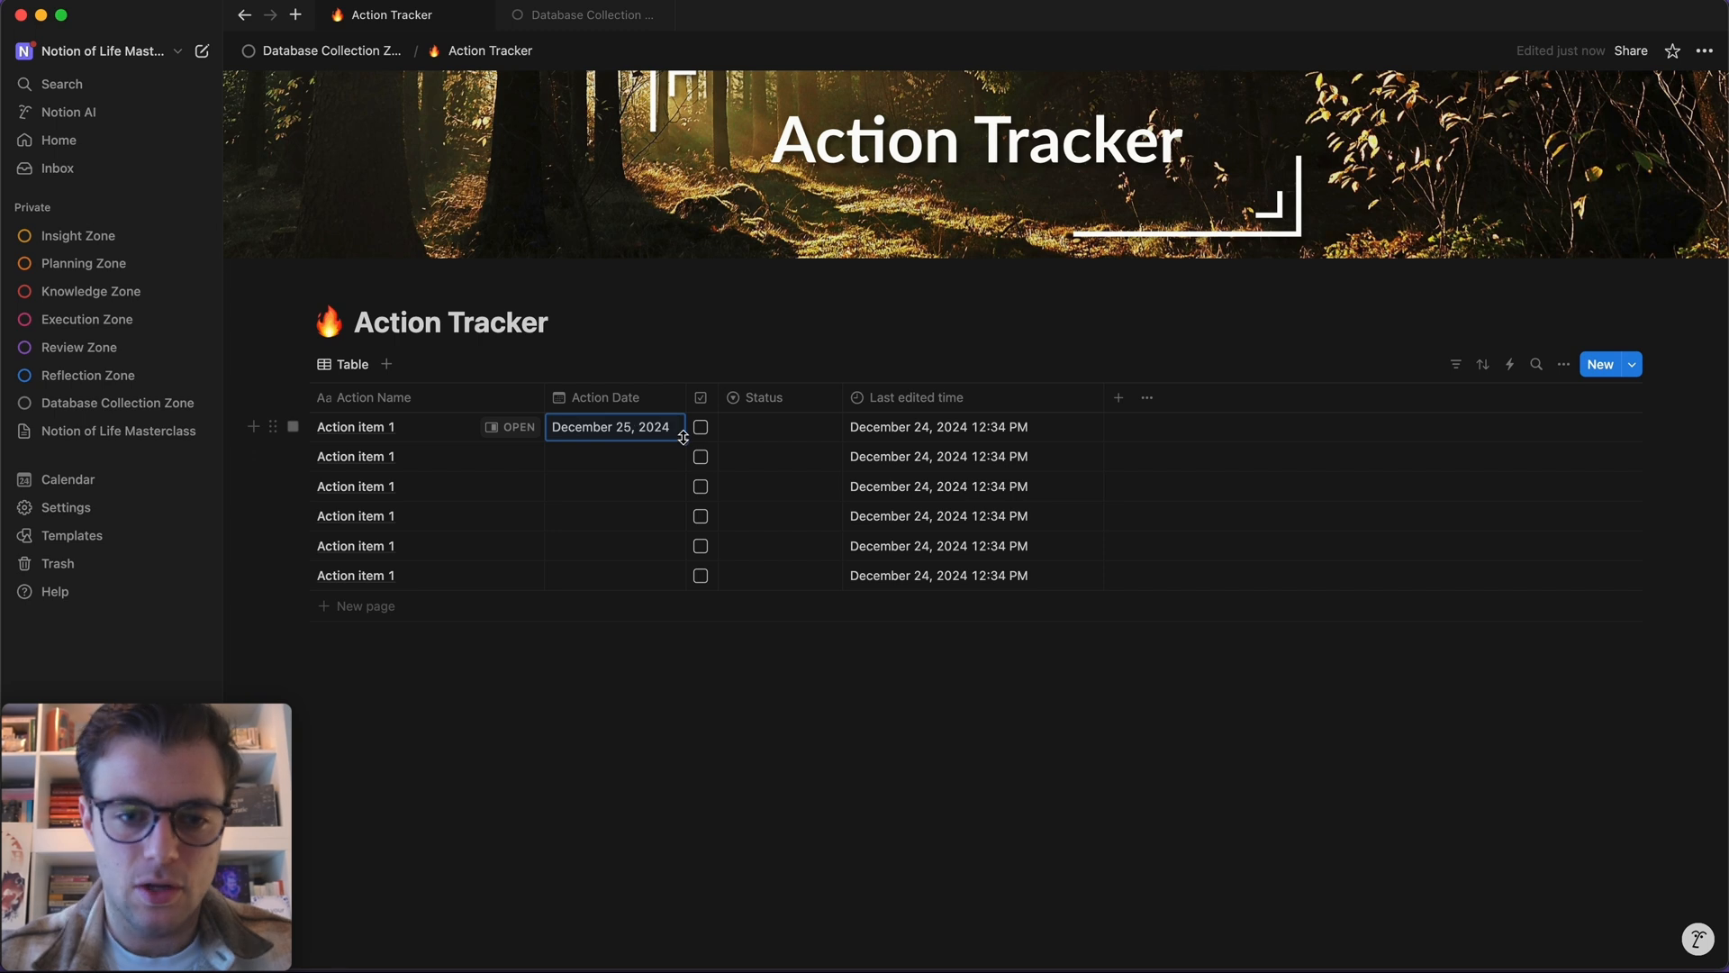
drag(685, 441, 685, 489)
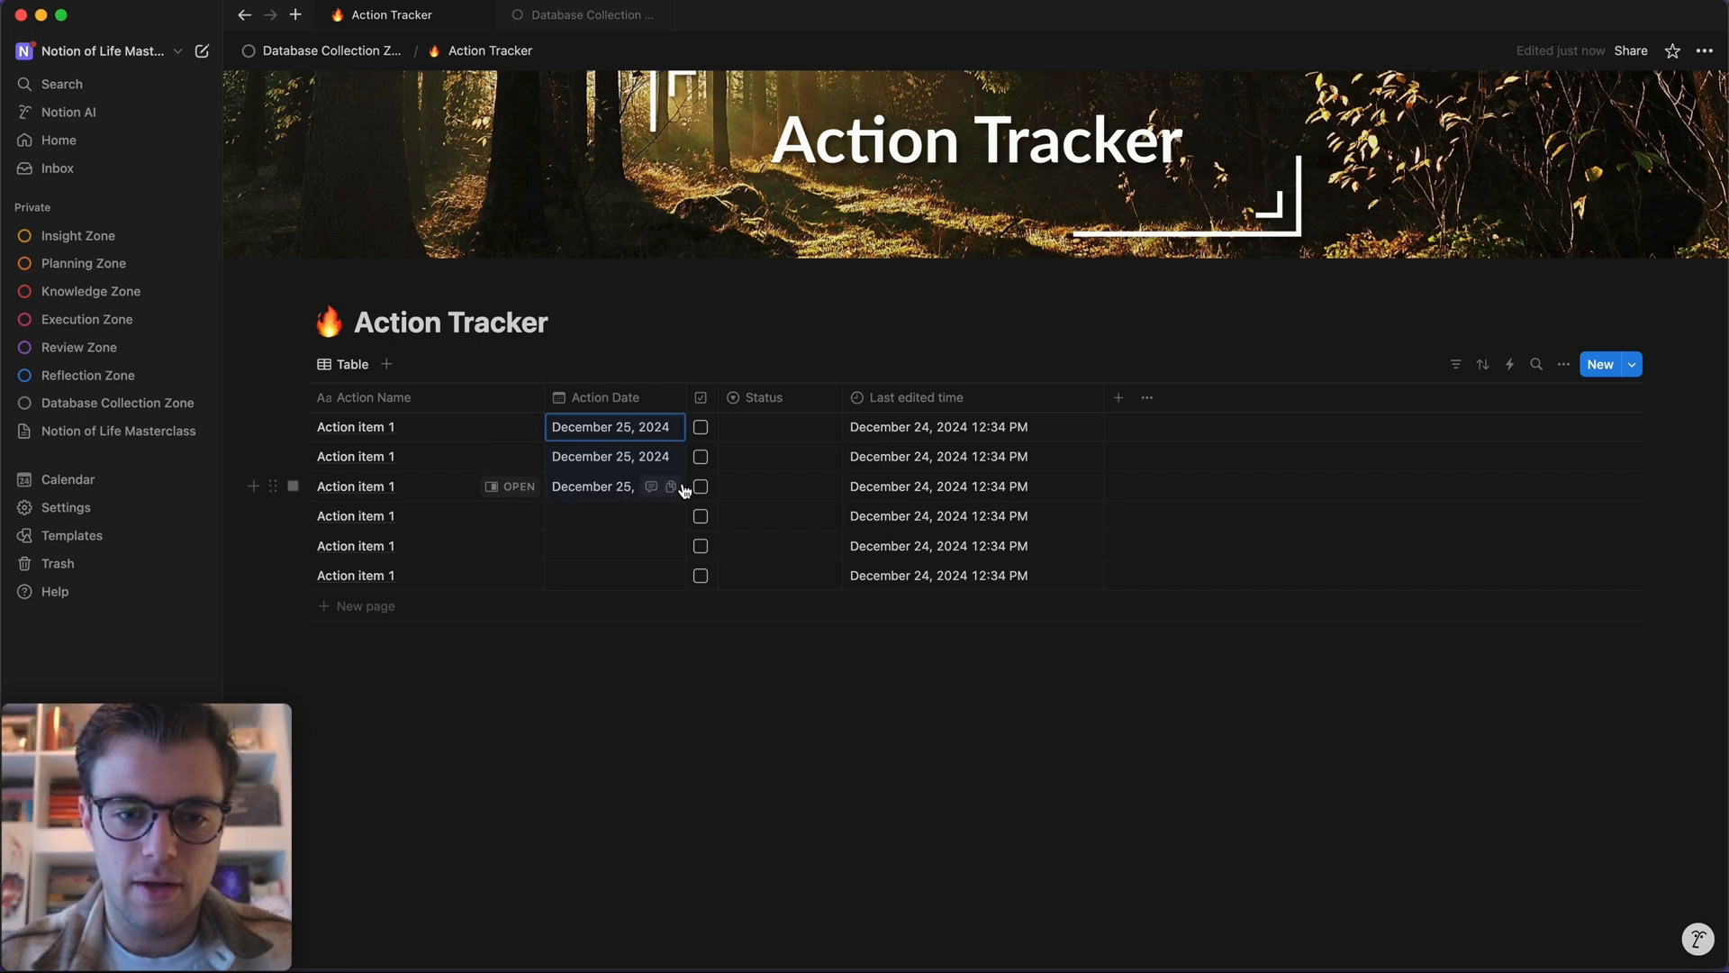
click(868, 807)
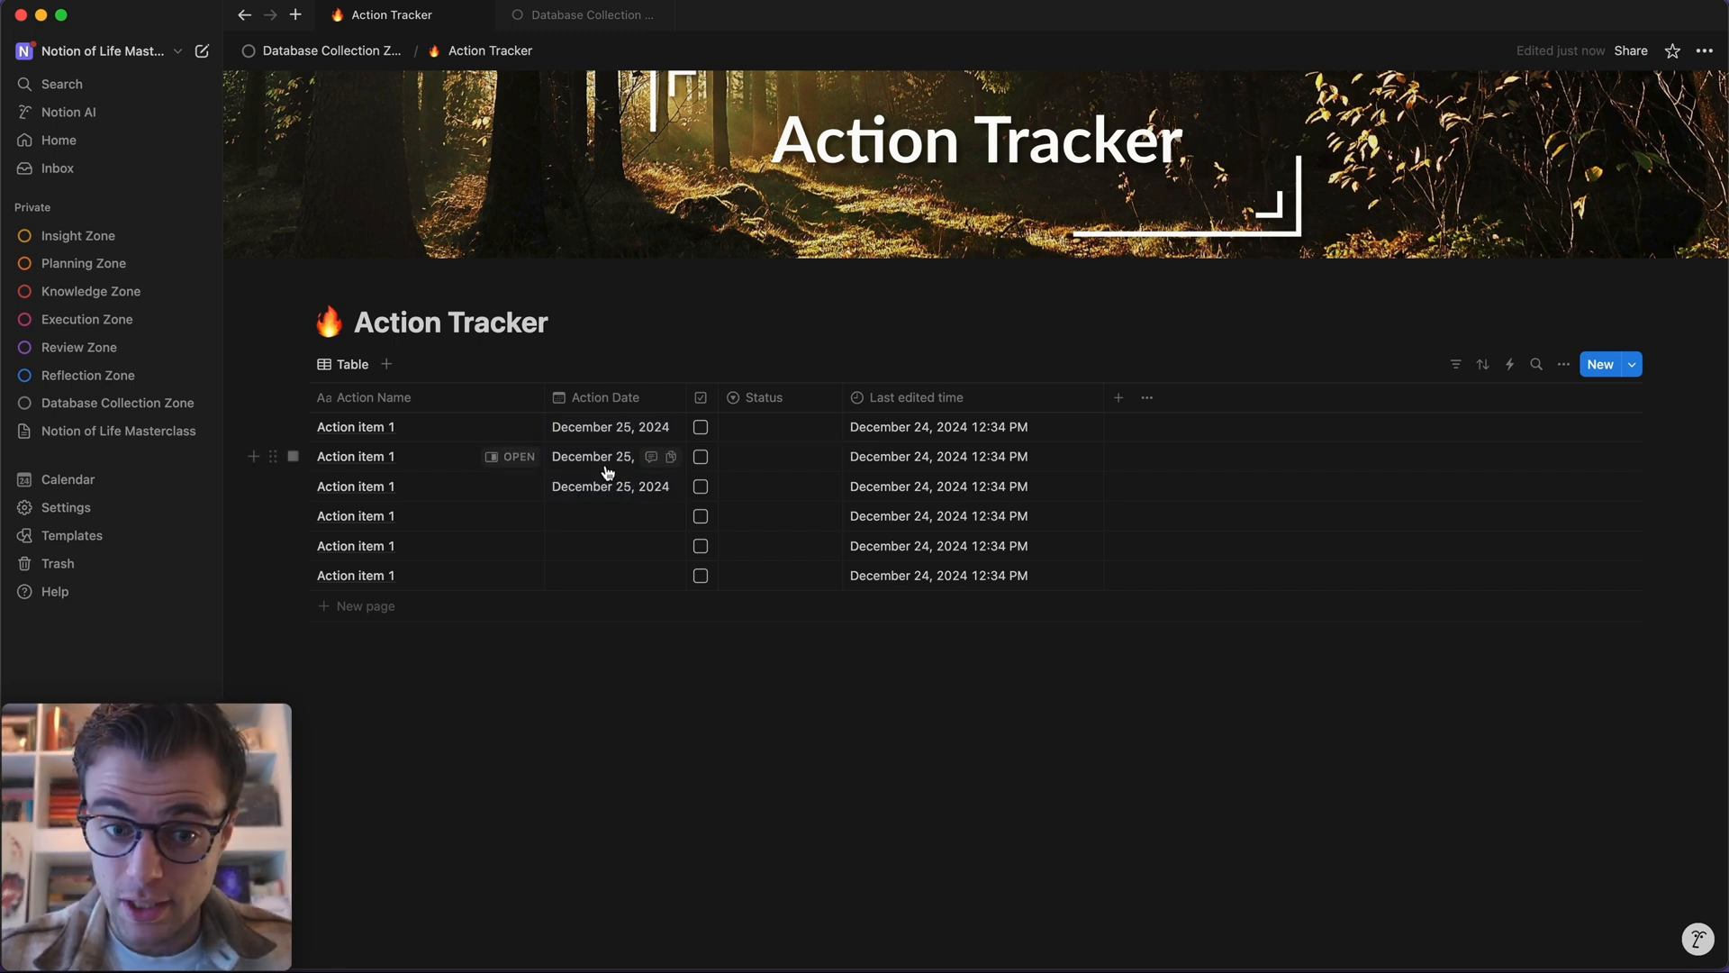
- Set the Action Date of the first row and the last three rows to December 26, 2024
click(606, 435)
click(695, 643)
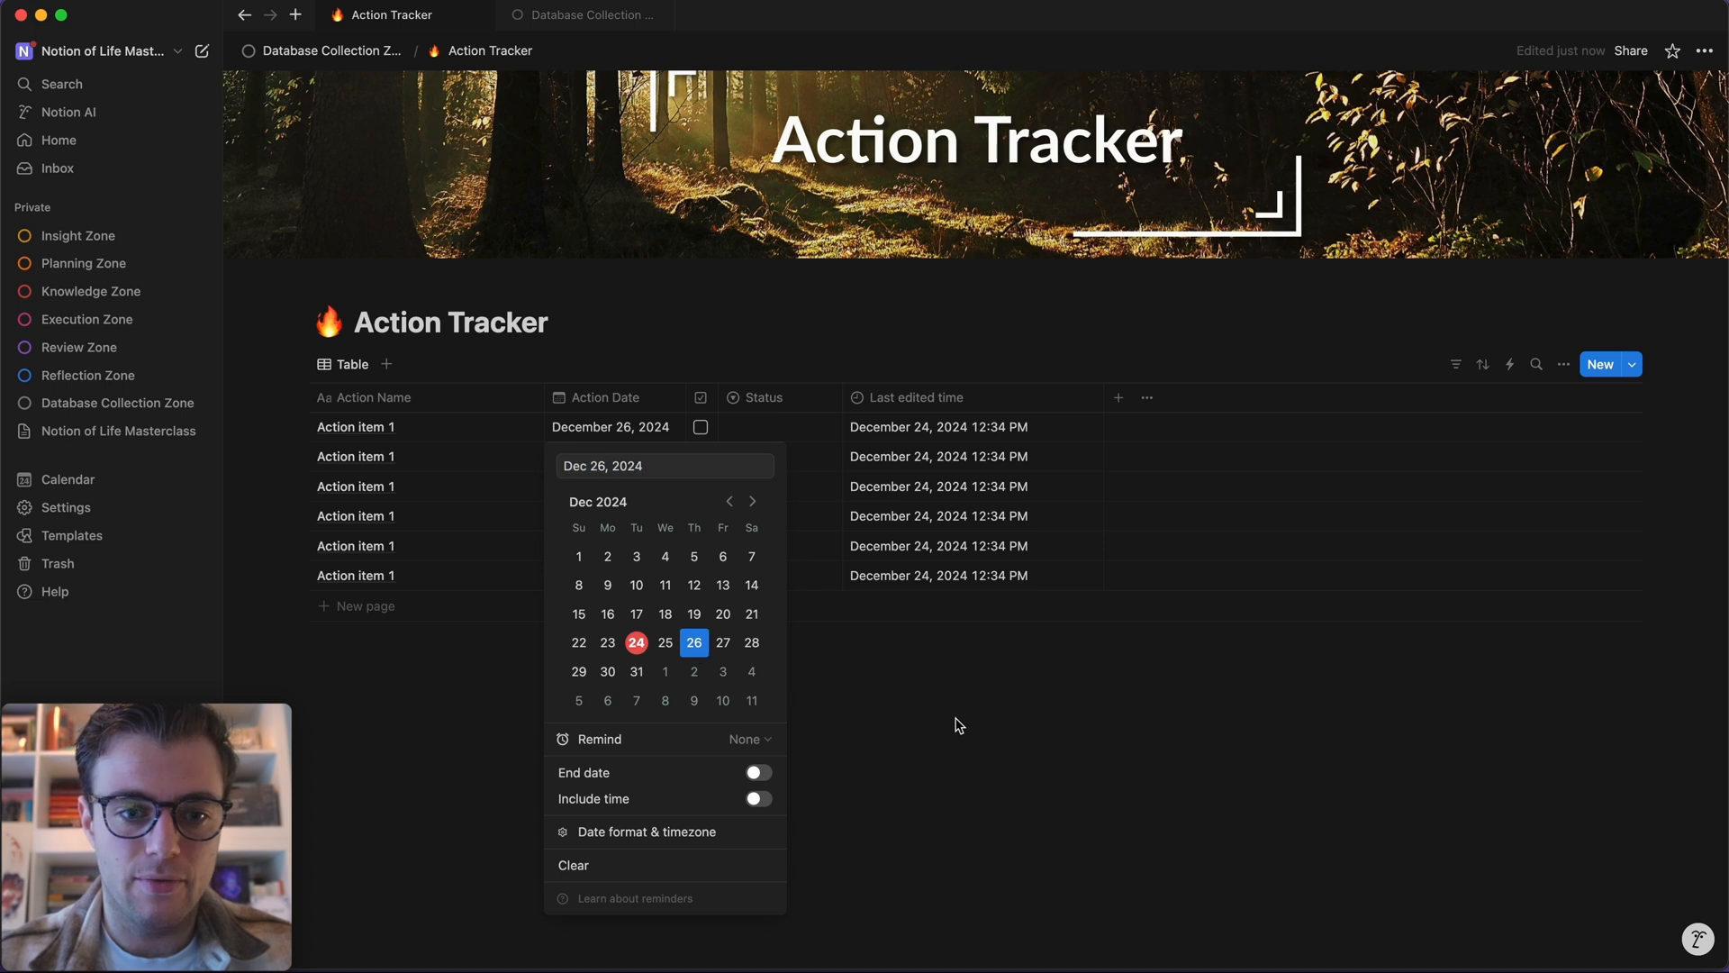
click(958, 711)
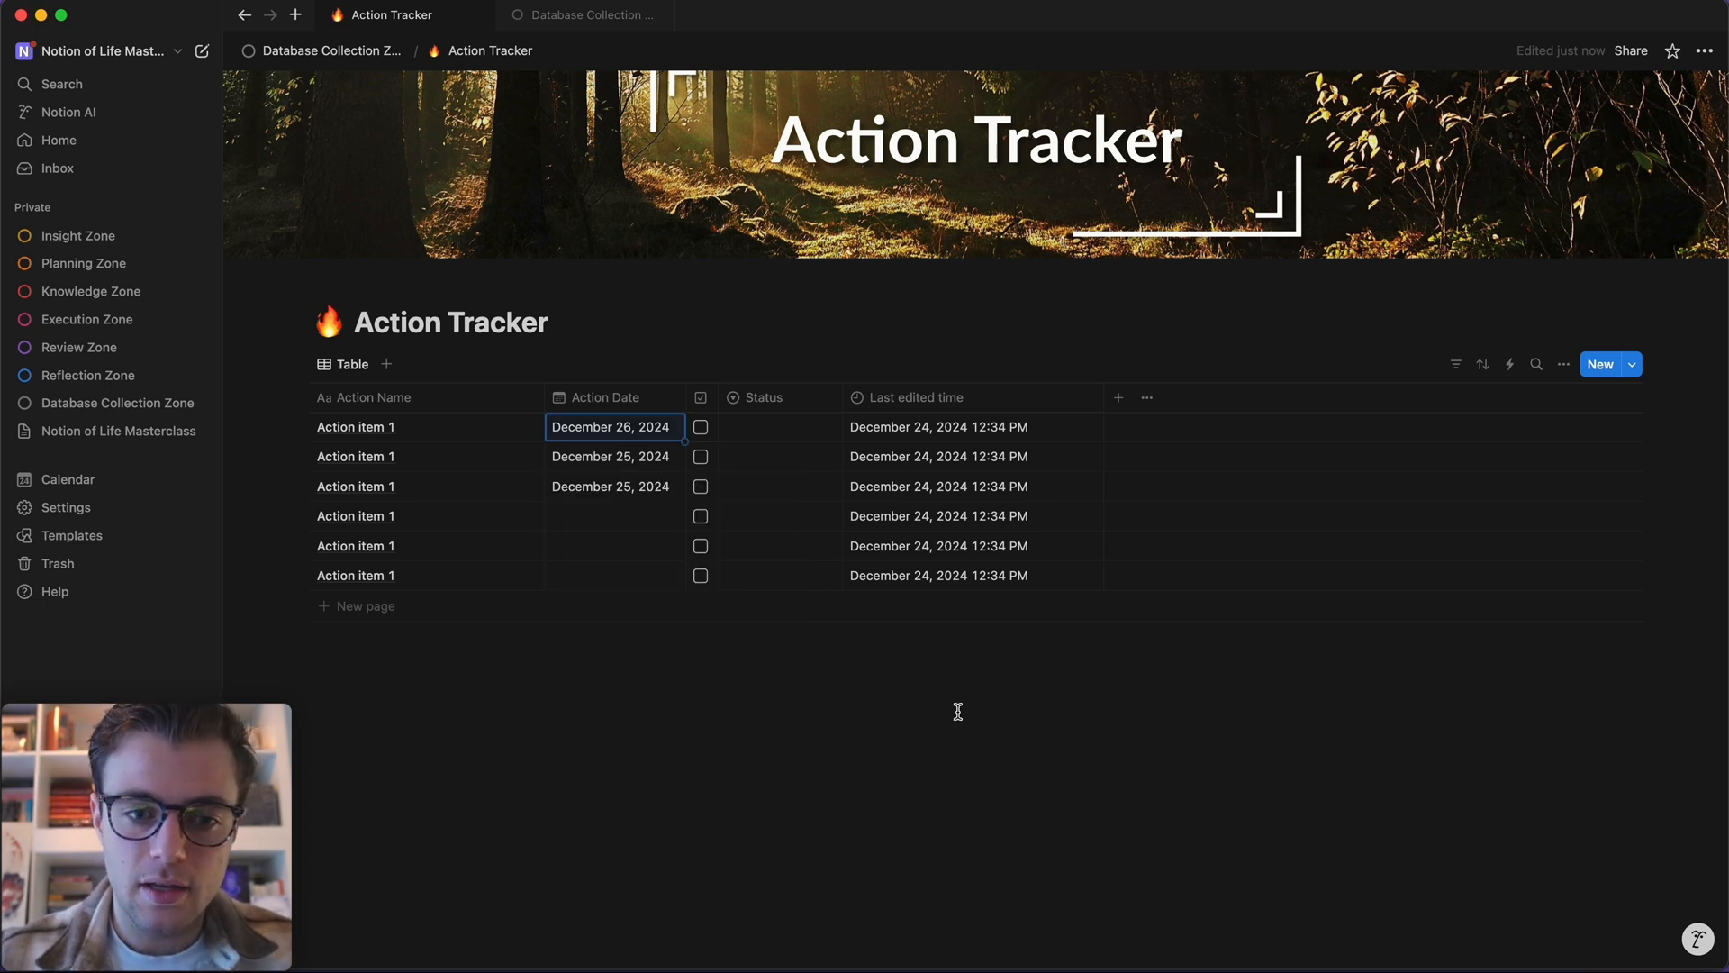
drag(594, 517, 610, 594)
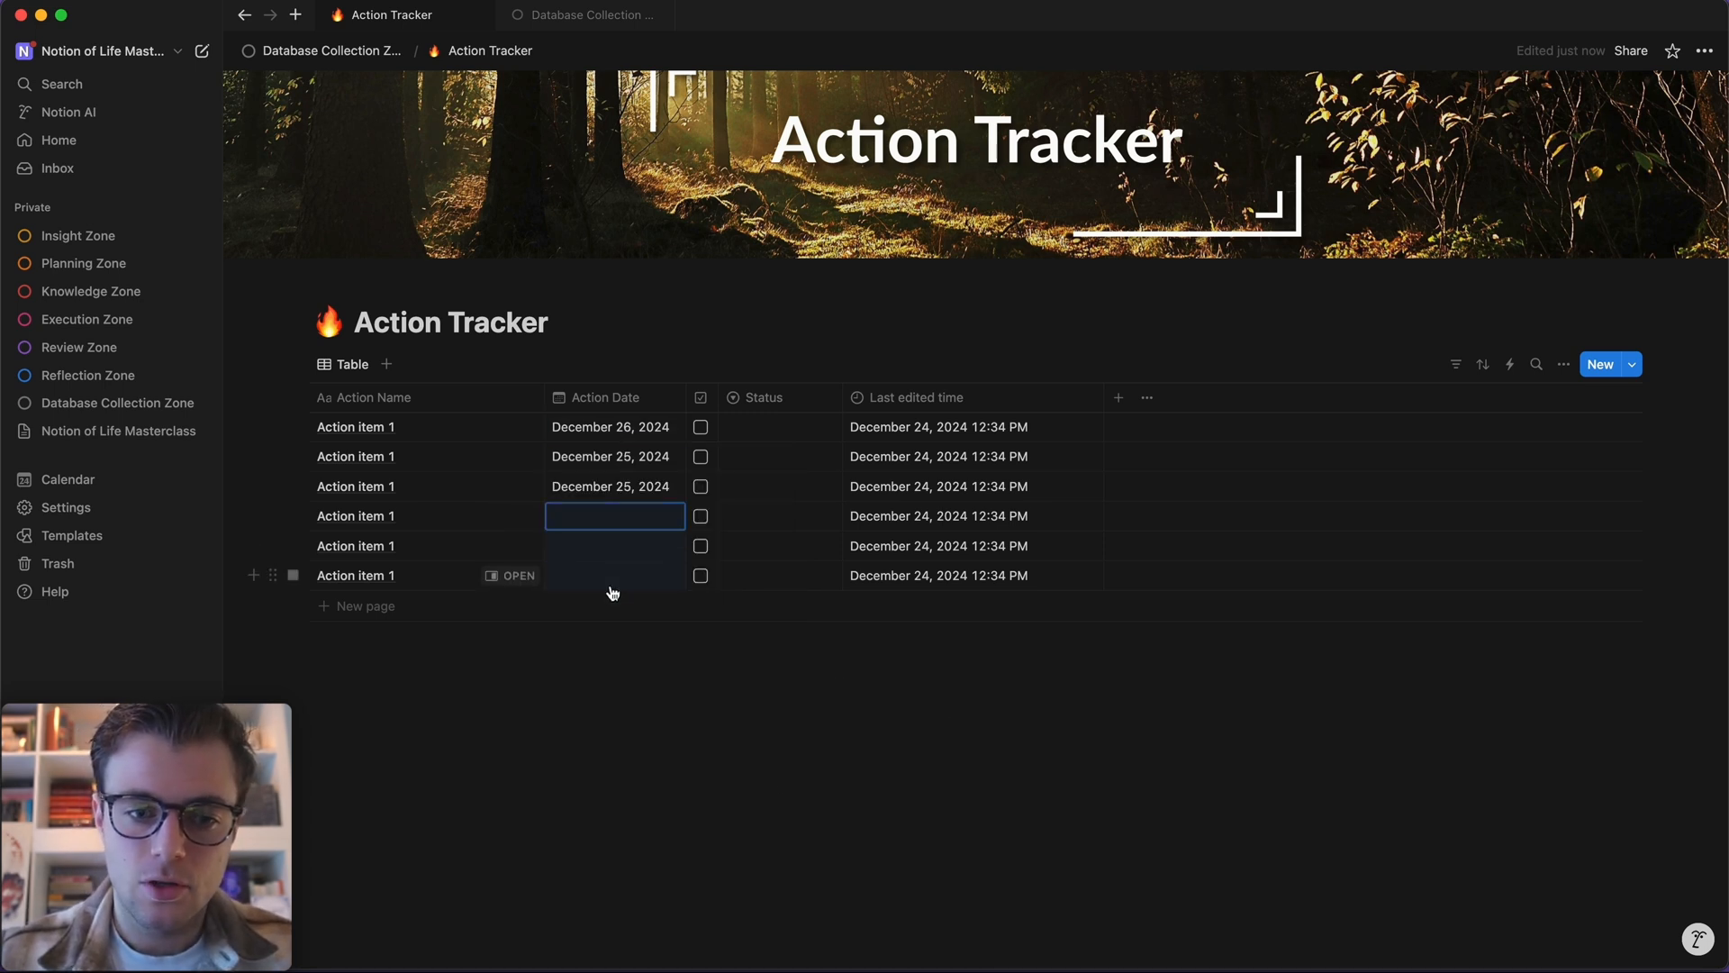
text(December 26, 2024 December 26, 2024 December 26, 2024)
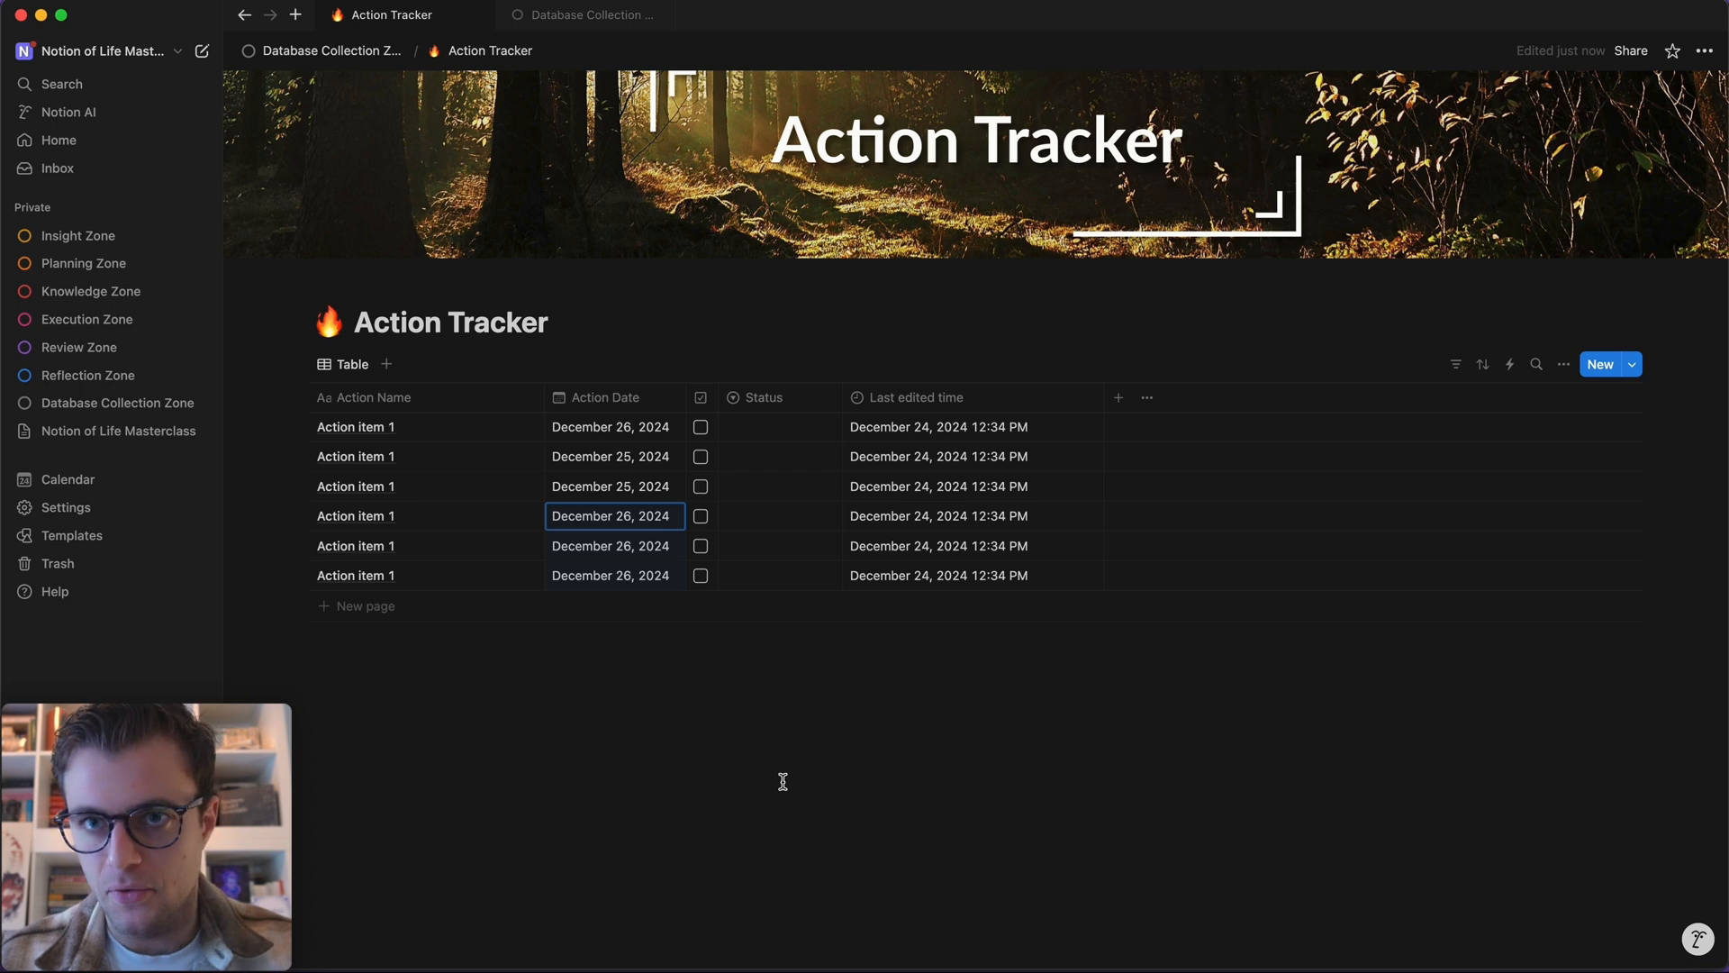
- Rename the second, third and fourth rows as "Action item 2", "Action item 3" and "Action item 4"
click(435, 456)
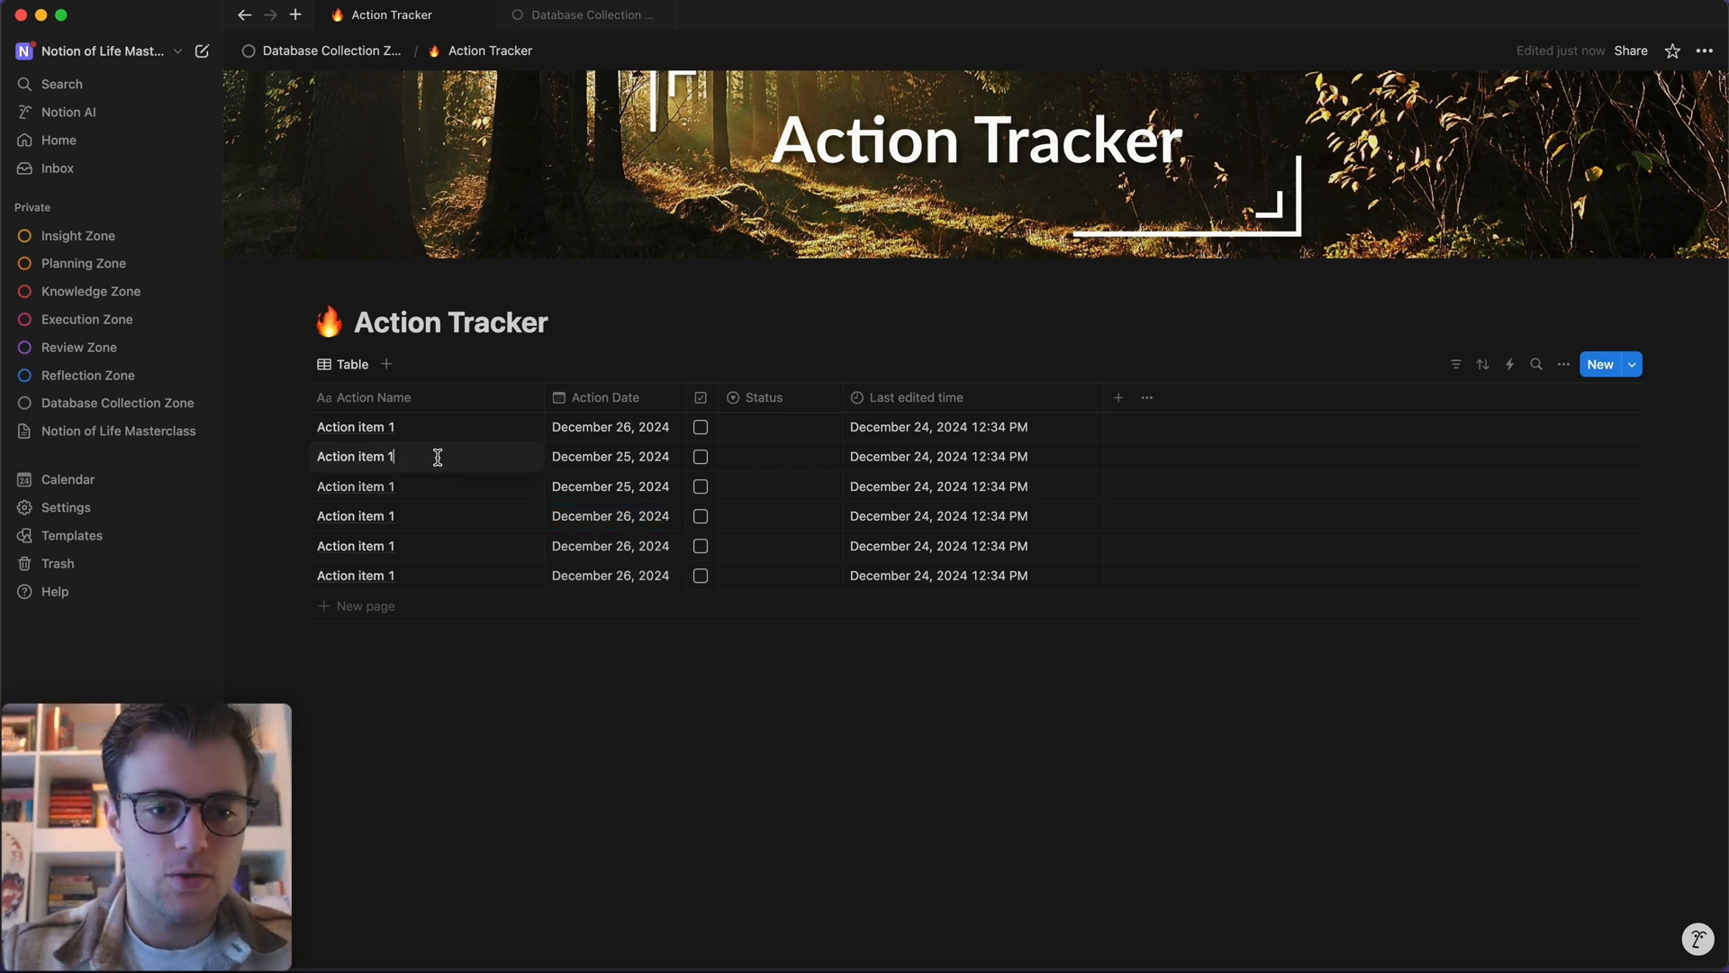
key(BackSpace)
text(2)
key(Return)
click(432, 489)
key(BackSpace)
text(3)
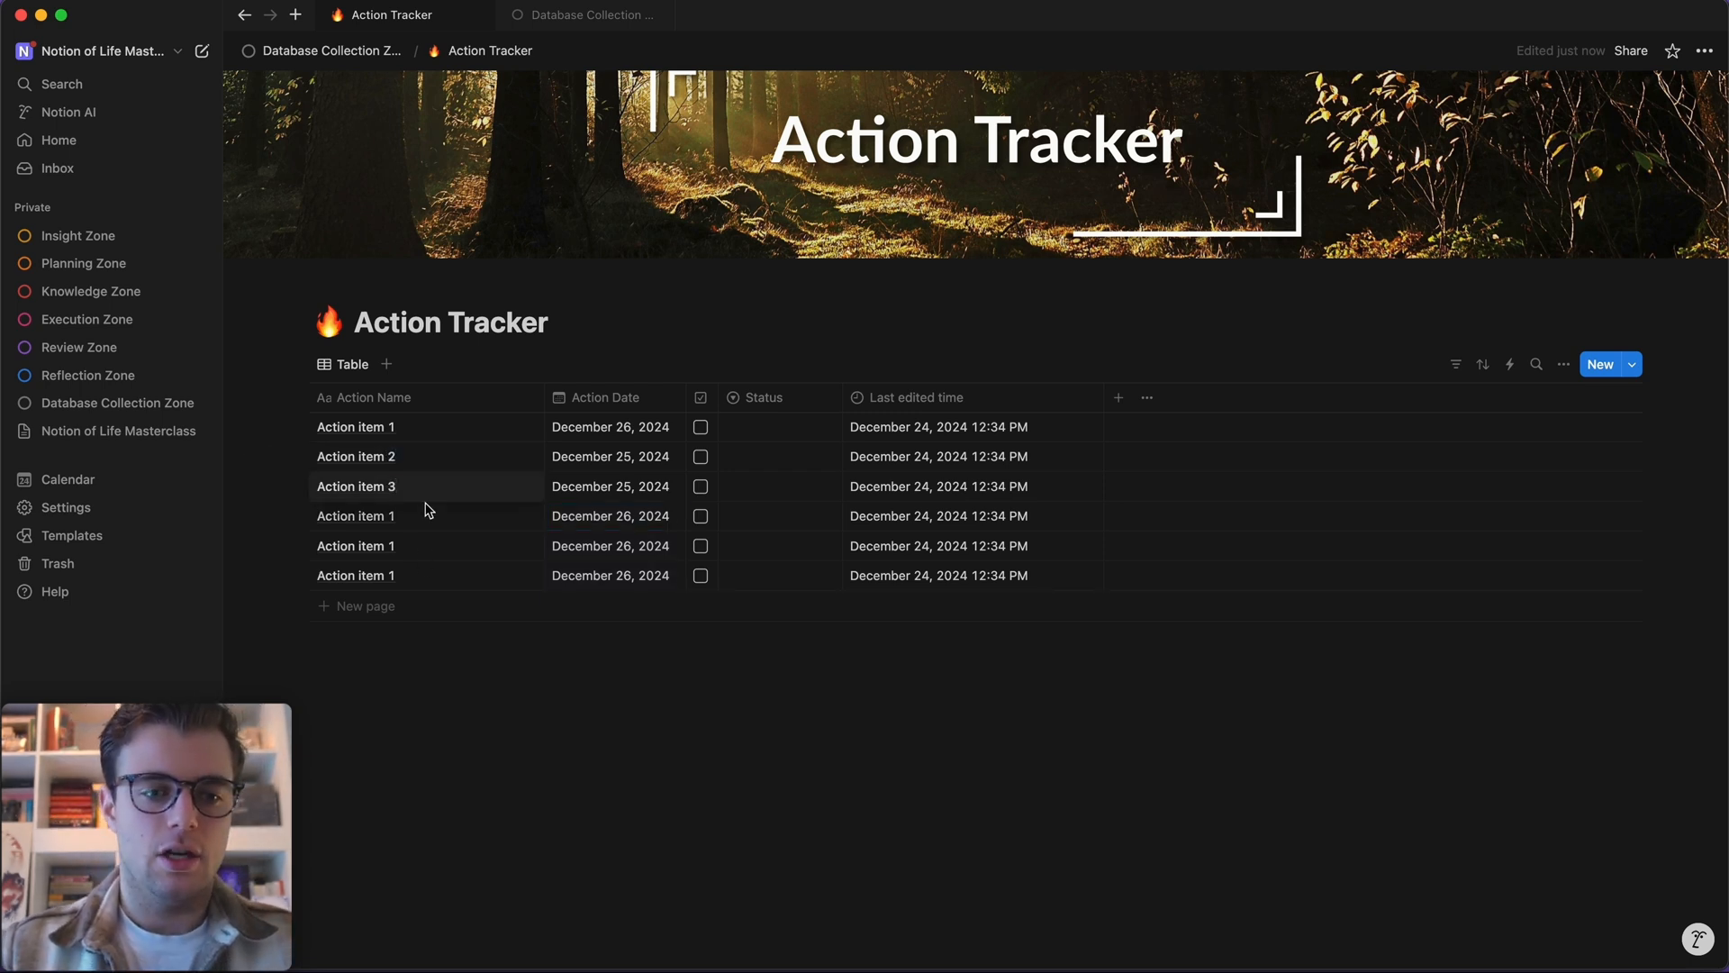
click(425, 512)
key(BackSpace)
text(4)
- Rename both the fifth and the sixth row as "Action item 5"
click(438, 548)
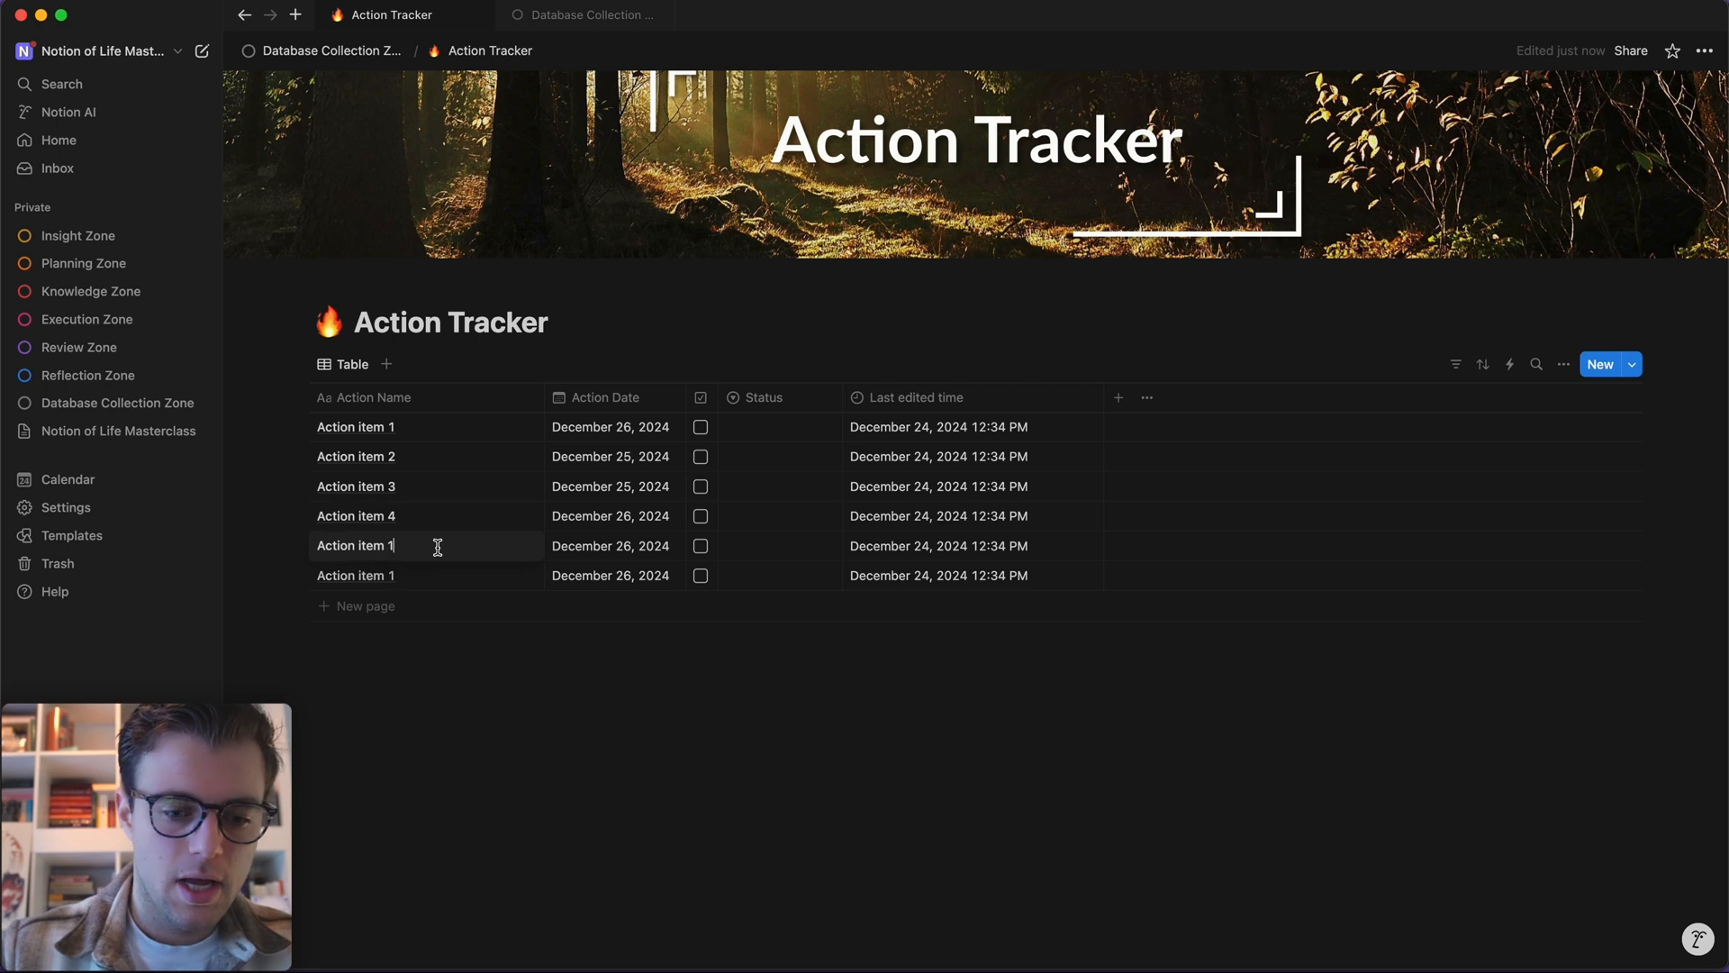
key(BackSpace)
text(5)
key(Return)
click(439, 581)
key(BackSpace)
text(5)
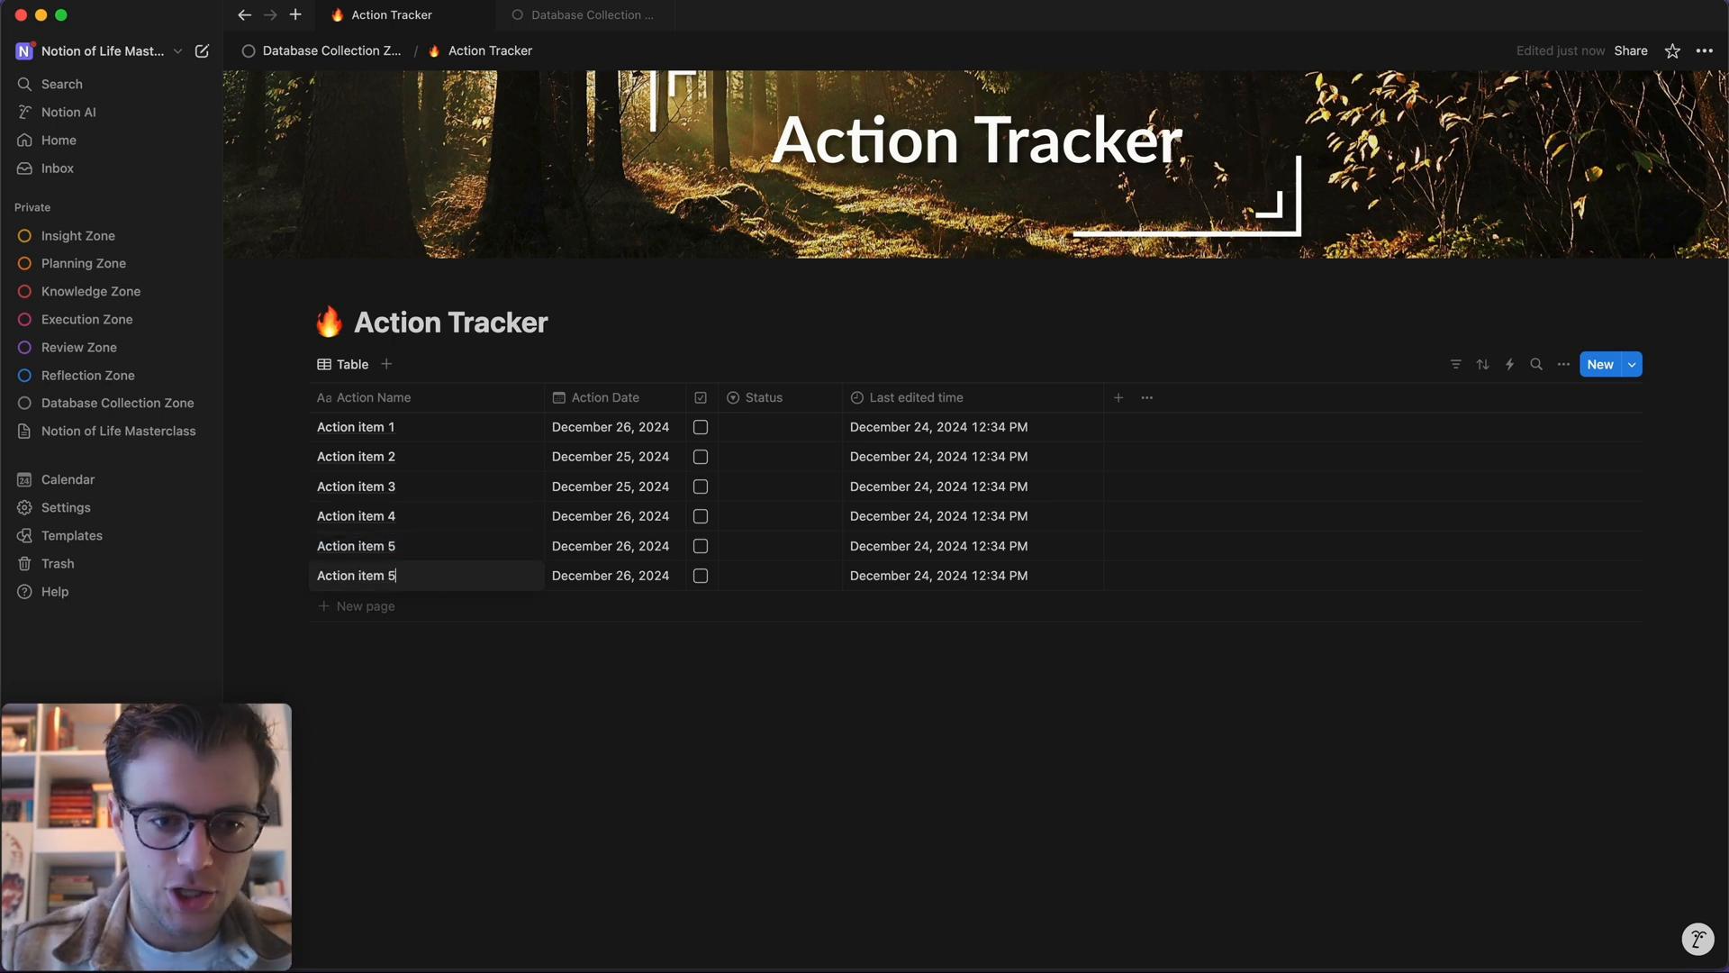
key(Return)
click(607, 732)
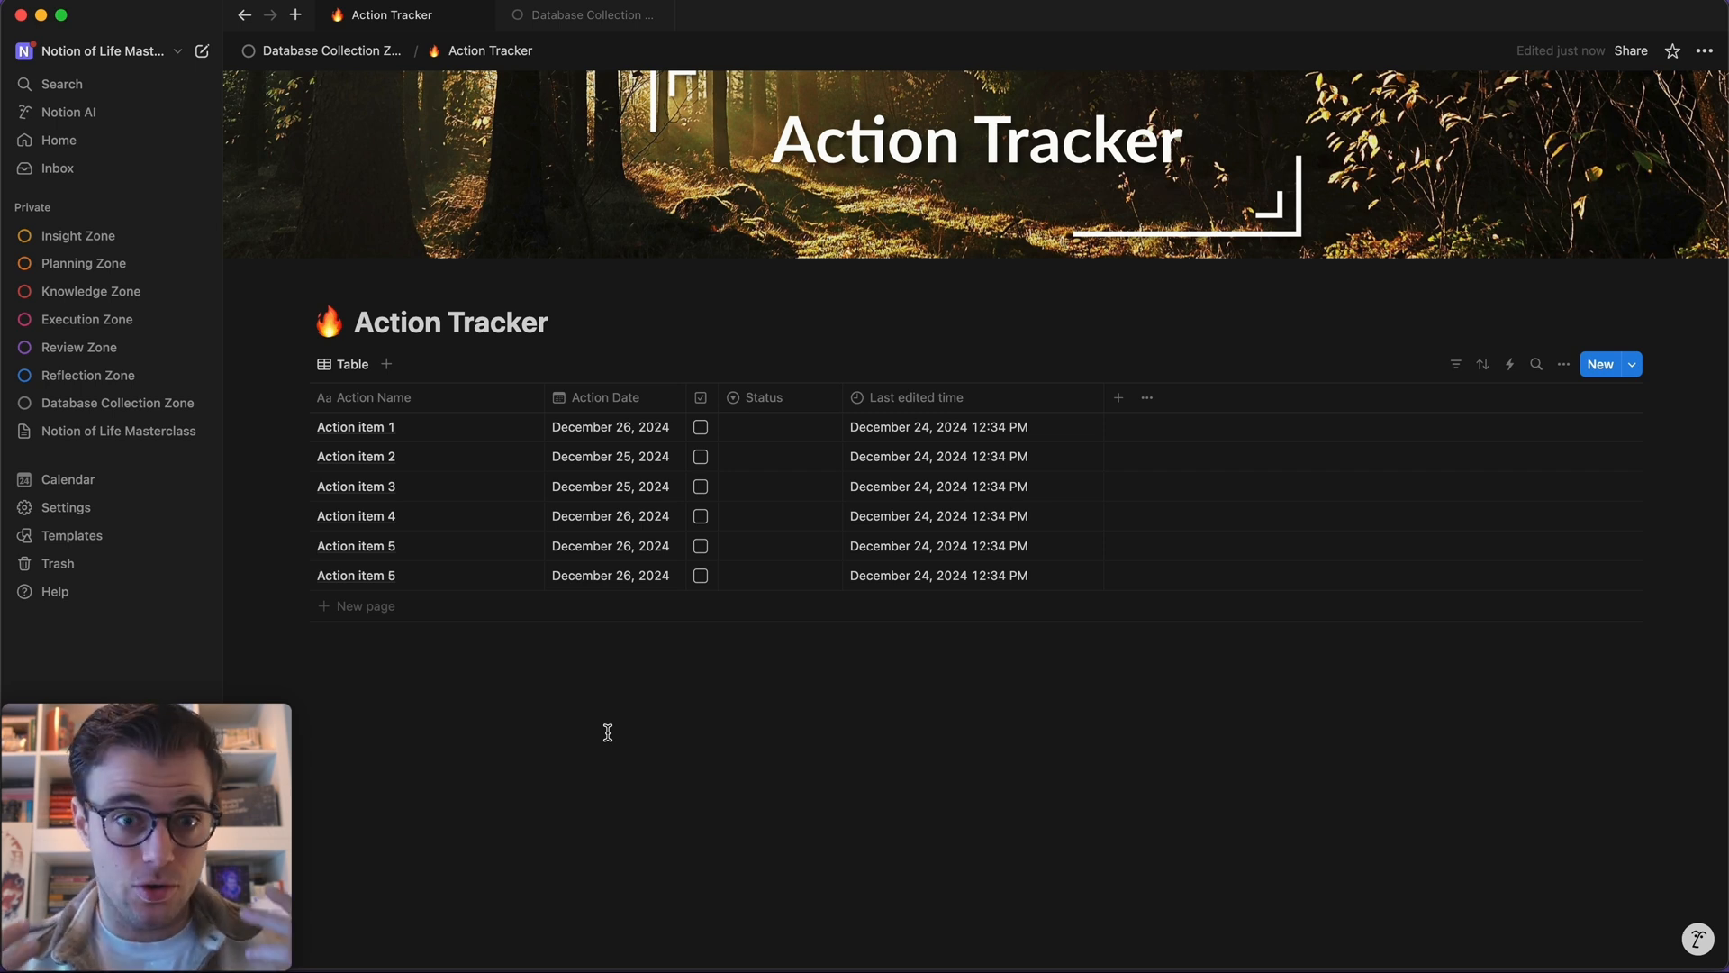
- Rename the Action Tracker's Table view as "Master Table" with a fire emoji in front
click(365, 369)
click(385, 414)
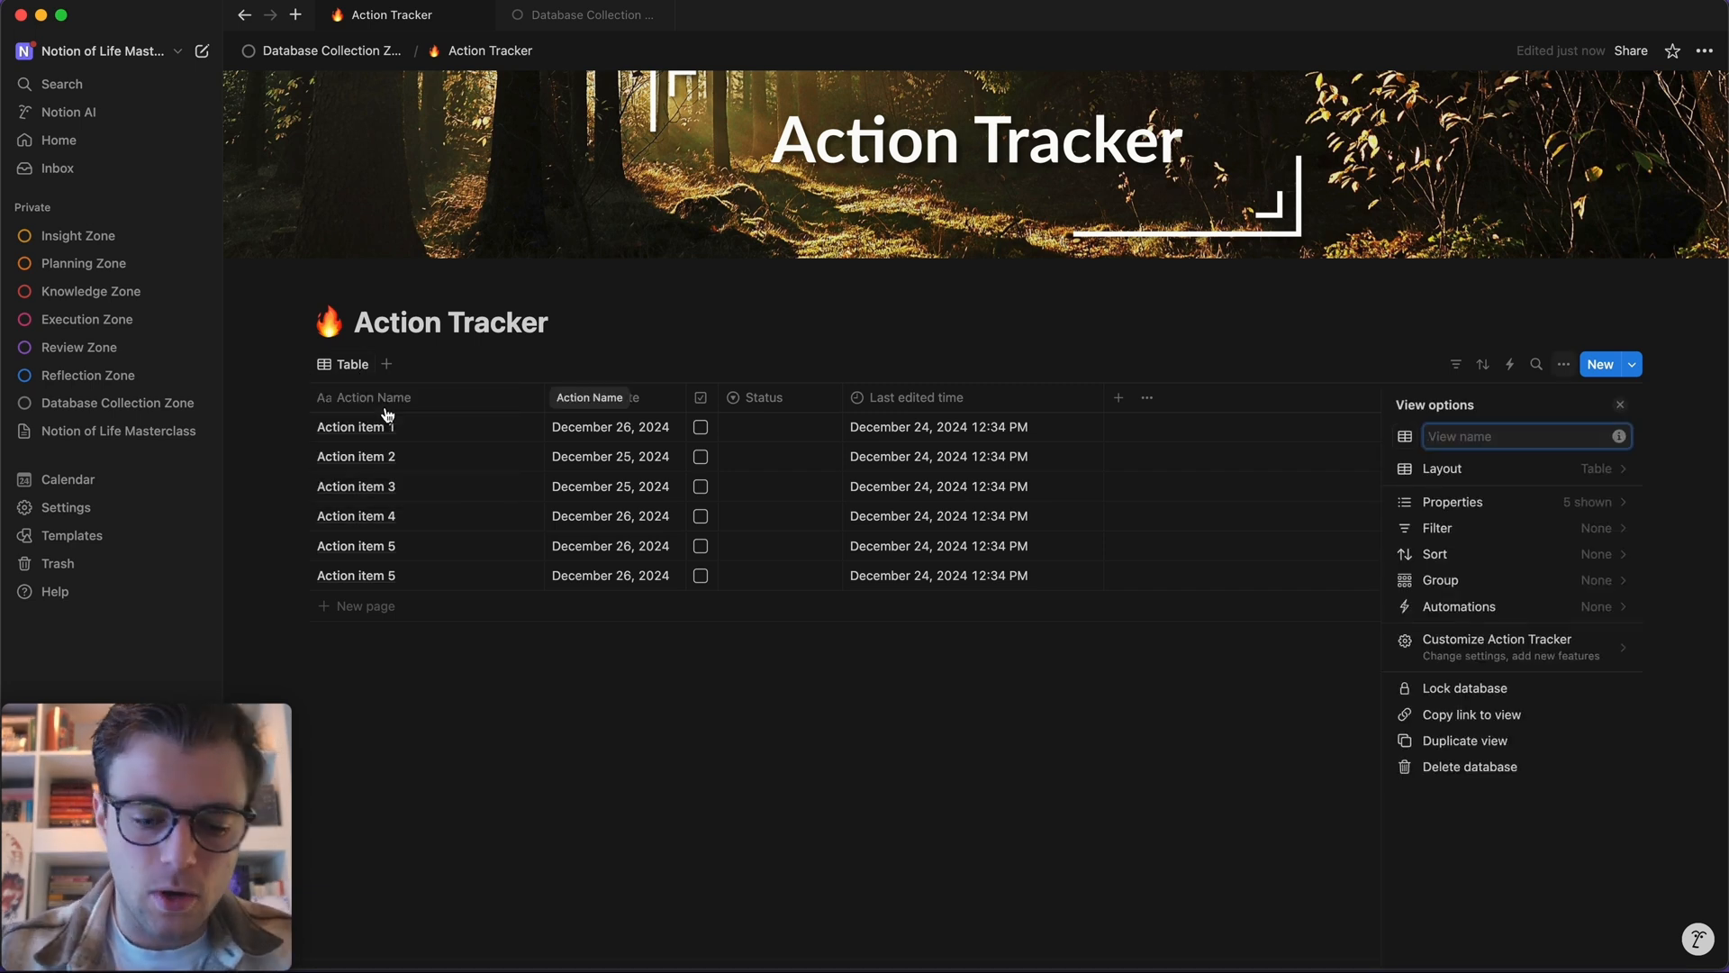
text(Master Tab)
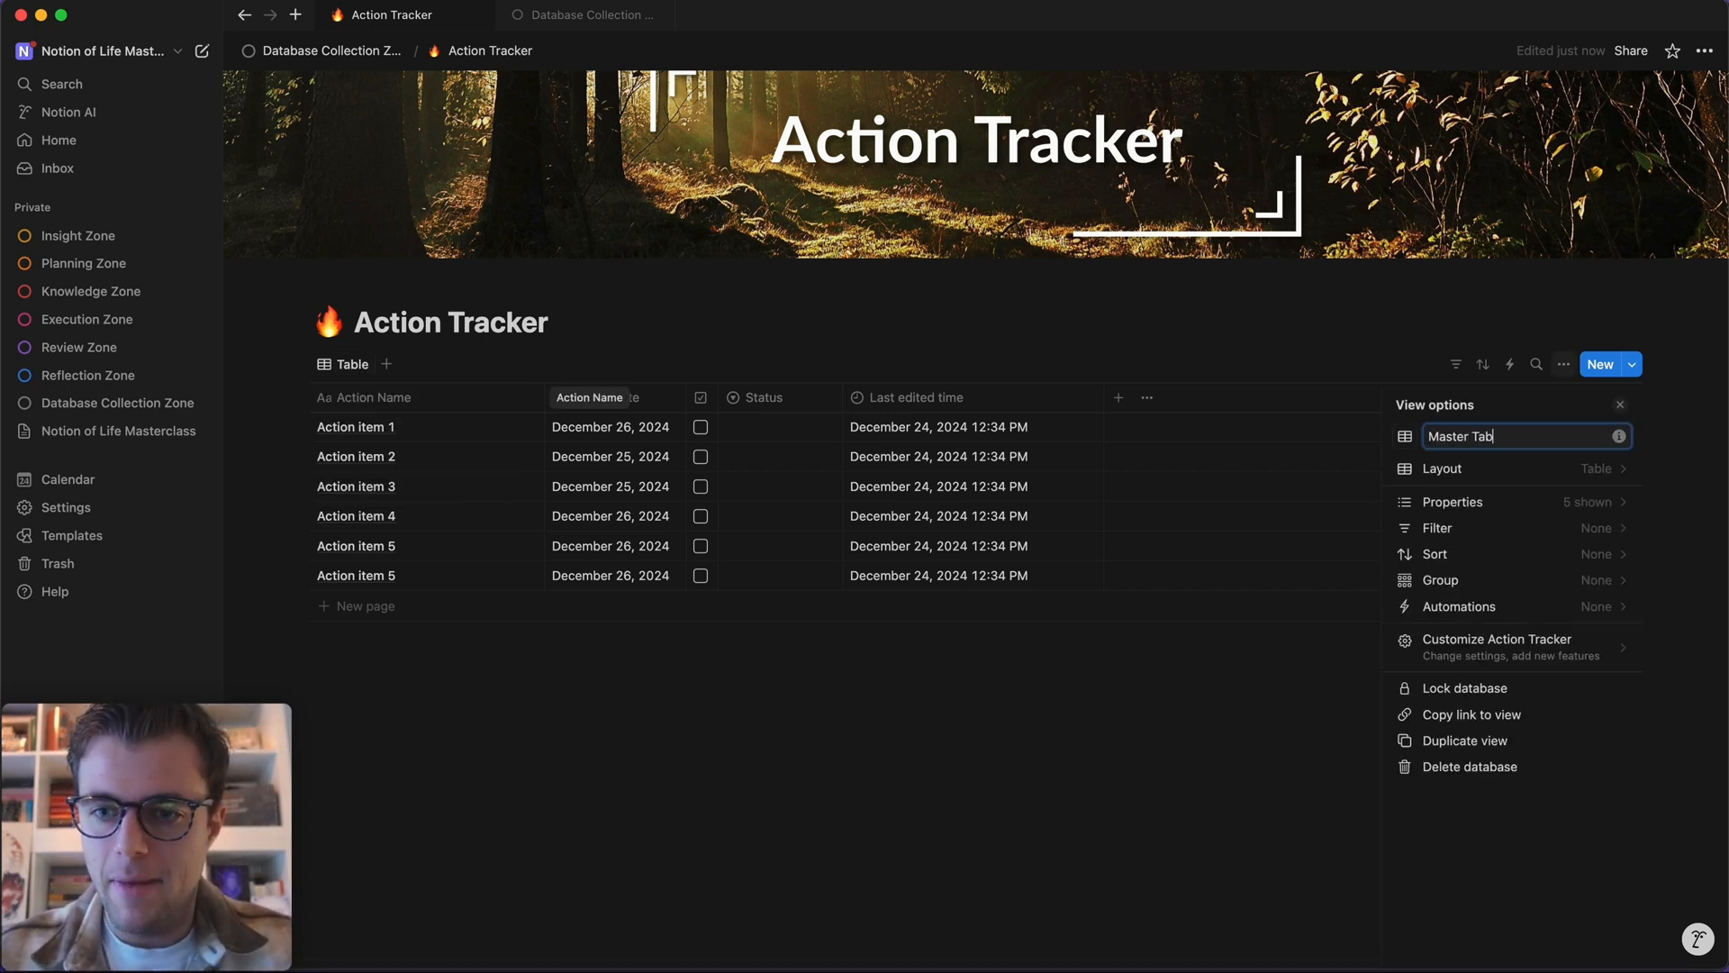
text(le)
key(ctrl+super+space)
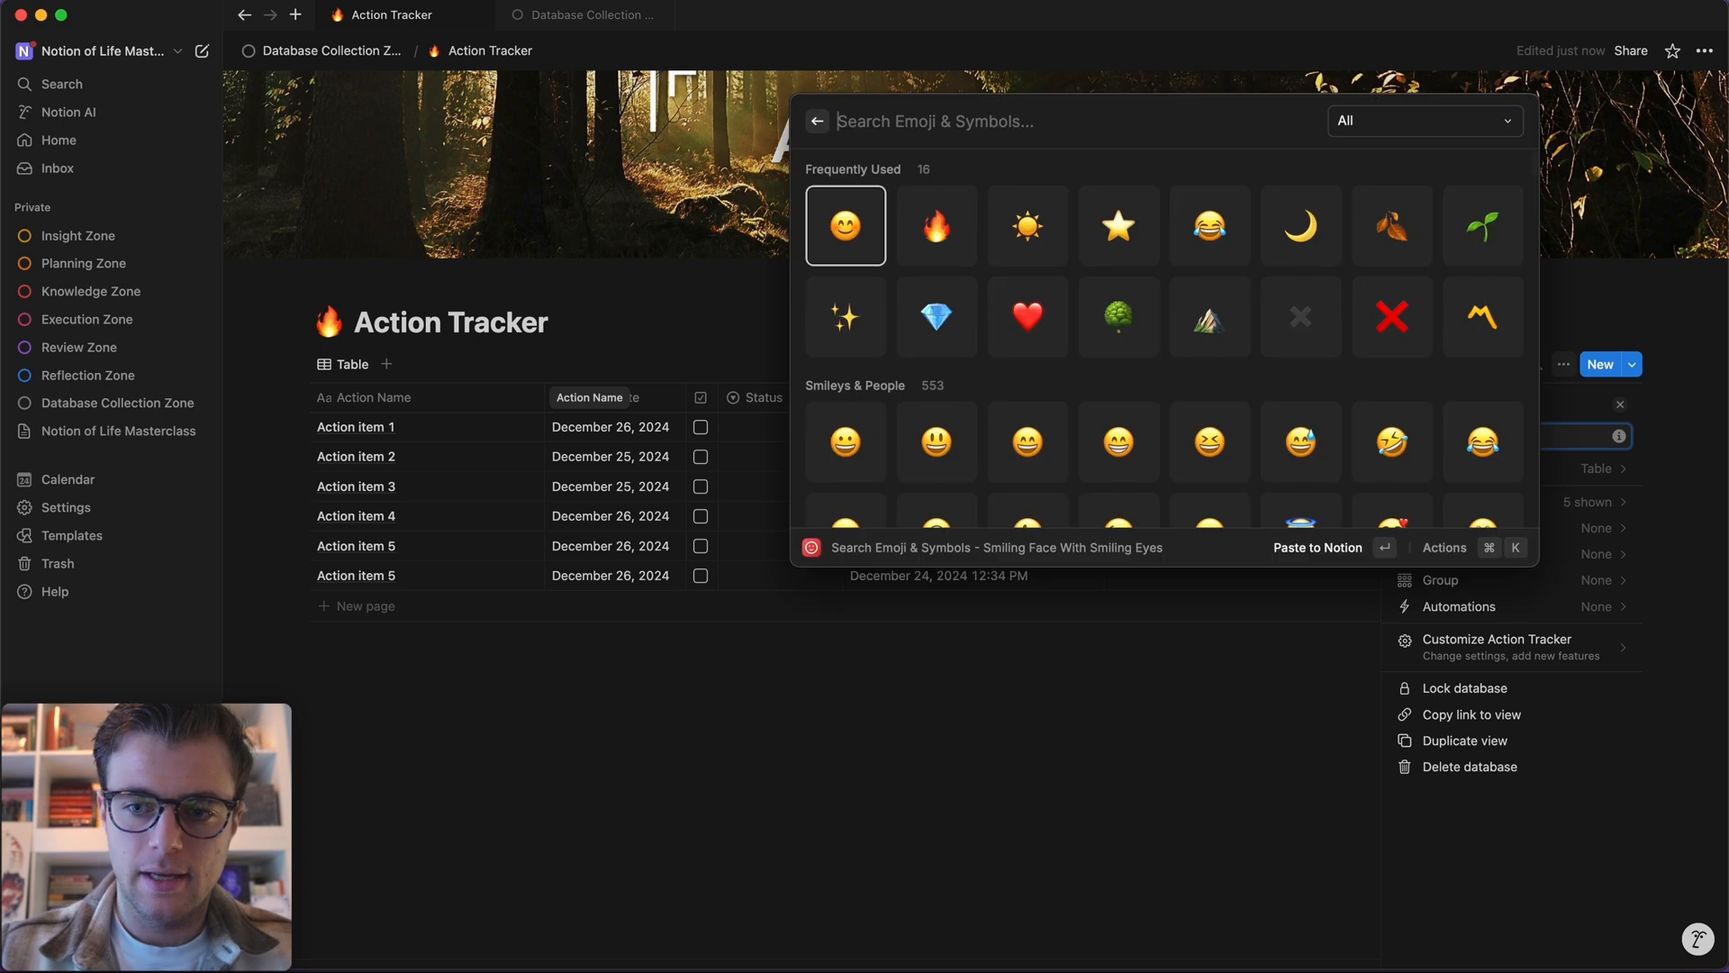
text(fire)
key(Return)
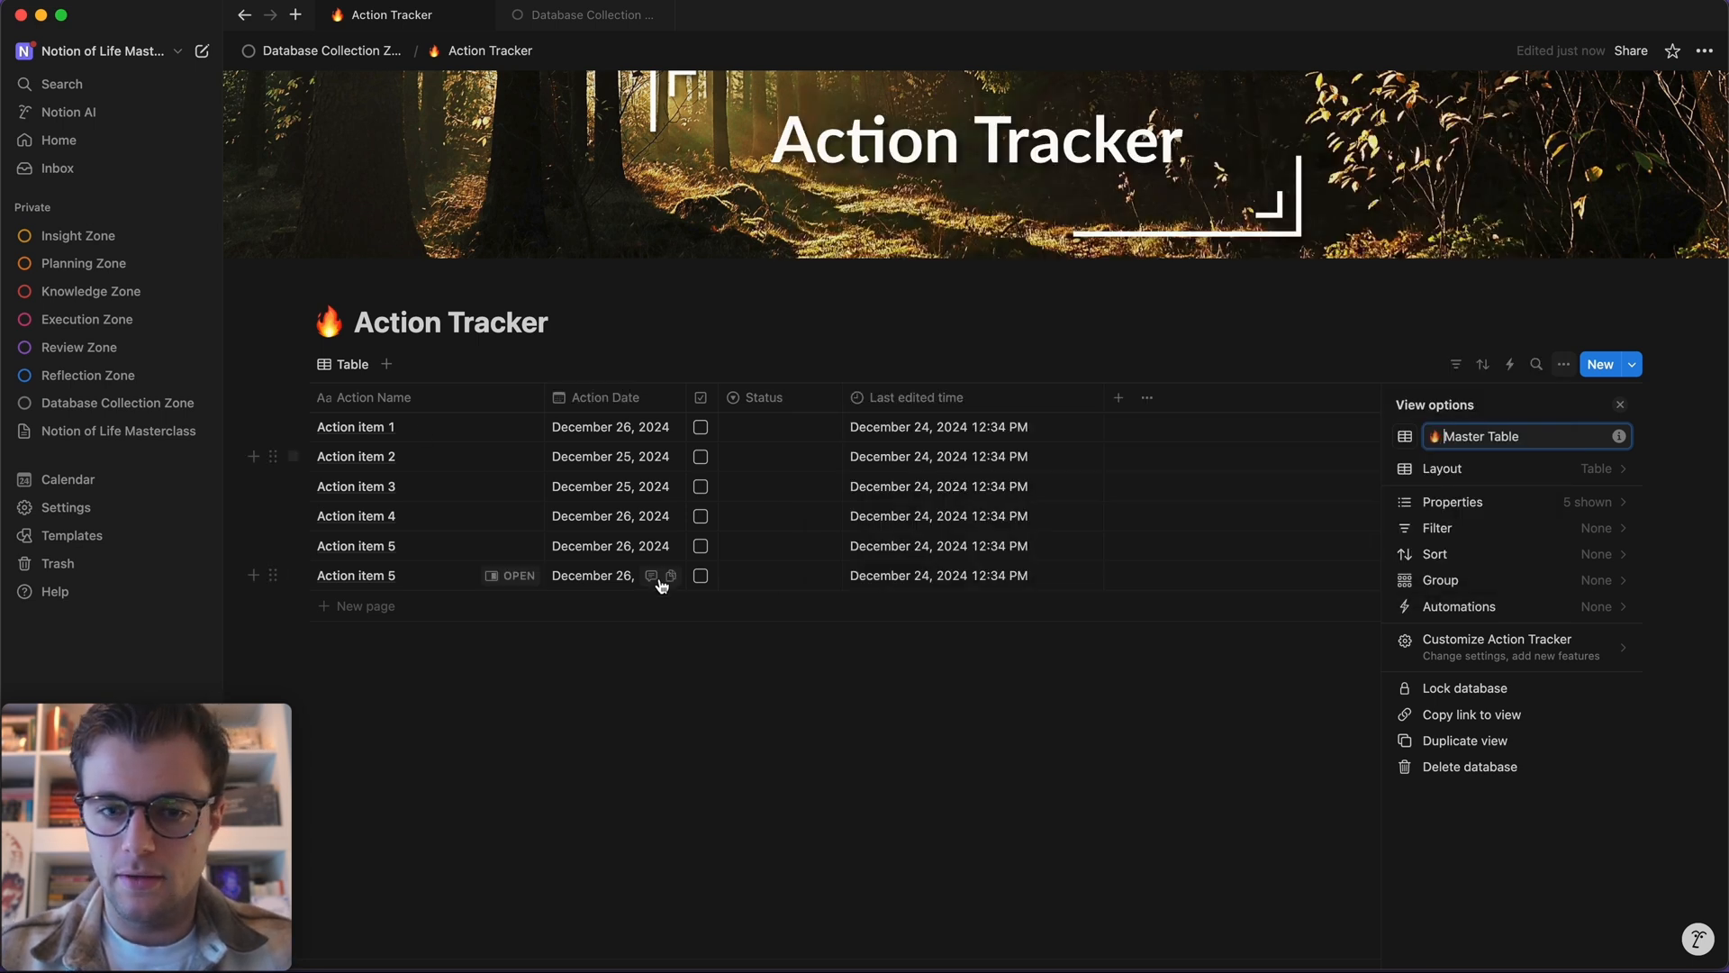
click(703, 772)
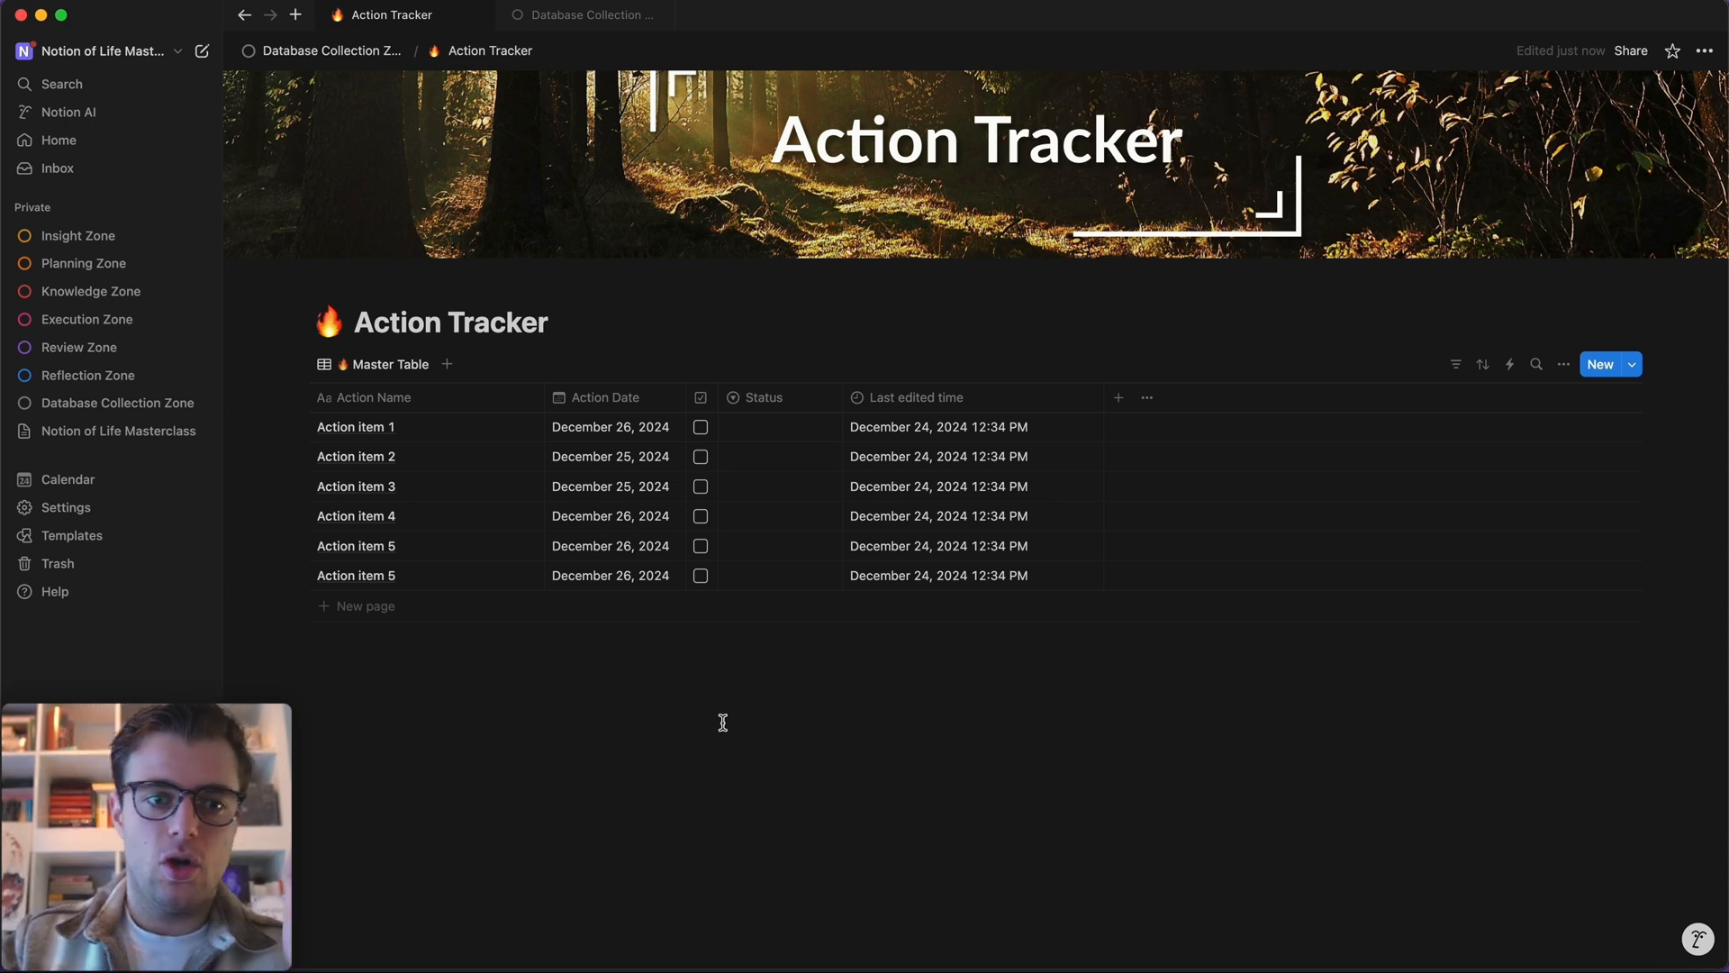
- Add a table view to the Action Tracker named "Daily Actions" with a fire emoji in front
click(449, 364)
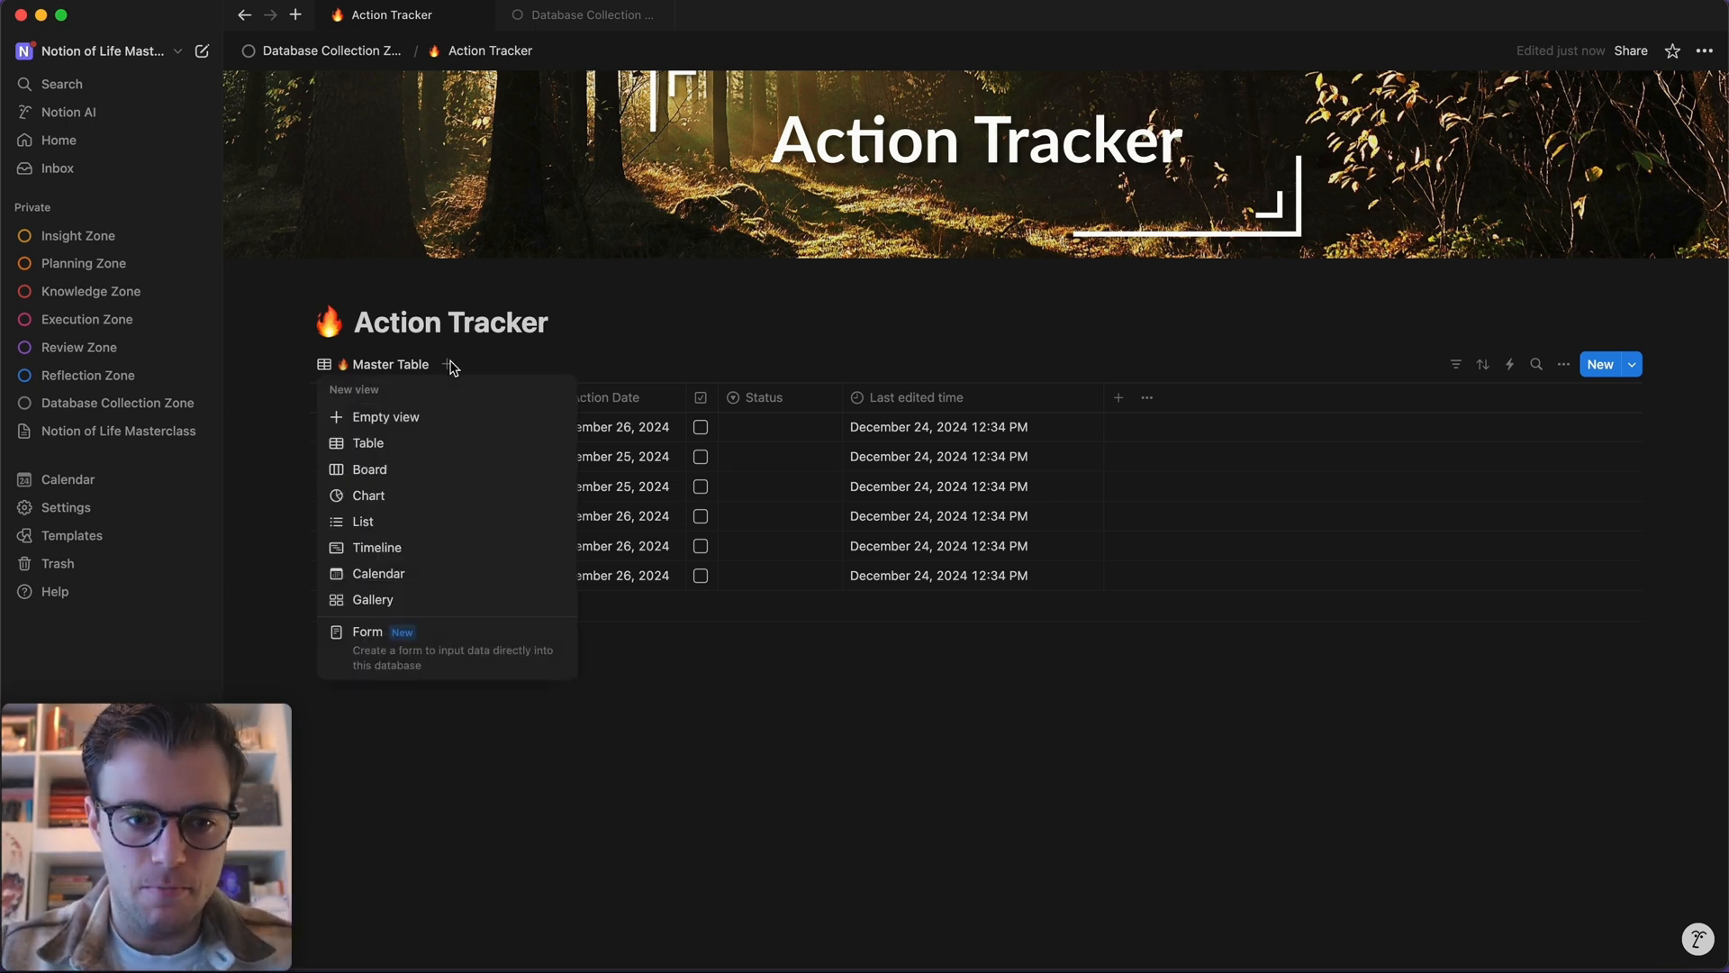
click(407, 423)
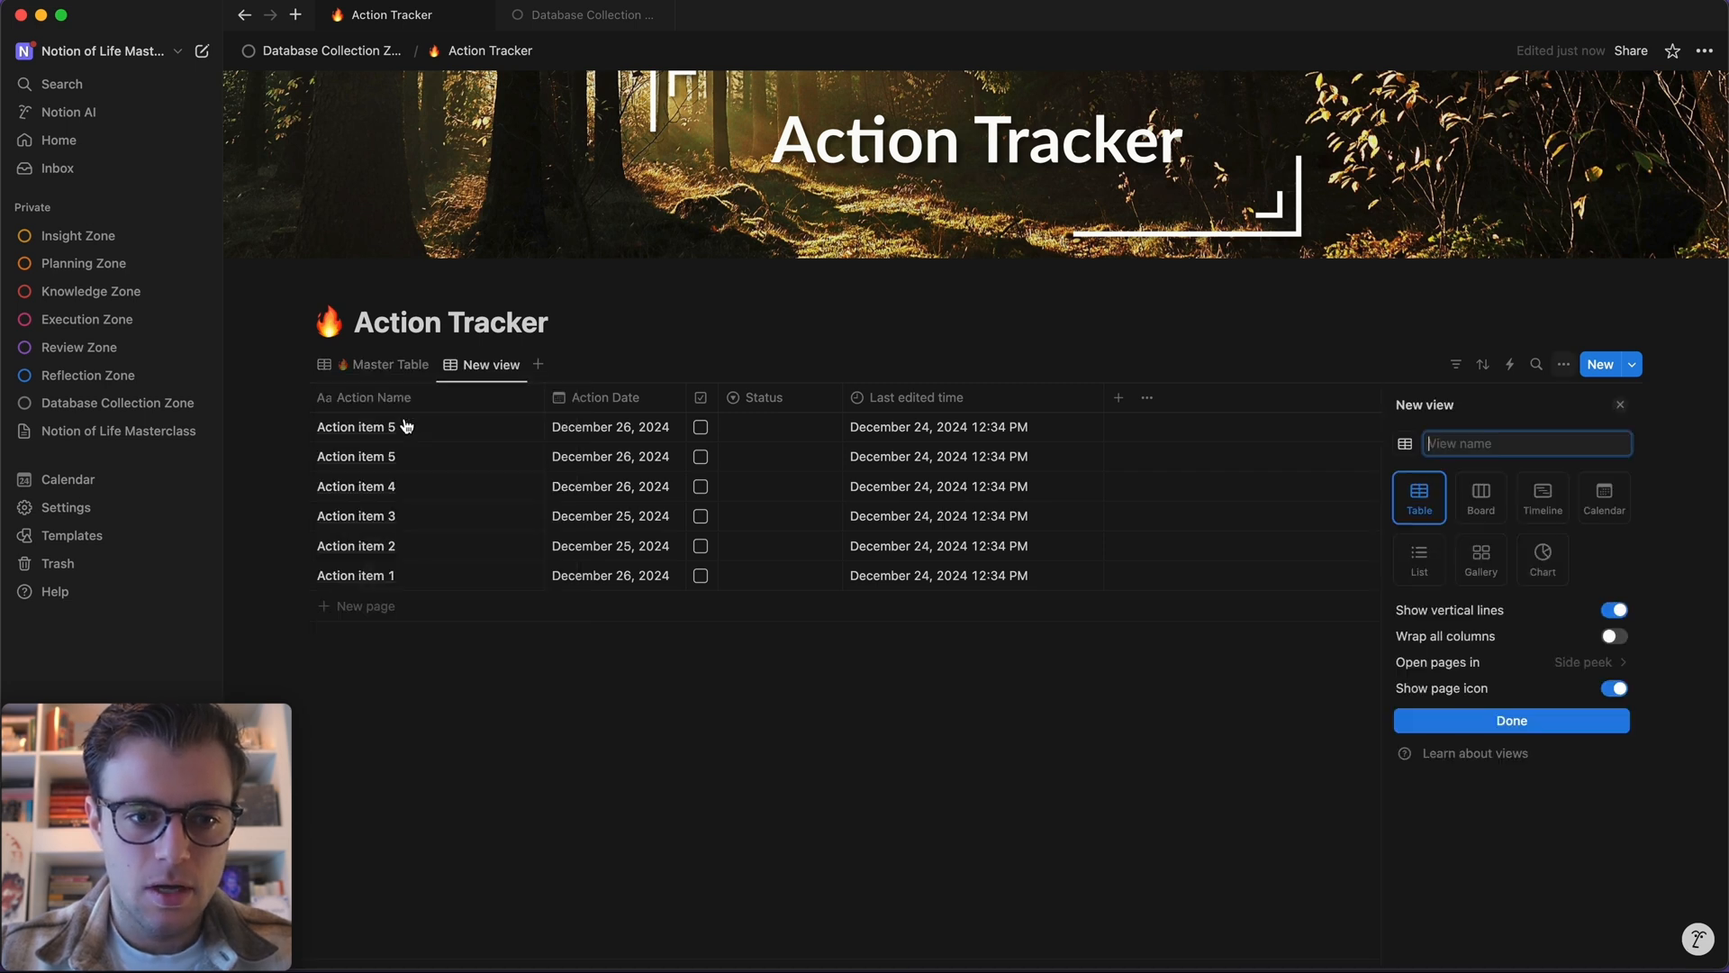
key(ctrl+super+space)
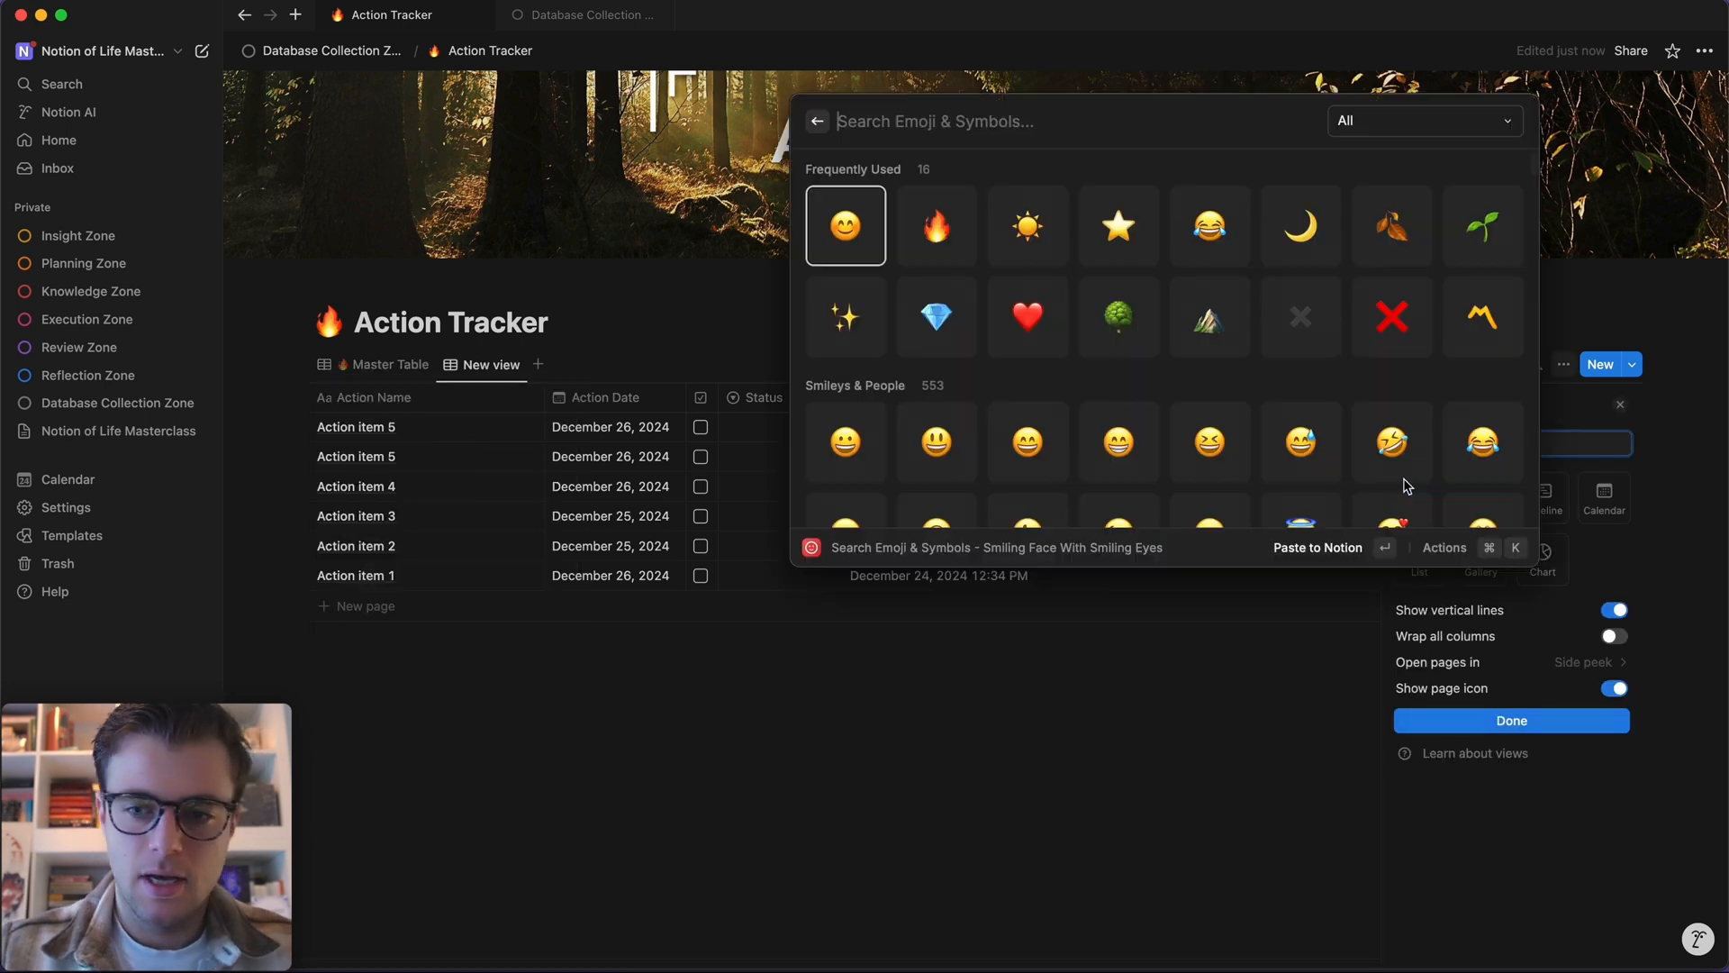
text(a)
key(BackSpace)
text(fire)
key(Return)
text(D)
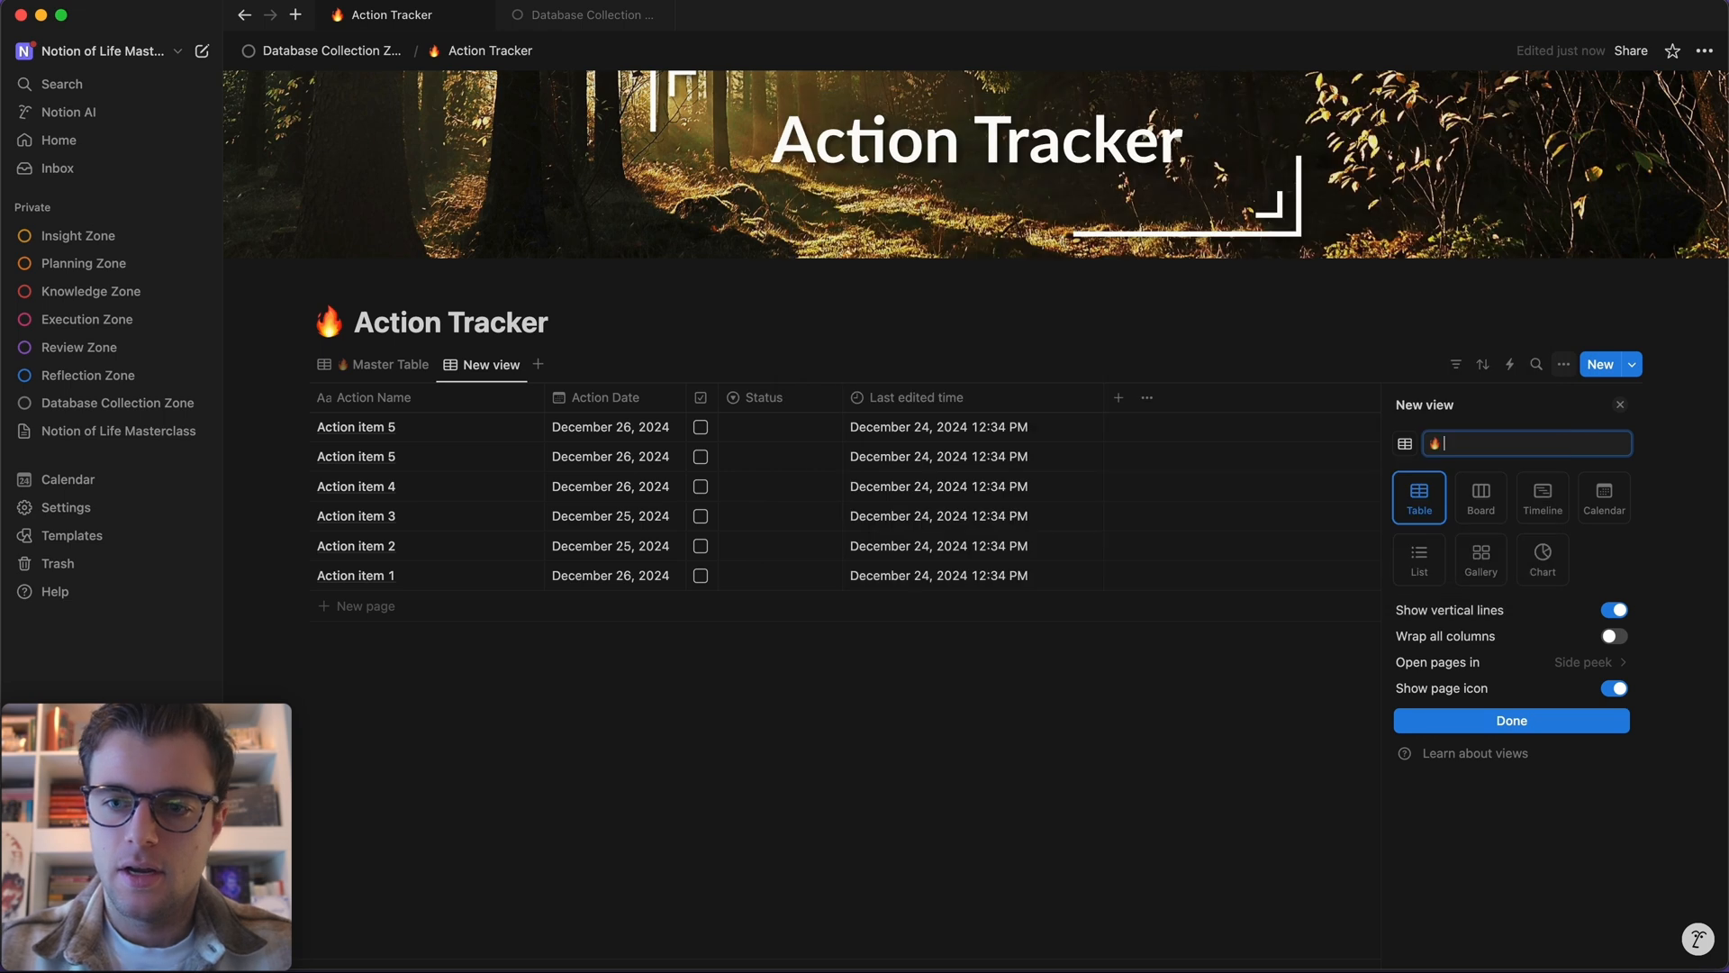
text(aily Actions)
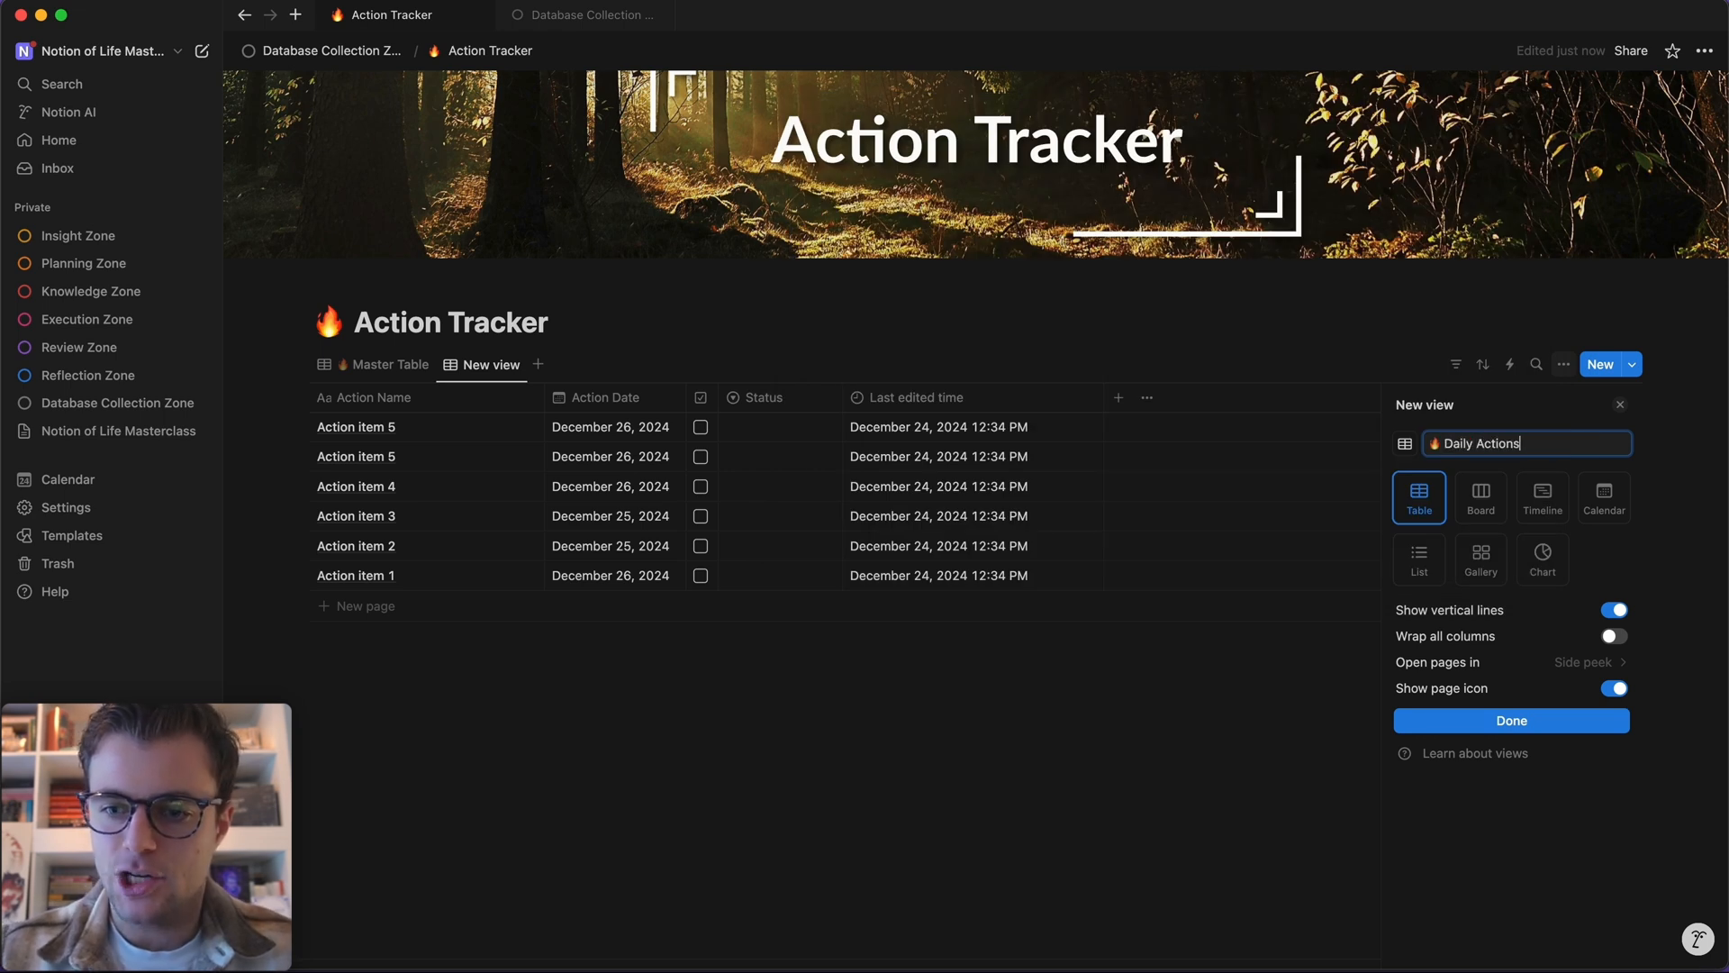
click(1497, 725)
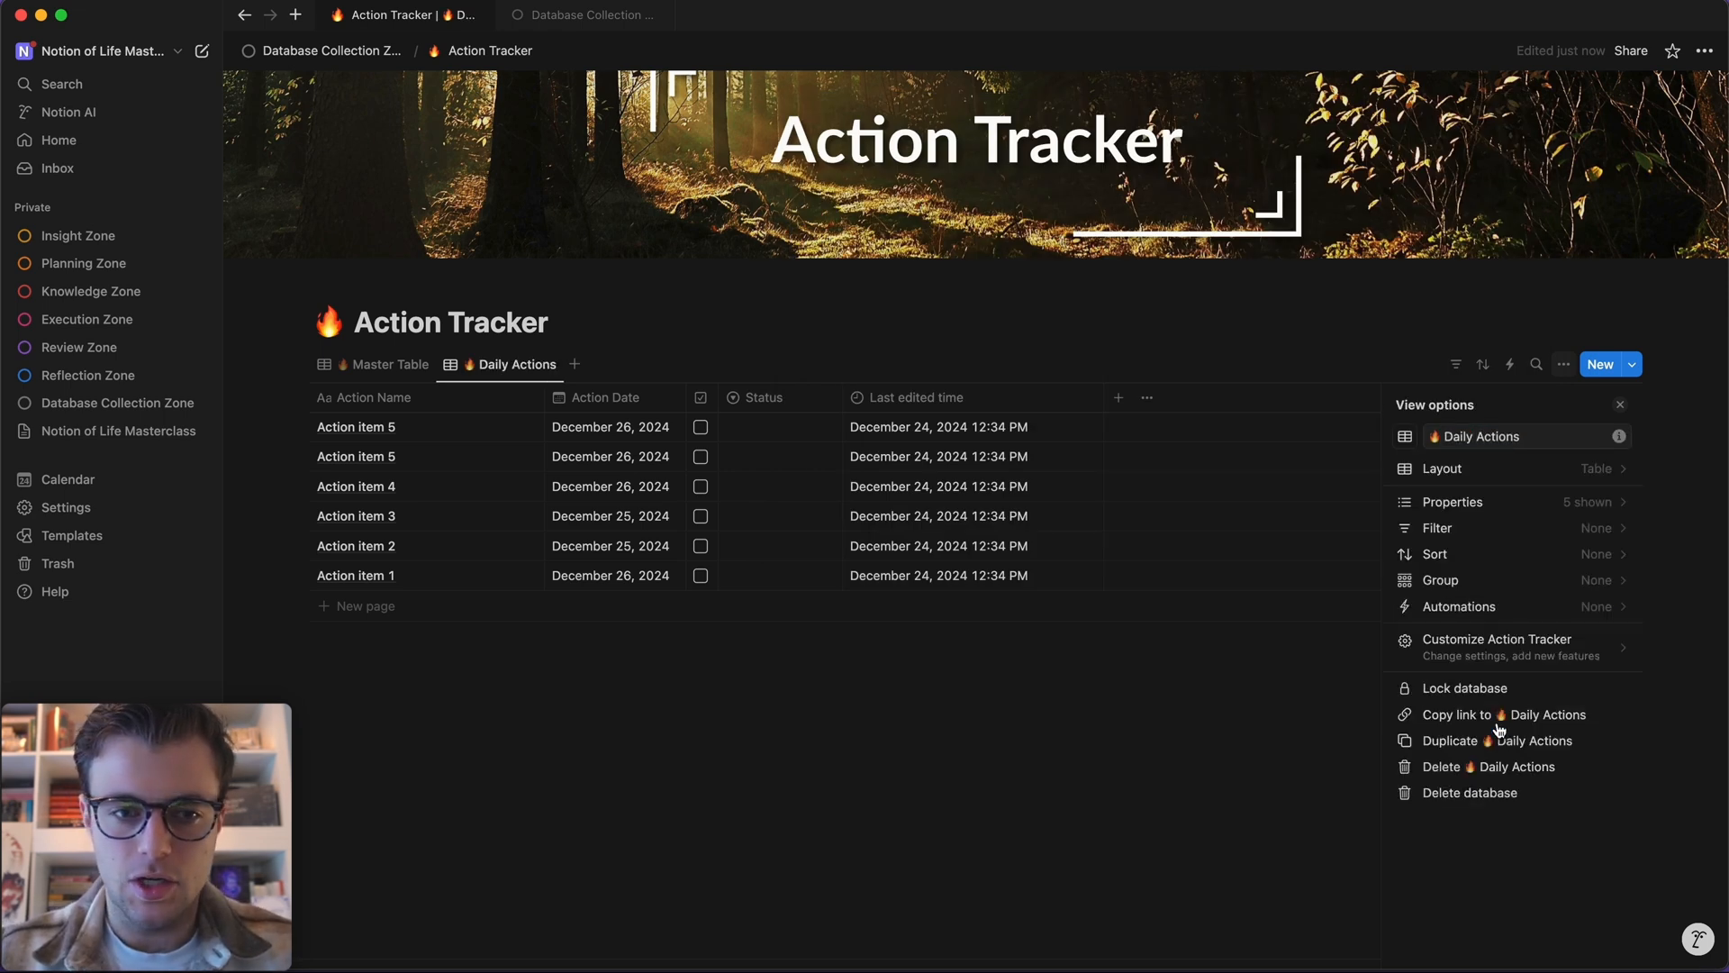
click(592, 737)
- Compare the rows and their order in the Master Table and Daily Actions views
click(374, 370)
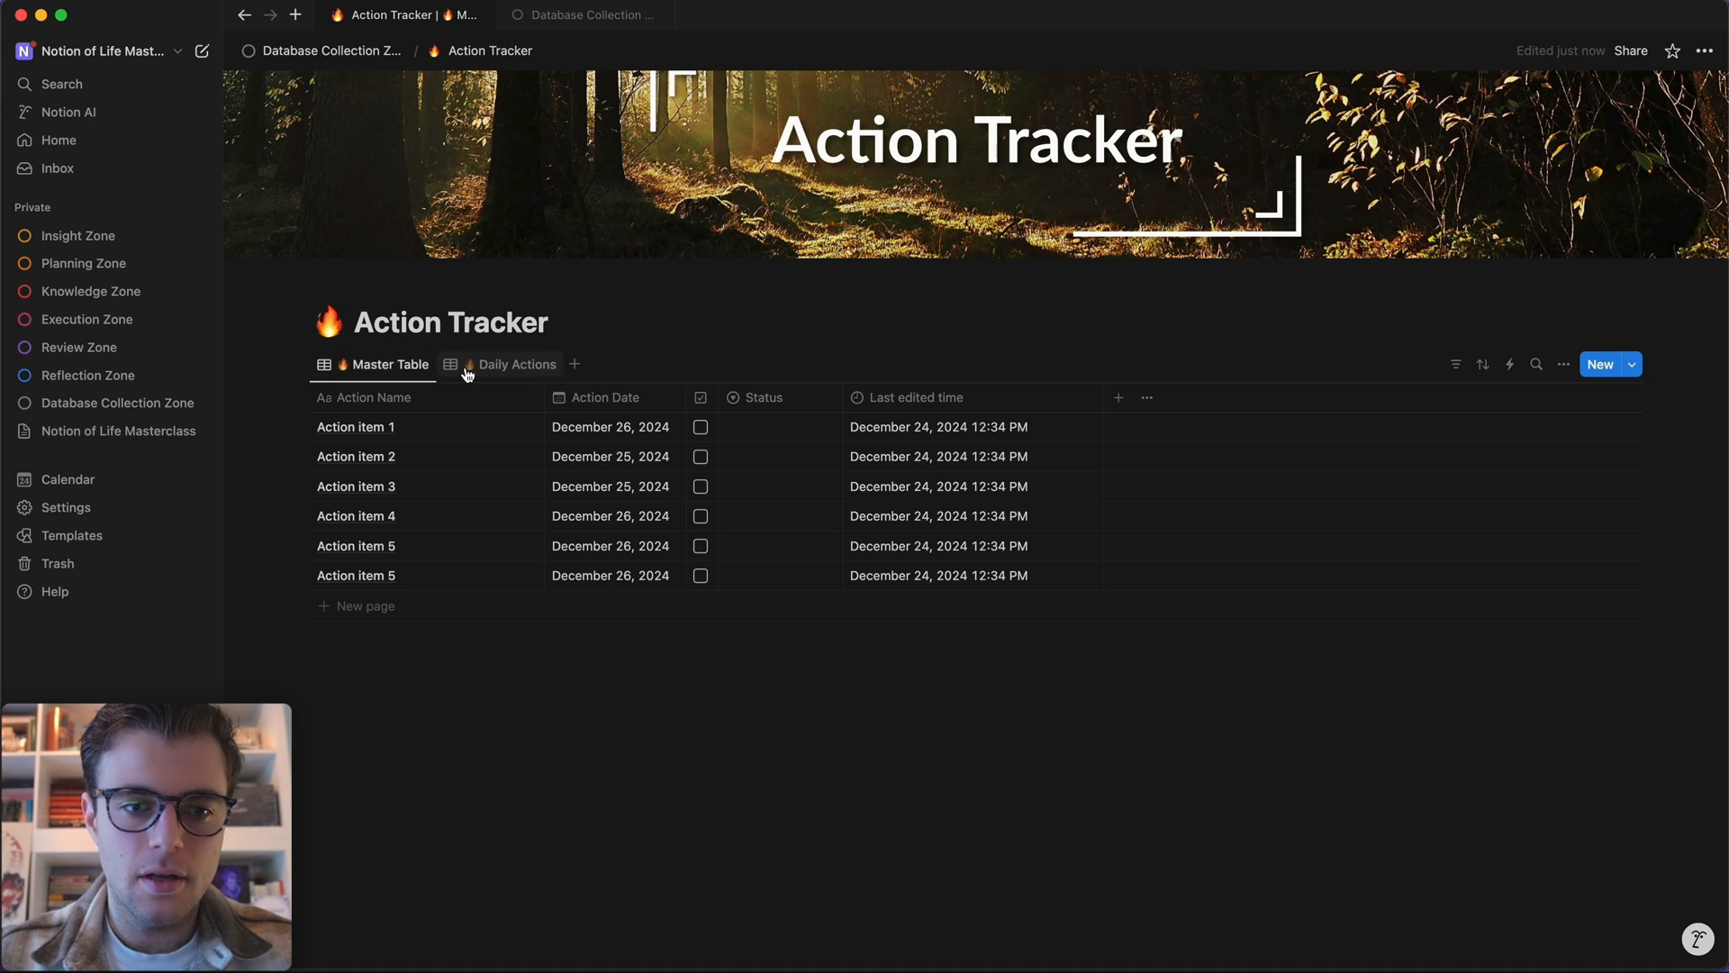
click(476, 371)
click(374, 368)
click(499, 364)
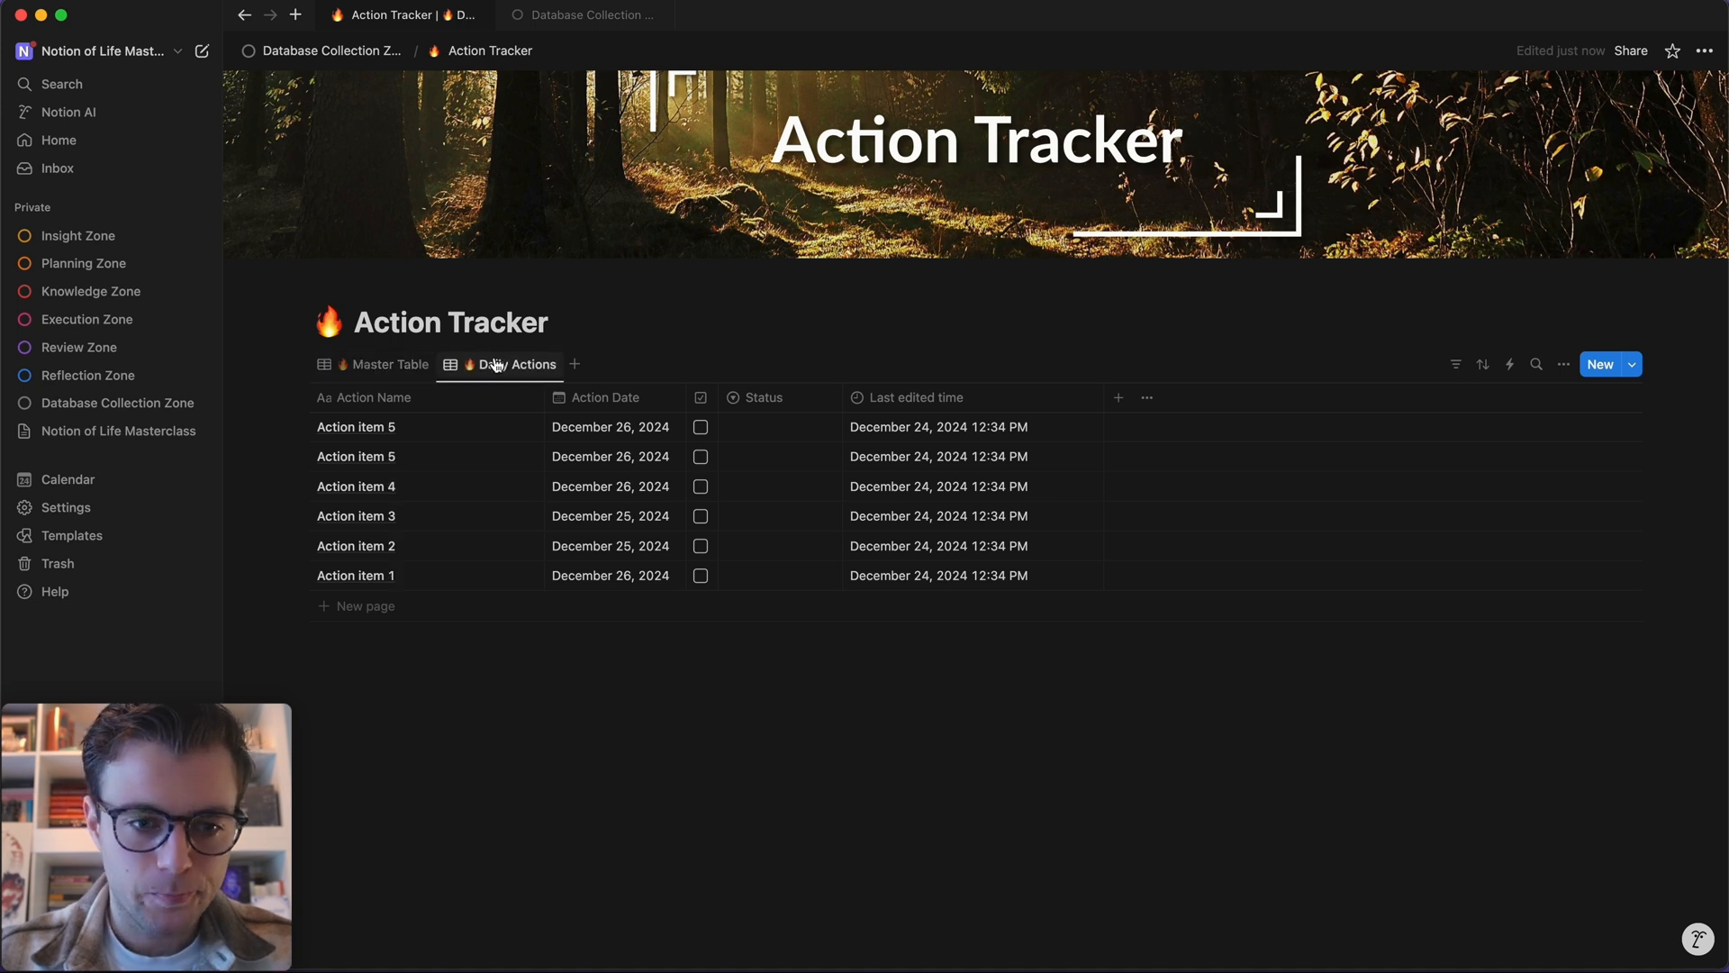
click(382, 370)
click(495, 363)
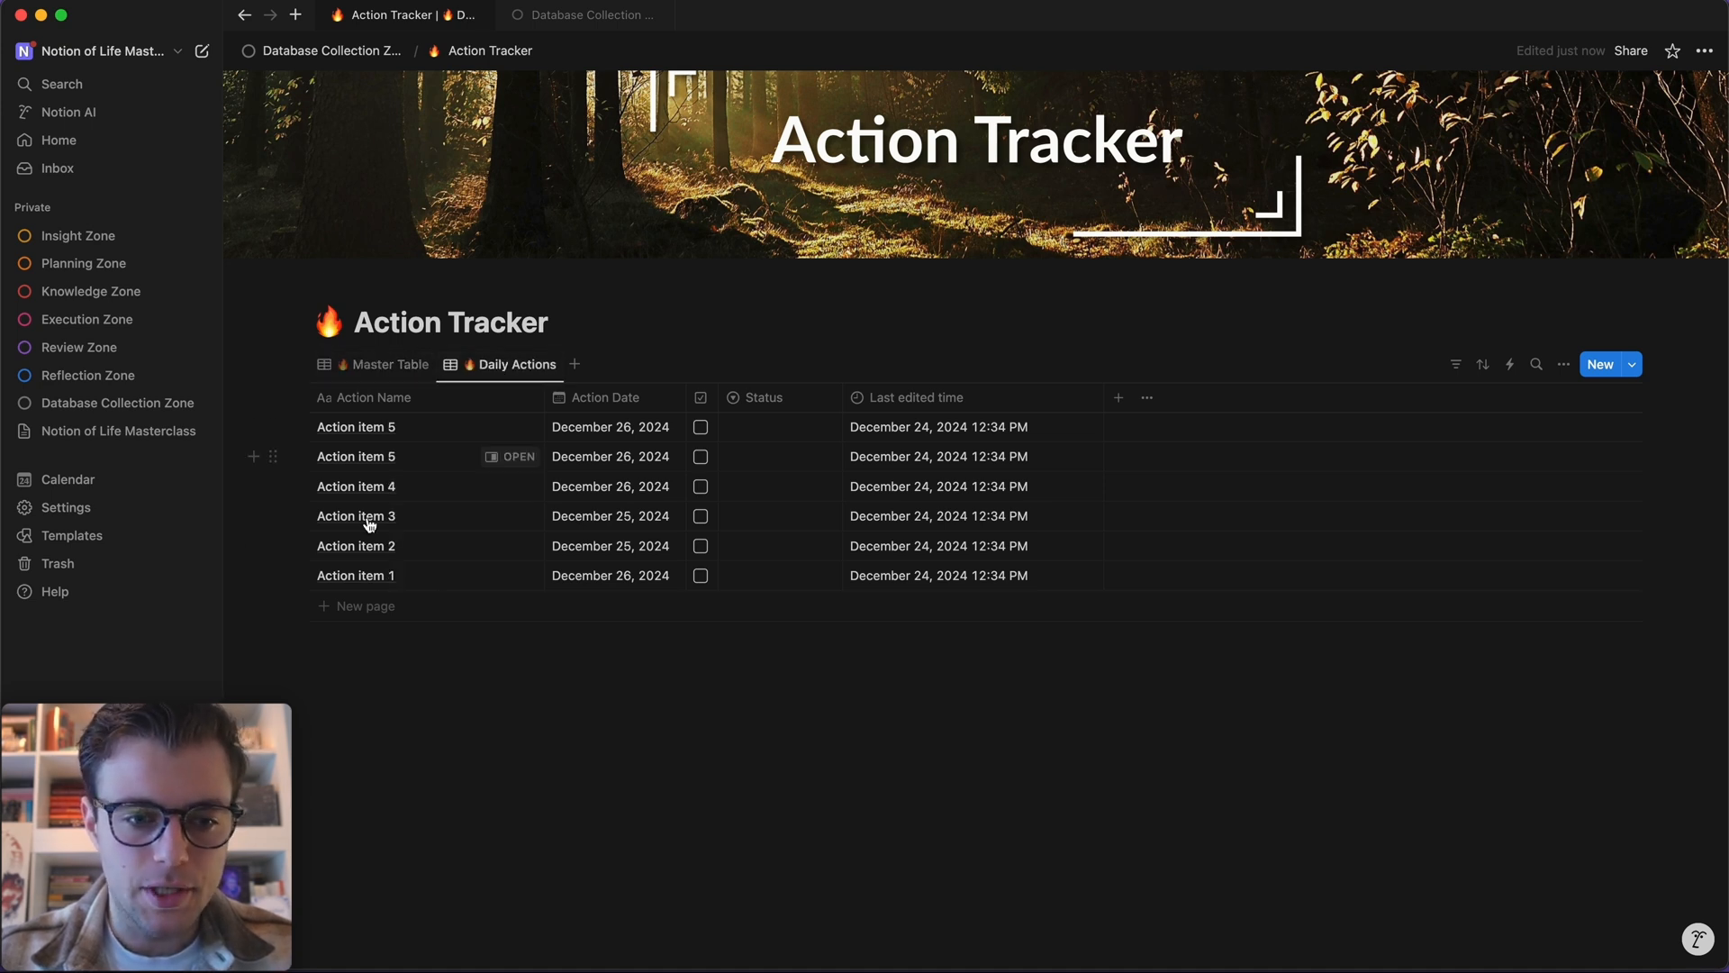
click(369, 364)
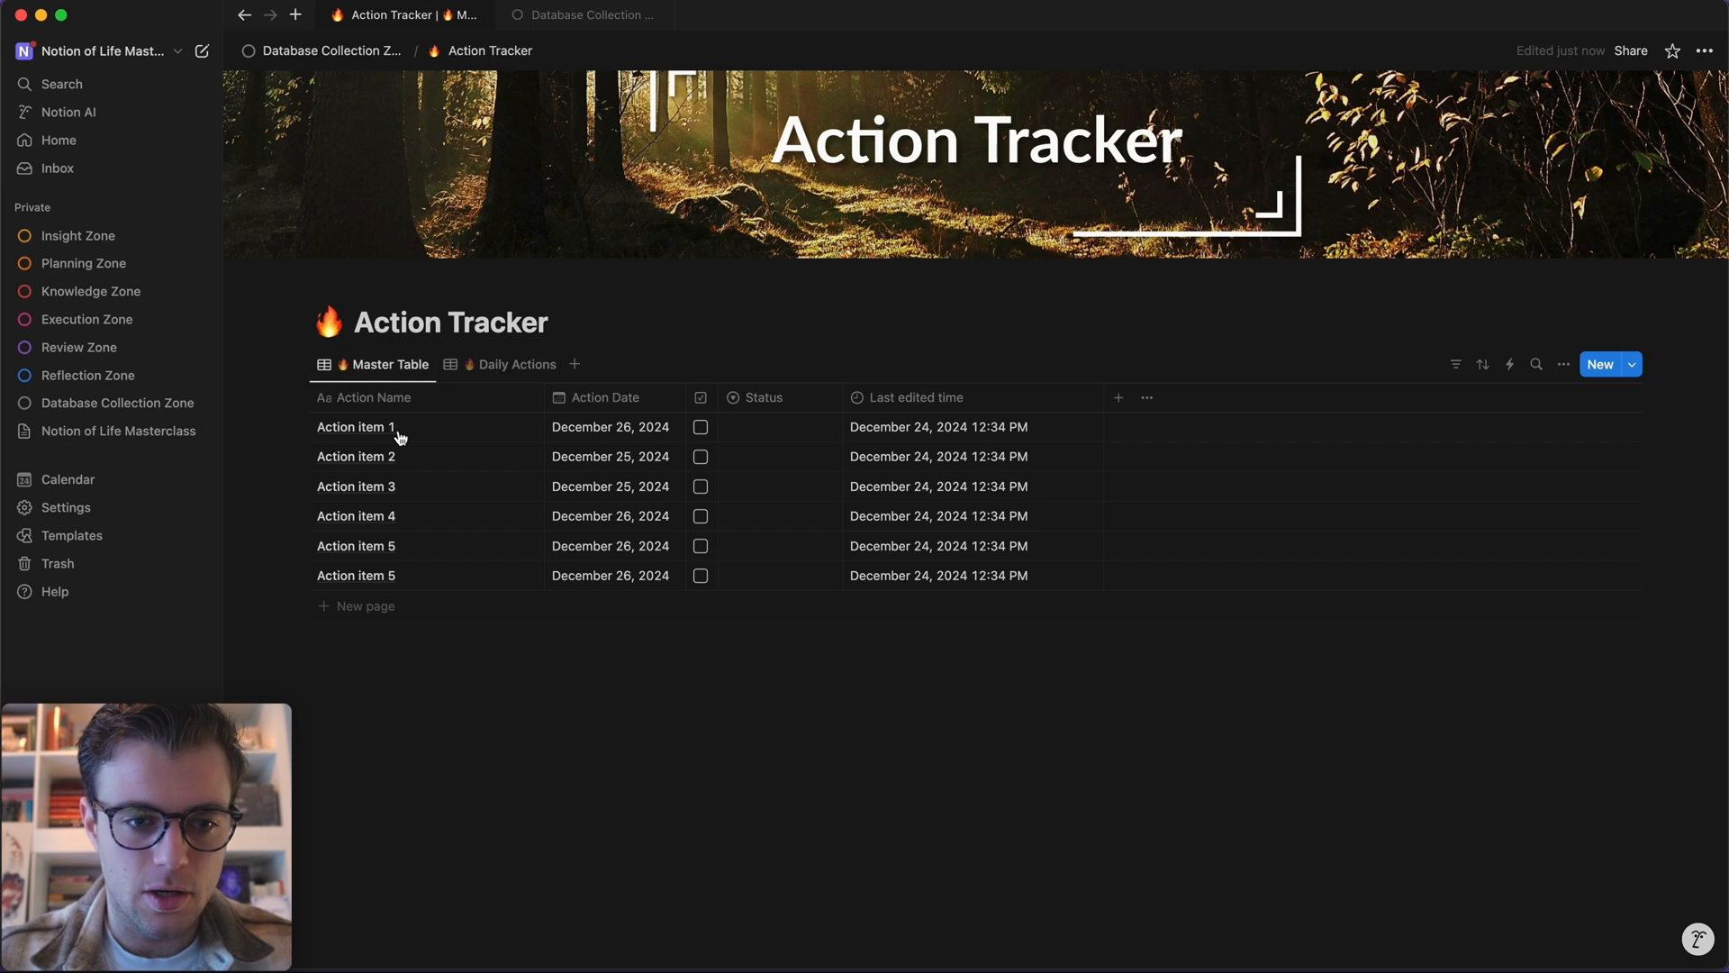
click(498, 366)
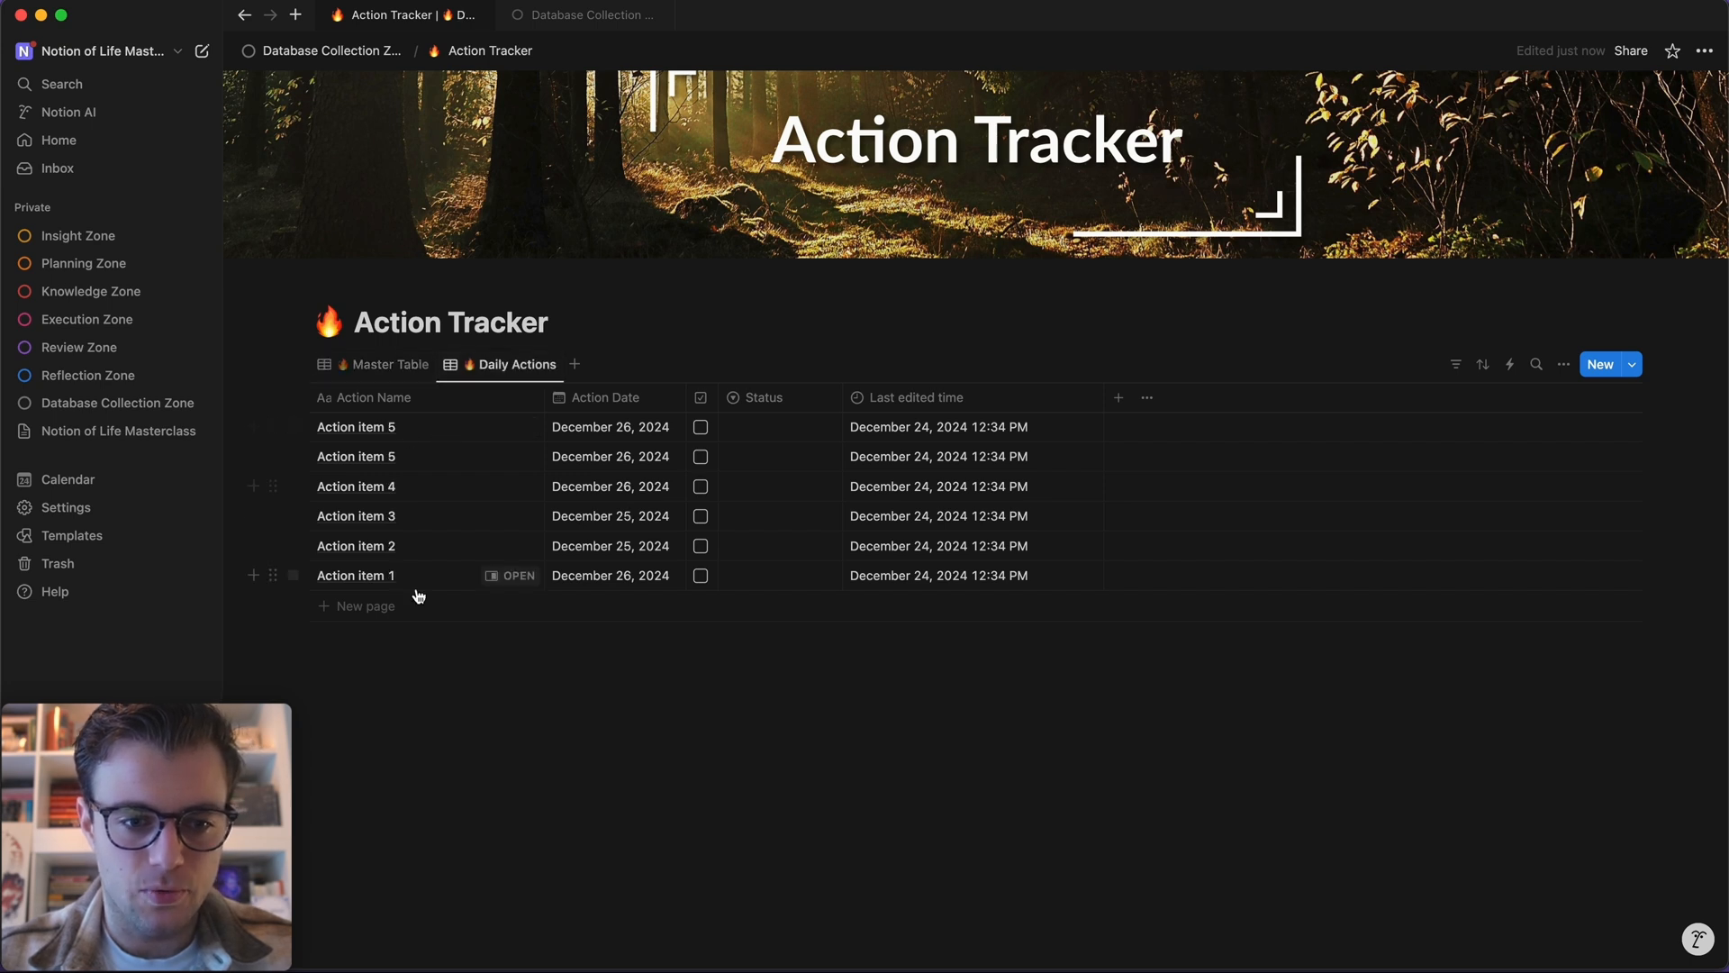
- Rename the first row of the Daily Actions view as "Action item 6" and check it in the Master Table
click(414, 428)
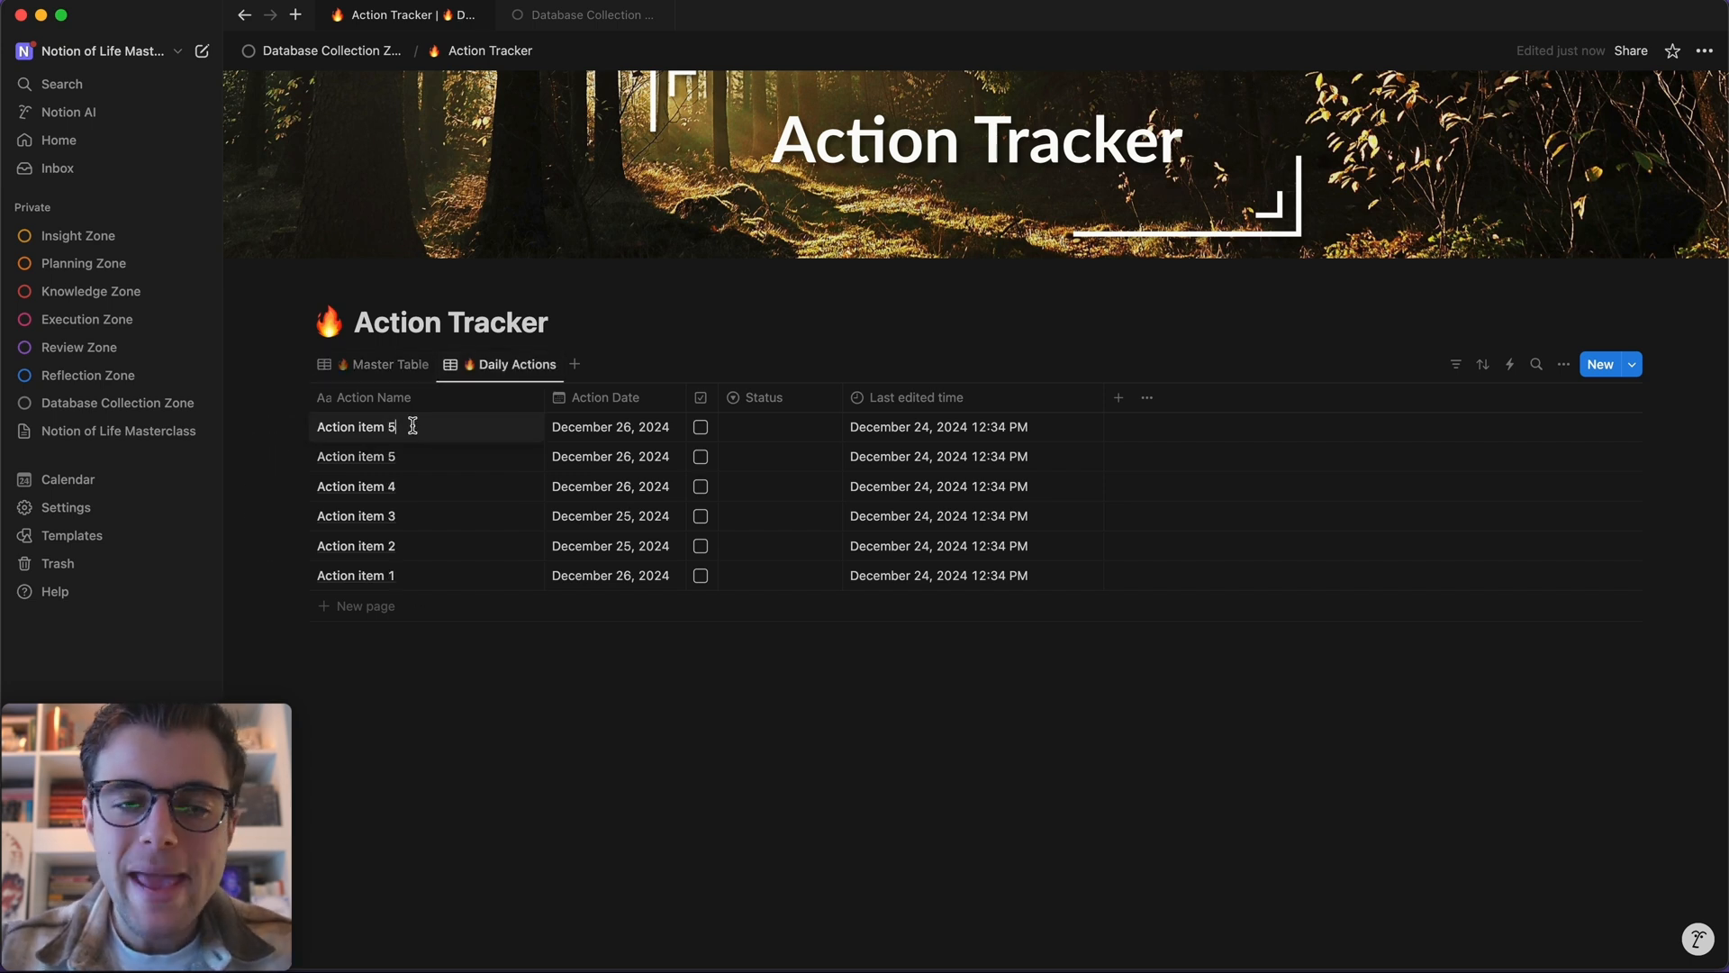
key(BackSpace)
text(6)
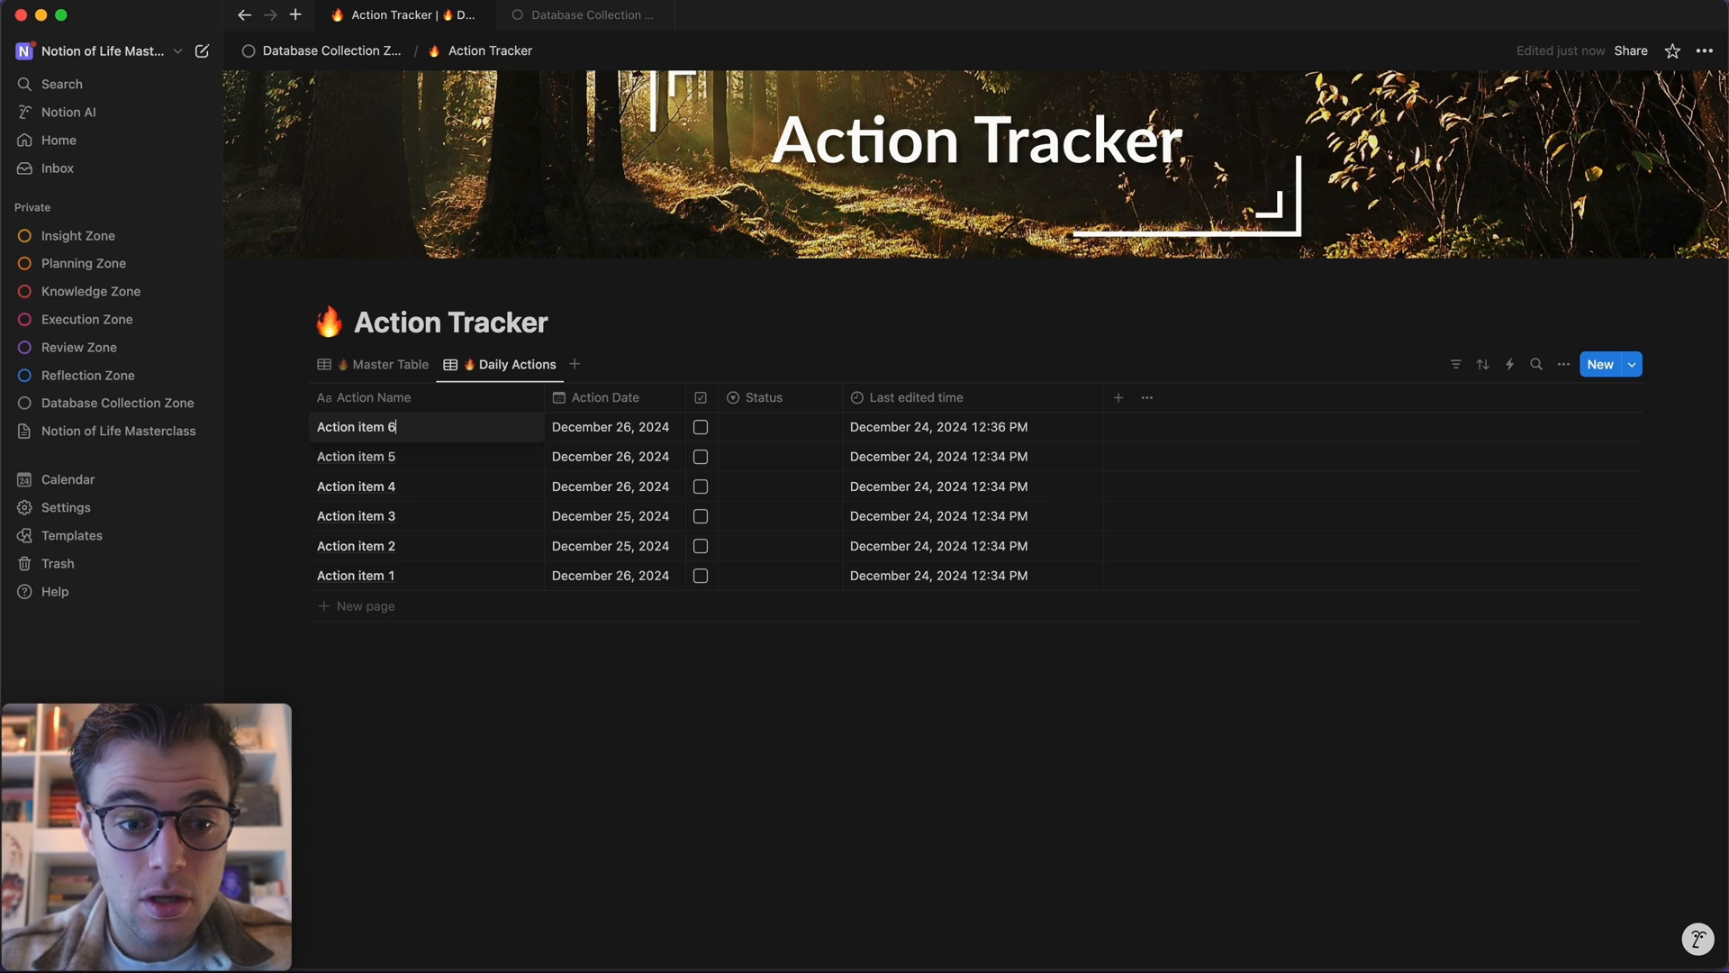
key(Escape)
click(388, 363)
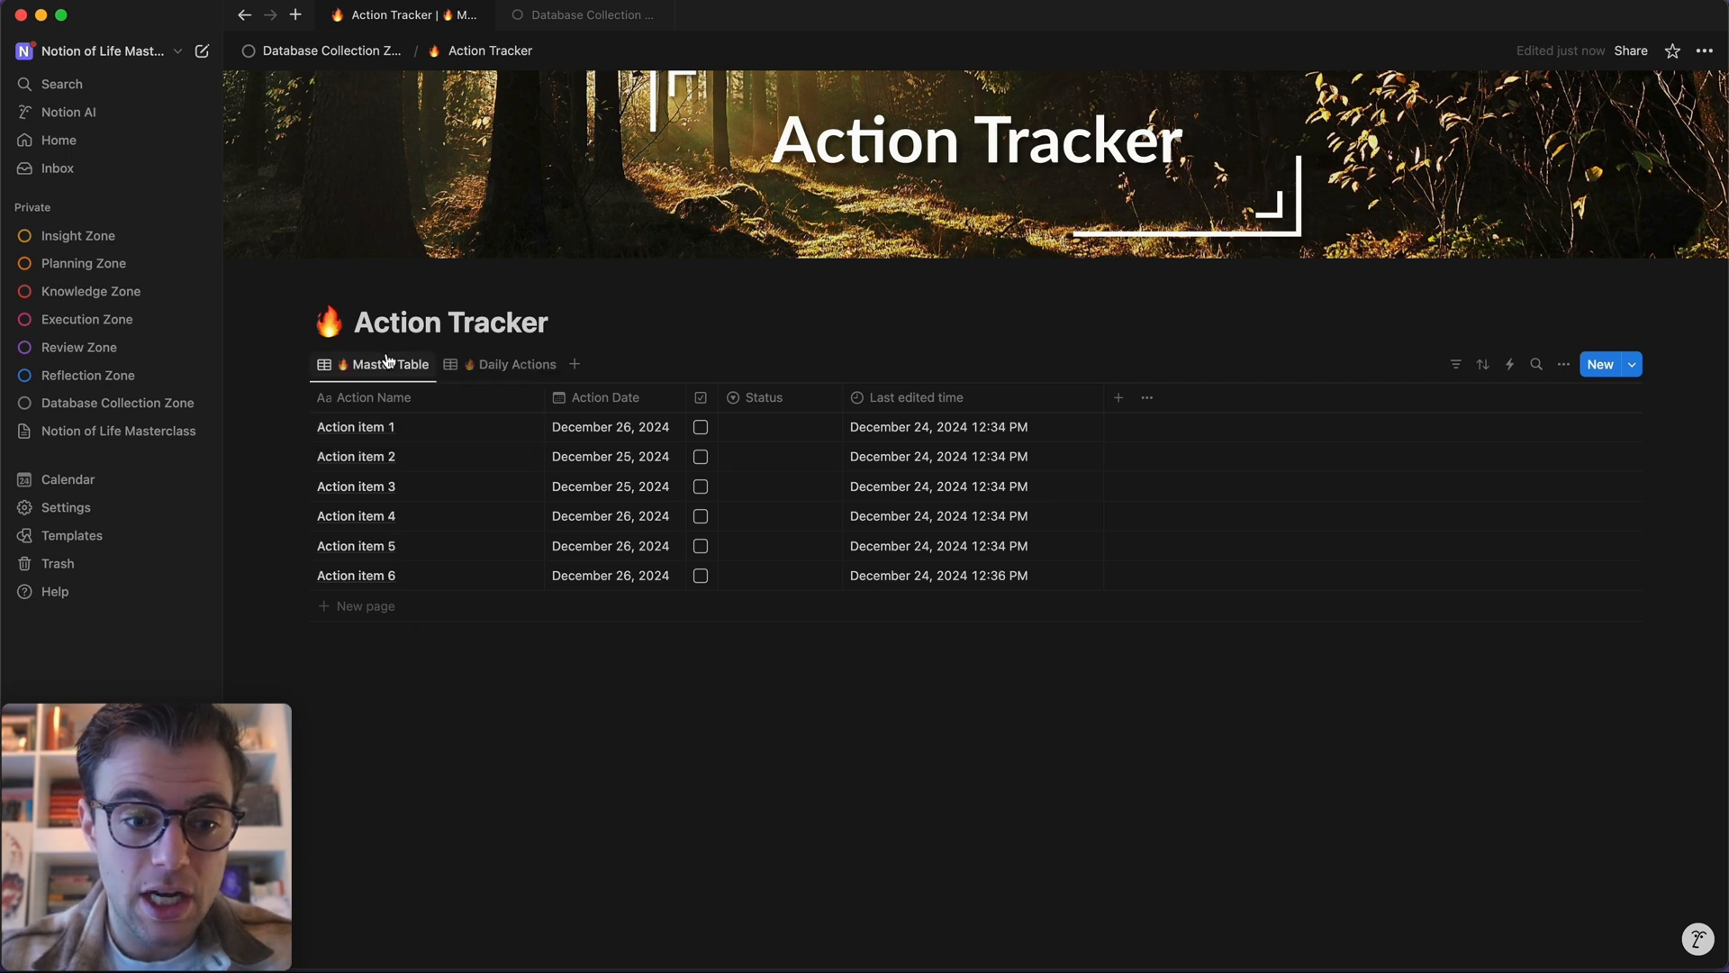
click(483, 369)
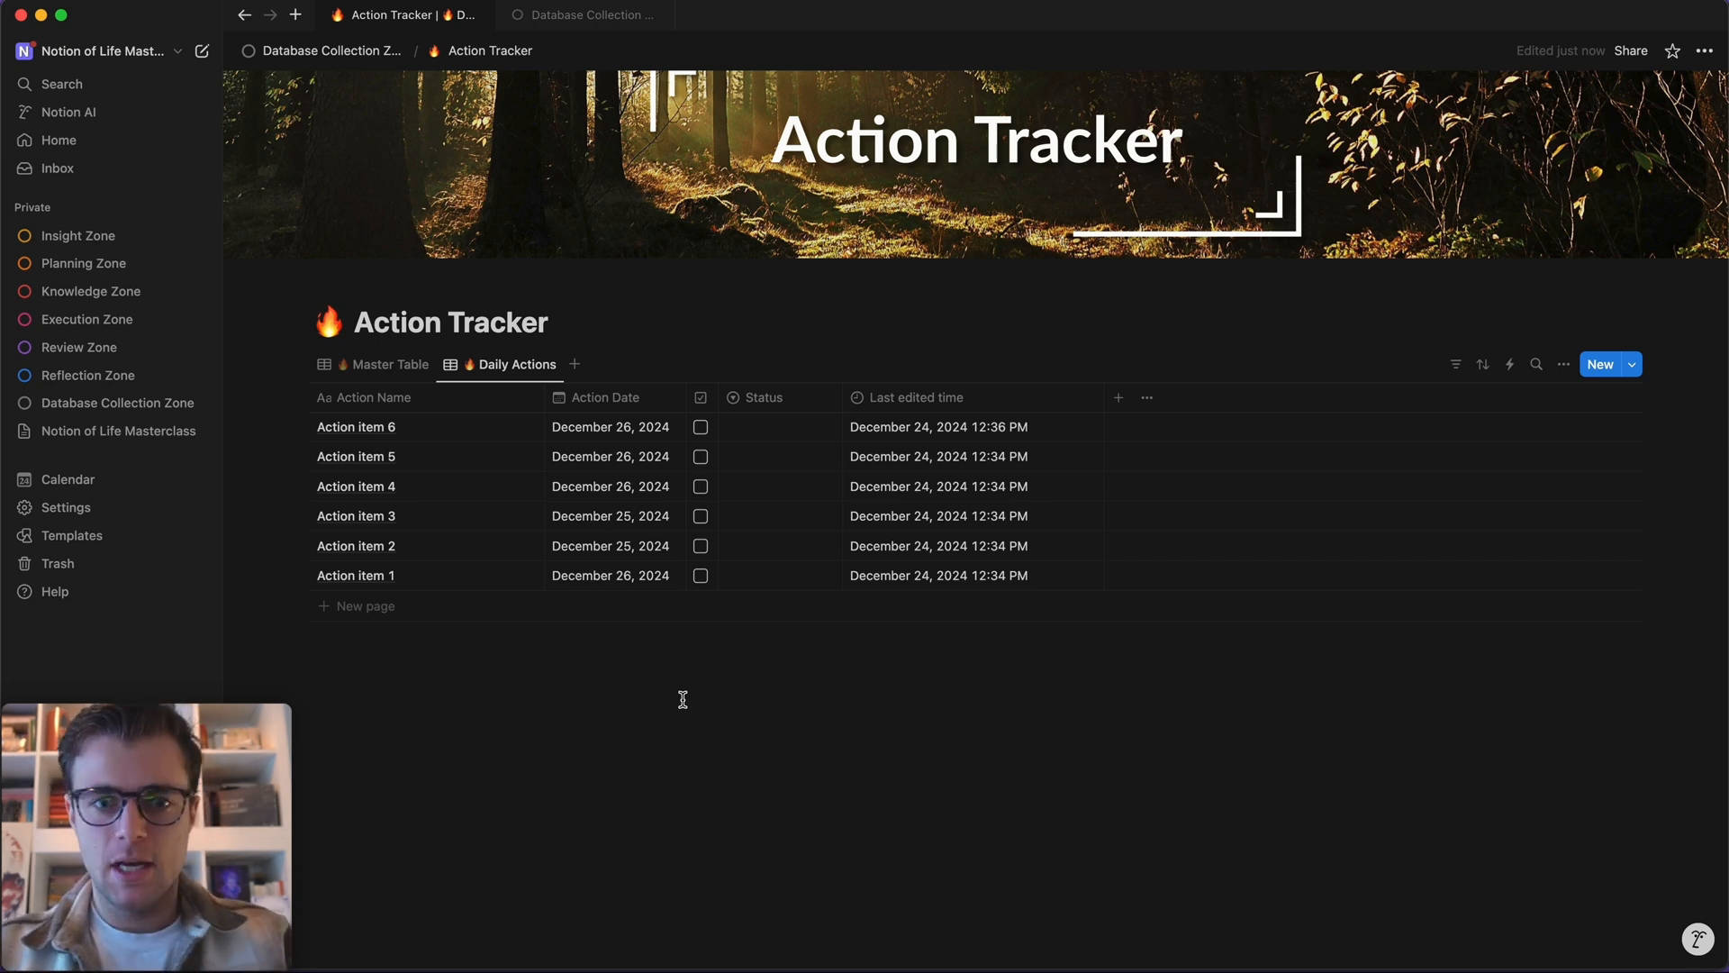
- Filter the Daily Actions view to rows whose Action Name contains "1"
click(1460, 366)
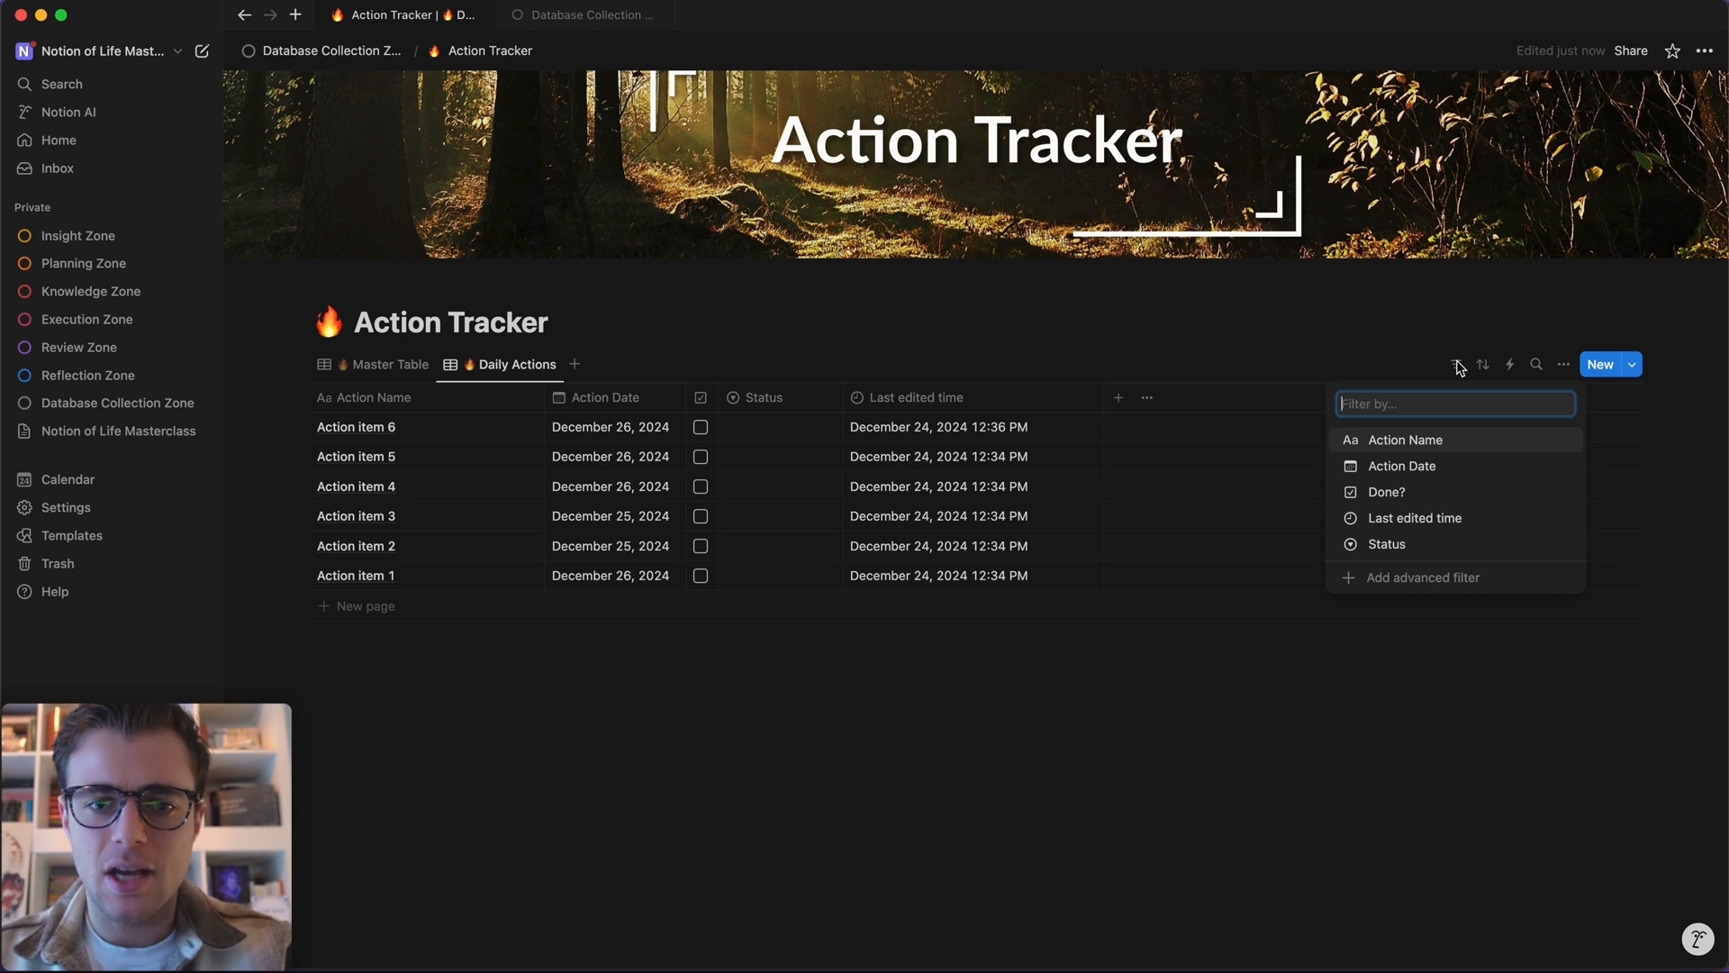
click(1434, 438)
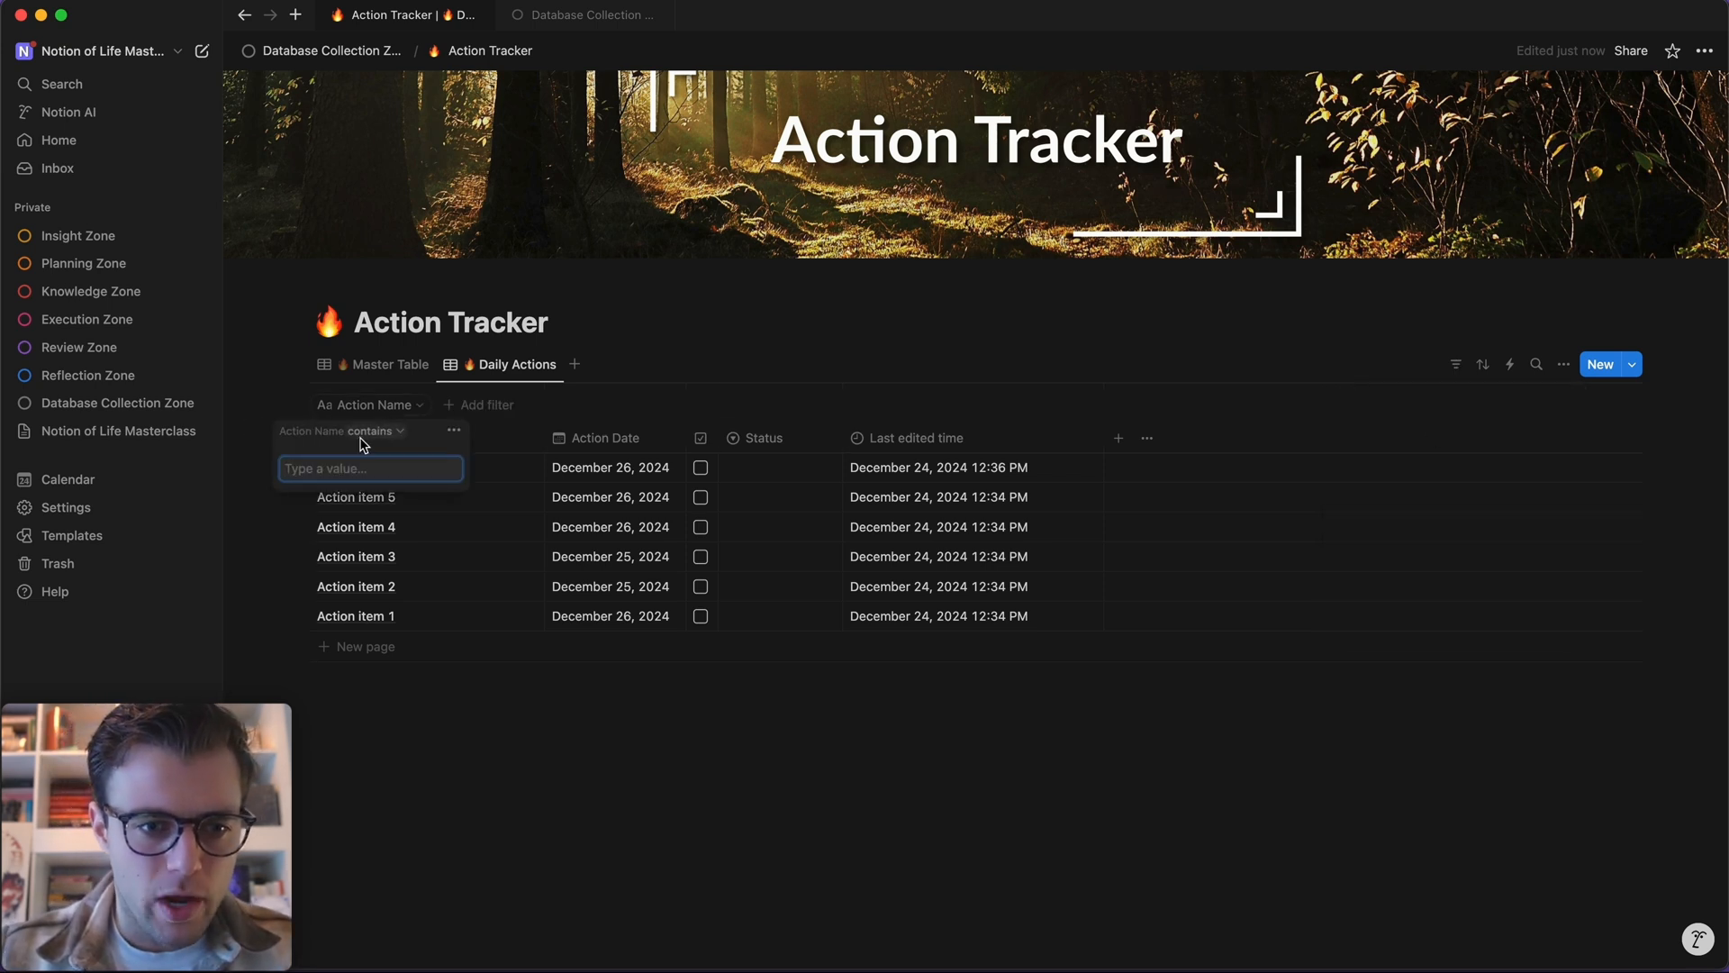
text(1)
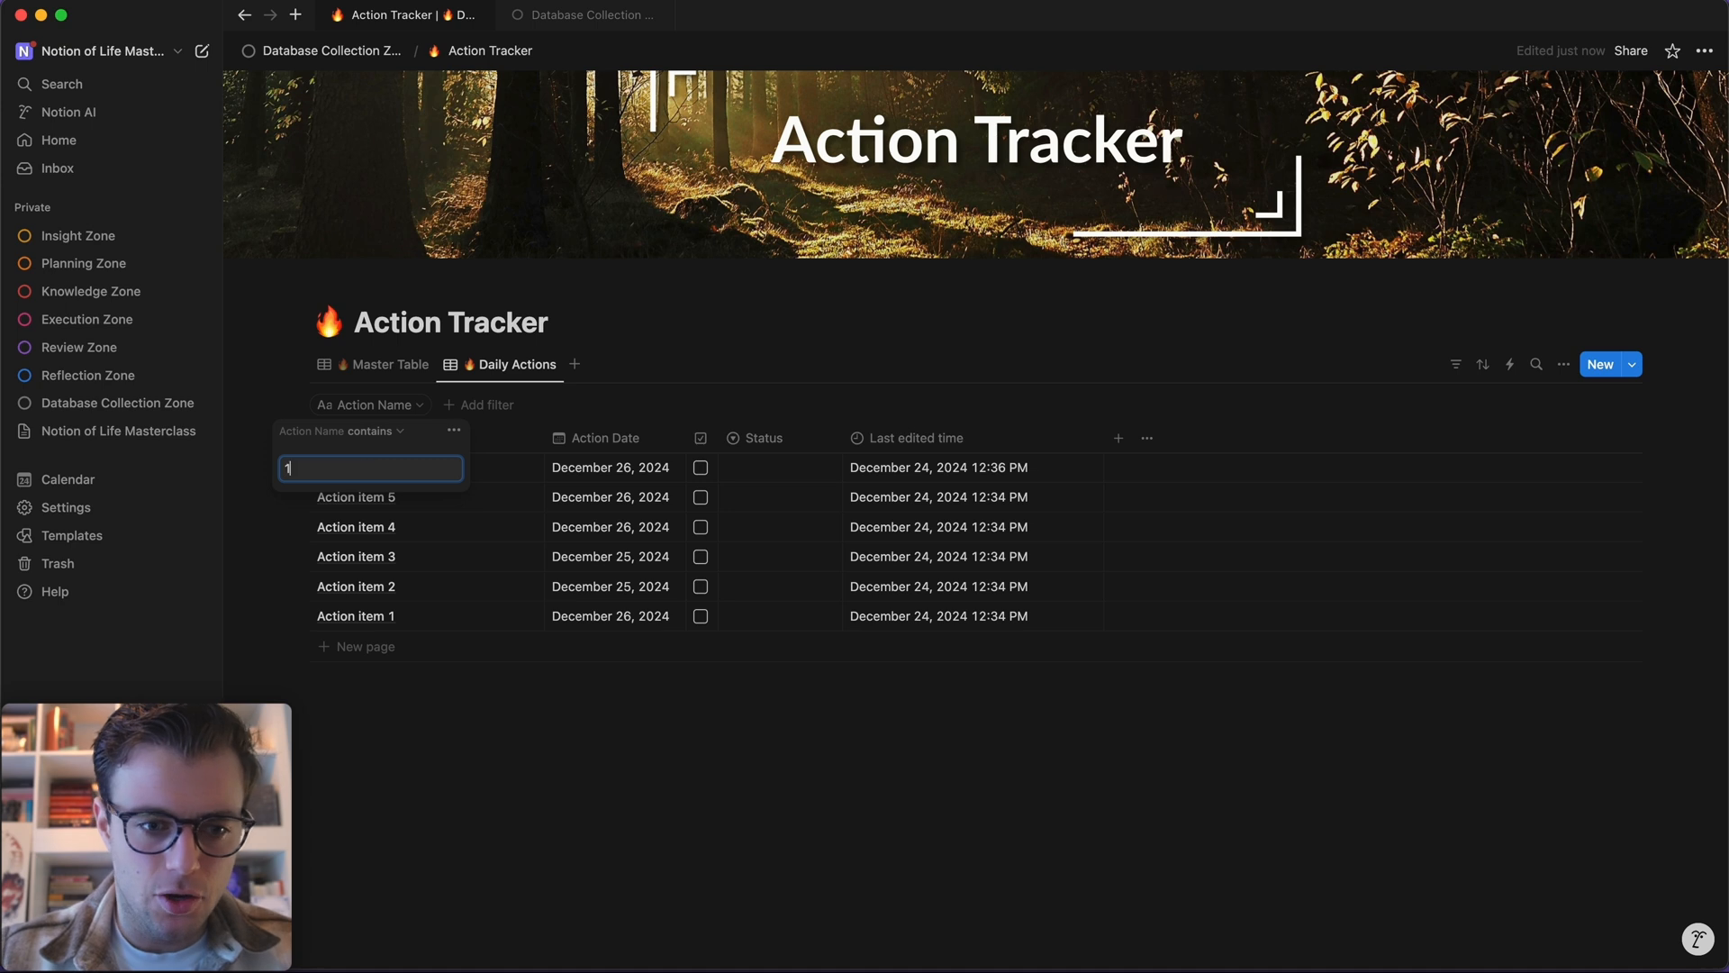
click(633, 721)
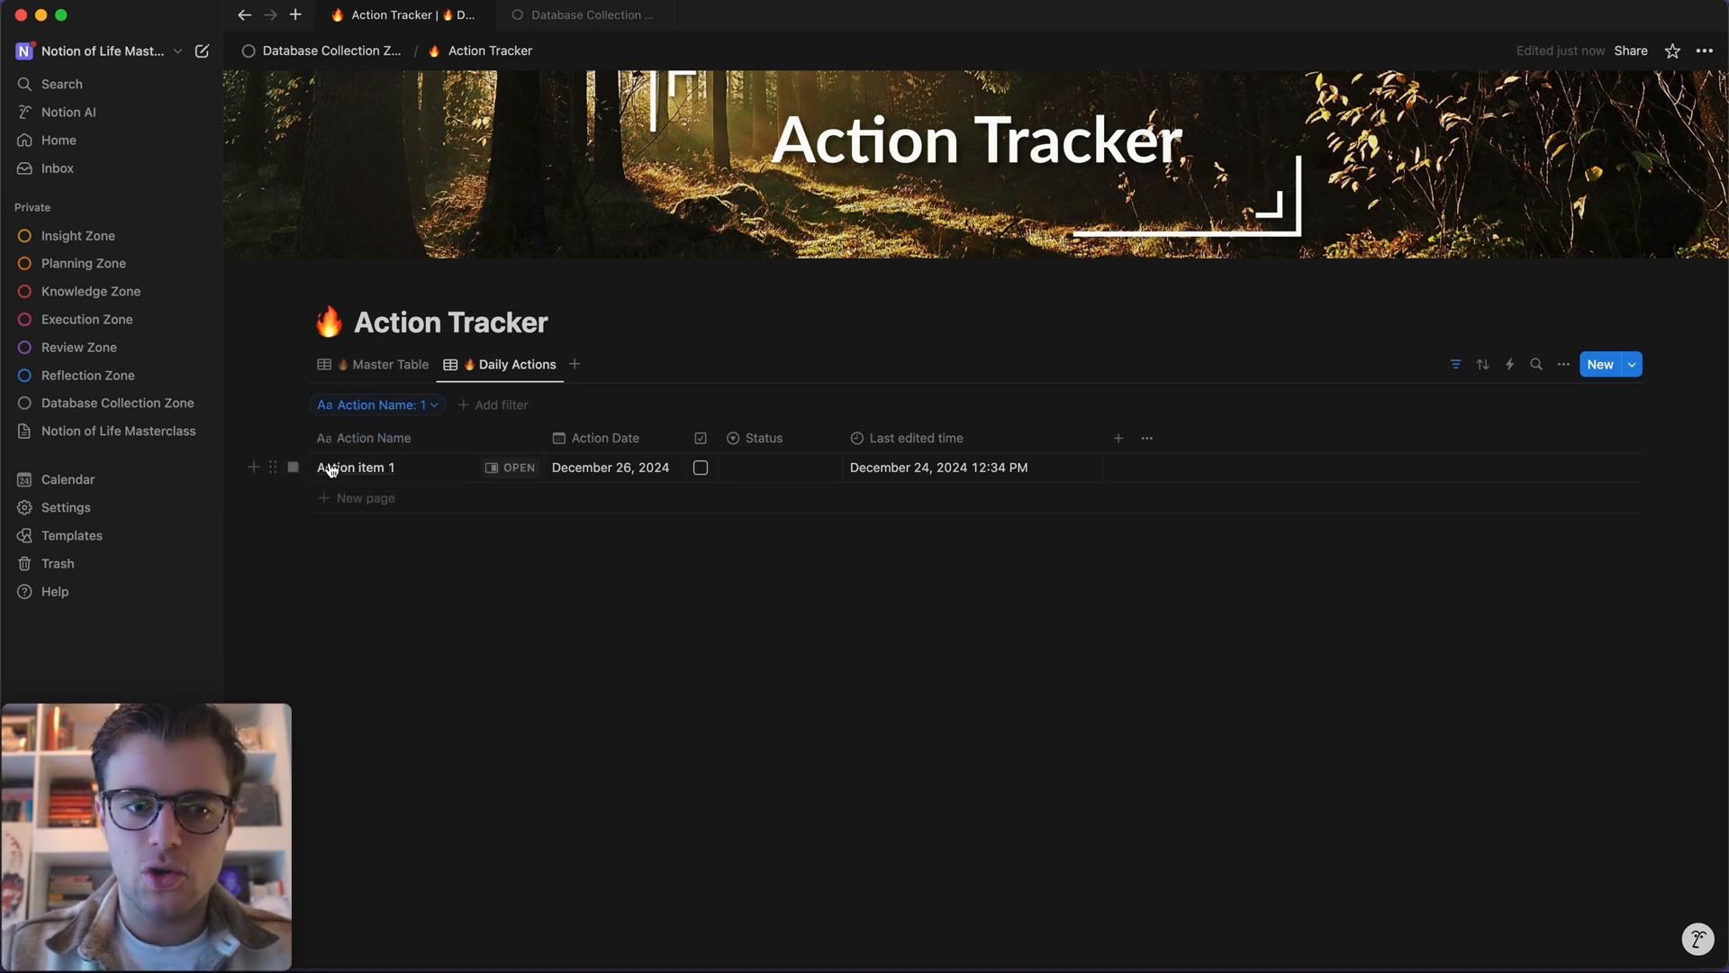
- Rename the second and third rows of the Master Table as "Action item 1" and return to the Daily Actions view
click(384, 365)
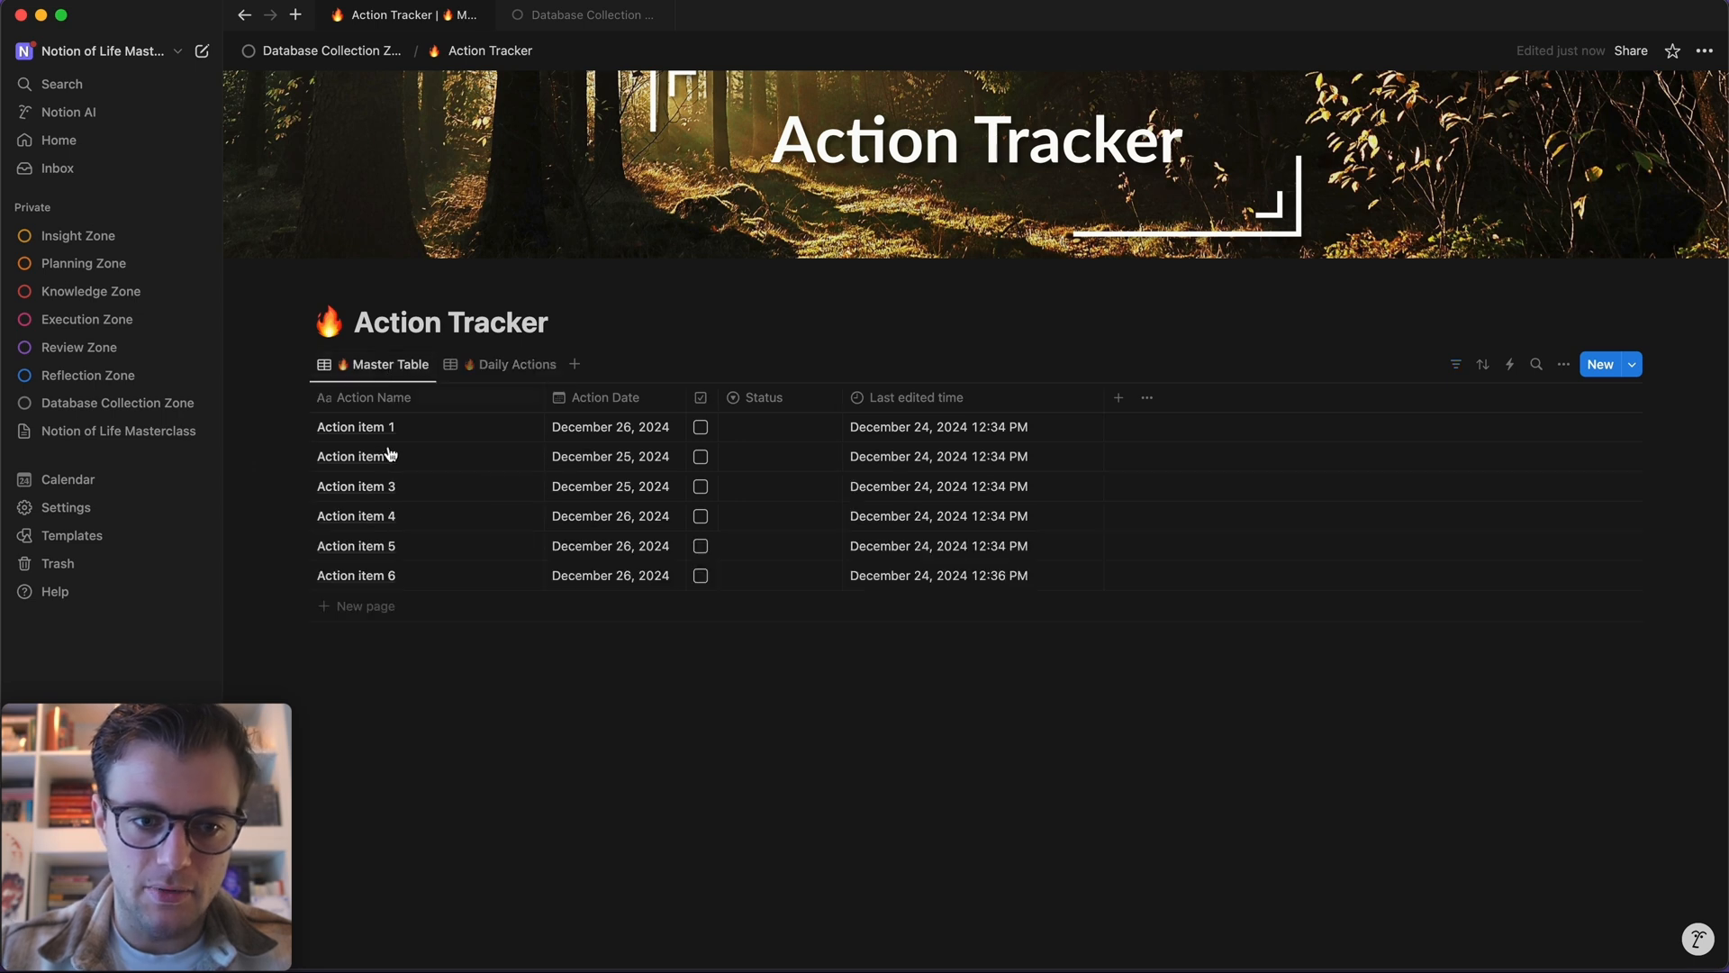
click(424, 460)
key(BackSpace)
text(2)
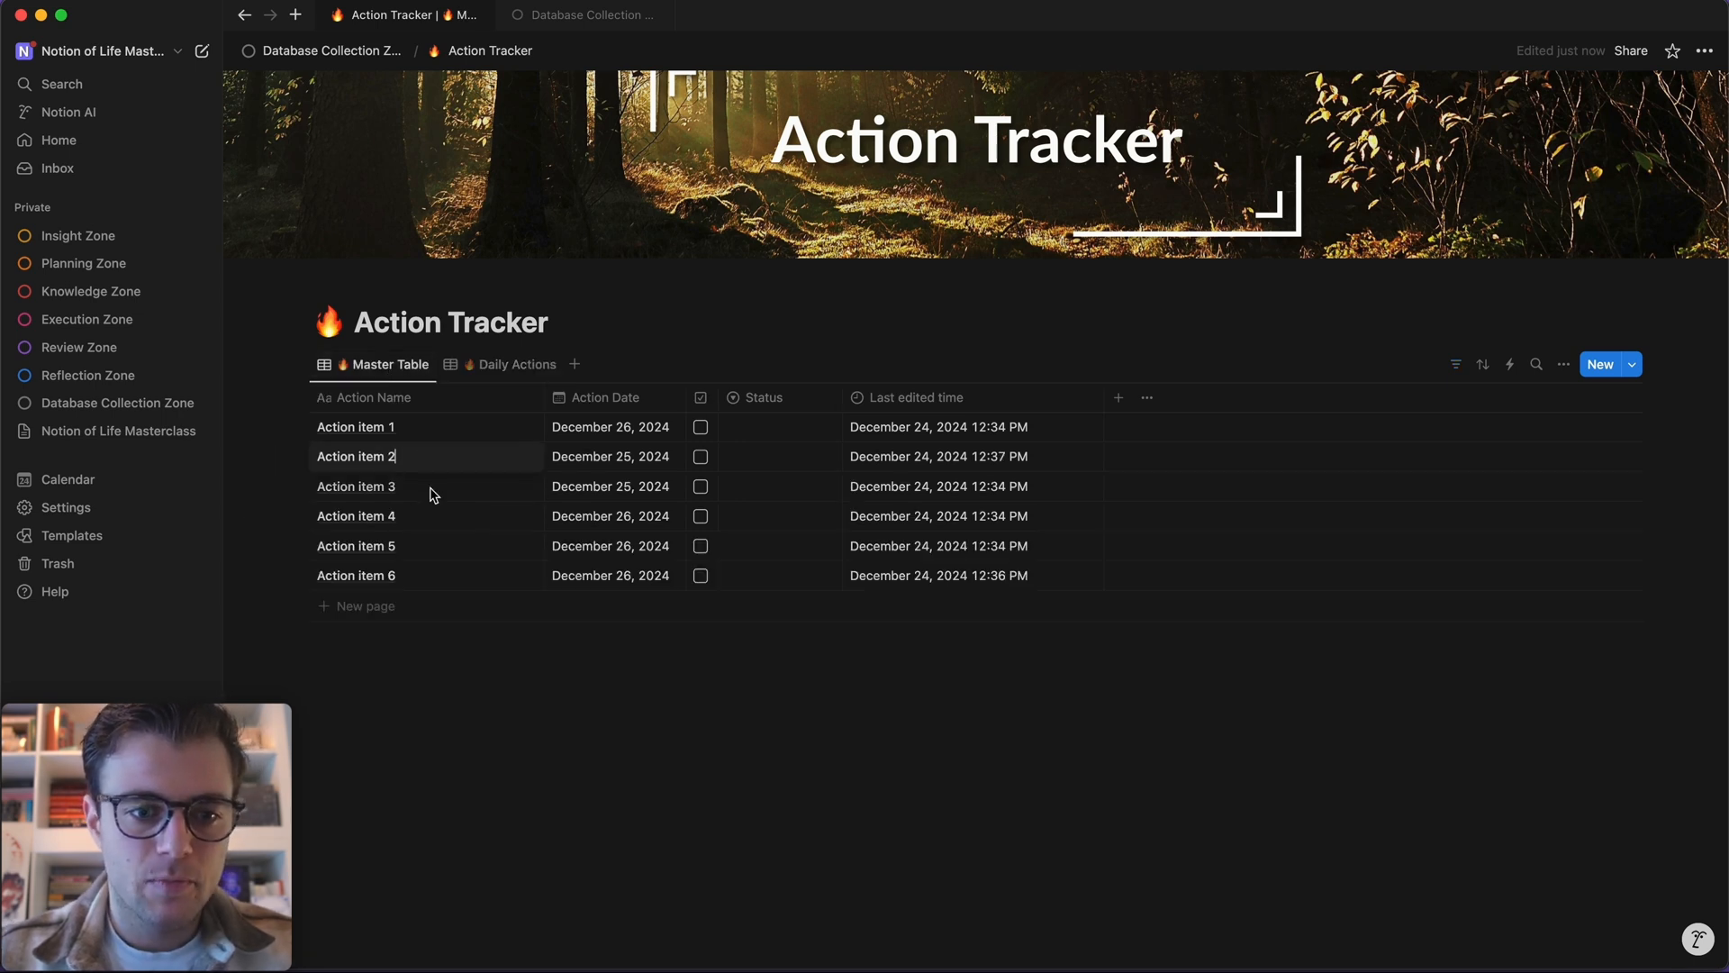
key(BackSpace)
text(1)
click(431, 485)
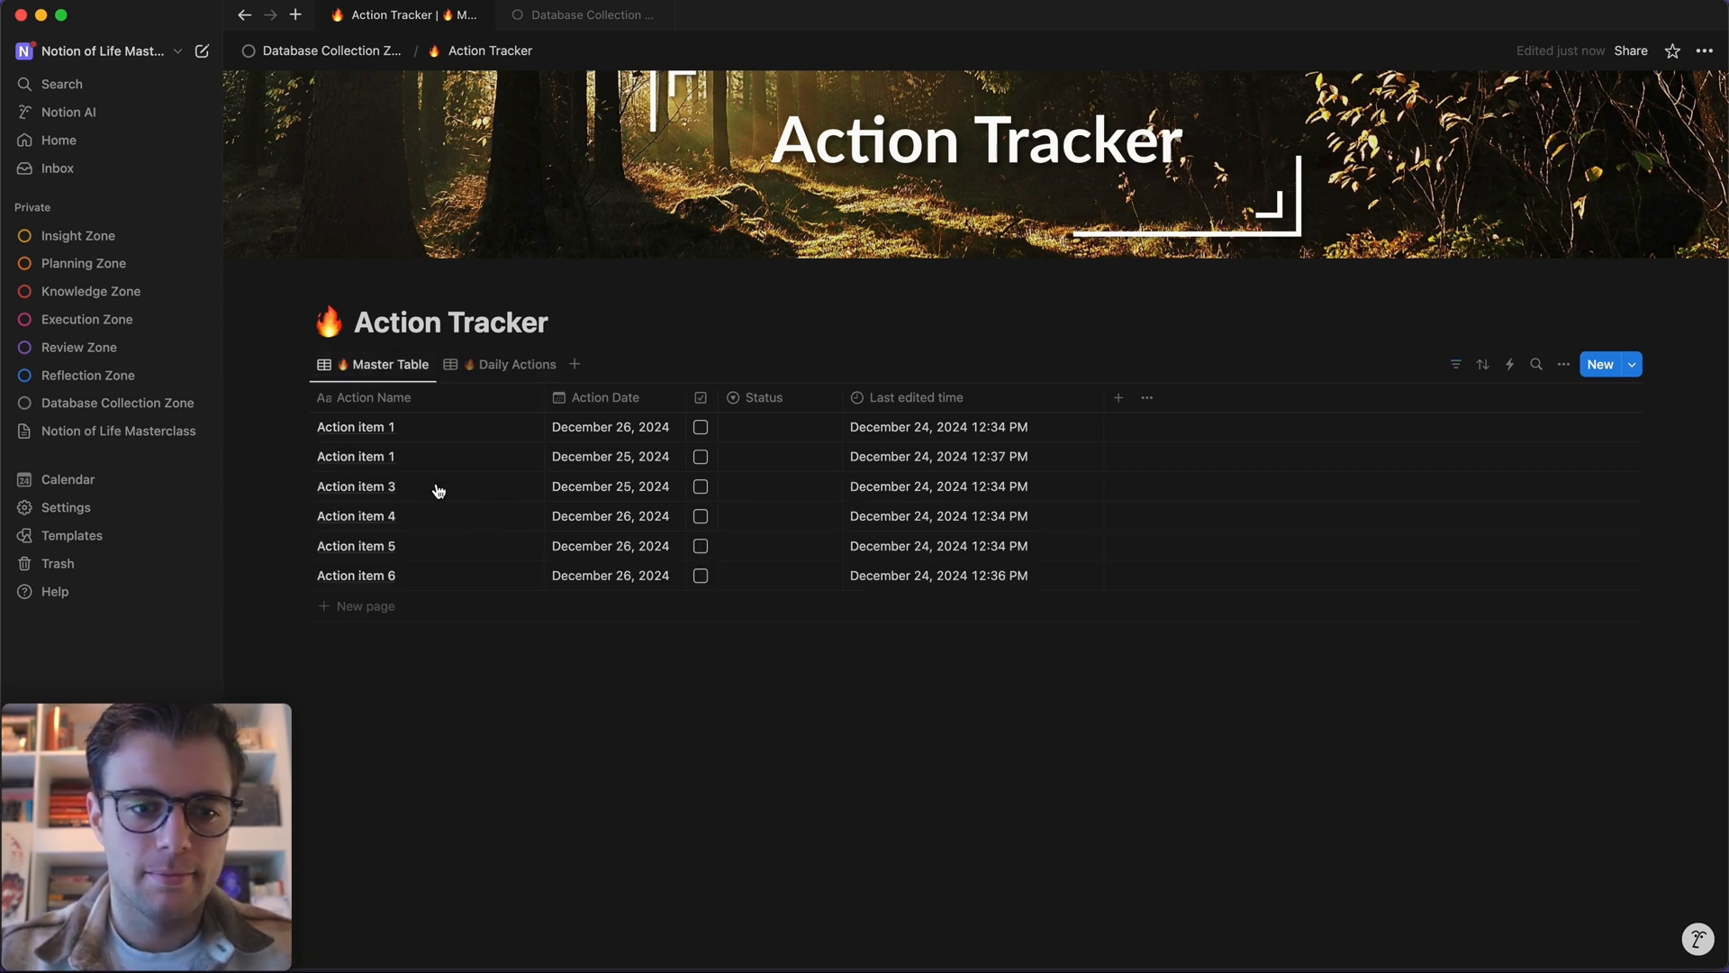
key(BackSpace)
text(1)
click(485, 369)
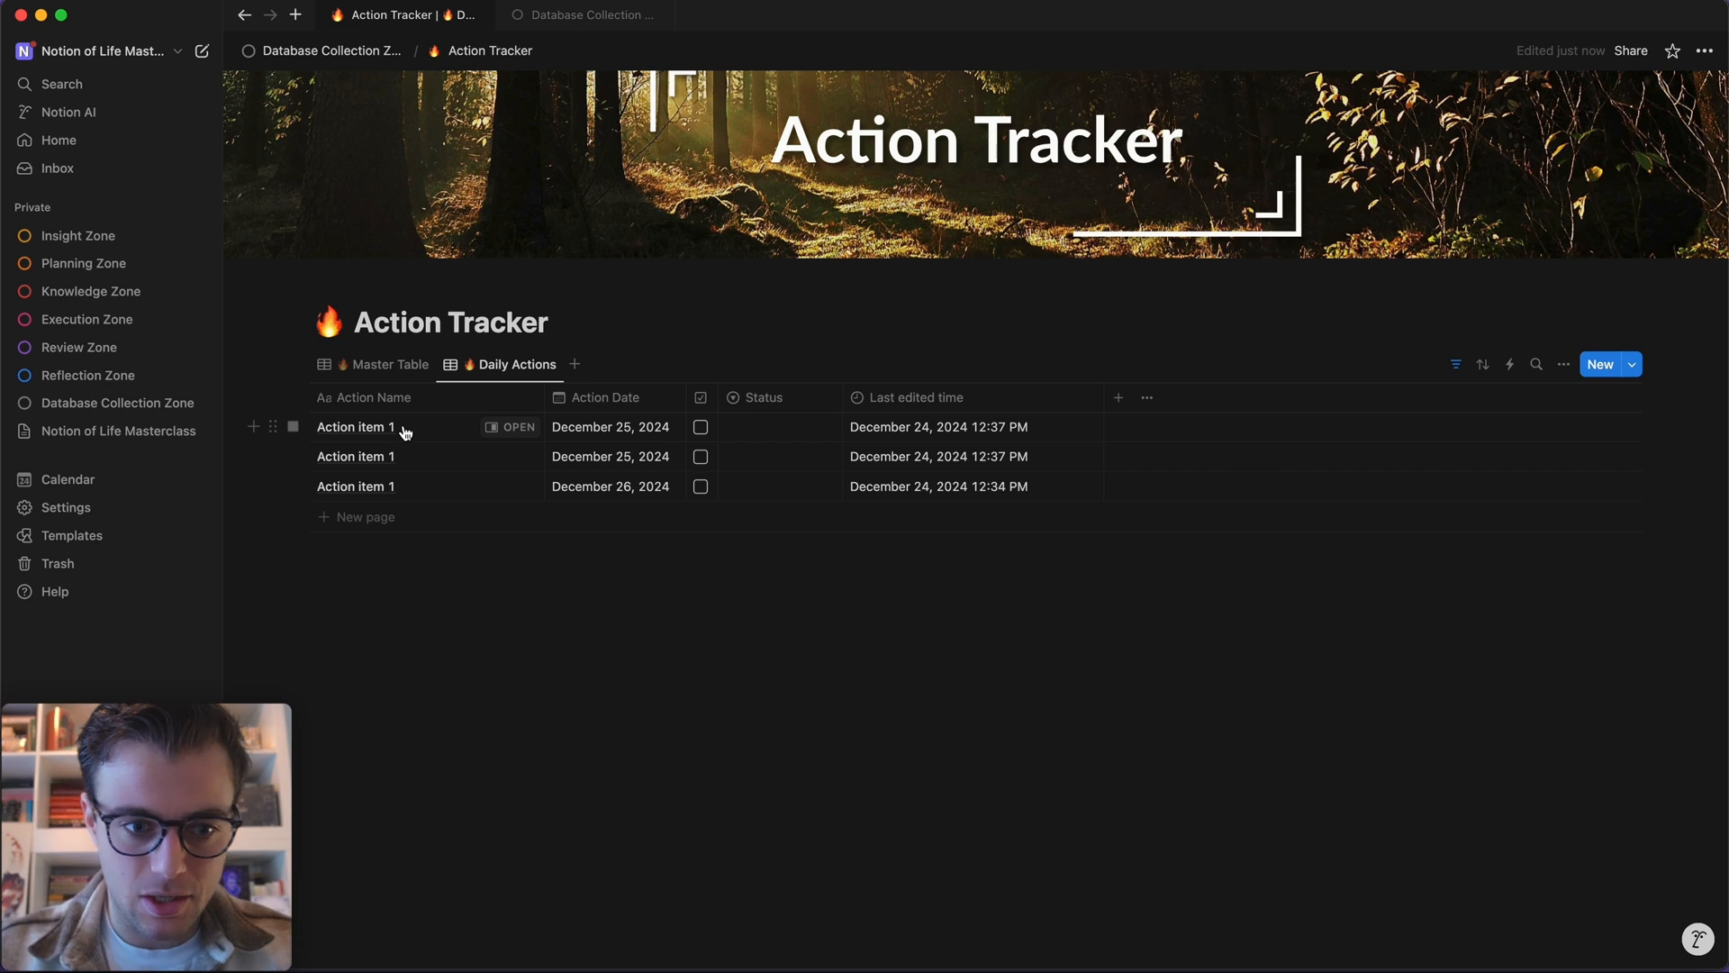
- Remove the Action Name filter from the Daily Actions view
click(1455, 364)
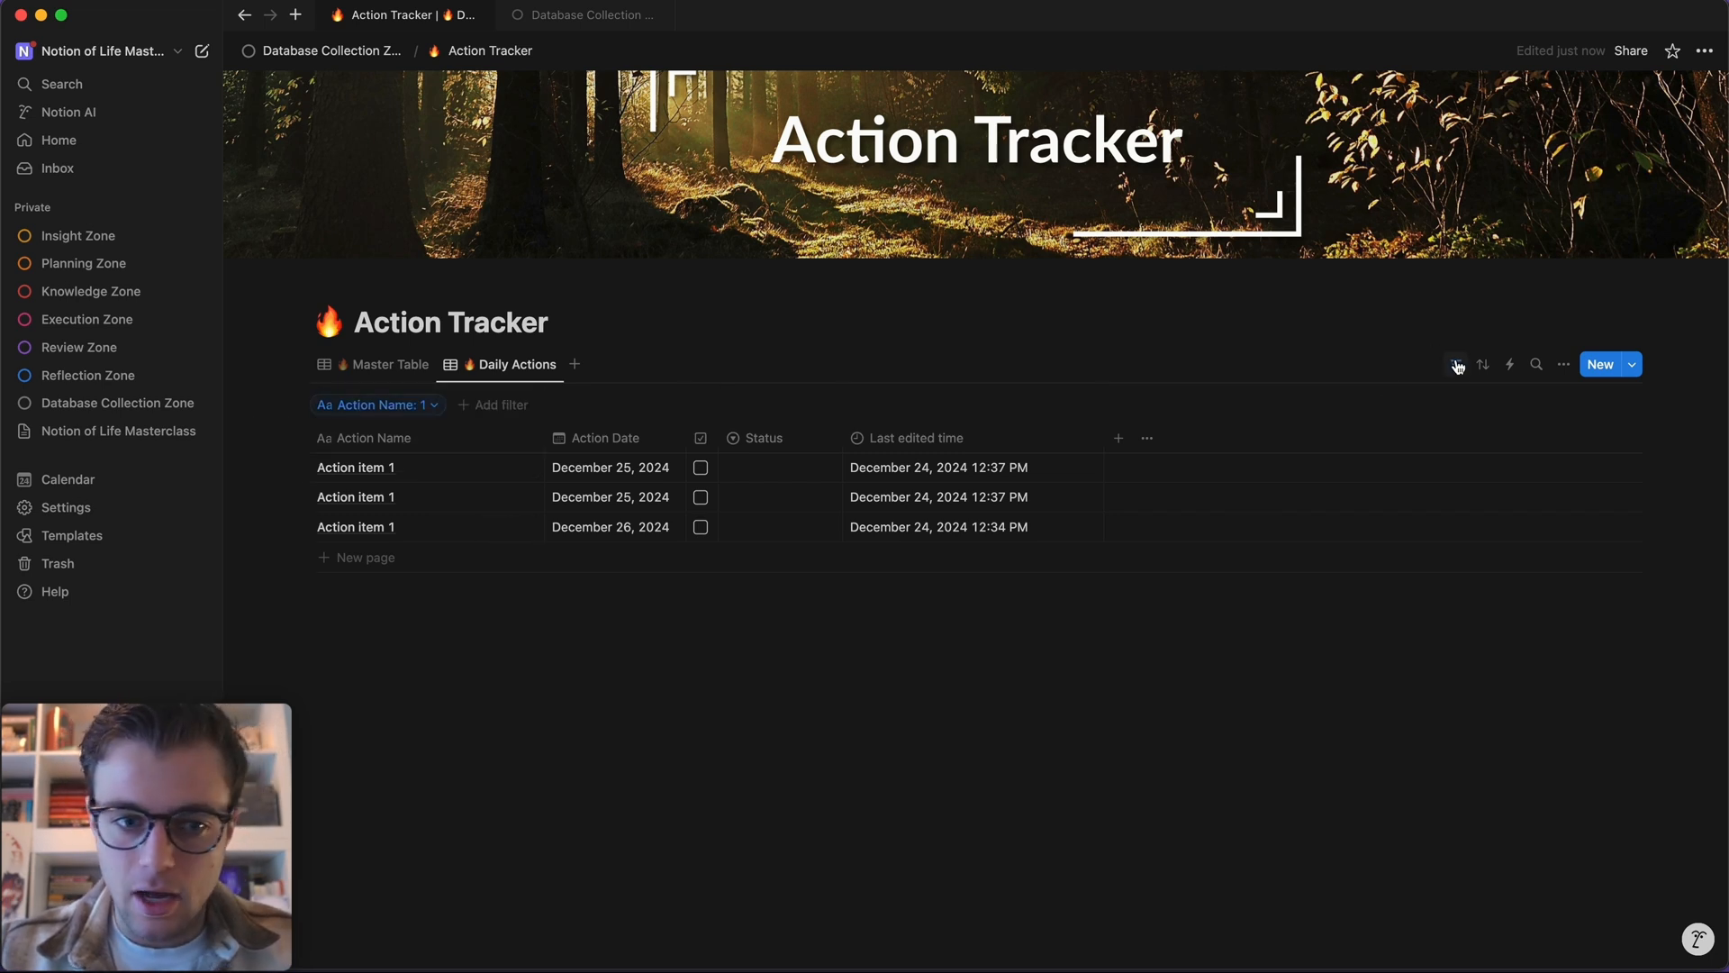
click(372, 403)
click(463, 431)
click(540, 441)
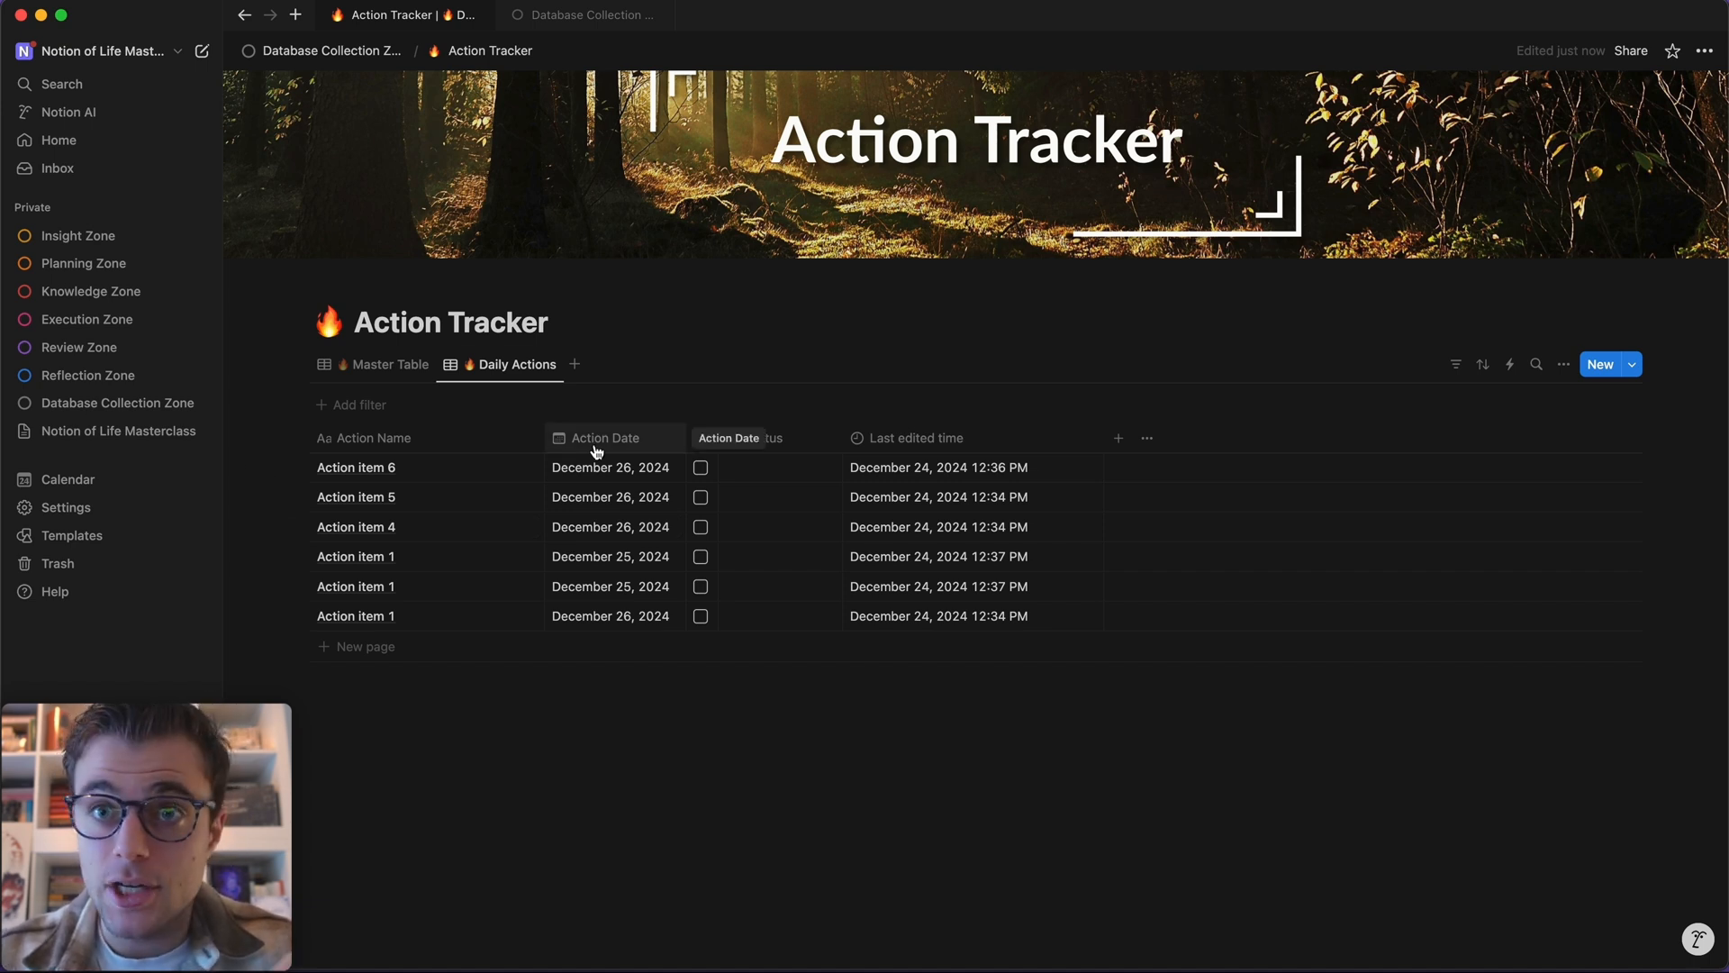
- Filter the Daily Actions view to rows whose Action Date start date is December 24, 2024
click(347, 405)
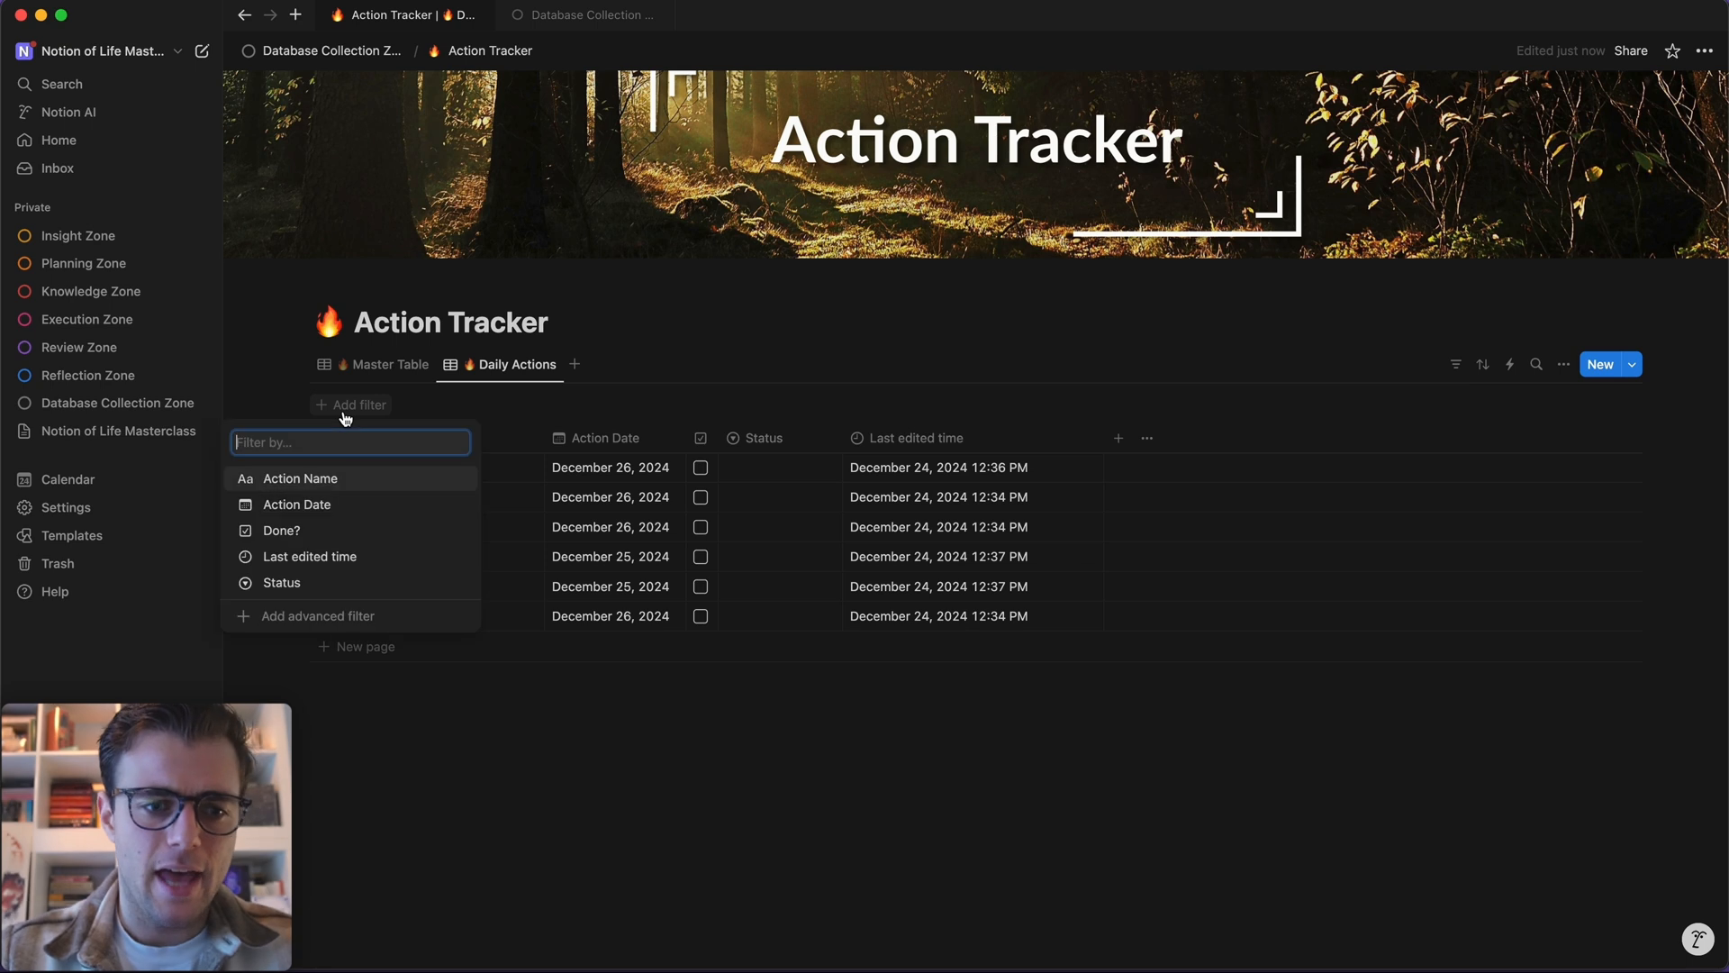
click(315, 498)
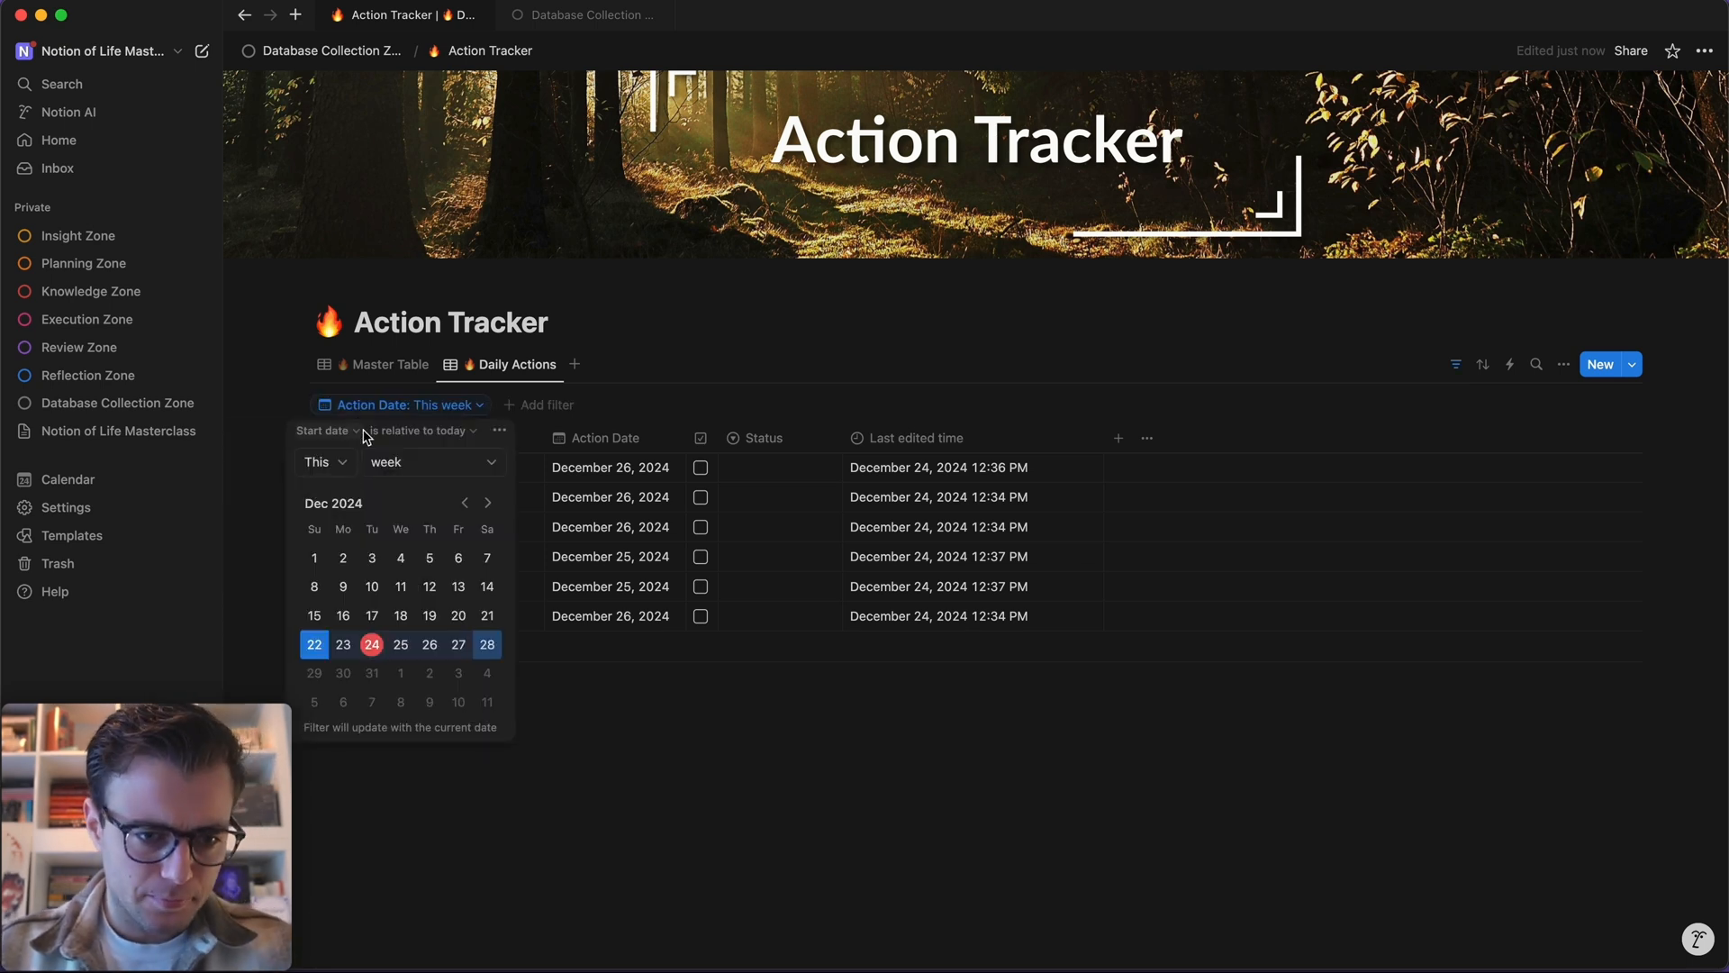
click(329, 431)
click(324, 457)
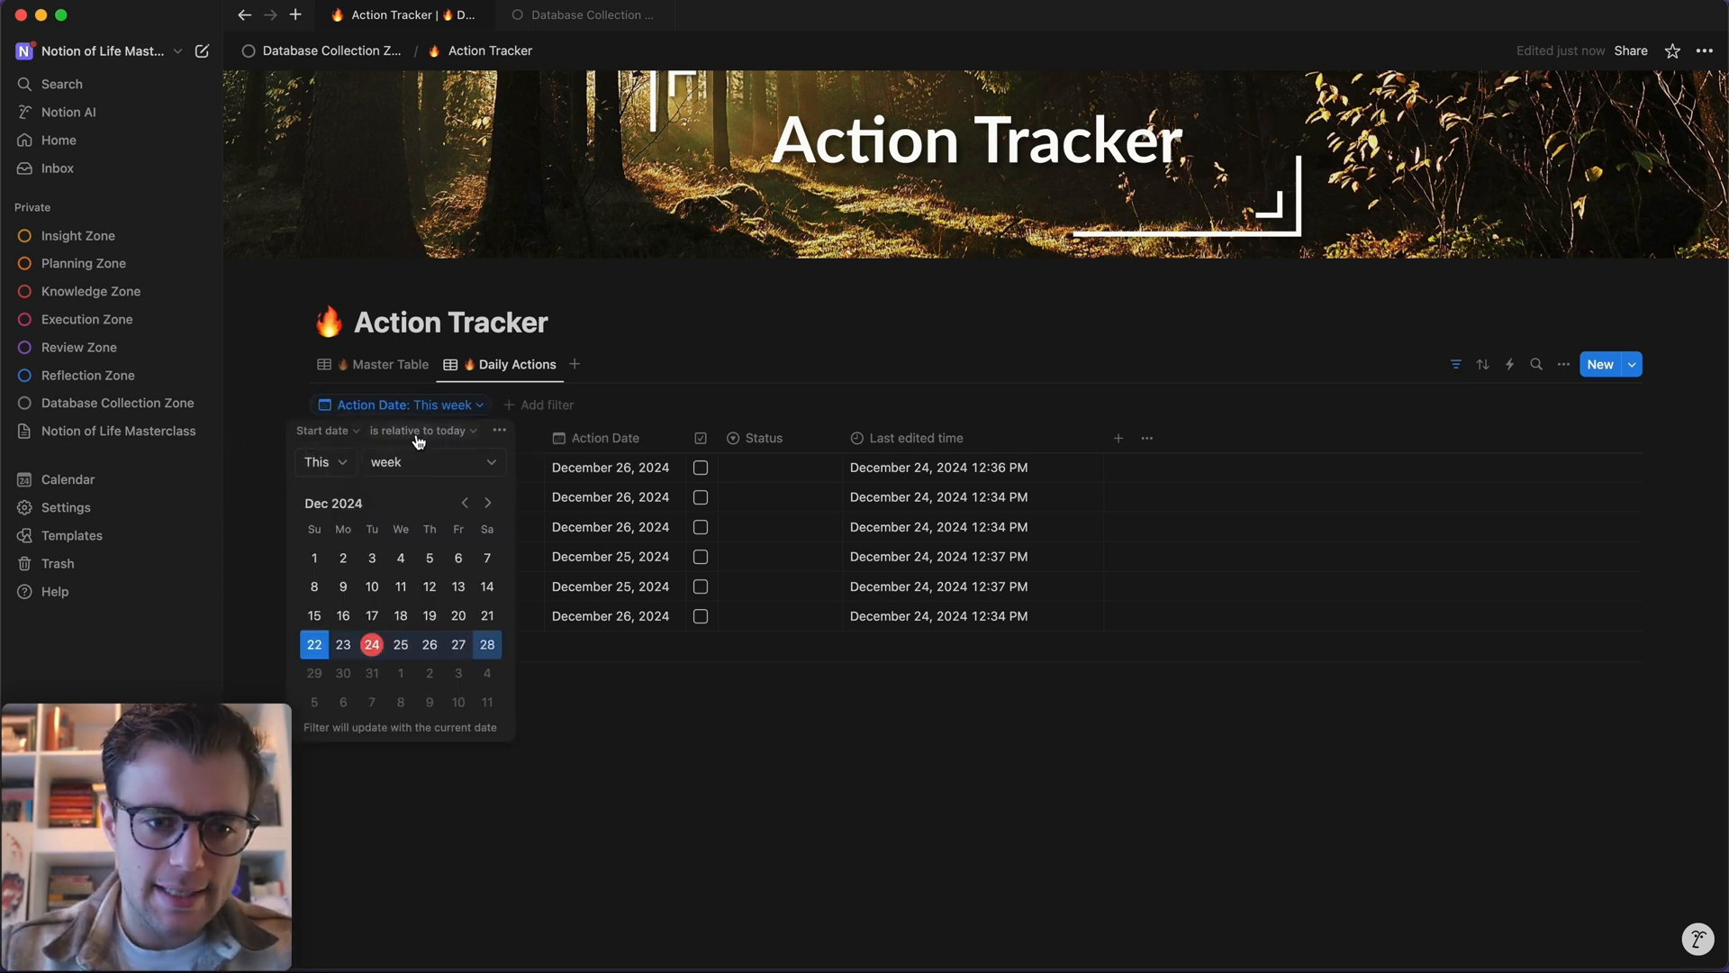
click(419, 431)
click(387, 457)
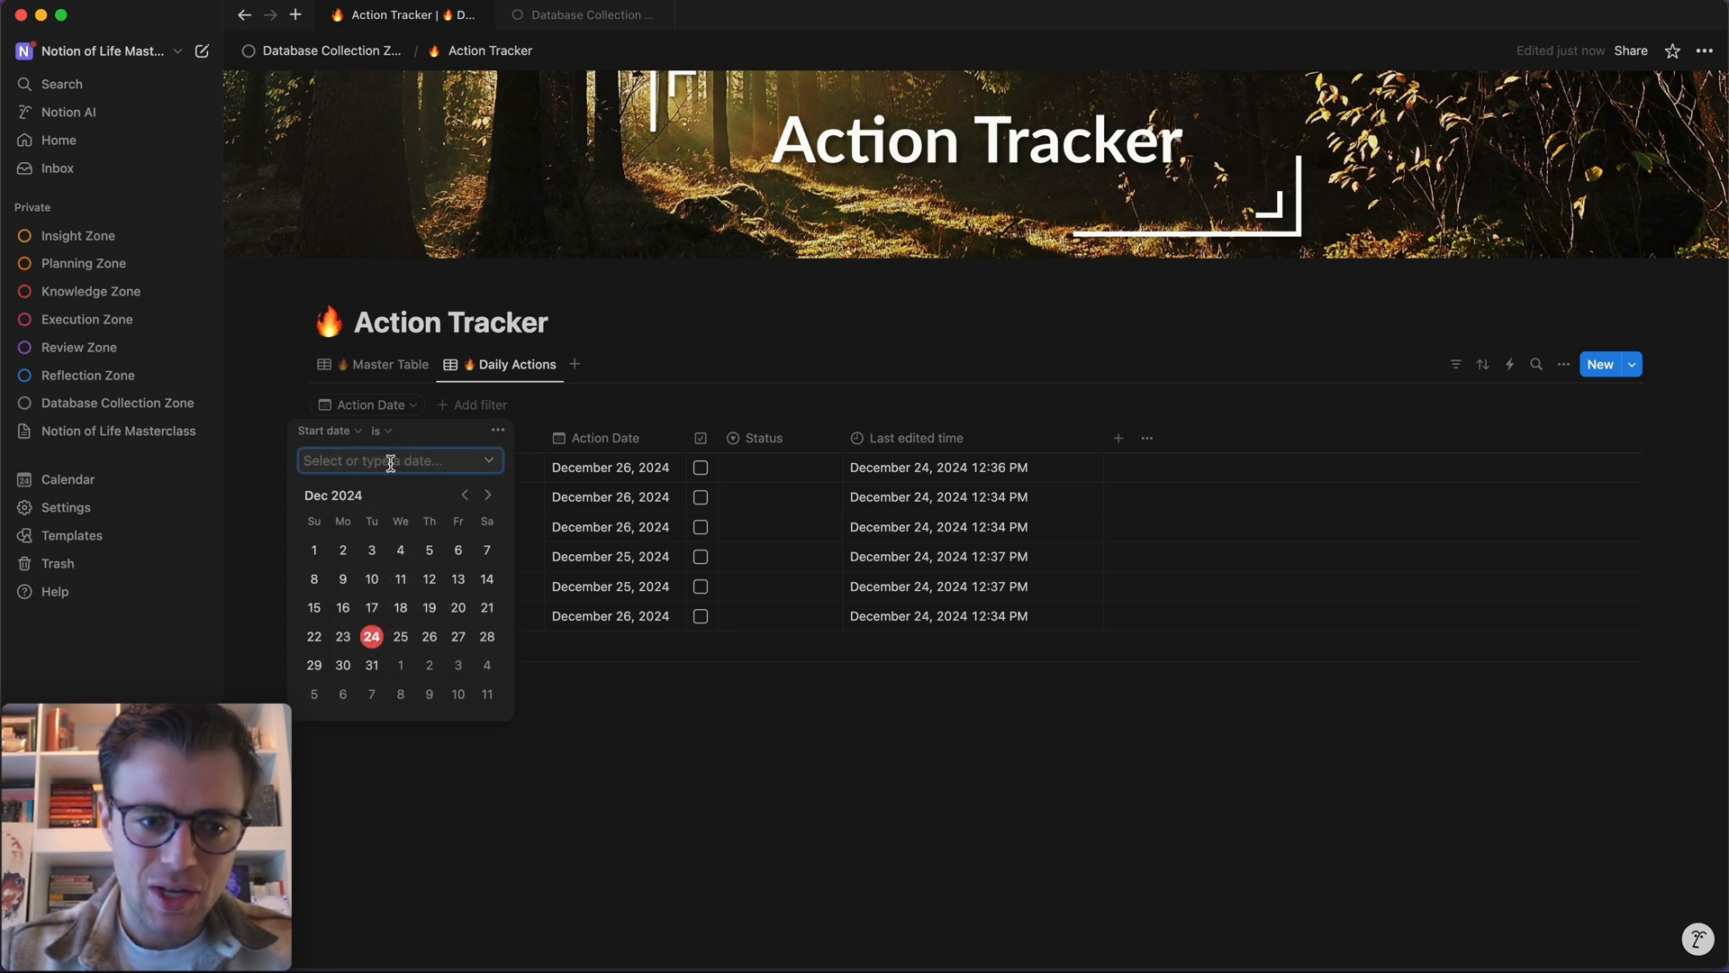
click(372, 637)
click(741, 699)
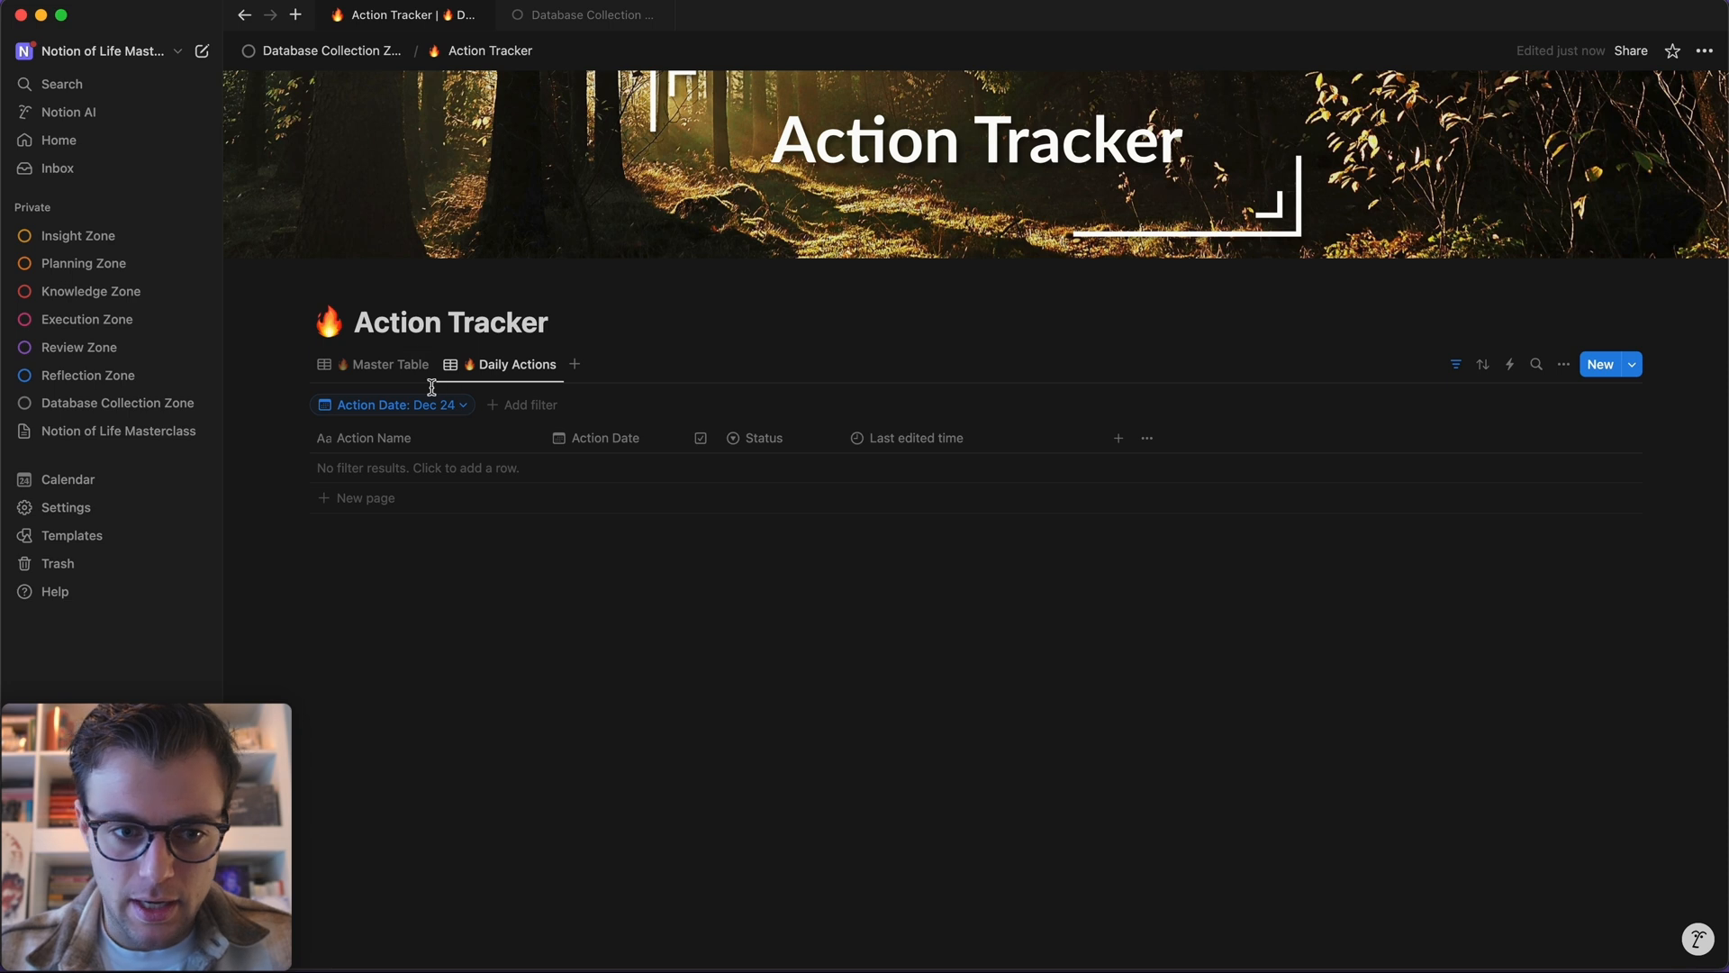
- Set the Action Date of the Master Table's first three rows to December 24, 2024, and check the Daily Actions view
click(392, 365)
click(612, 427)
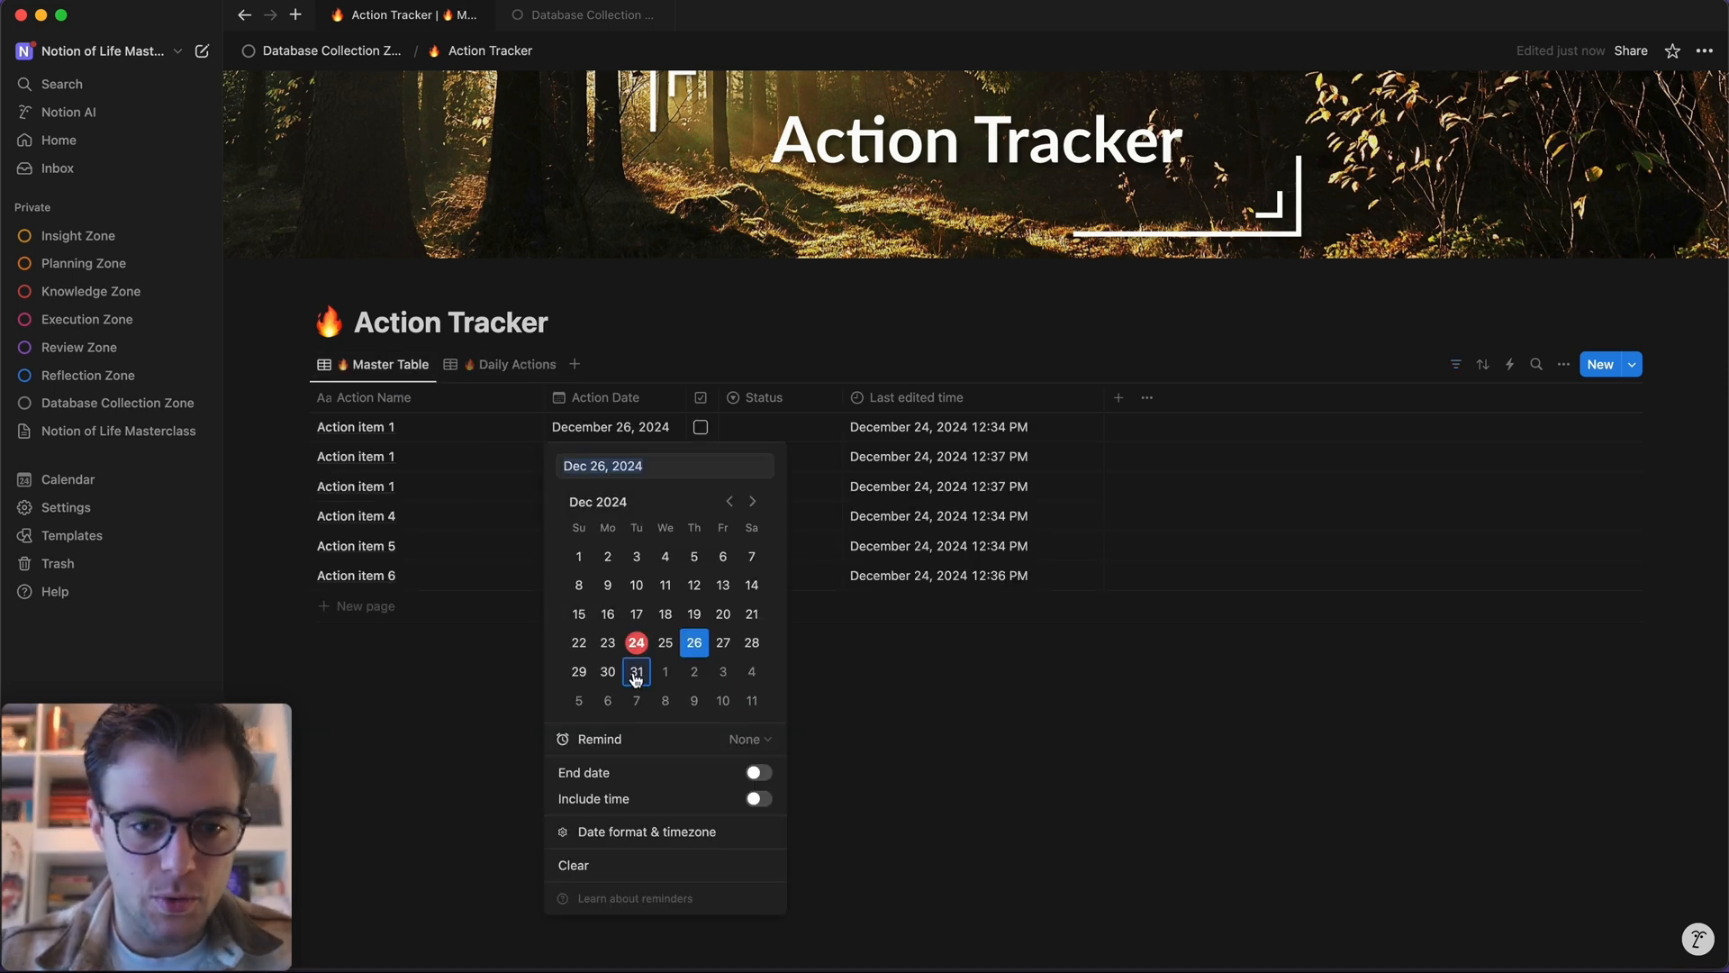
click(636, 642)
key(Escape)
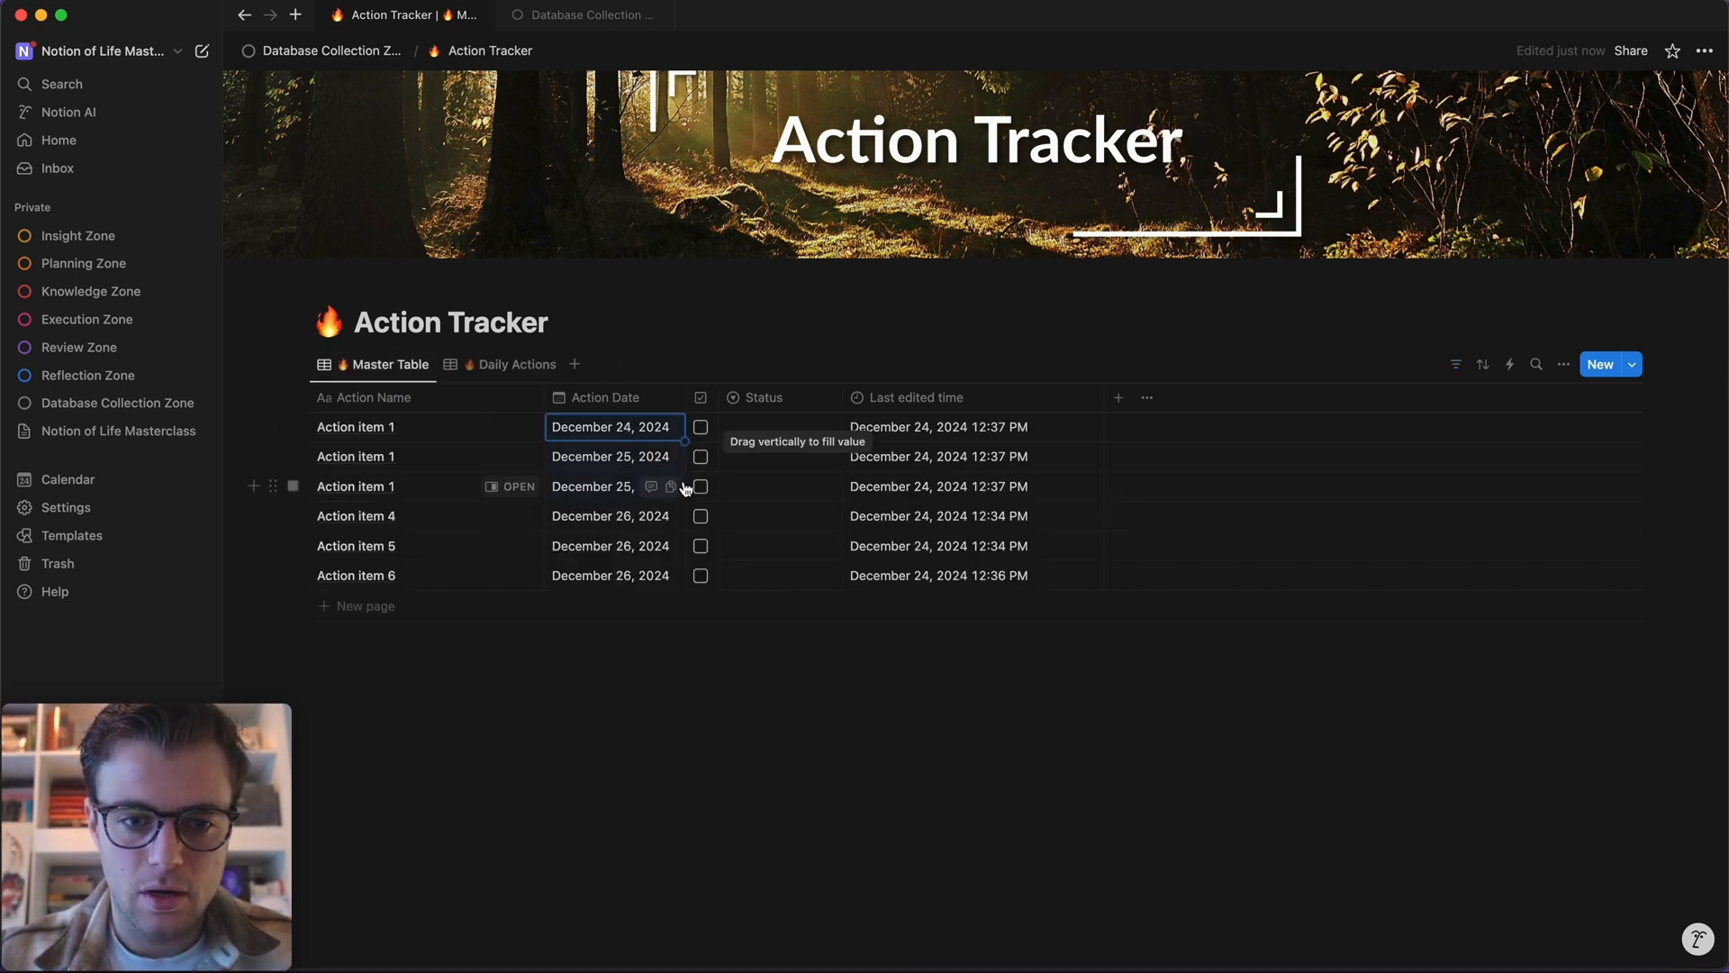
drag(684, 488, 686, 491)
click(504, 364)
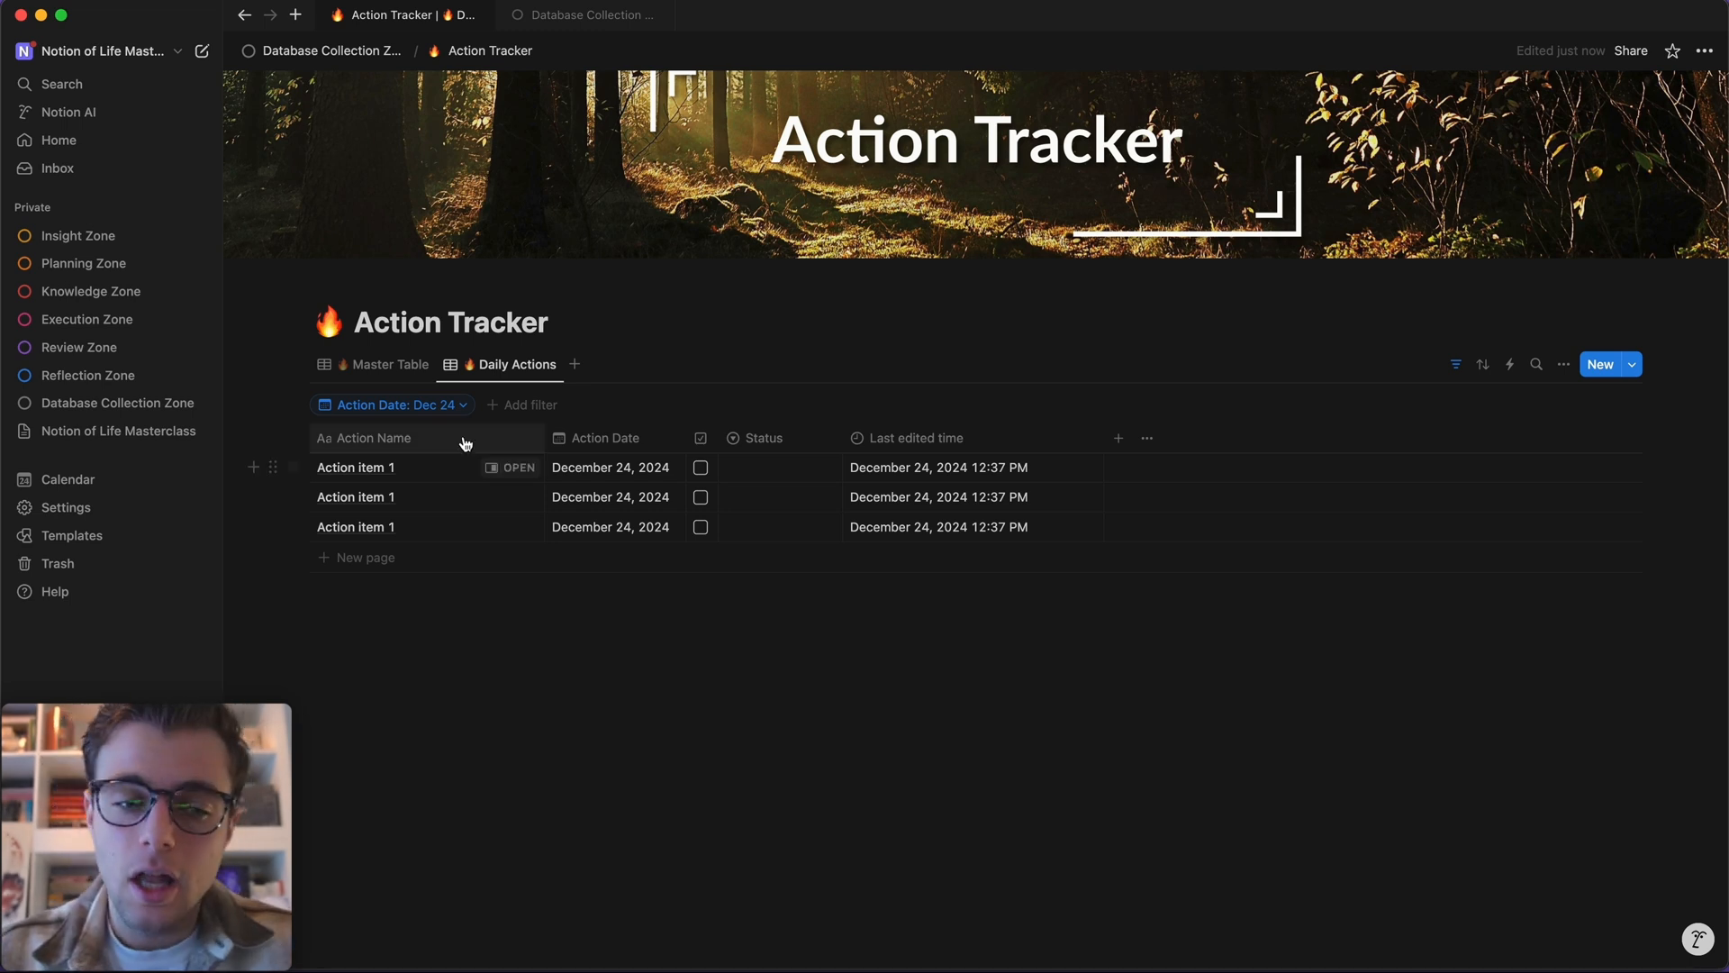
- Change the Daily Actions view's Action Date filter to Today and narrow the Action Name column slightly
click(436, 405)
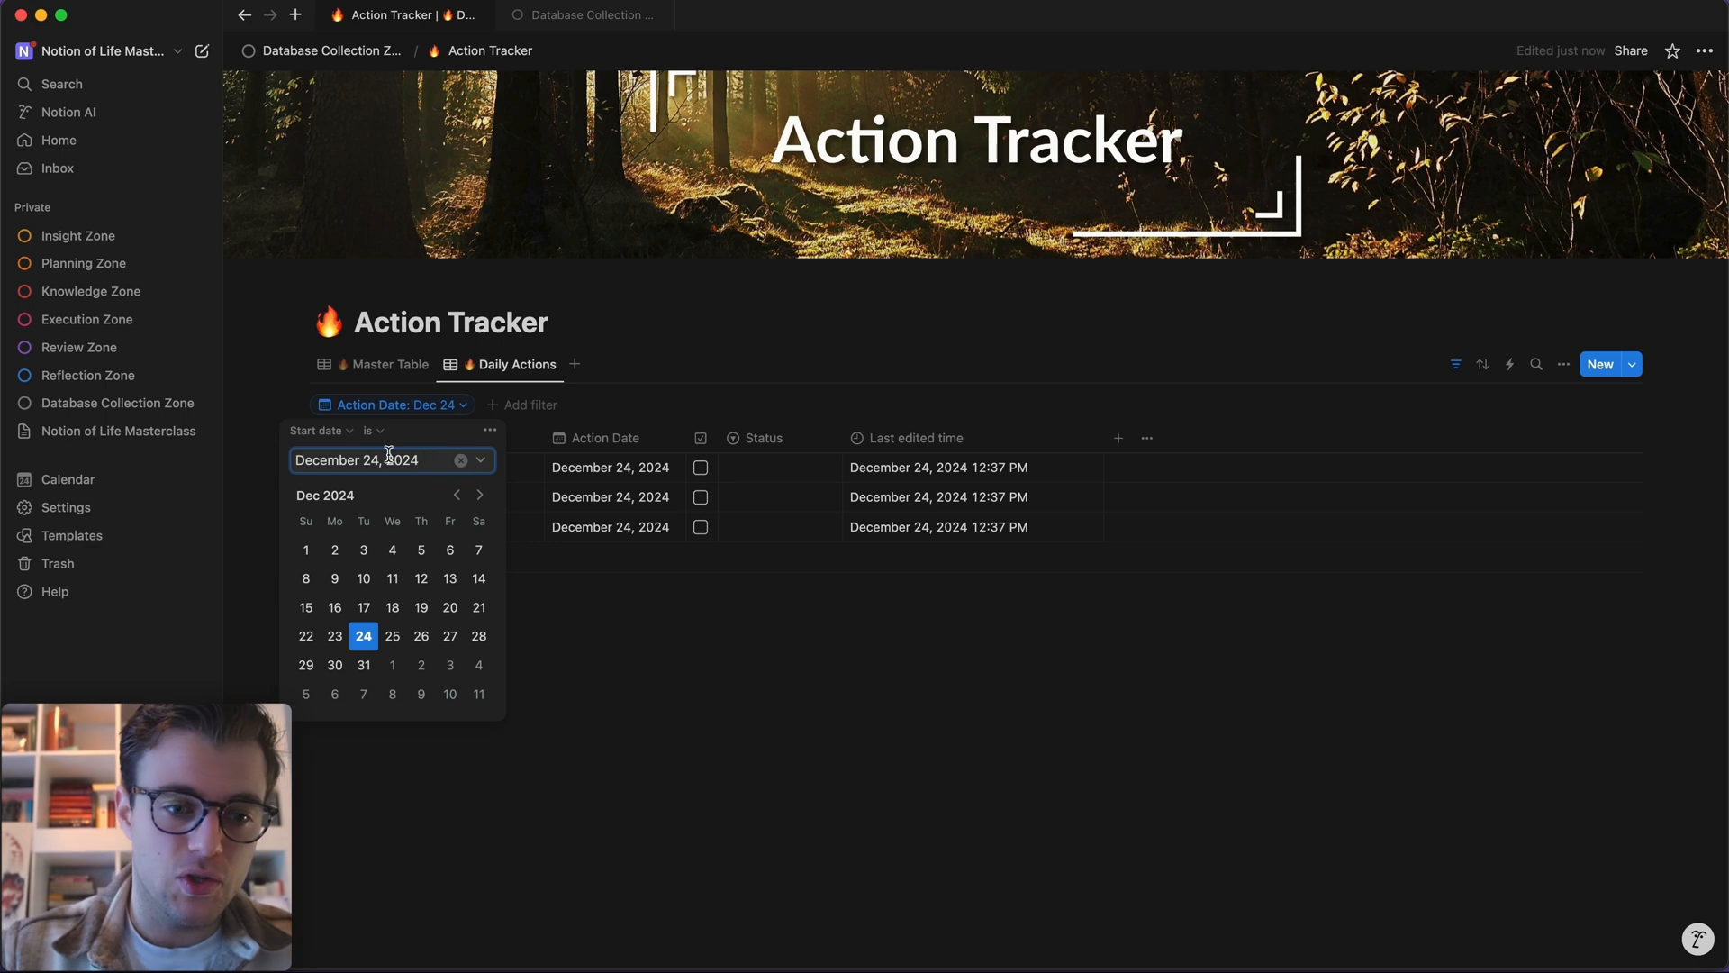
click(482, 463)
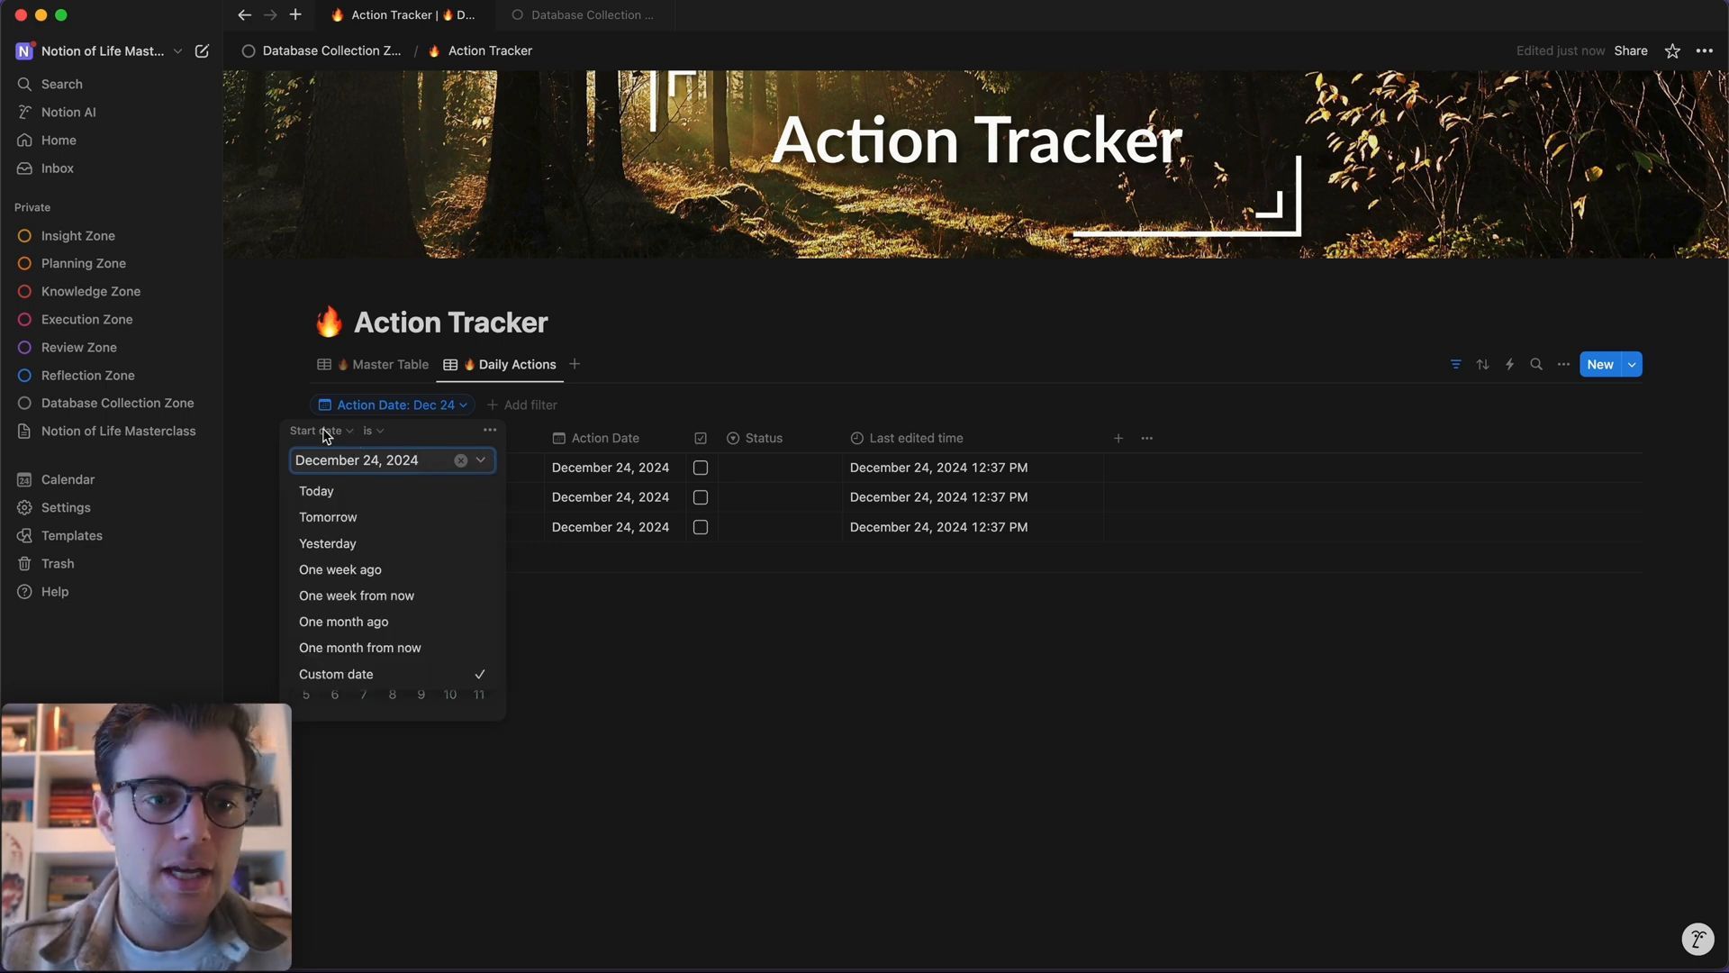
click(349, 499)
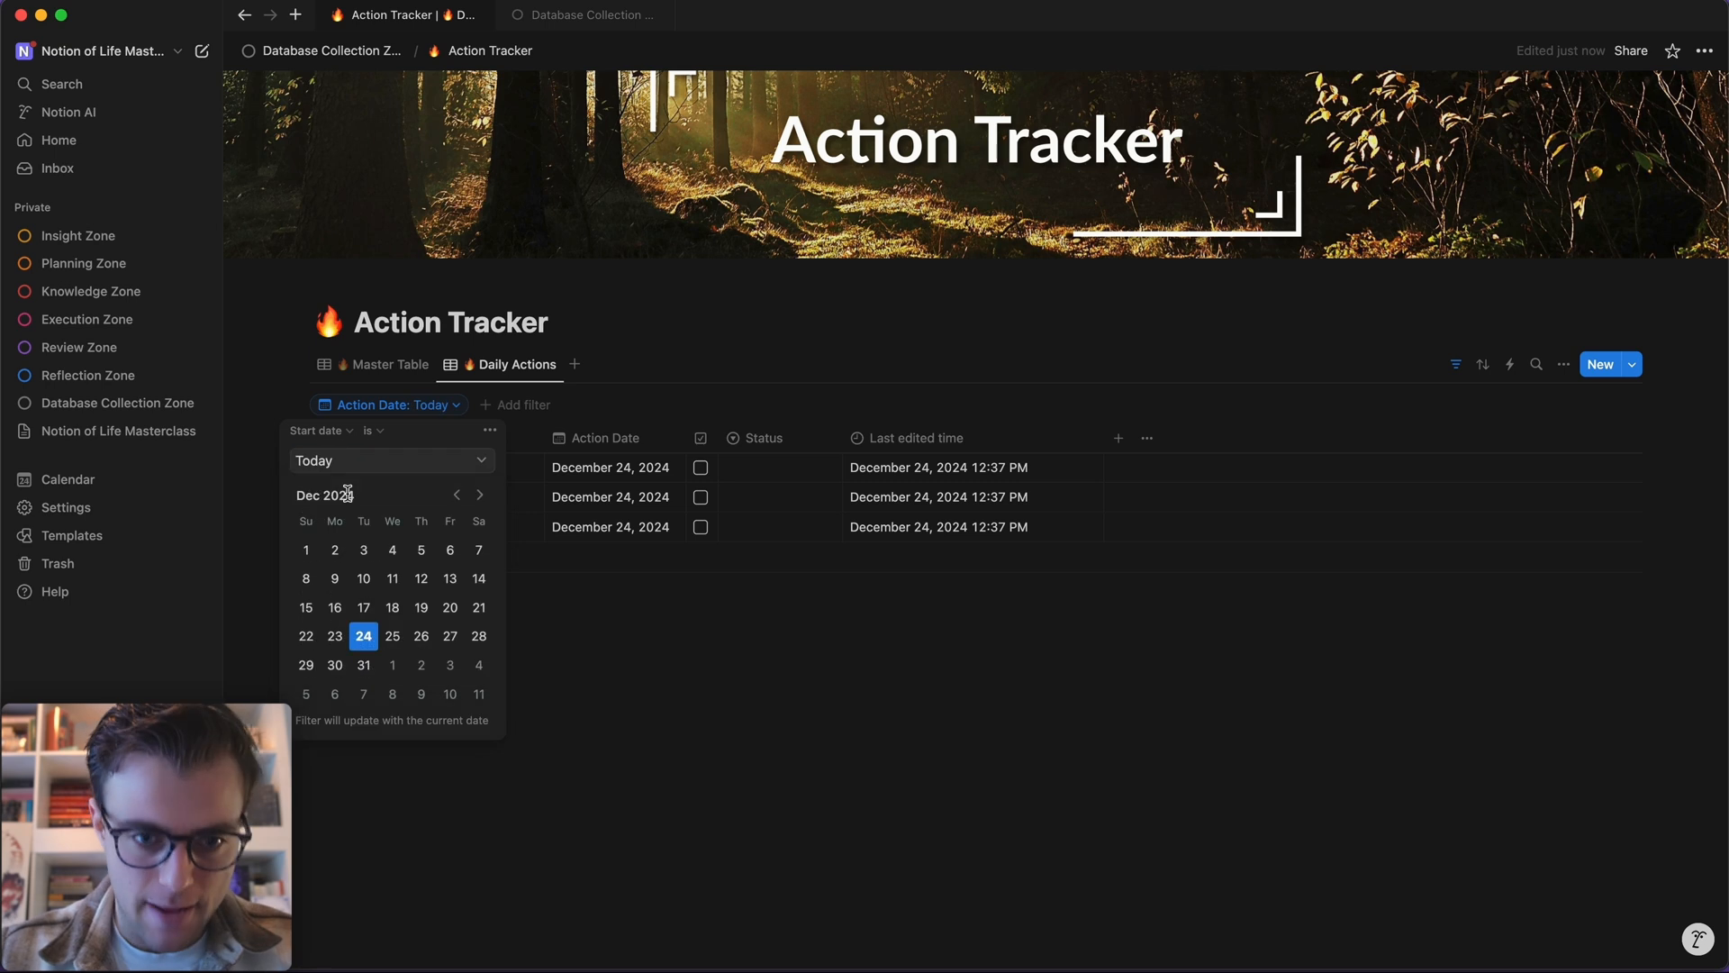
click(754, 706)
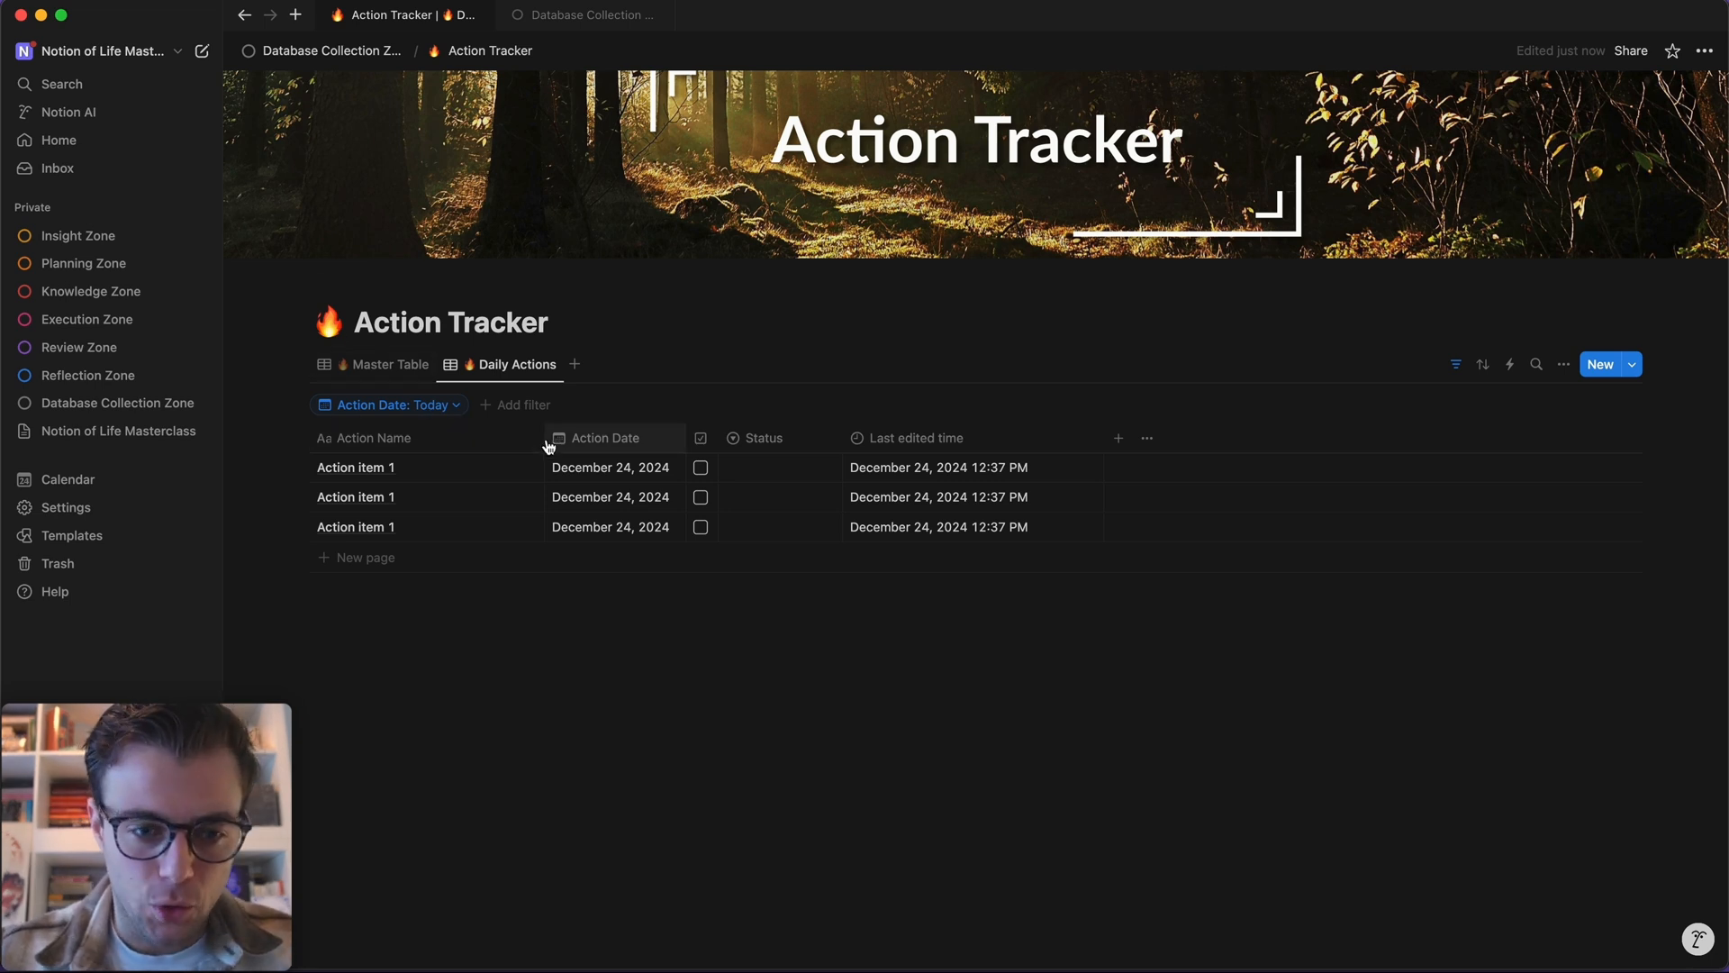
drag(545, 437, 514, 437)
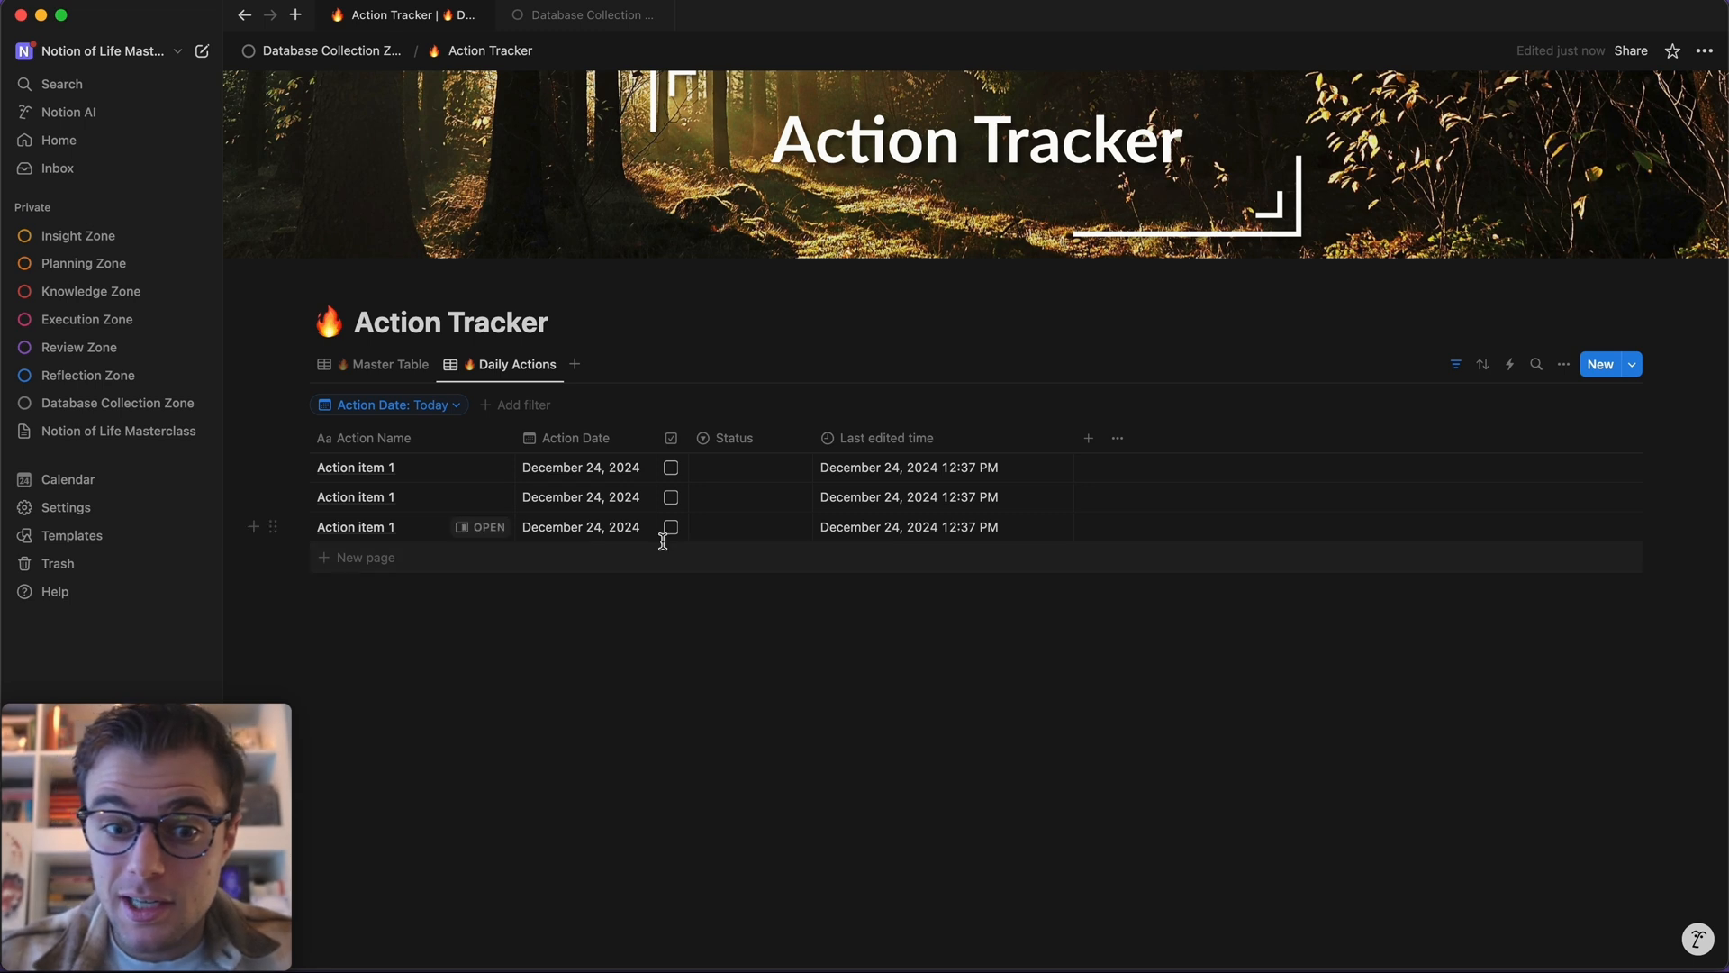
- Mark the first two action items in Daily Actions as done and clear both checkboxes again
click(671, 468)
click(671, 497)
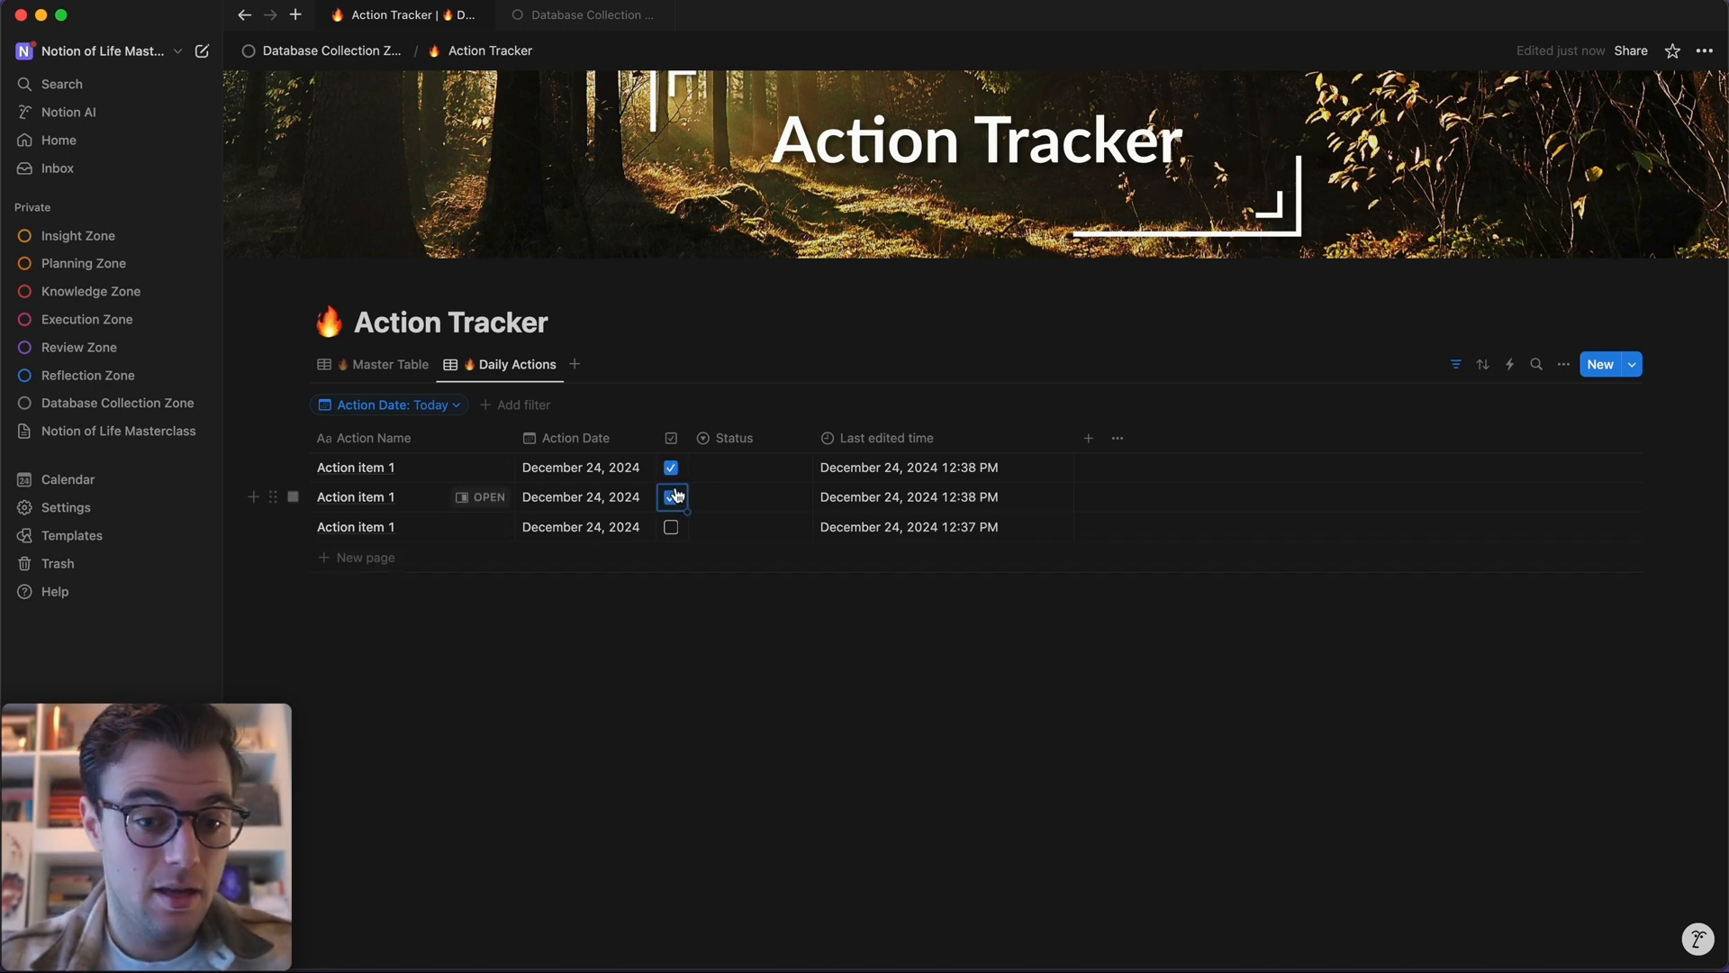
click(671, 467)
click(671, 497)
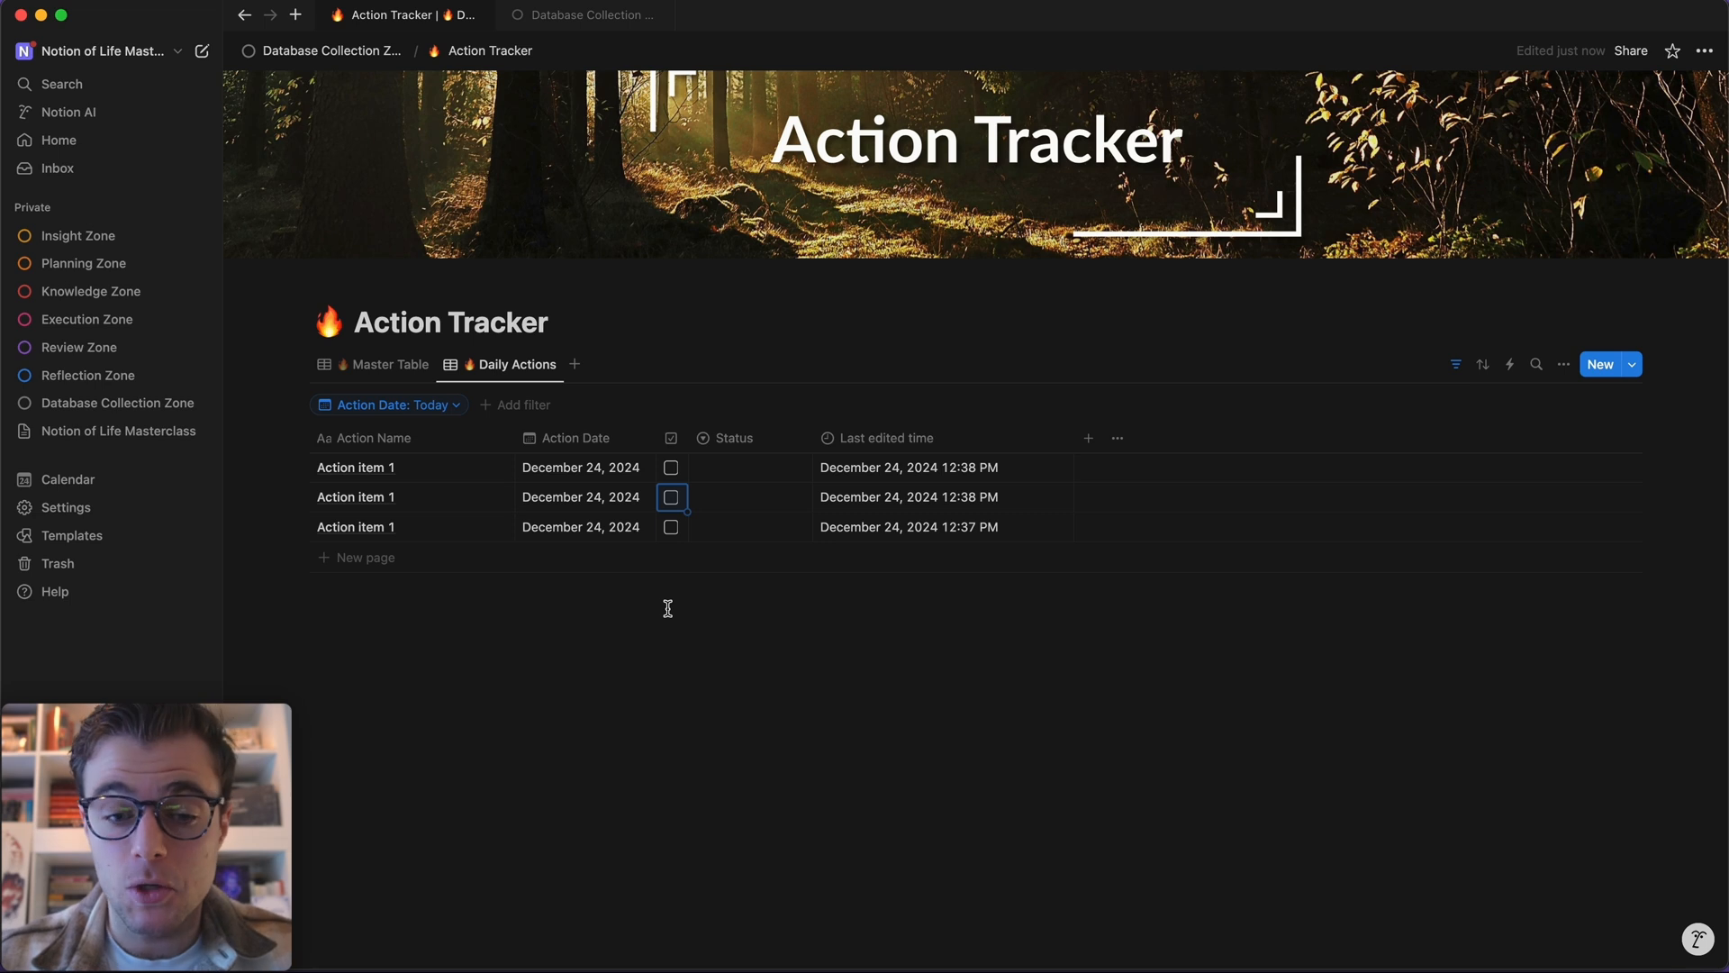
- Add a filter to the Daily Actions view that shows only rows whose Done? property is Unchecked
click(518, 405)
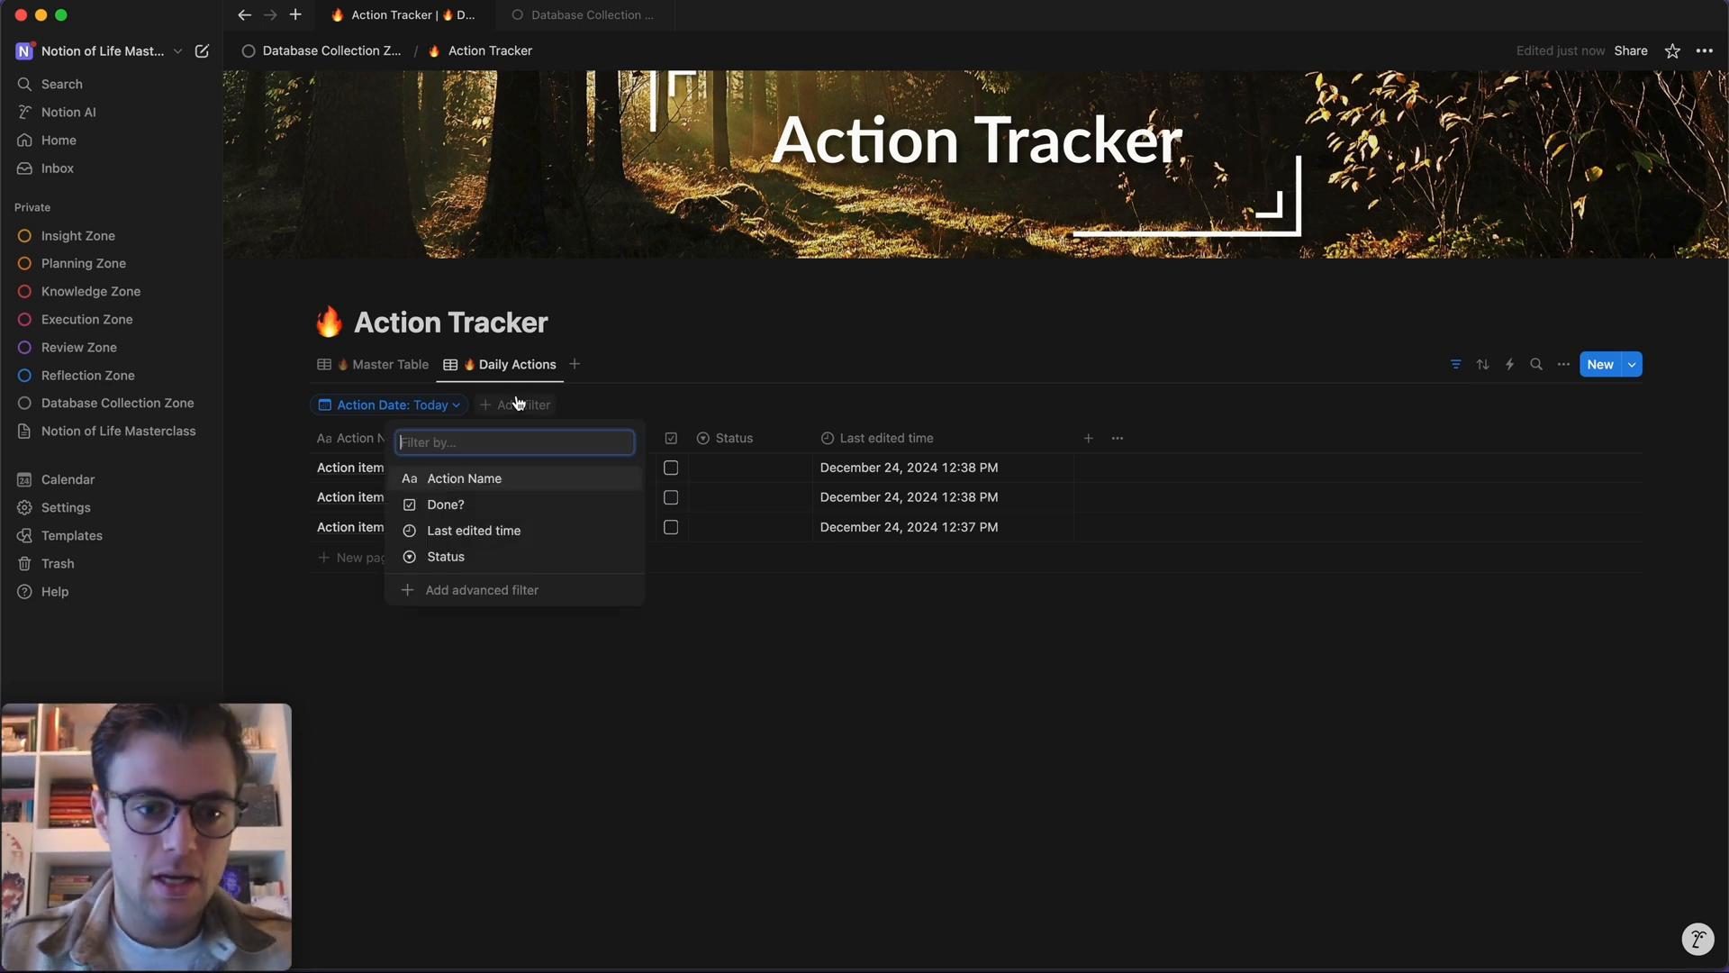
click(455, 504)
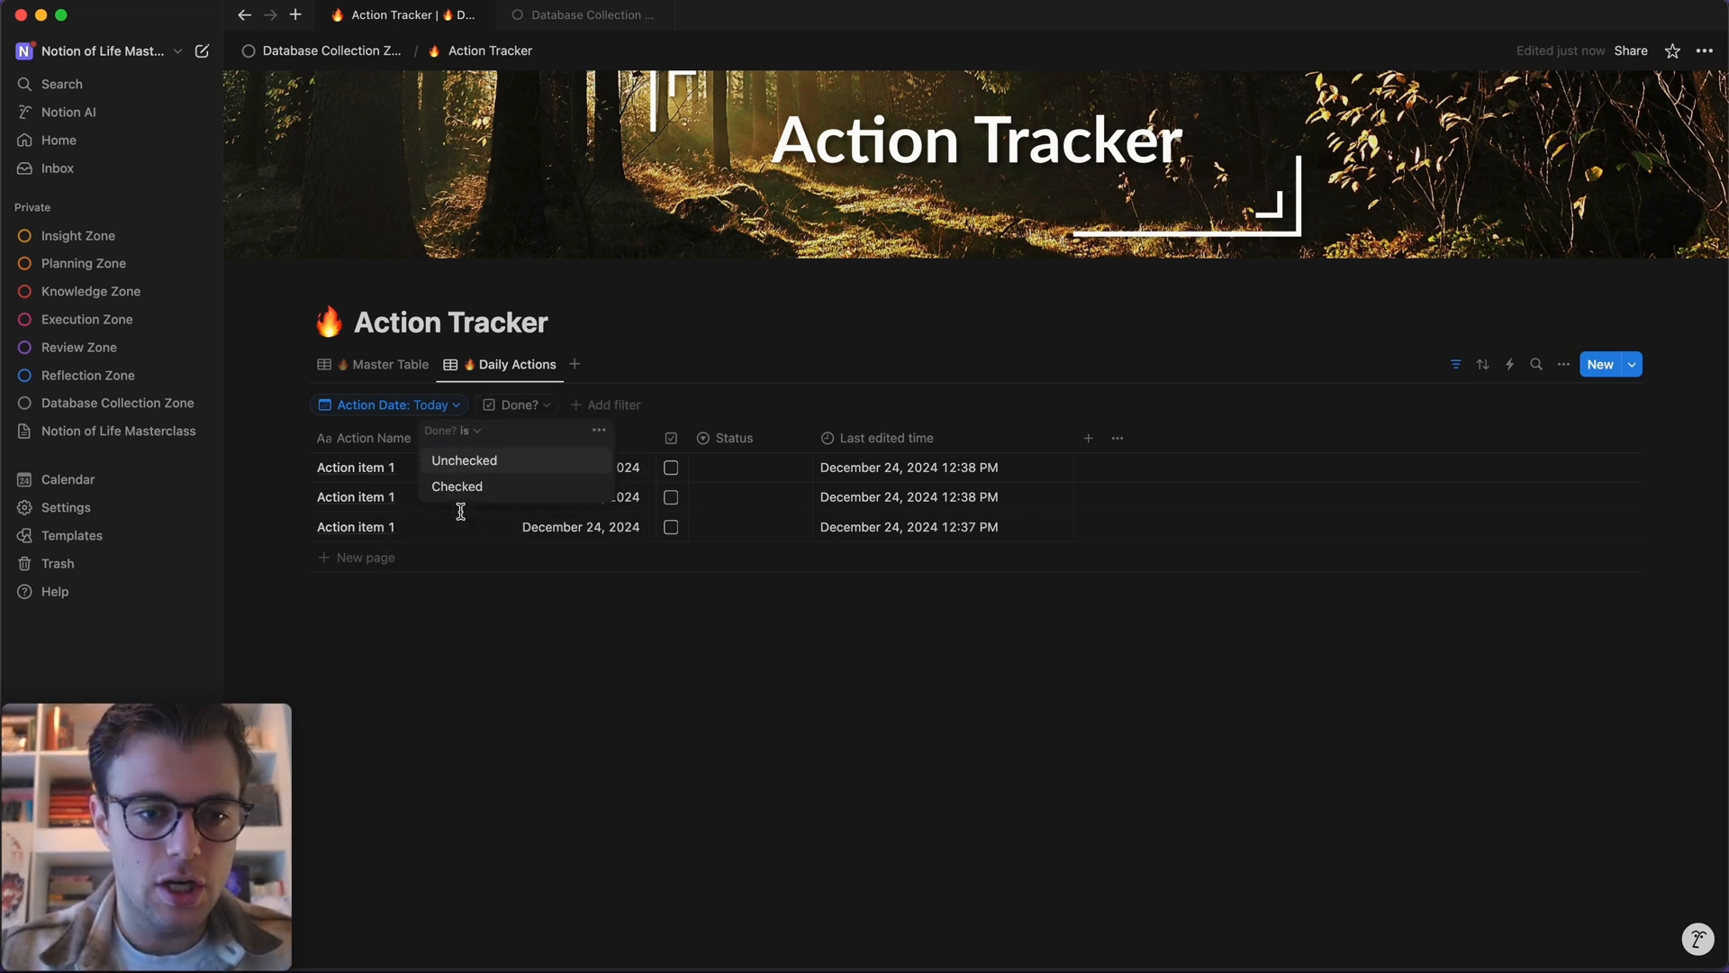
click(463, 461)
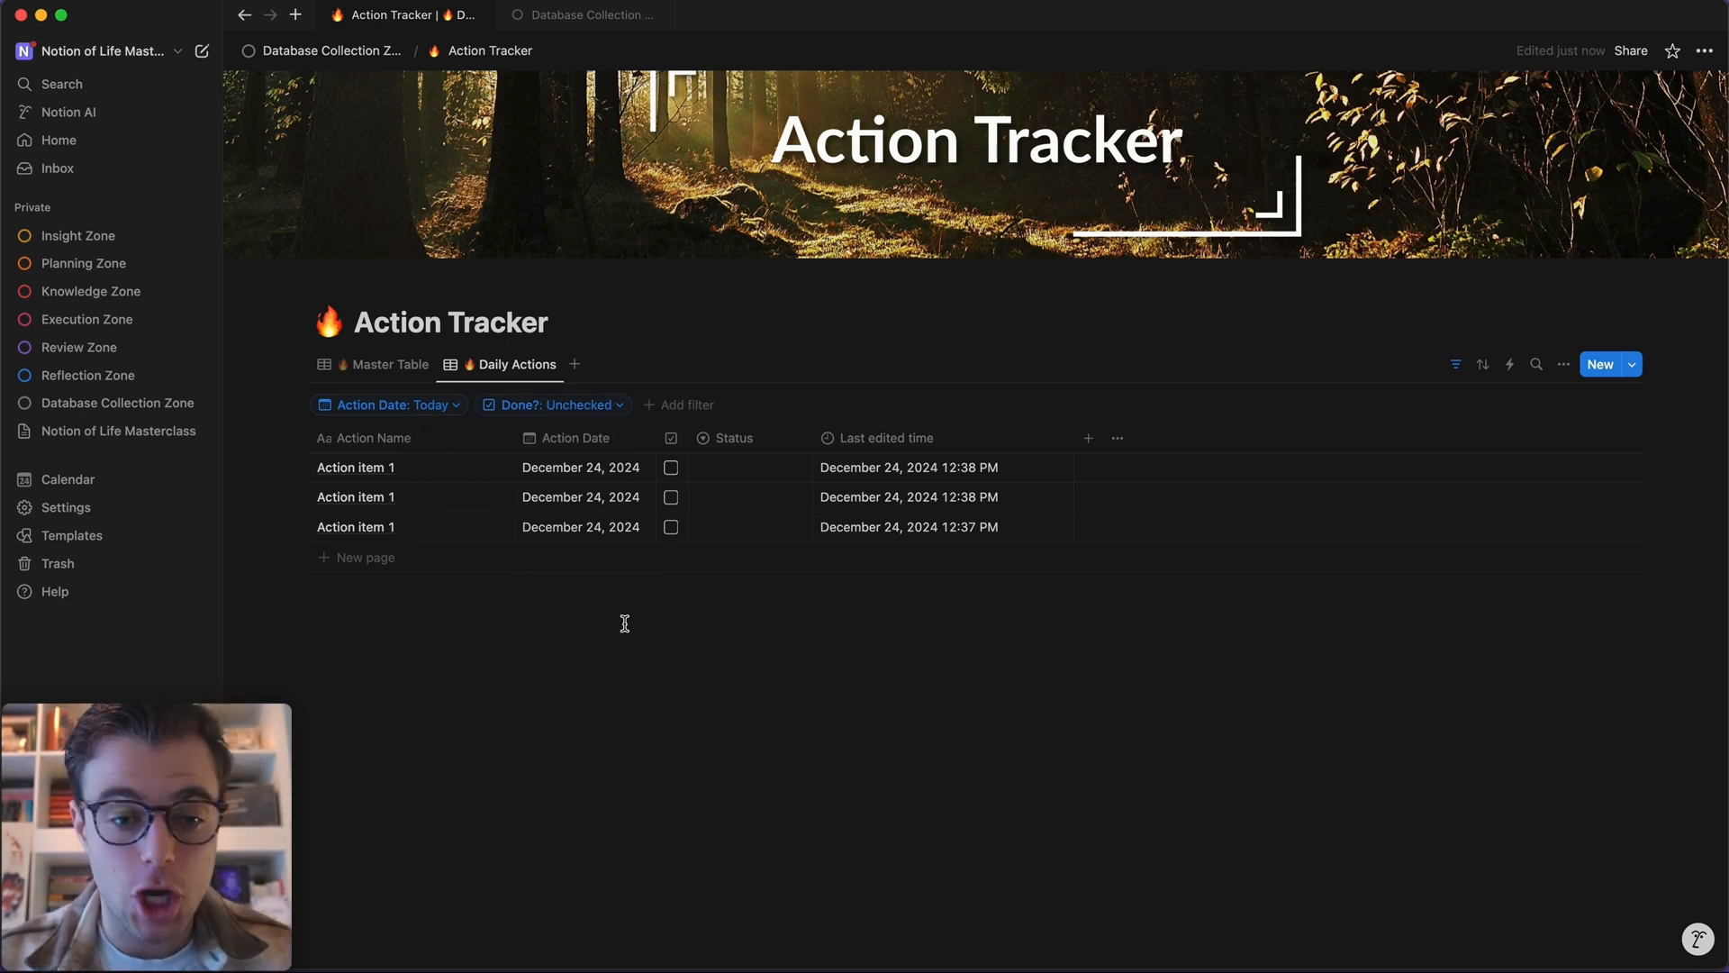
- Mark the first two action items in Daily Actions as done and compare the Master Table with the filtered view
click(671, 468)
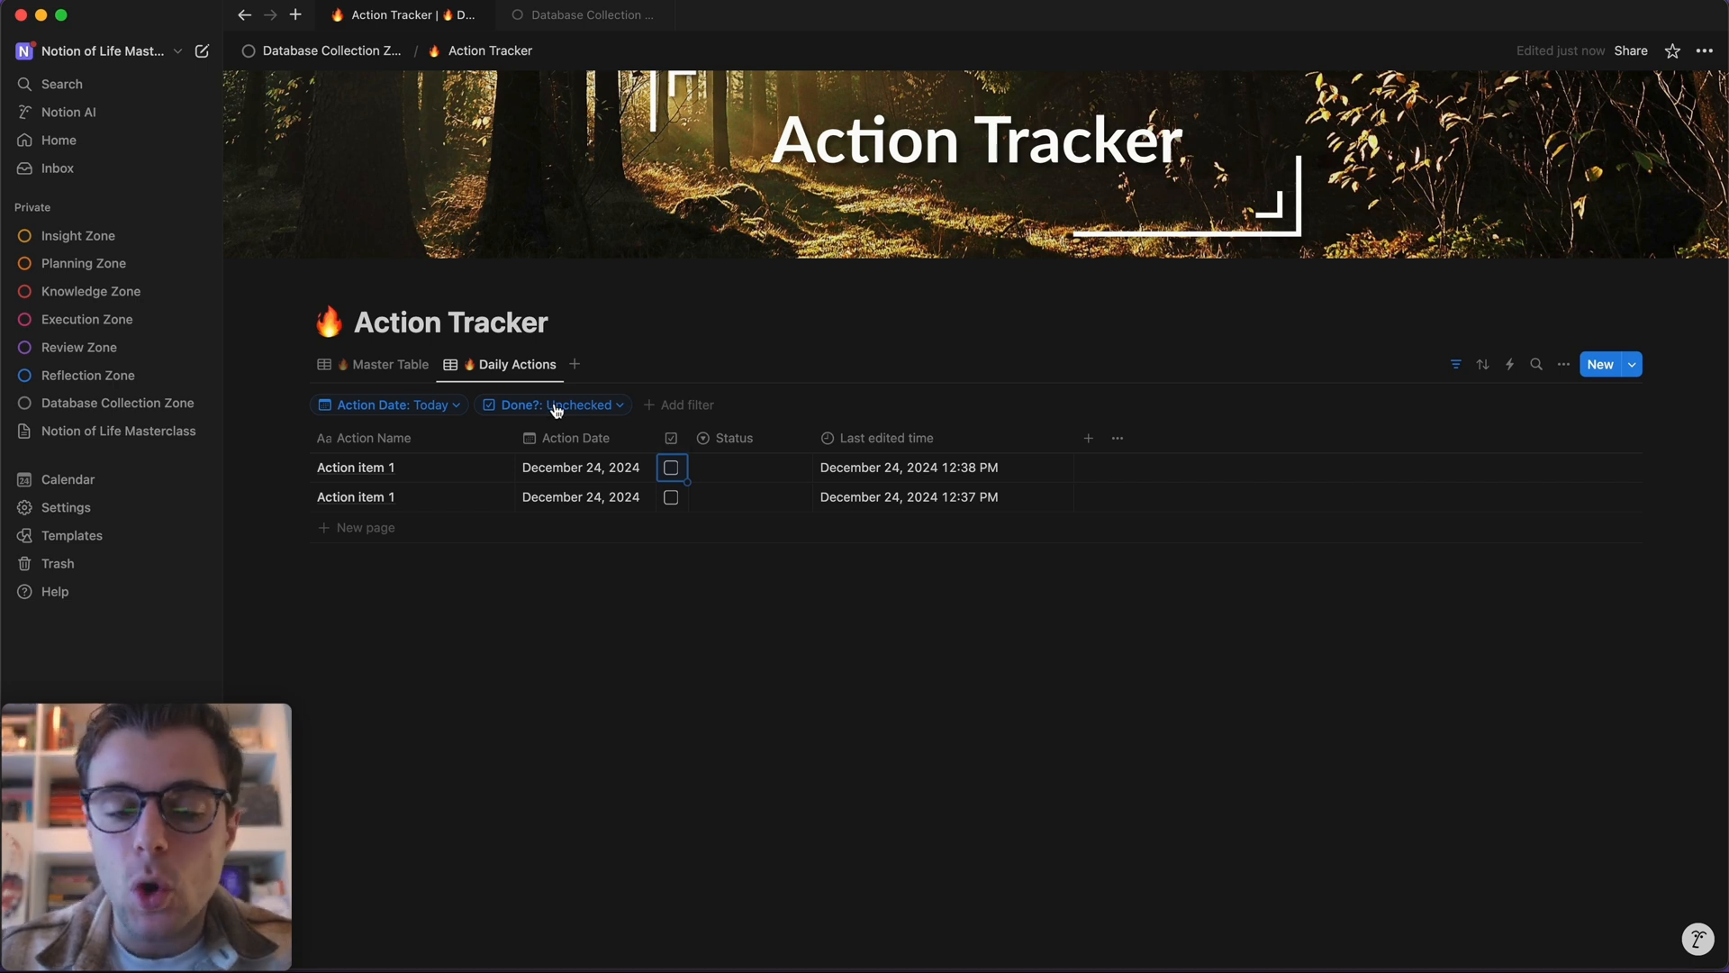
click(671, 468)
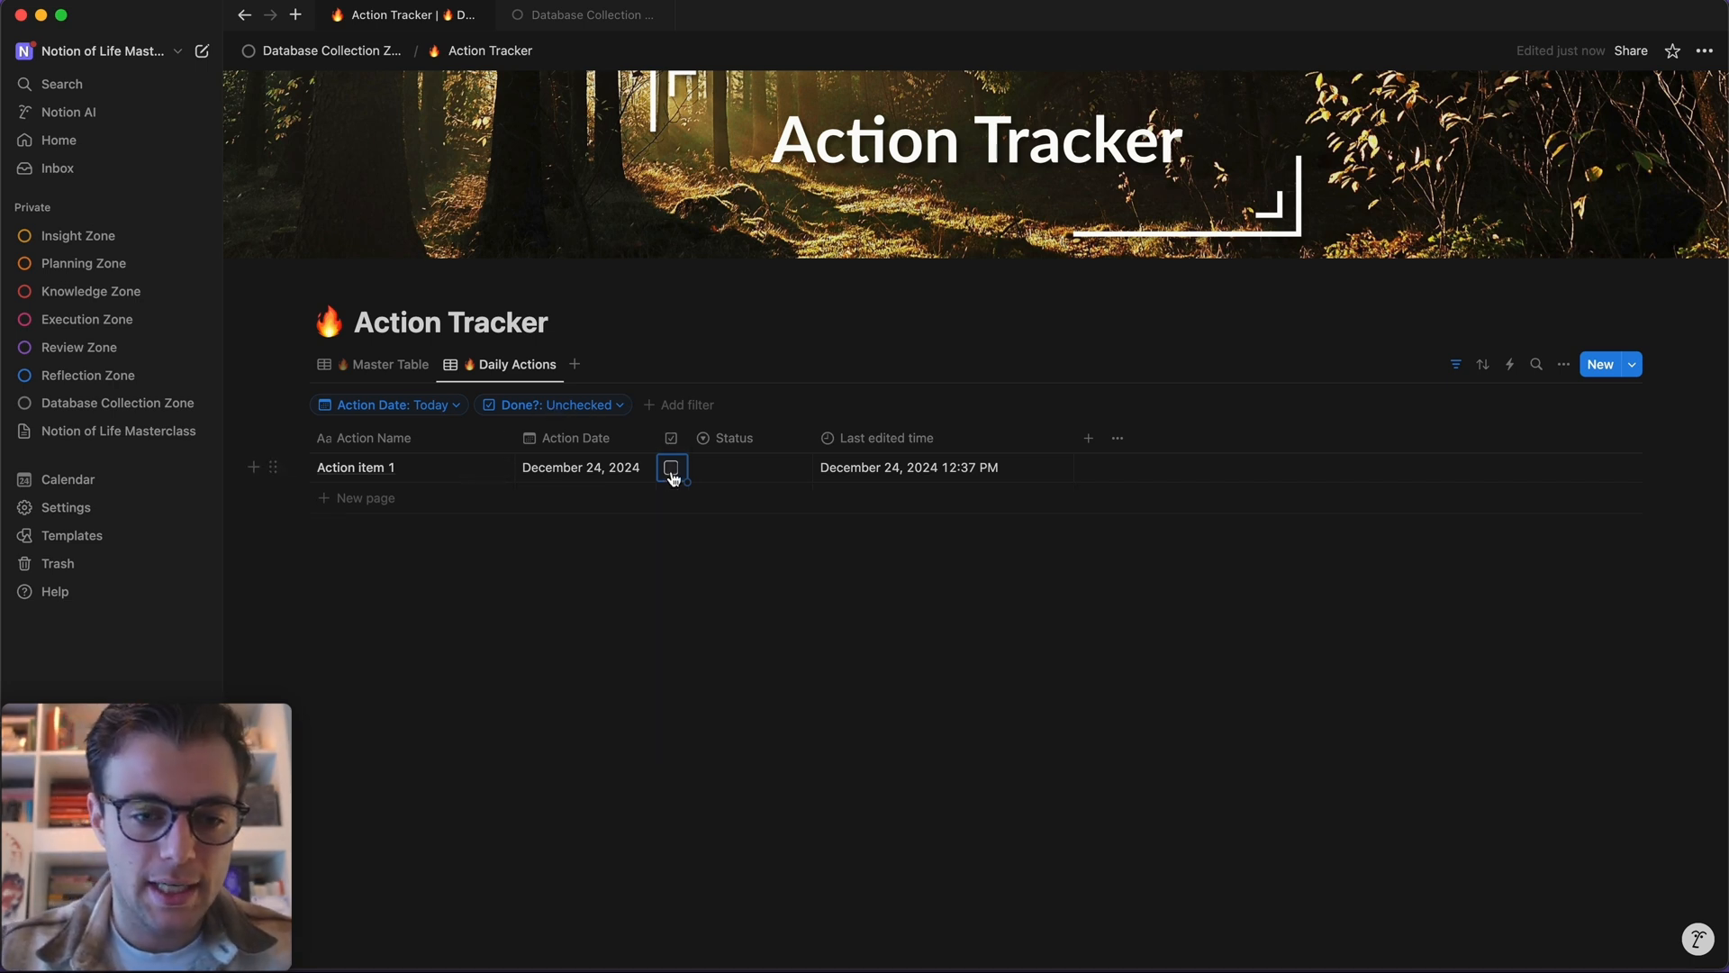
click(405, 365)
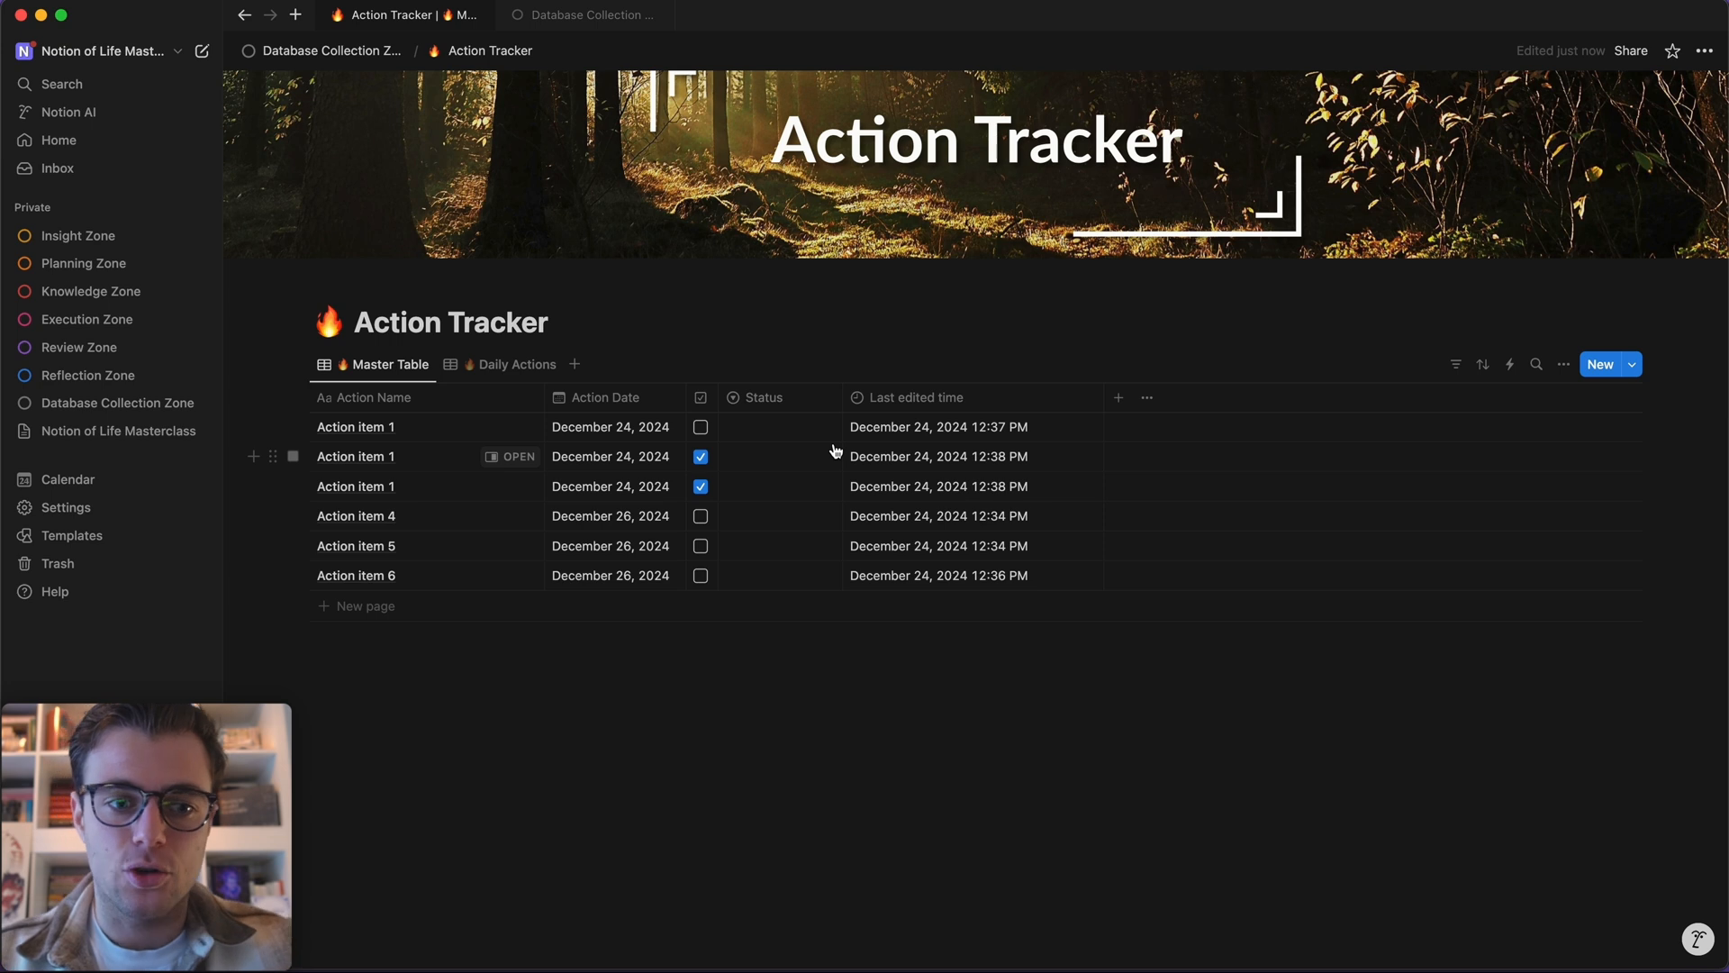
click(506, 364)
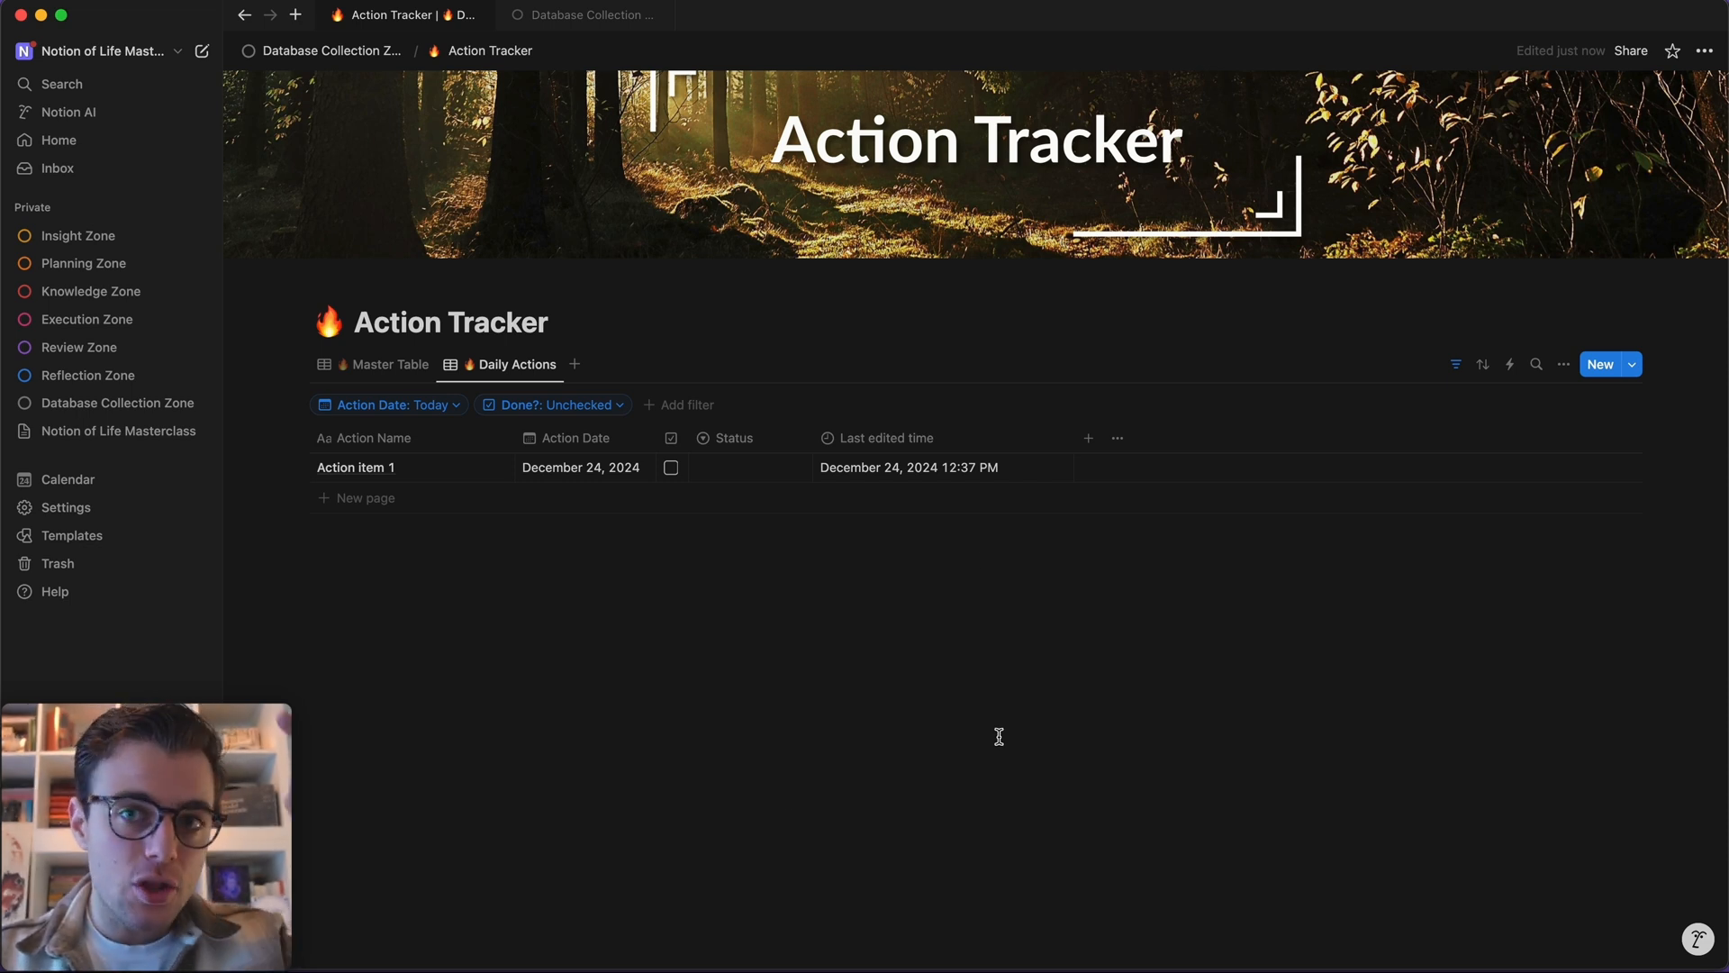
- Rename the second and third rows of the Master Table as "Action item 2" and "Action item 3"
click(356, 366)
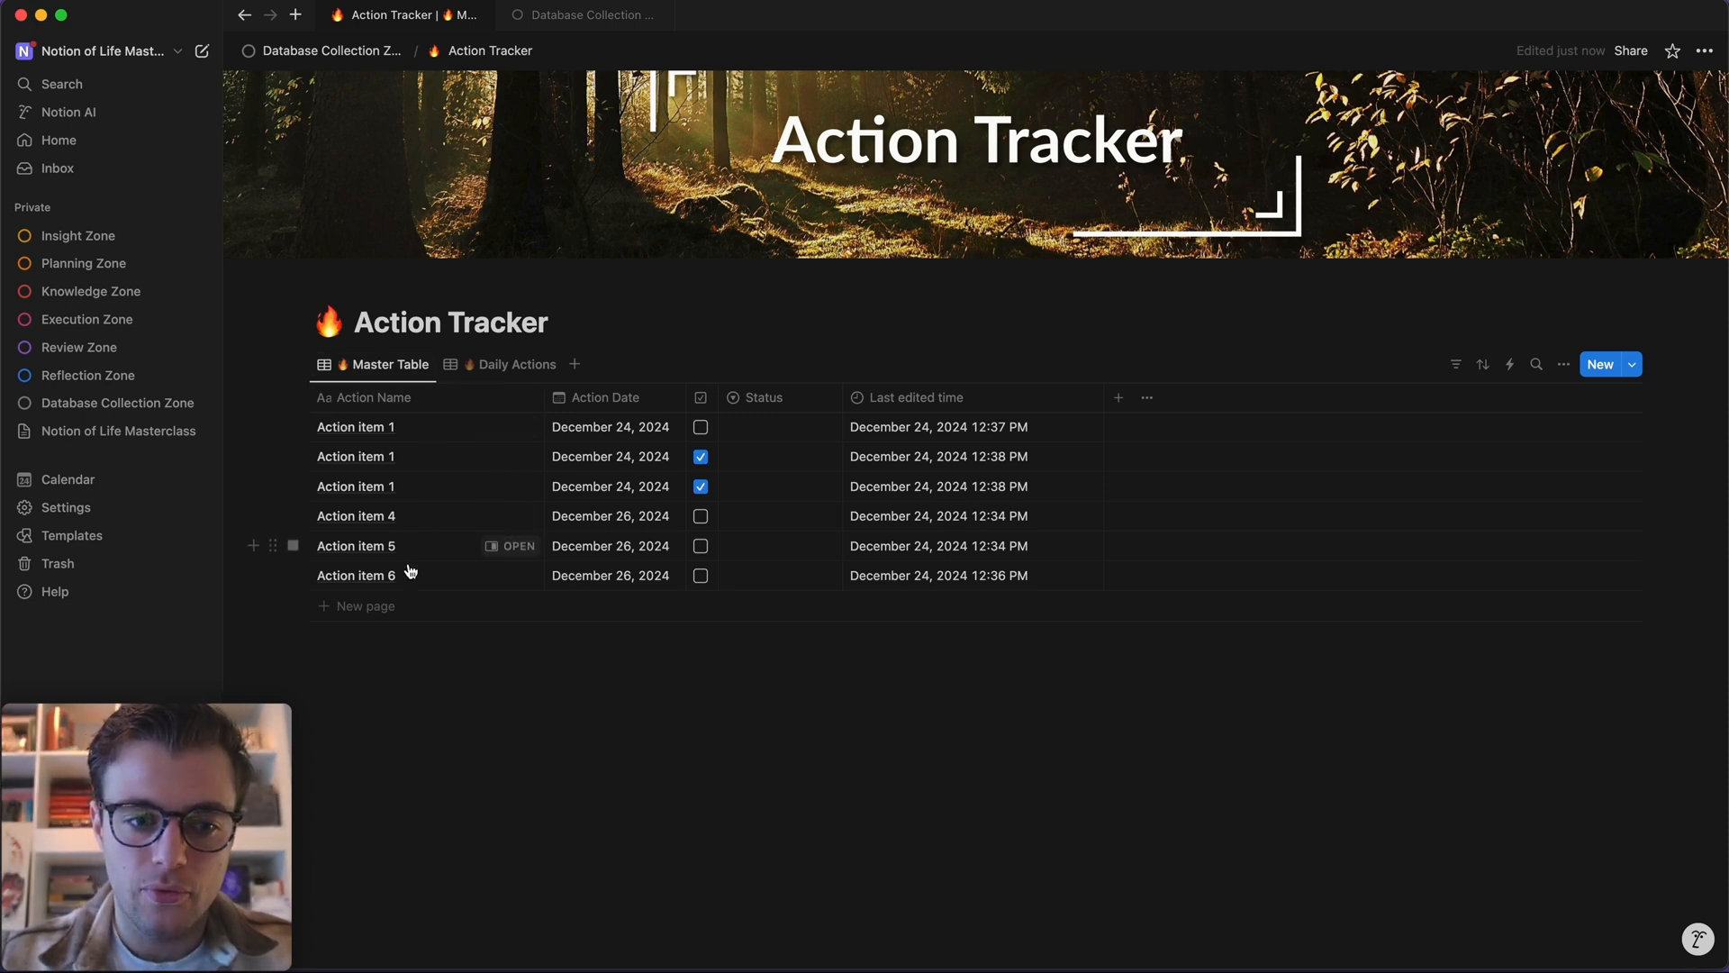
click(416, 436)
click(419, 457)
key(BackSpace)
text(2)
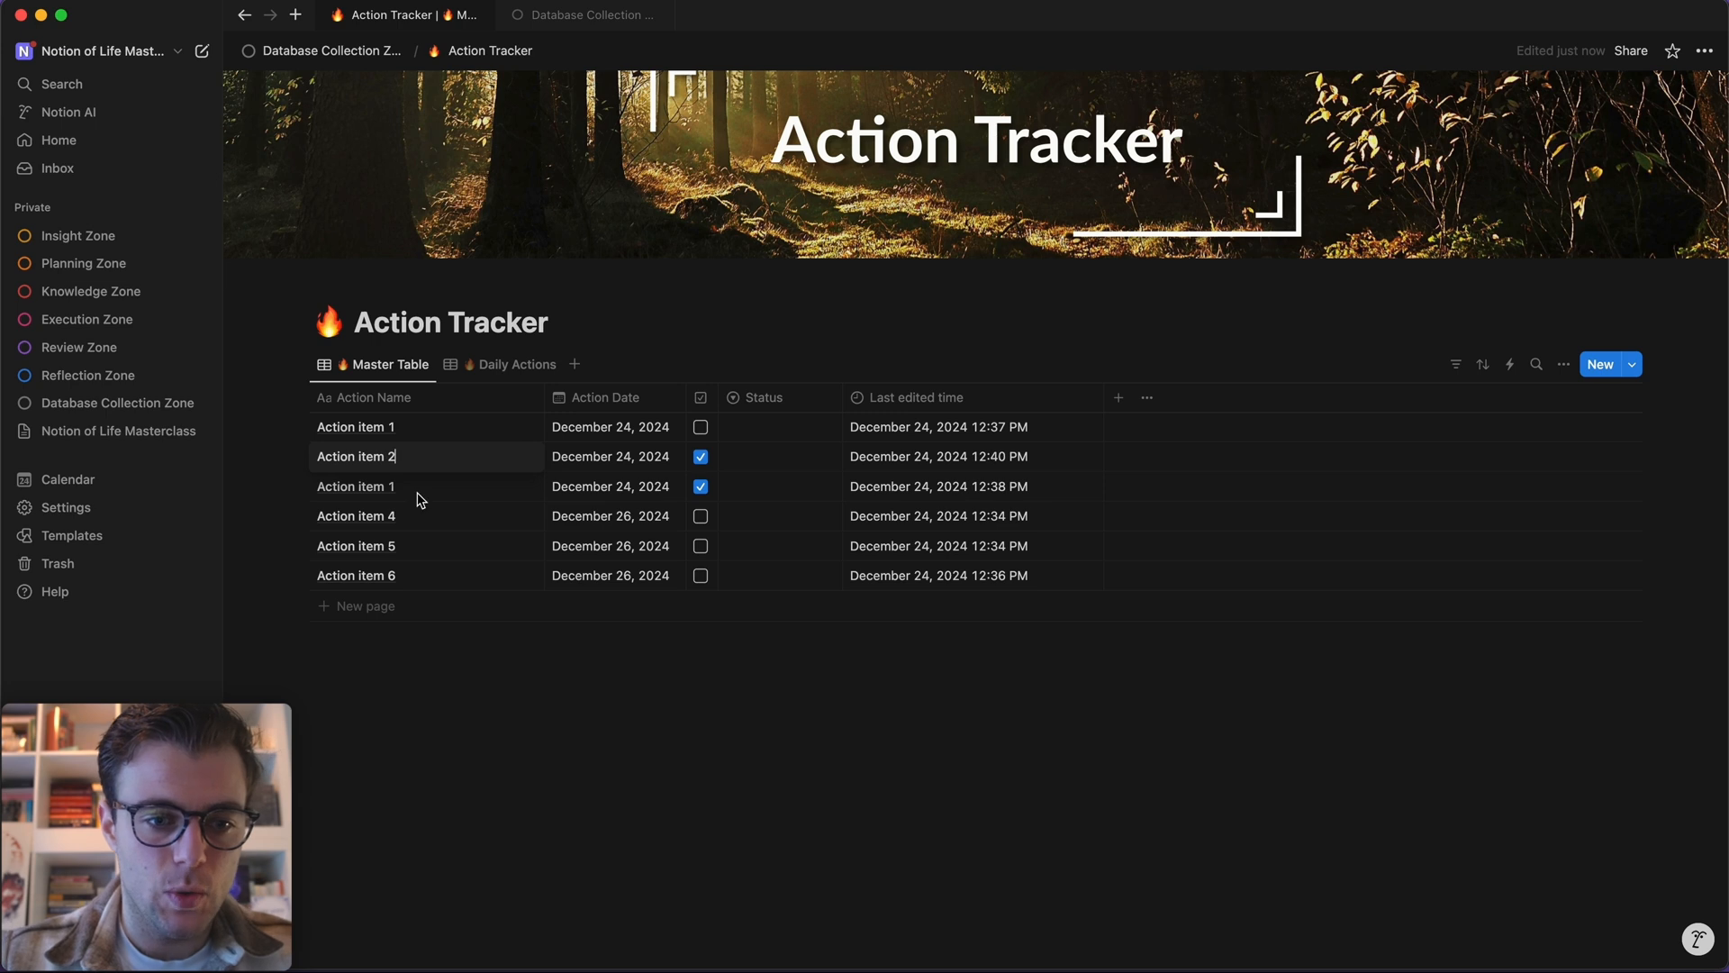
click(421, 491)
key(BackSpace)
text(3)
key(Escape)
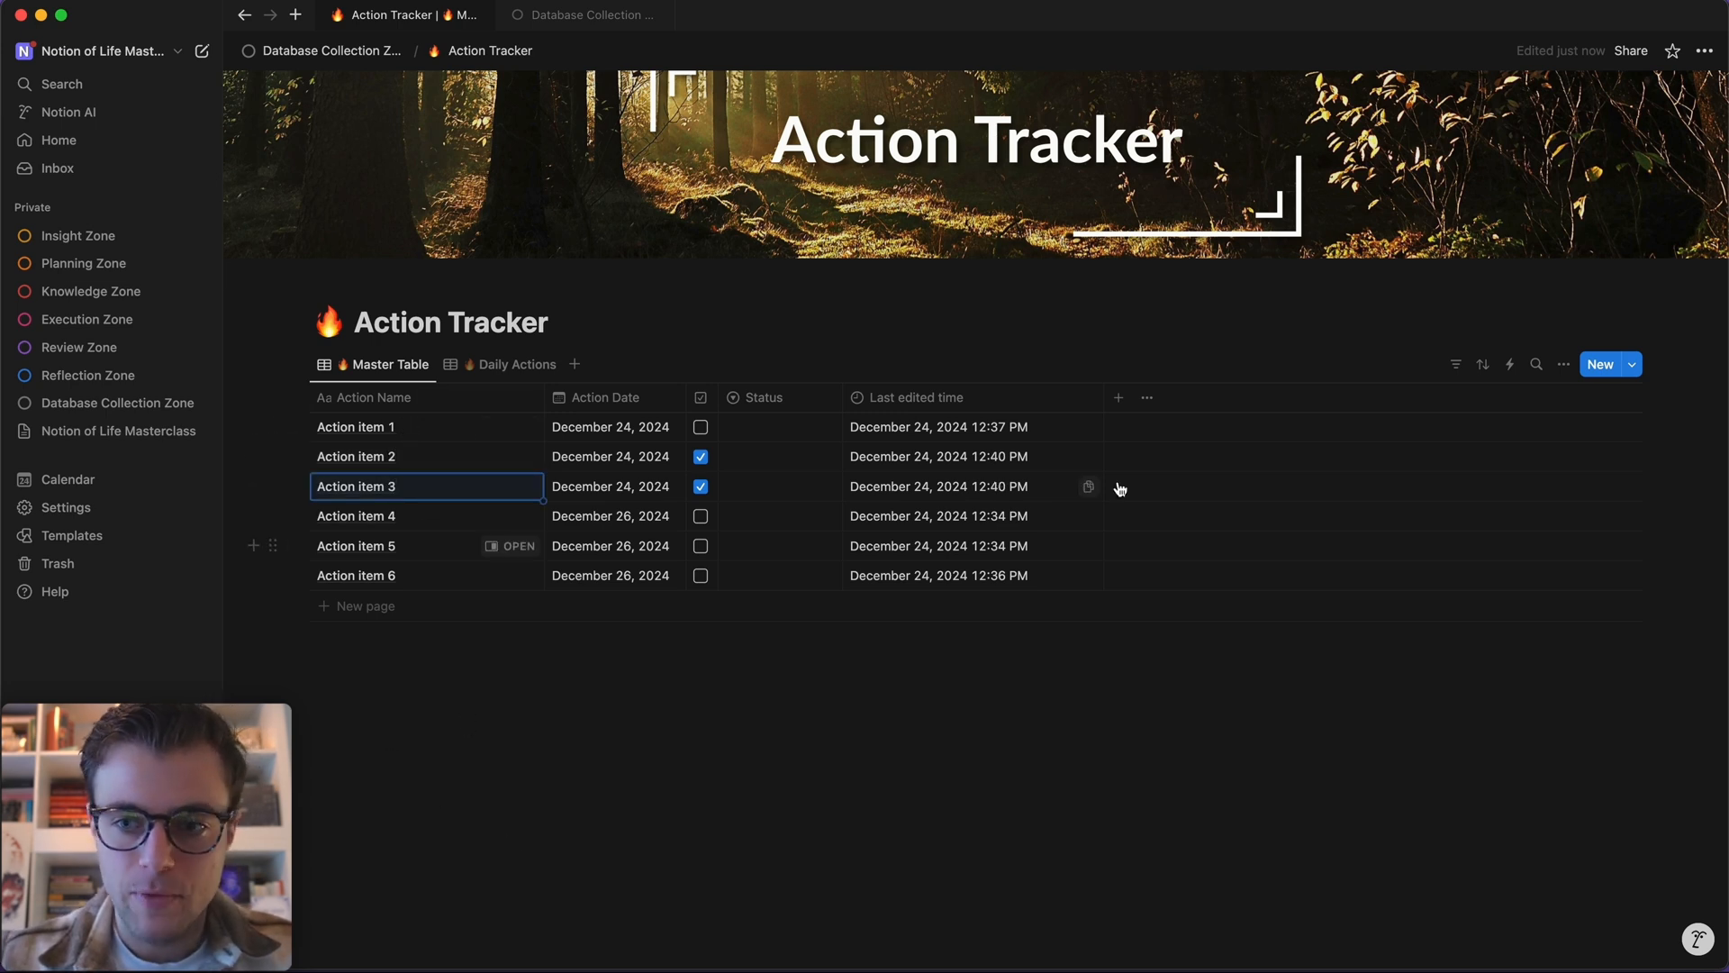
- Sort the Master Table by Action Name in descending order, and remove that sort again
click(1484, 368)
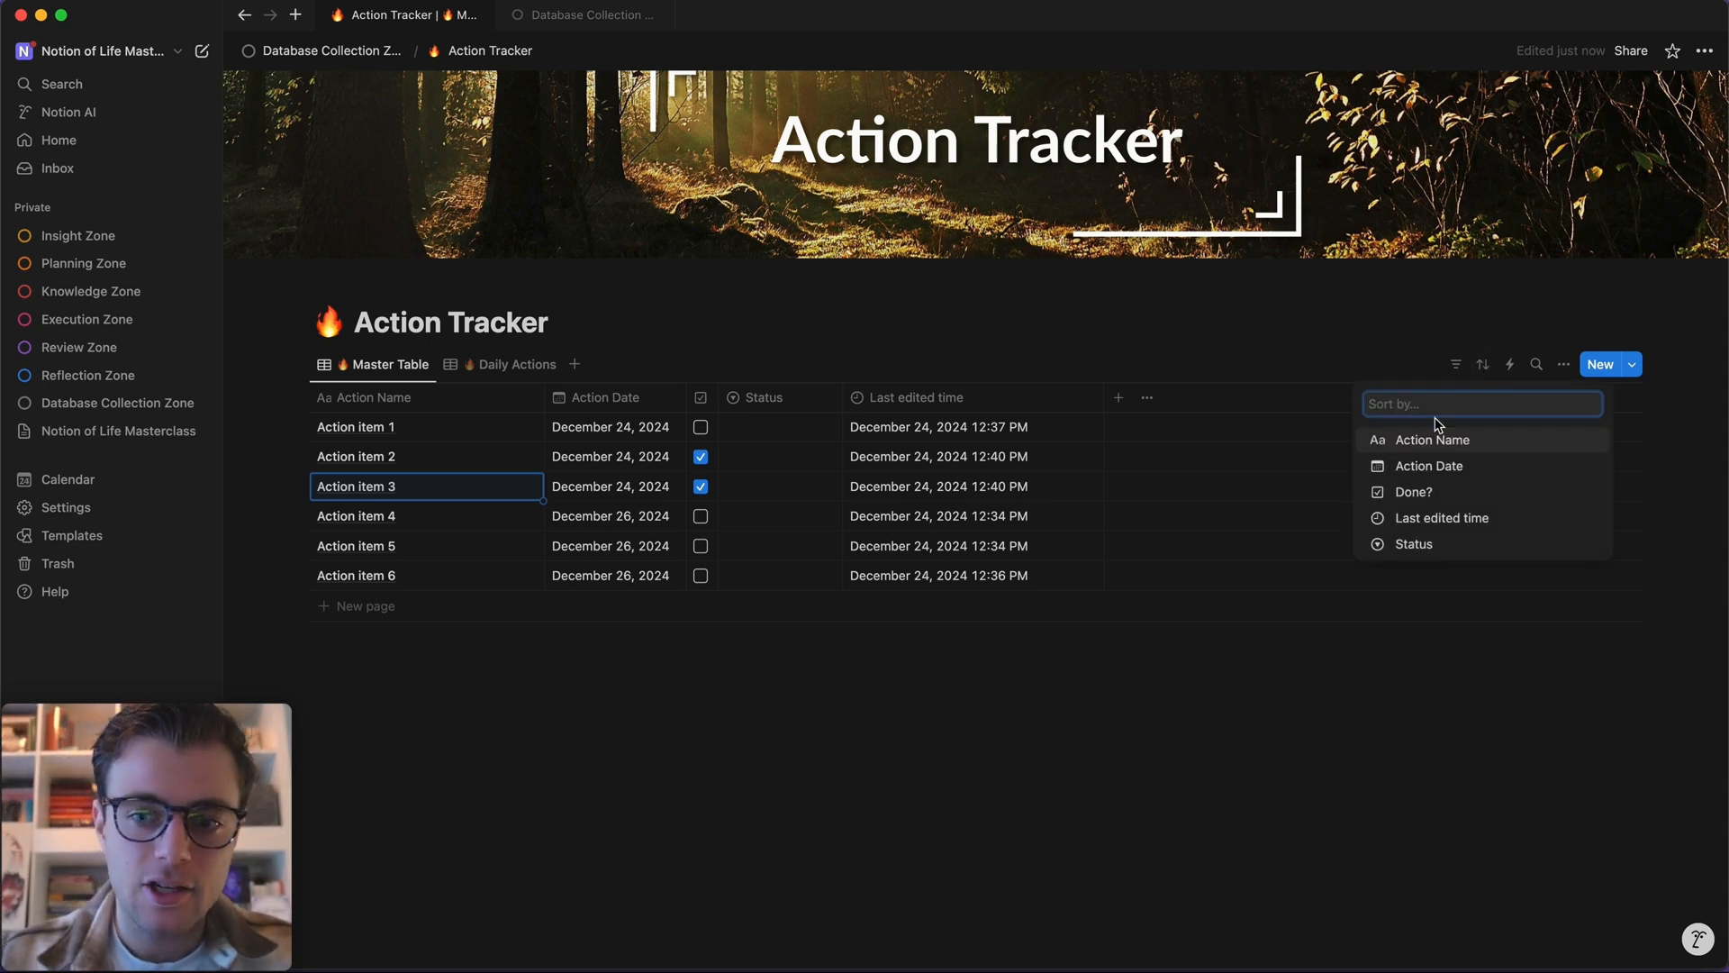
click(1476, 444)
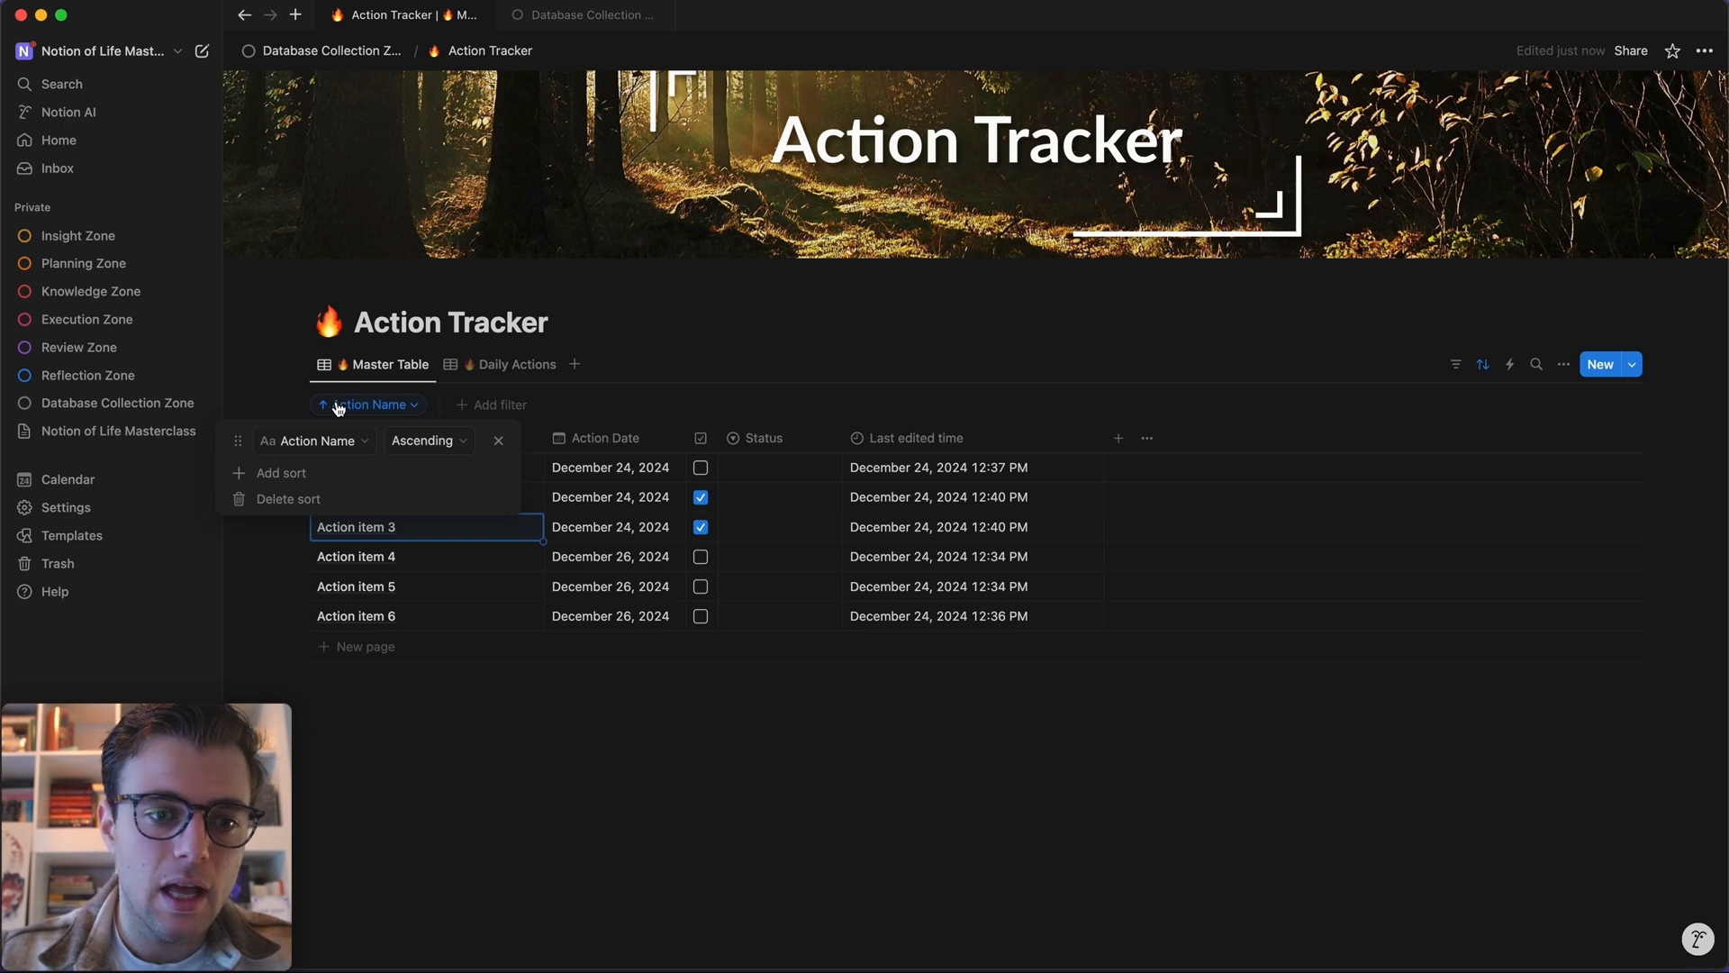
click(433, 443)
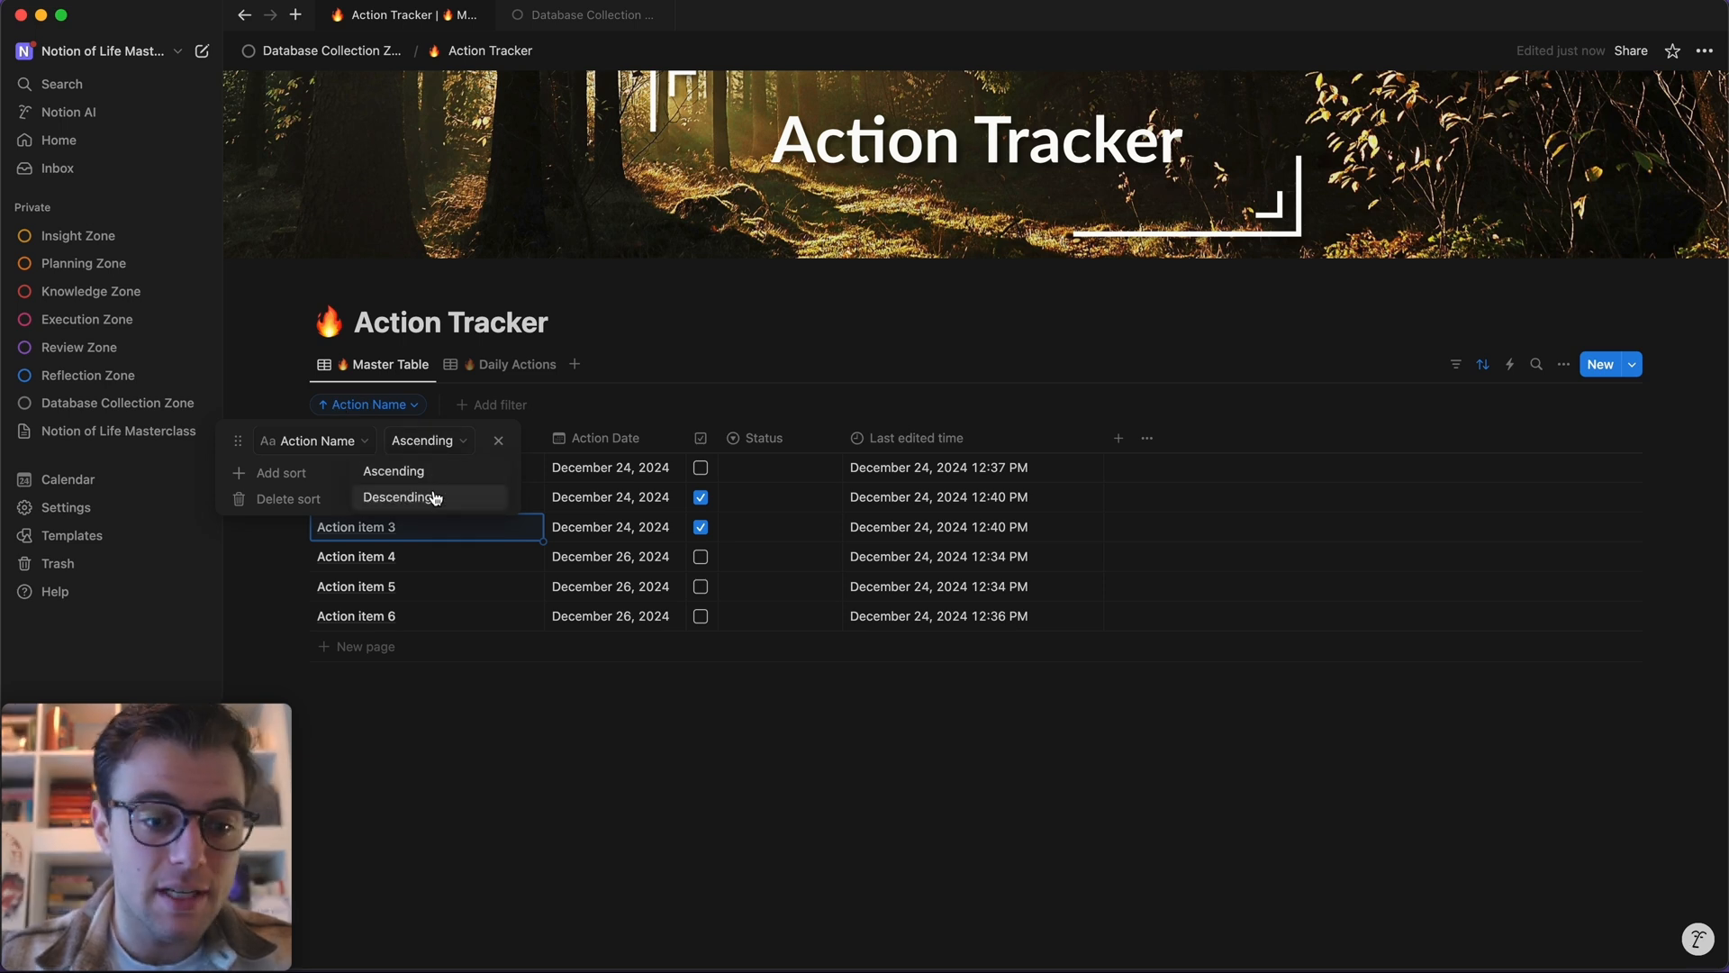
click(434, 498)
key(Escape)
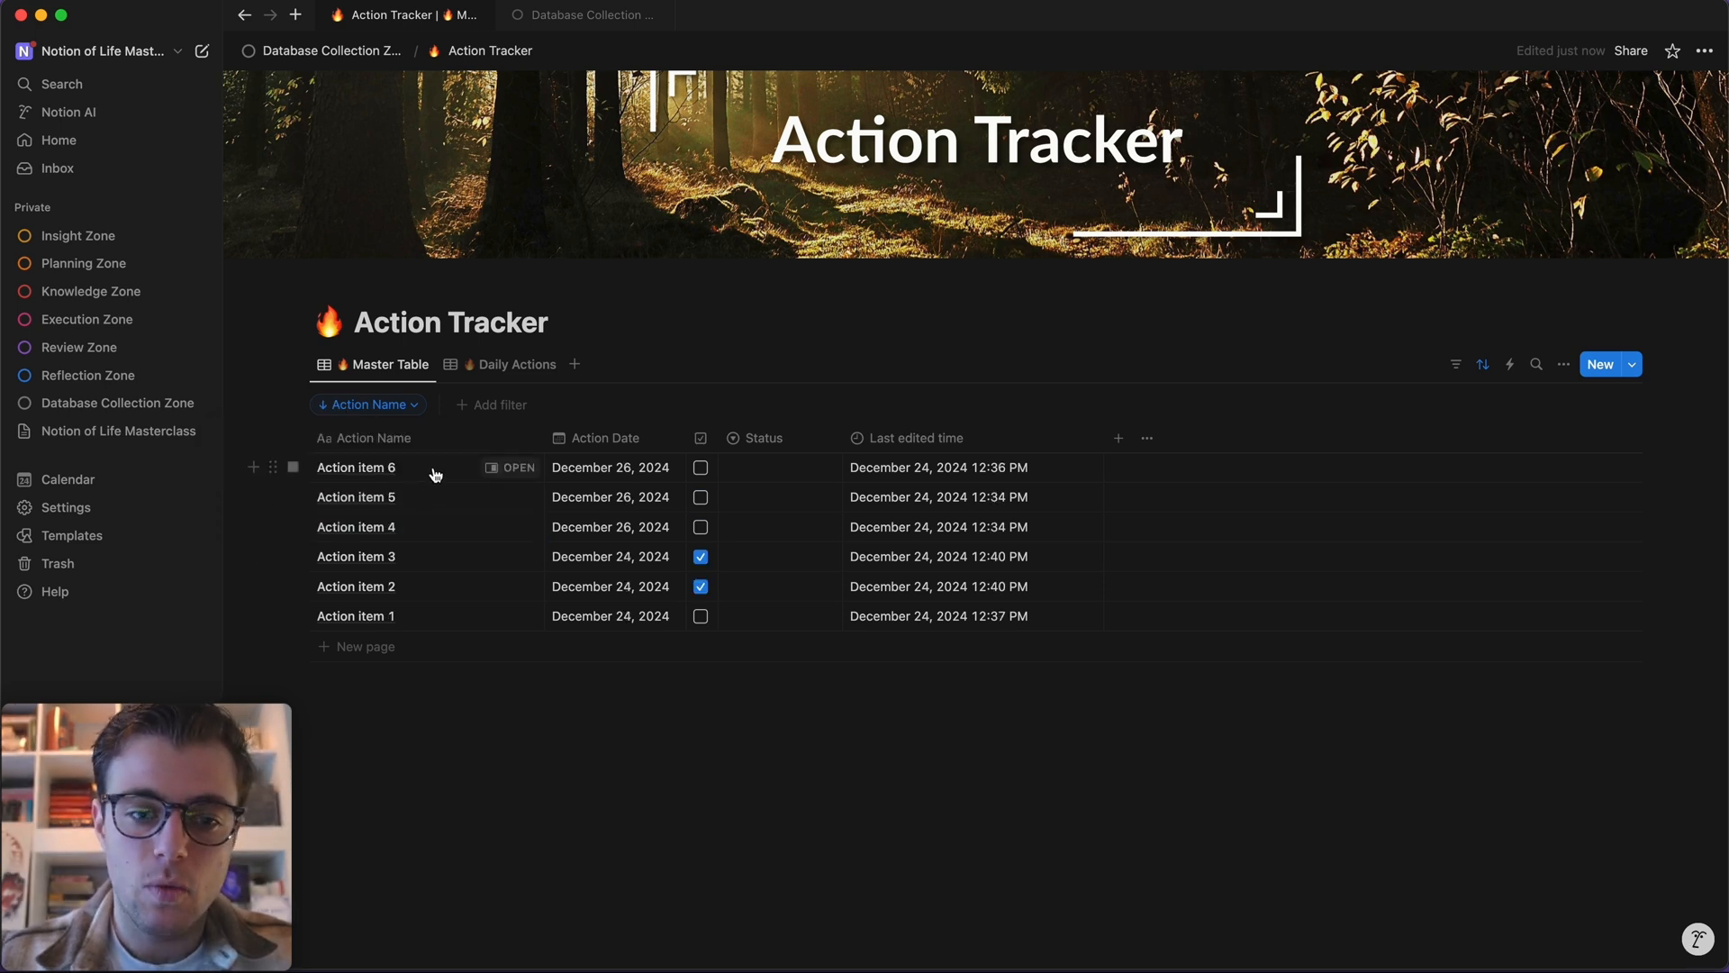
click(407, 407)
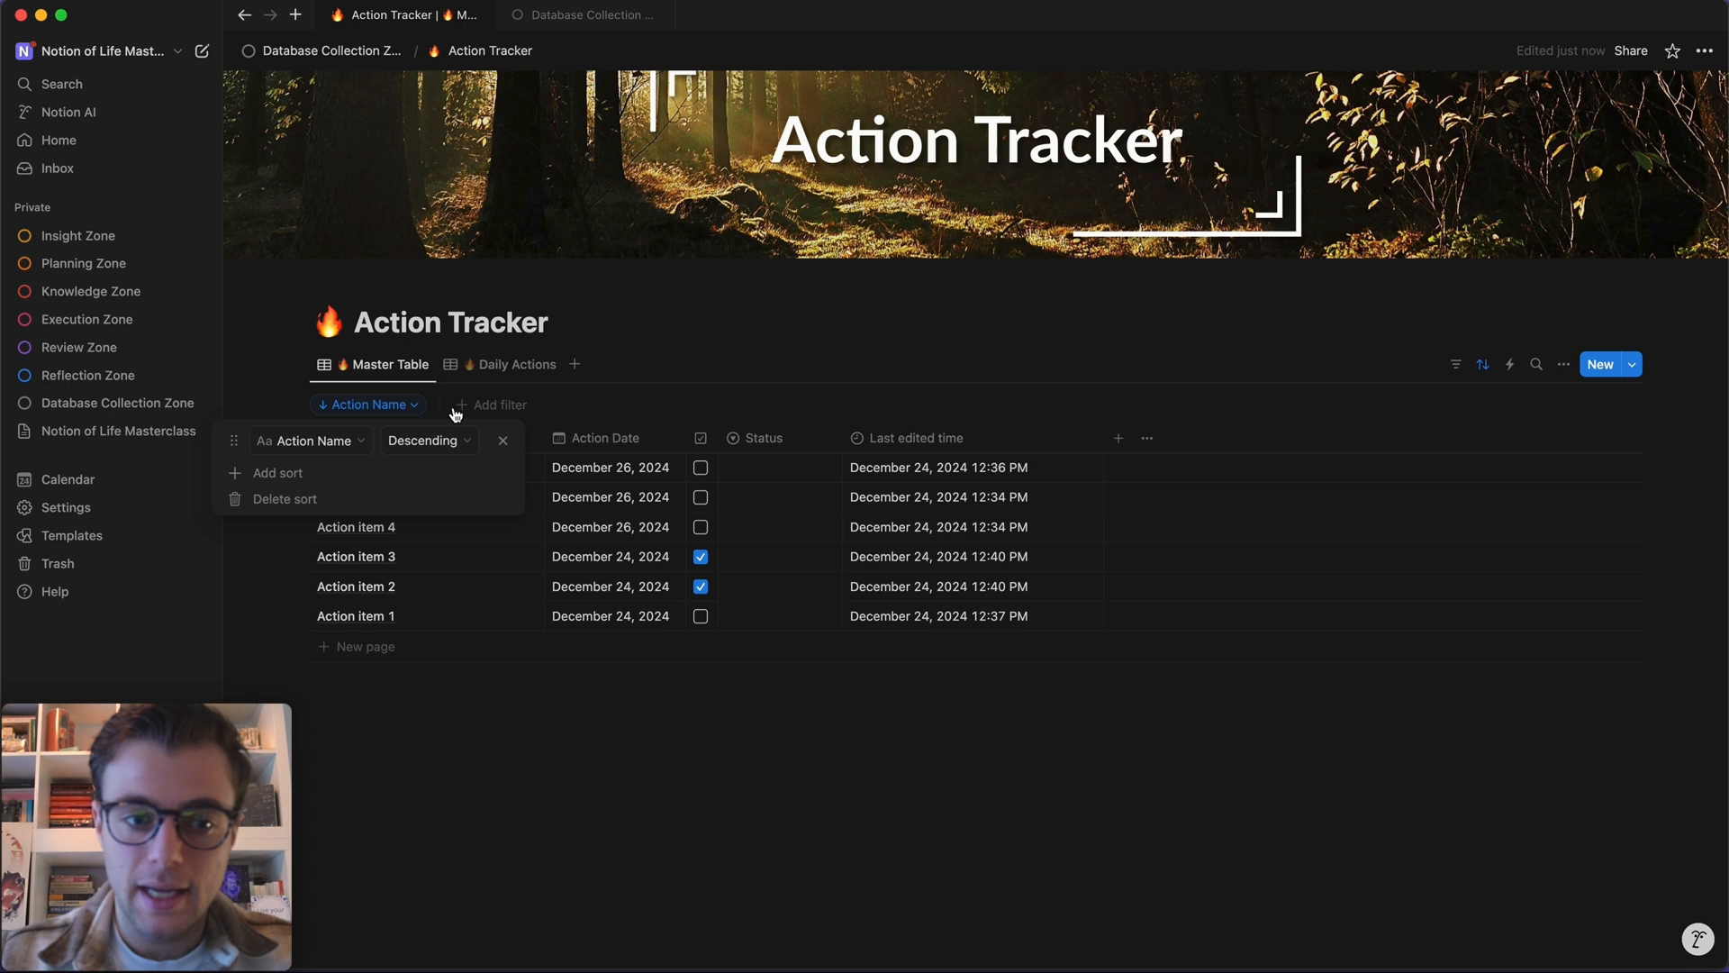
click(503, 445)
- Sort the Master Table by Action Date in descending order
click(369, 434)
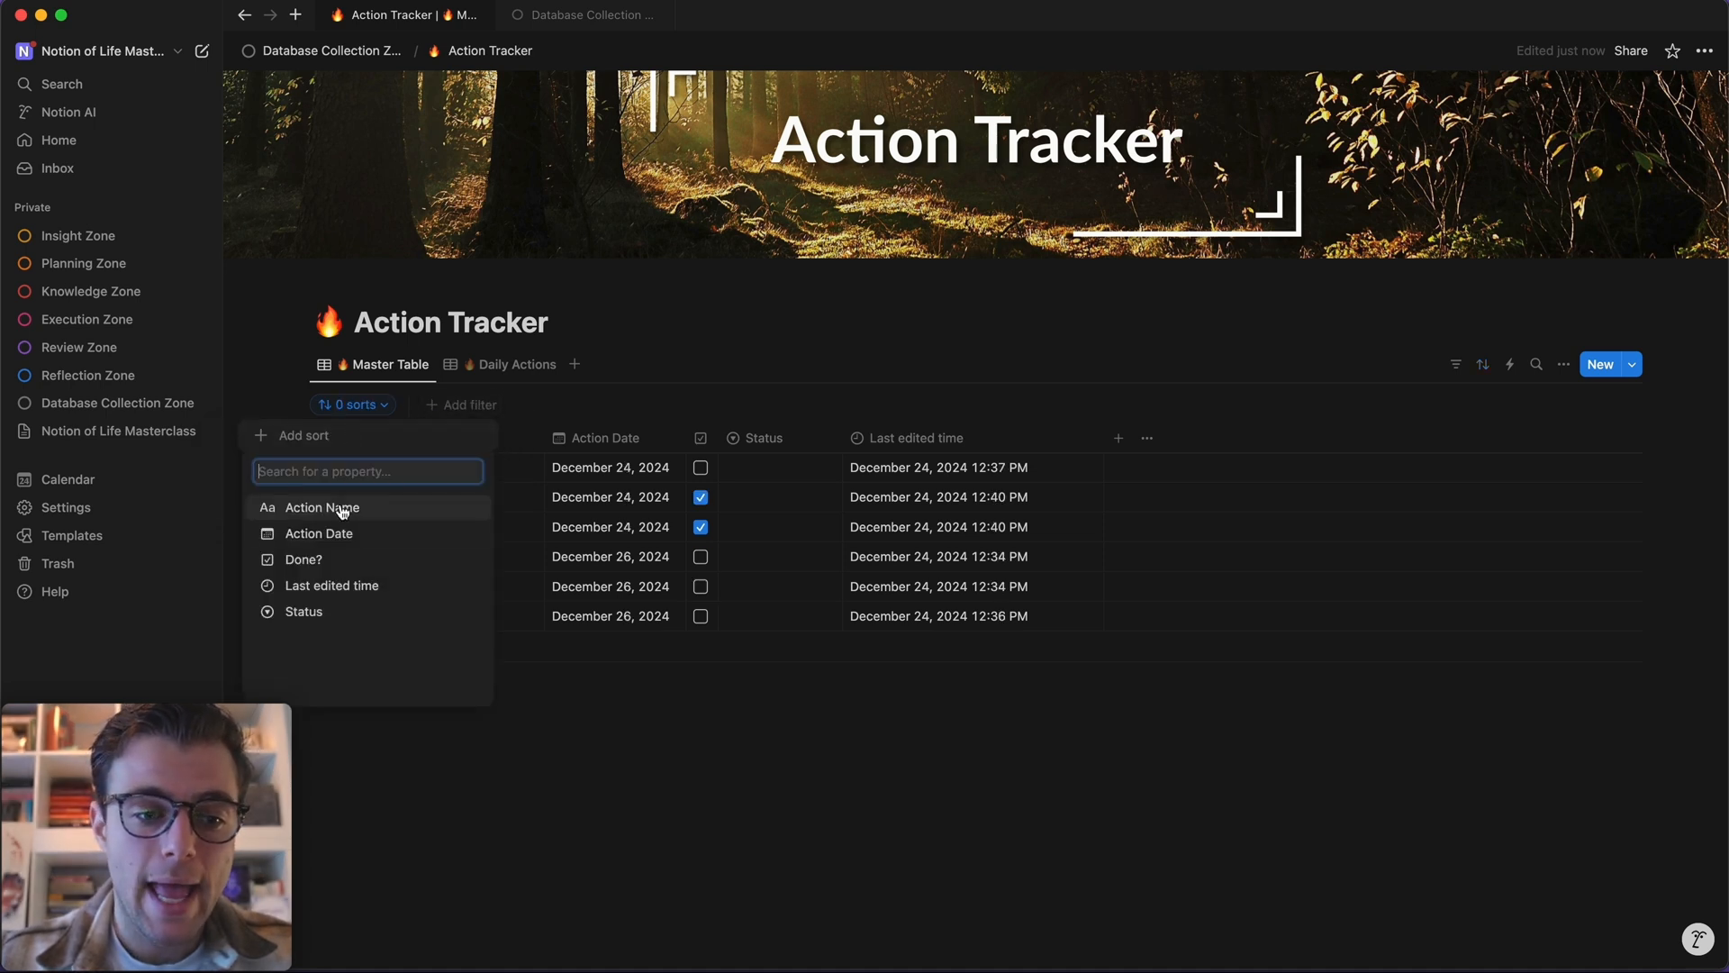
click(343, 535)
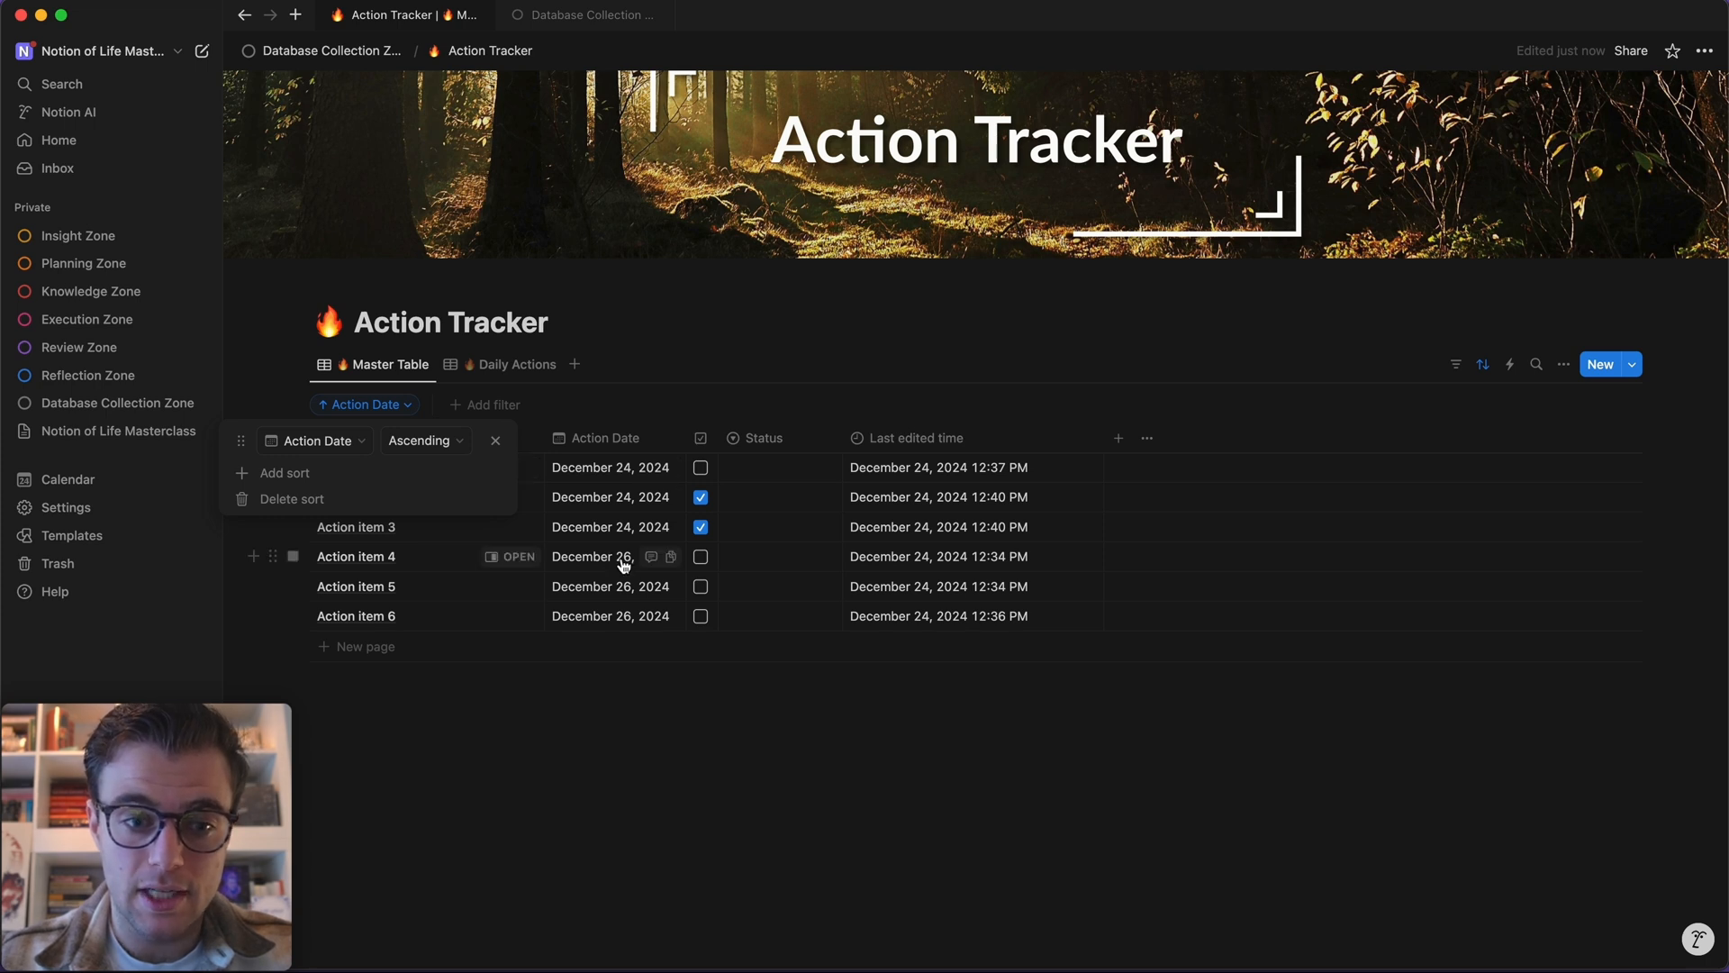
click(432, 440)
click(407, 497)
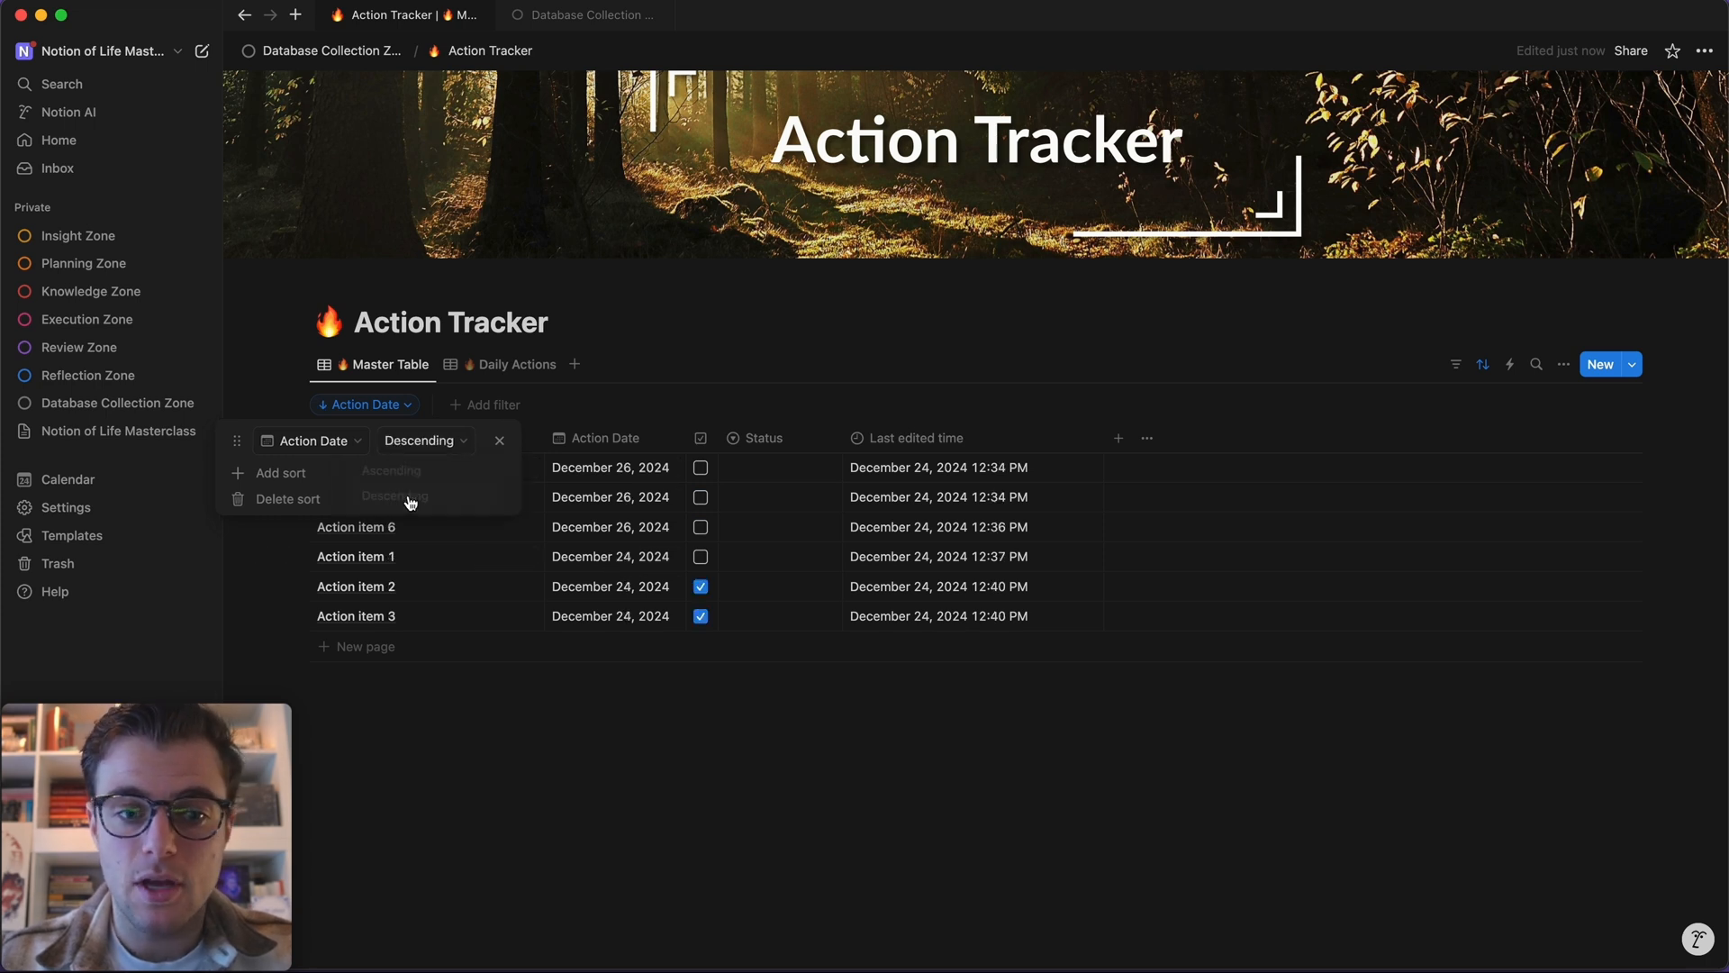
click(546, 799)
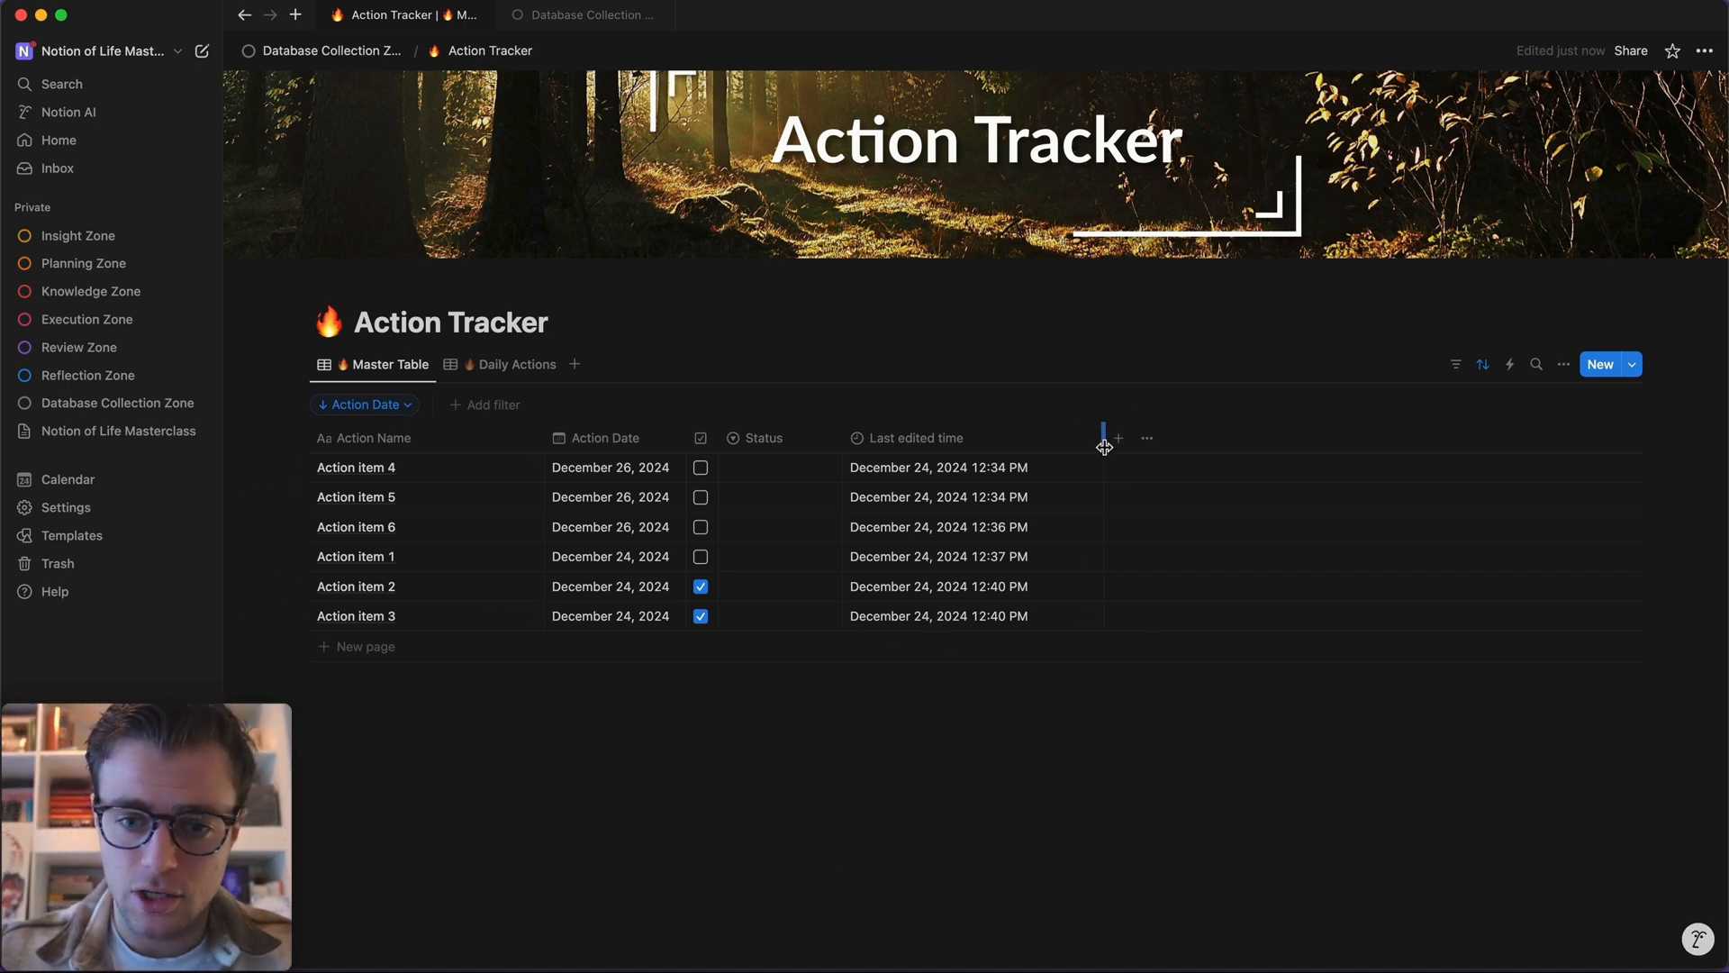
- Narrow the Last edited time column and add a Select property named "Priority" to the Master Table
drag(1105, 437, 1056, 438)
click(1071, 436)
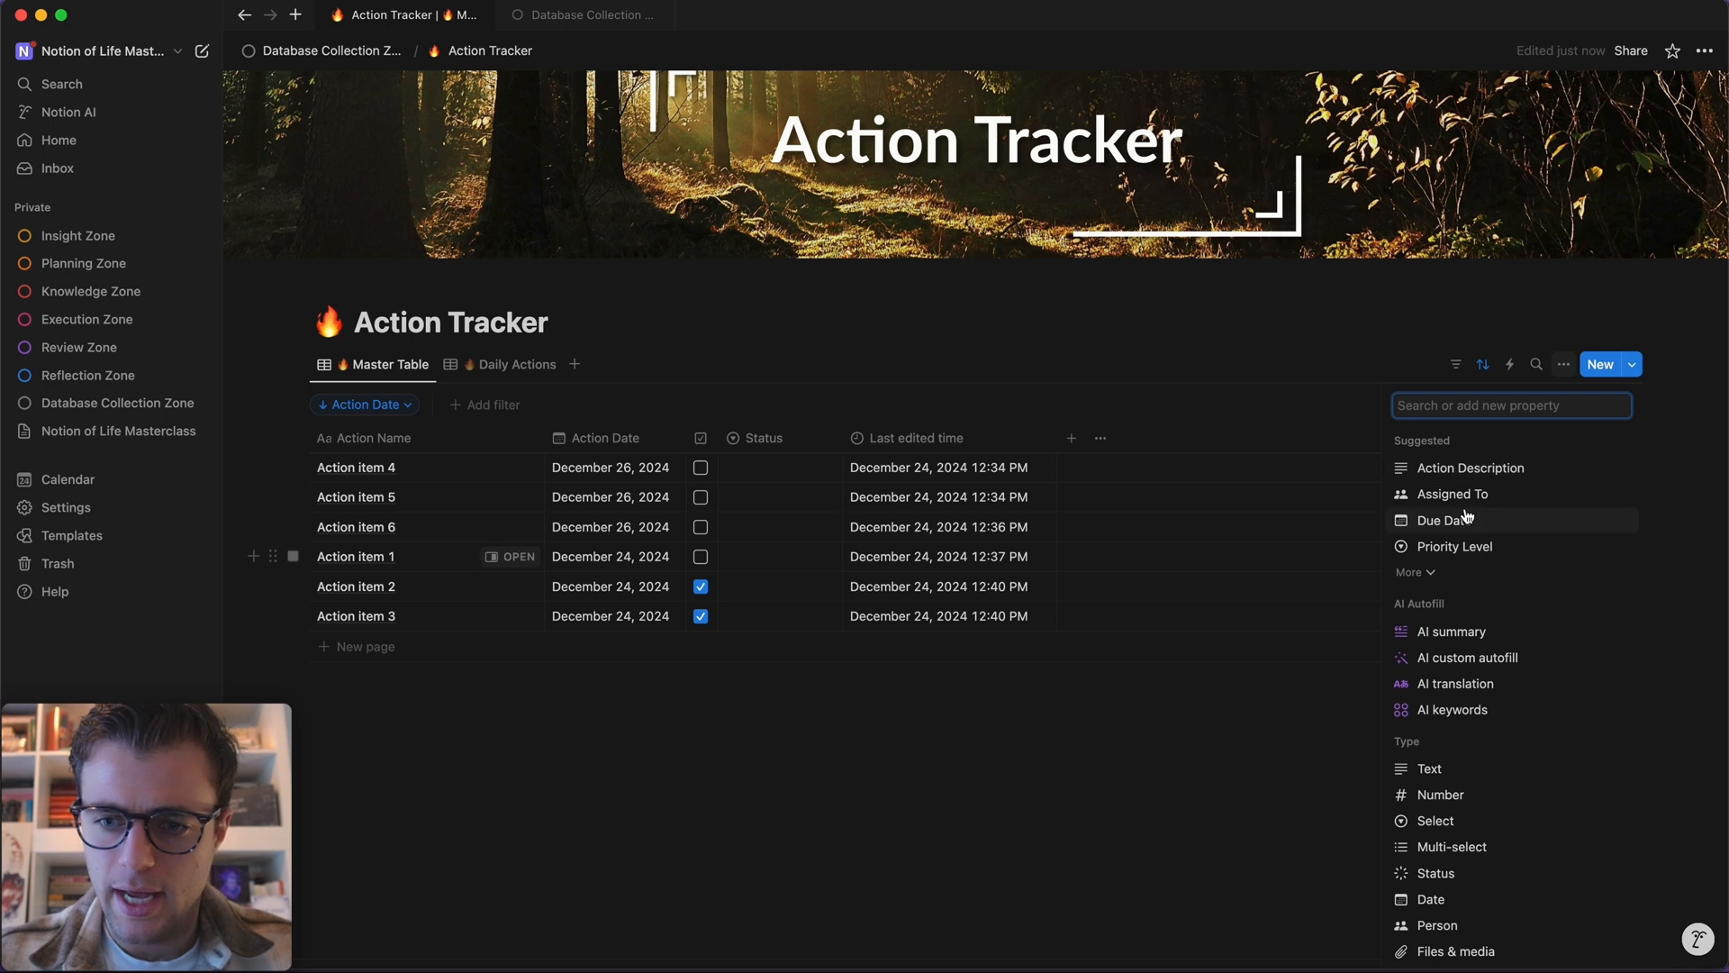
click(1459, 822)
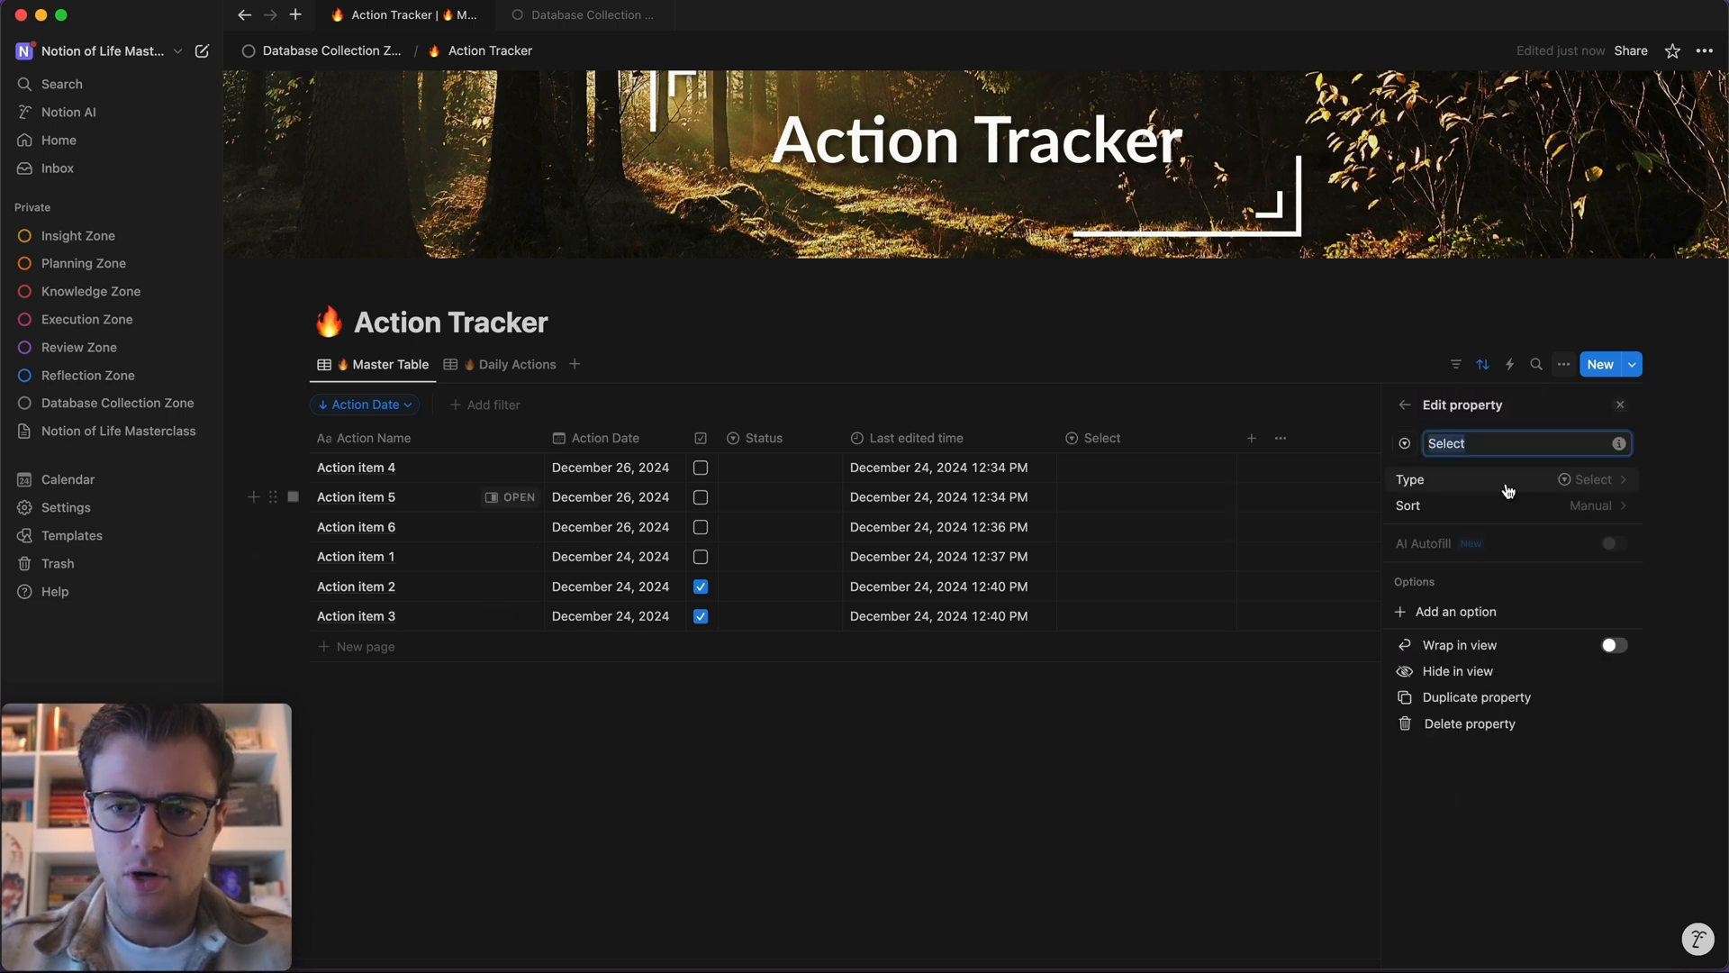
text(Priori)
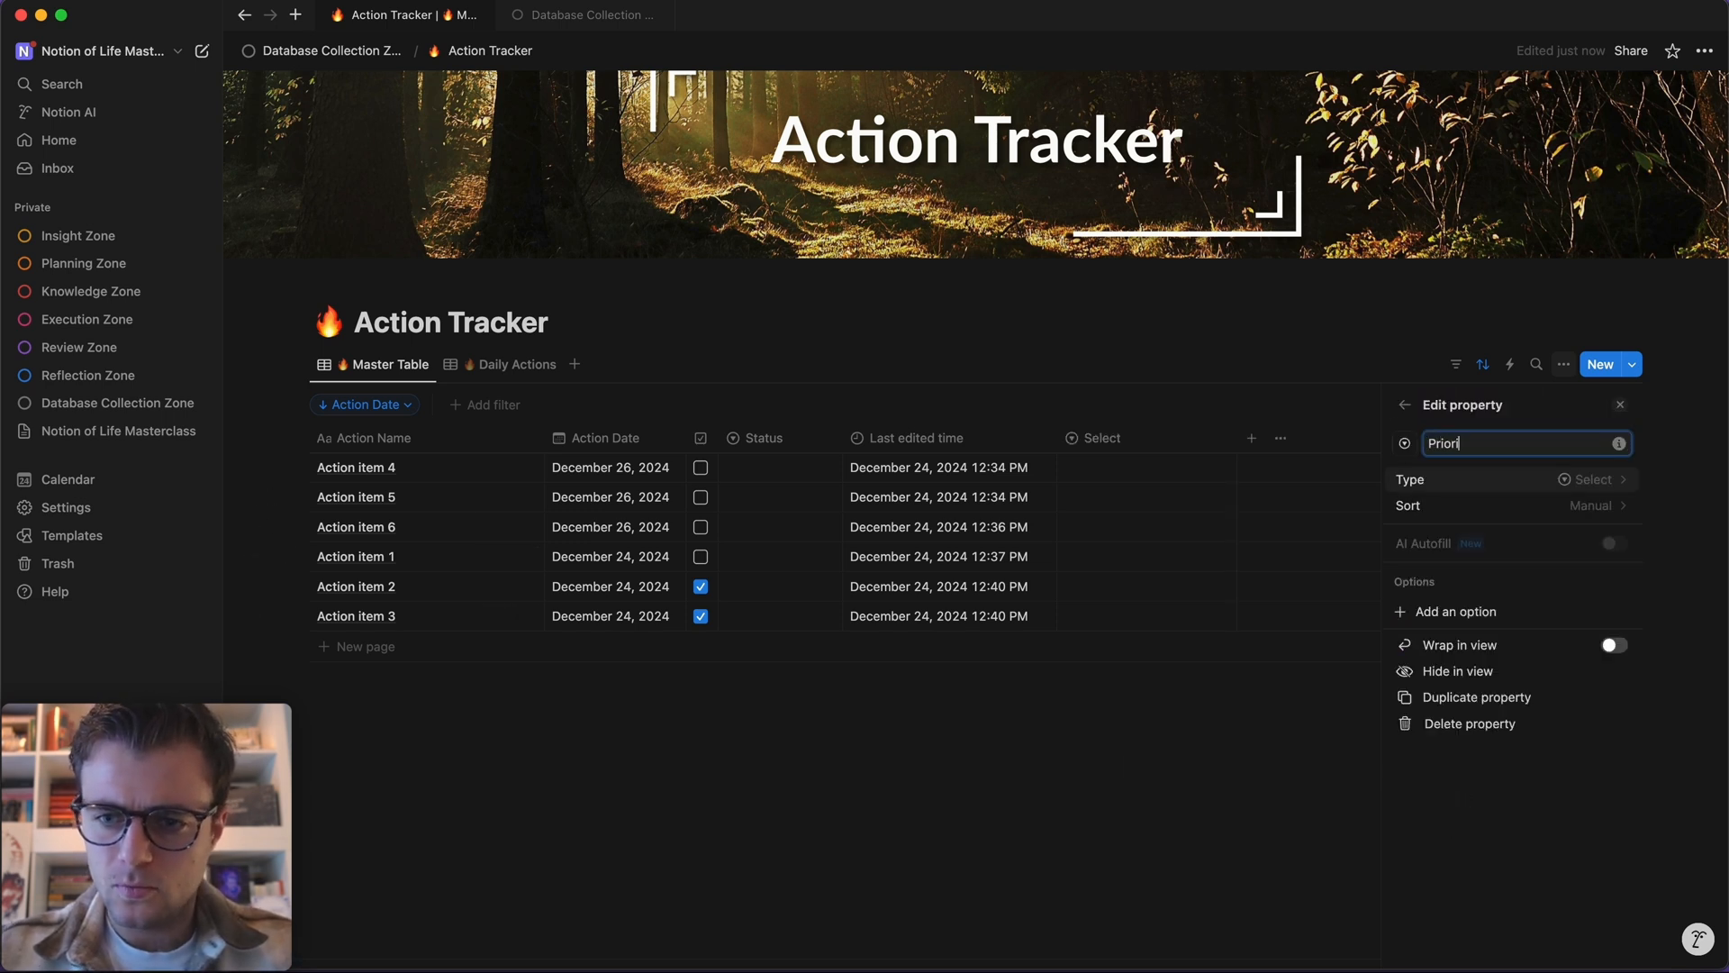
text(ty)
click(1189, 742)
- Create the Priority options "1st priority" for Action item 4 and "2nd priority" for Action item 5
click(1135, 468)
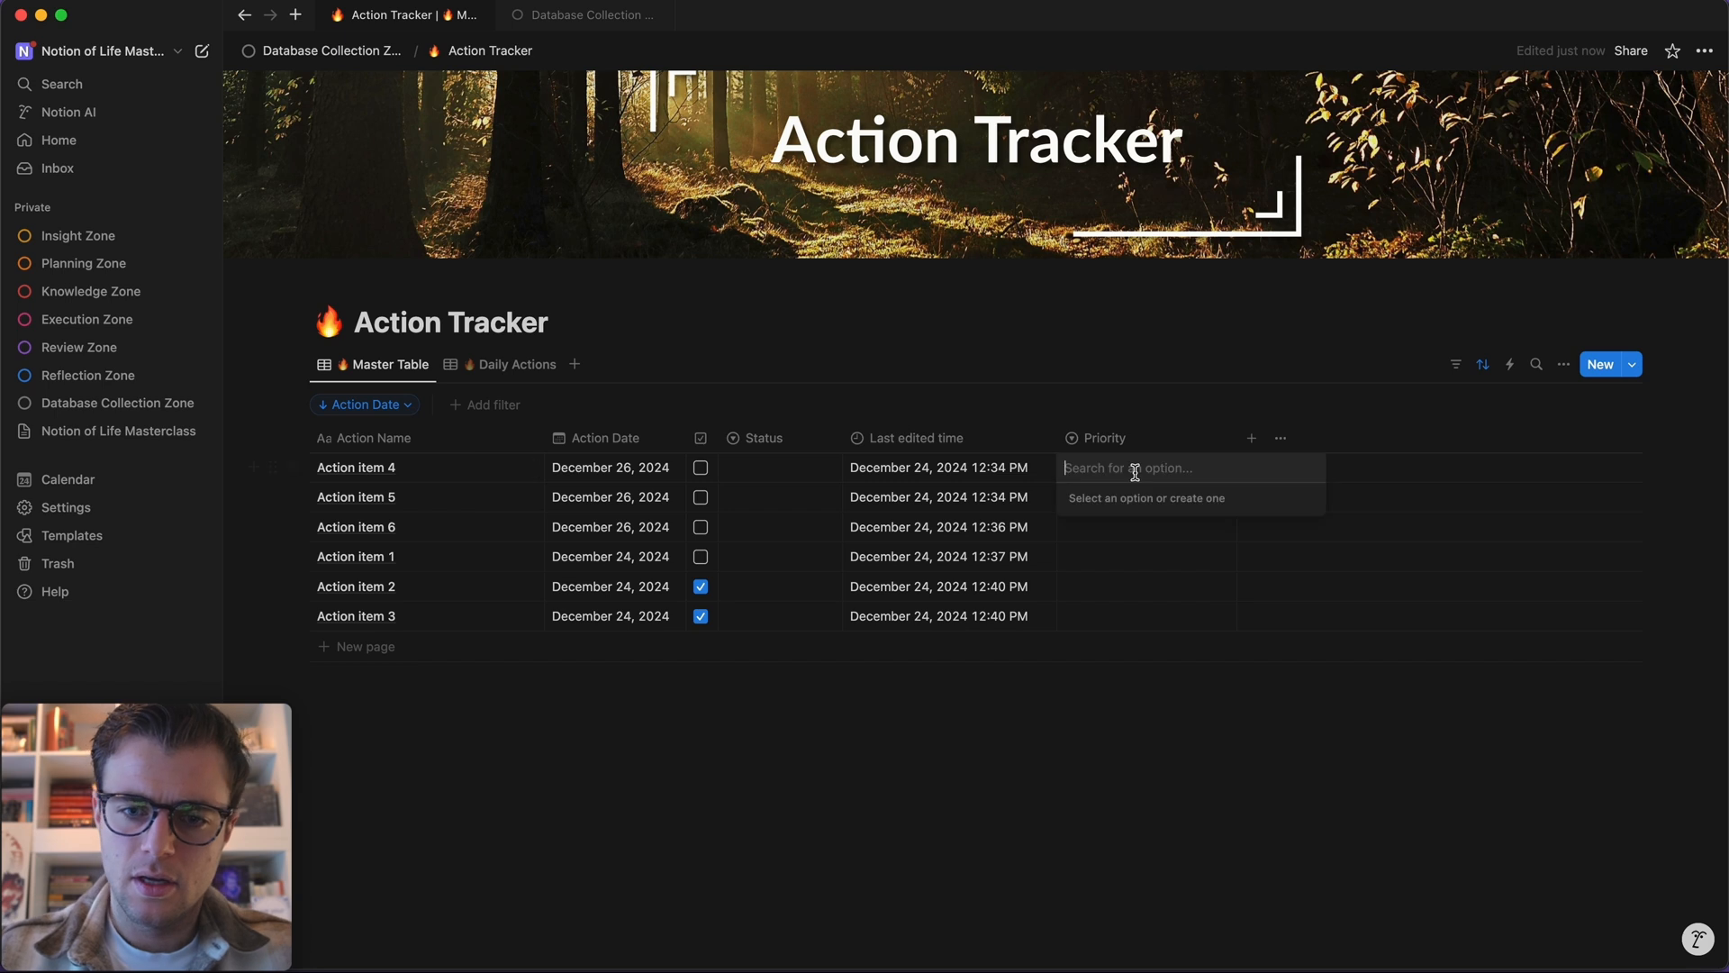
text(1st priority)
key(Return)
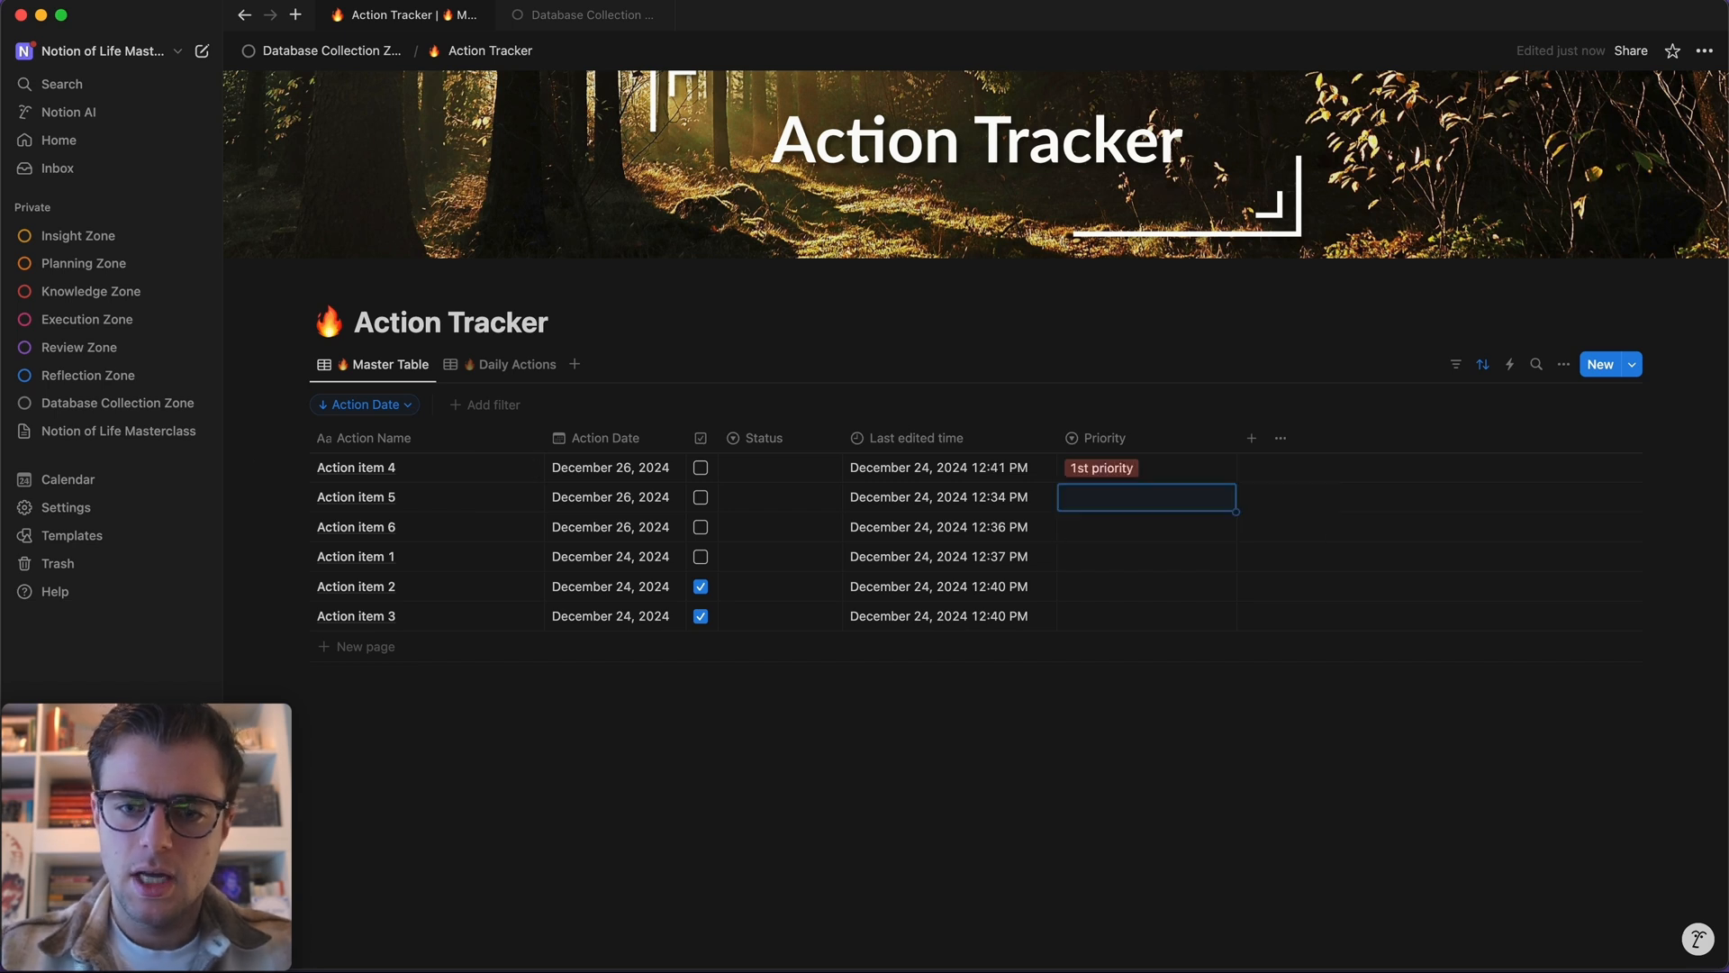
click(1119, 500)
text(2nd prir)
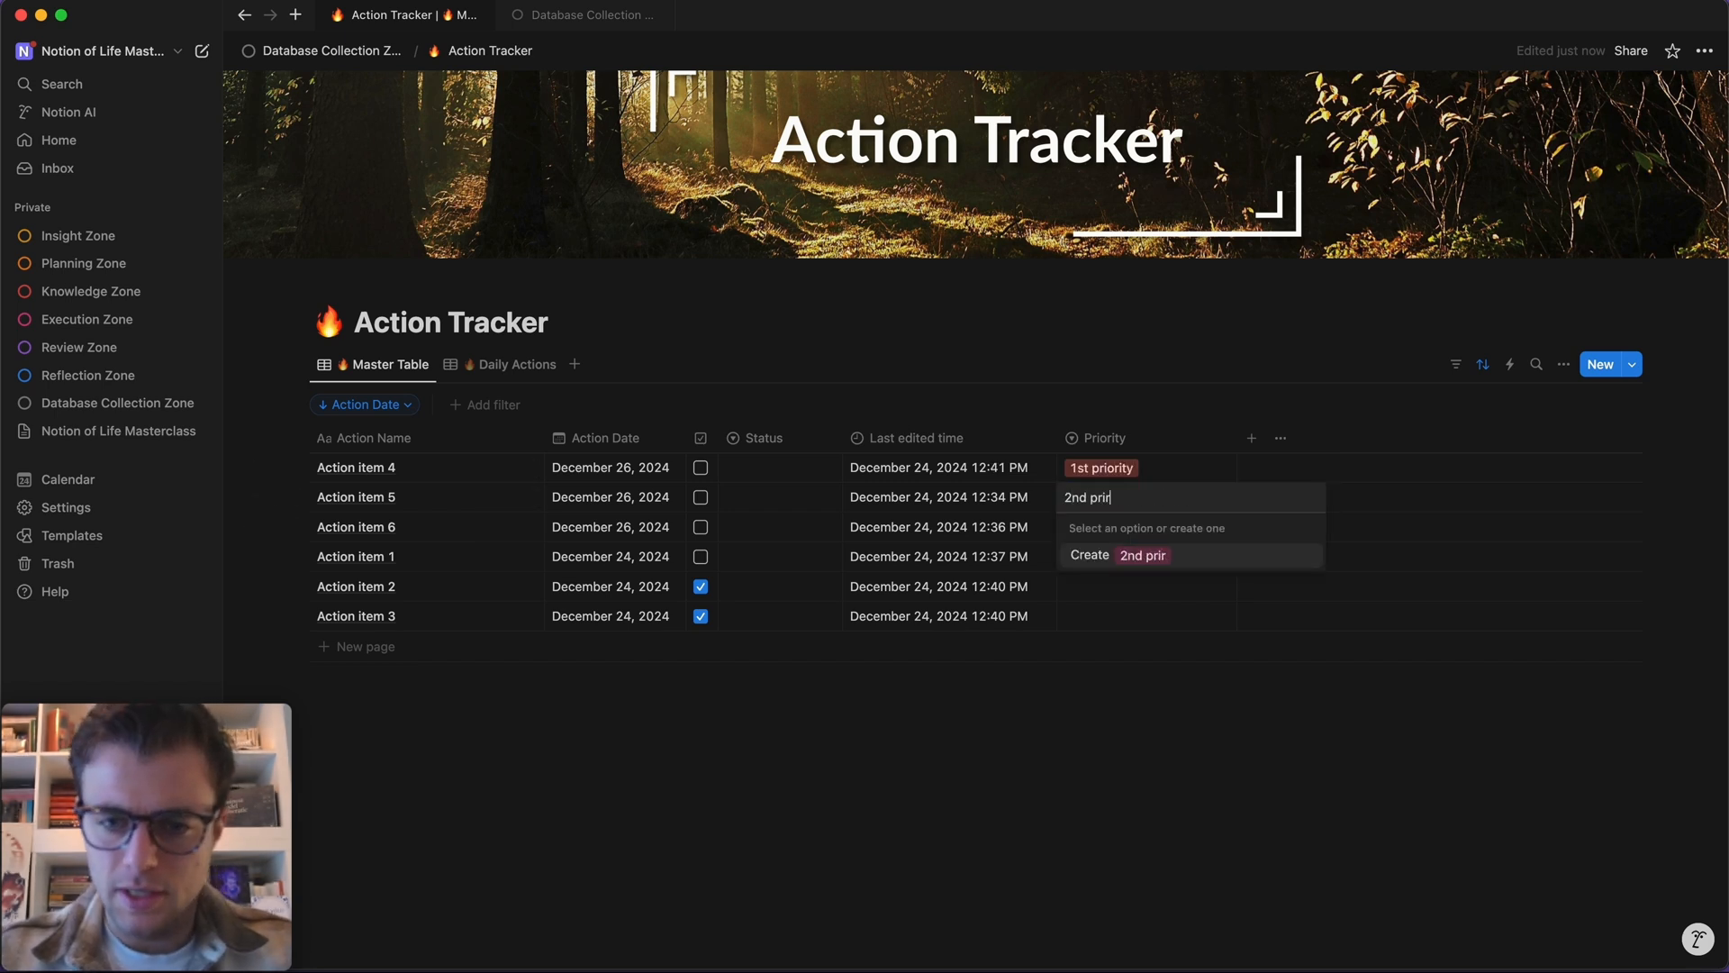
text(o)
key(BackSpace)
key(BackSpace)
text(ority)
key(Return)
- Create the Priority options "3rd priority" for Action item 6 and "Big Win" for Action item 1
click(1113, 537)
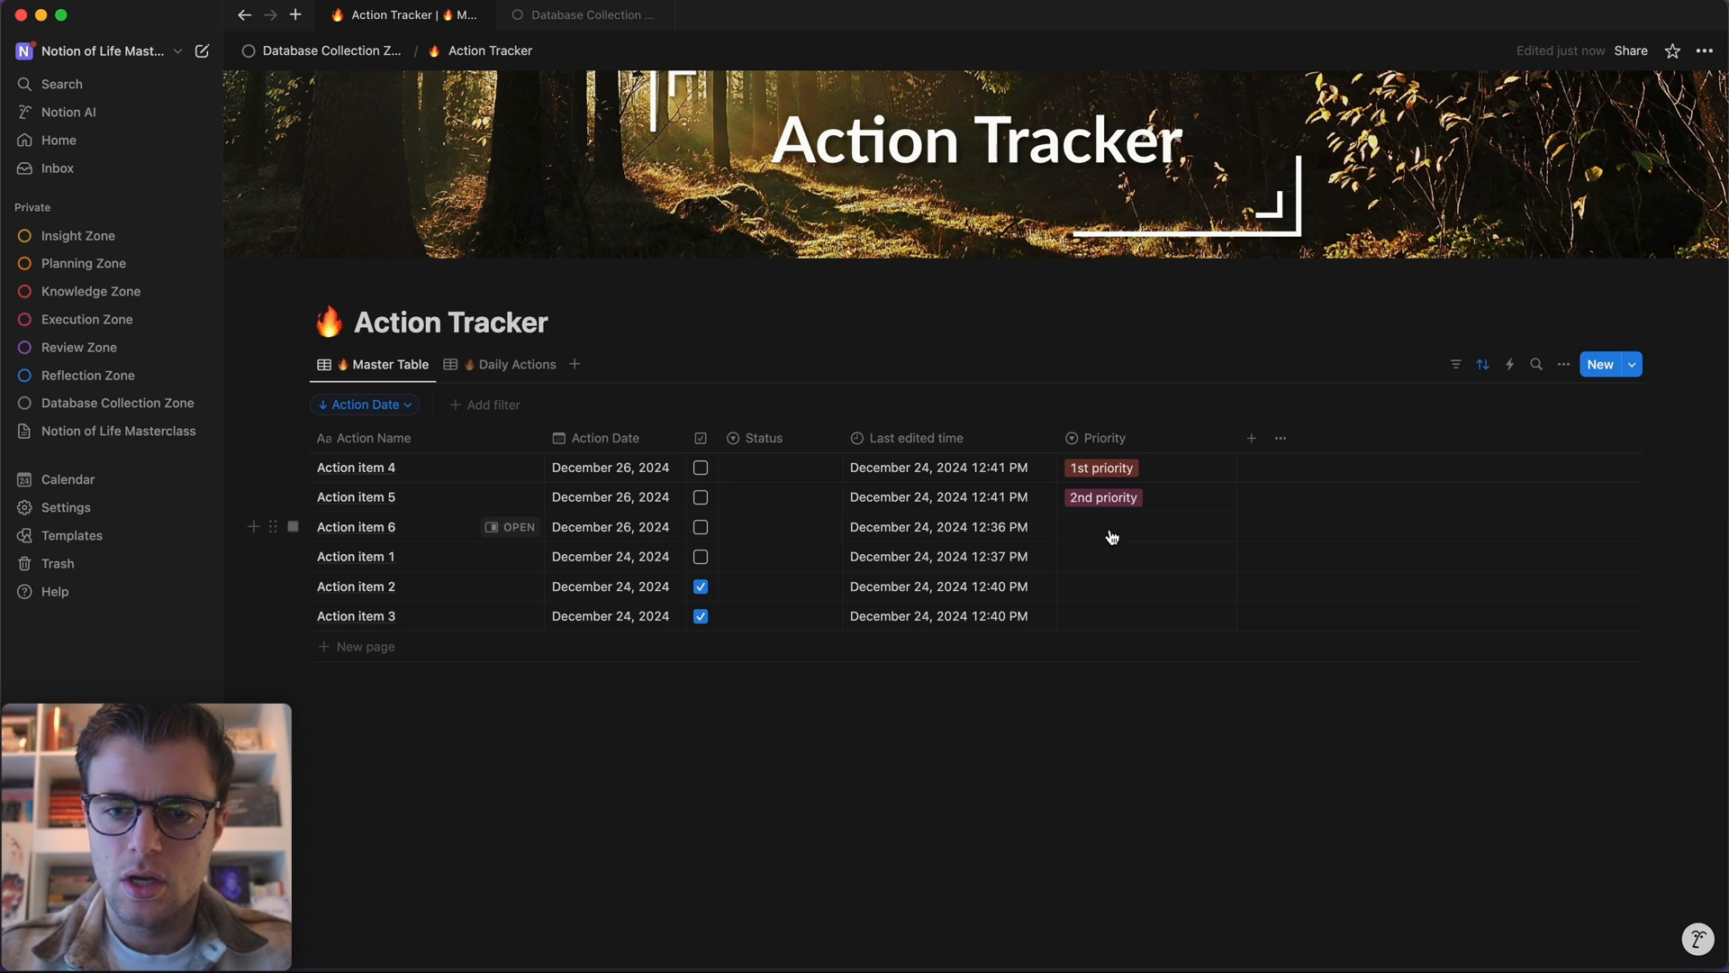
click(1113, 536)
text(3rd priority)
key(Return)
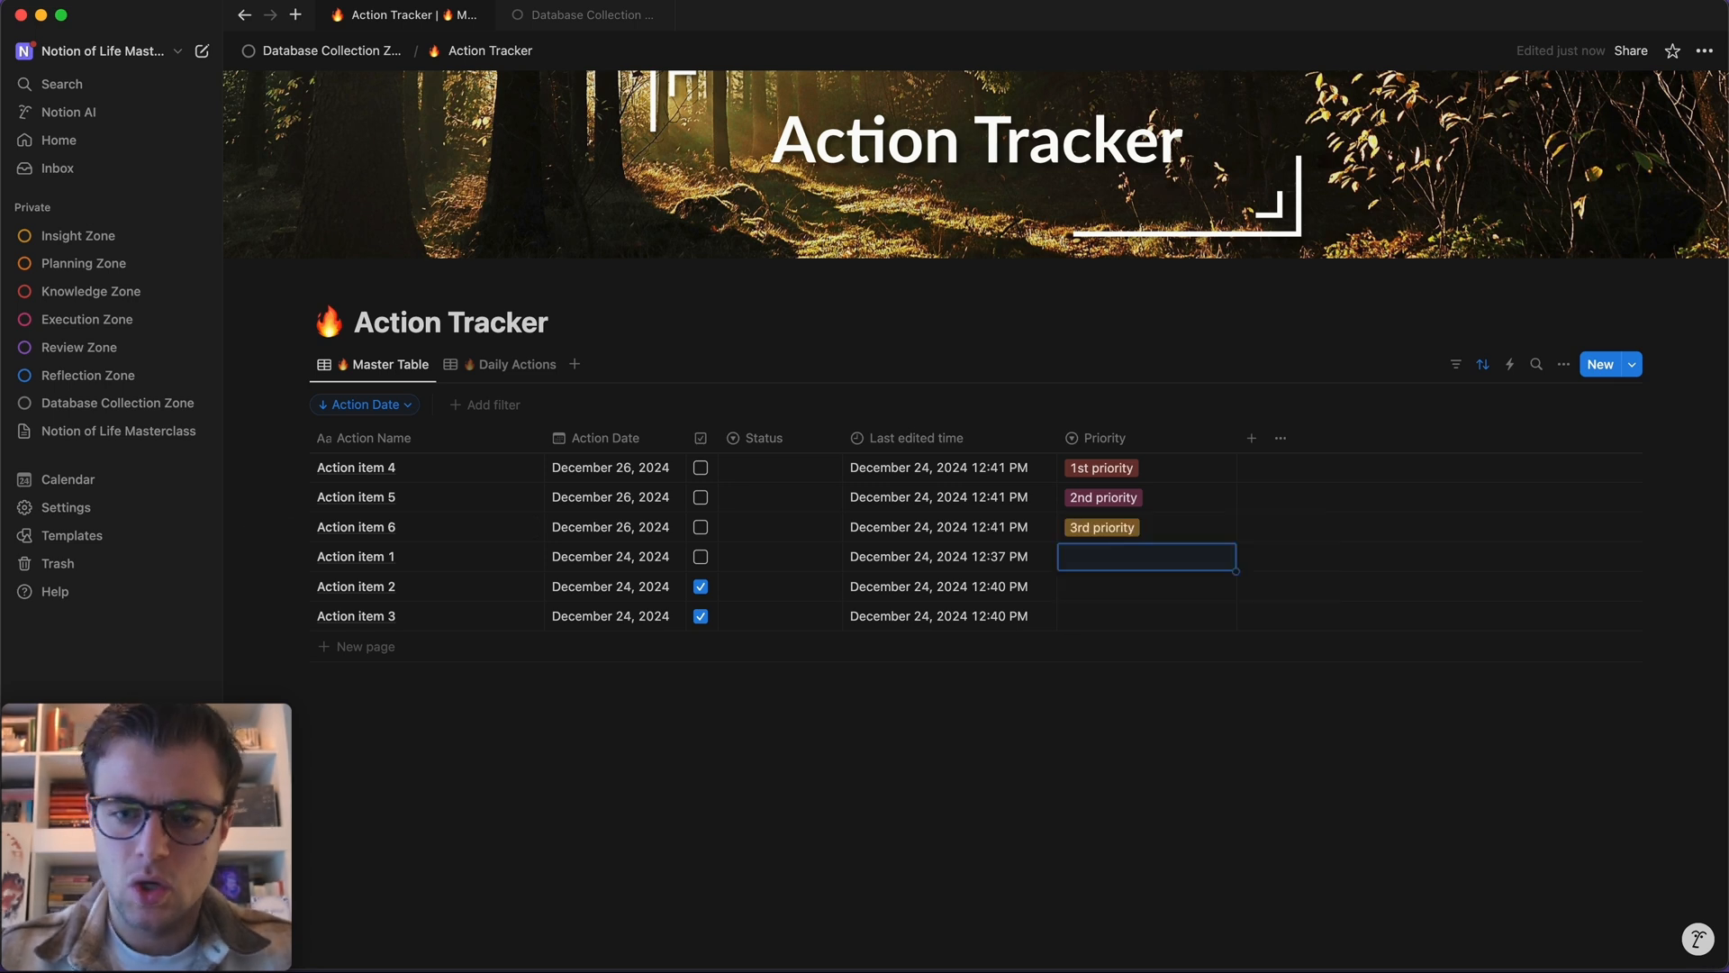
click(1108, 558)
text(Big Win)
key(Return)
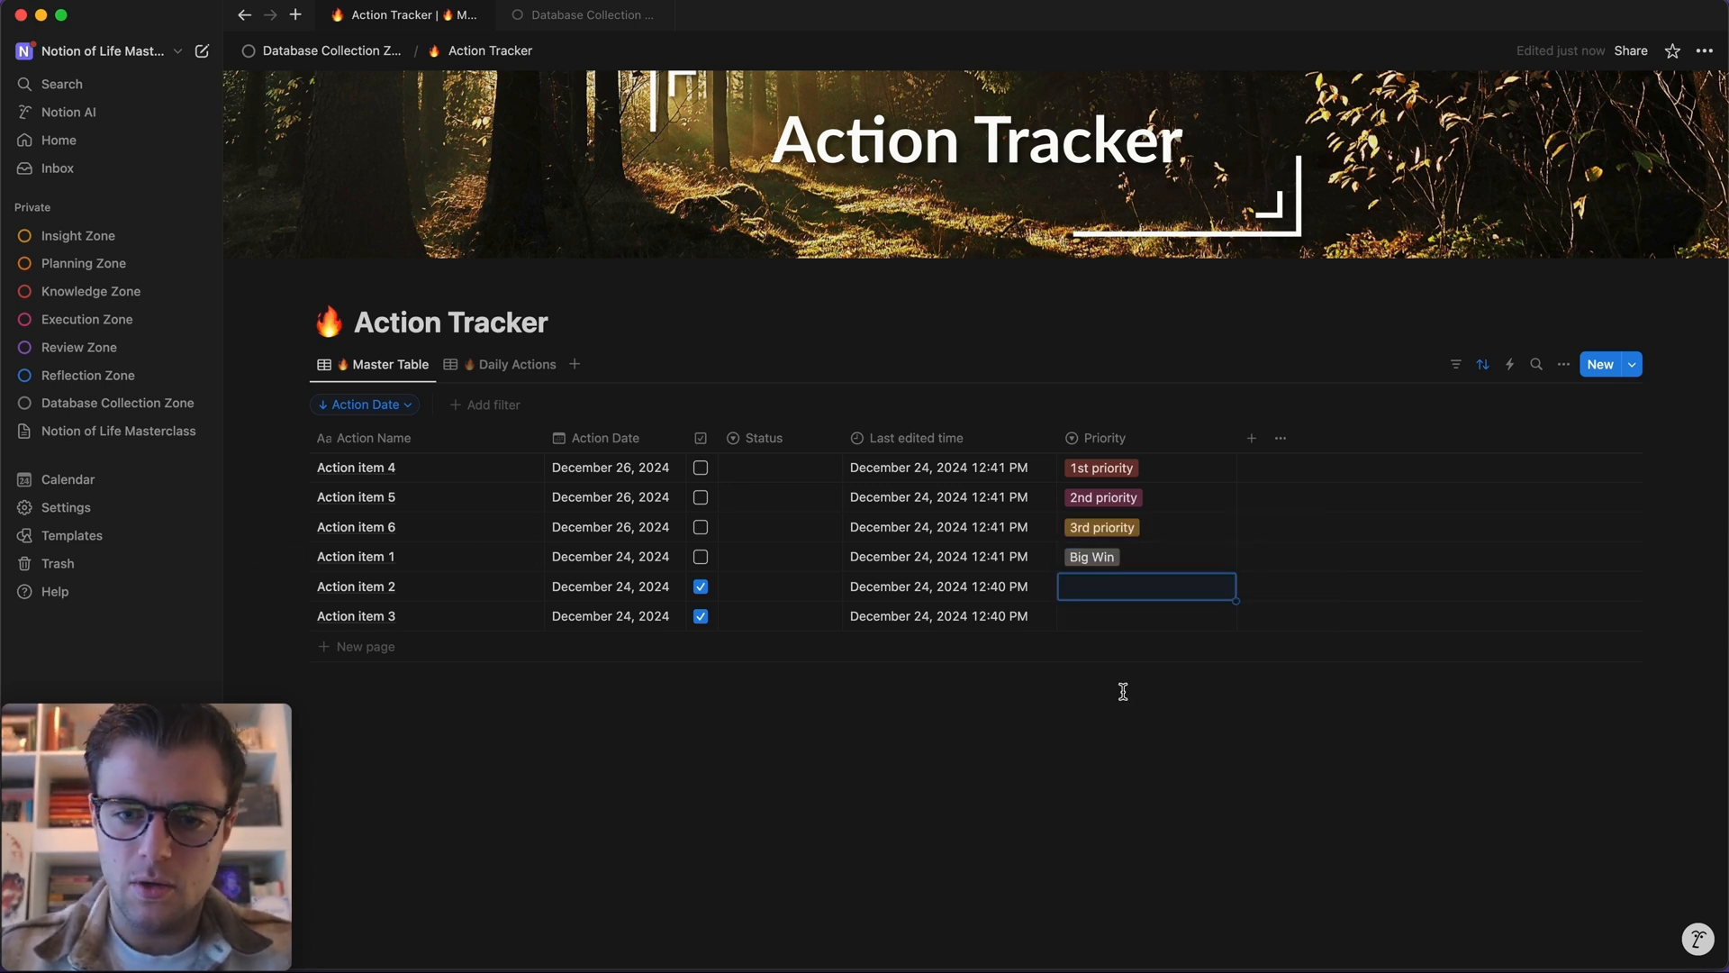
- Move the Big Win option to the top of the Priority list and color it orange
click(1112, 558)
drag(1074, 689, 1072, 615)
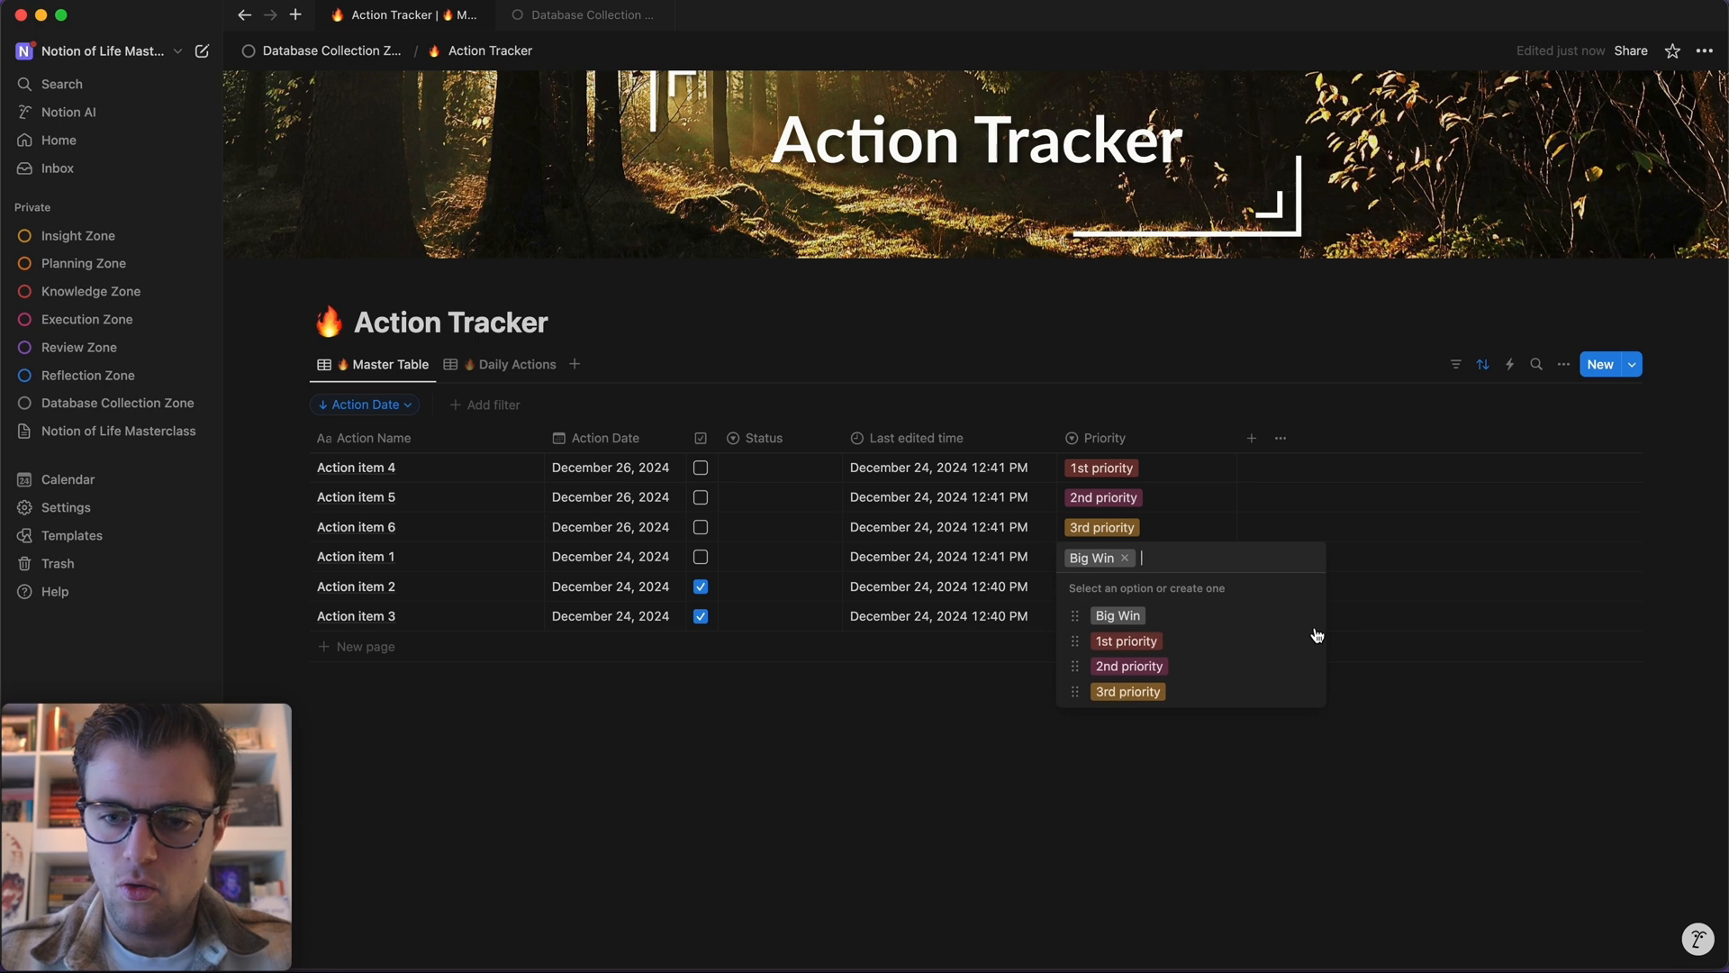
click(1306, 616)
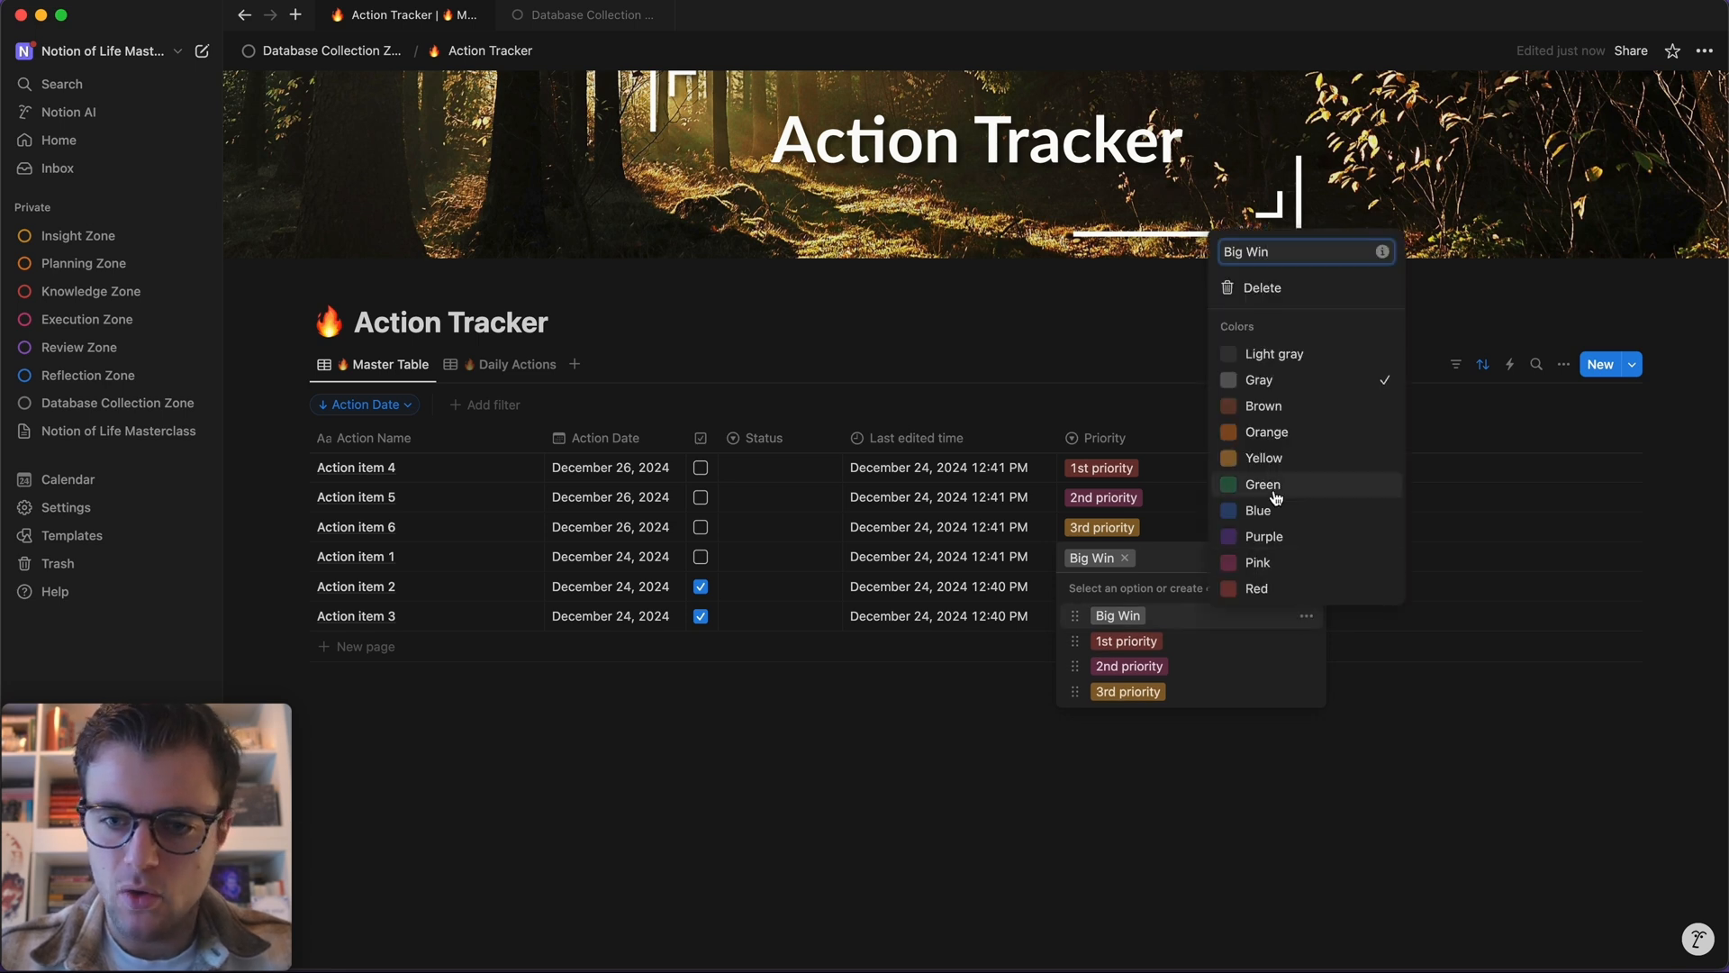
click(1198, 666)
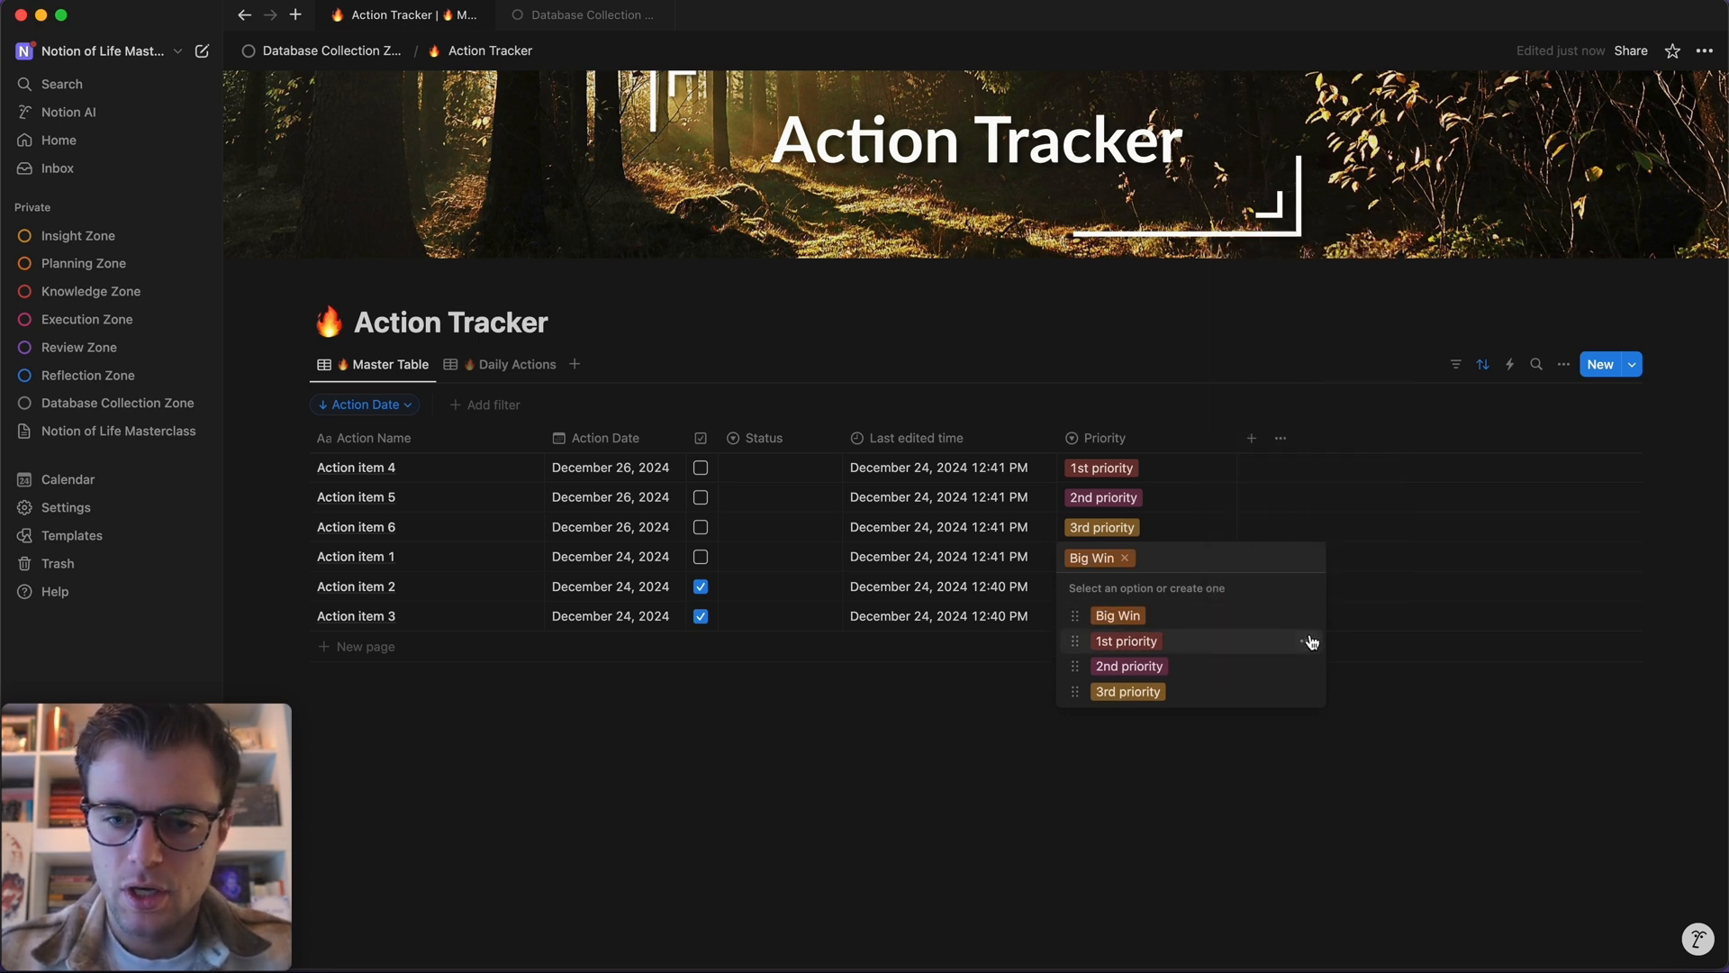
- Color the Priority options 1st priority green, 2nd priority yellow and 3rd priority red
click(1306, 640)
click(1264, 510)
click(1198, 685)
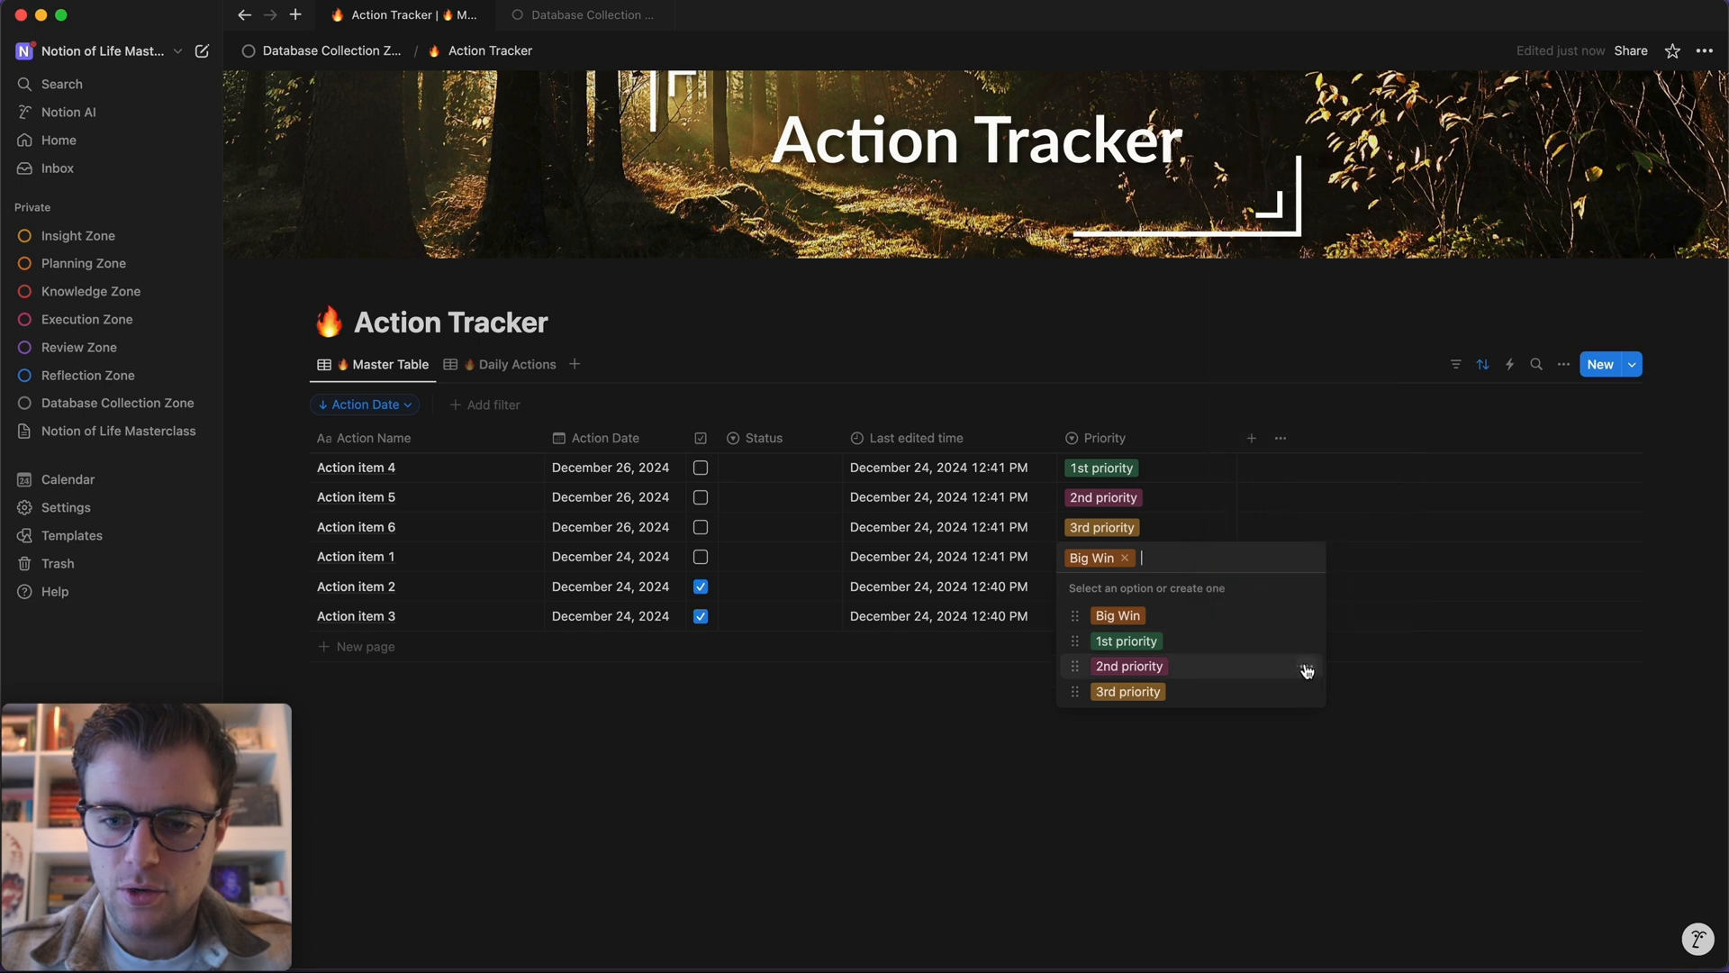
click(1306, 666)
click(1264, 509)
click(1147, 651)
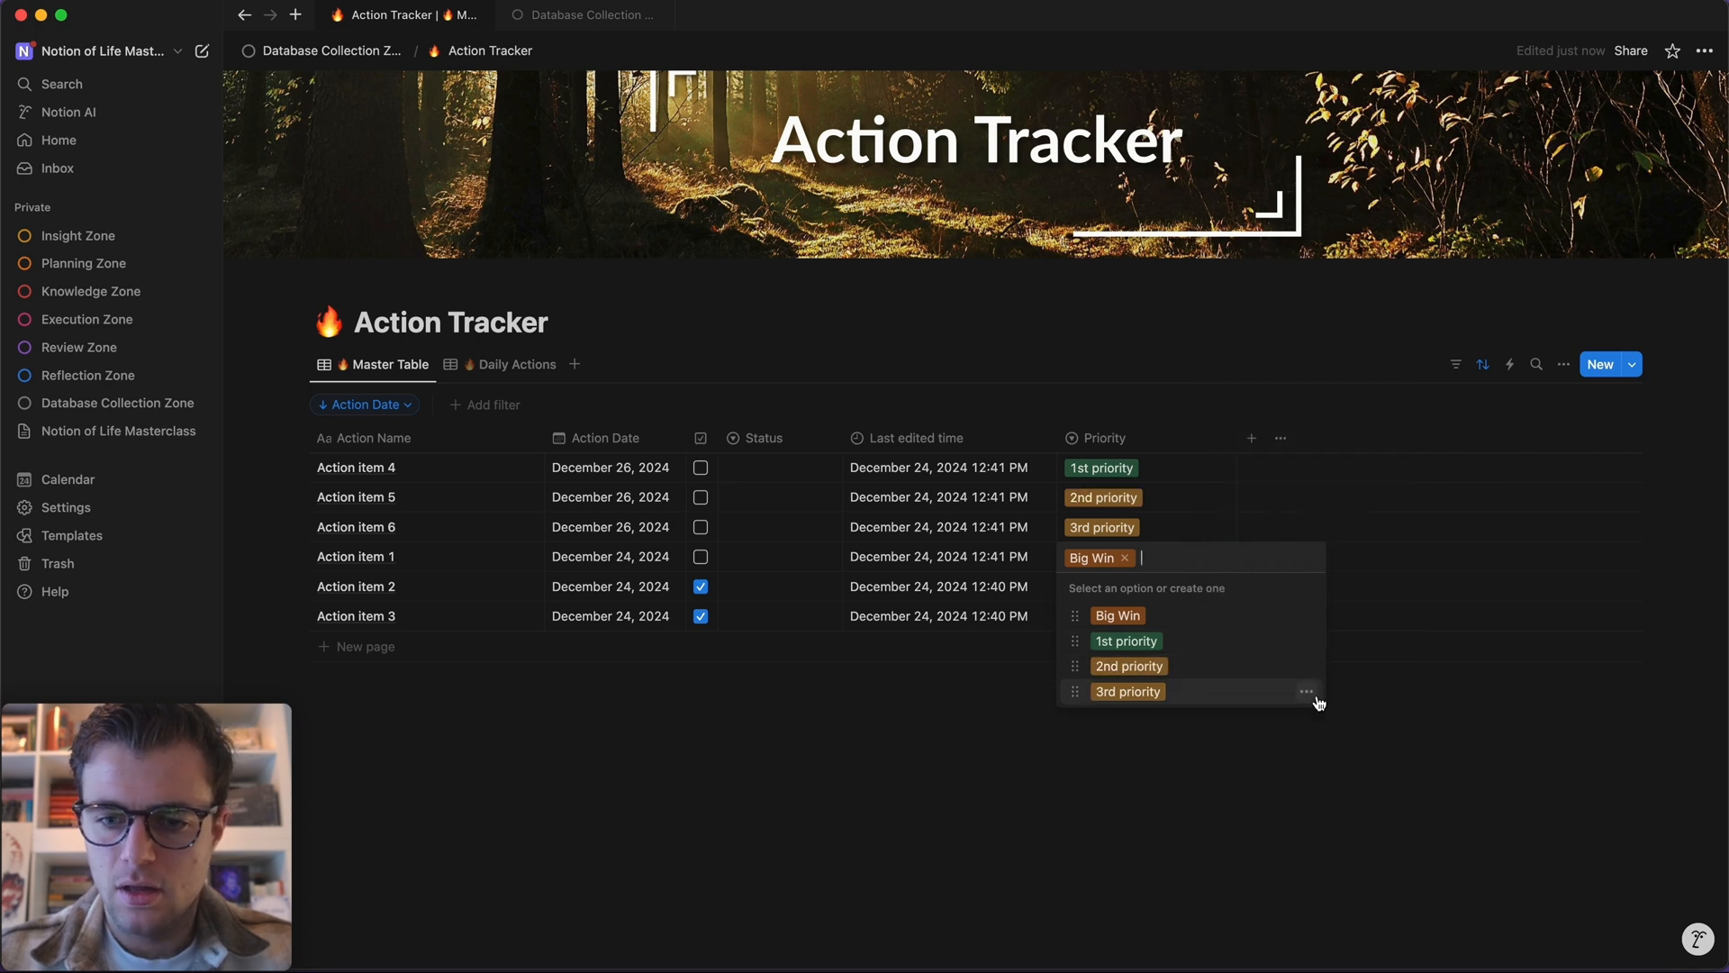
click(1306, 691)
click(1297, 664)
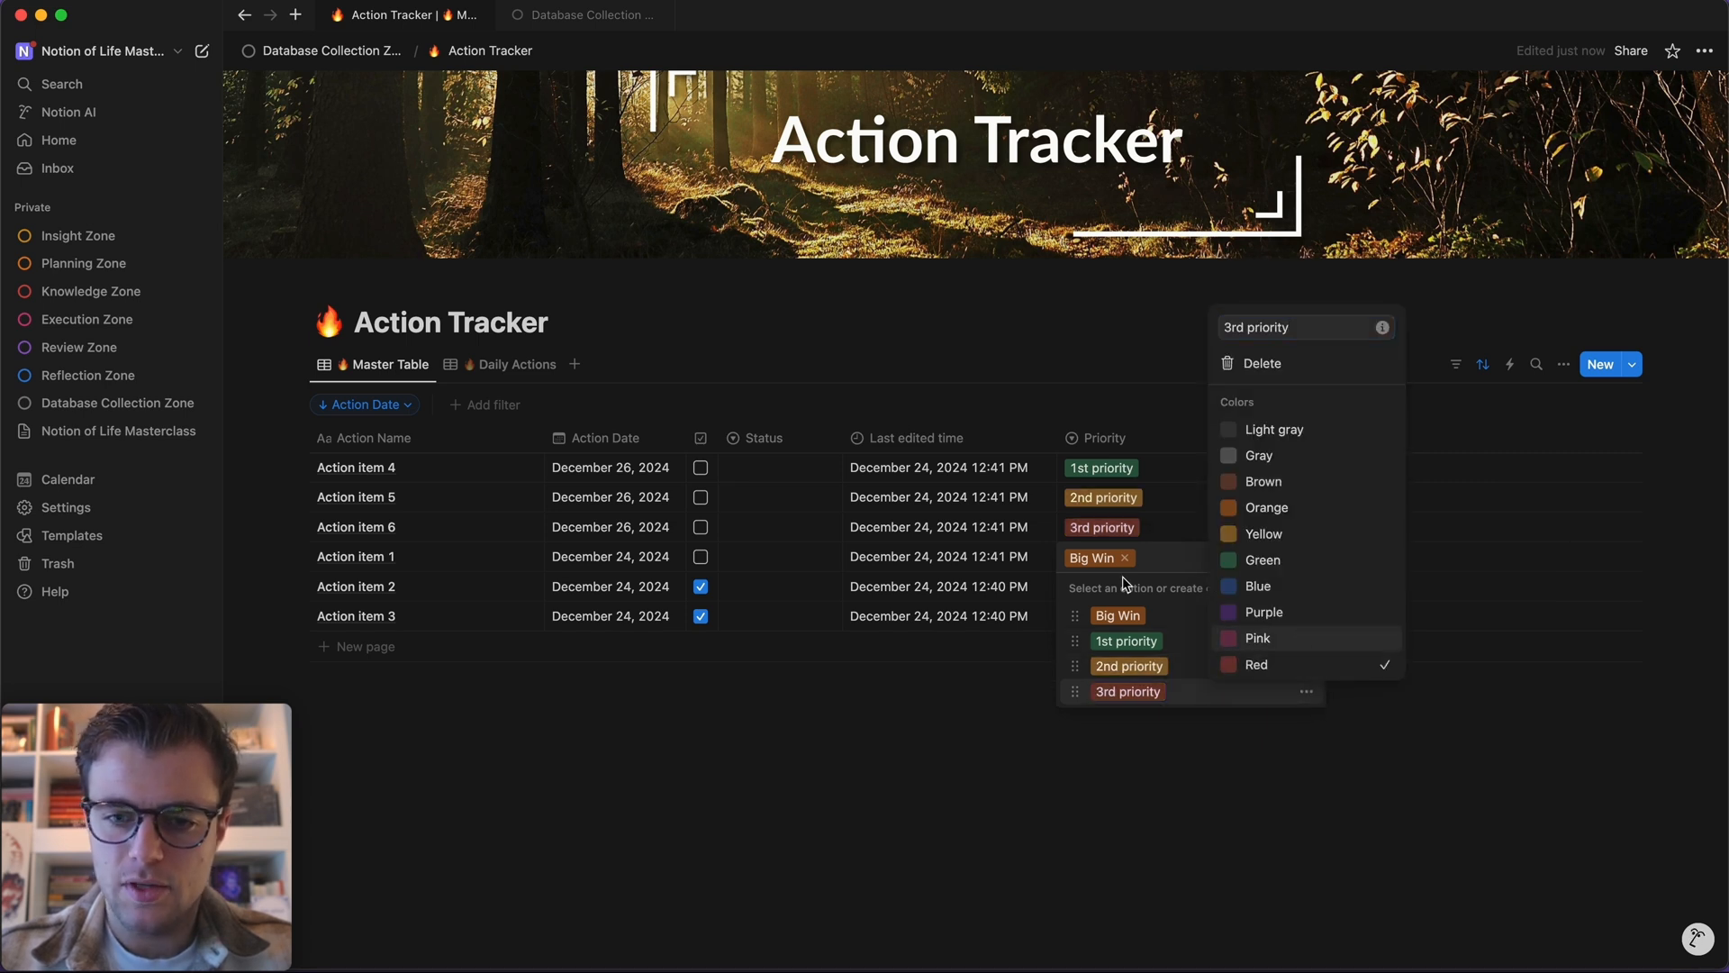
click(1111, 668)
- Add a ⚡ emoji in front of the Big Win option's name, using "elec" to search the emoji picker
click(1306, 615)
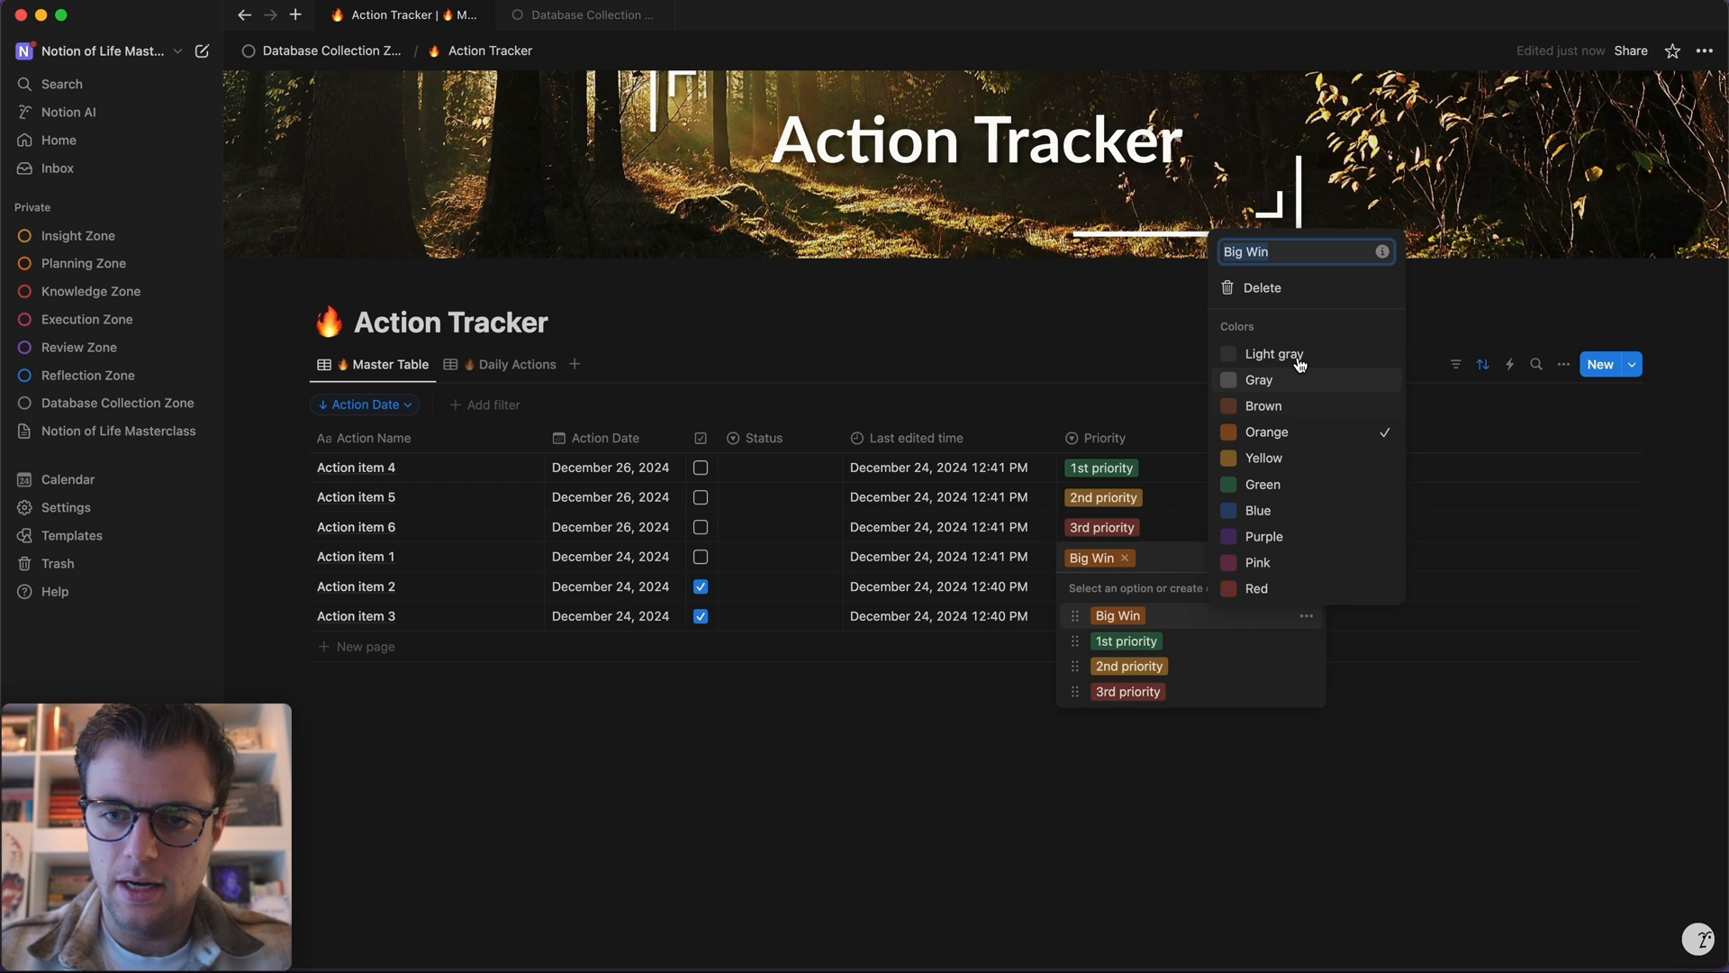
click(1292, 253)
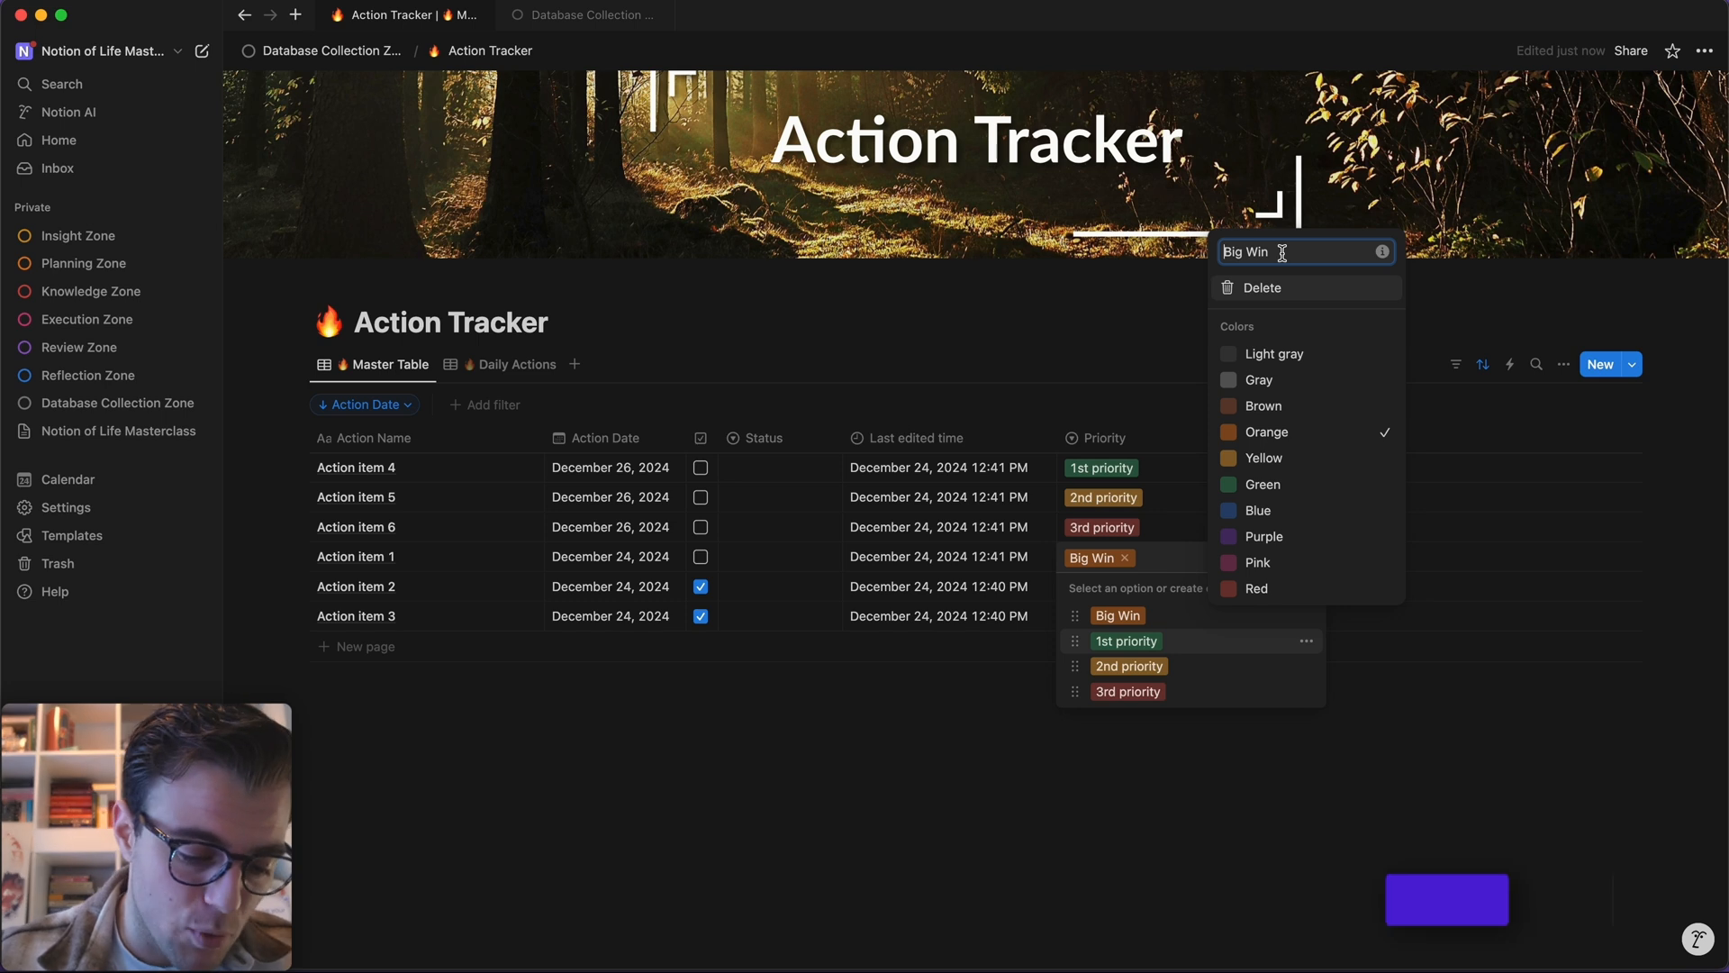
key(ctrl+super+space)
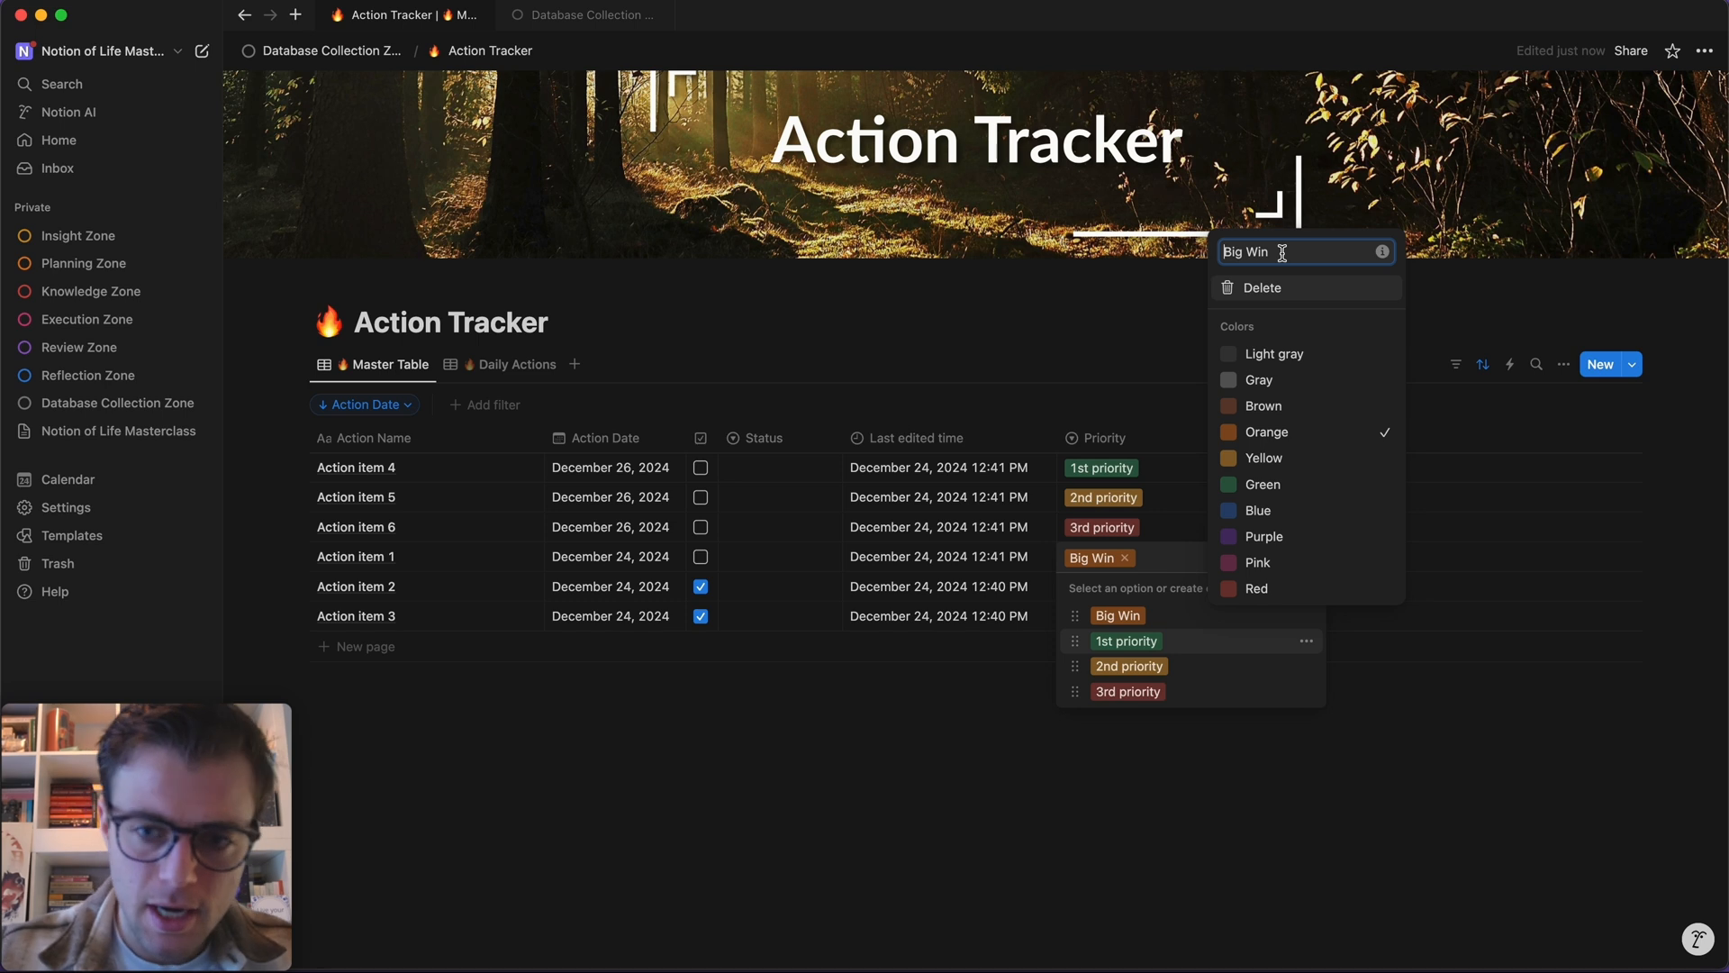
key(ctrl+super+space)
text(elec)
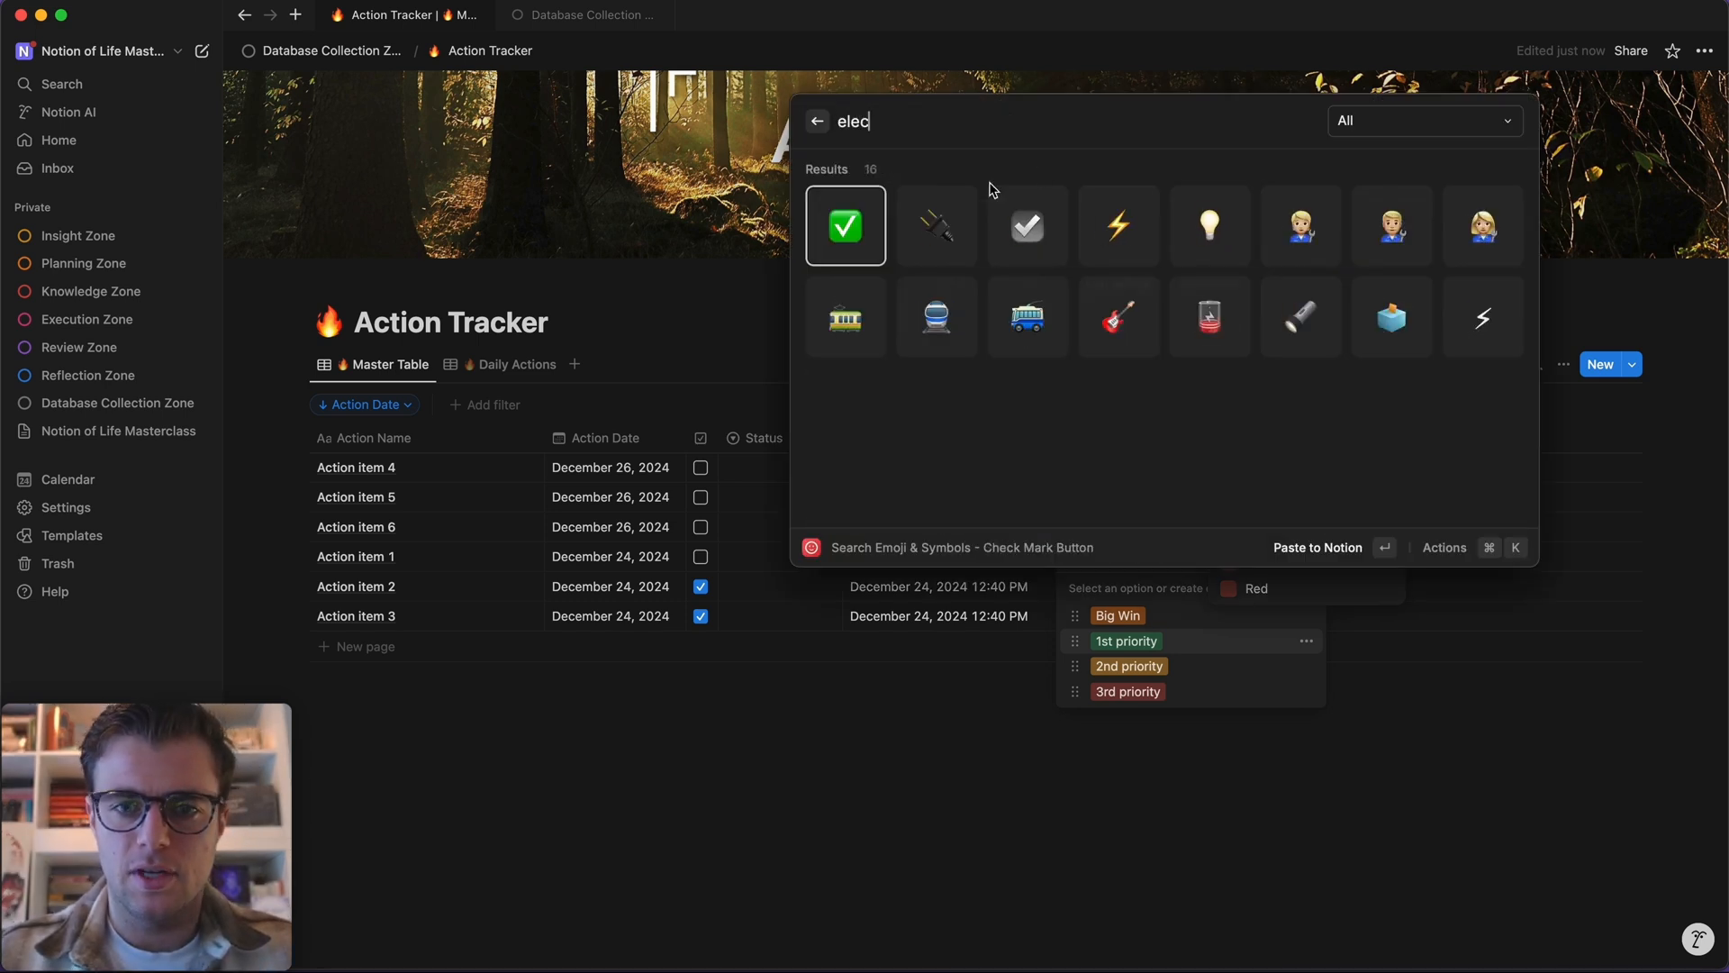
double_click(1152, 224)
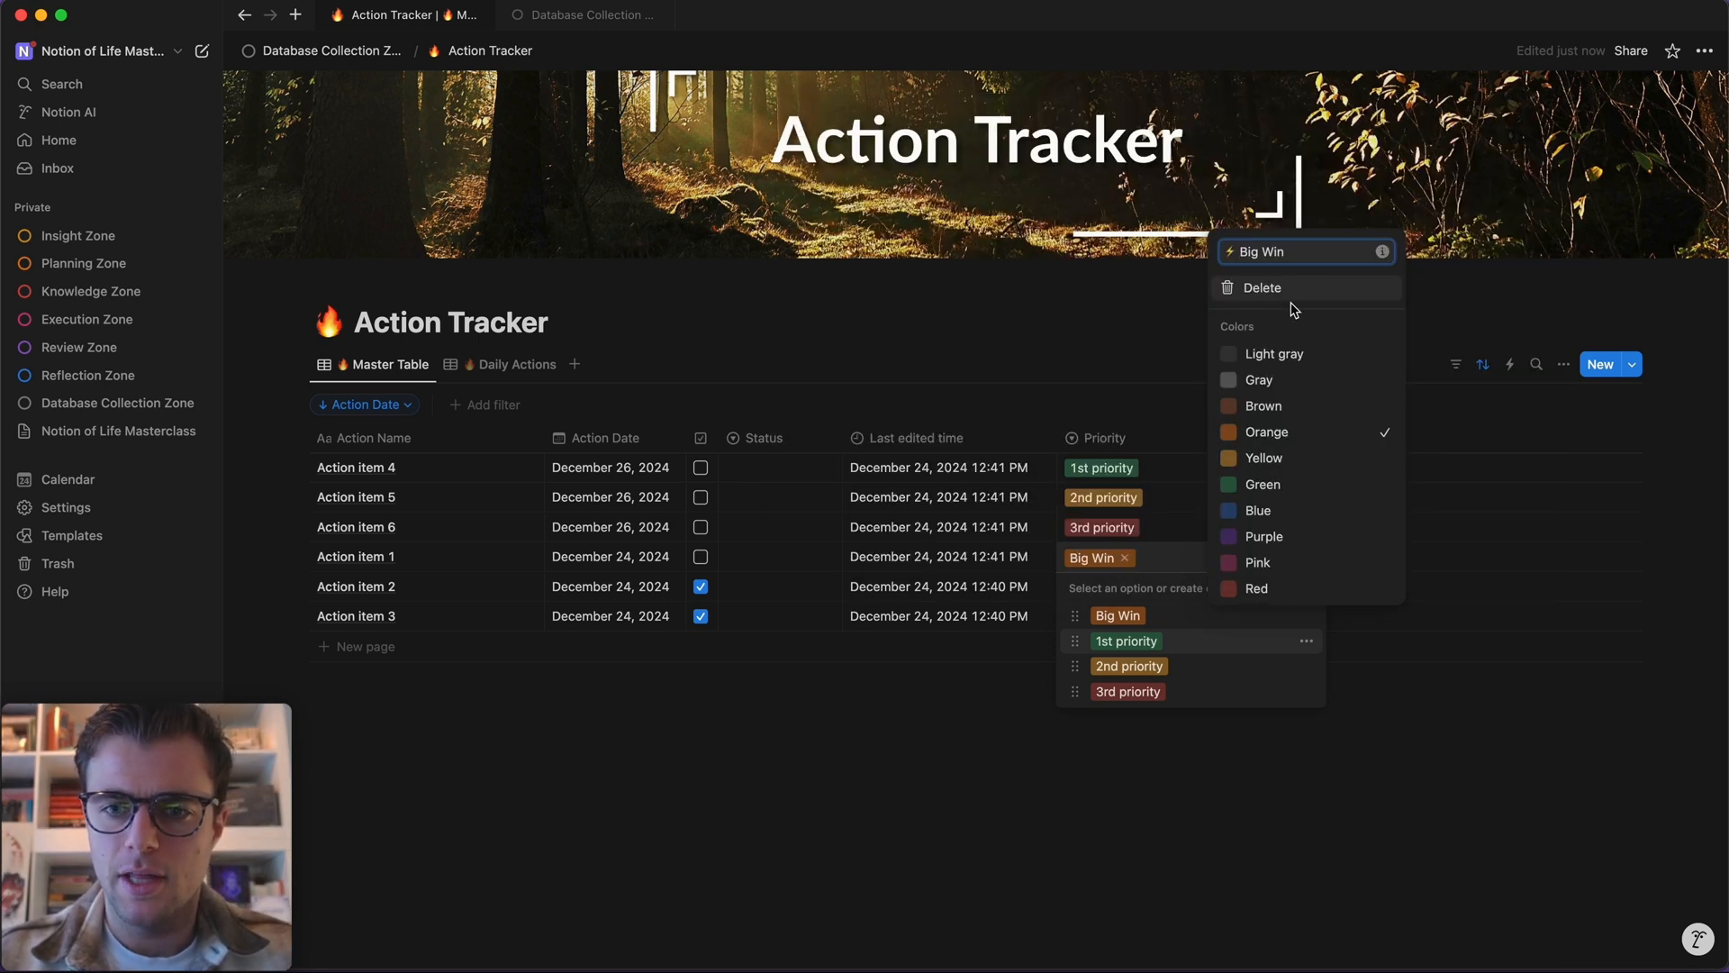
click(1133, 358)
key(Escape)
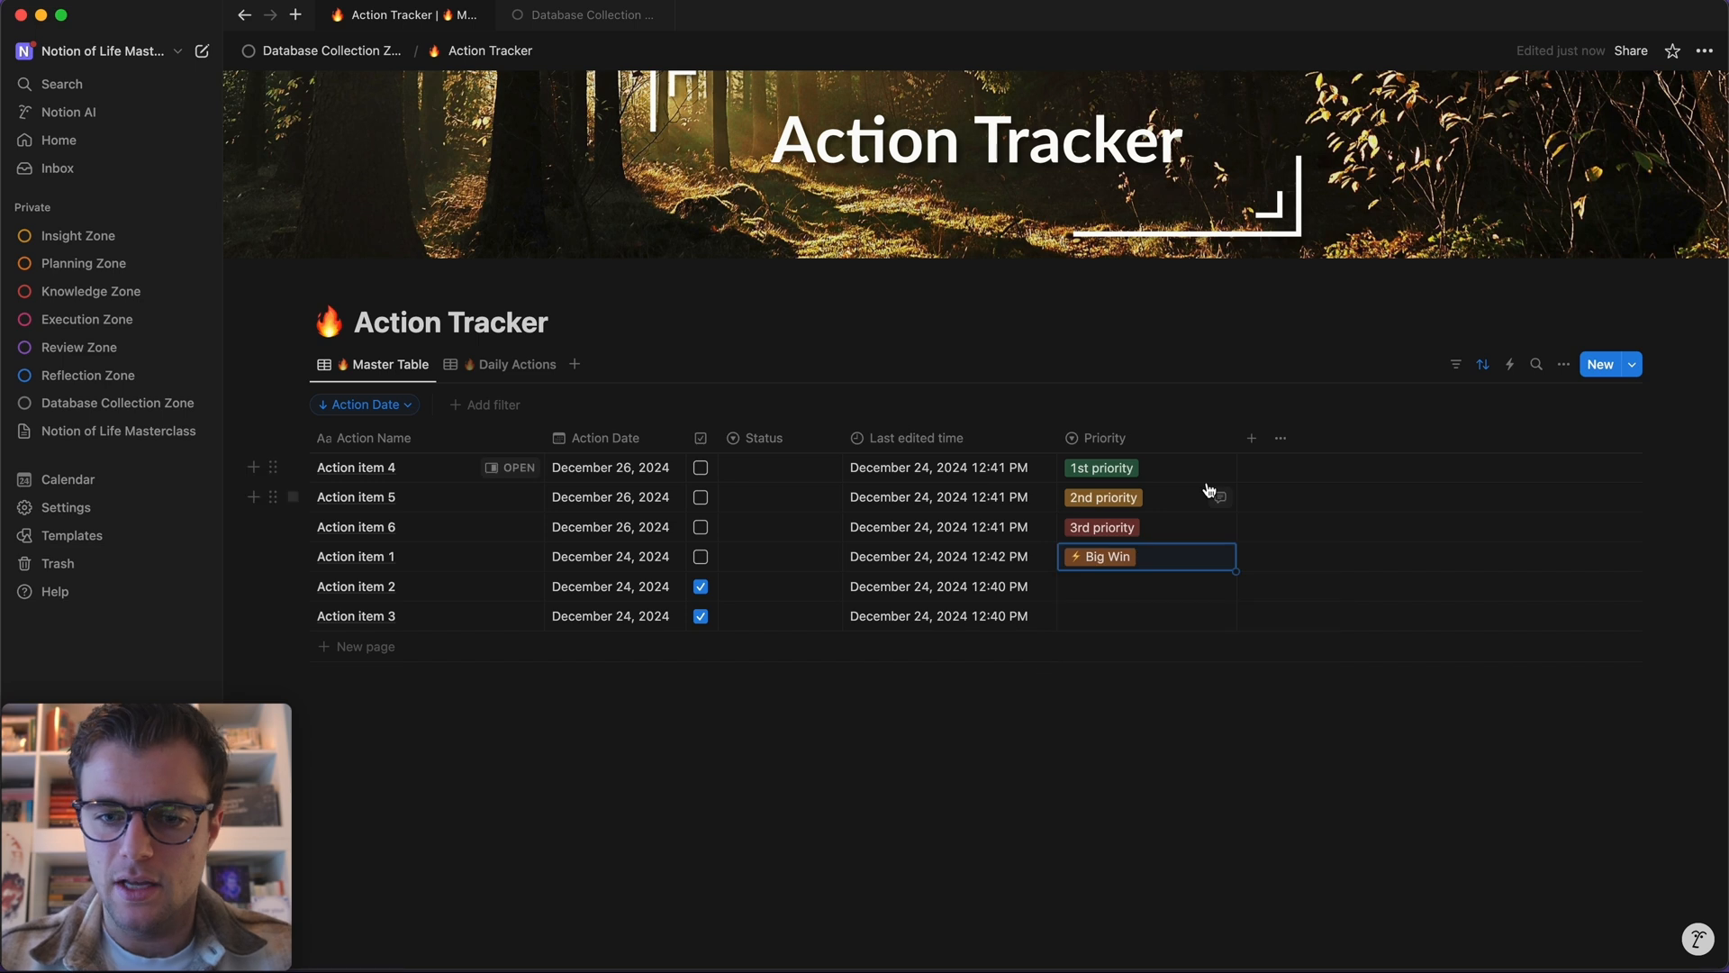
click(1067, 777)
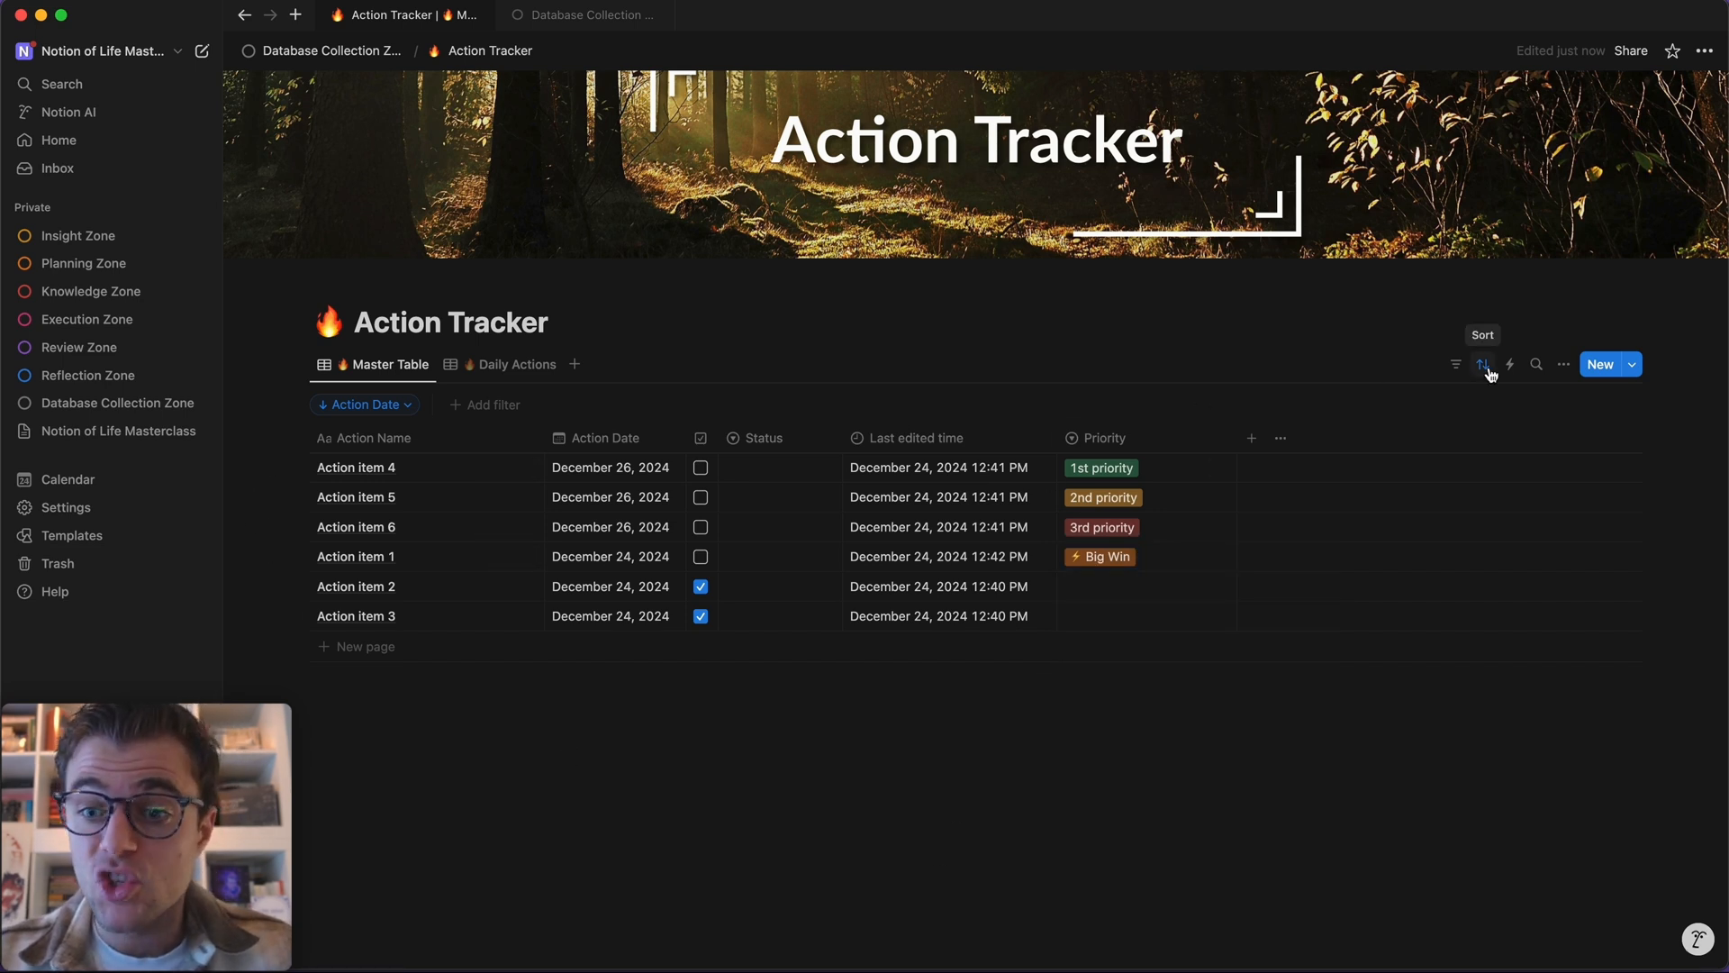
- In the Master Table, copy Action item 1's Action Date of December 24, 2024 to Action items 4, 5 and 6
click(506, 366)
click(389, 368)
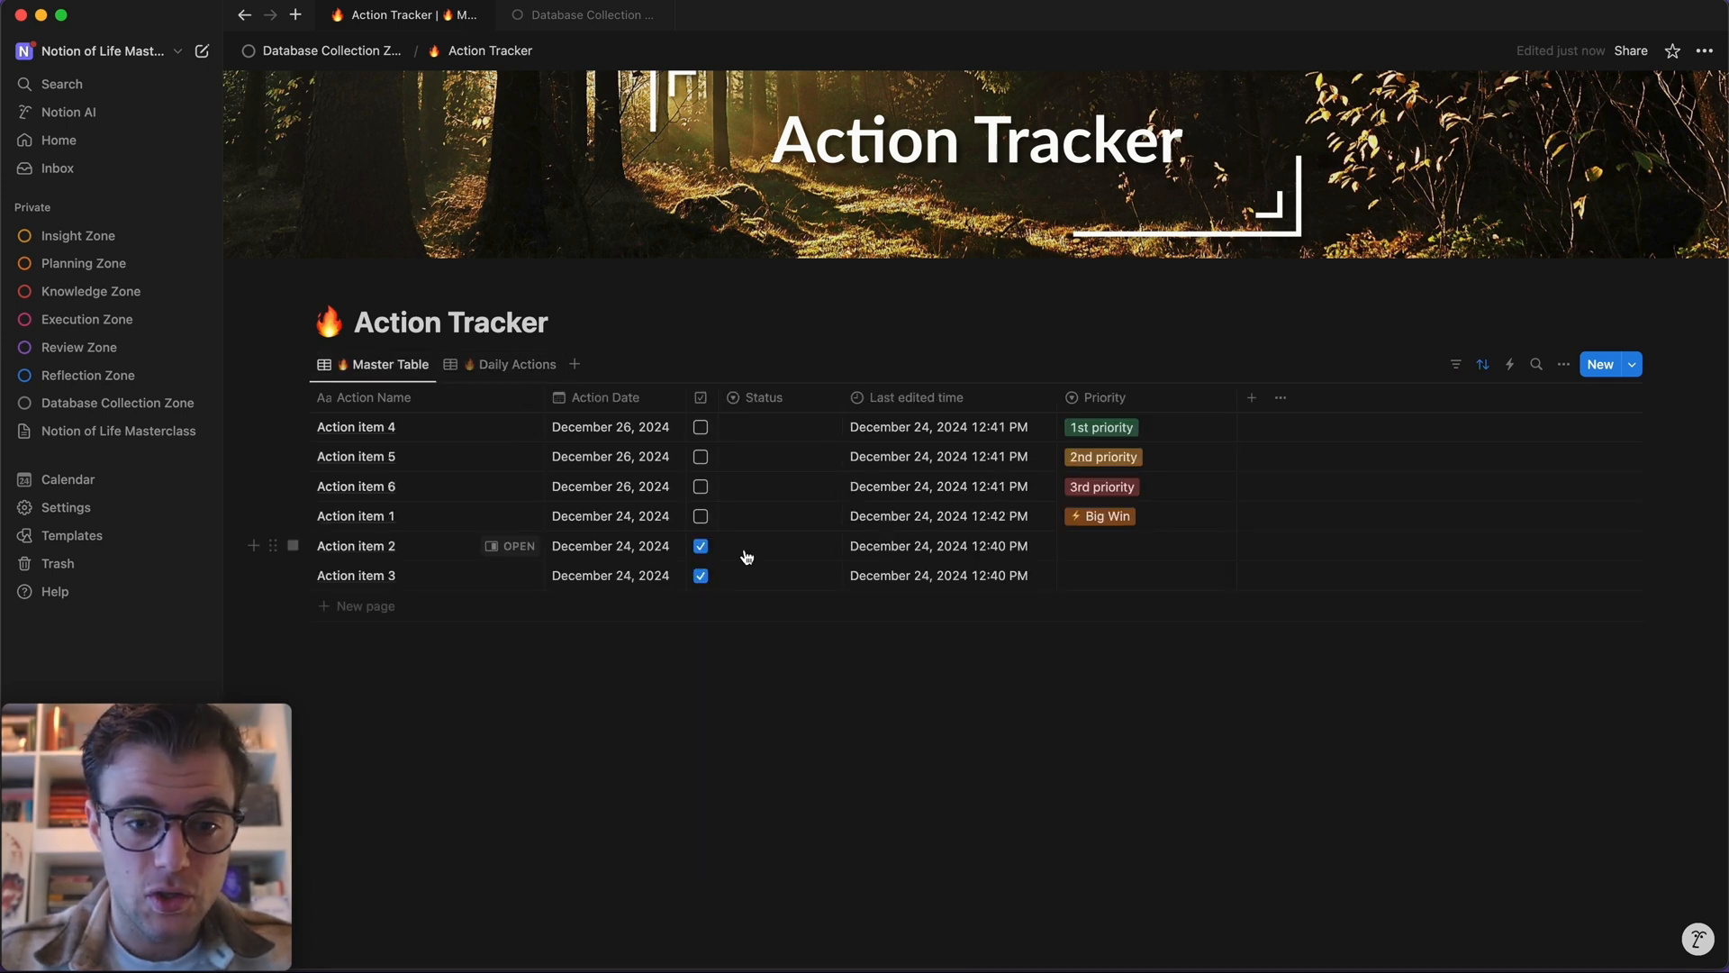
click(622, 523)
key(Escape)
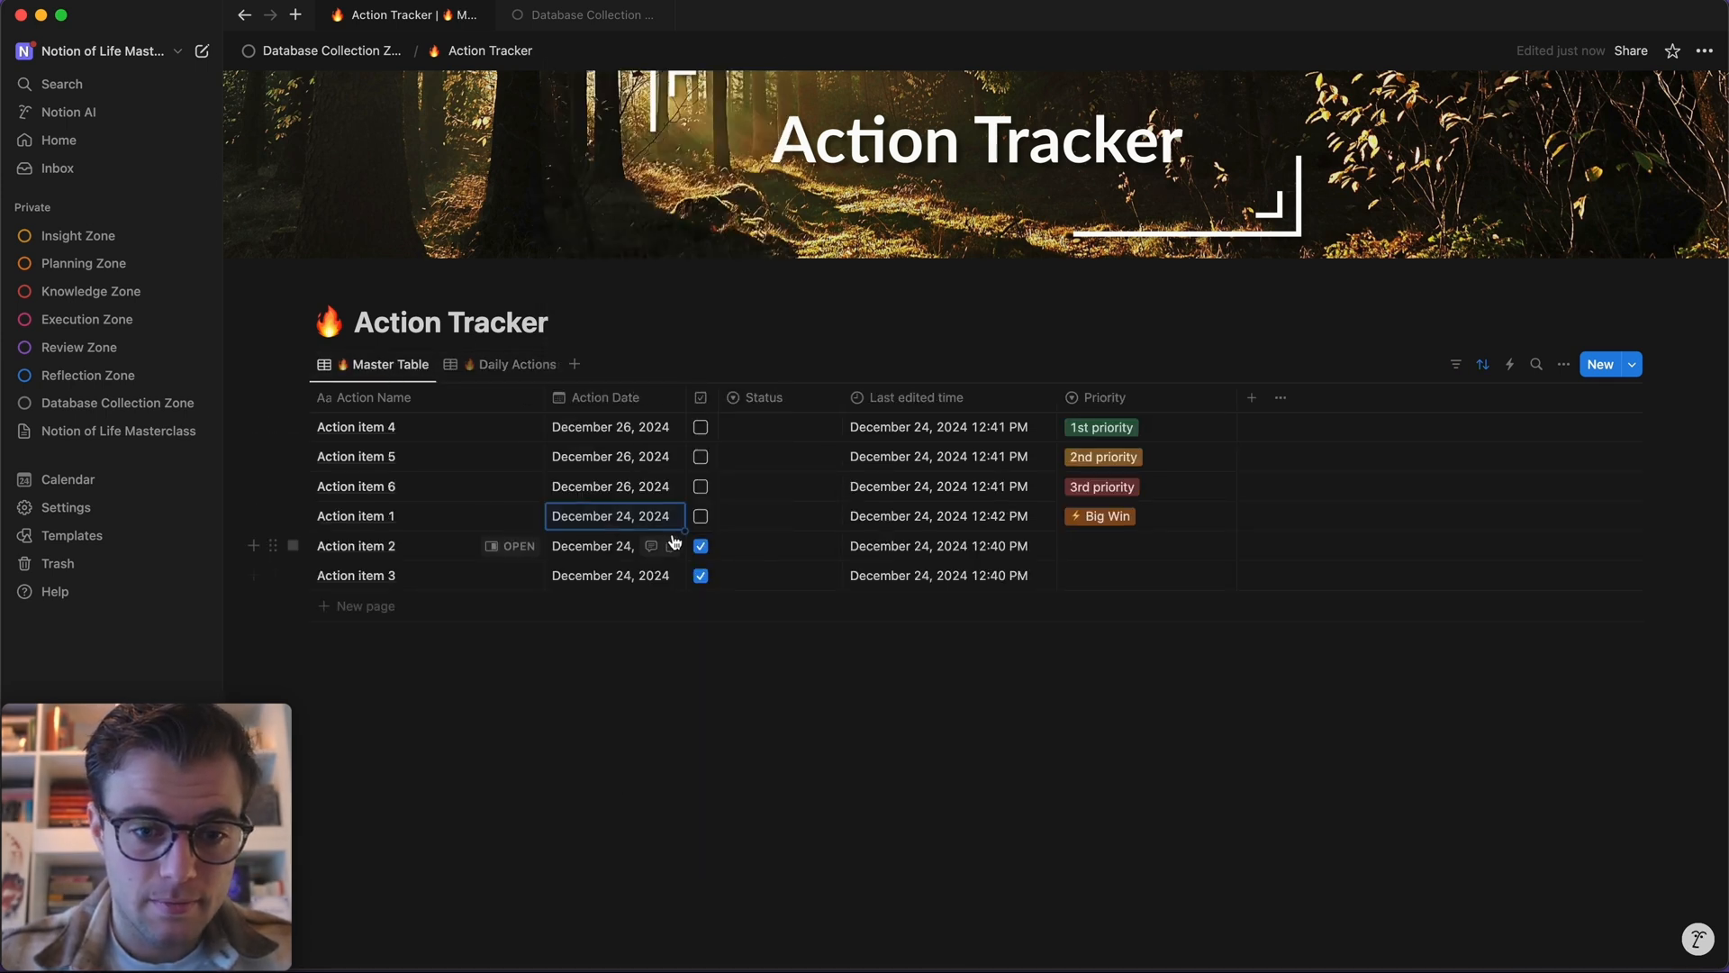
drag(681, 531, 682, 427)
- Sort the Daily Actions view by Priority in ascending order
click(513, 366)
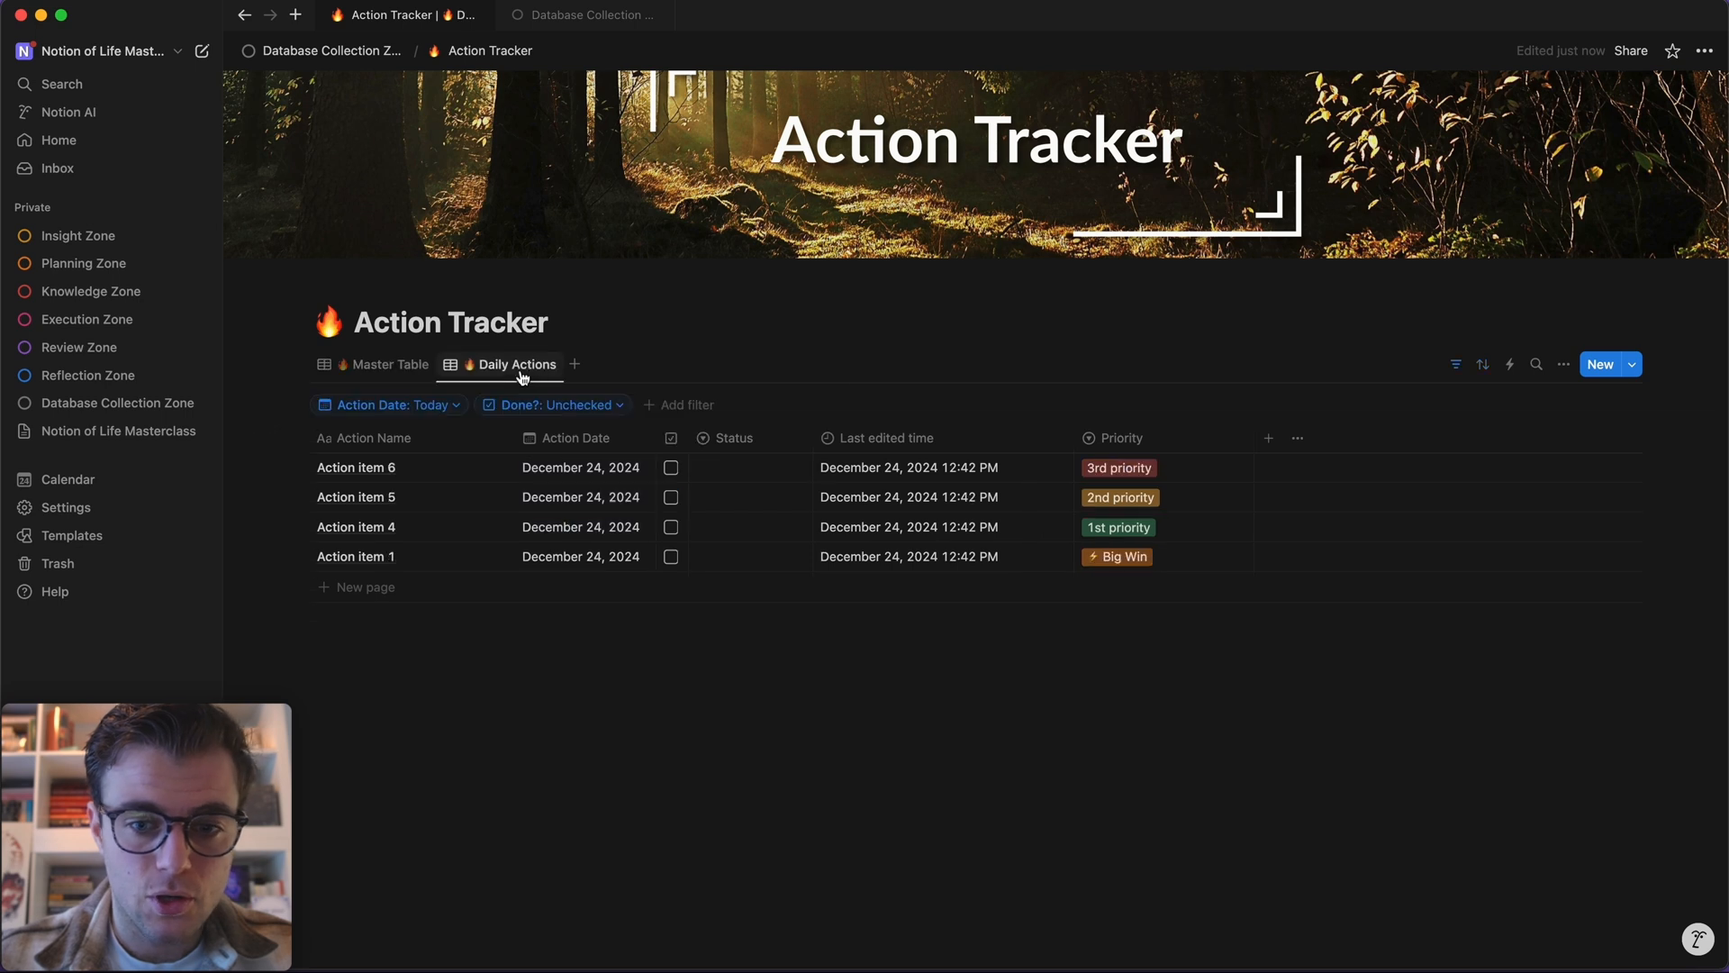
click(1483, 366)
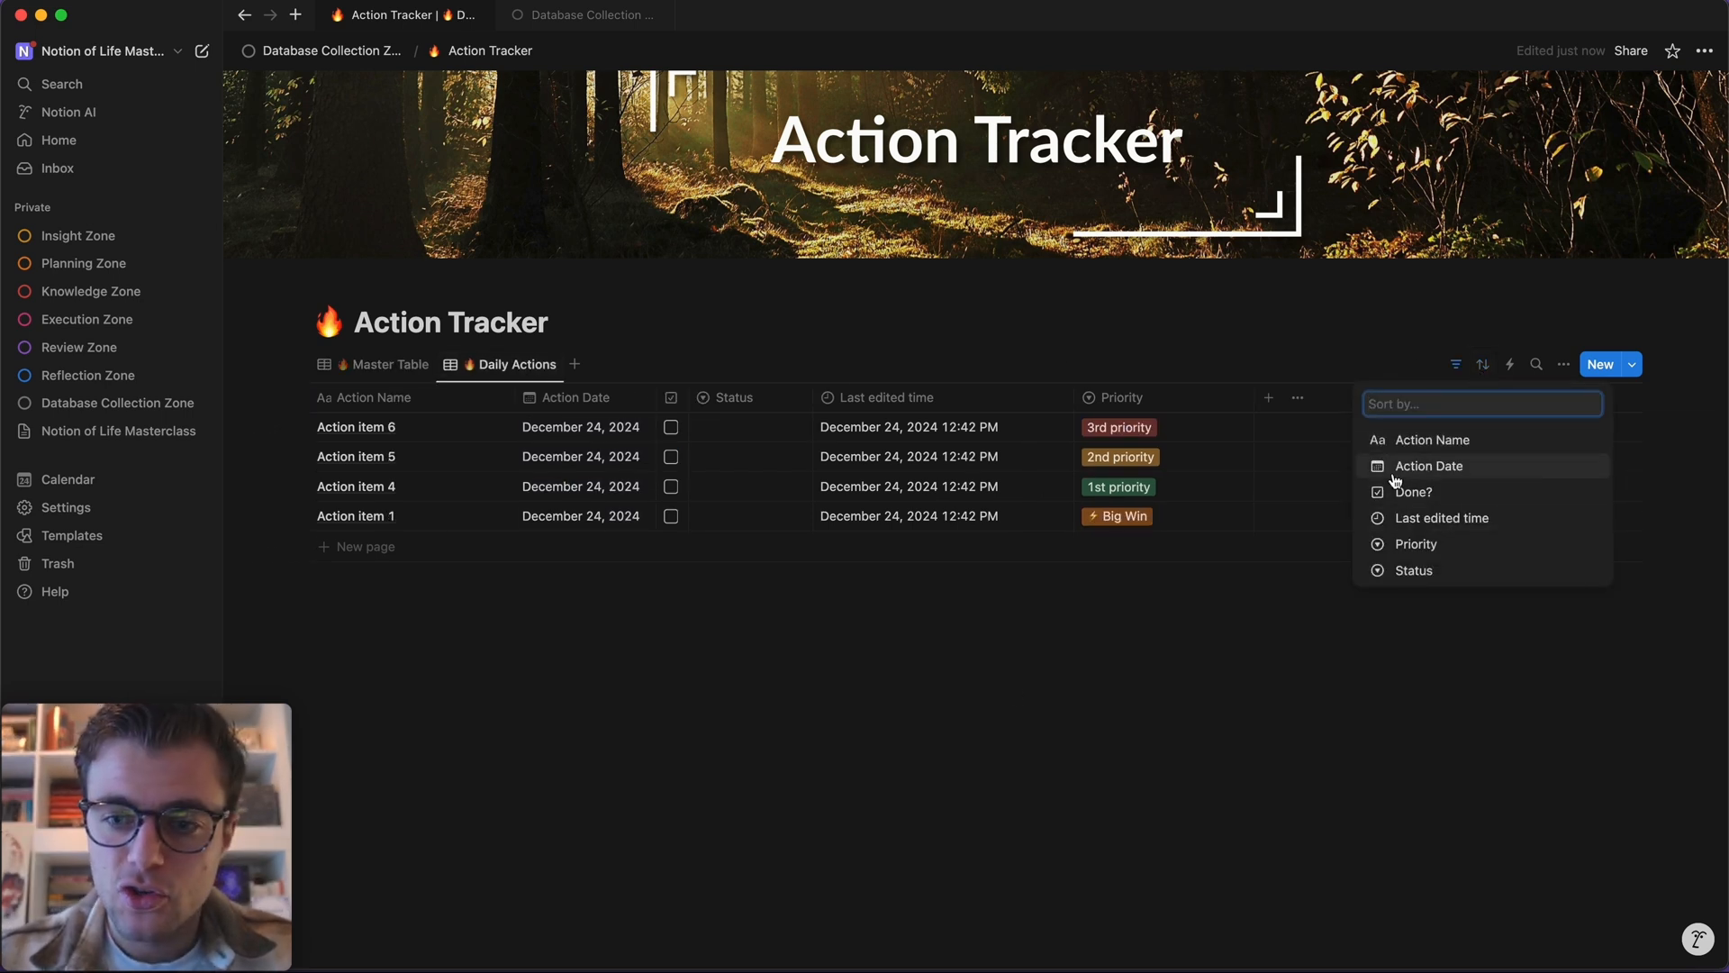
click(1407, 545)
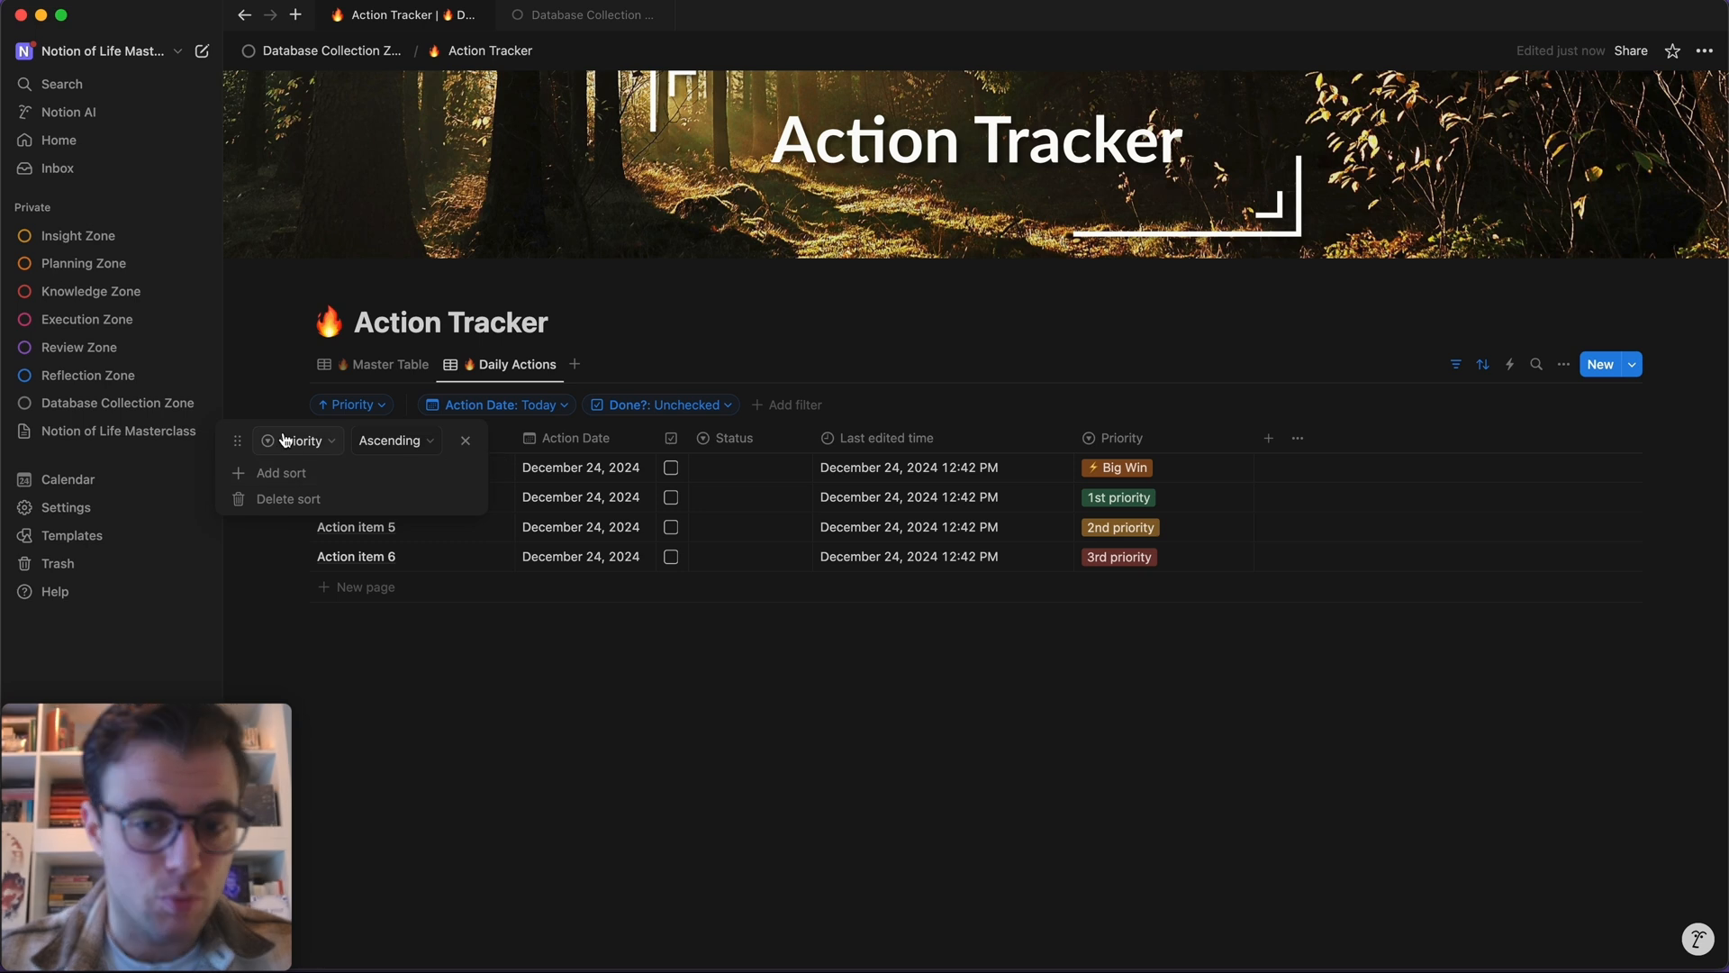
click(1215, 726)
- Try the 1st priority option above Big Win in the Priority list and restore the original option order
click(1137, 471)
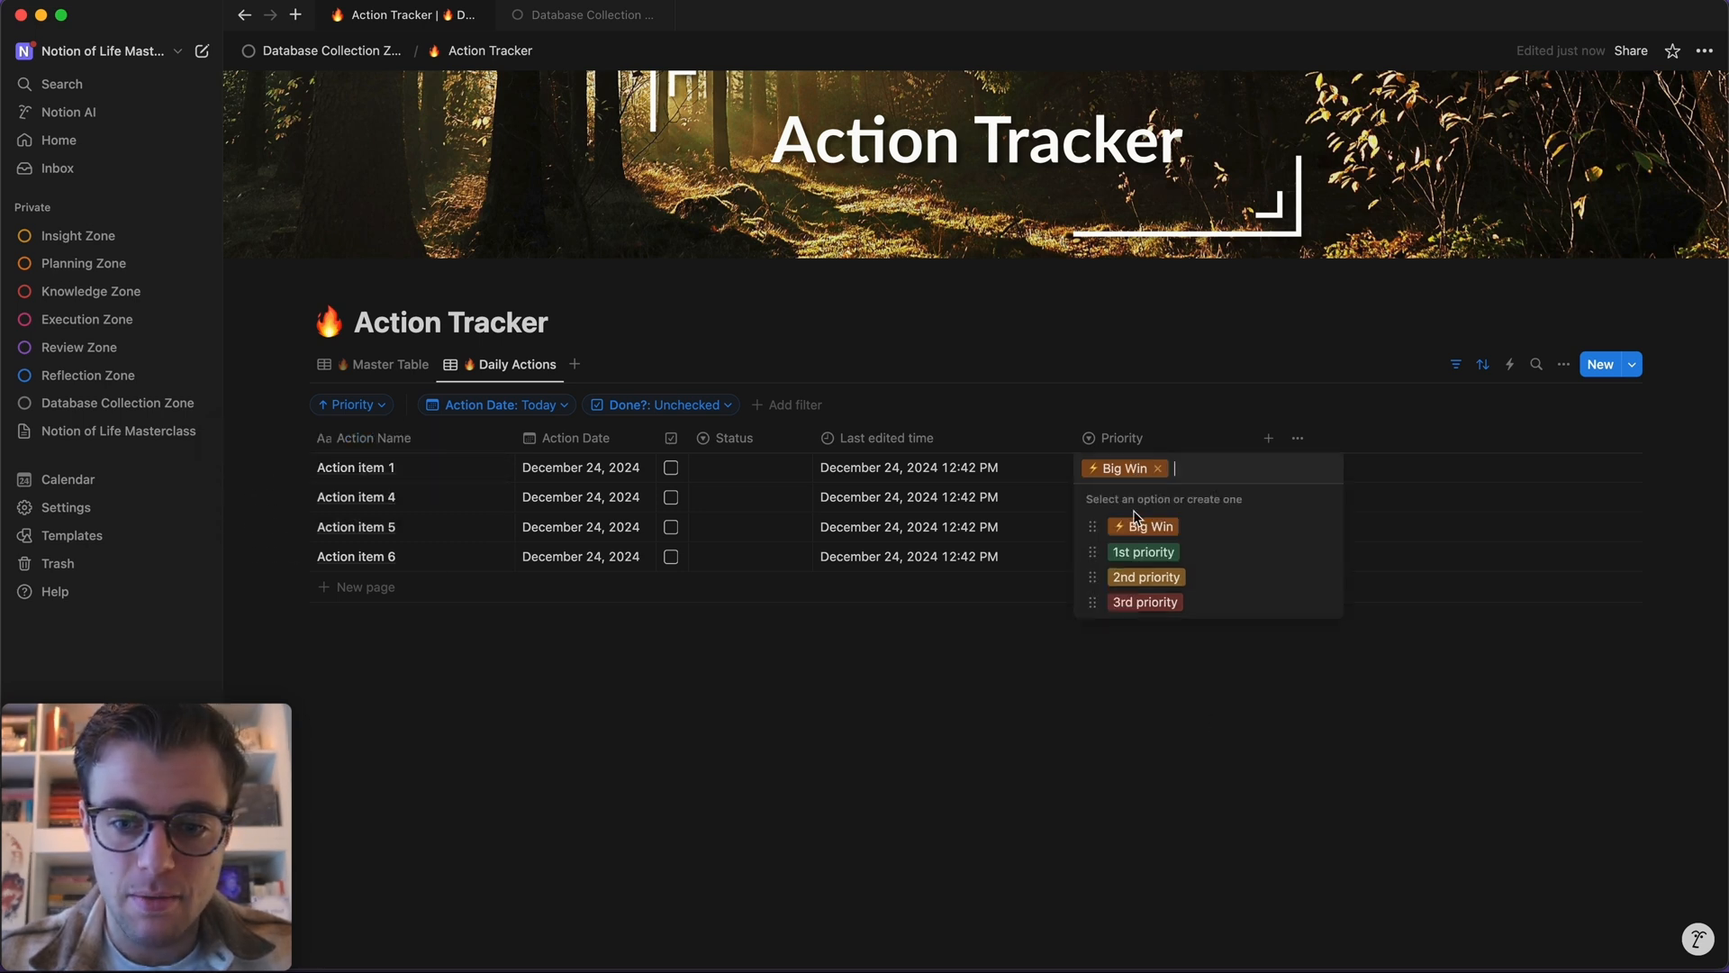
drag(1092, 551, 1092, 526)
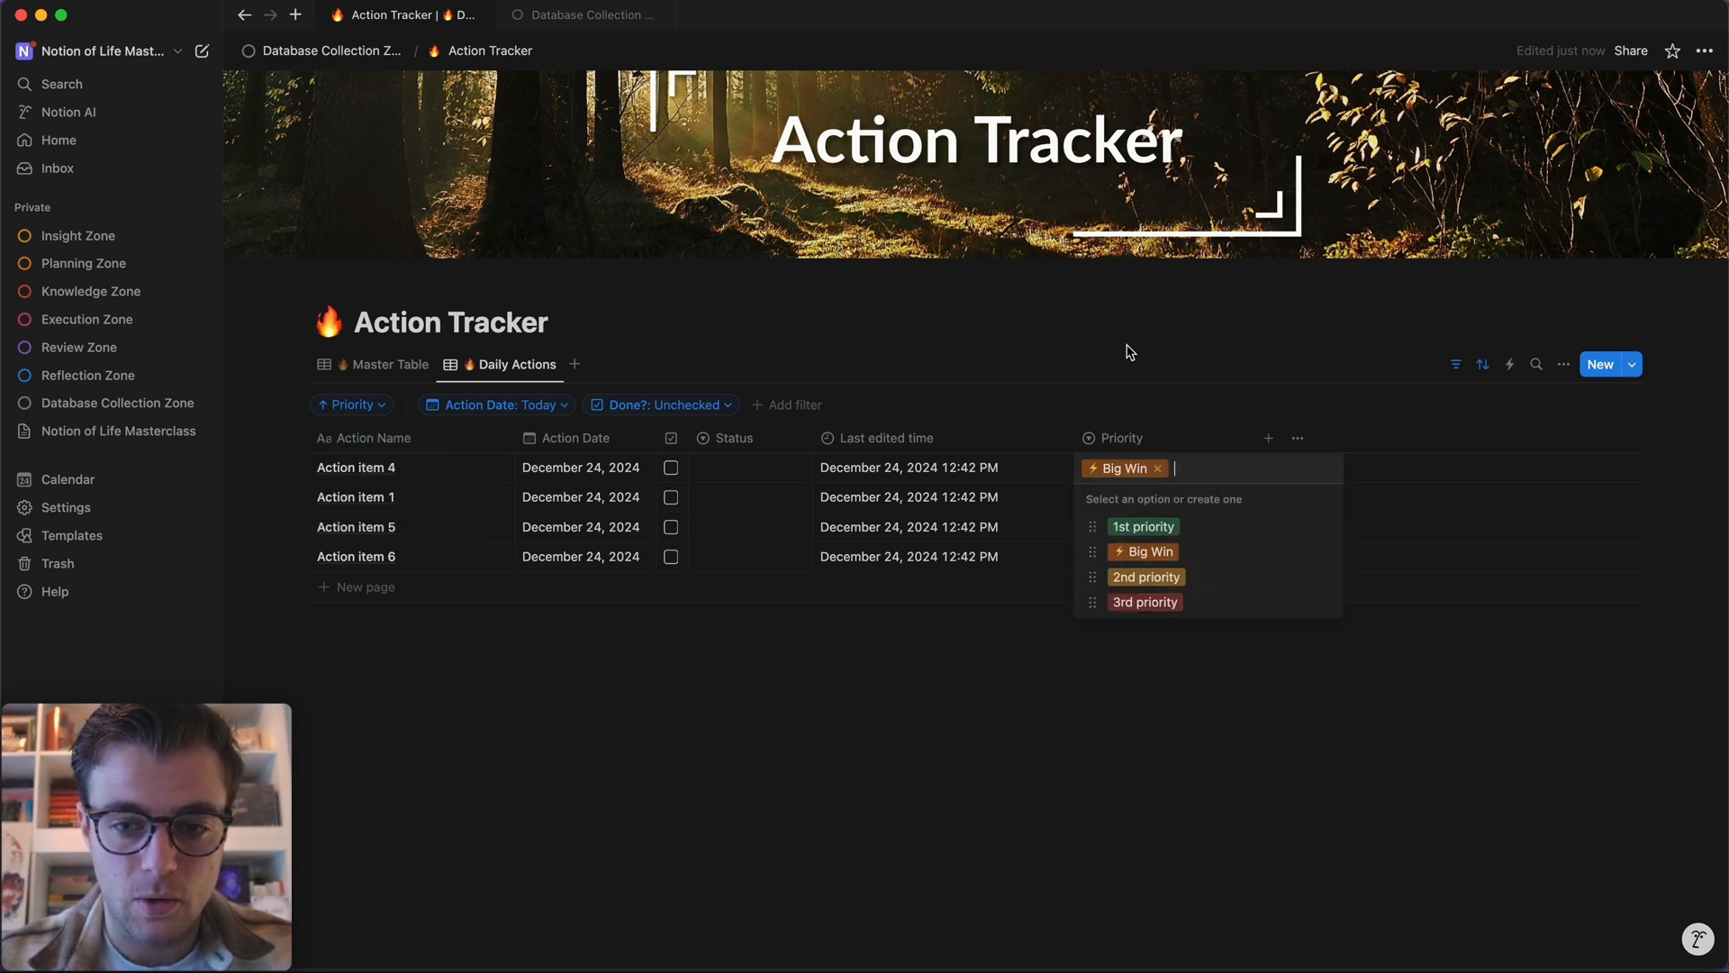
click(1123, 347)
click(1117, 468)
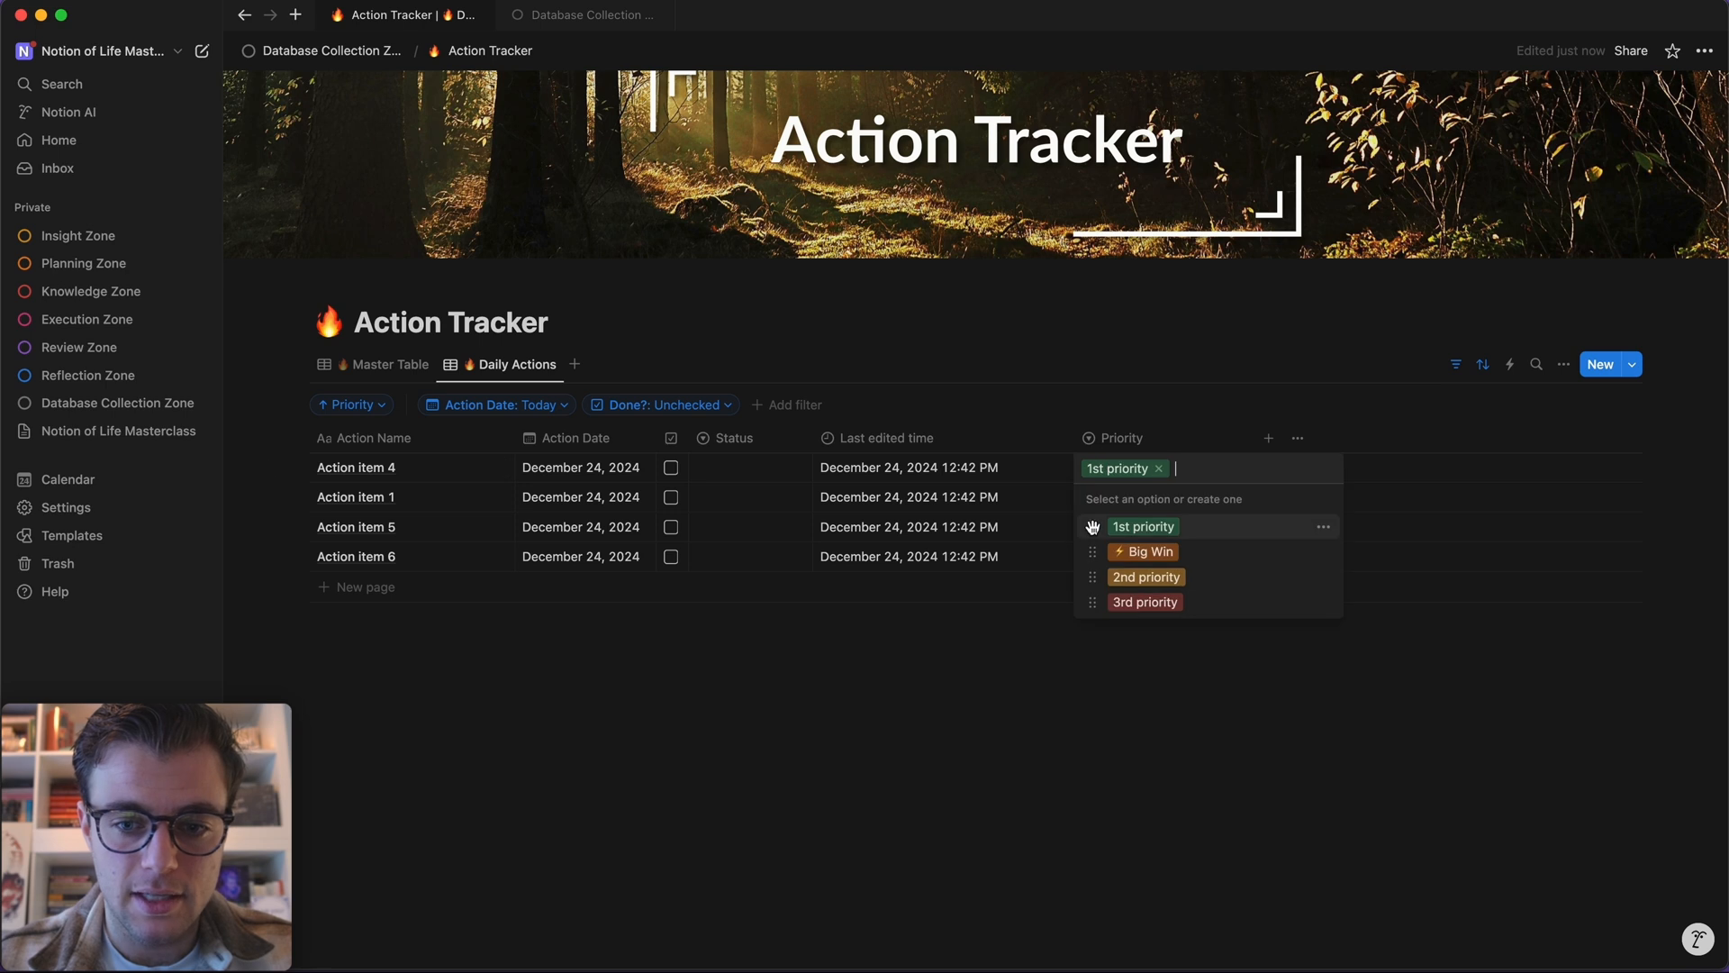
click(842, 792)
click(1073, 378)
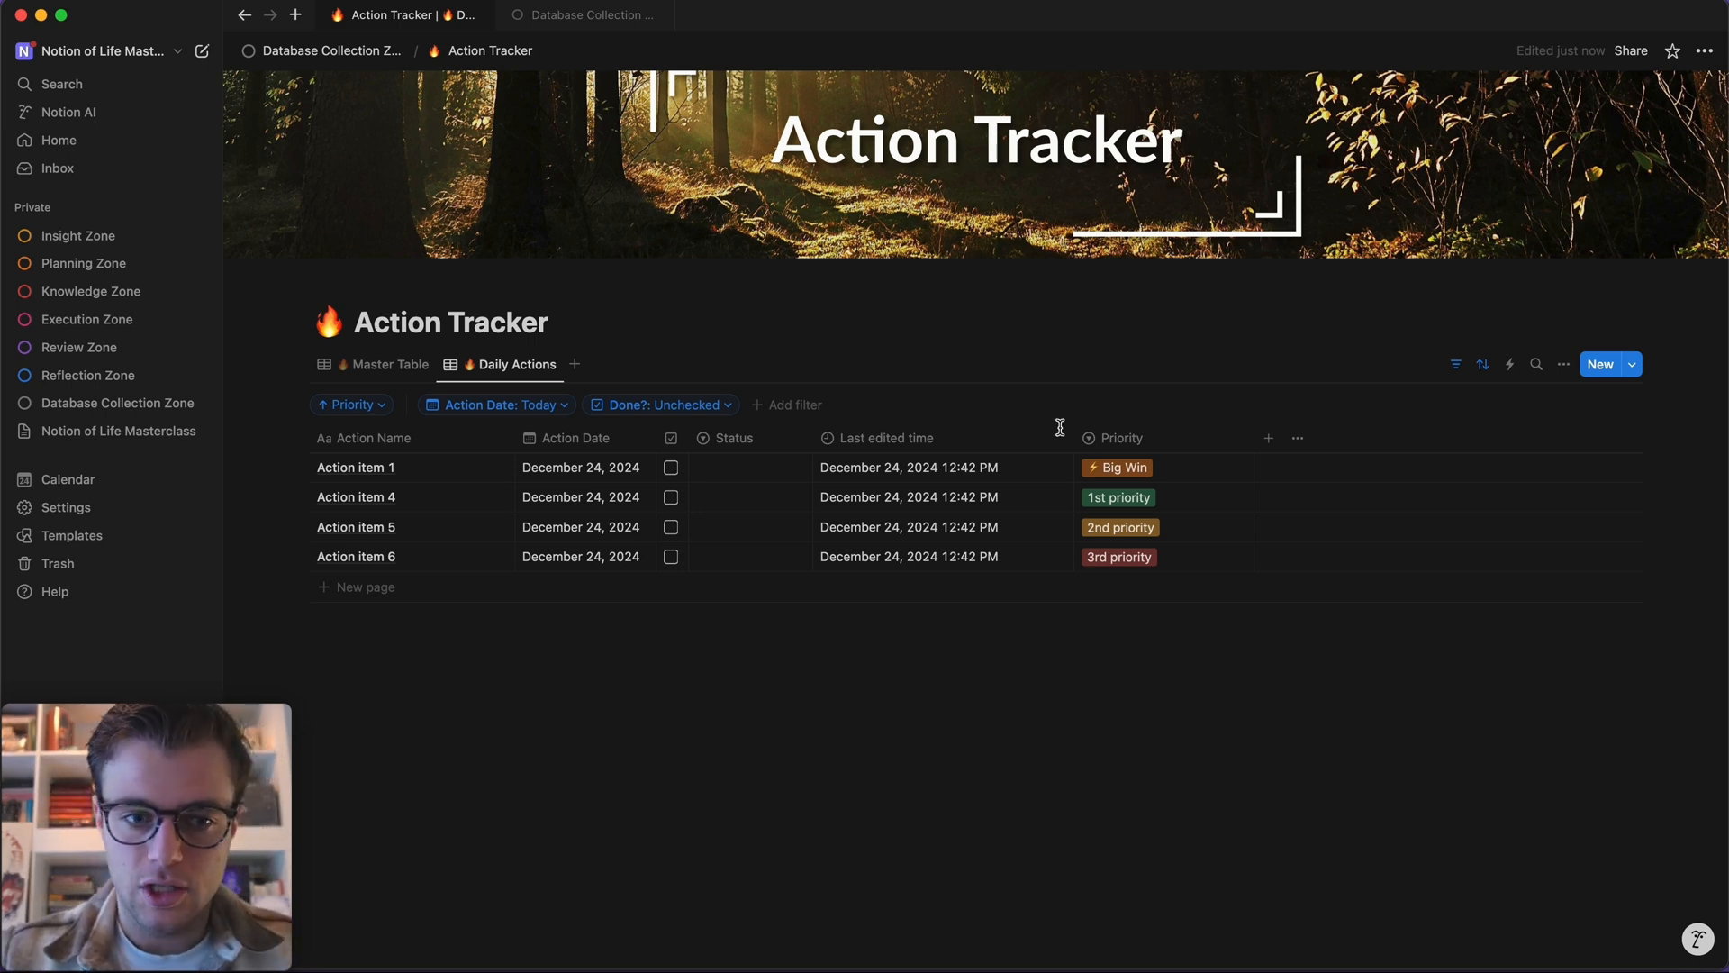
- Hide the Priority property in the Daily Actions view and collapse its sort and filter bar
click(1135, 441)
click(1149, 649)
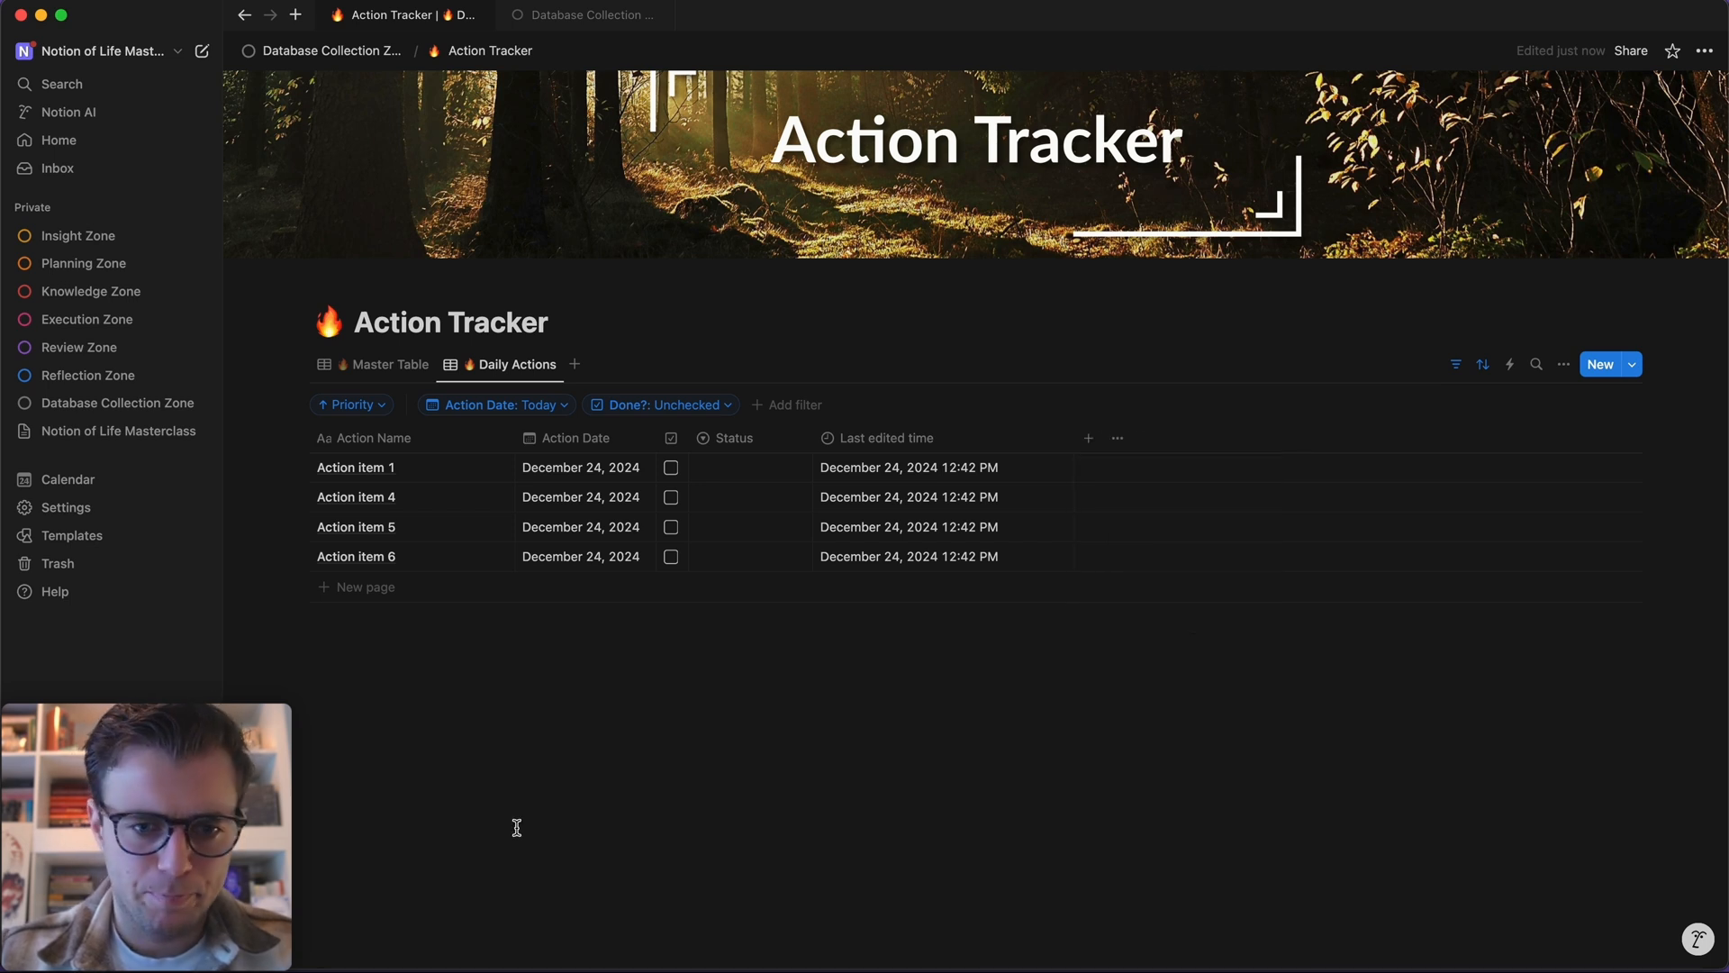
click(1457, 364)
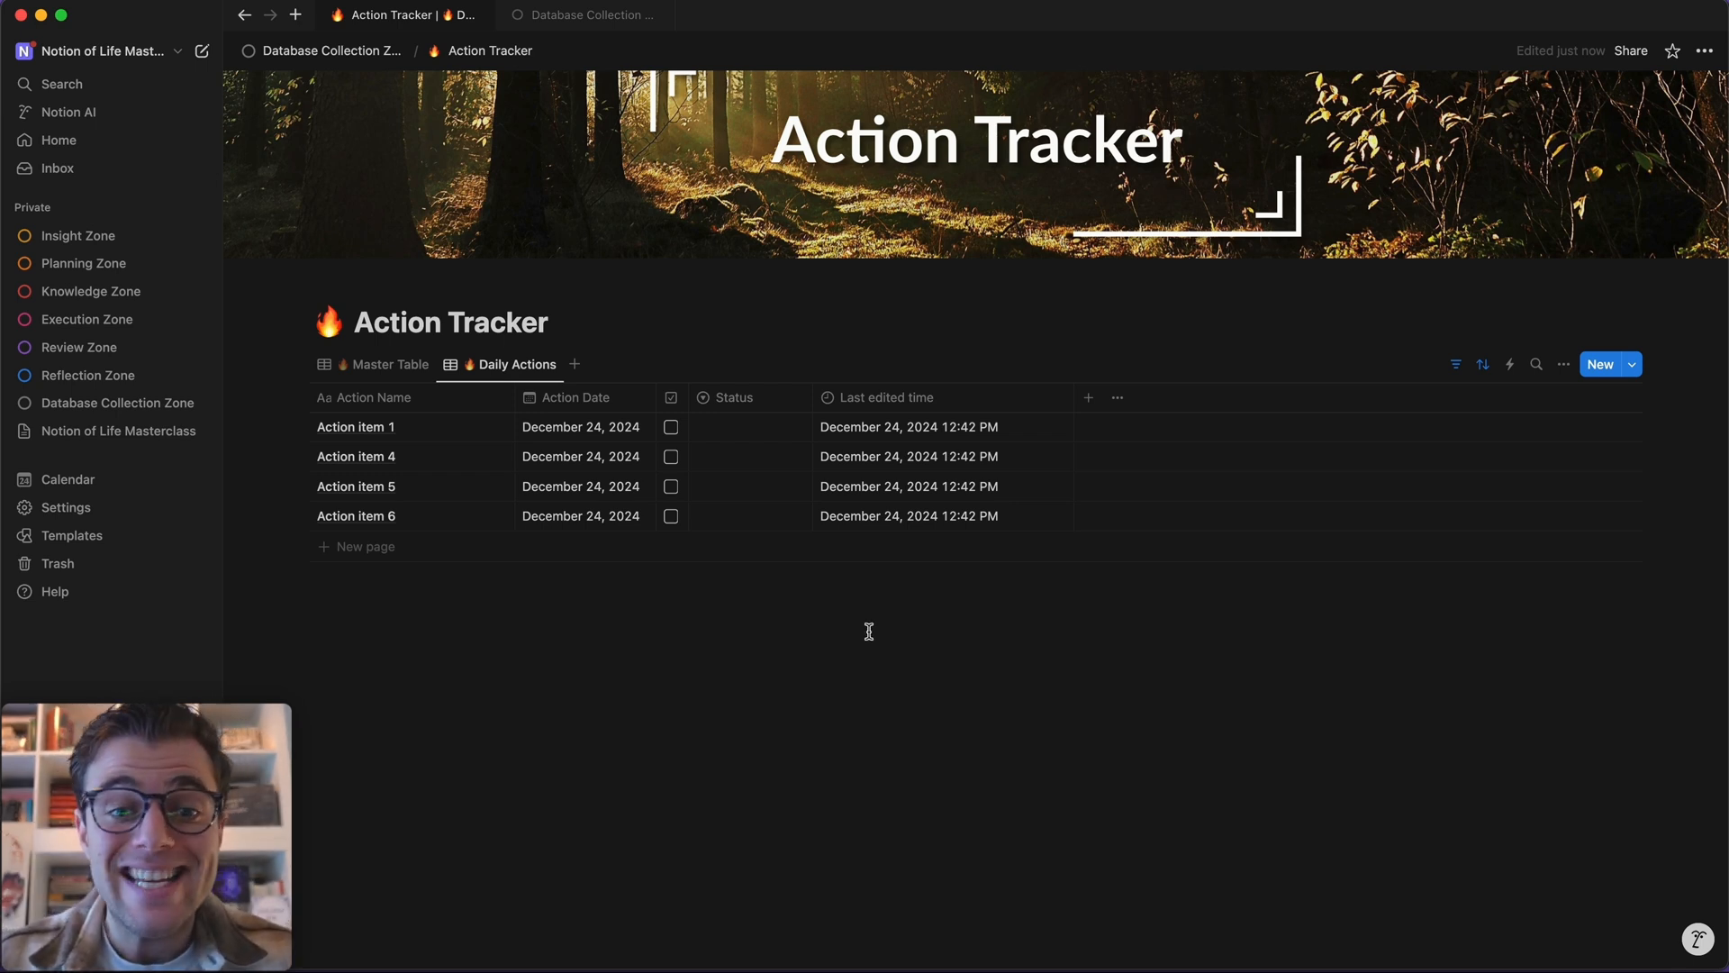
- Change the layout of the Daily Actions view to Board
click(1562, 366)
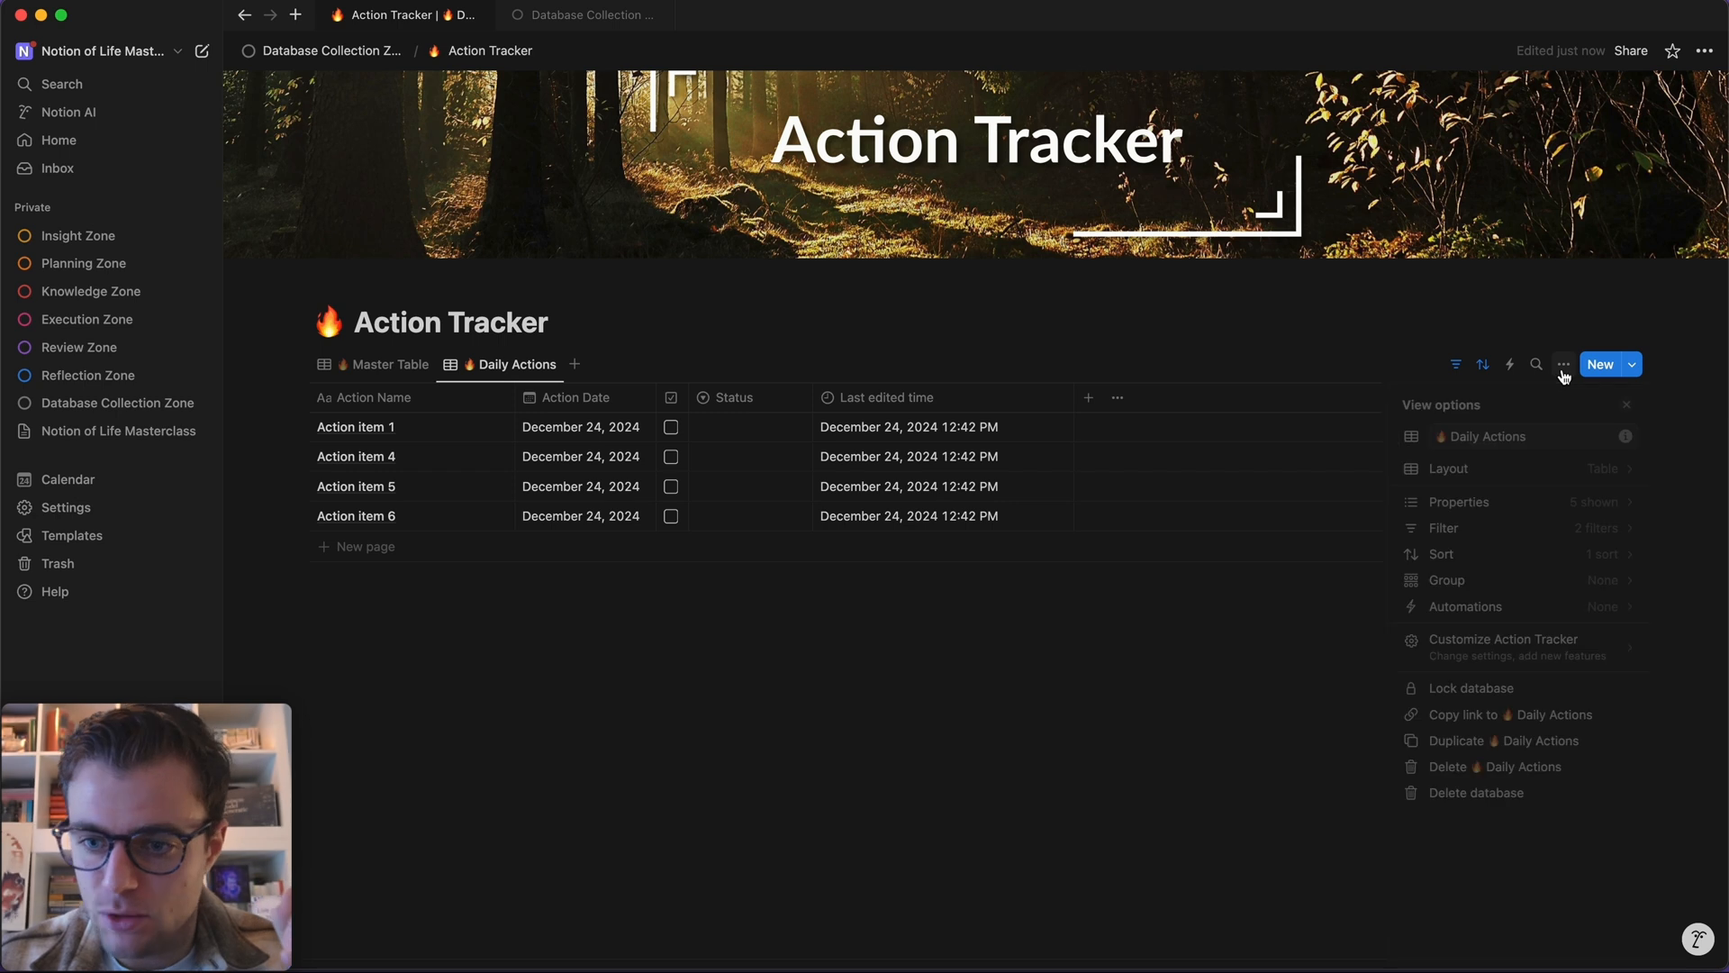
click(1474, 472)
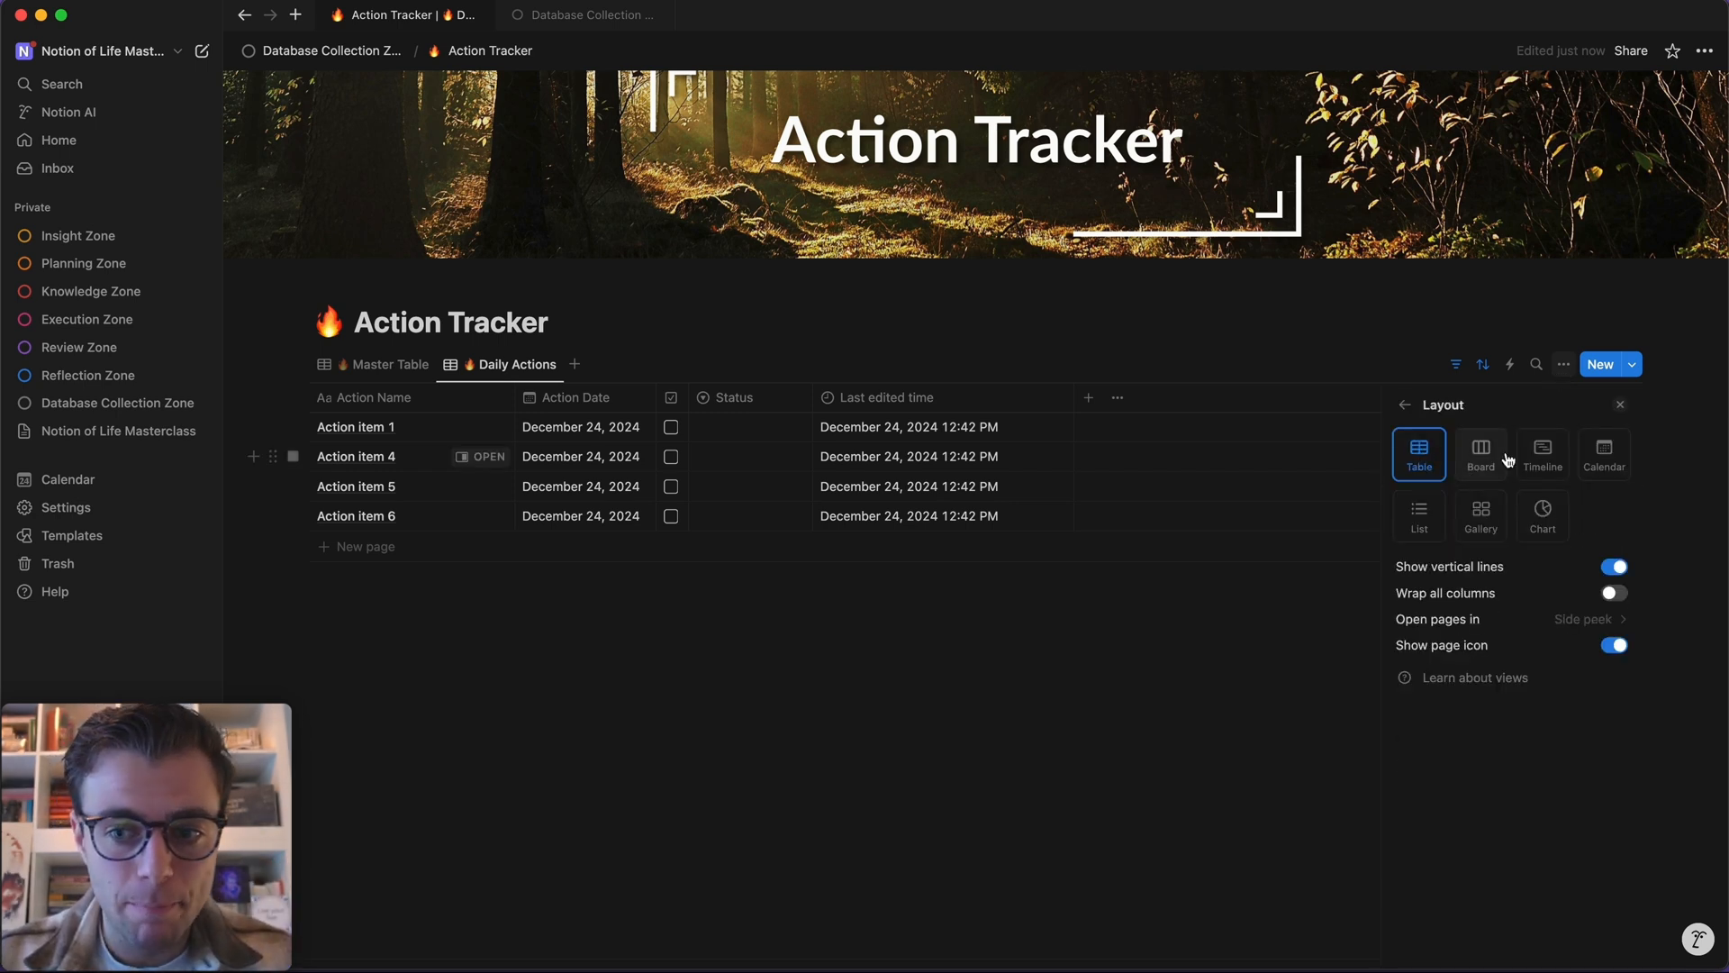
click(1484, 461)
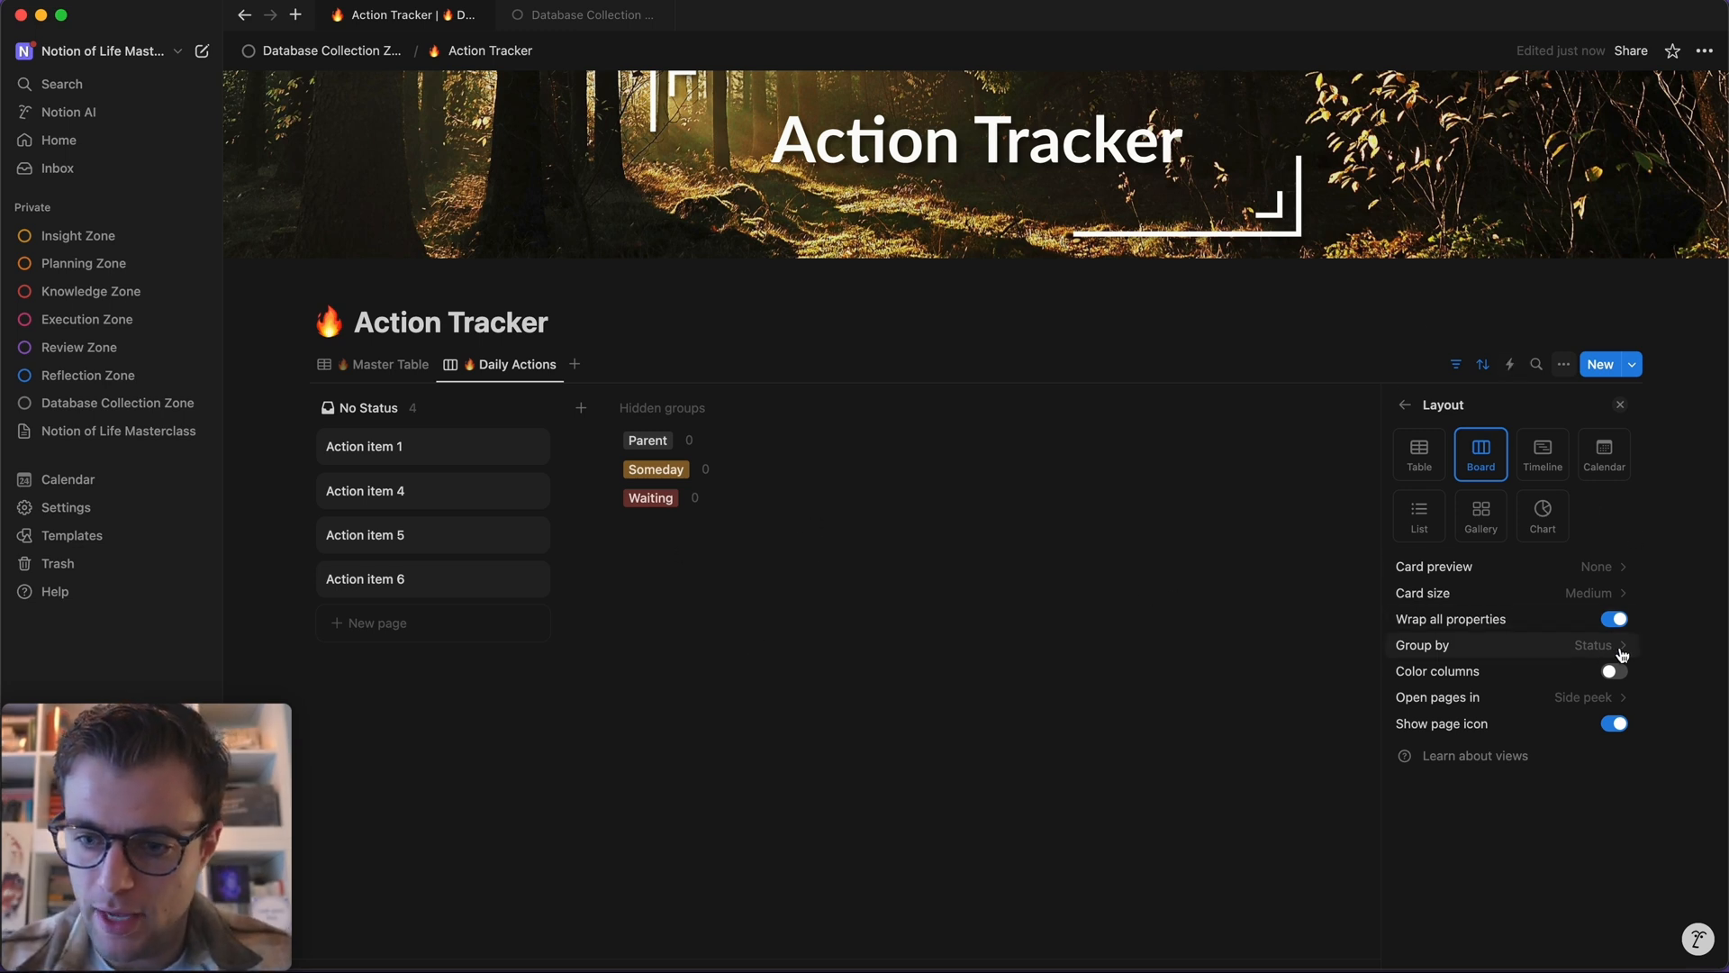
click(743, 627)
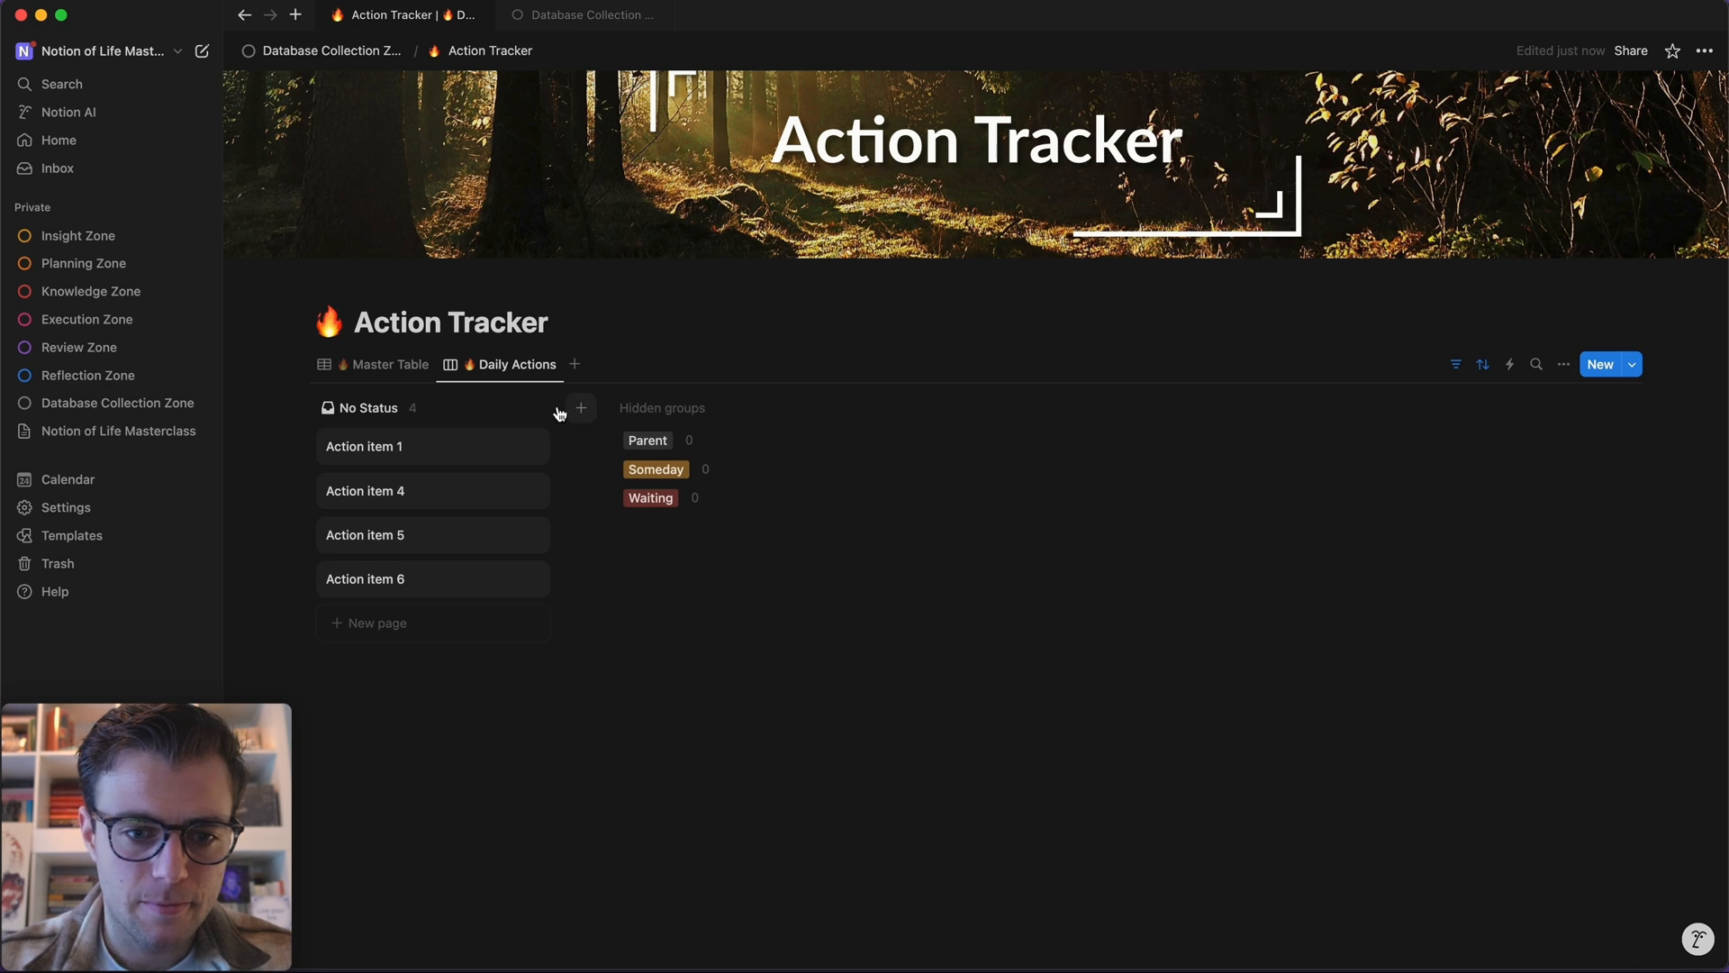
- Assign the Action item 1, 4 and 5 cards to Parent, Someday and Waiting, and move Action item 1 on through Someday to Waiting
drag(463, 467, 929, 450)
drag(545, 456, 1224, 448)
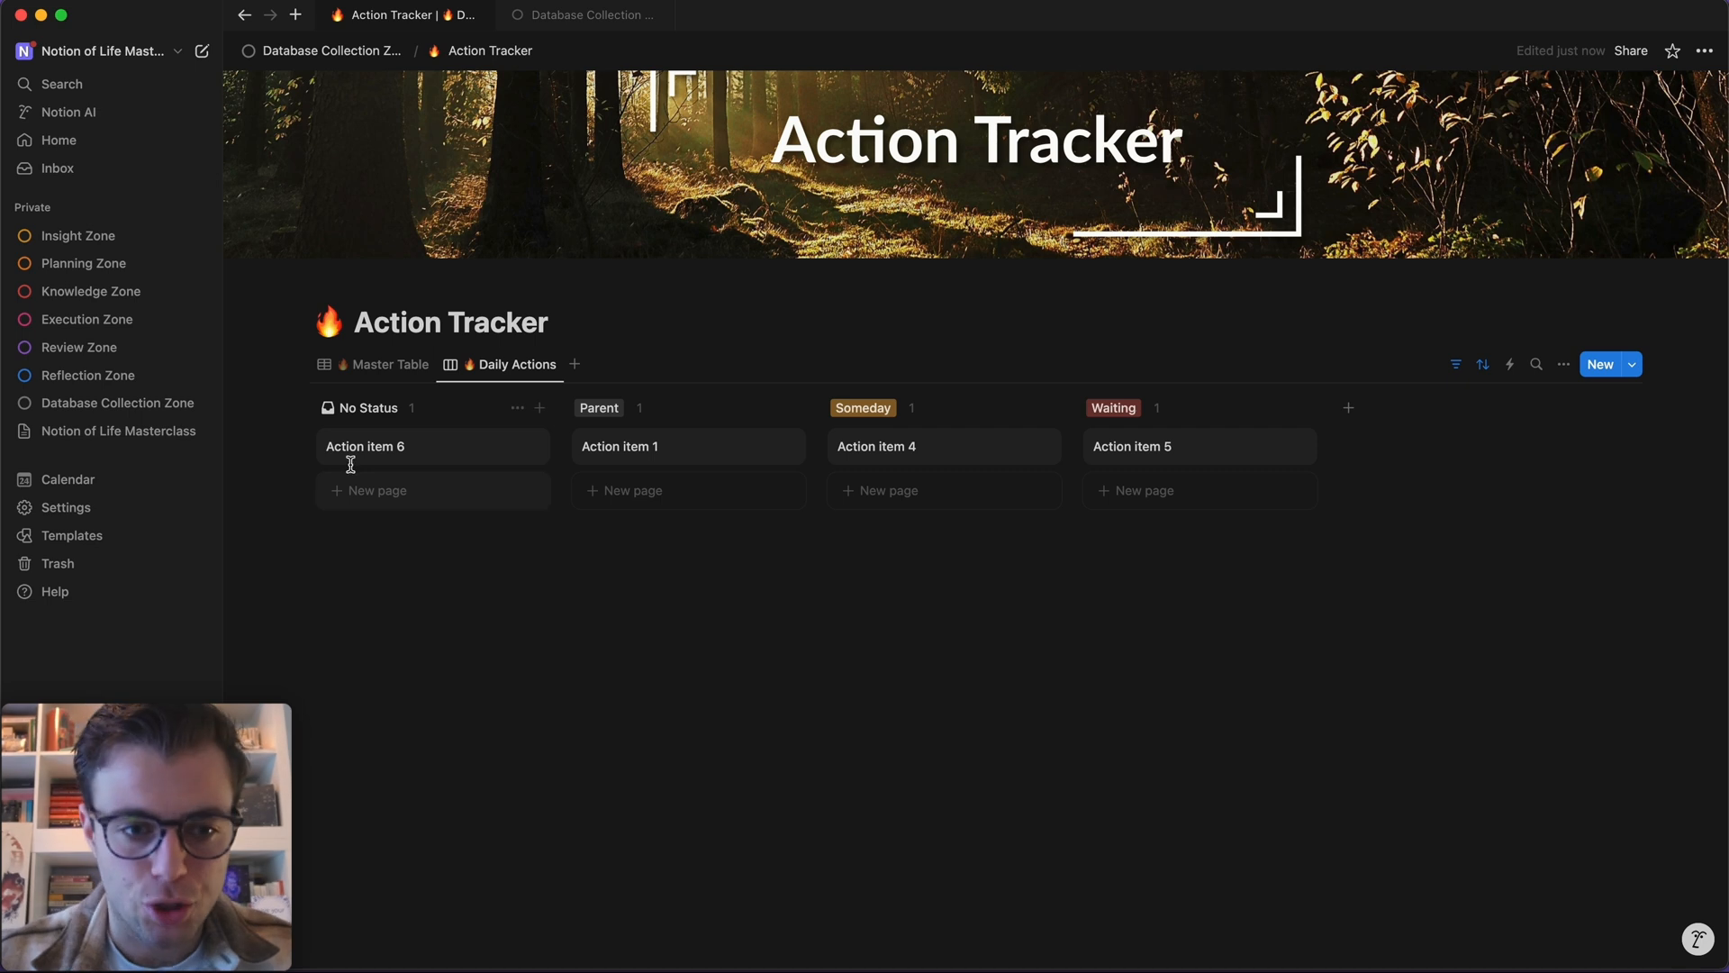
drag(693, 455, 901, 469)
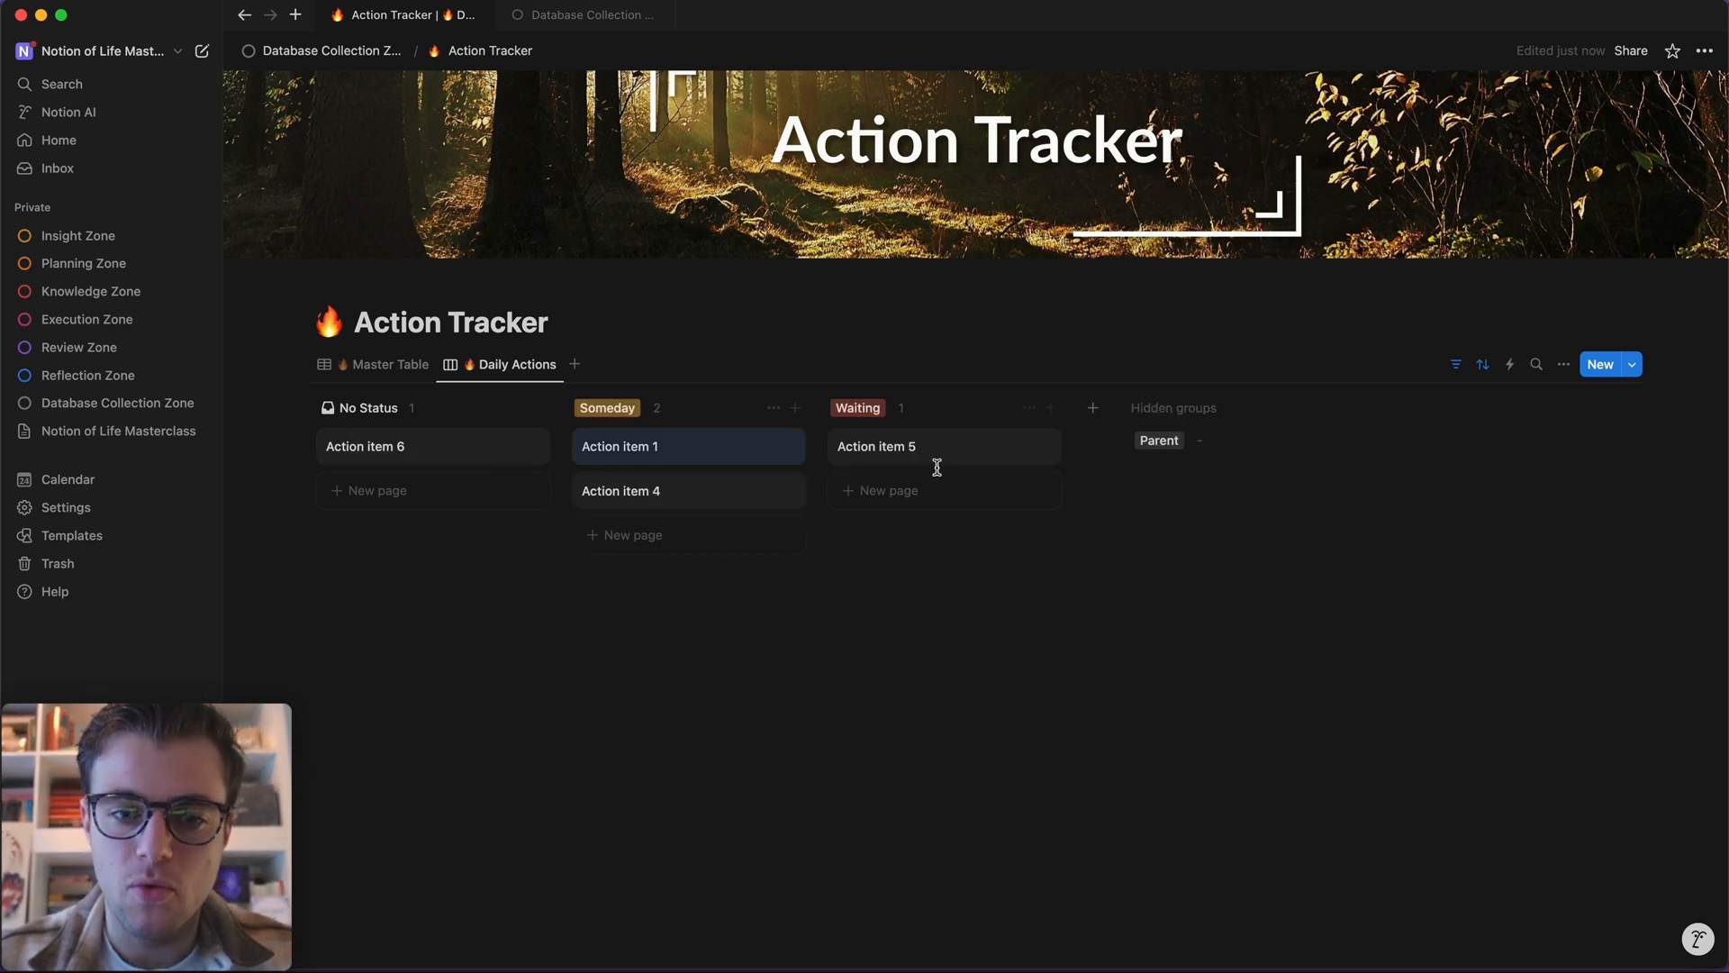
drag(662, 447, 928, 459)
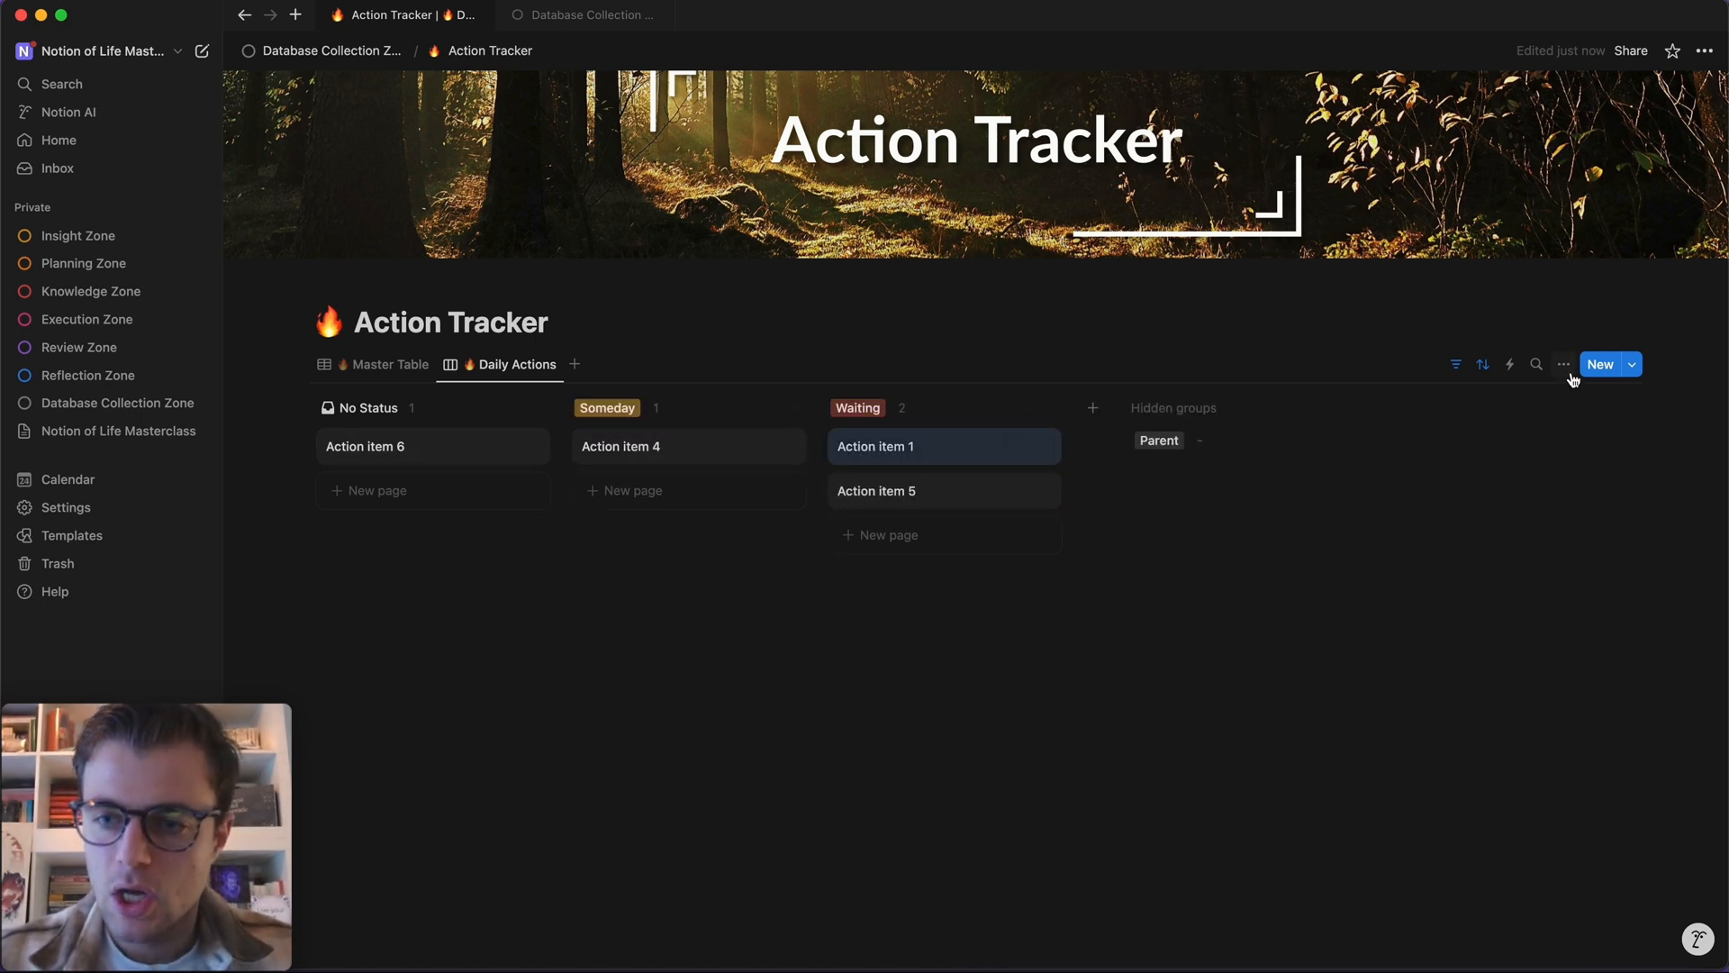
- Preview the Daily Actions view as a Timeline and switch its layout to Calendar
click(1563, 364)
click(1531, 474)
click(1547, 450)
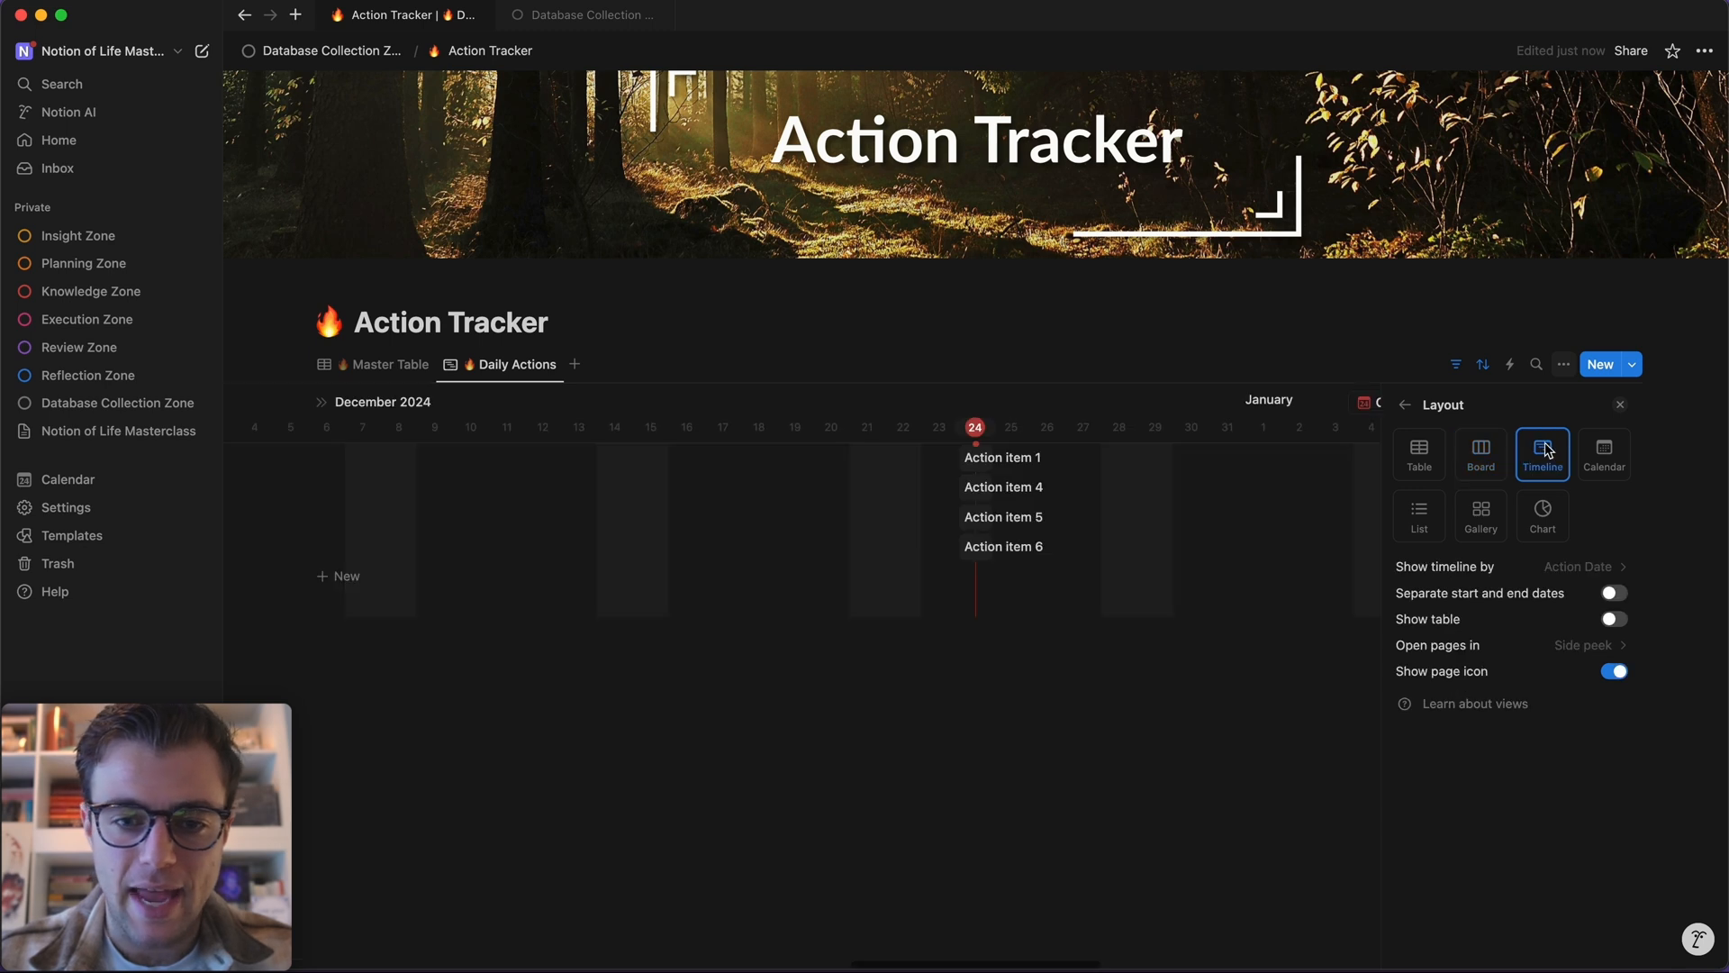
click(1604, 455)
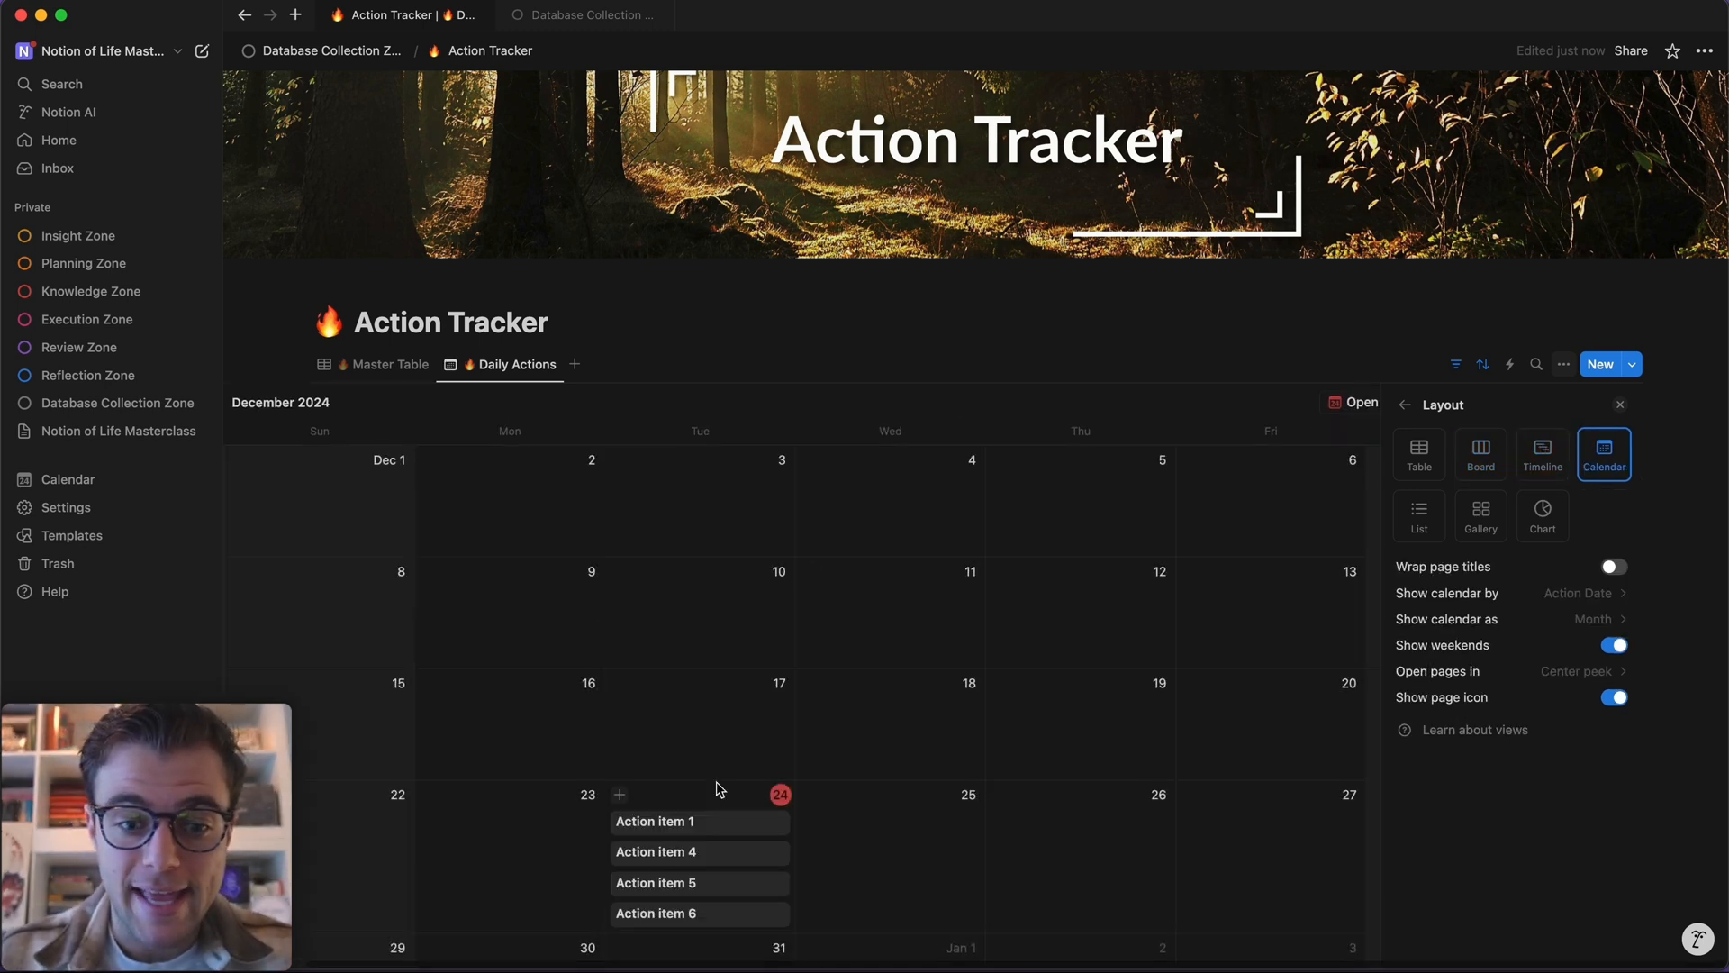
click(990, 631)
- Reschedule Action items 1 and 4 from December 24 to December 25 on the calendar
scroll(1040, 610, down, 3)
scroll(1040, 611, down, 3)
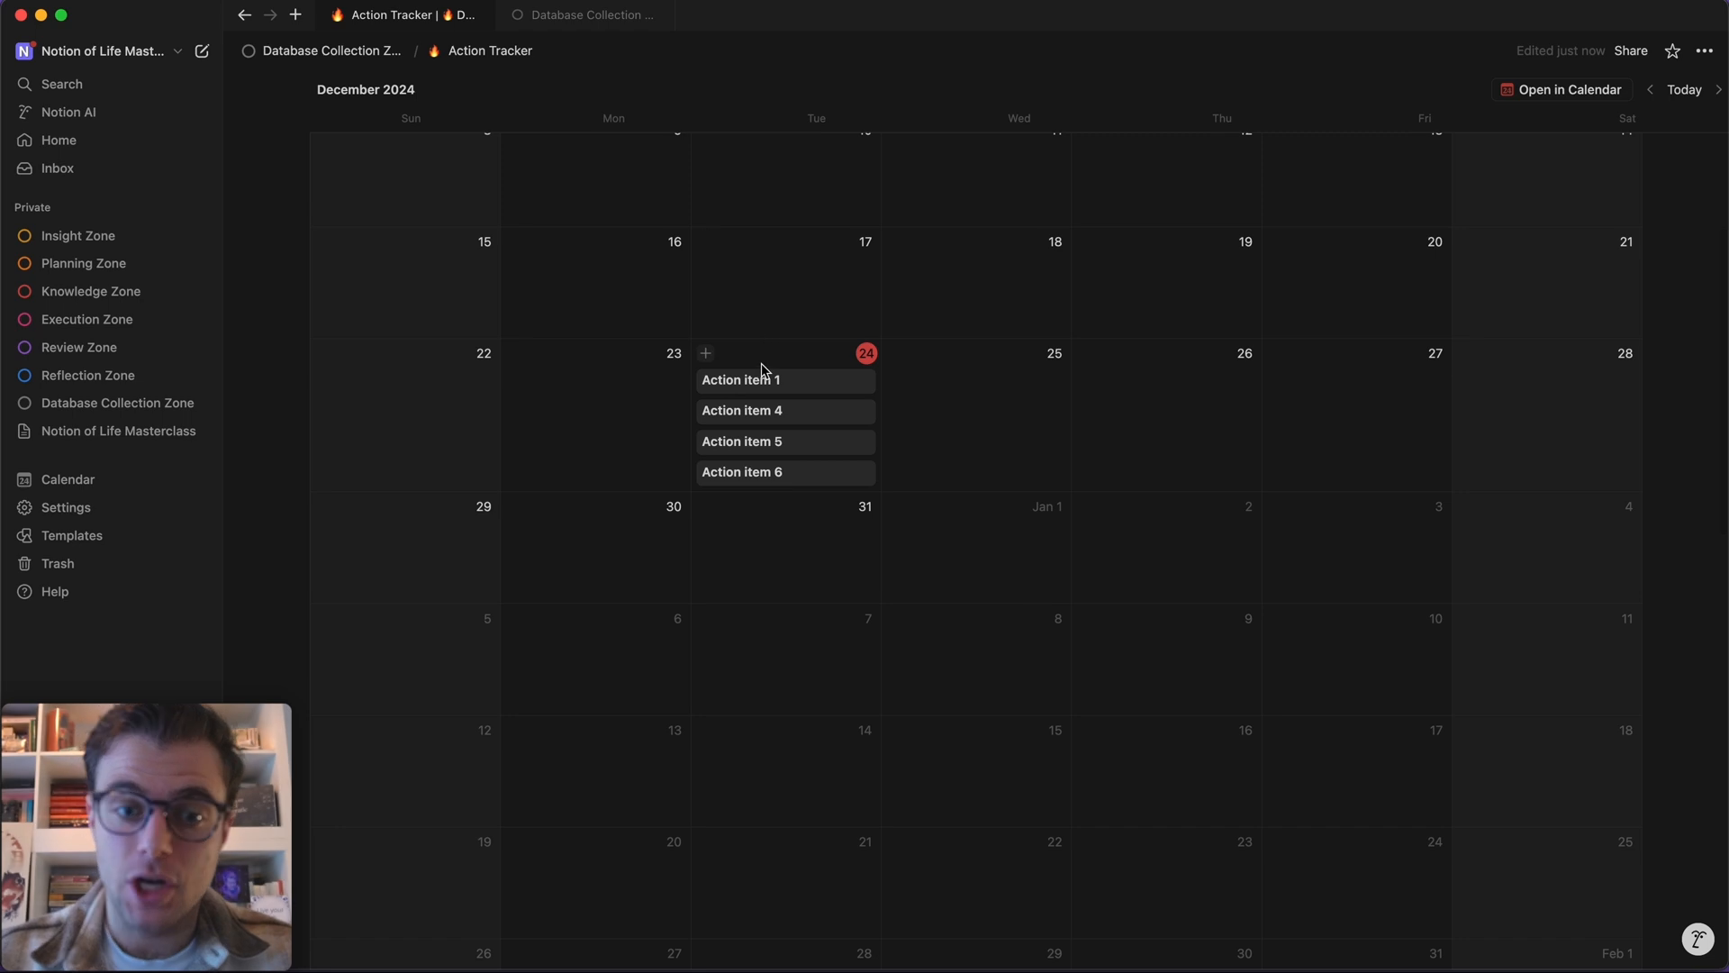
drag(770, 383, 1023, 390)
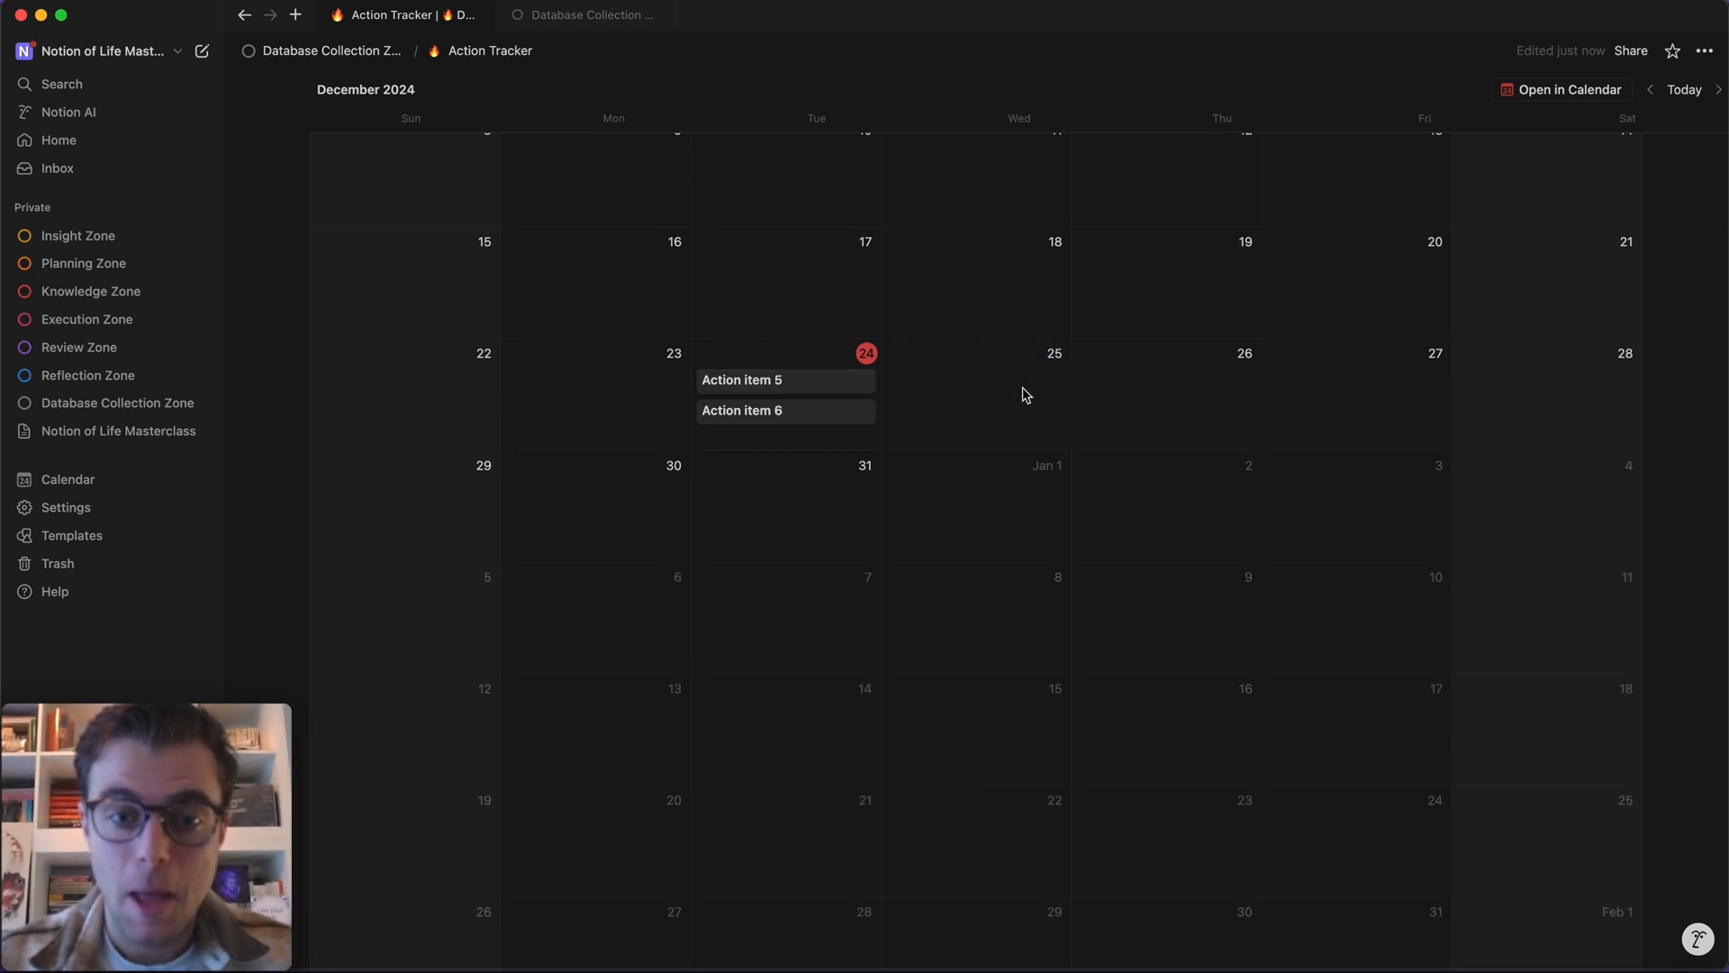
- Preview the Daily Actions view as a Gallery and set its layout to List
scroll(980, 392, up, 5)
click(1564, 364)
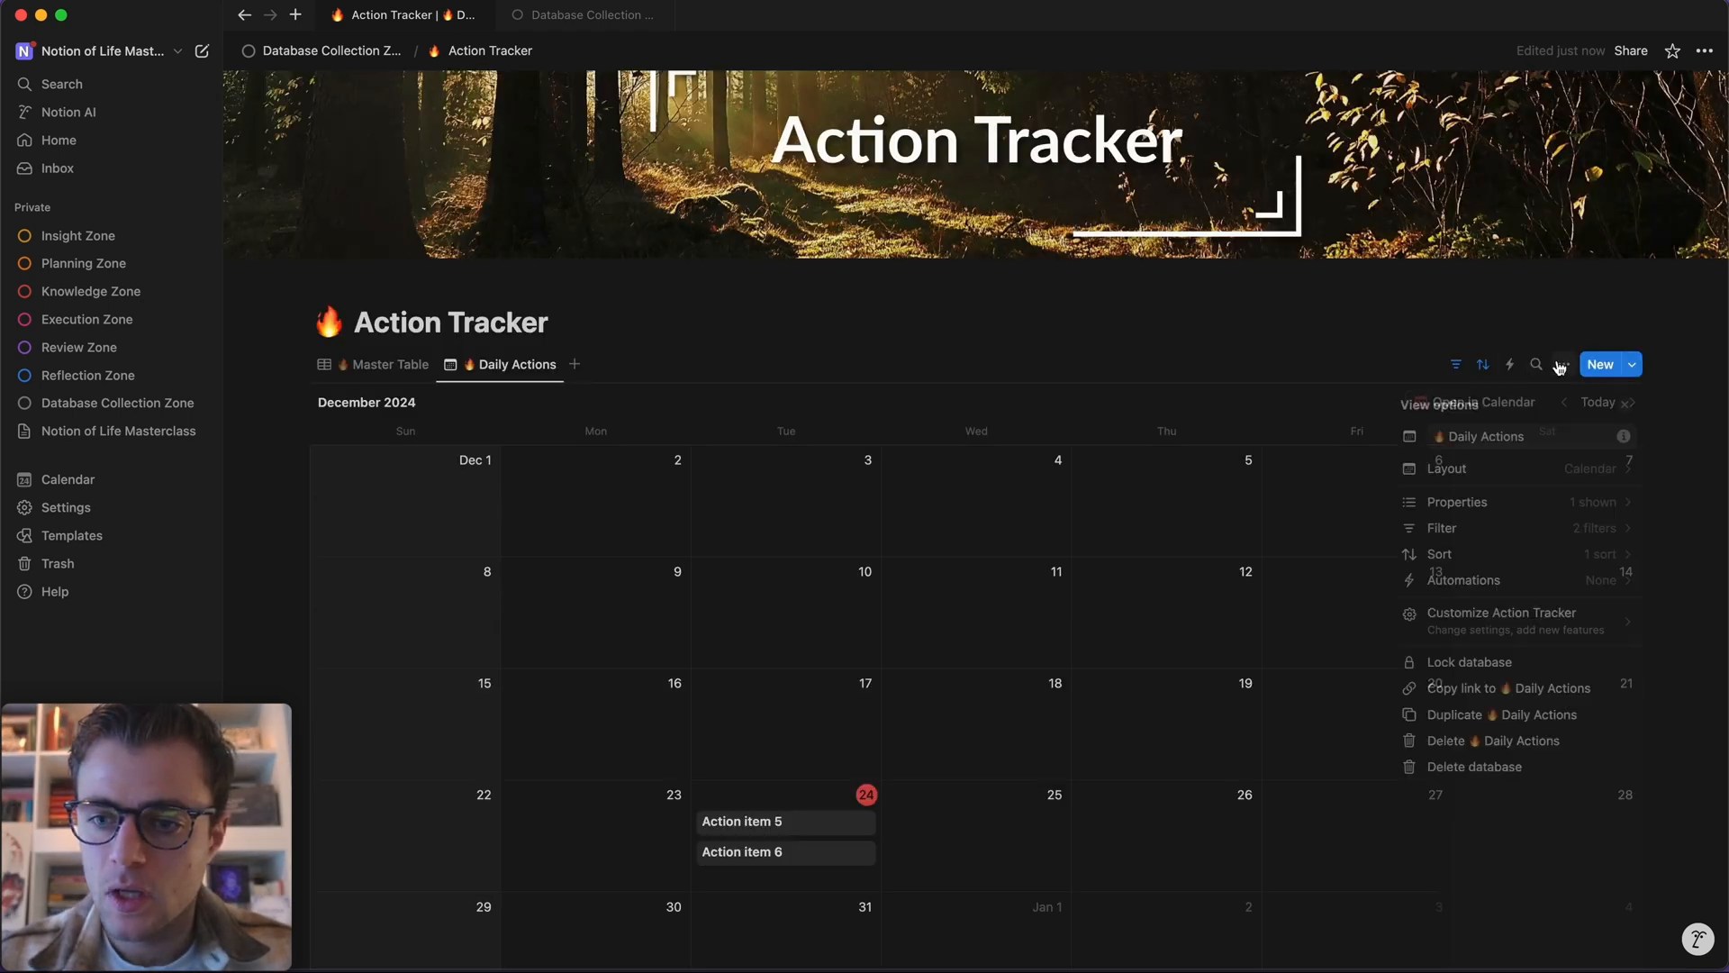
click(1488, 468)
click(1431, 527)
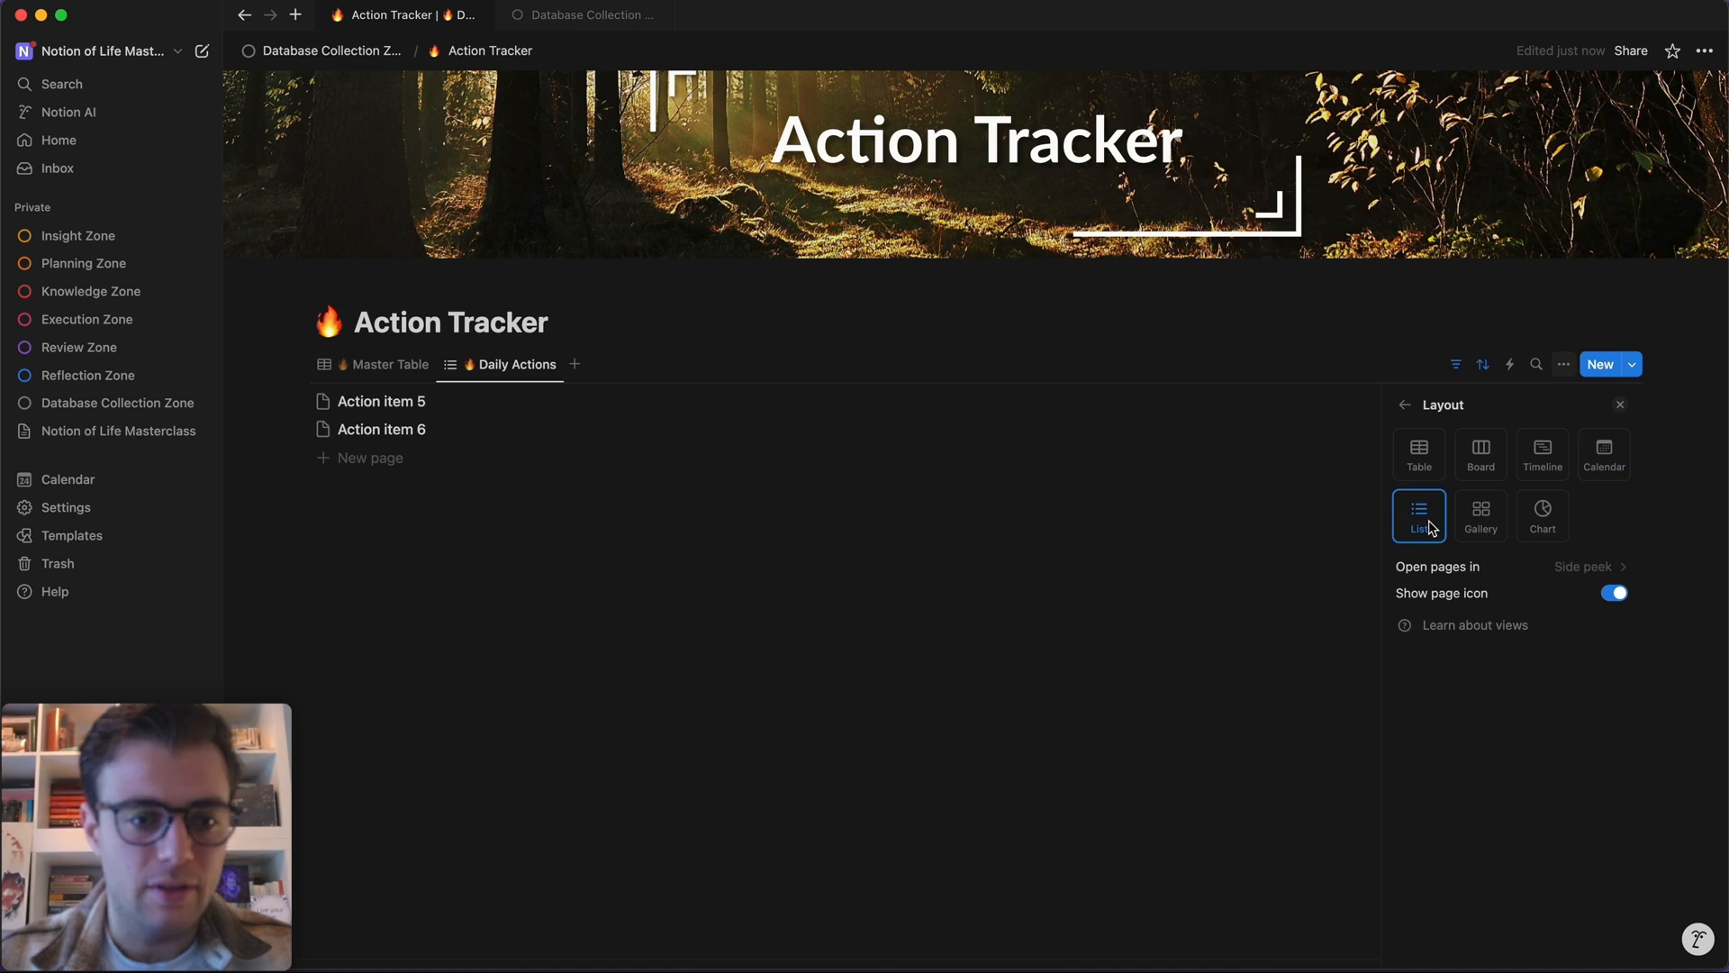
click(1473, 519)
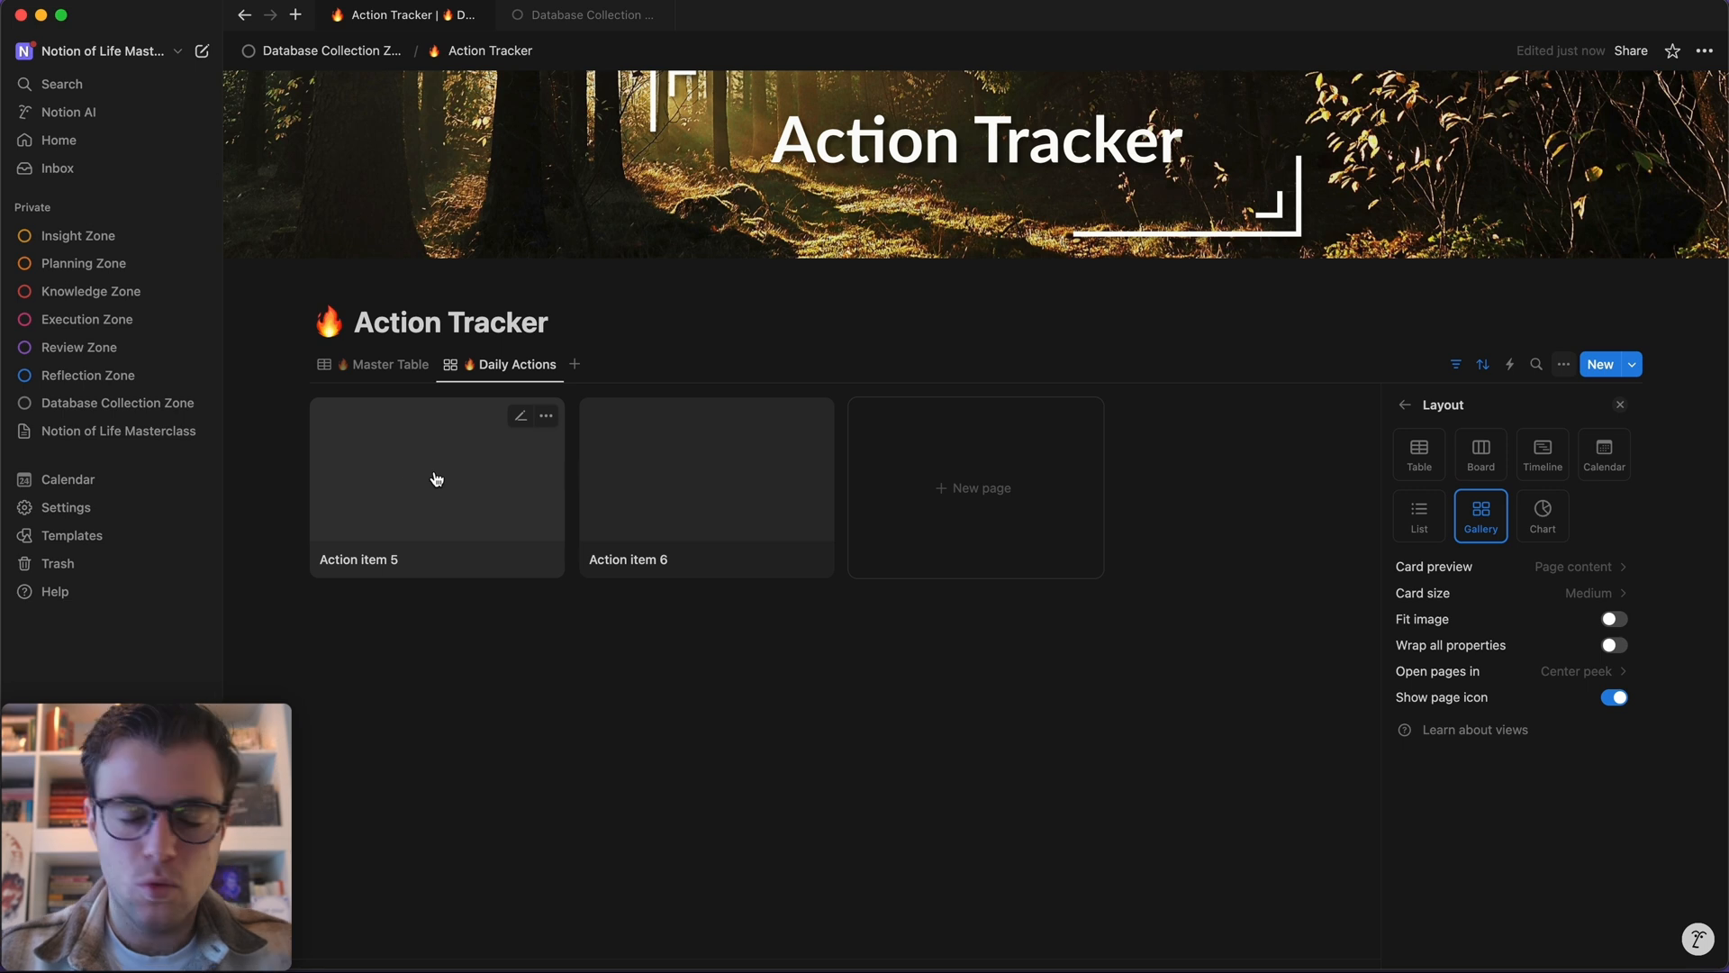
click(1434, 536)
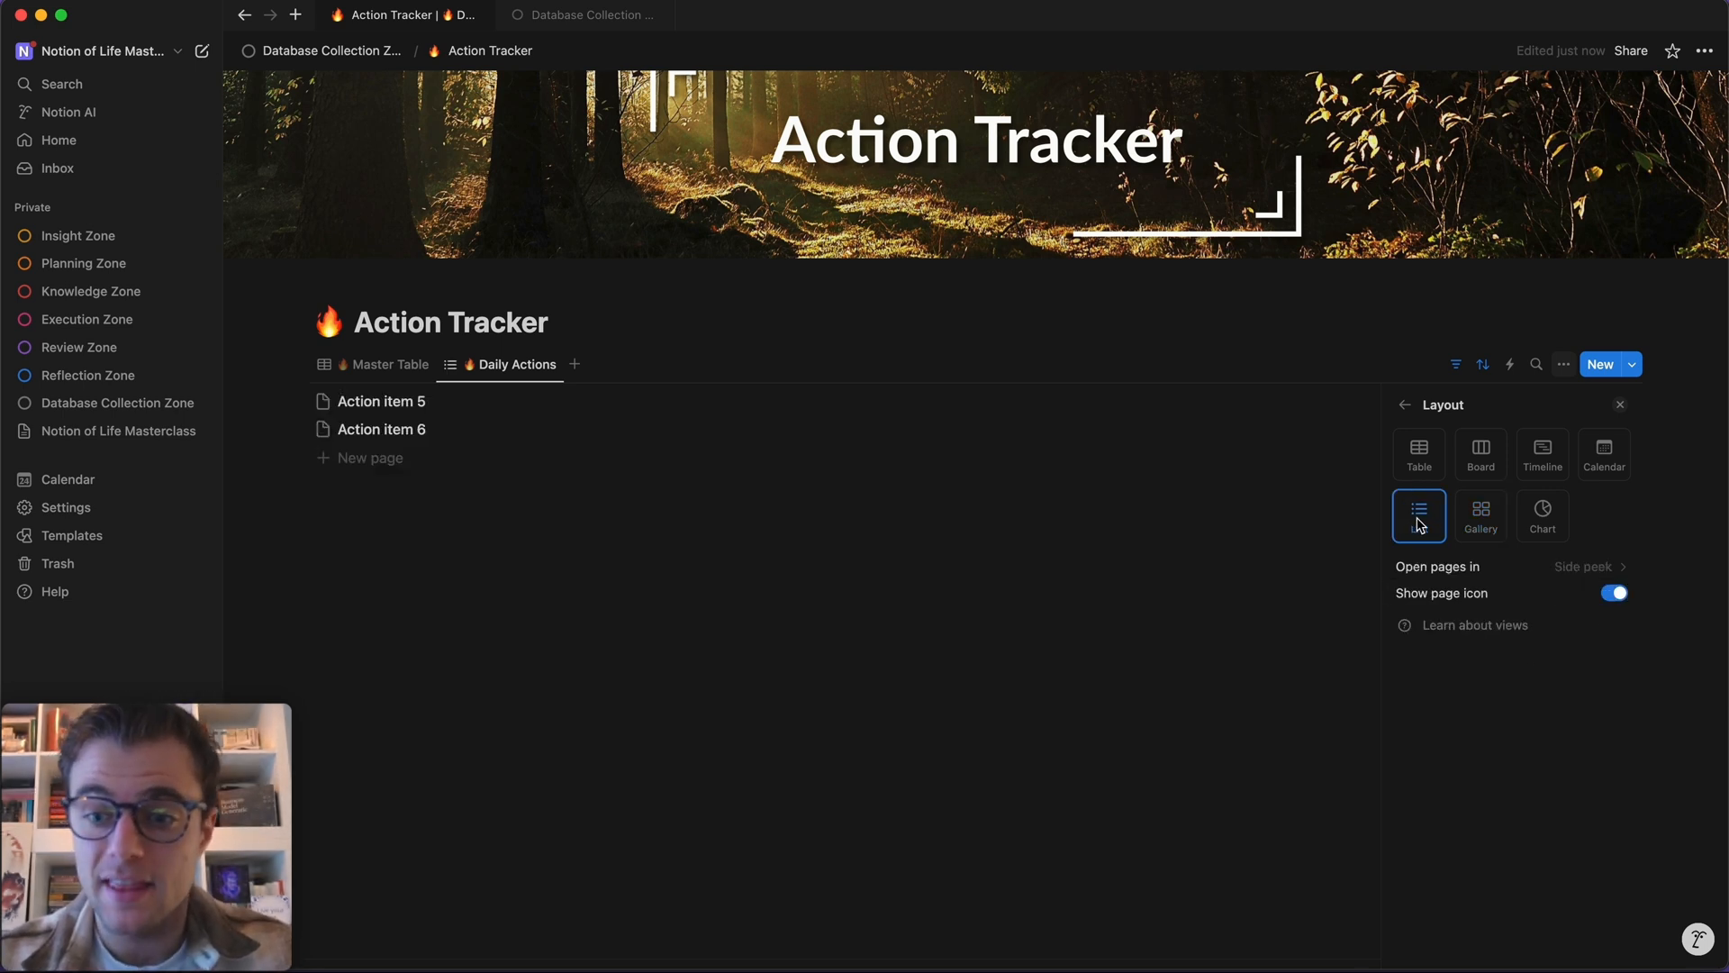
click(391, 703)
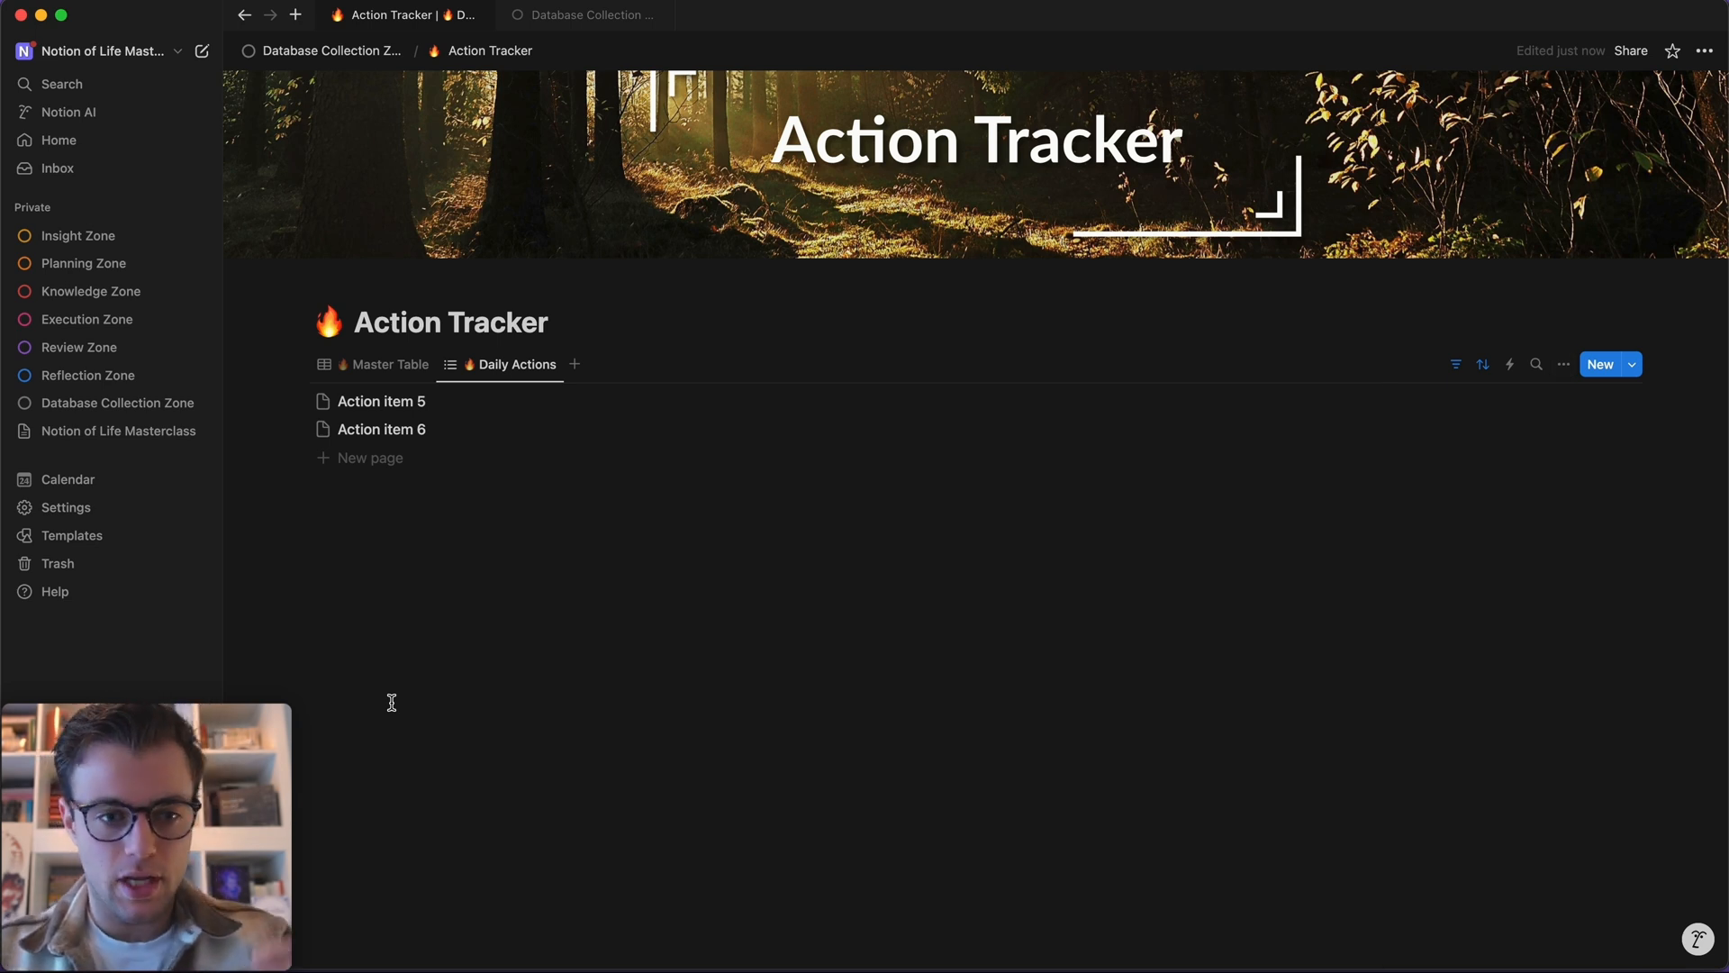
- Show the Done? property in the Daily Actions list and place it before Action Name
click(1564, 364)
click(1480, 506)
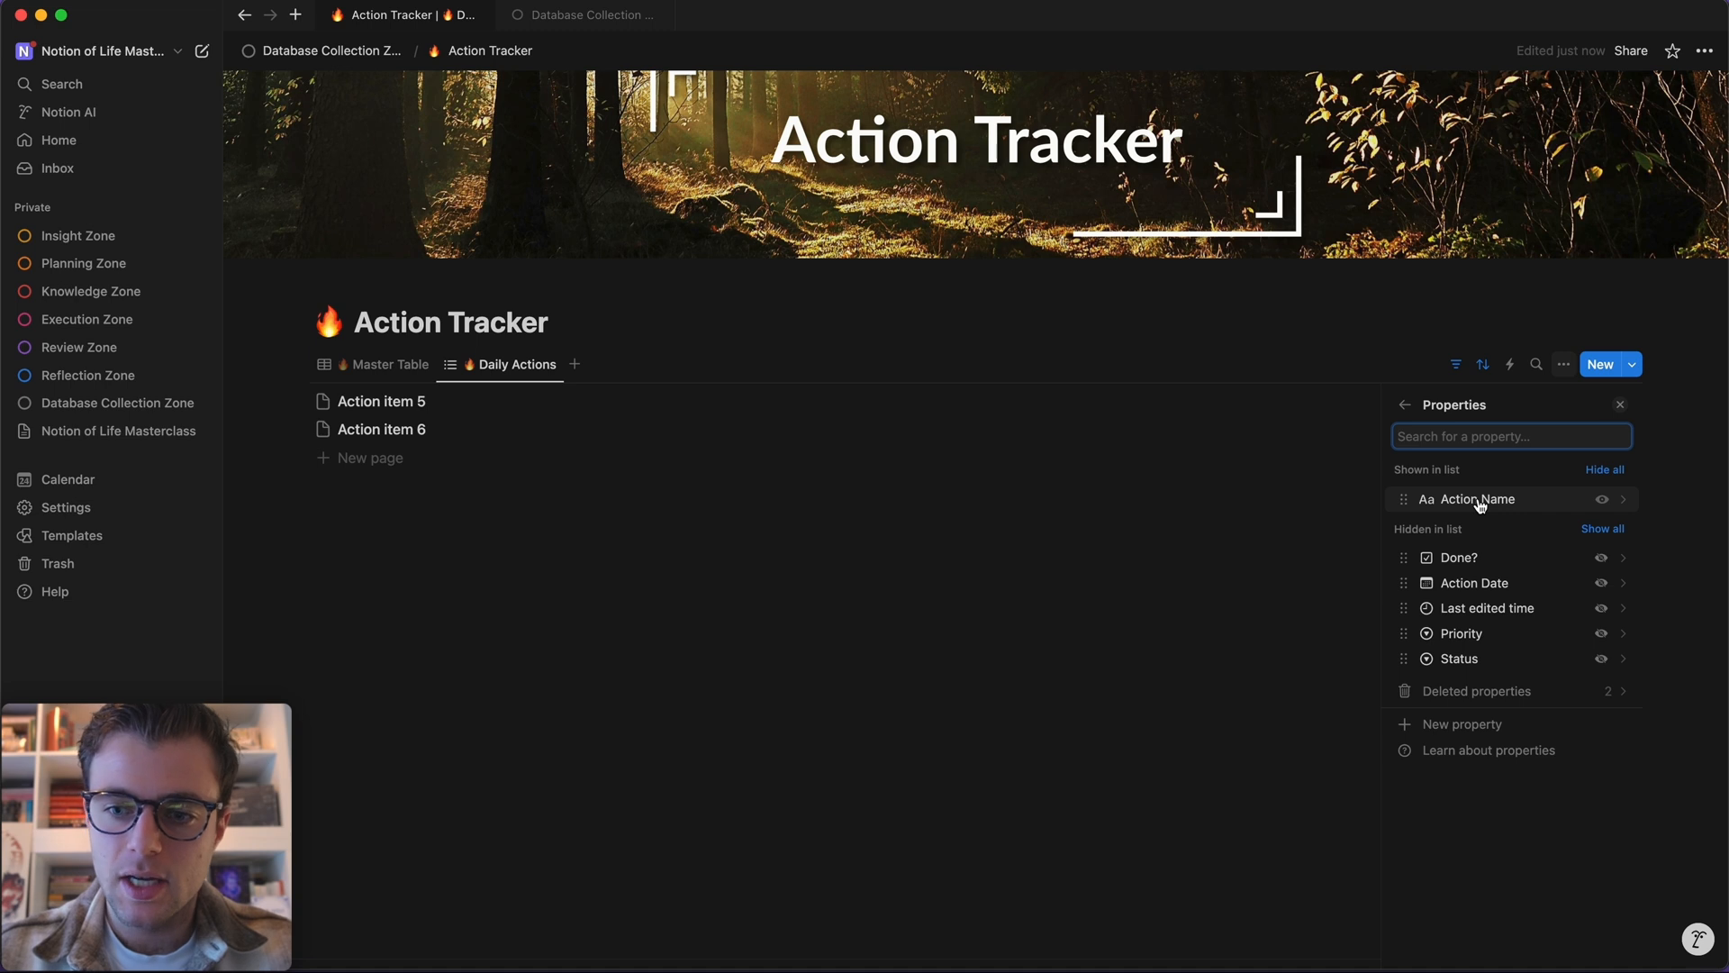
click(1600, 558)
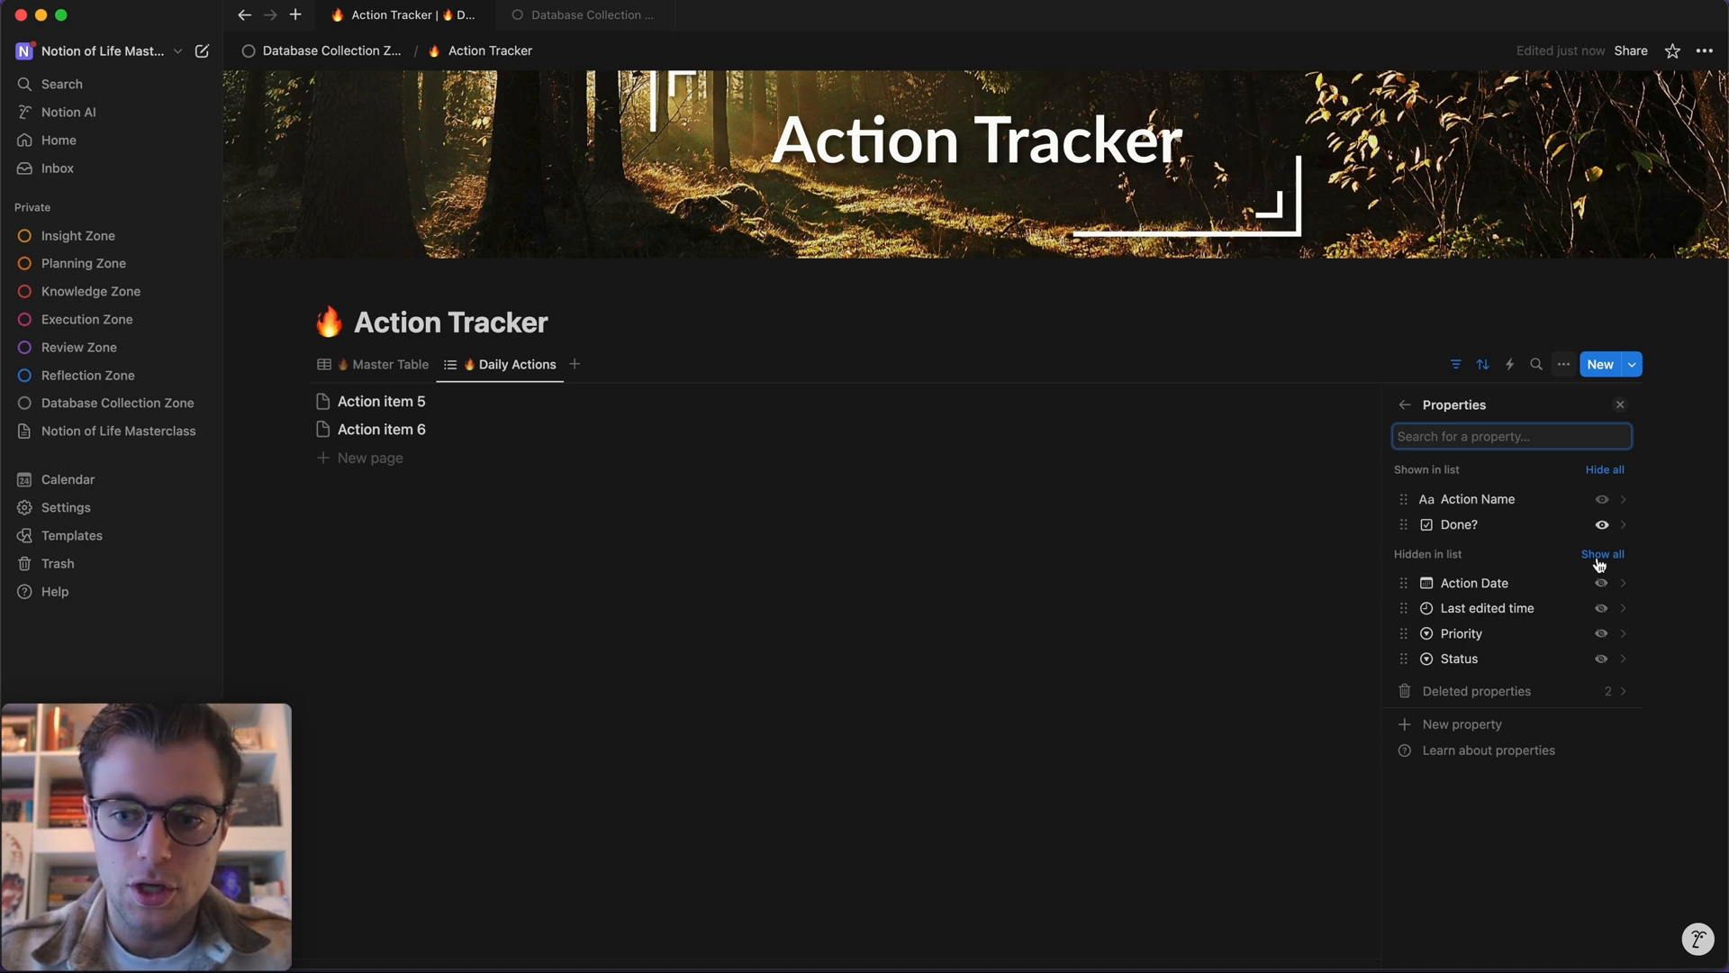
click(1105, 696)
click(1563, 363)
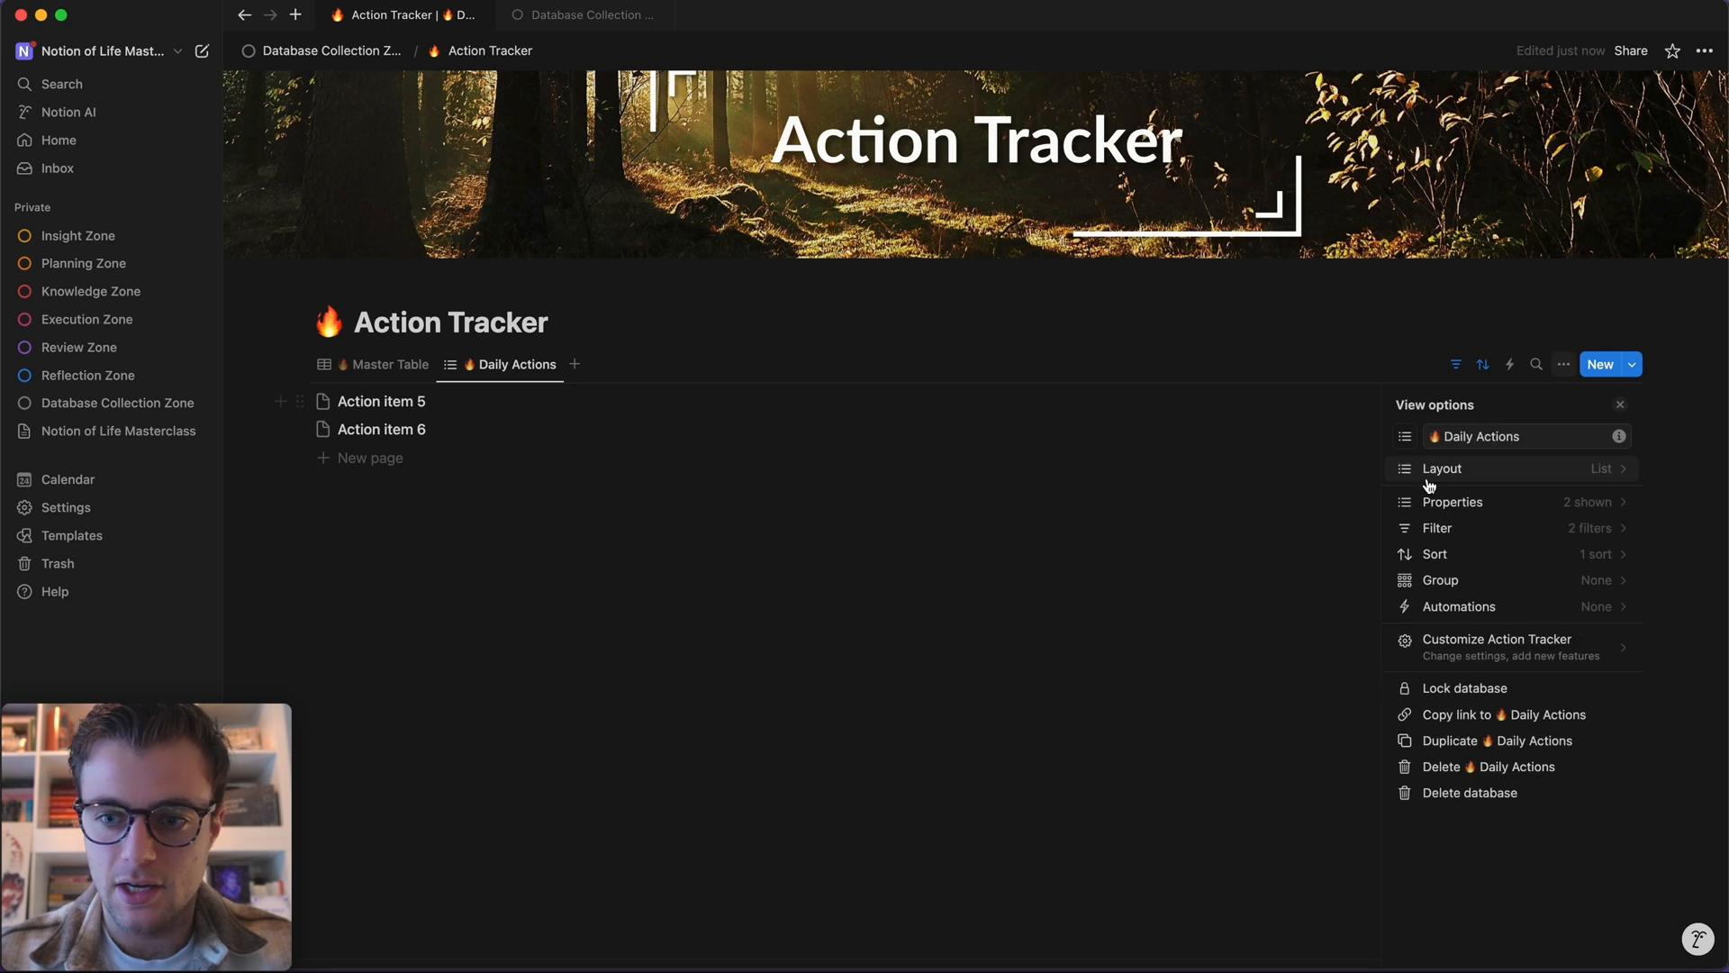
click(1500, 505)
drag(1402, 525, 1402, 497)
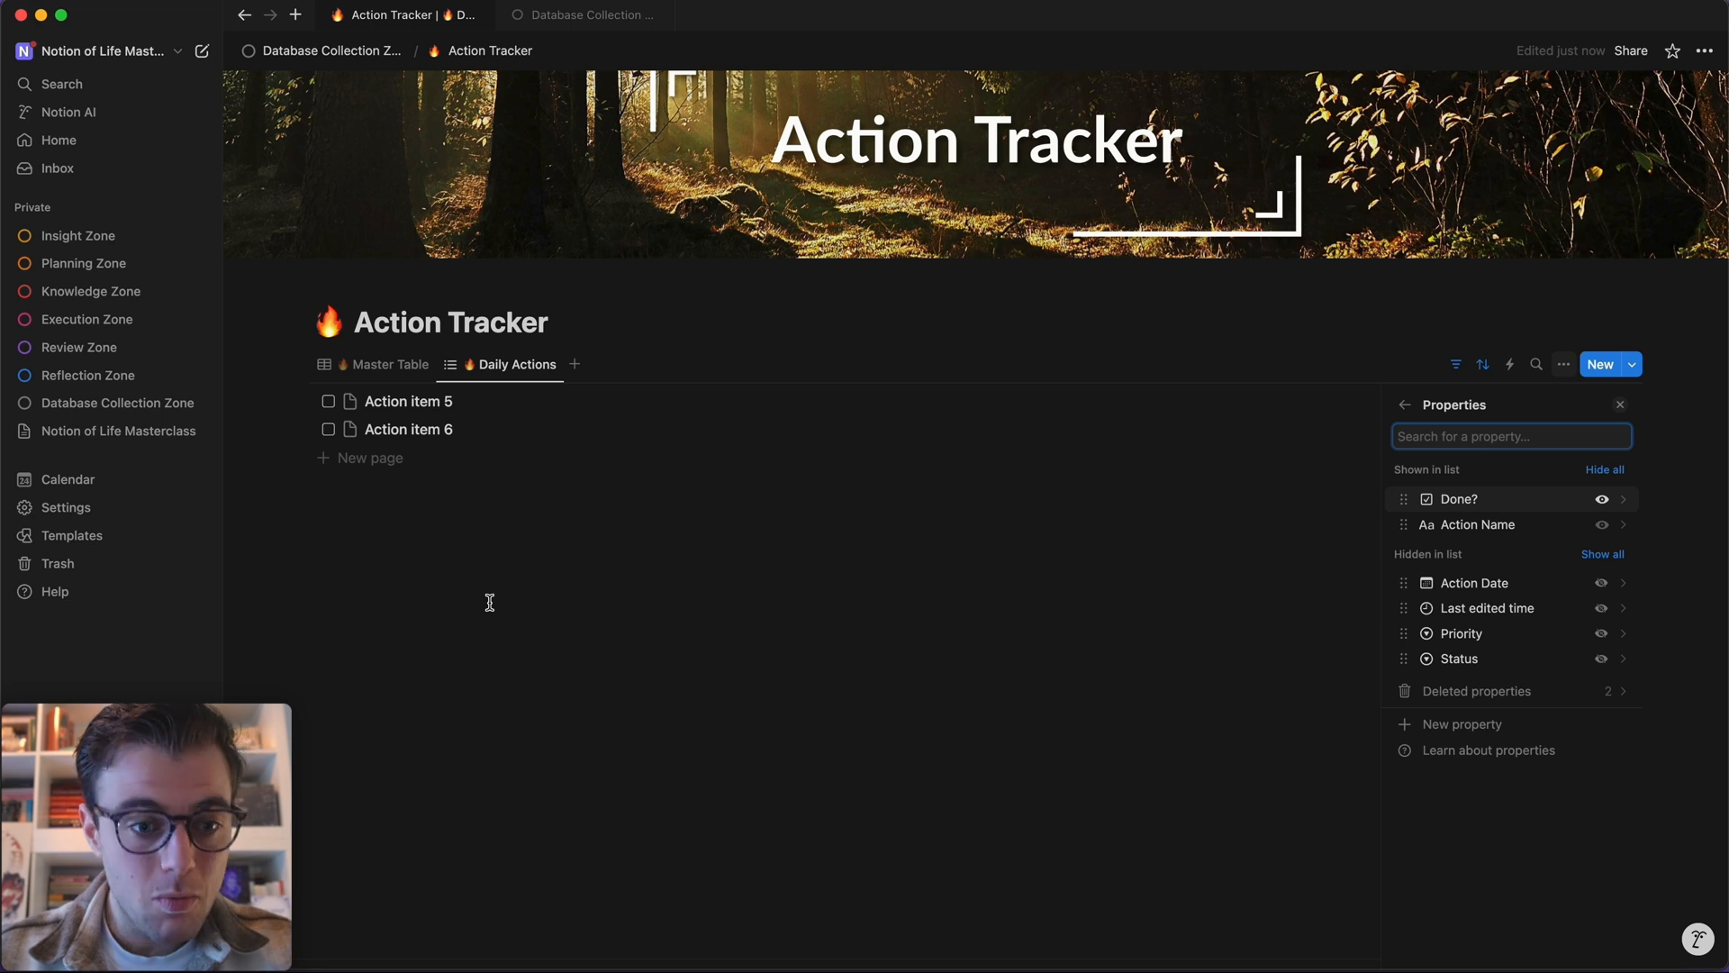
- Switch to the Master Table view and narrow its Priority column
click(383, 366)
click(1066, 802)
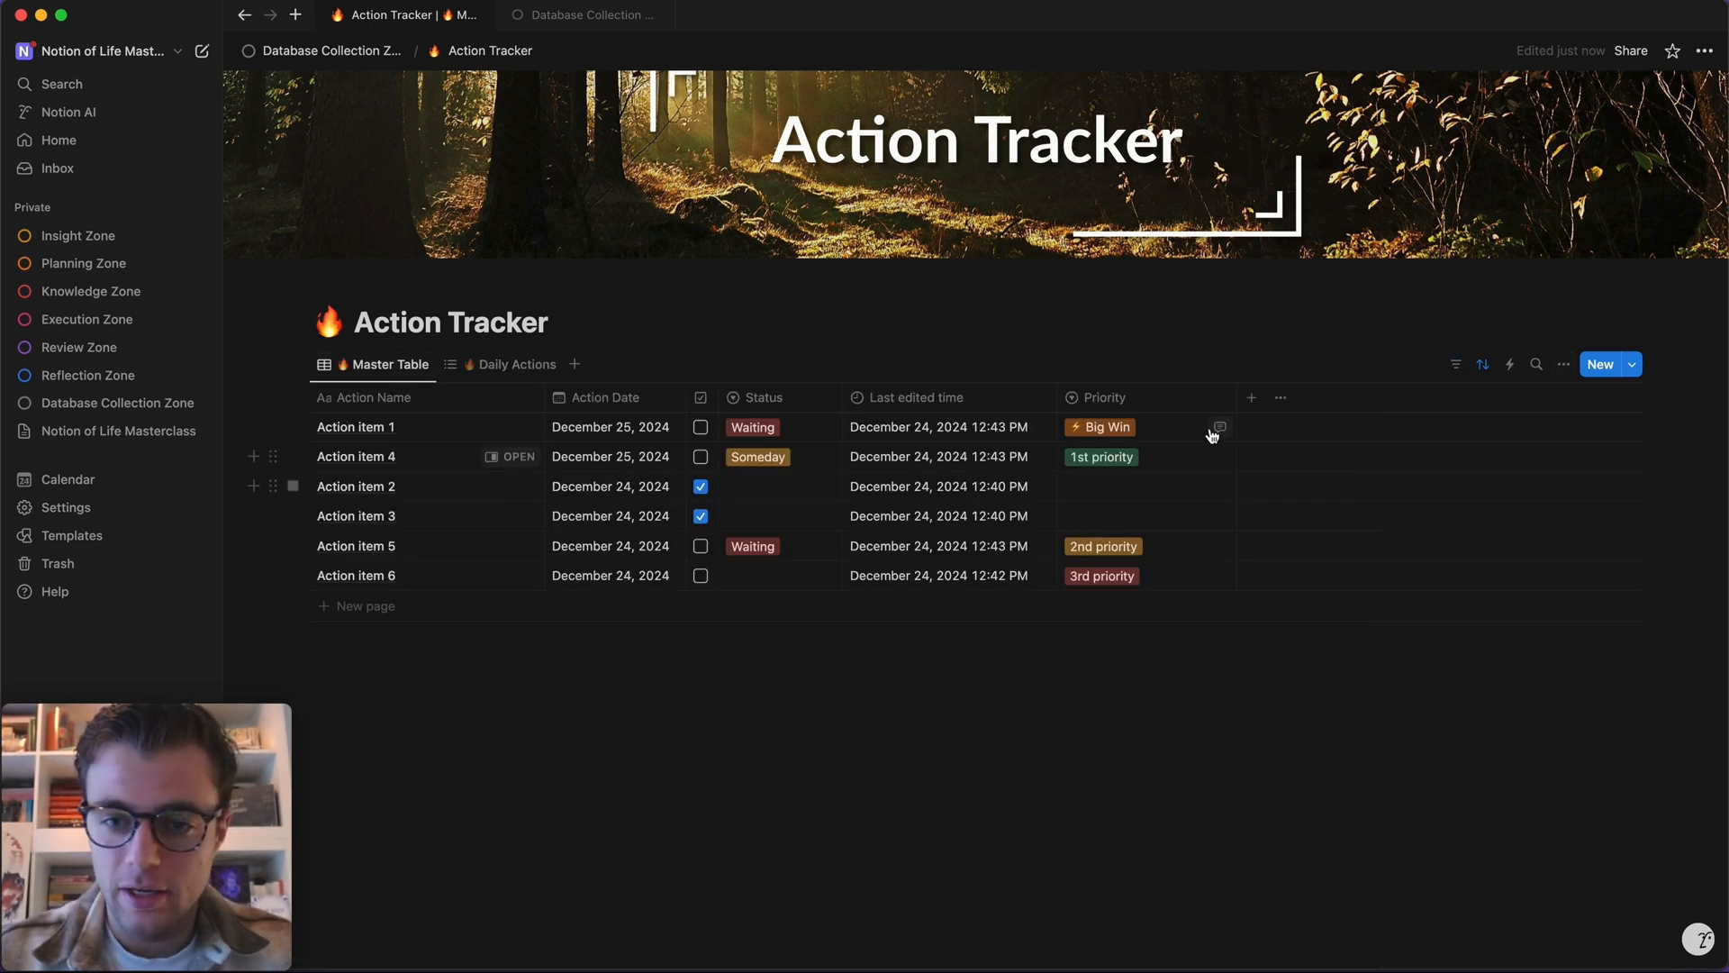
drag(1235, 399, 1188, 410)
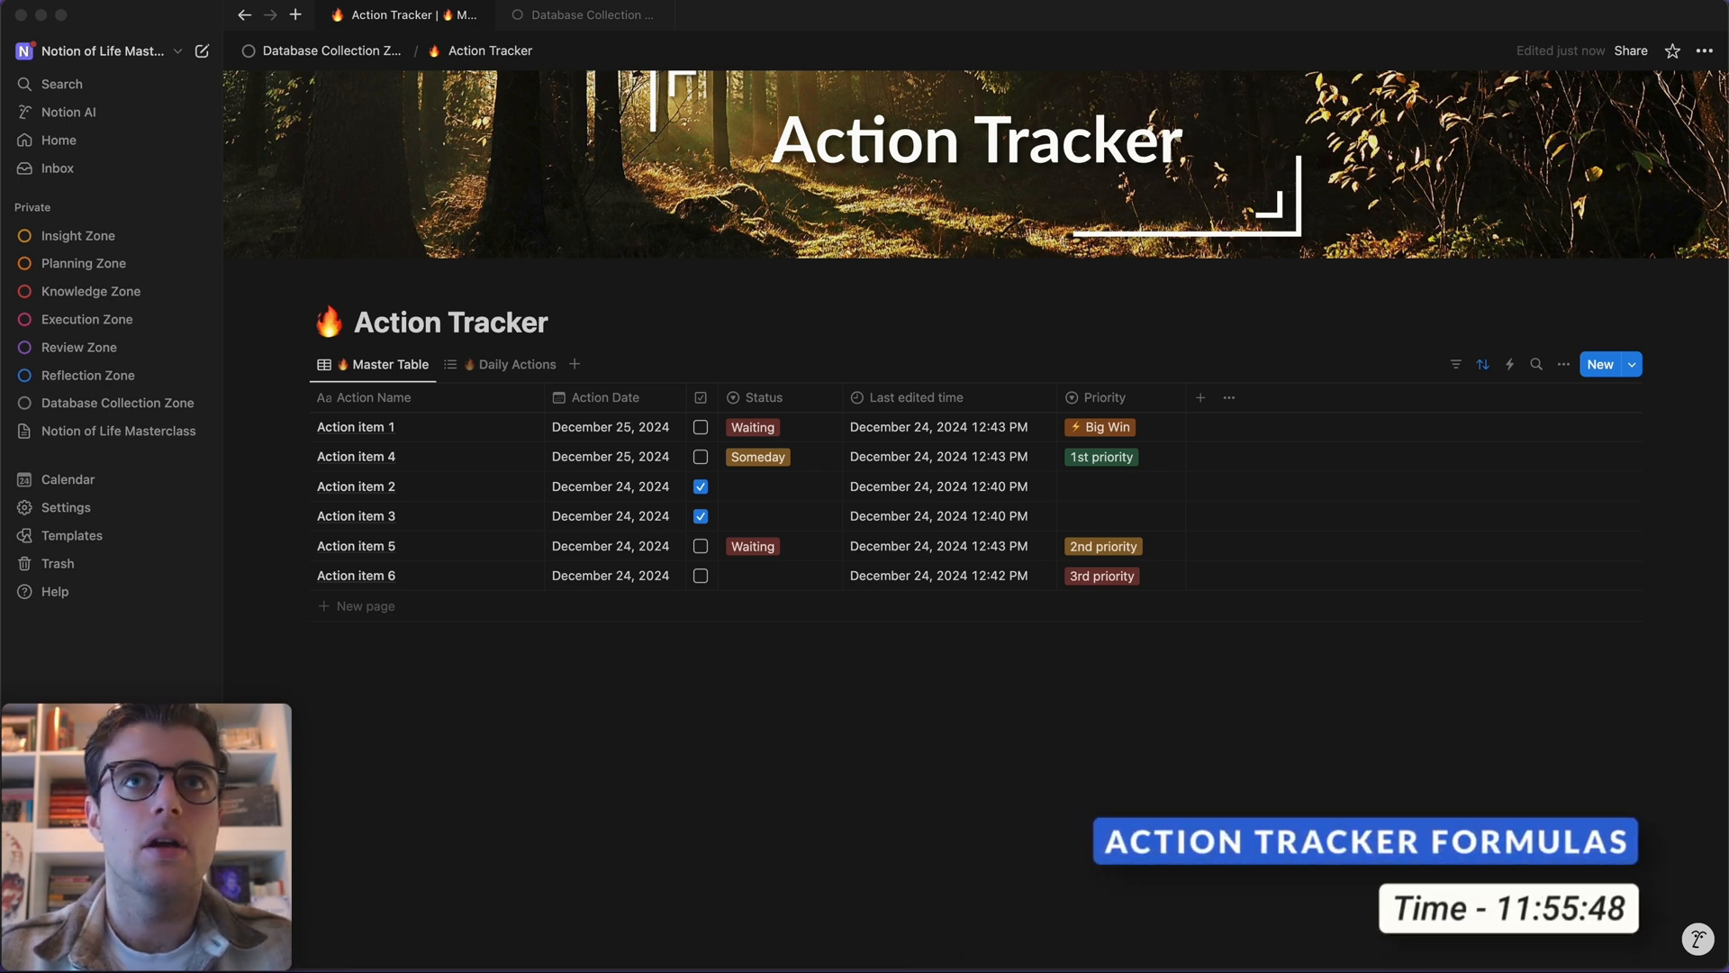
- Add a Formula property named Time Planned to the Master Table
click(1198, 397)
text(fo)
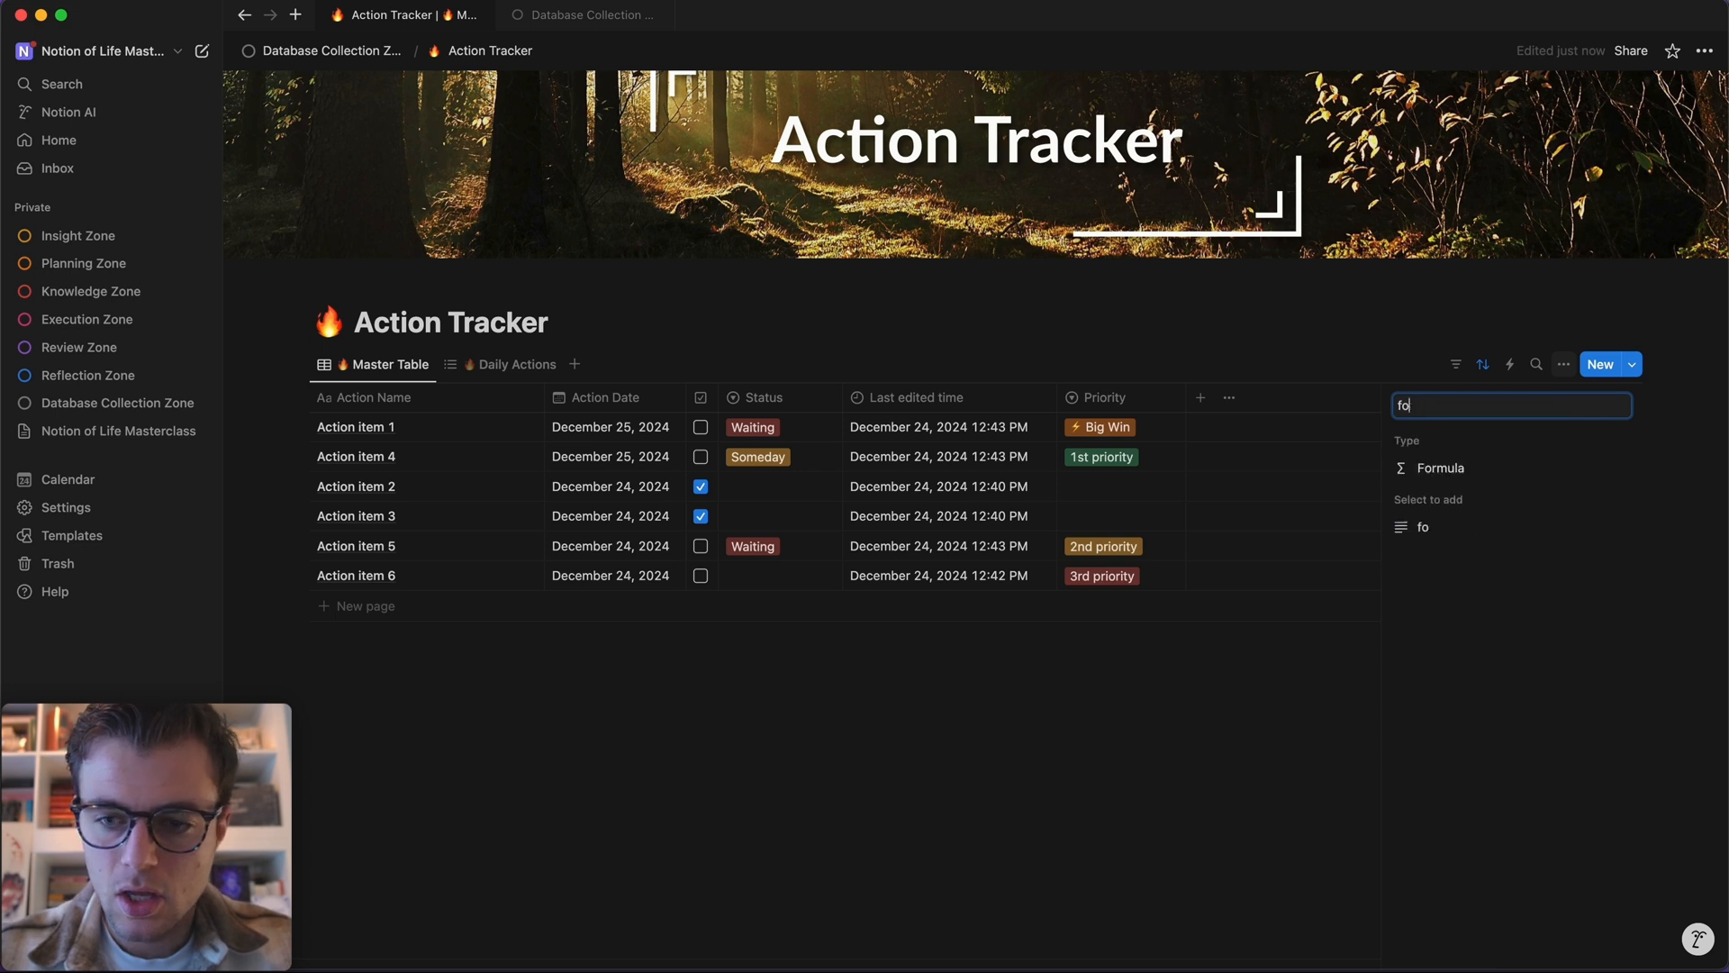
text(rm)
click(1495, 470)
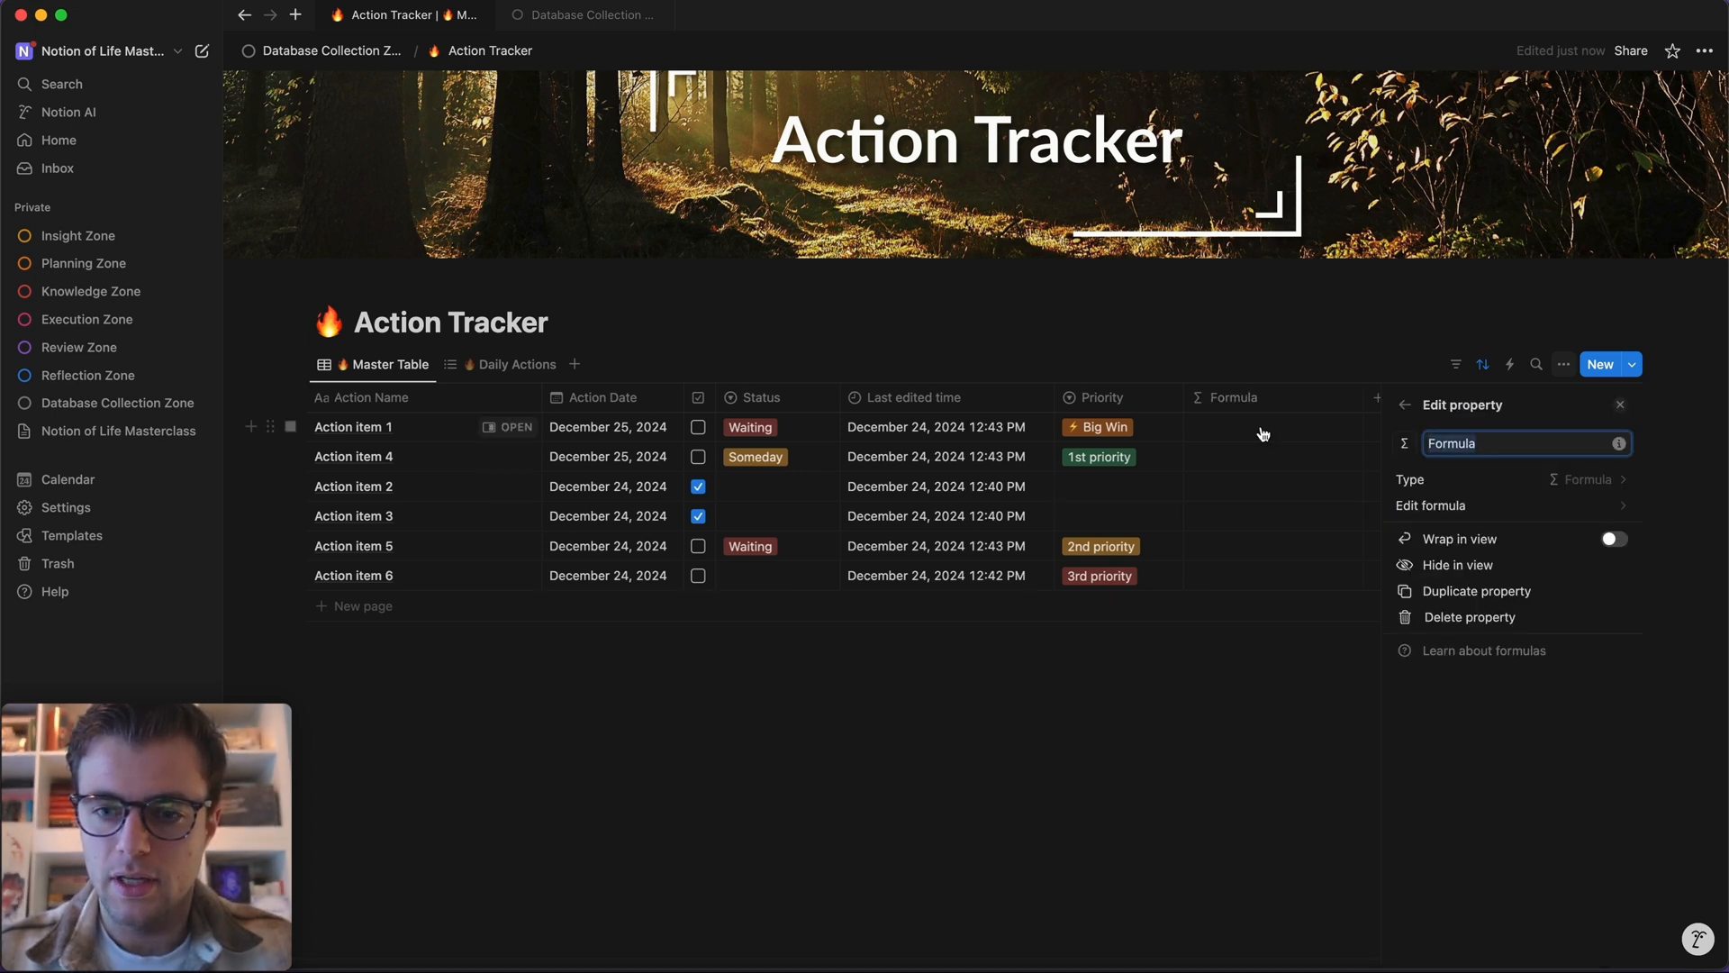
text(Time Planned)
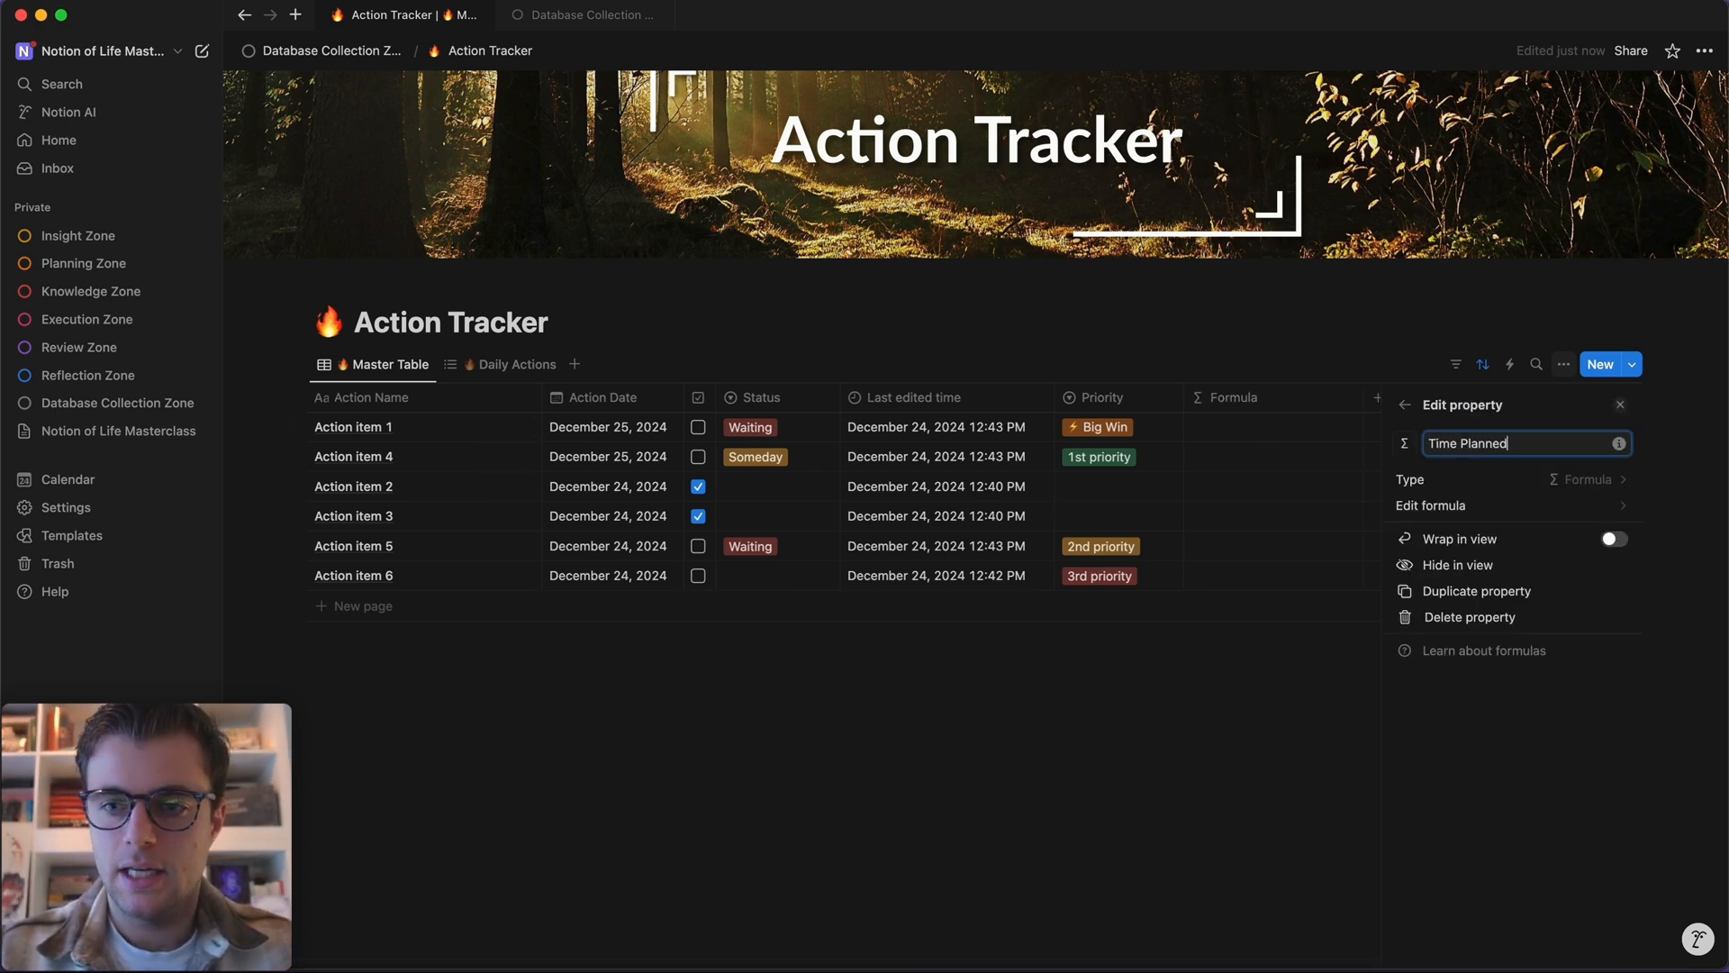
- Give Time Planned a formula formatting Action Date's start and end as HH:mm with an arrow, 🔥 and bold yellow if current, otherwise bold gray
click(1238, 434)
text(lets(   startTime, Action Date.dateStart(),   endTime, Action Date.dateEnd(),   formattedTime, startTime.formatDate("HH:mm") + " - " + endTime.formatDate("HH:mm") + " →",   isCurrent, now() >= startTime && now() <= endTime,   if(     isCurrent,     "🔥 " + formattedTime.style("b", "yellow"),     formattedTime.style("b", "gray")   ) ))
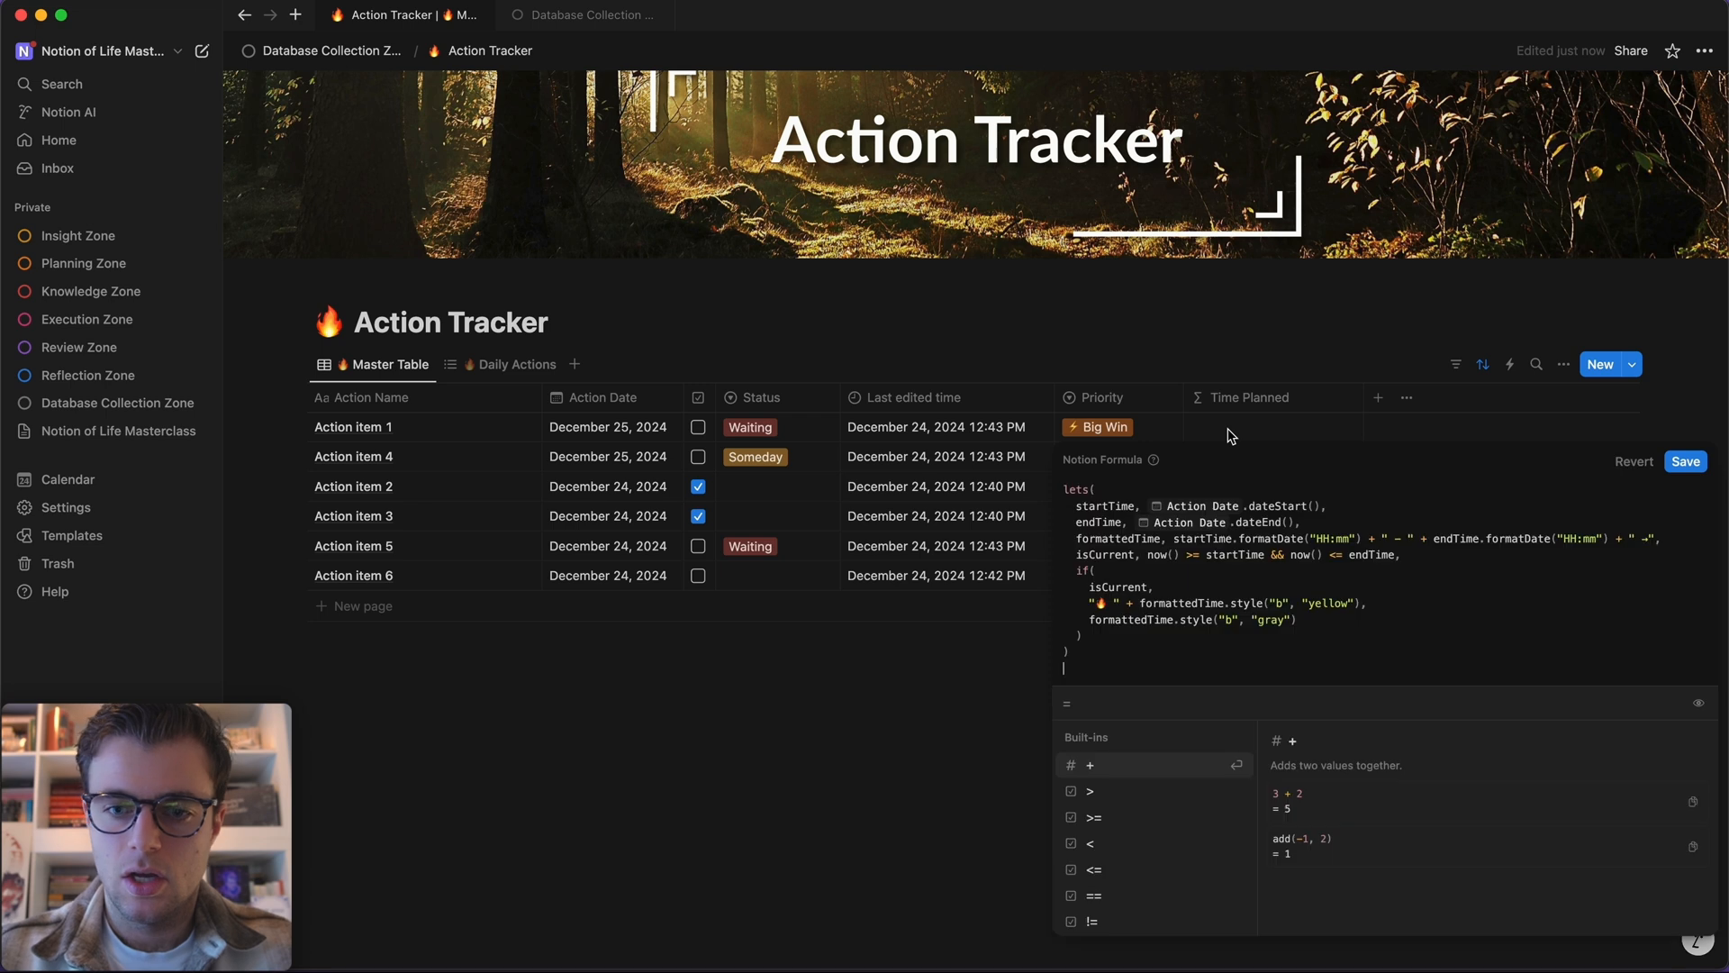
click(1684, 462)
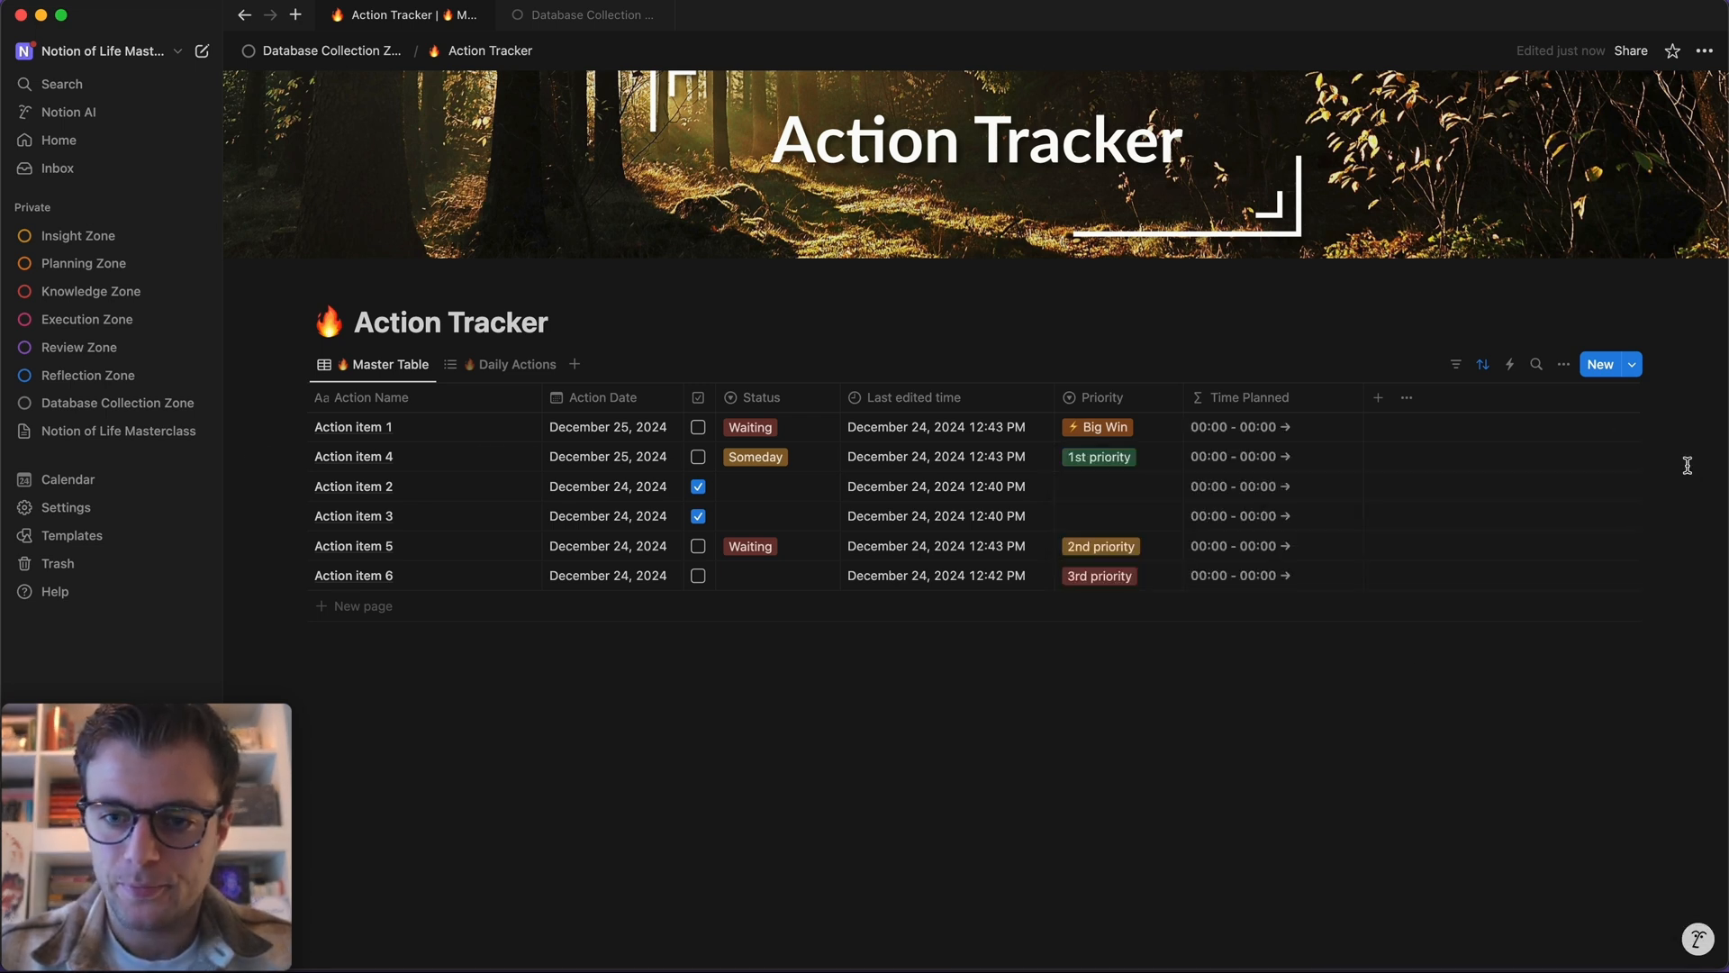
- Move the Time Planned column in front of Action Name and widen the Action Date column
click(1281, 402)
click(745, 815)
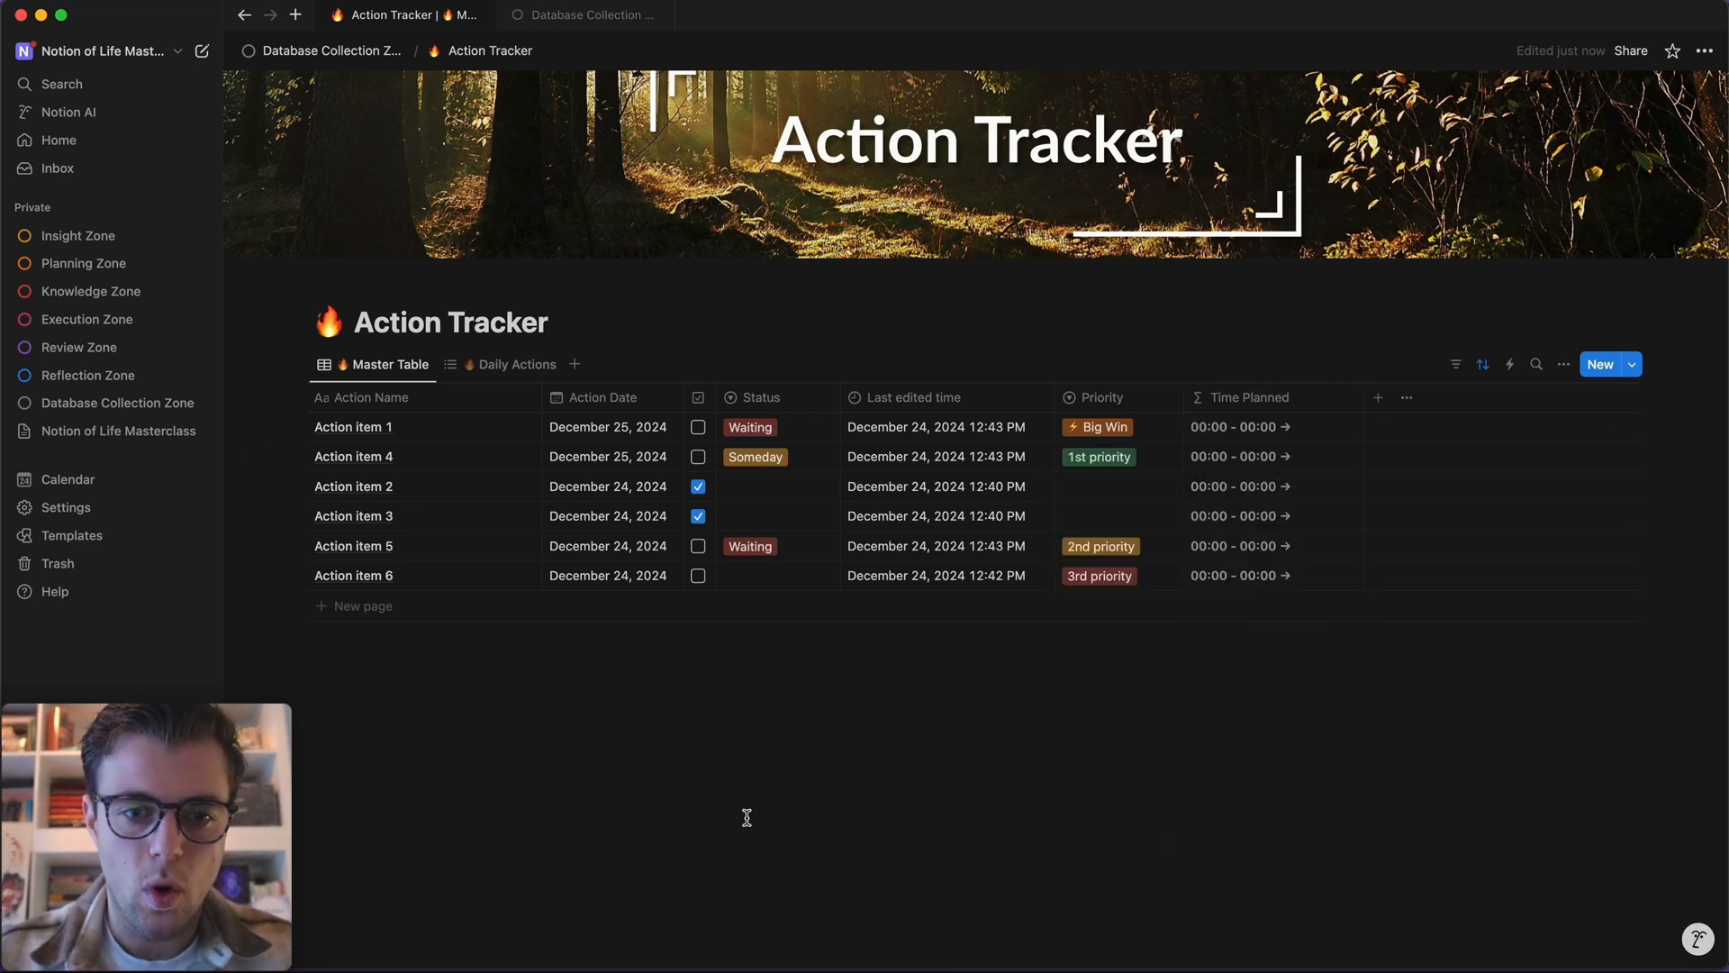
drag(1241, 403, 548, 398)
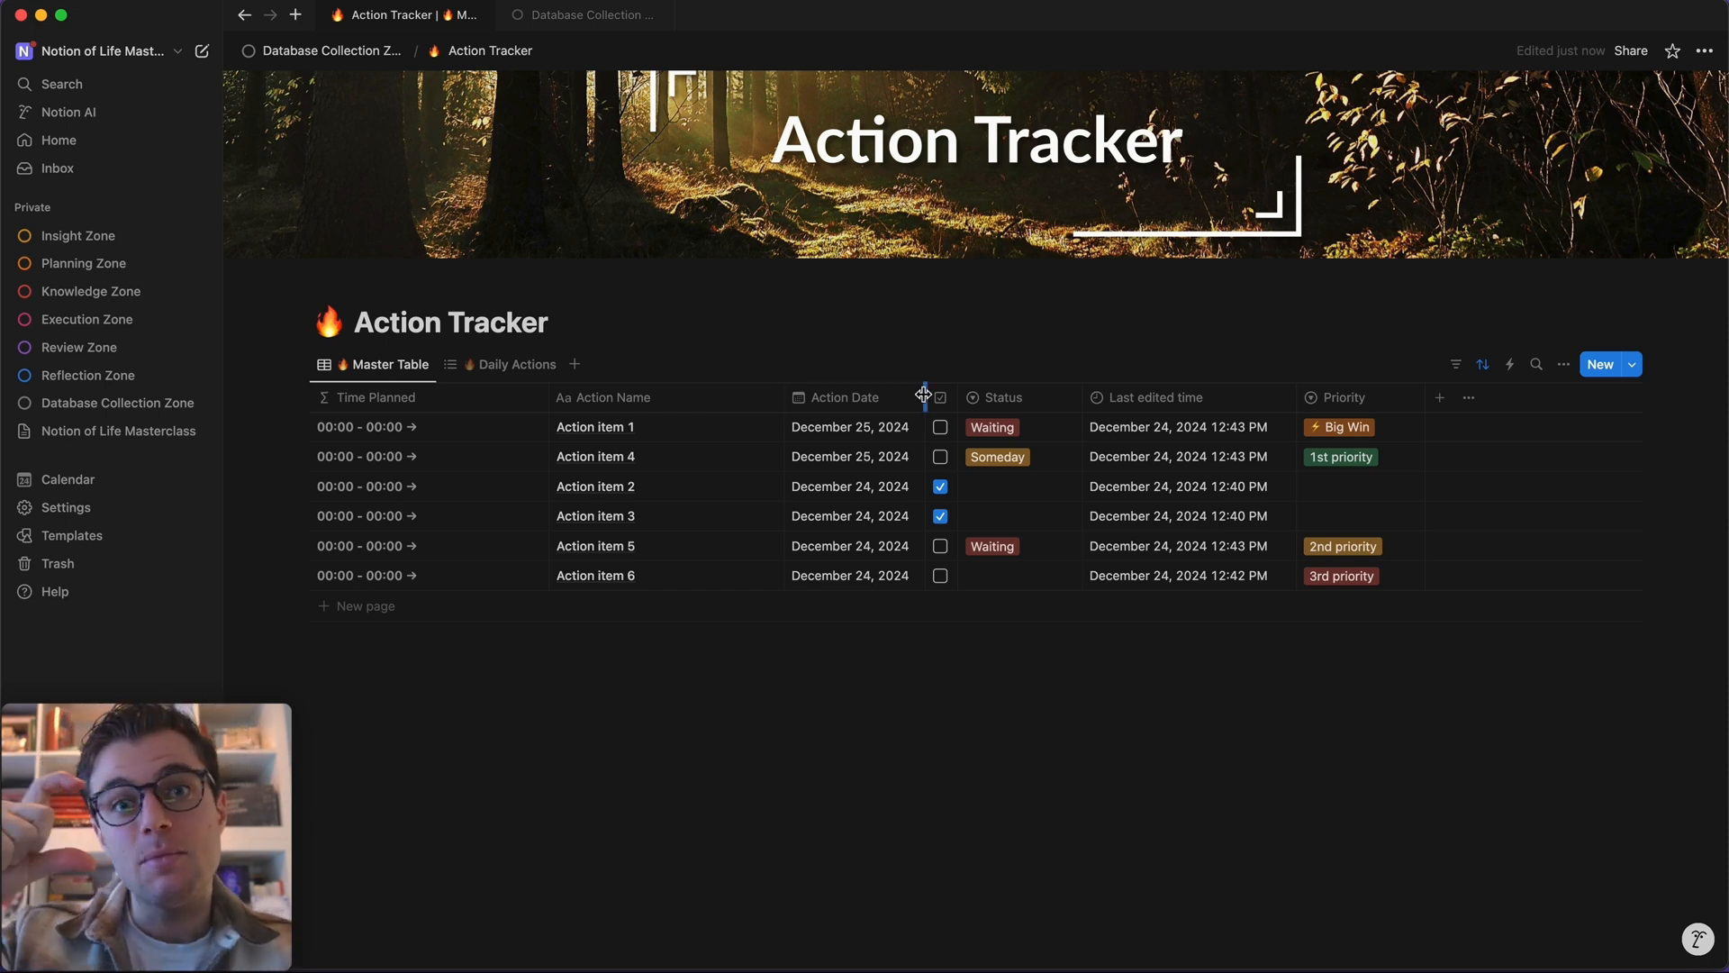
drag(923, 394, 1108, 394)
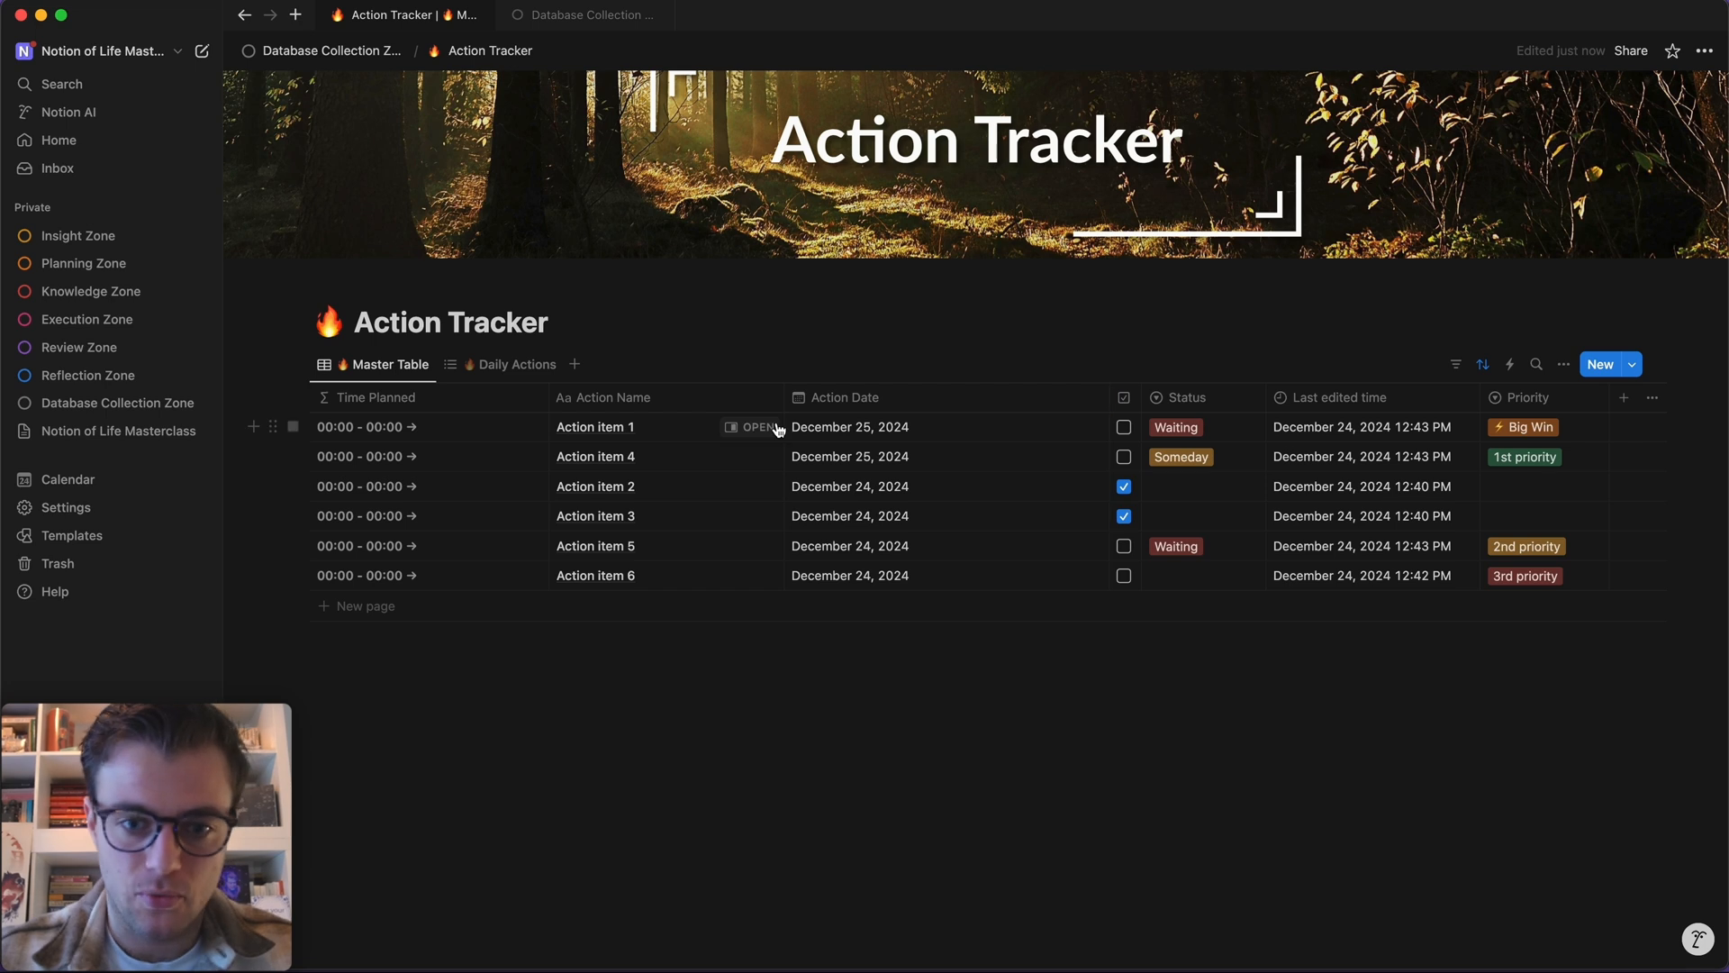
- Set Action item 1's date to December 24, 2024, include time and an end date, and start it at 10:00 AM
click(863, 435)
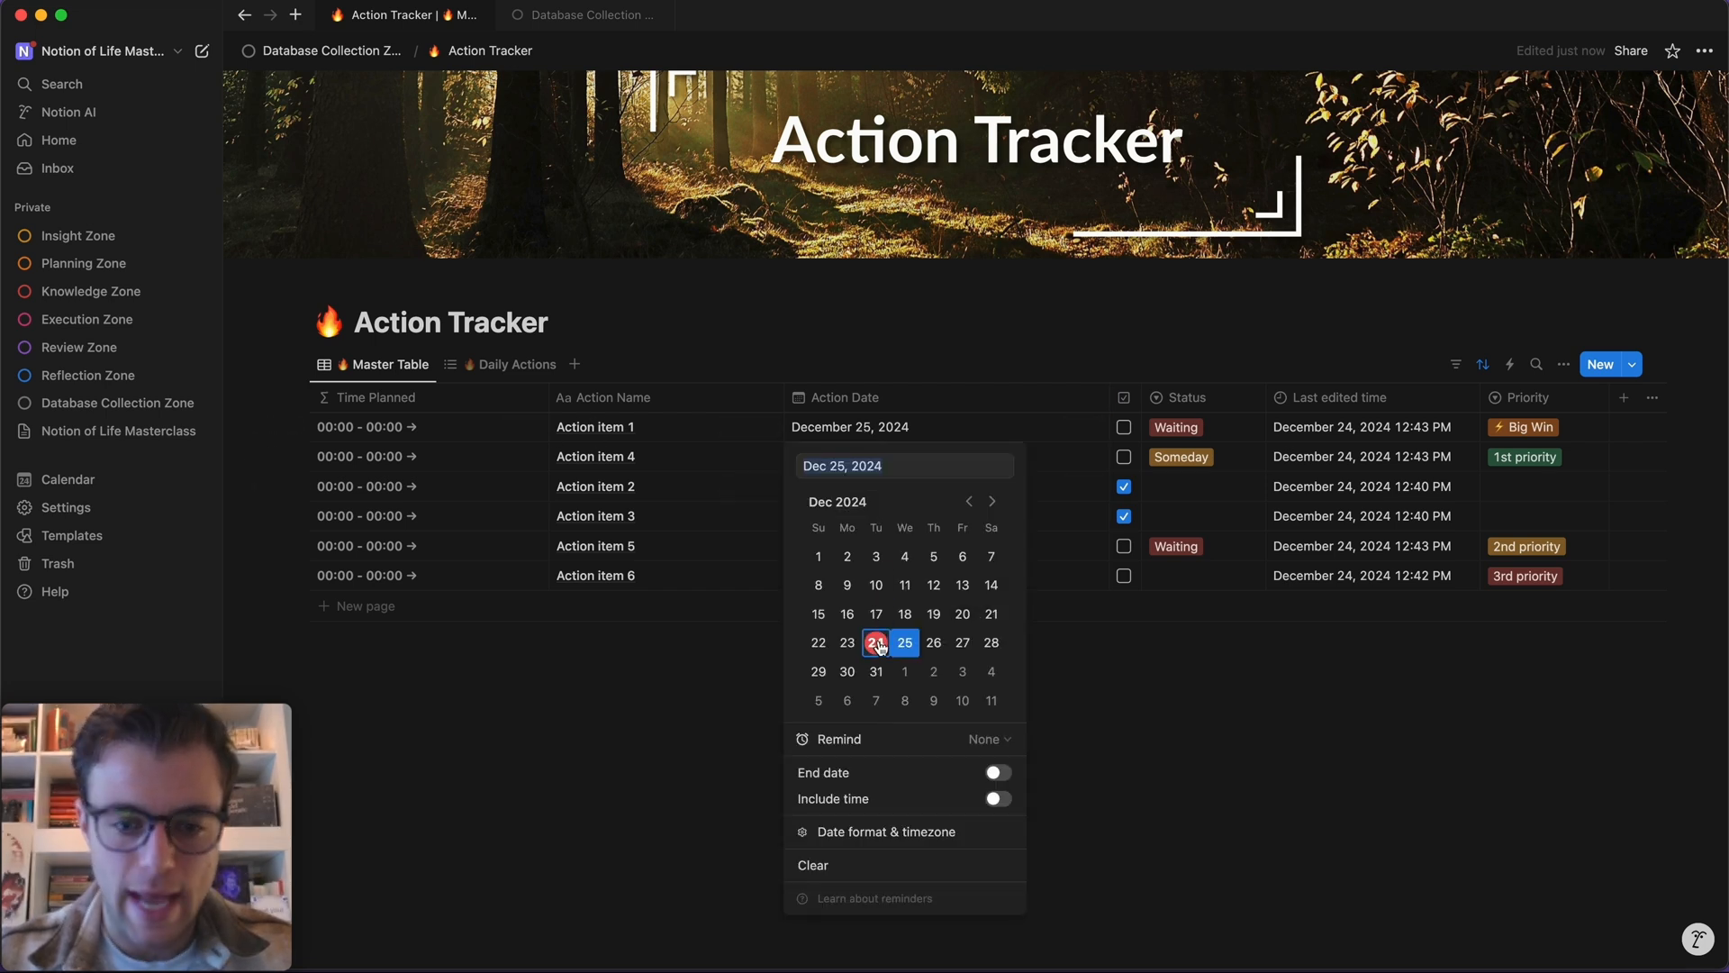
click(875, 642)
click(998, 799)
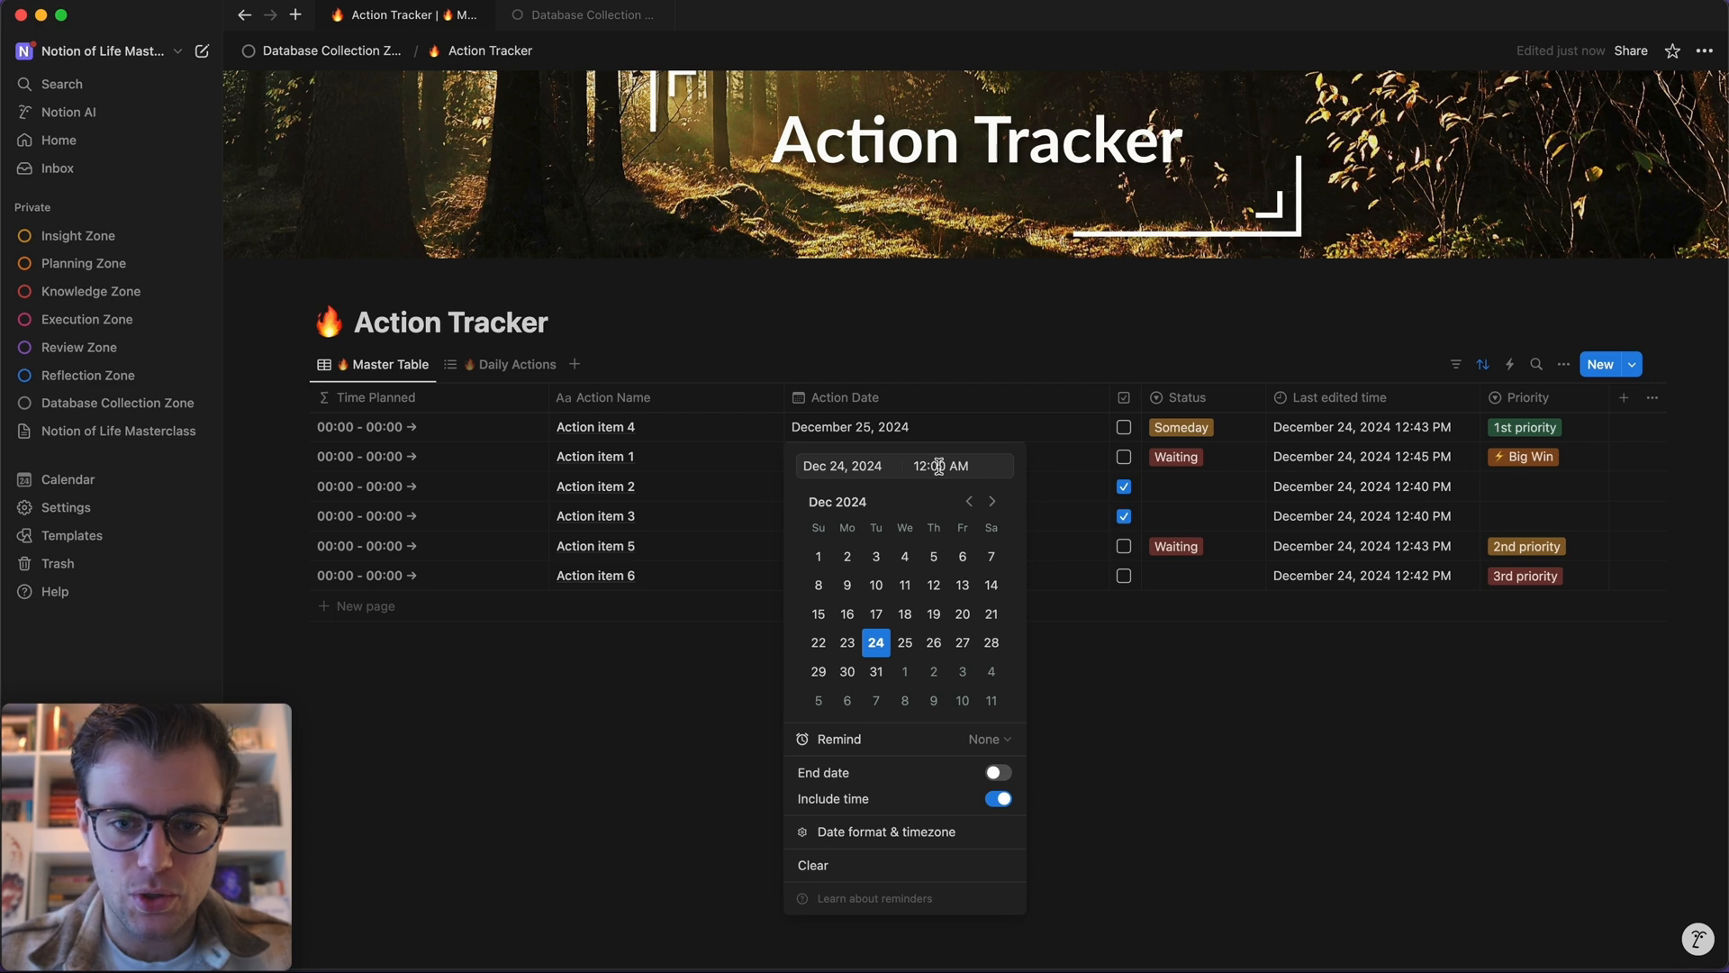
click(998, 772)
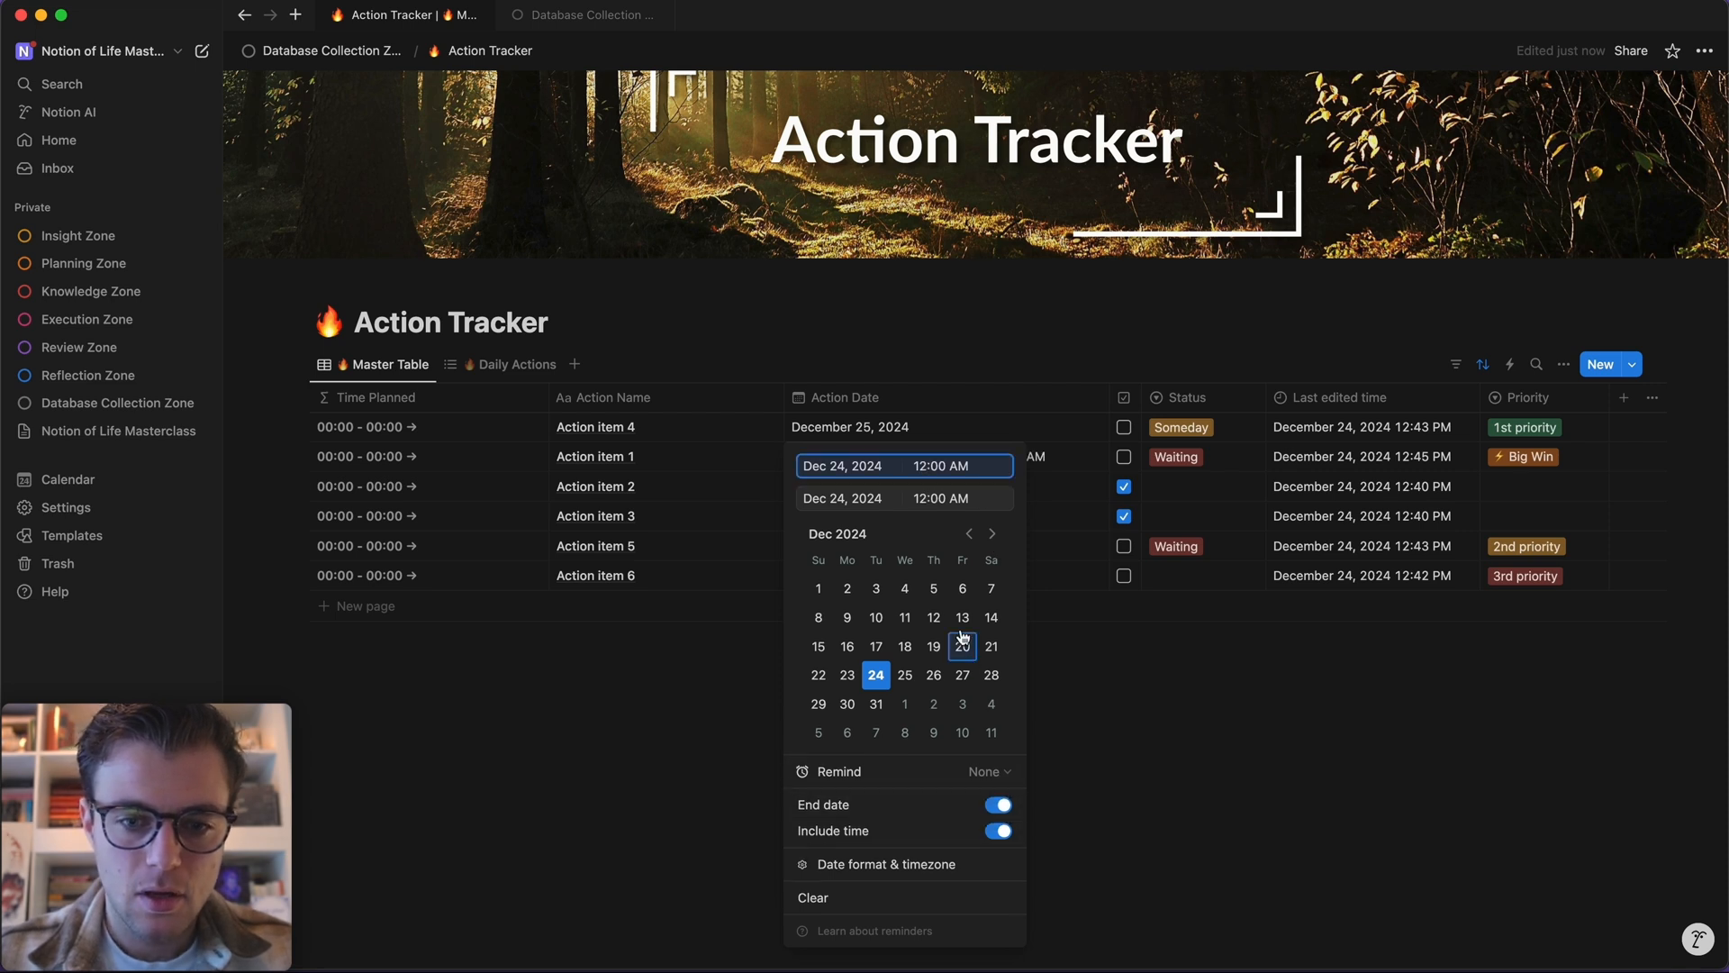
key(BackSpace)
text(0)
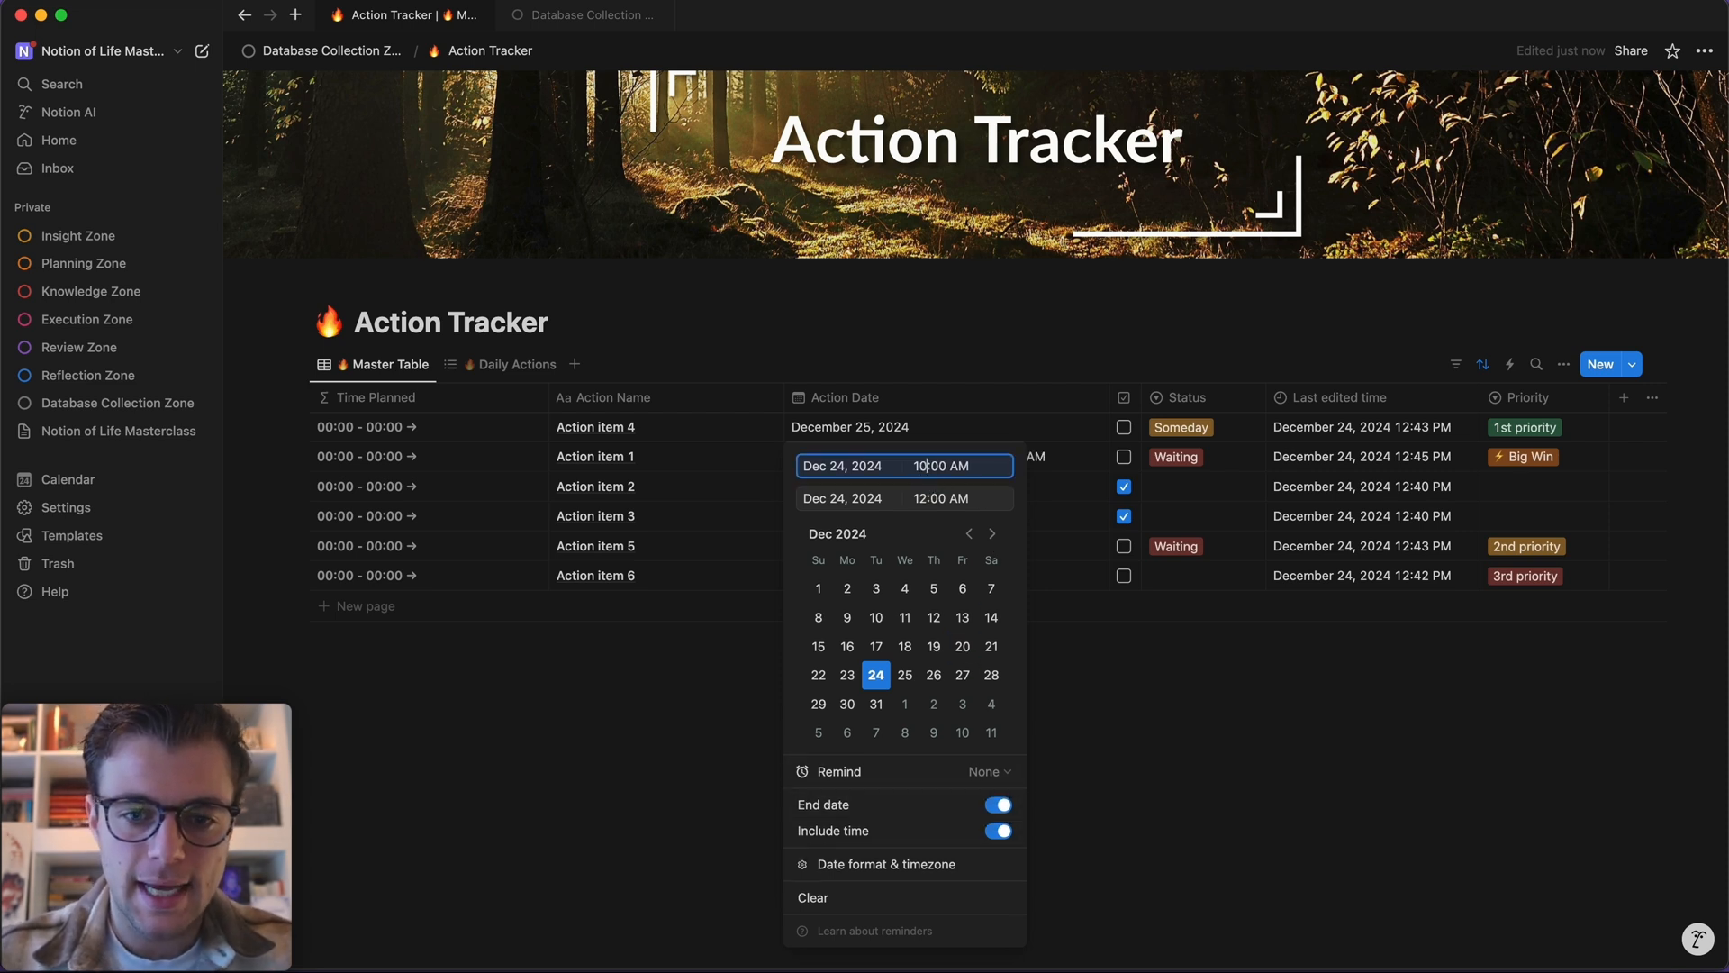
- Try to set the end time of Action item 1's date to 11:30 AM
click(925, 498)
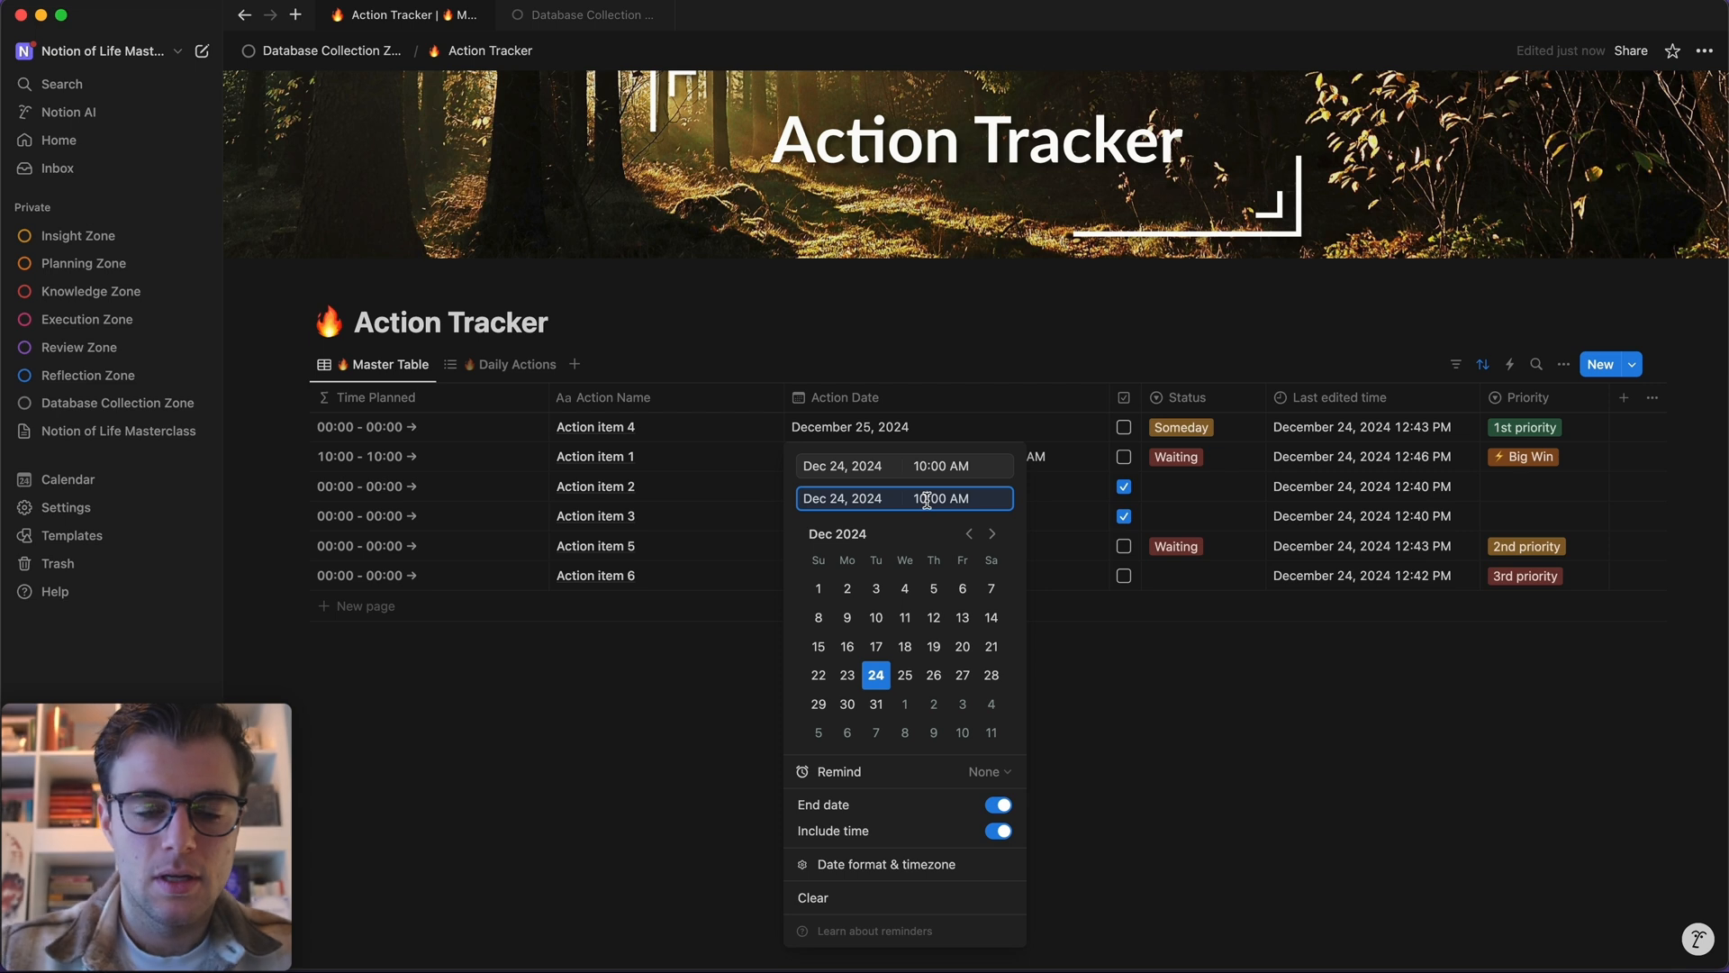
key(BackSpace)
text(1)
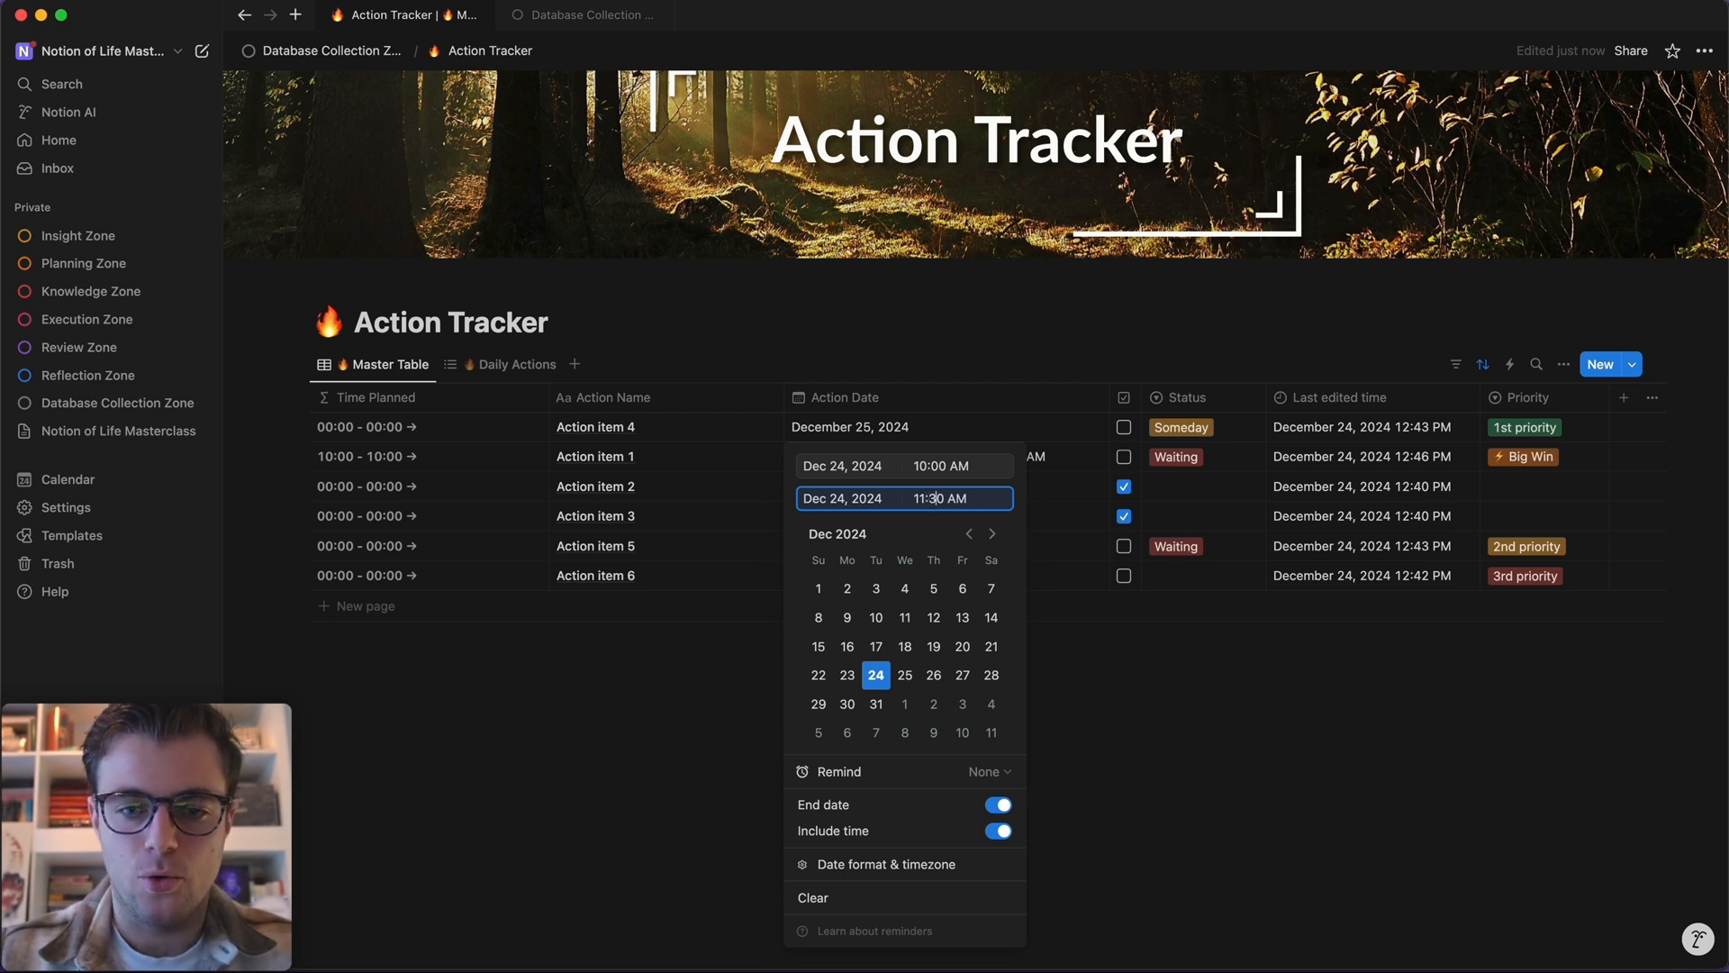
click(973, 344)
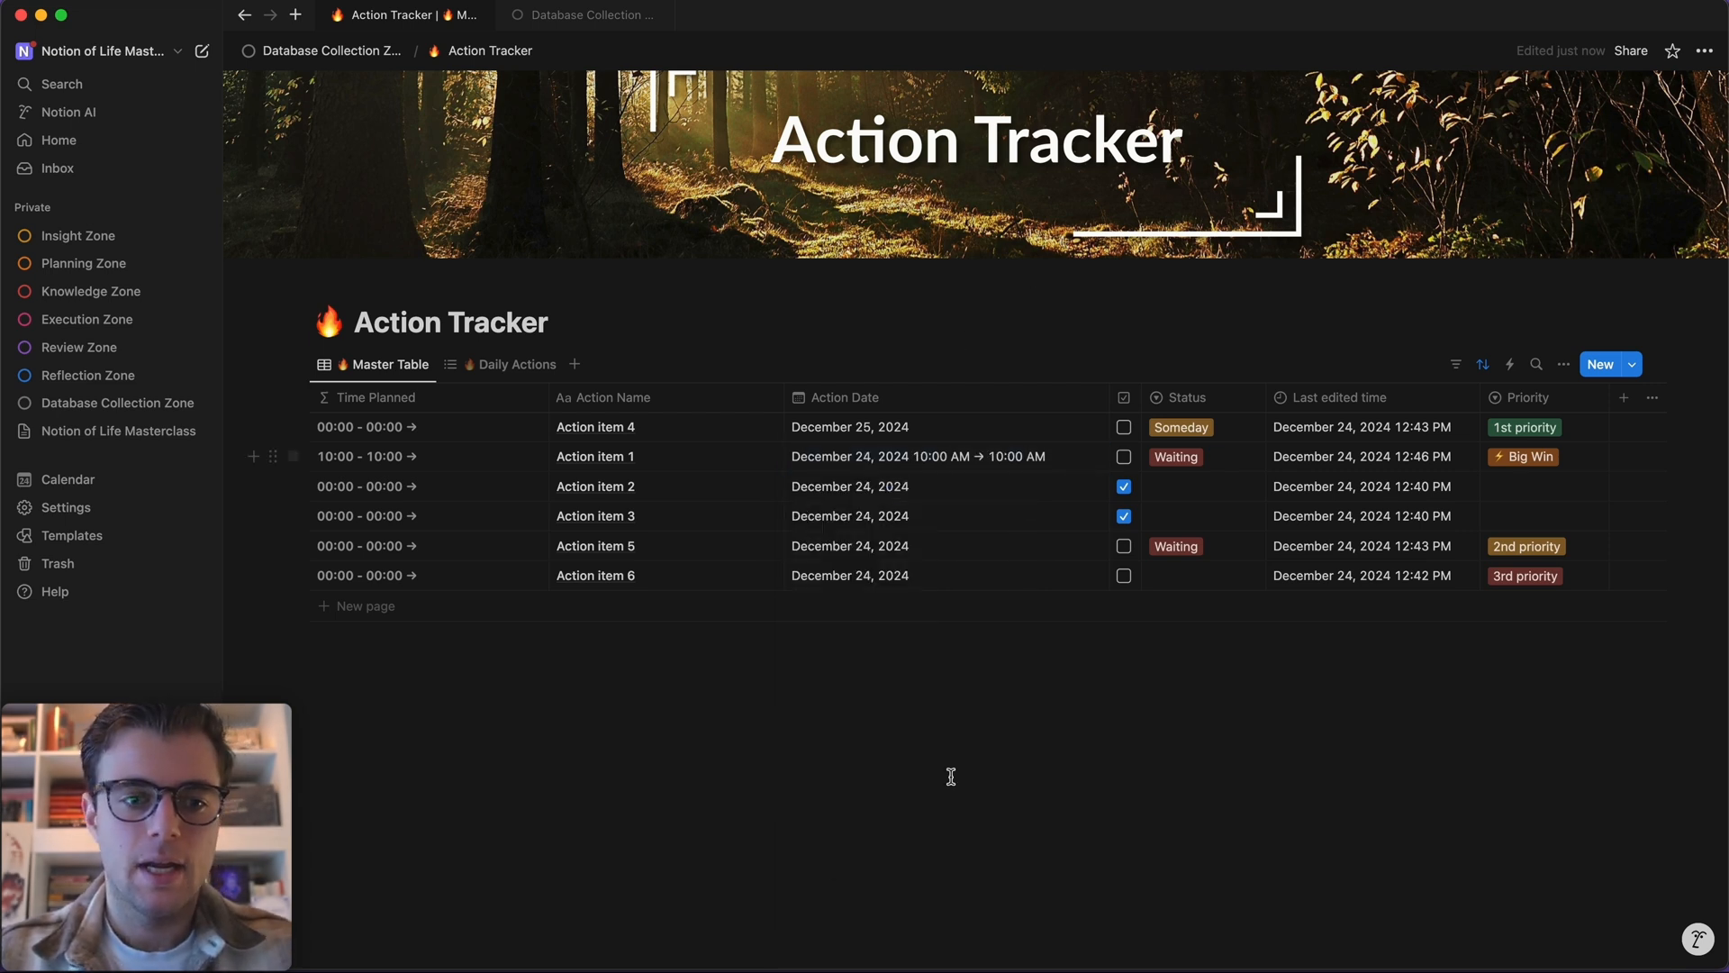
- Set the end time of Action item 1's Action Date to 11:30 AM
click(1031, 459)
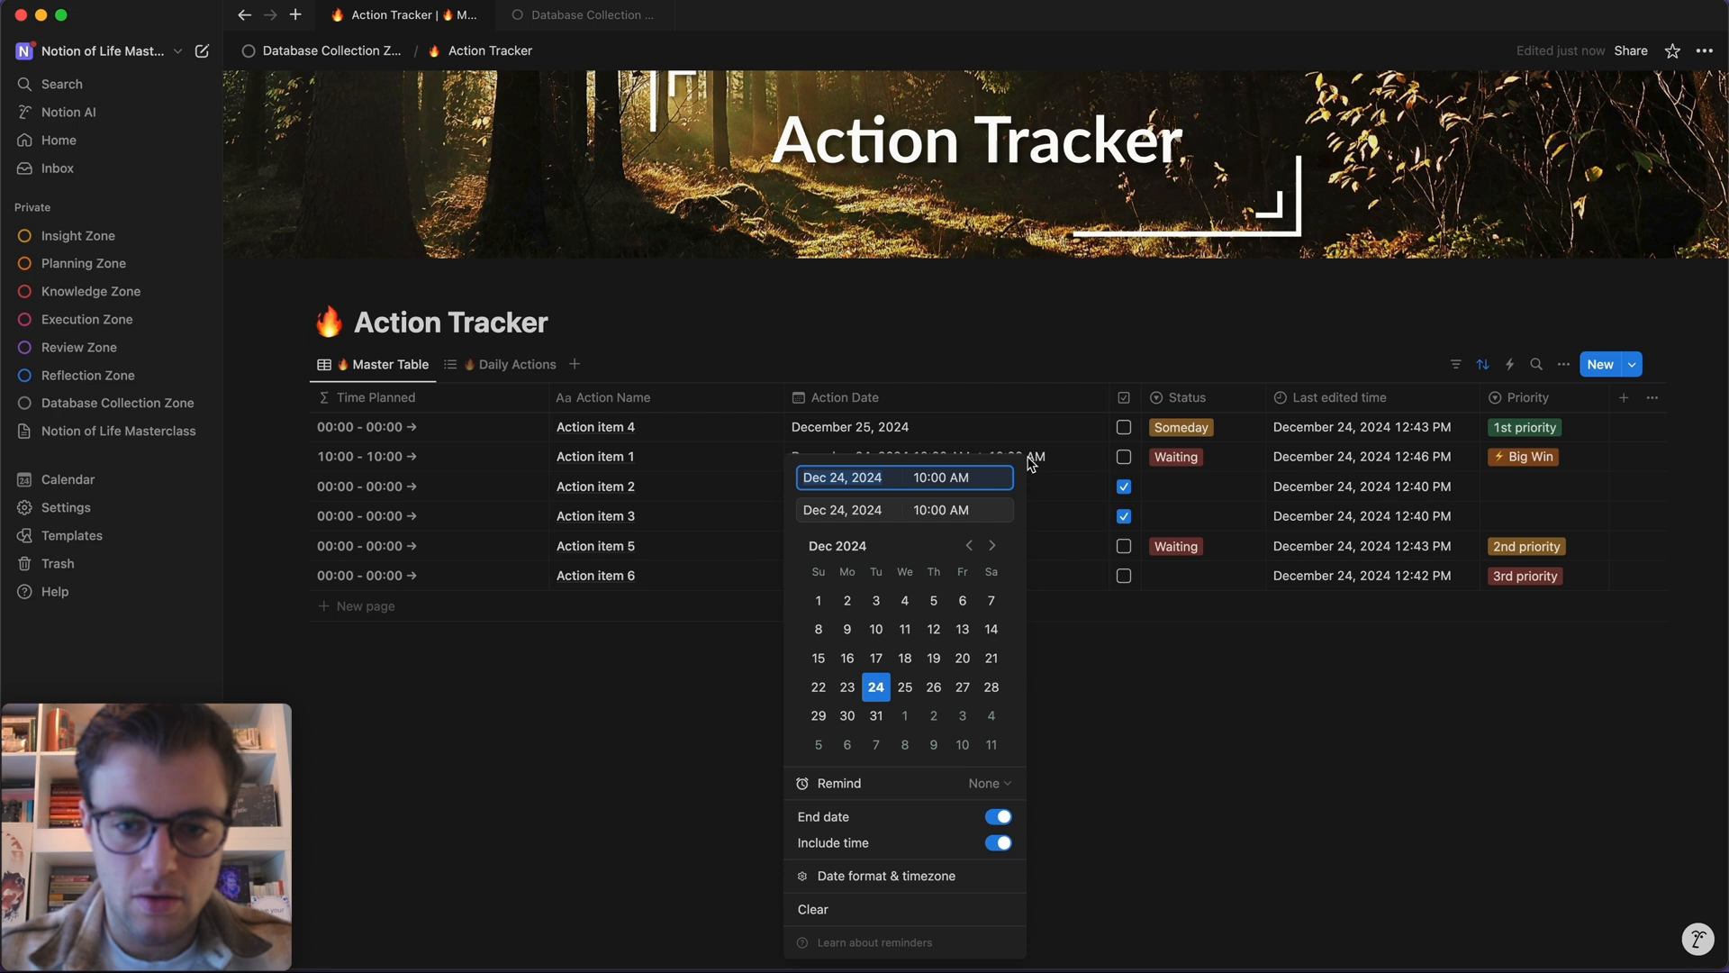
click(924, 510)
key(BackSpace)
text(1)
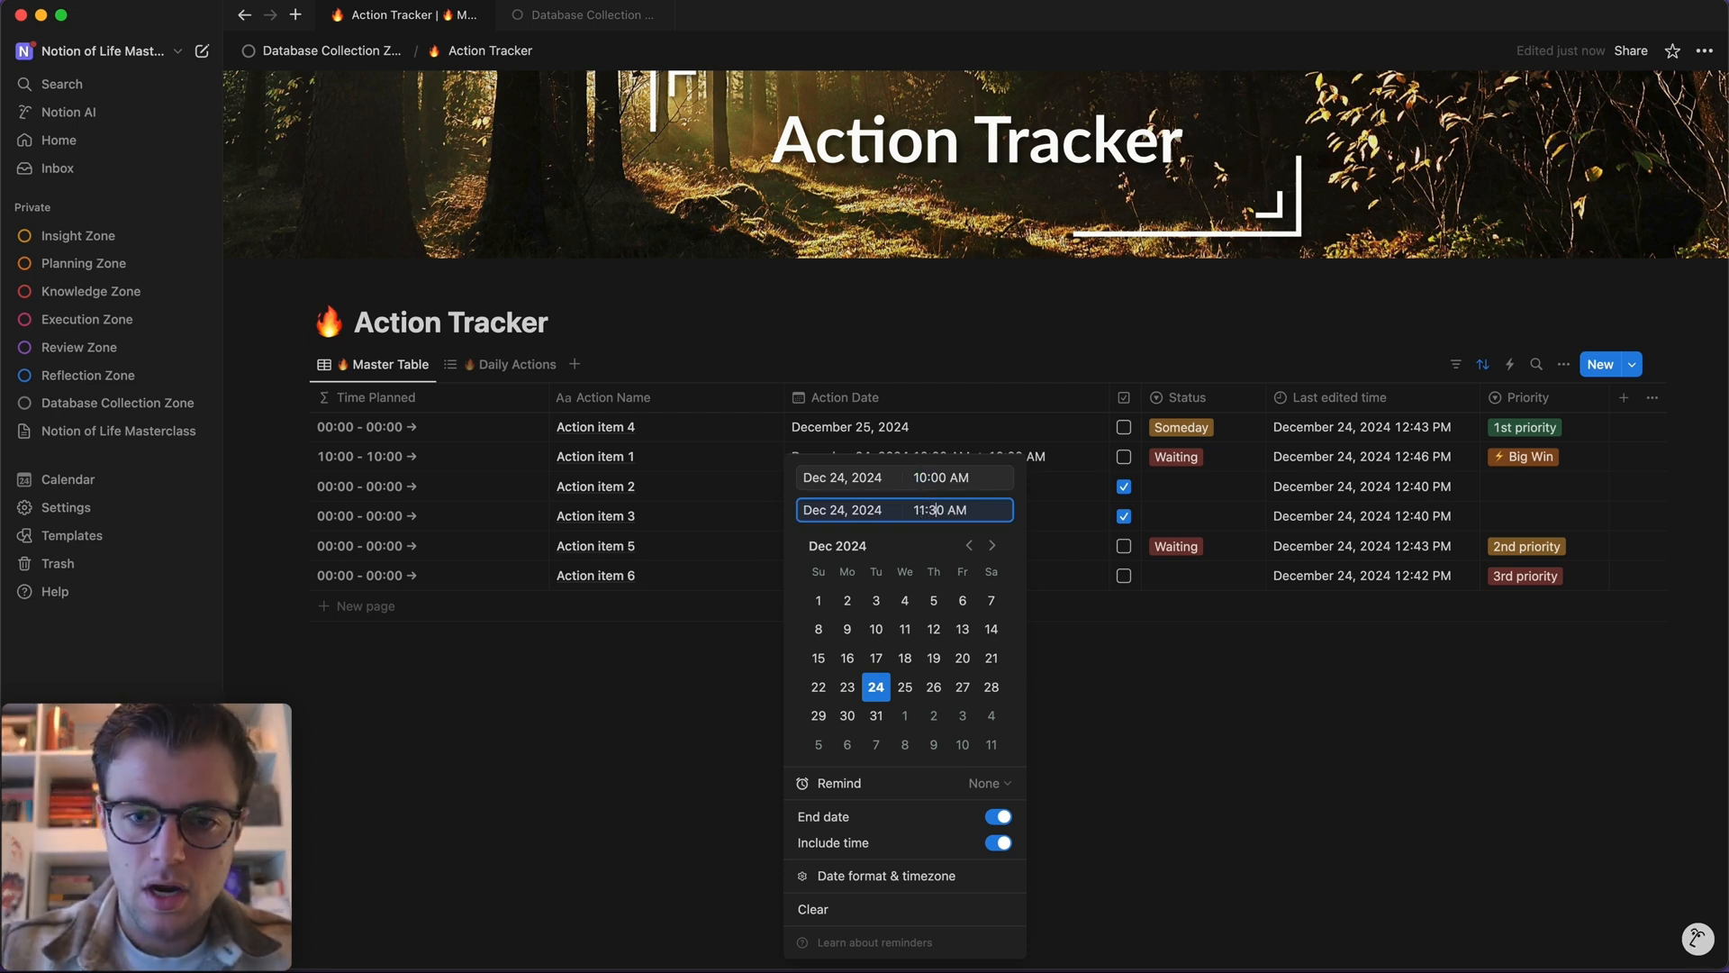
key(Return)
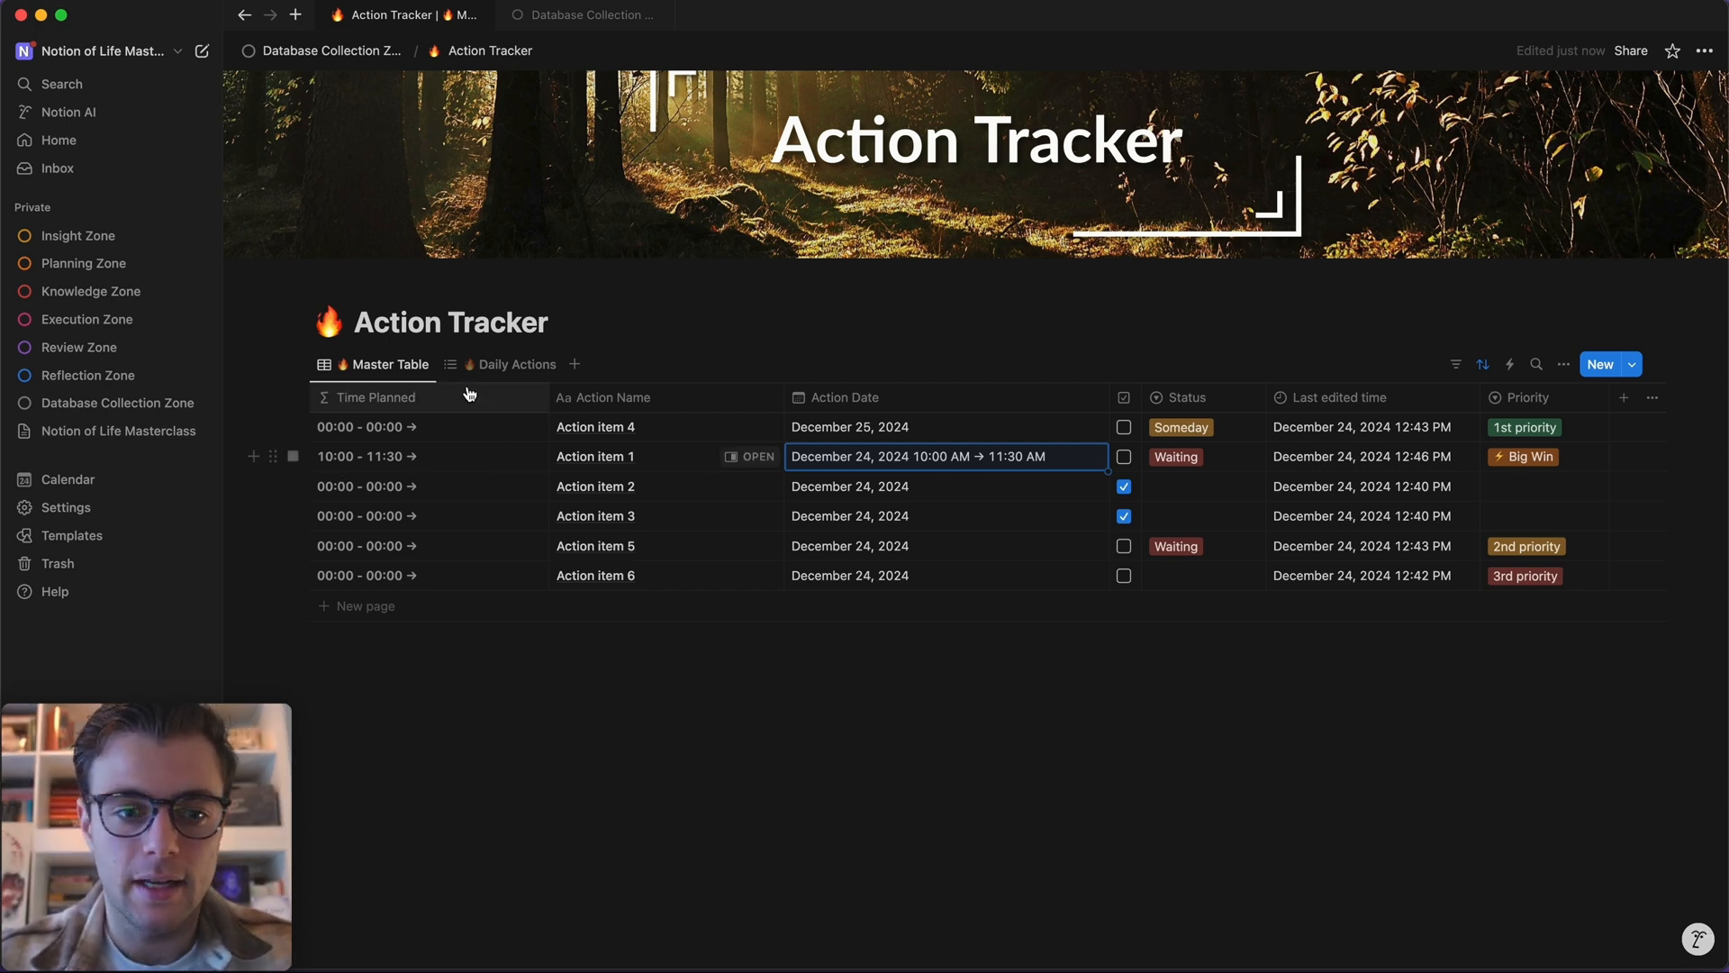
- Show Time Planned in the Daily Actions list and place it between Done? and Action Name
click(503, 345)
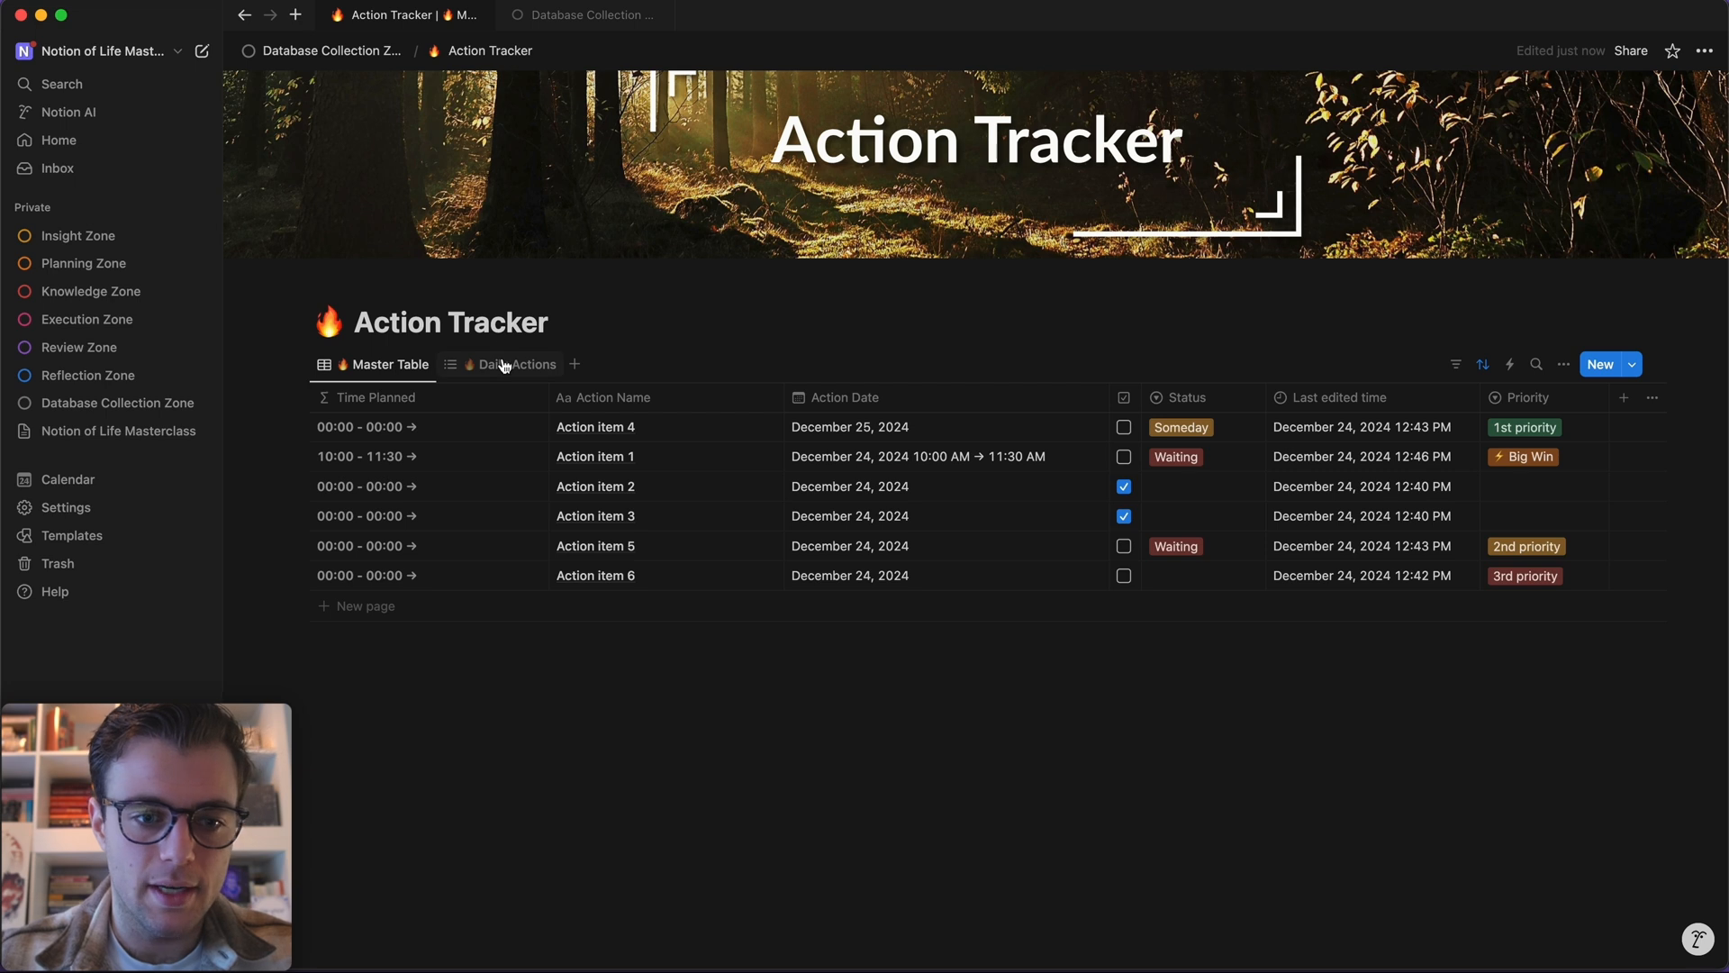
click(497, 363)
click(1564, 366)
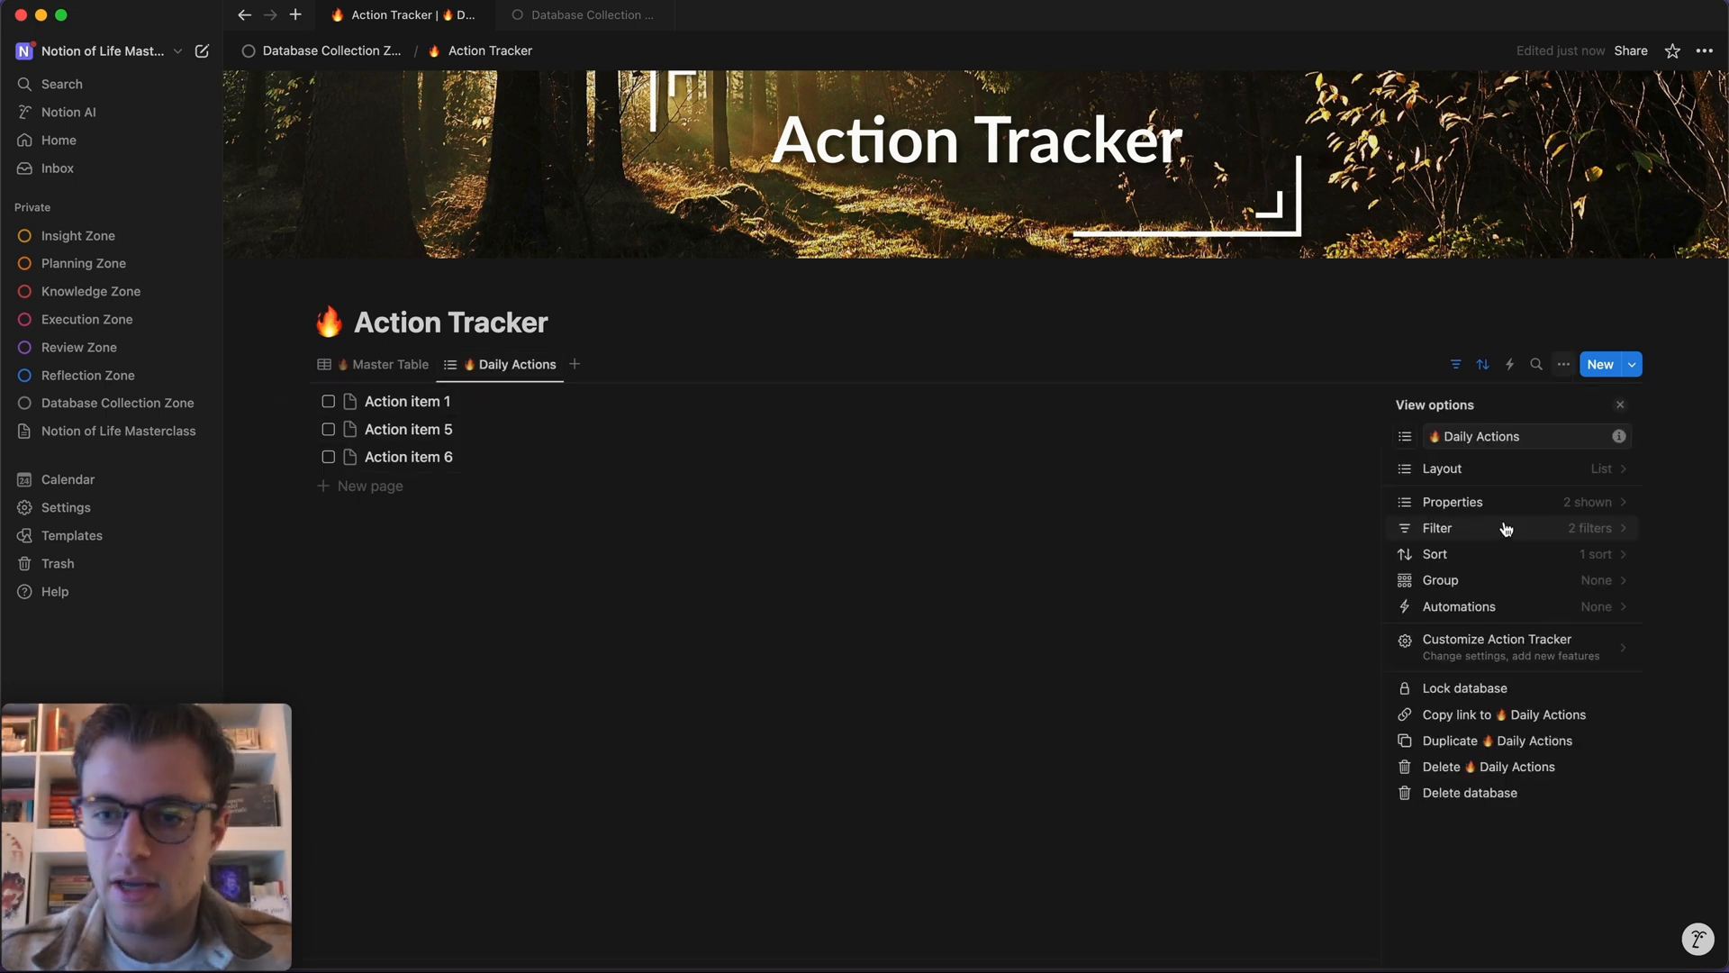
click(1504, 500)
click(1600, 683)
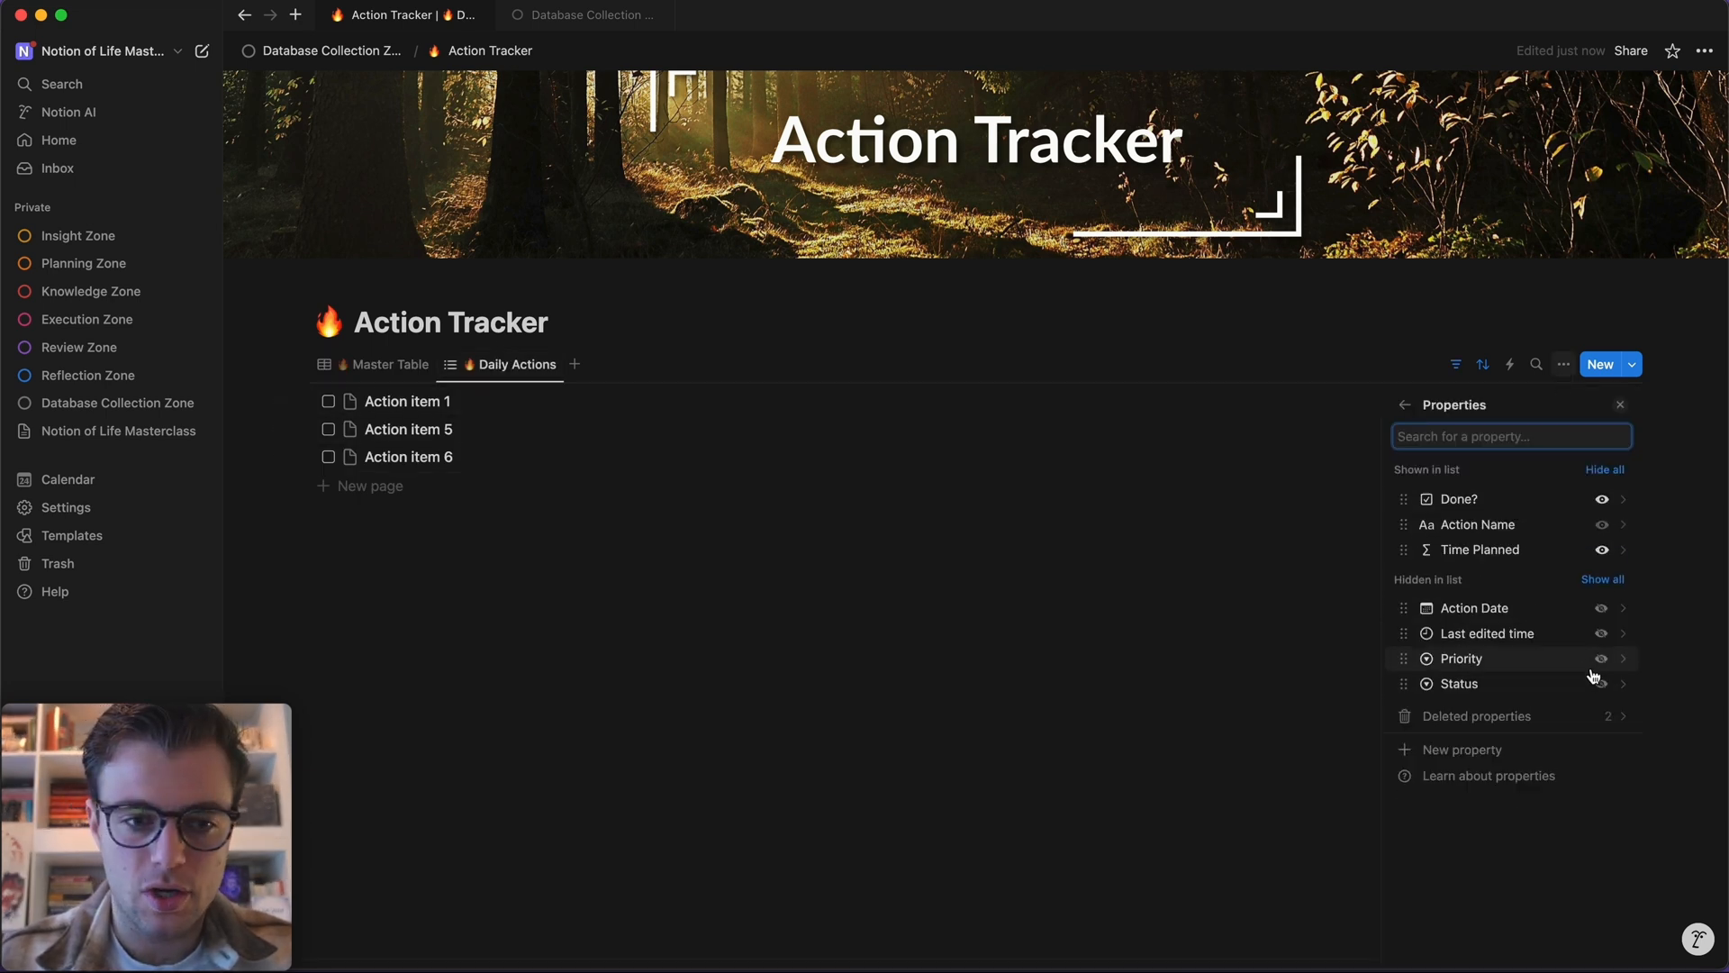
drag(1403, 548, 1401, 522)
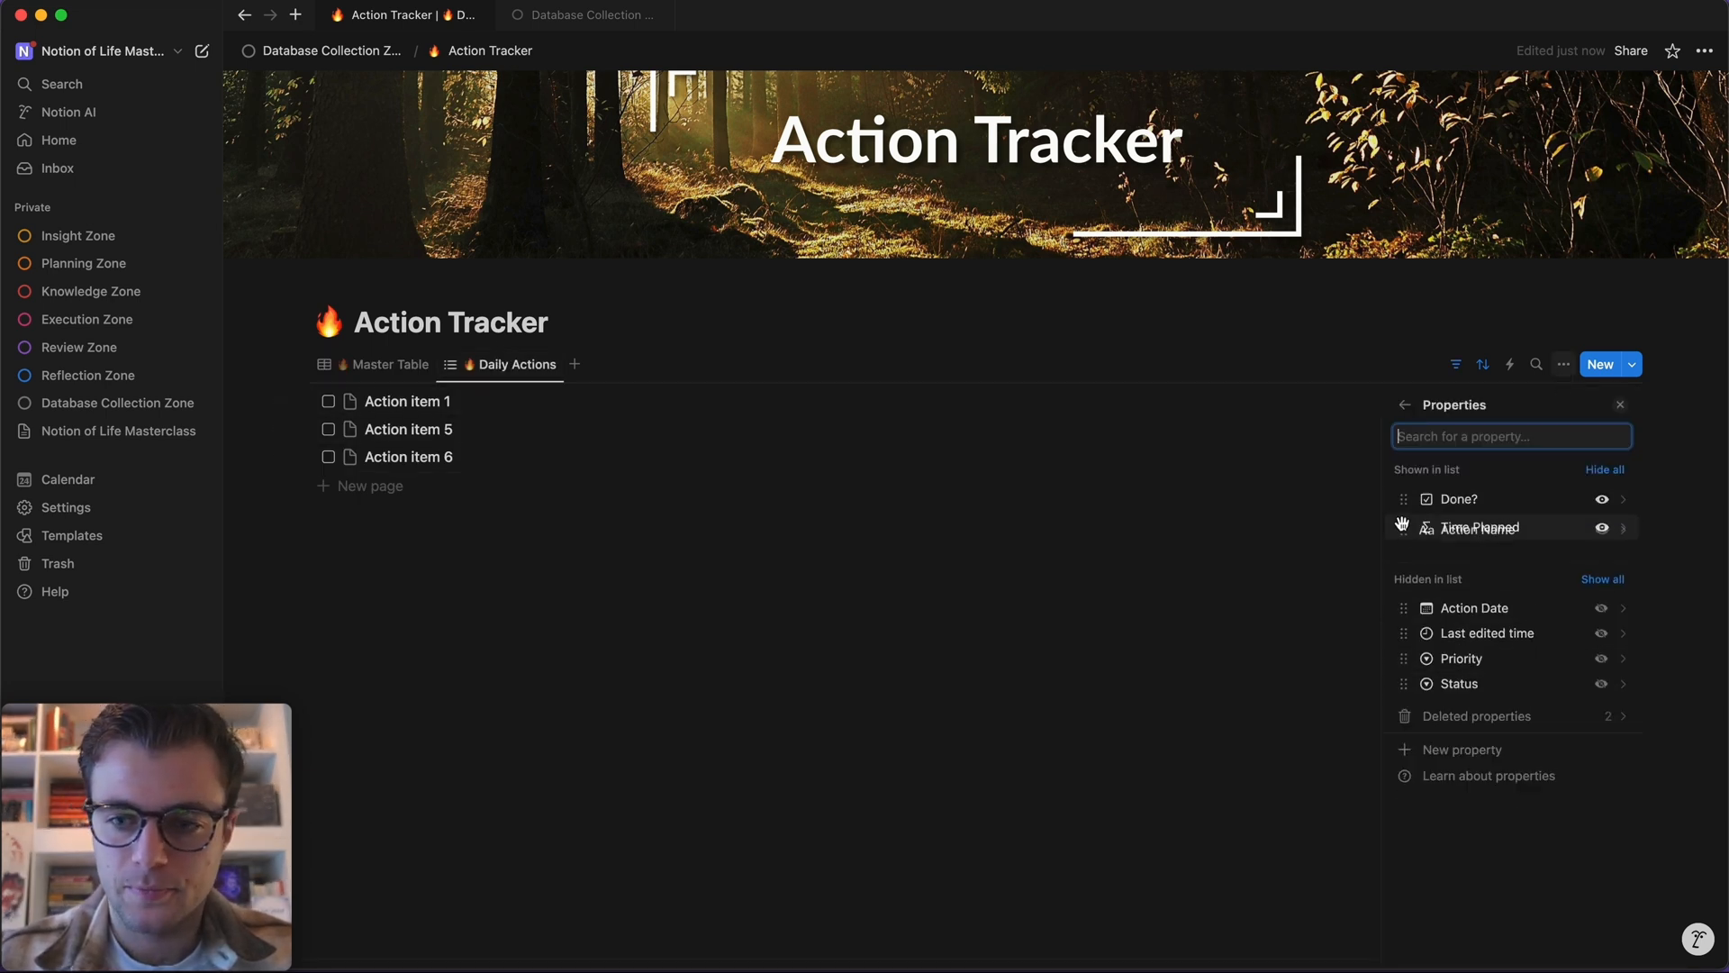
click(733, 655)
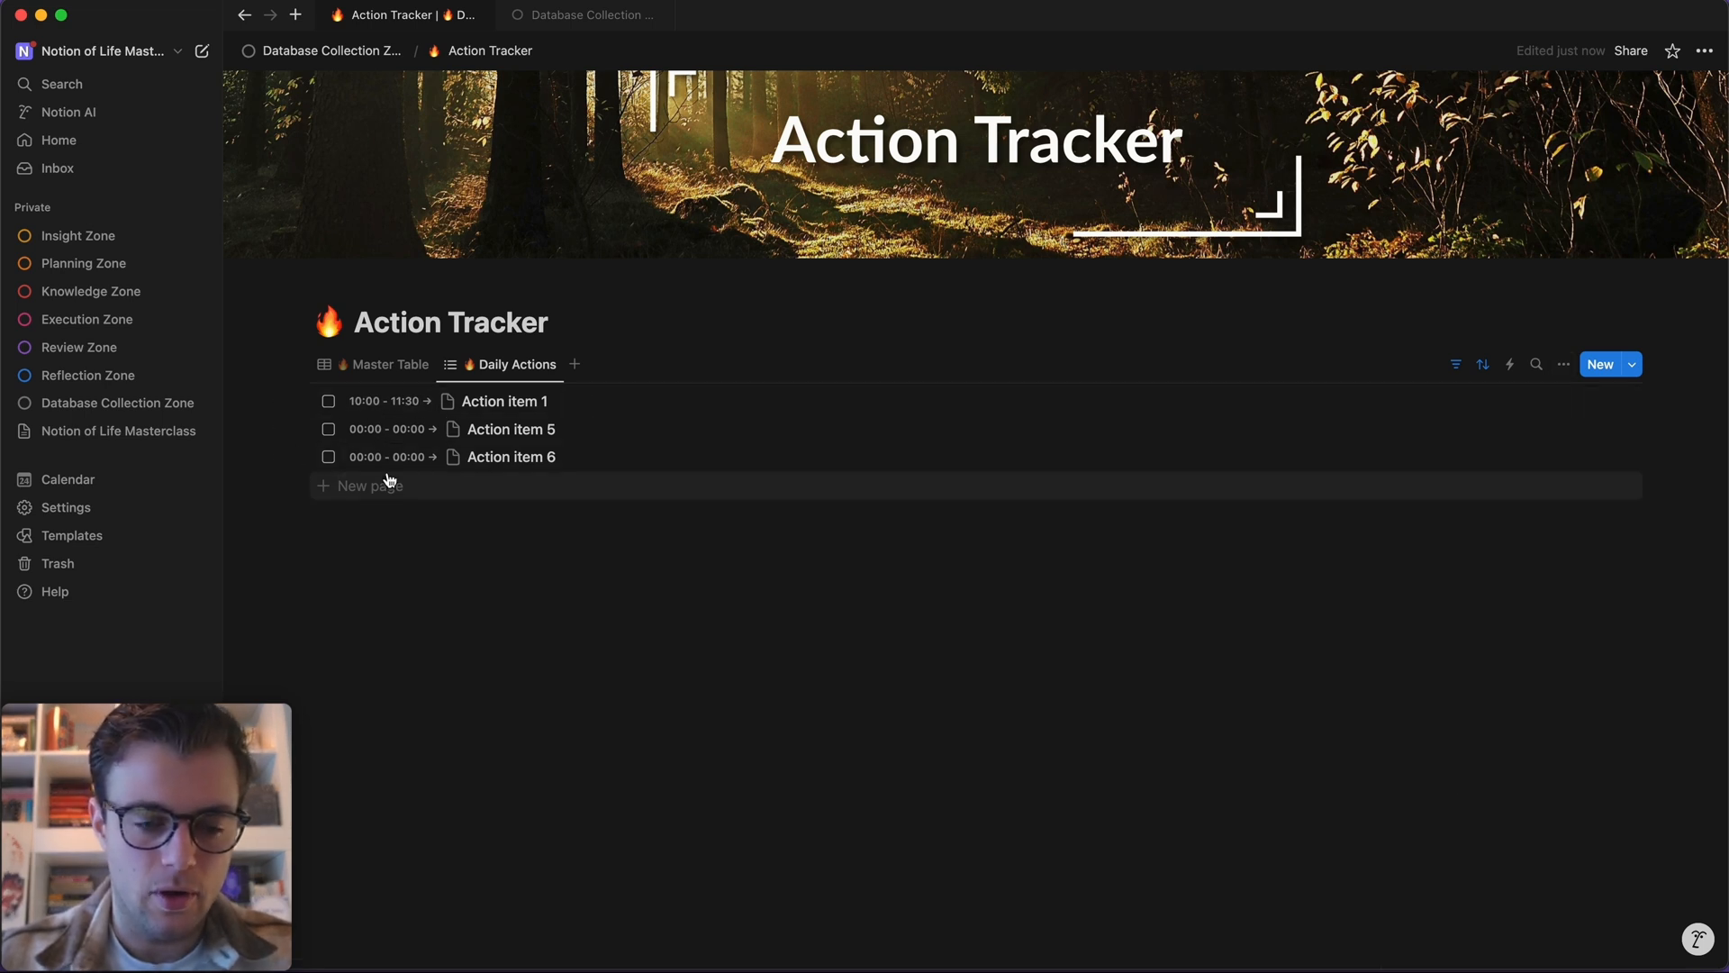
- Hide the page icons in the Daily Actions list layout
click(1562, 365)
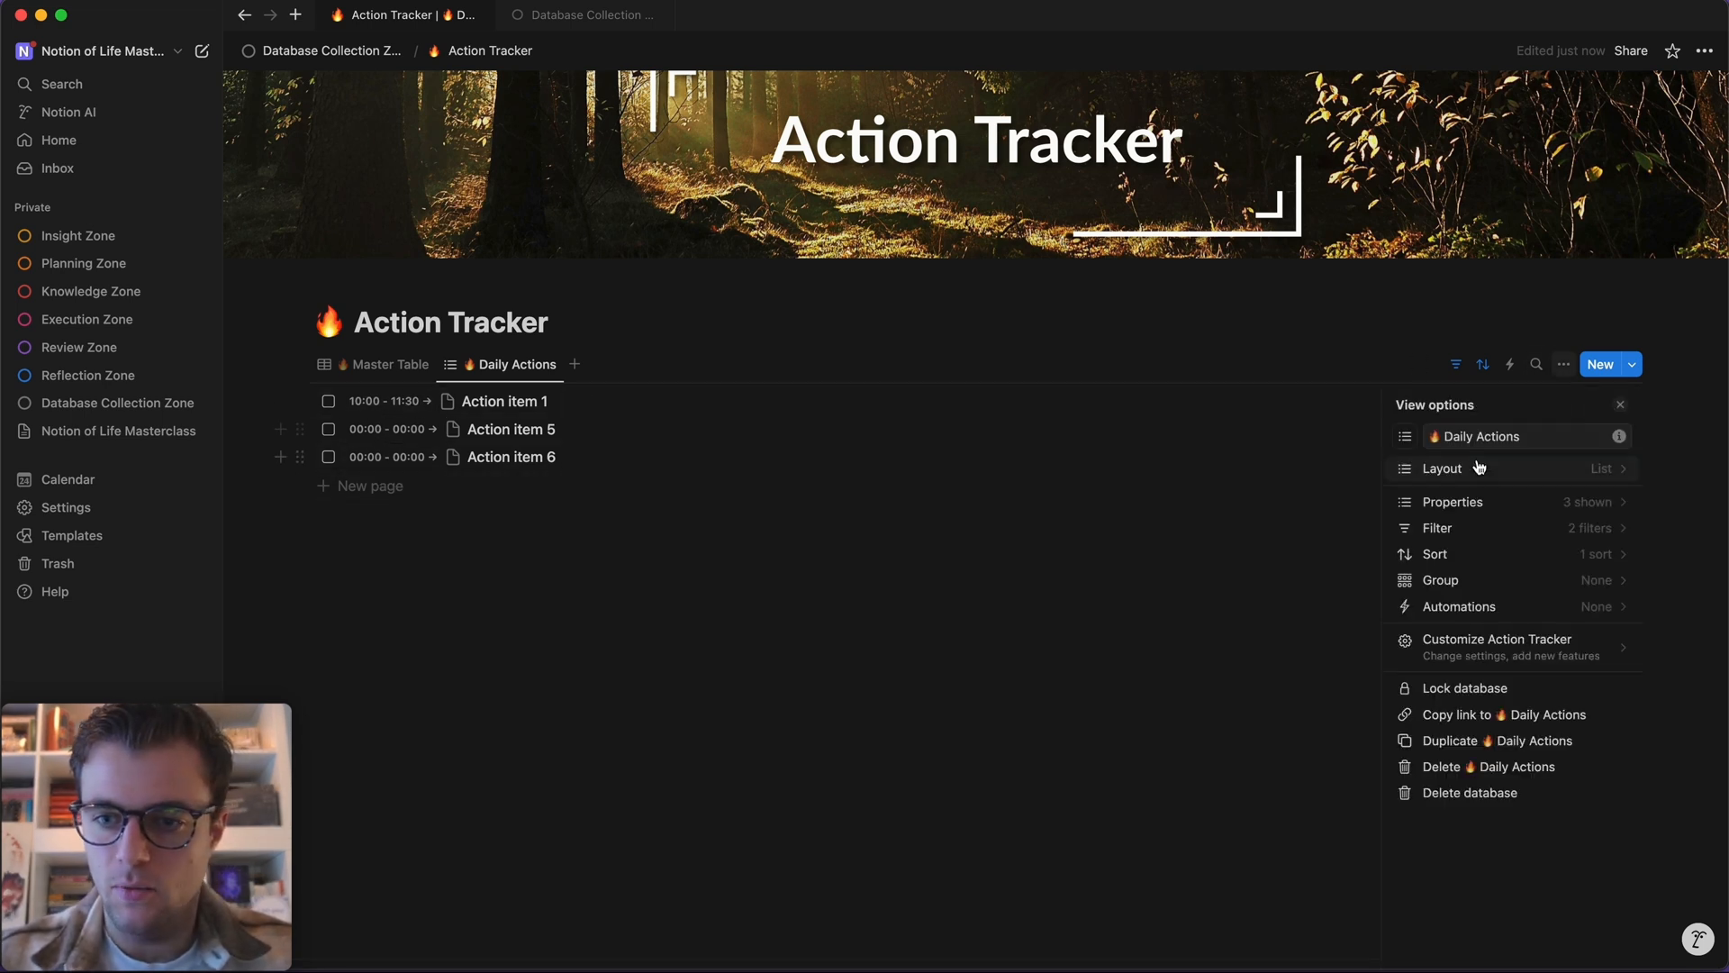
click(1542, 467)
click(1619, 595)
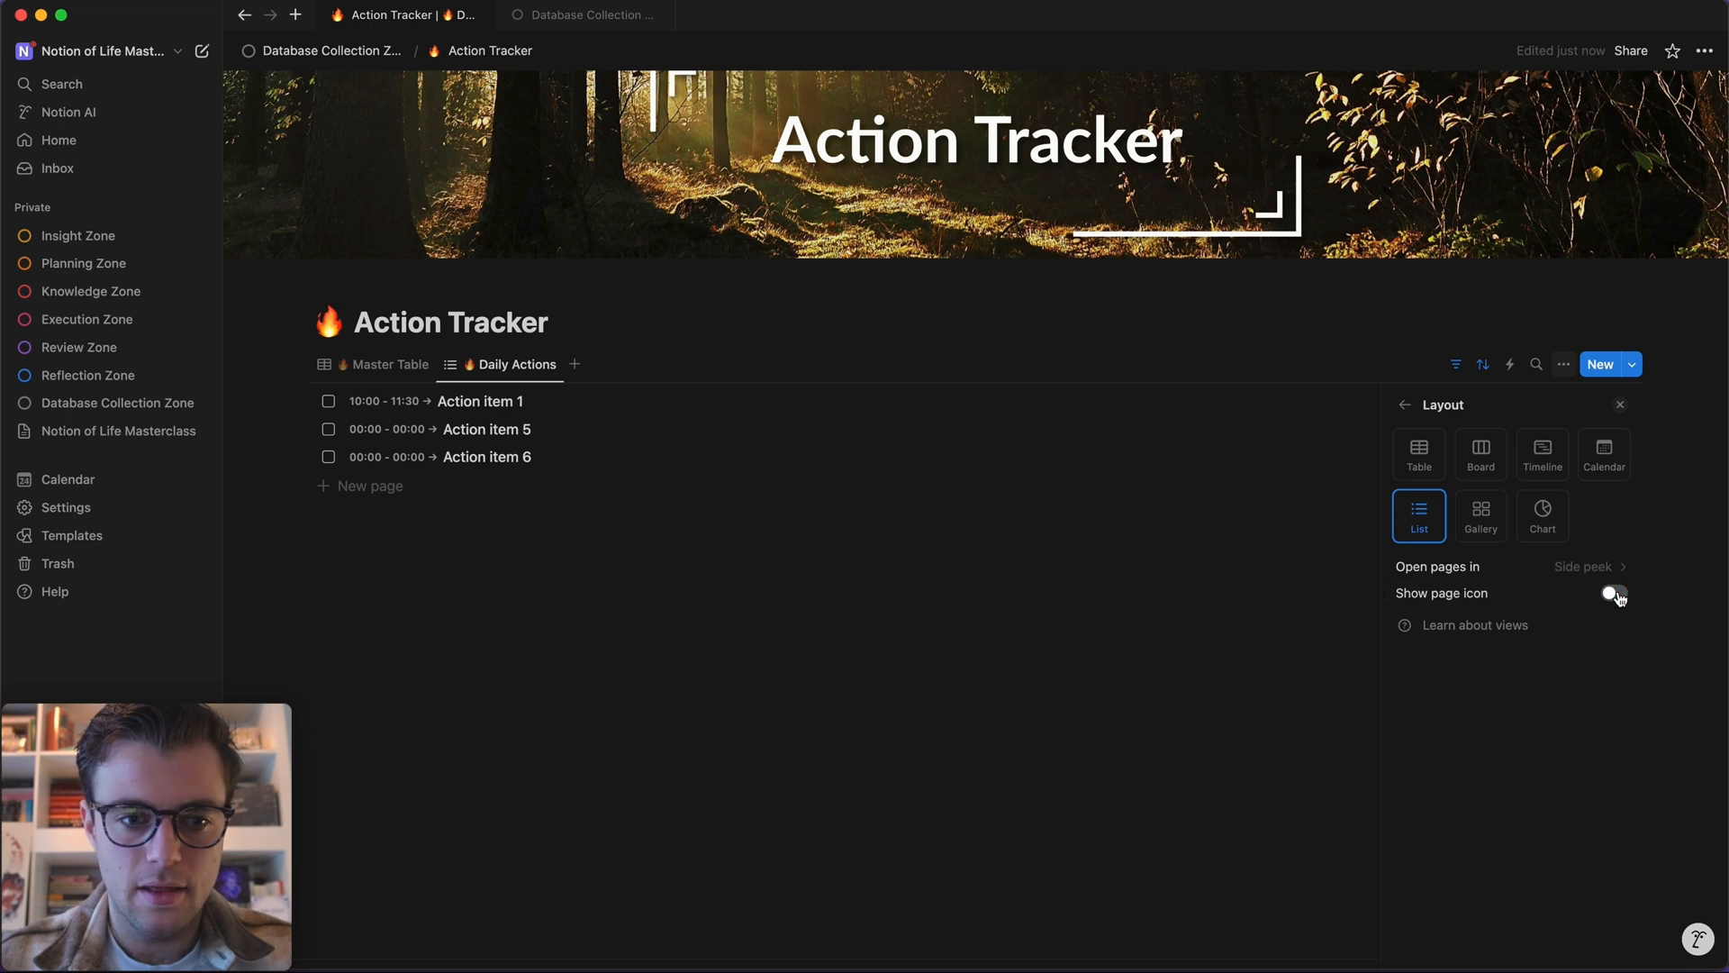
click(845, 587)
- Replace the Priority sort of the Daily Actions view with a sort by Action Date
click(1481, 365)
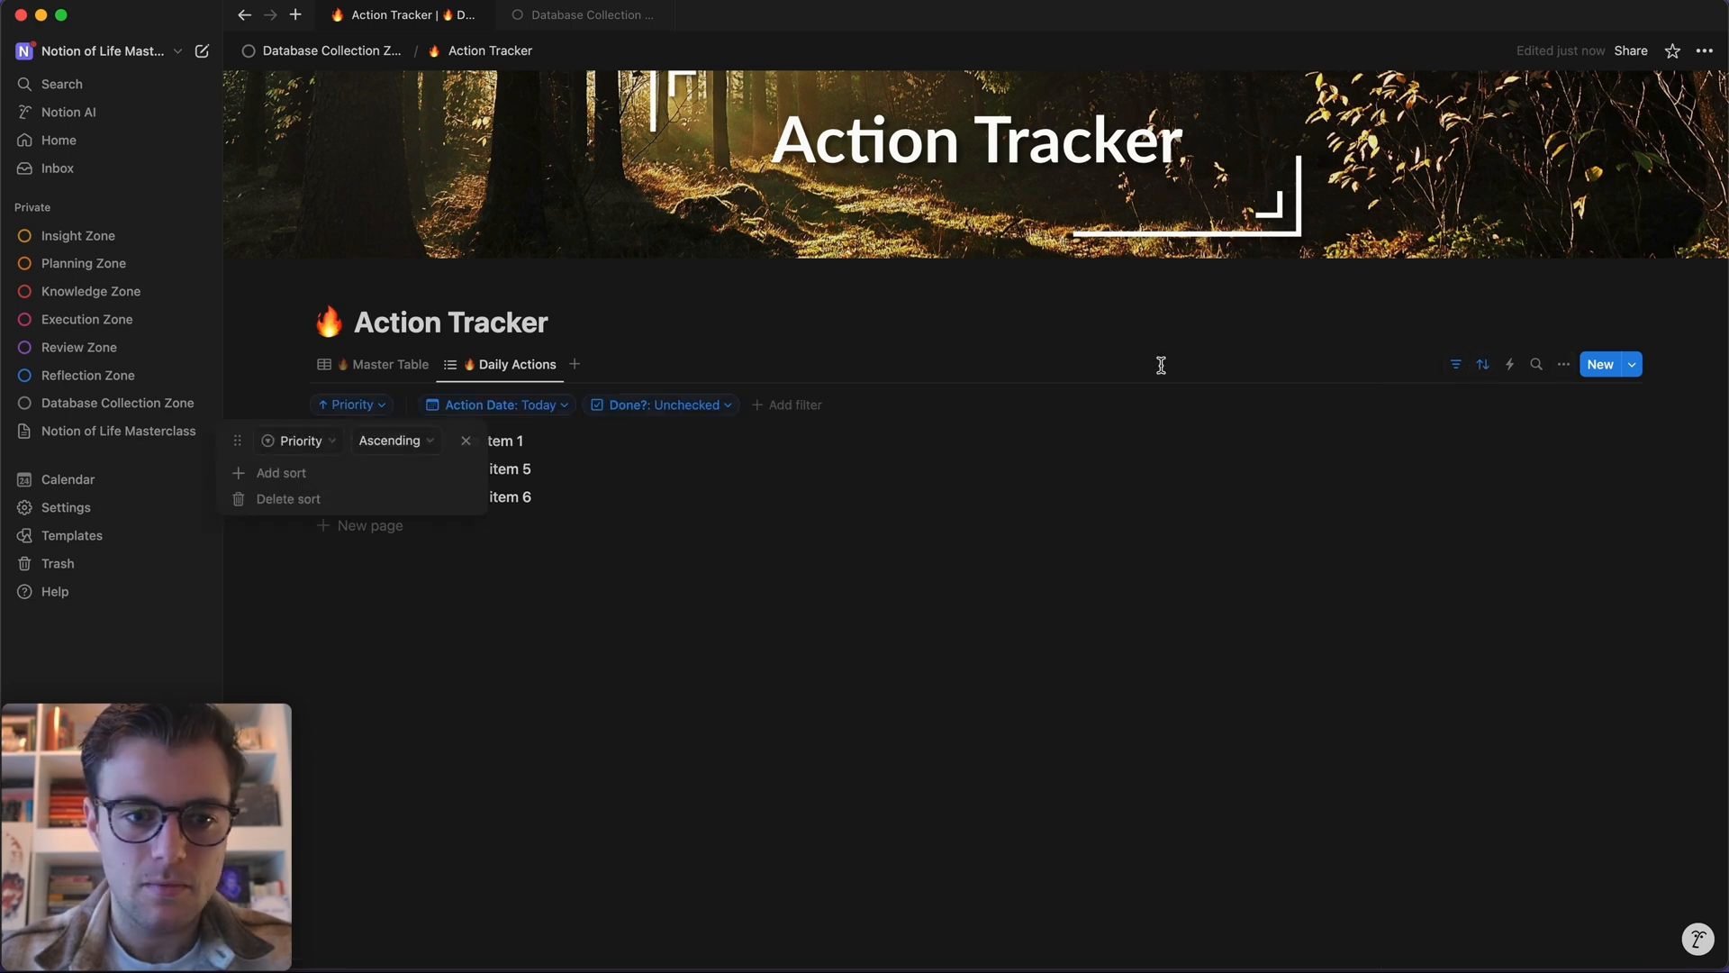
click(538, 407)
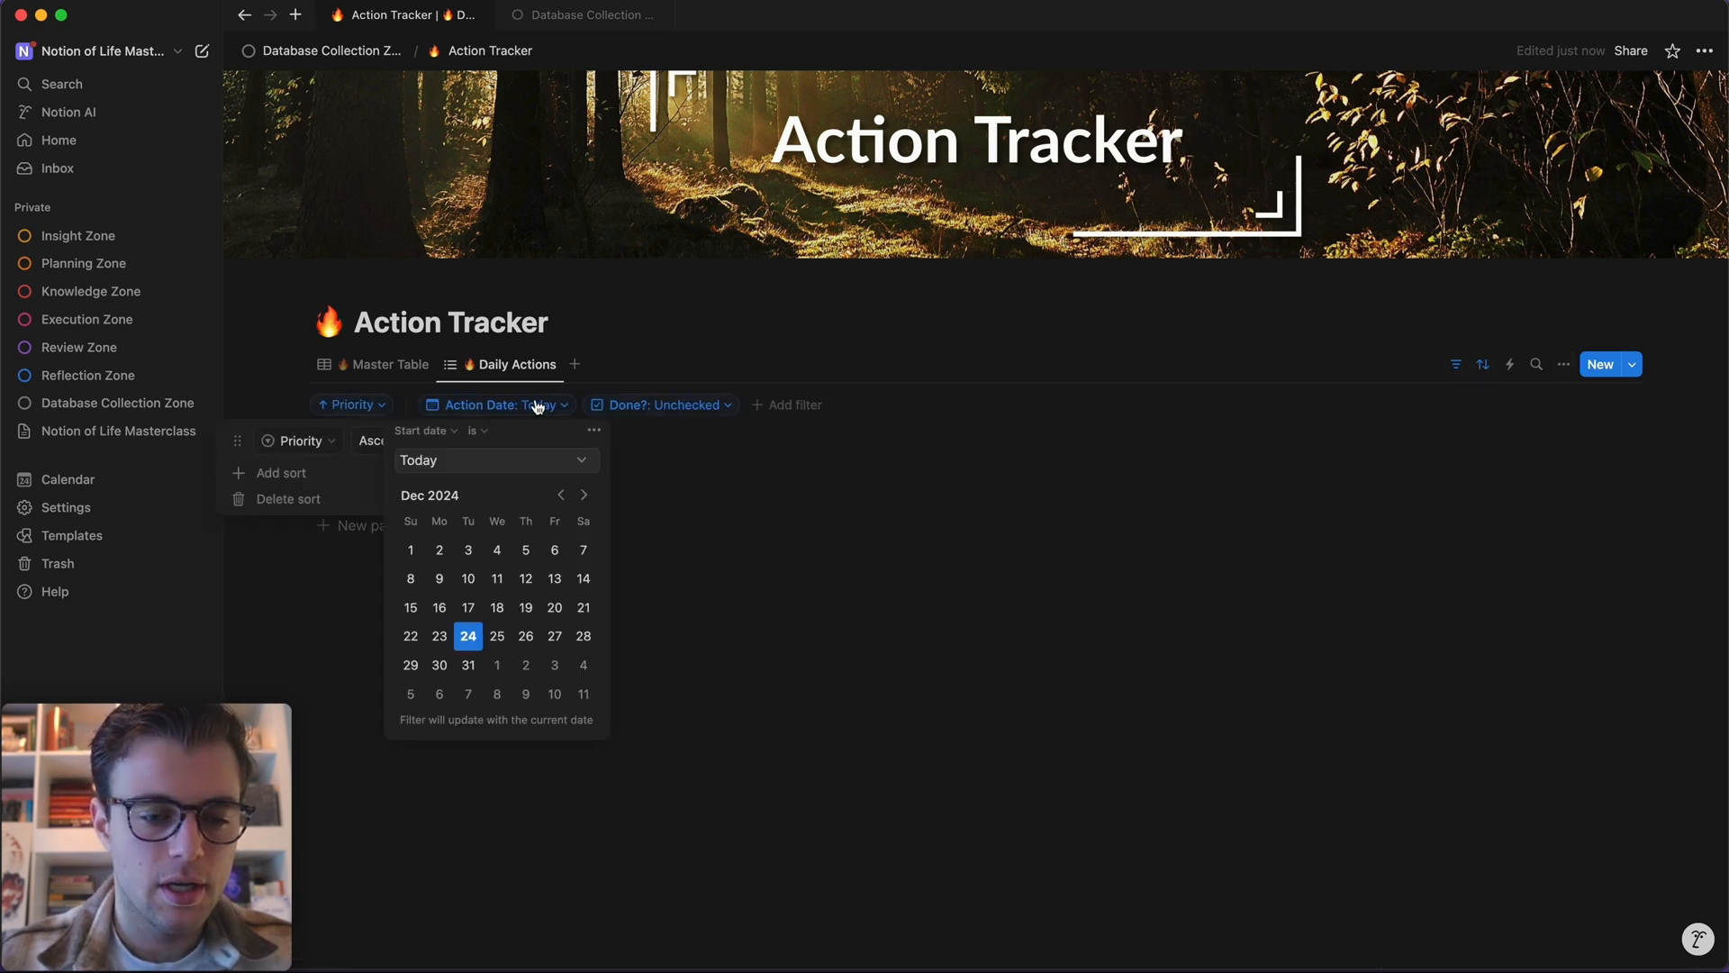
click(381, 410)
click(381, 410)
click(463, 441)
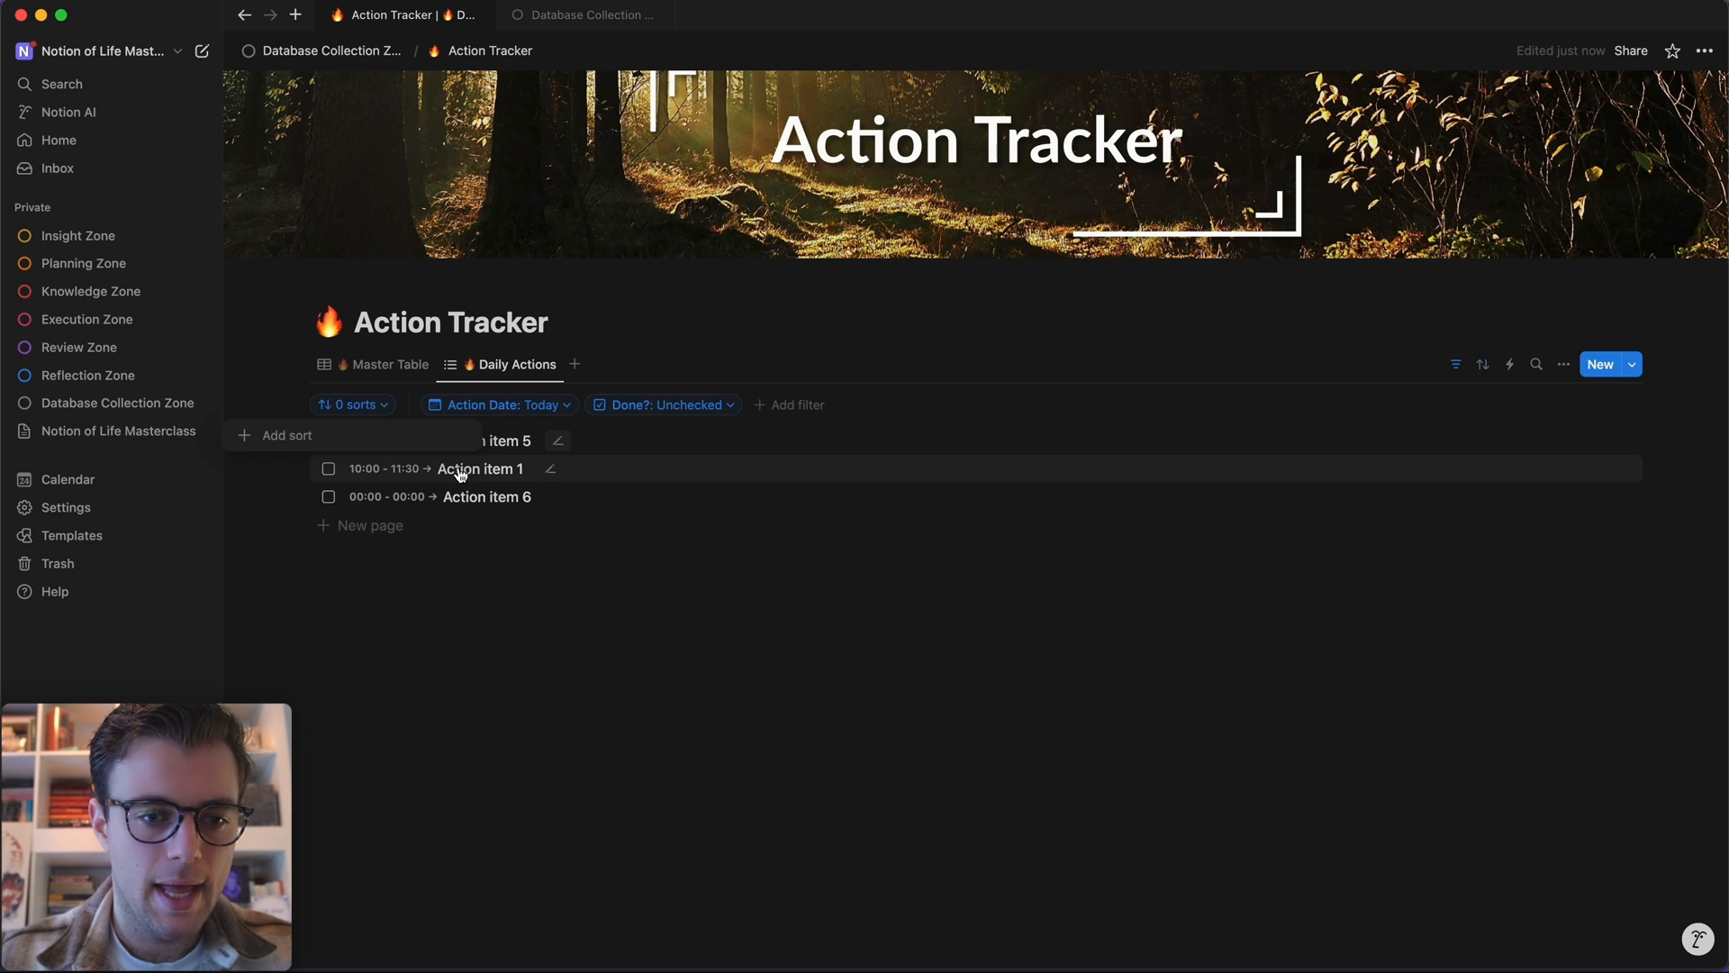
click(328, 434)
click(304, 533)
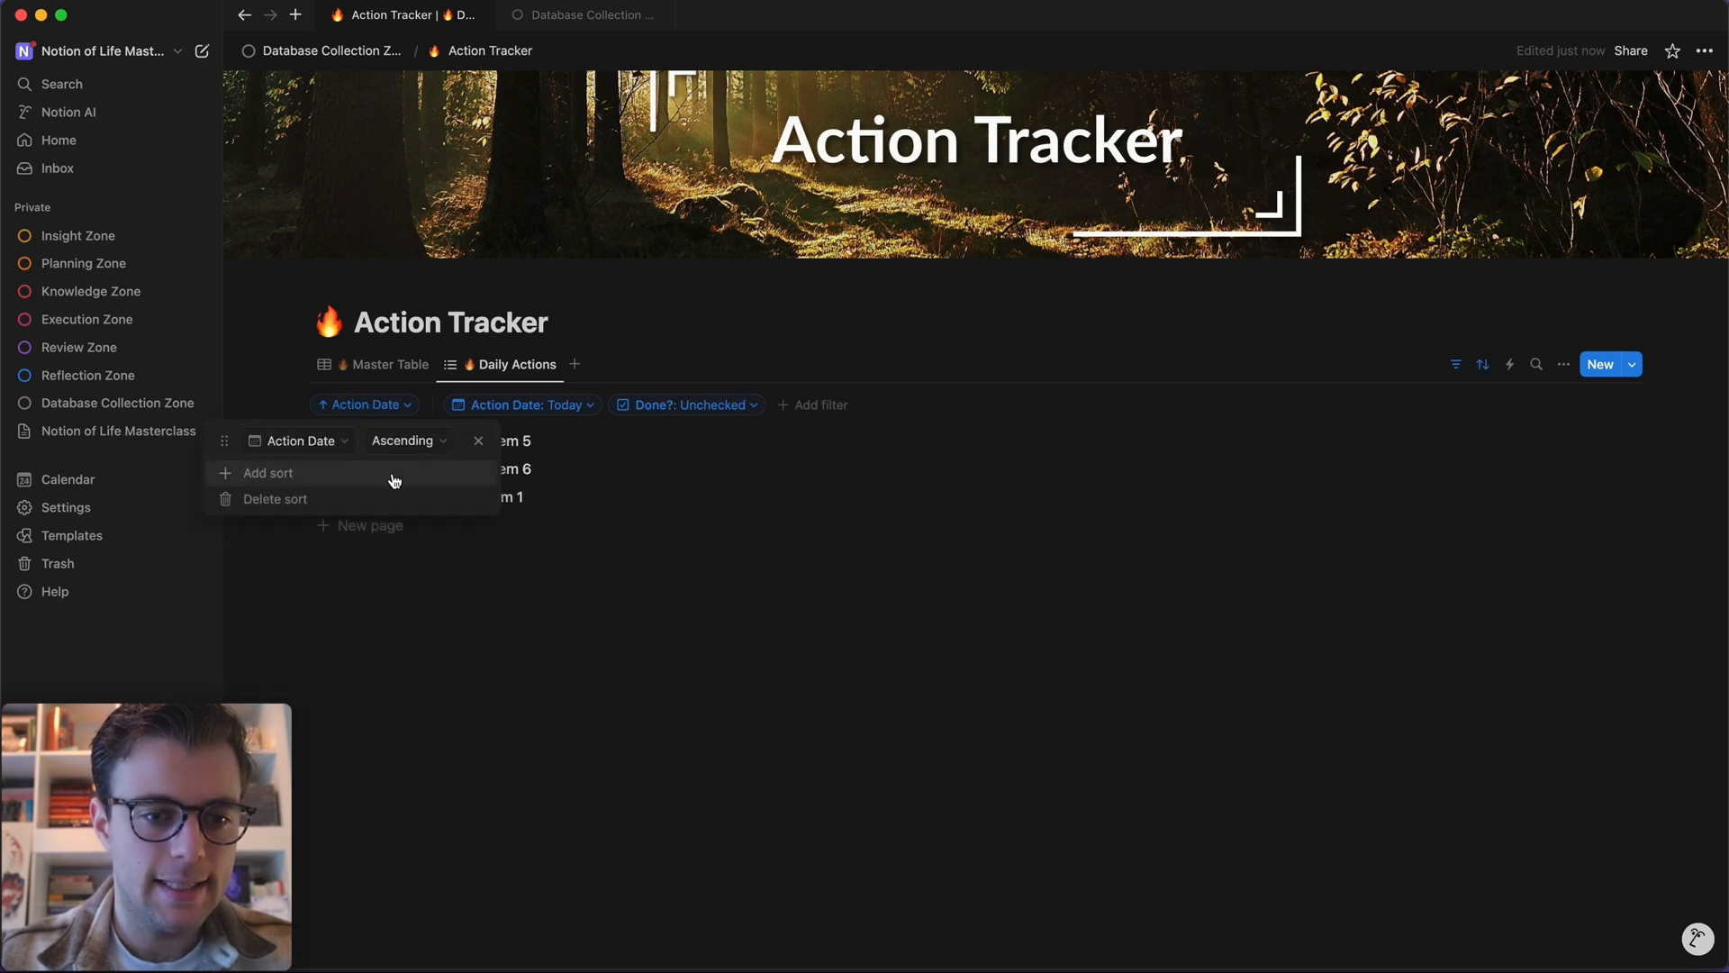
- Set the Action Date sort to descending
click(404, 441)
click(401, 494)
click(525, 637)
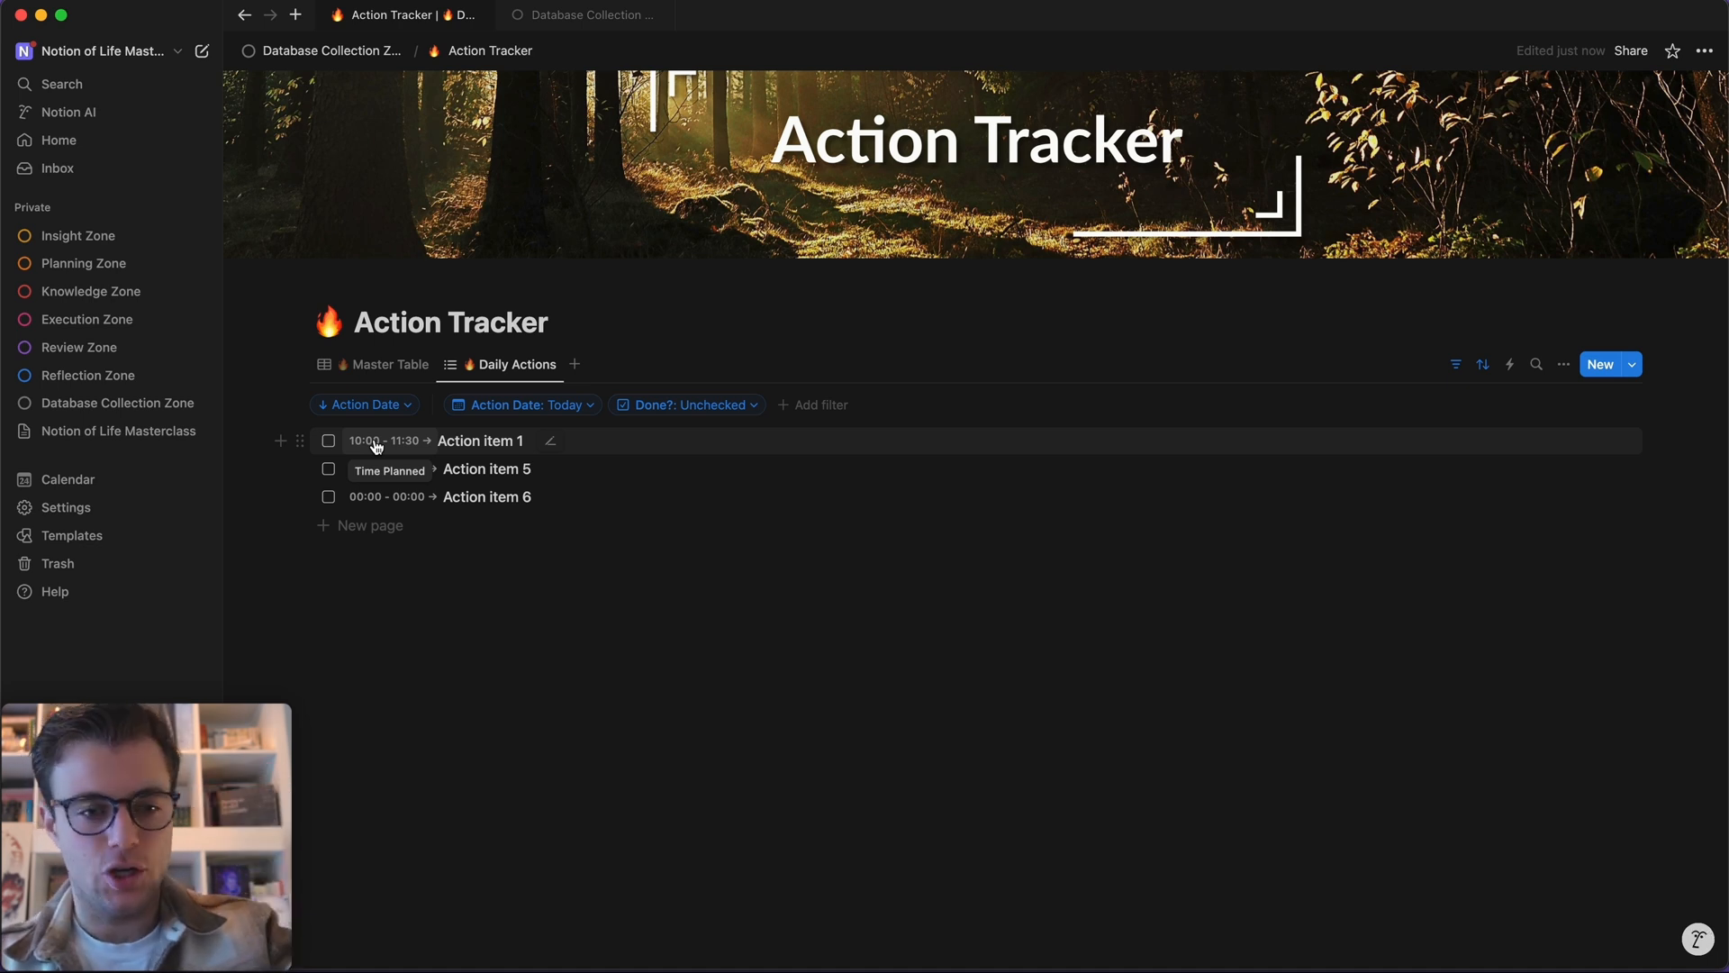
- Turn on an end date and time for Action item 5's Action Date
click(478, 469)
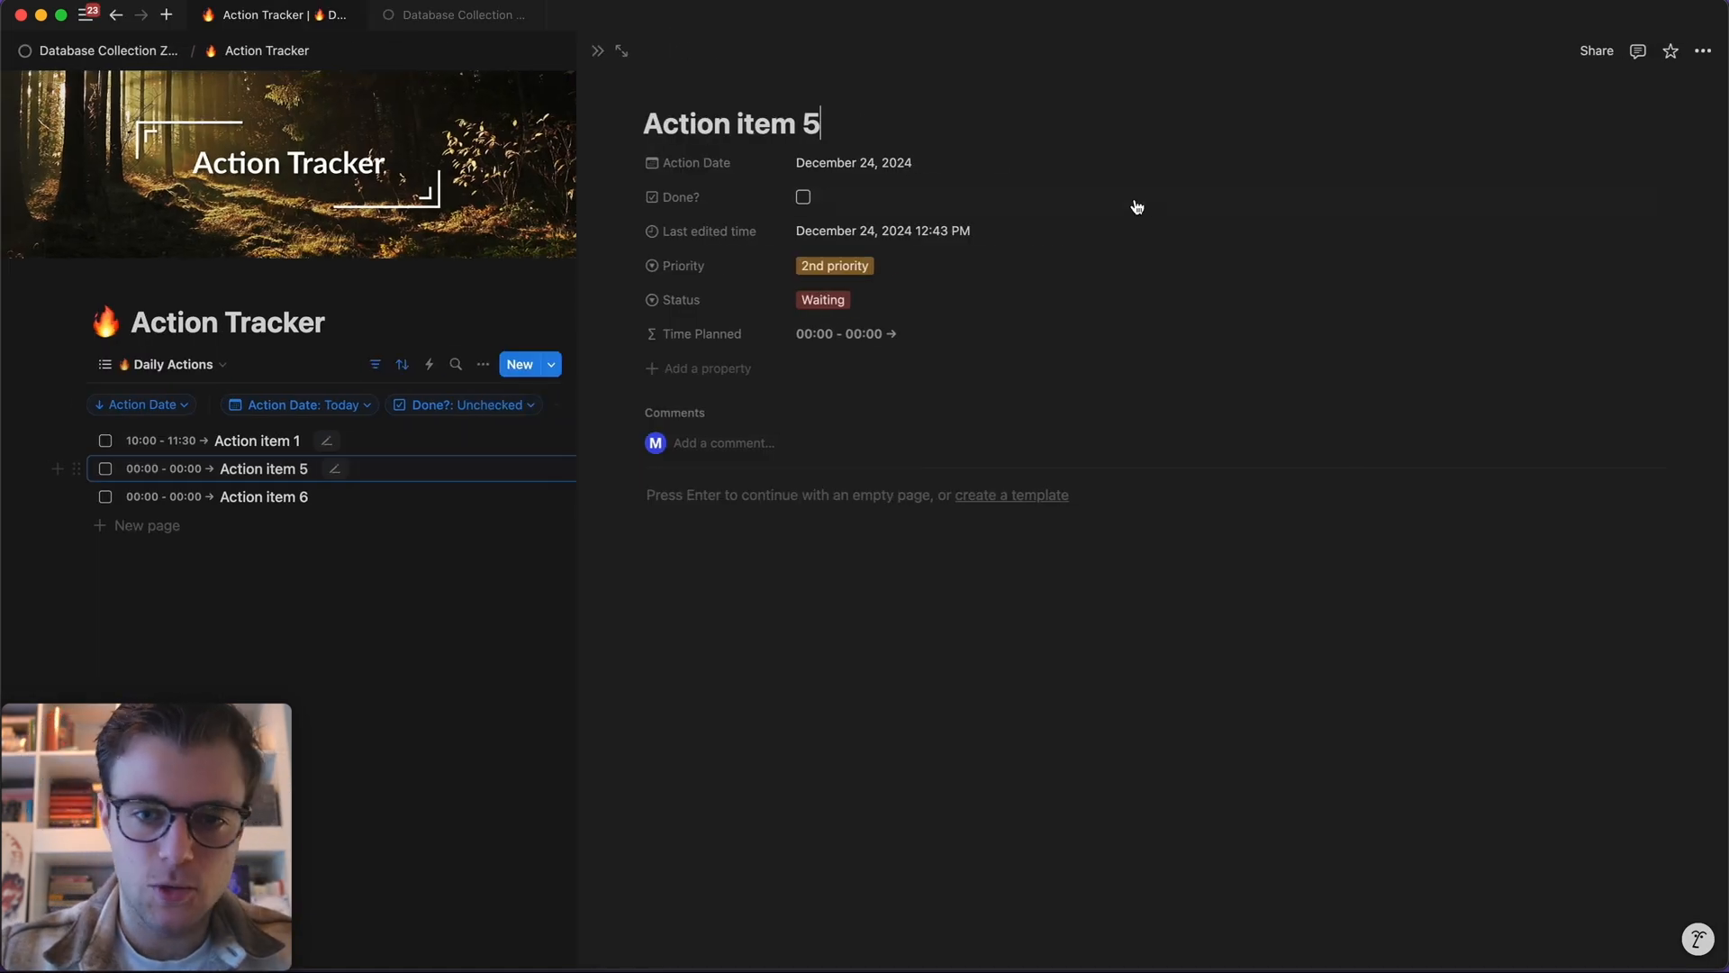
click(886, 172)
click(1005, 508)
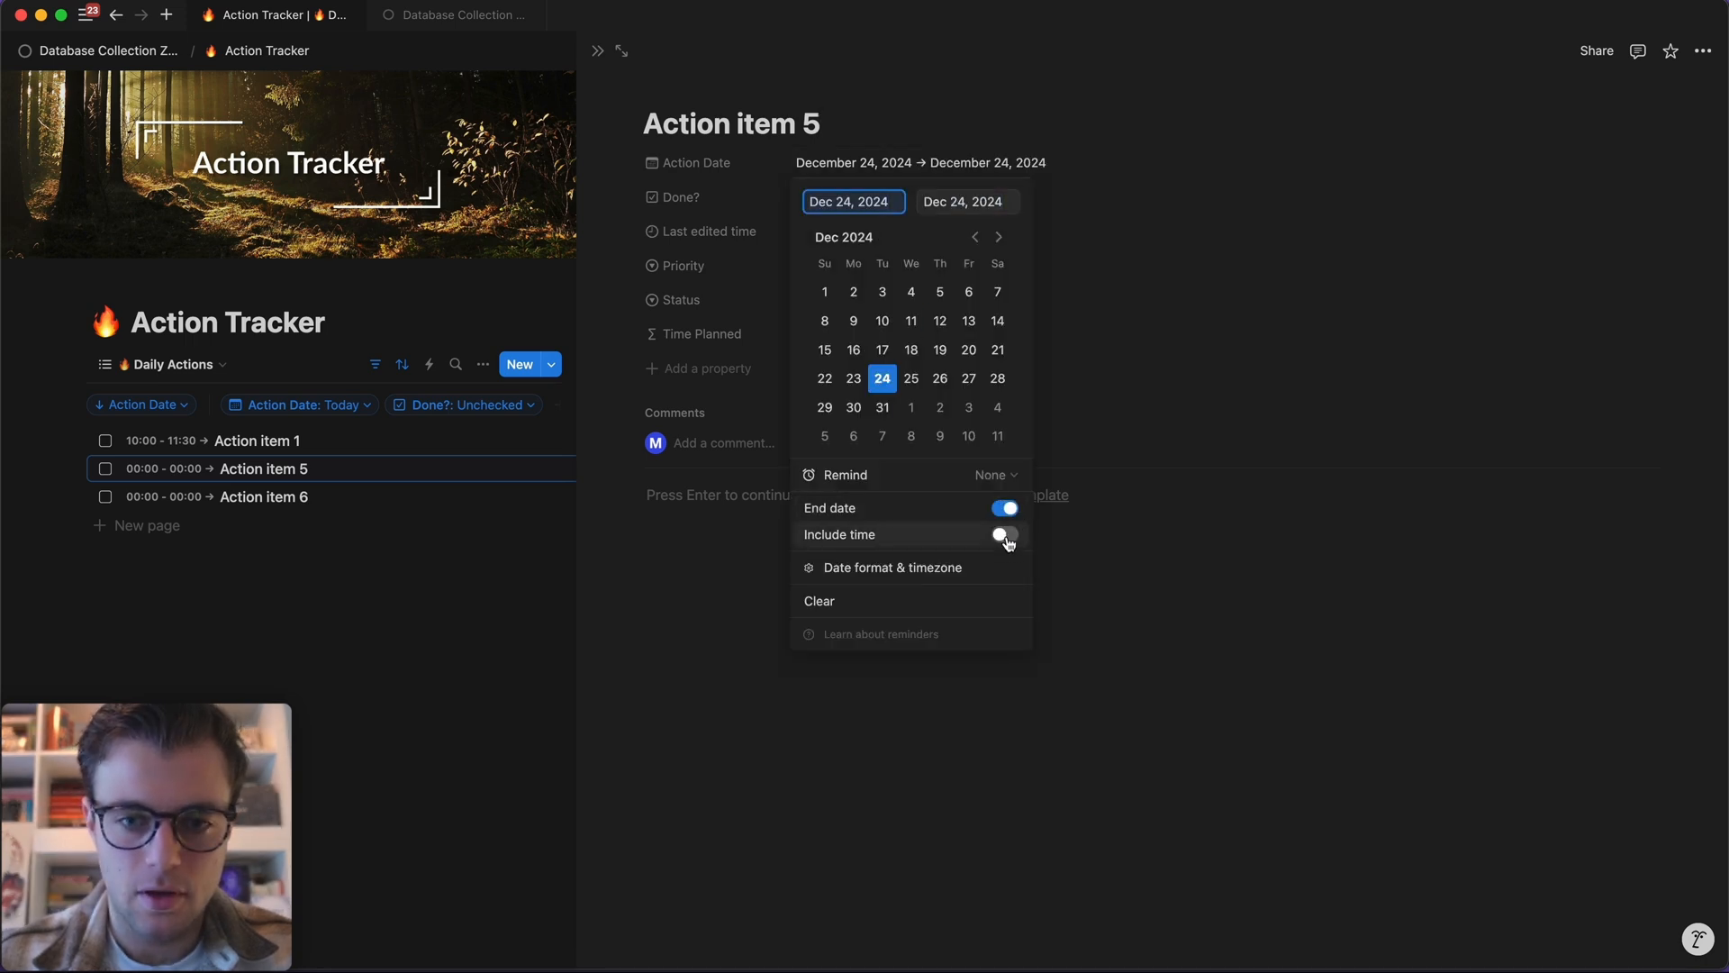
click(1005, 535)
click(938, 173)
click(946, 174)
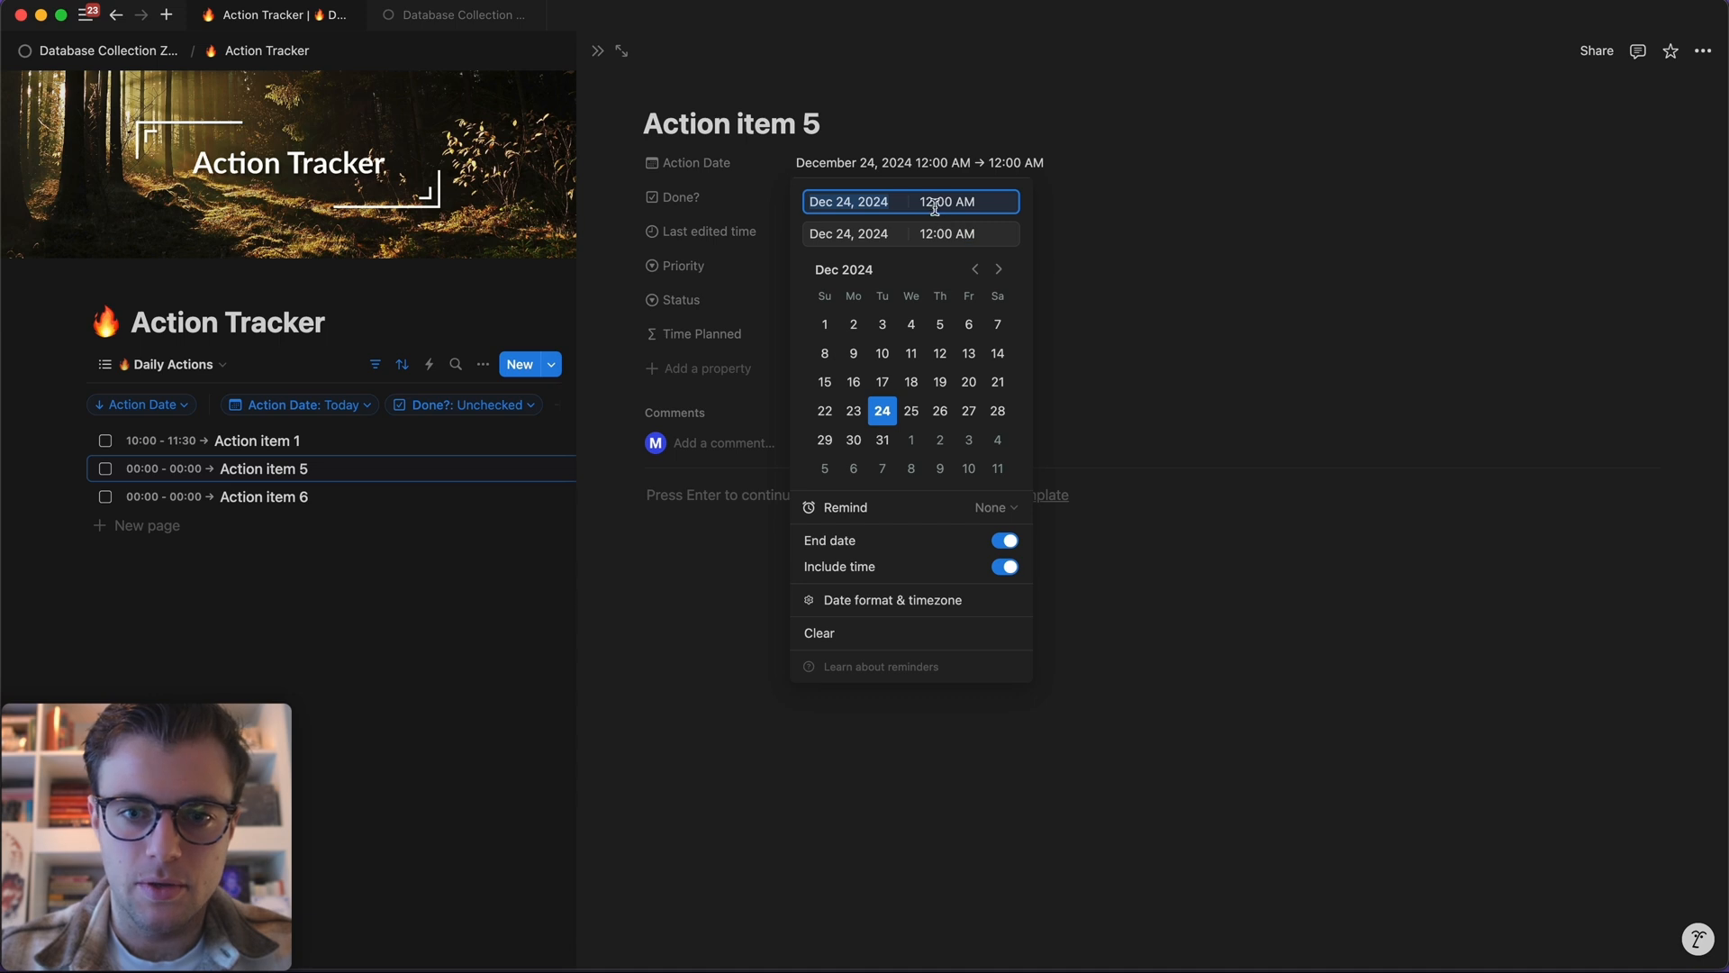
- Set Action item 5's start time to 12:30 AM and its end time to 1:30 PM
click(931, 235)
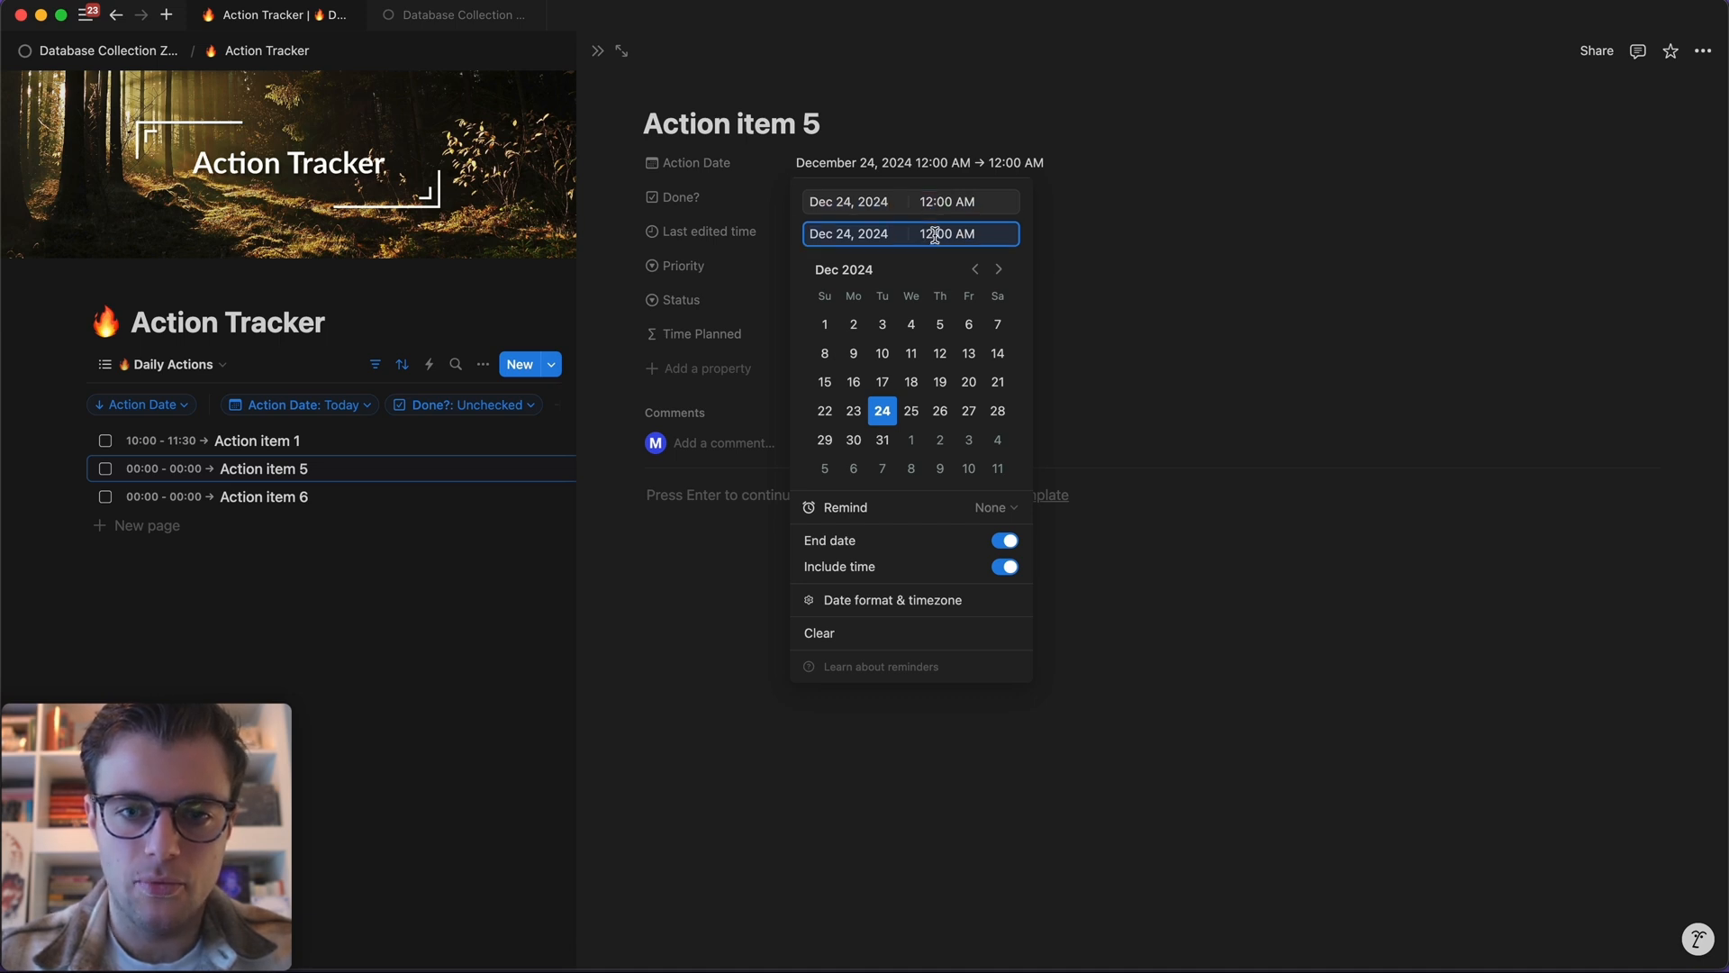
click(942, 201)
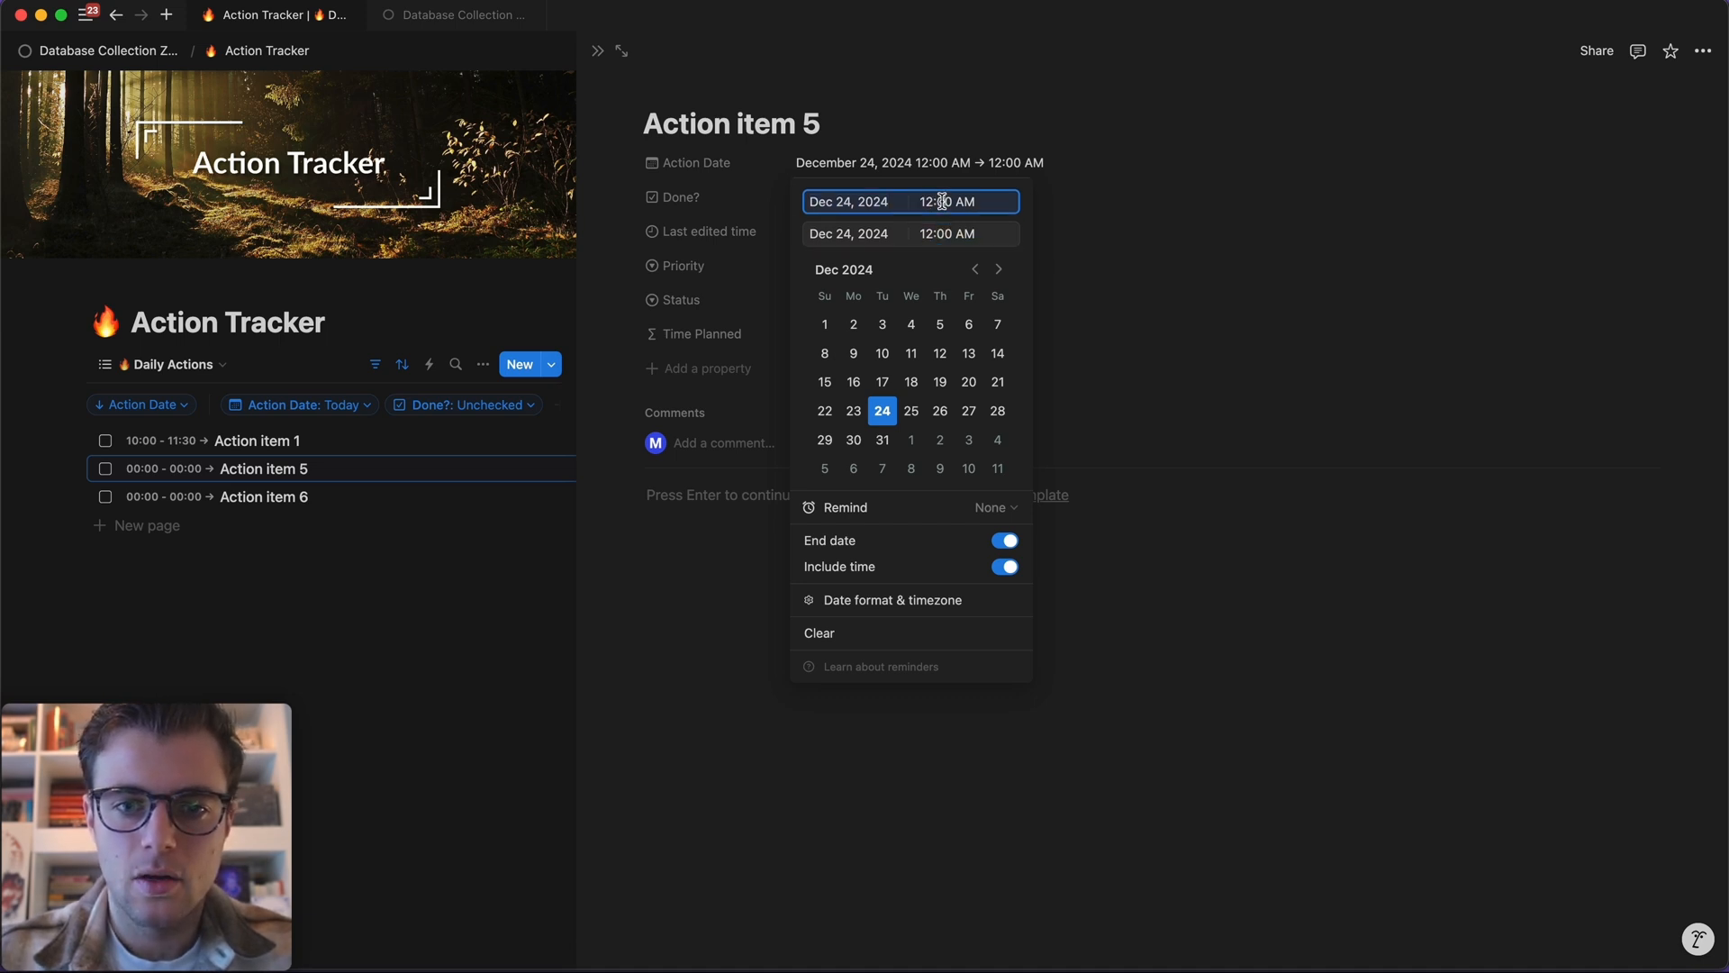
click(933, 235)
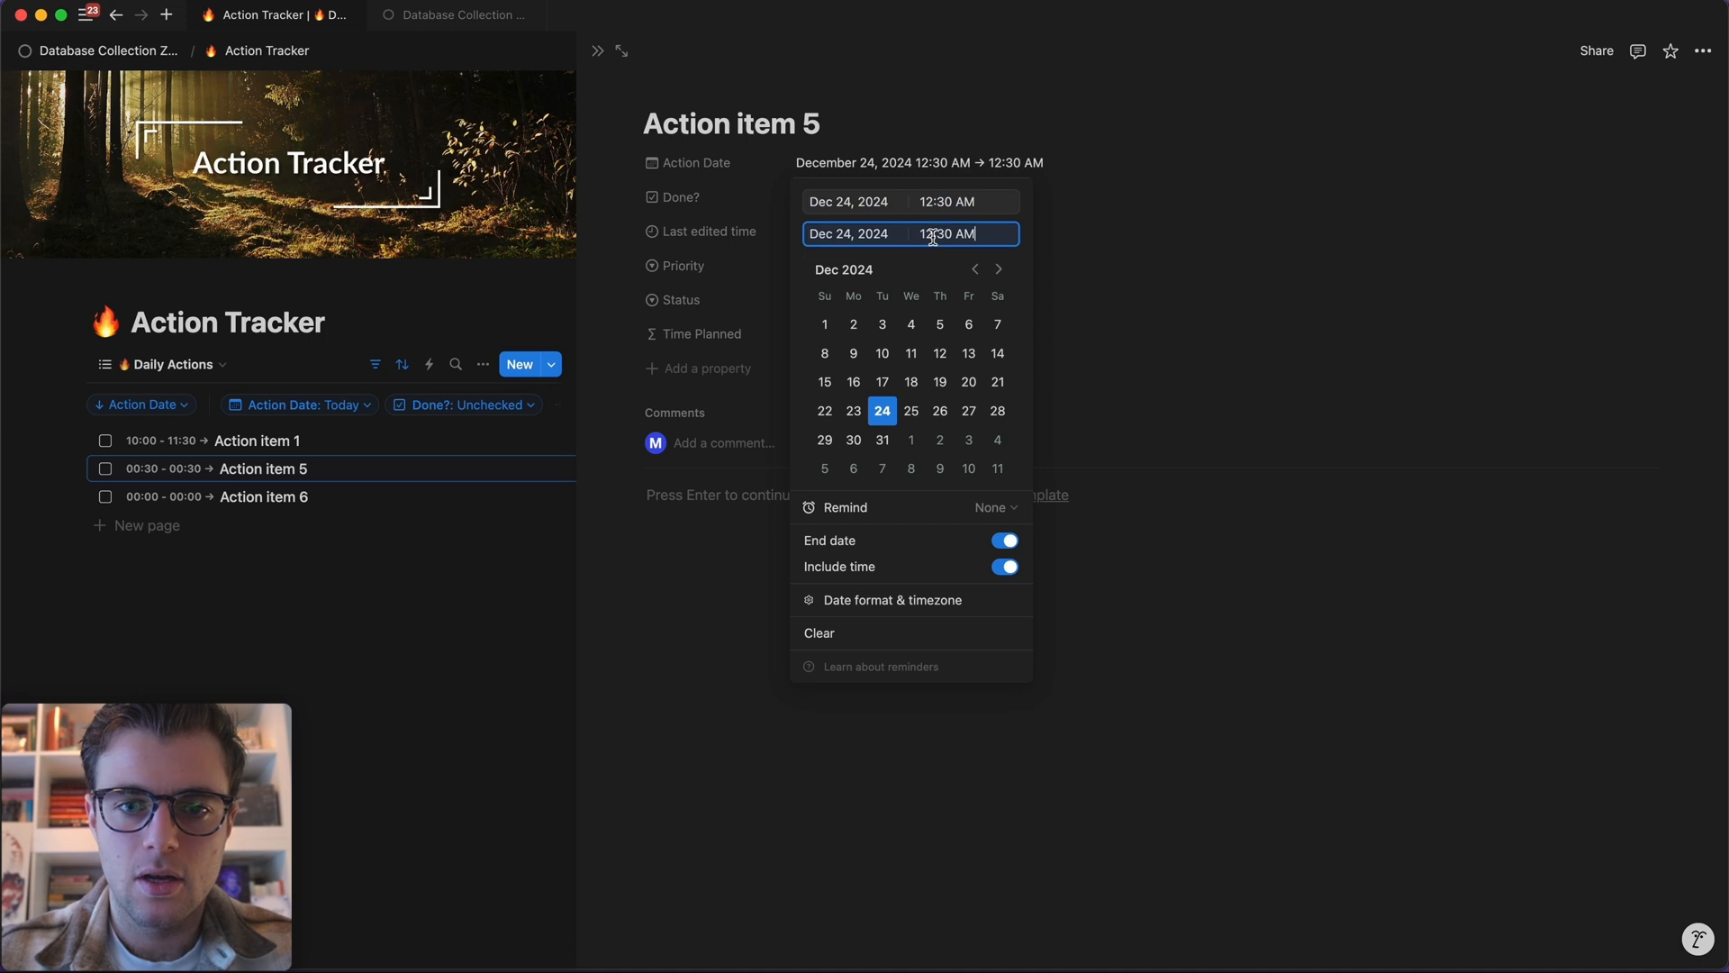
key(BackSpace)
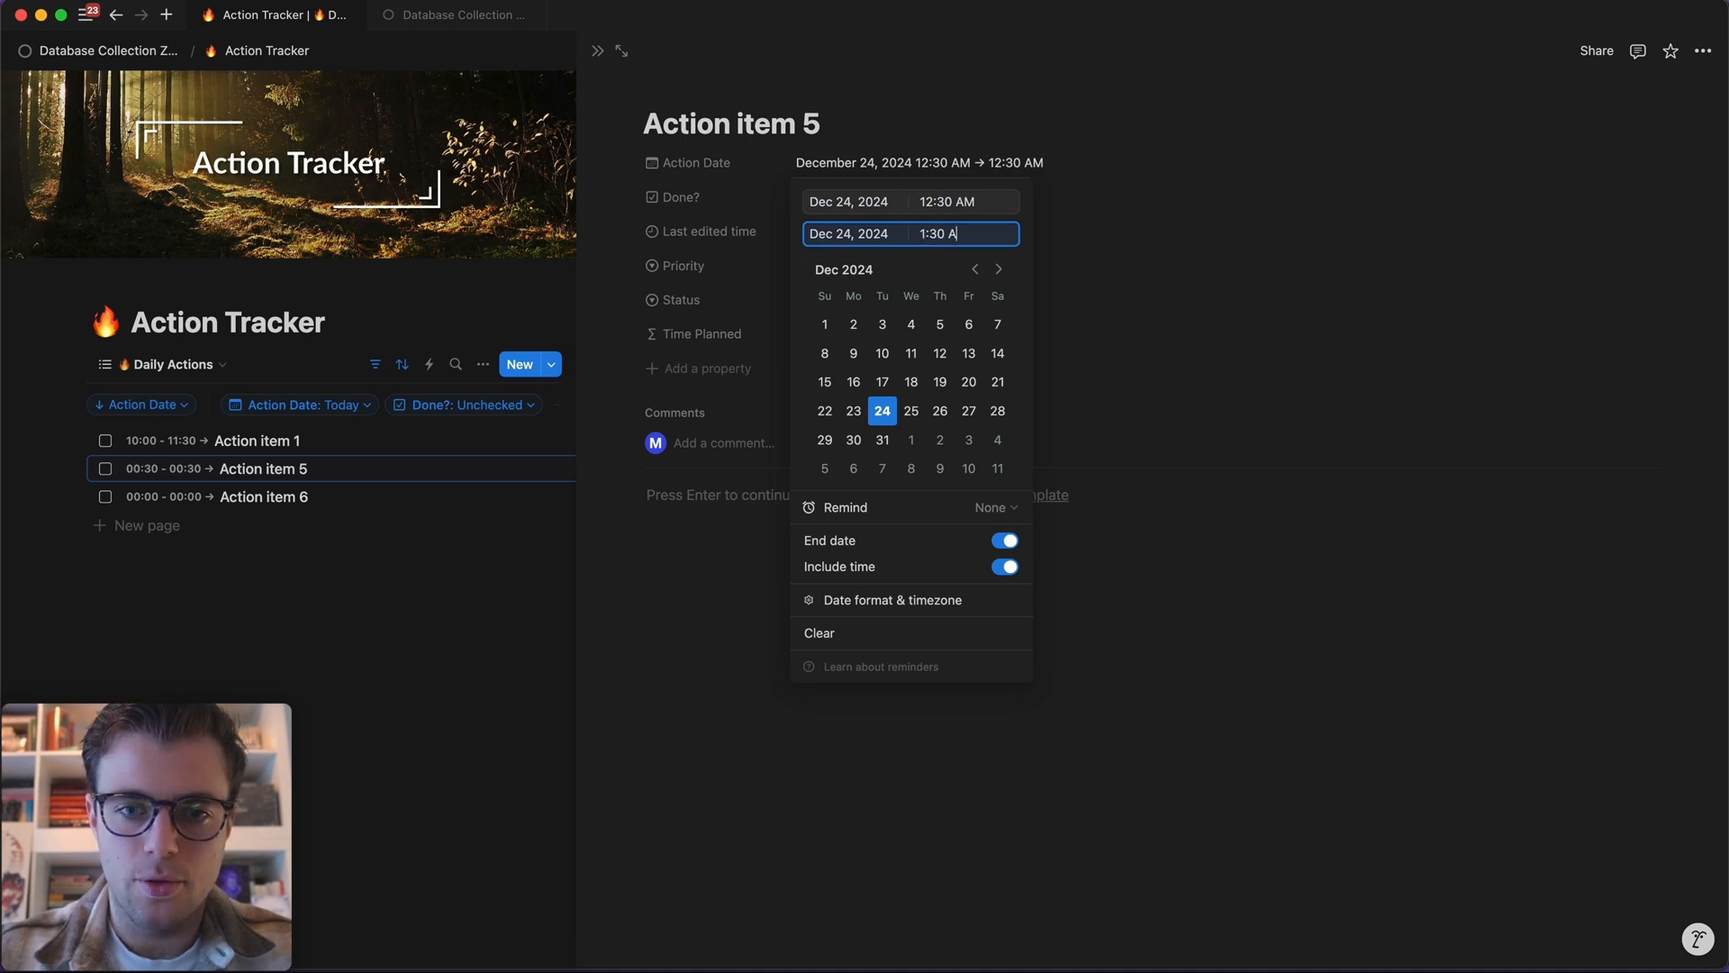
key(Return)
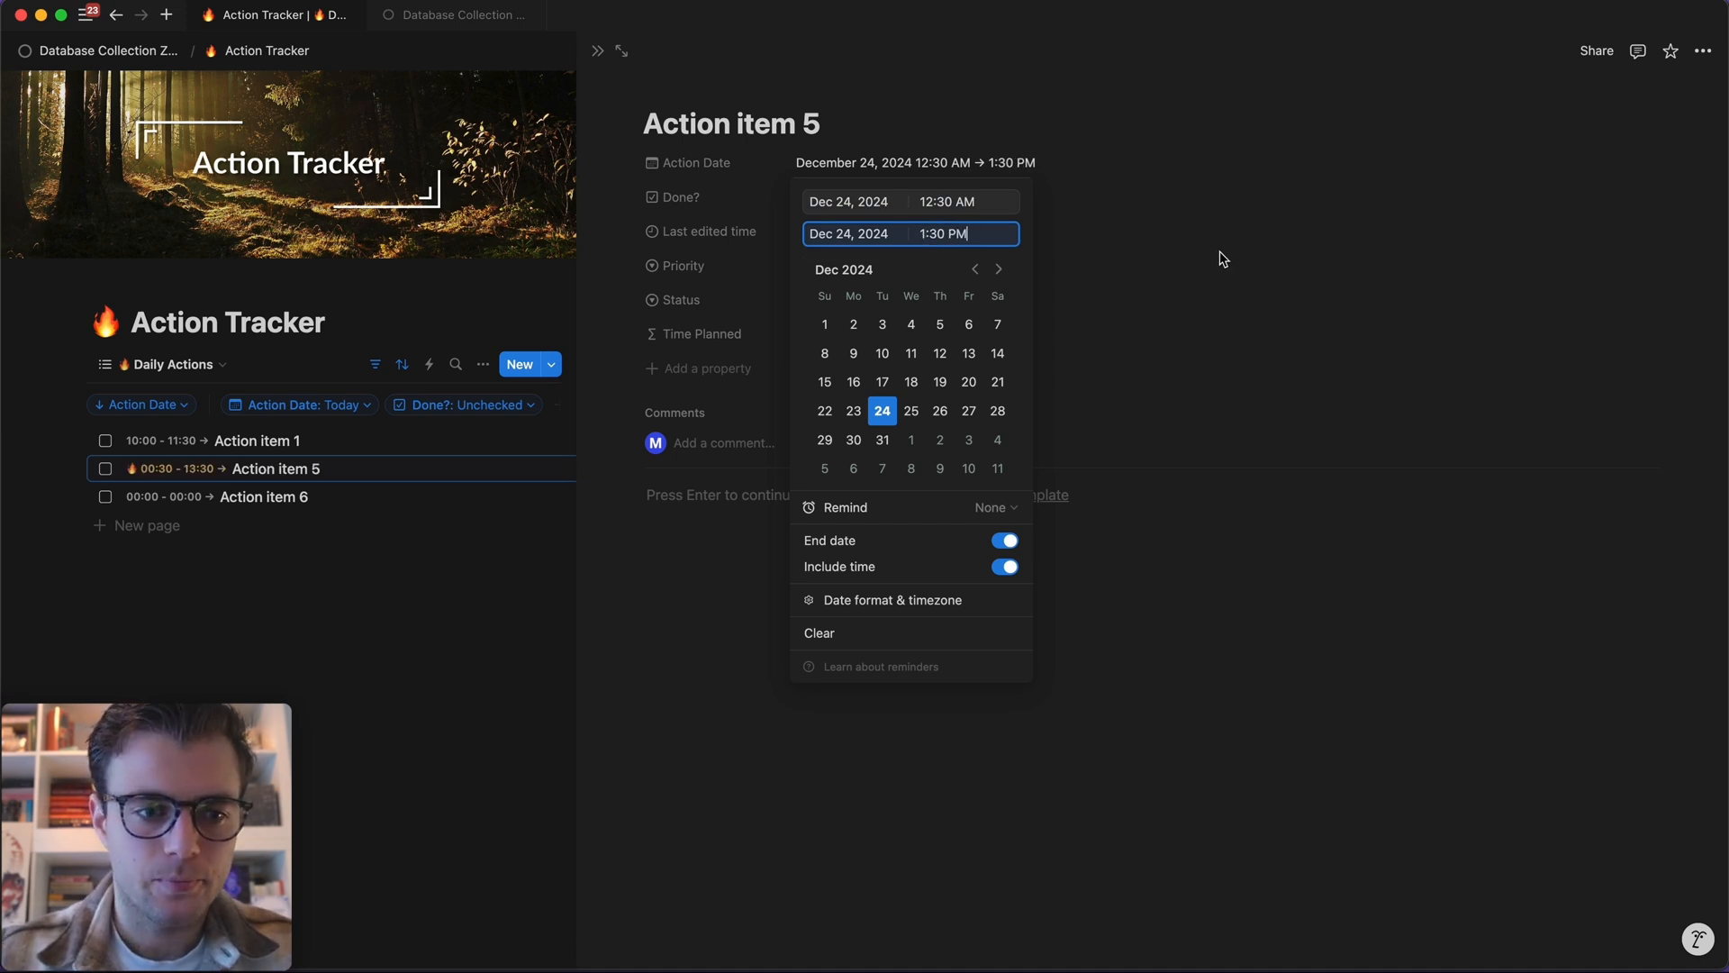
- Change the start time of Action item 5's Action Date to 12:30 PM and close the item
click(954, 202)
key(BackSpace)
key(BackSpace)
key(BackSpace)
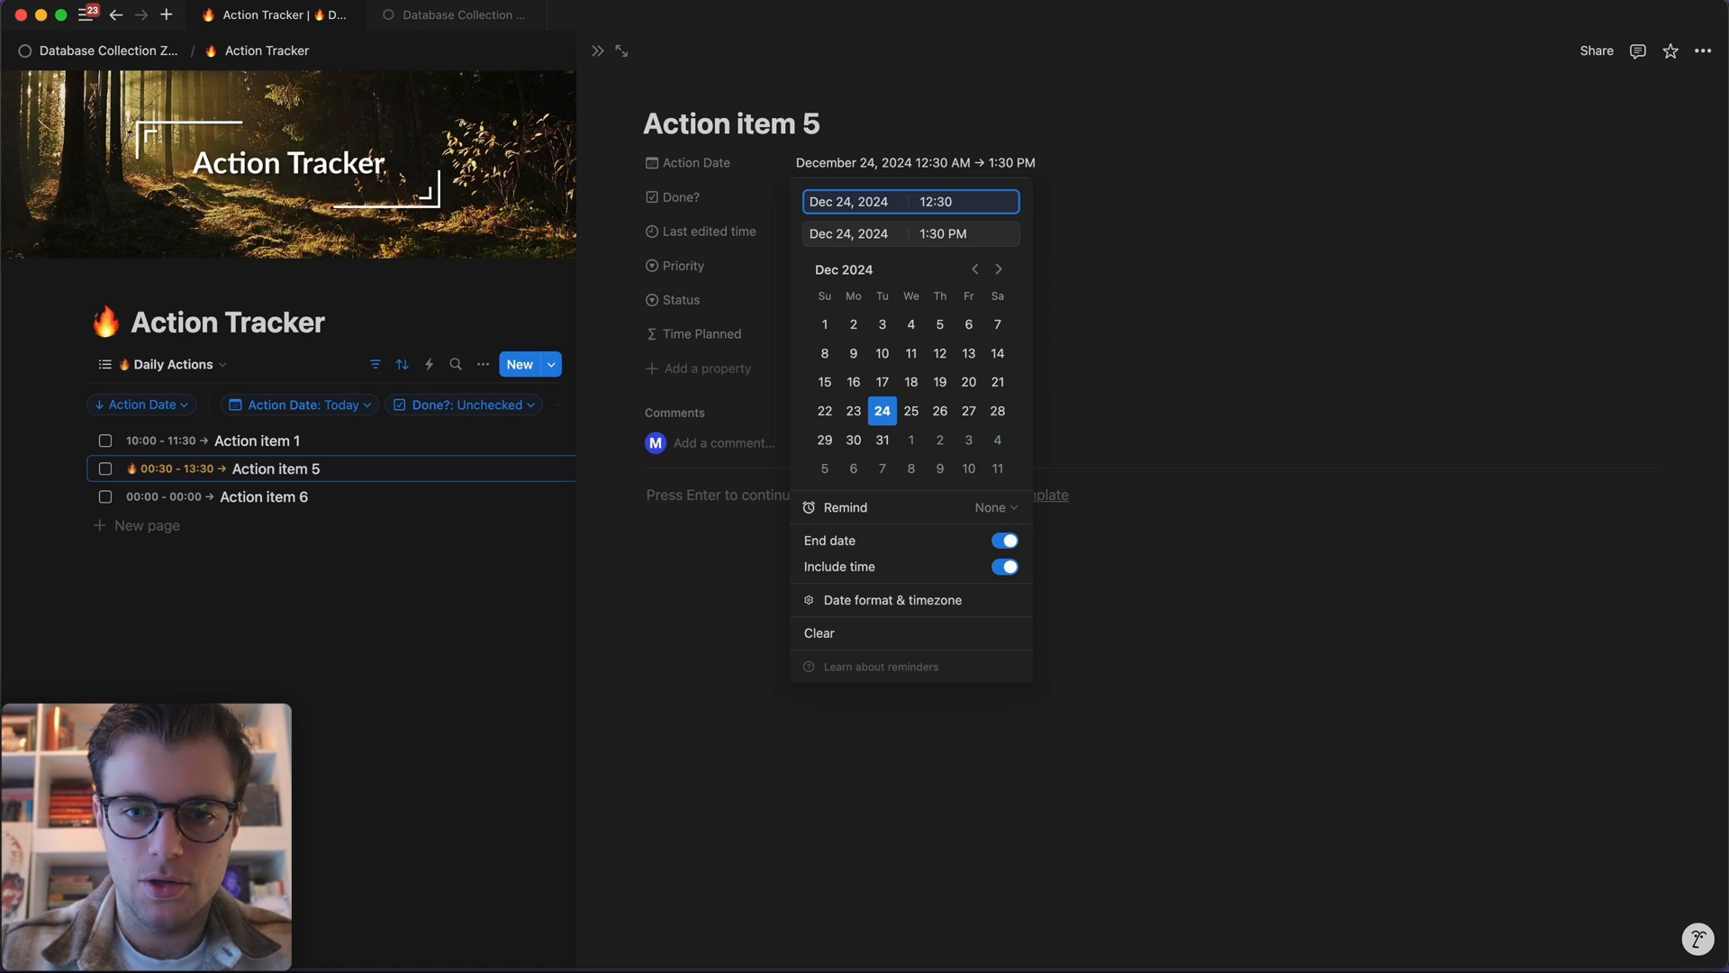
text(PM)
key(Return)
click(1291, 297)
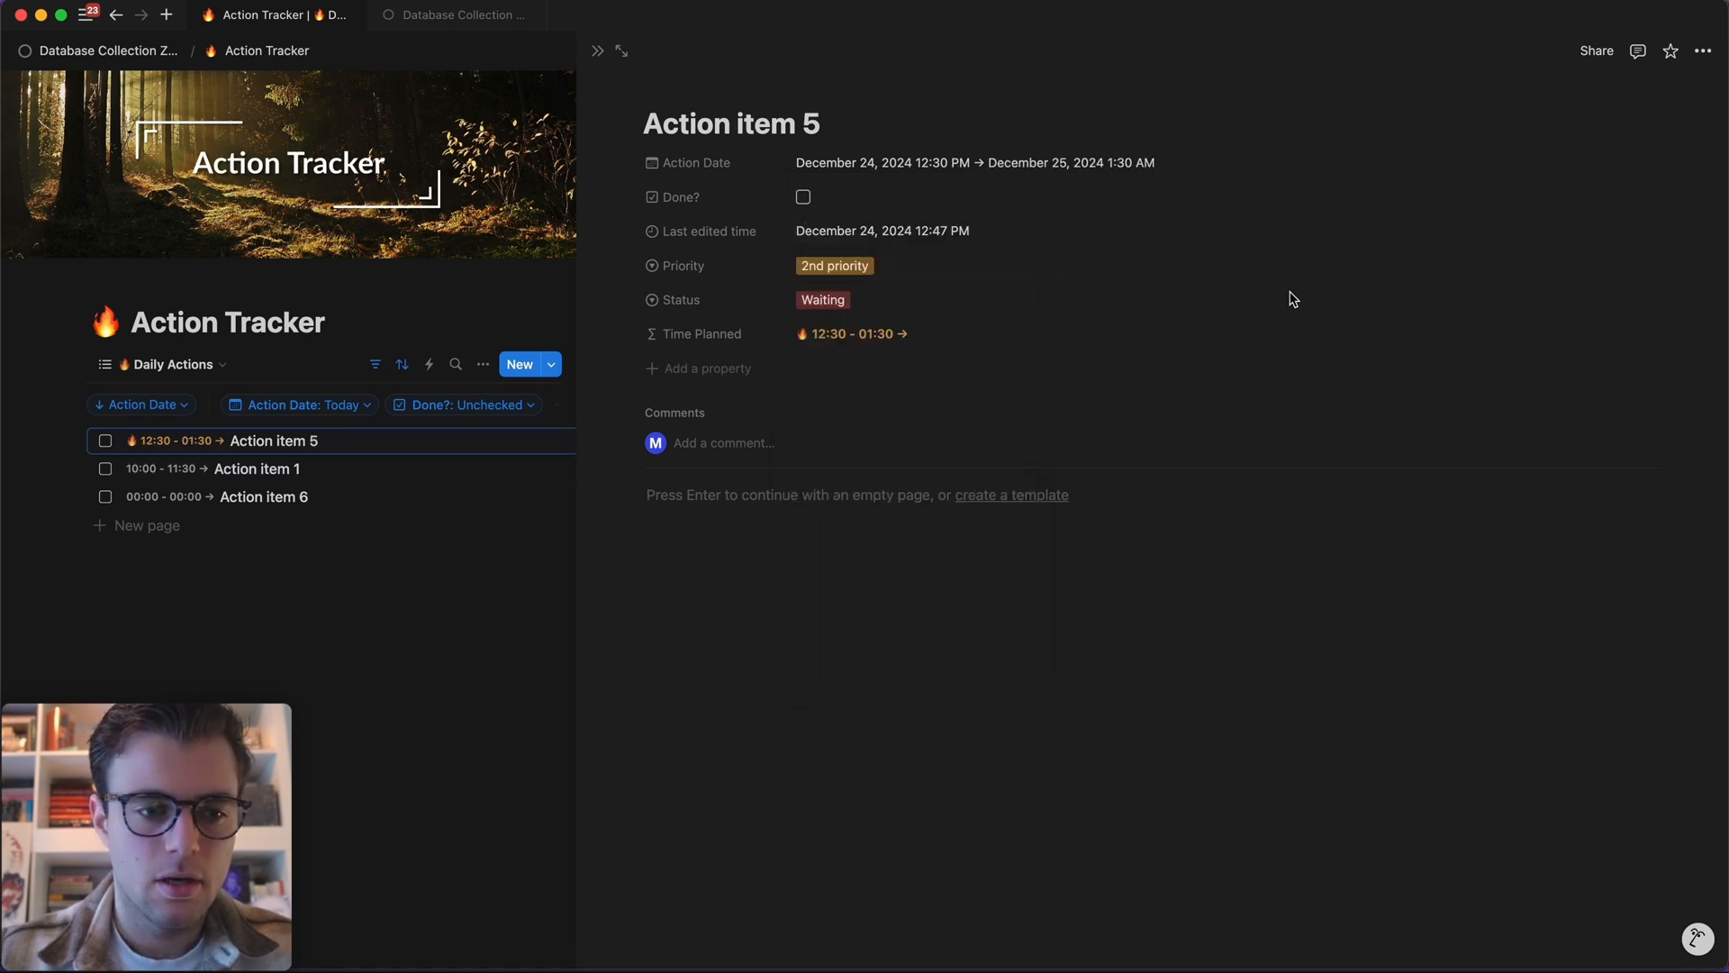
click(598, 51)
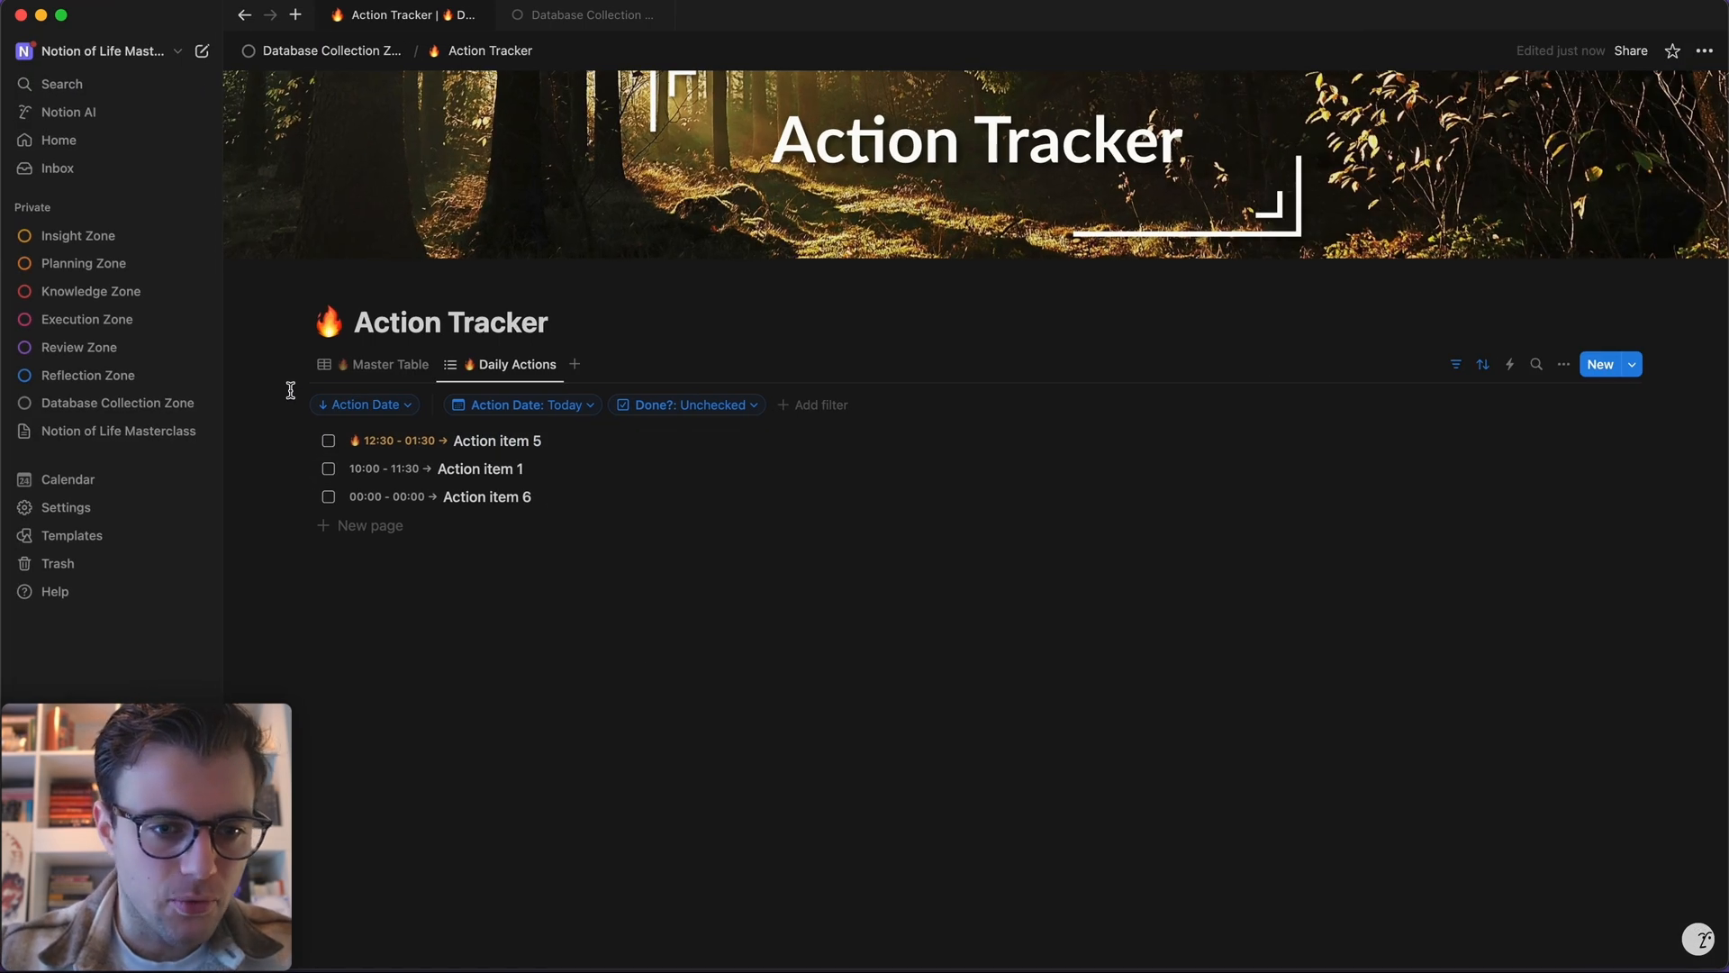
- Switch the Daily Actions view's Action Date sort to ascending
click(399, 407)
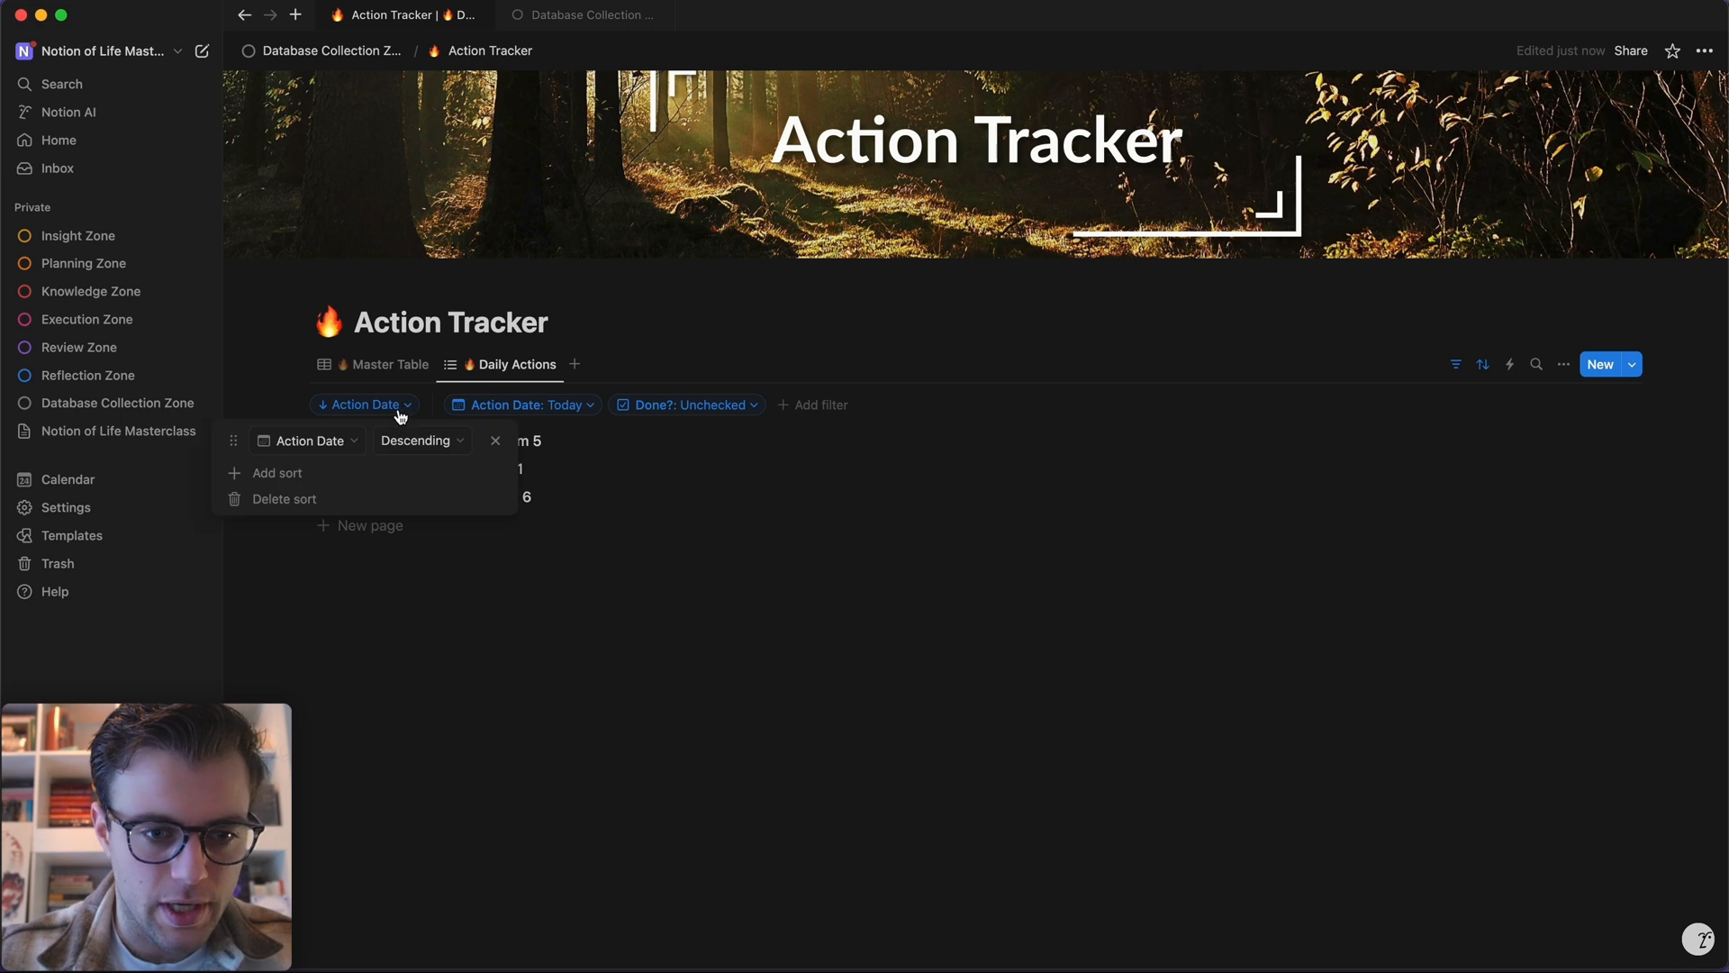
click(419, 444)
click(406, 472)
click(722, 733)
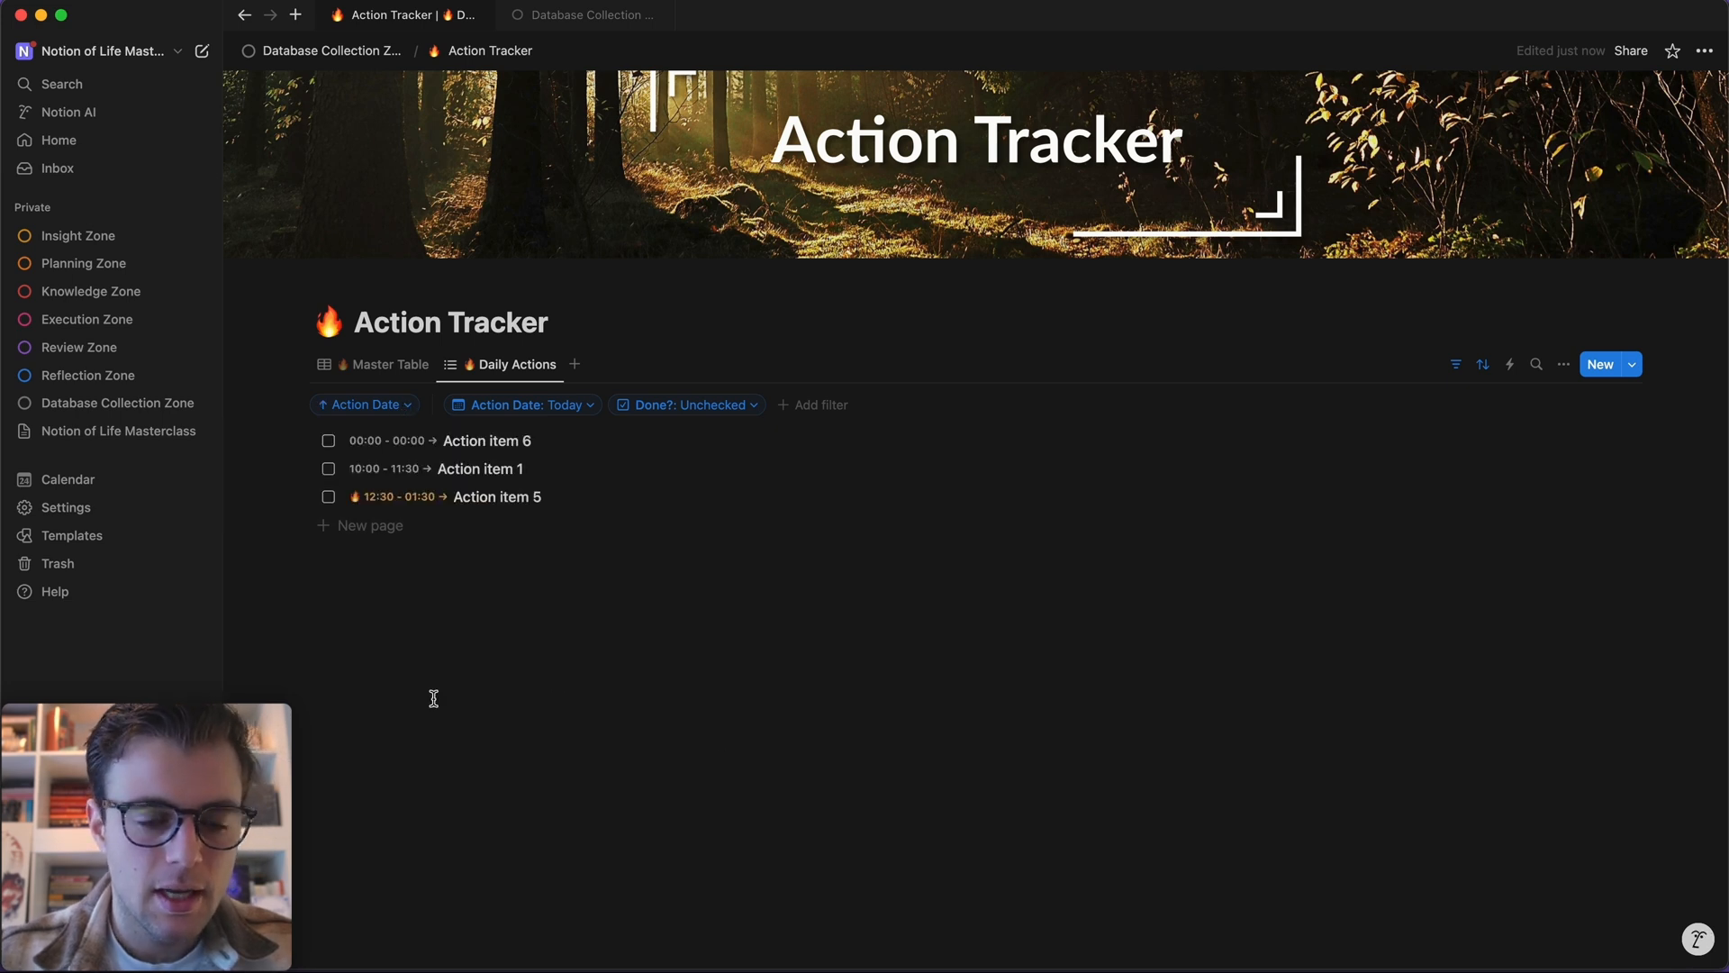
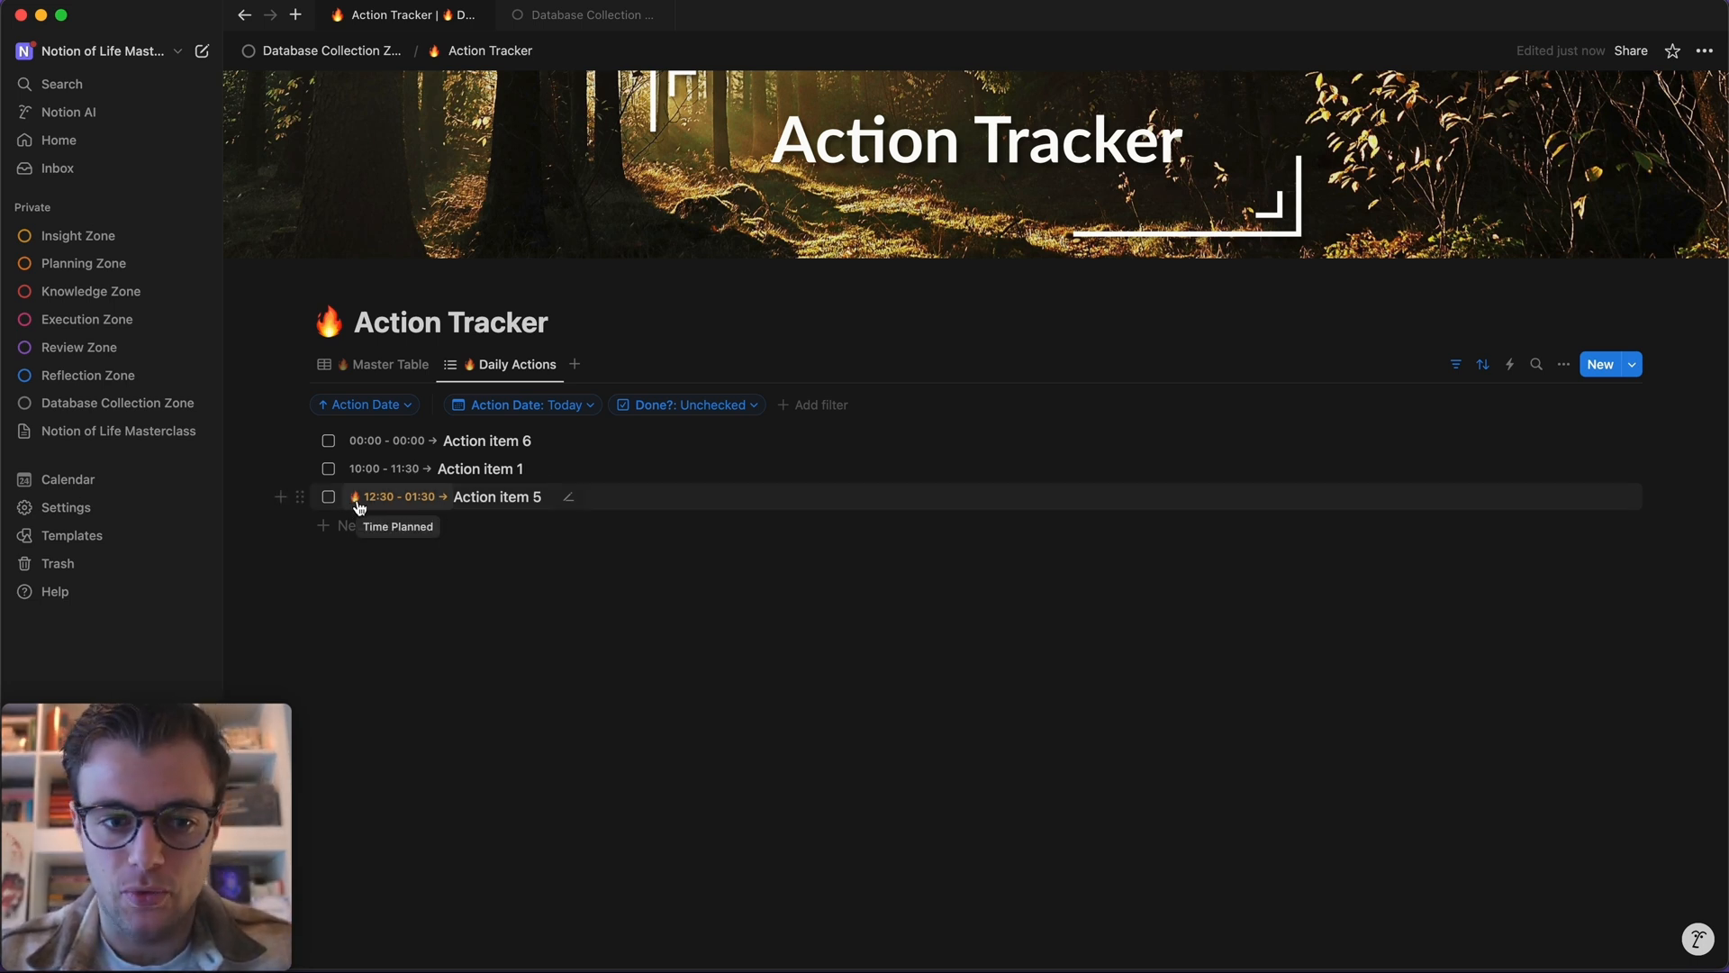
- Check Action item 5's Action Date range and the Time Planned formula without changing them
click(480, 501)
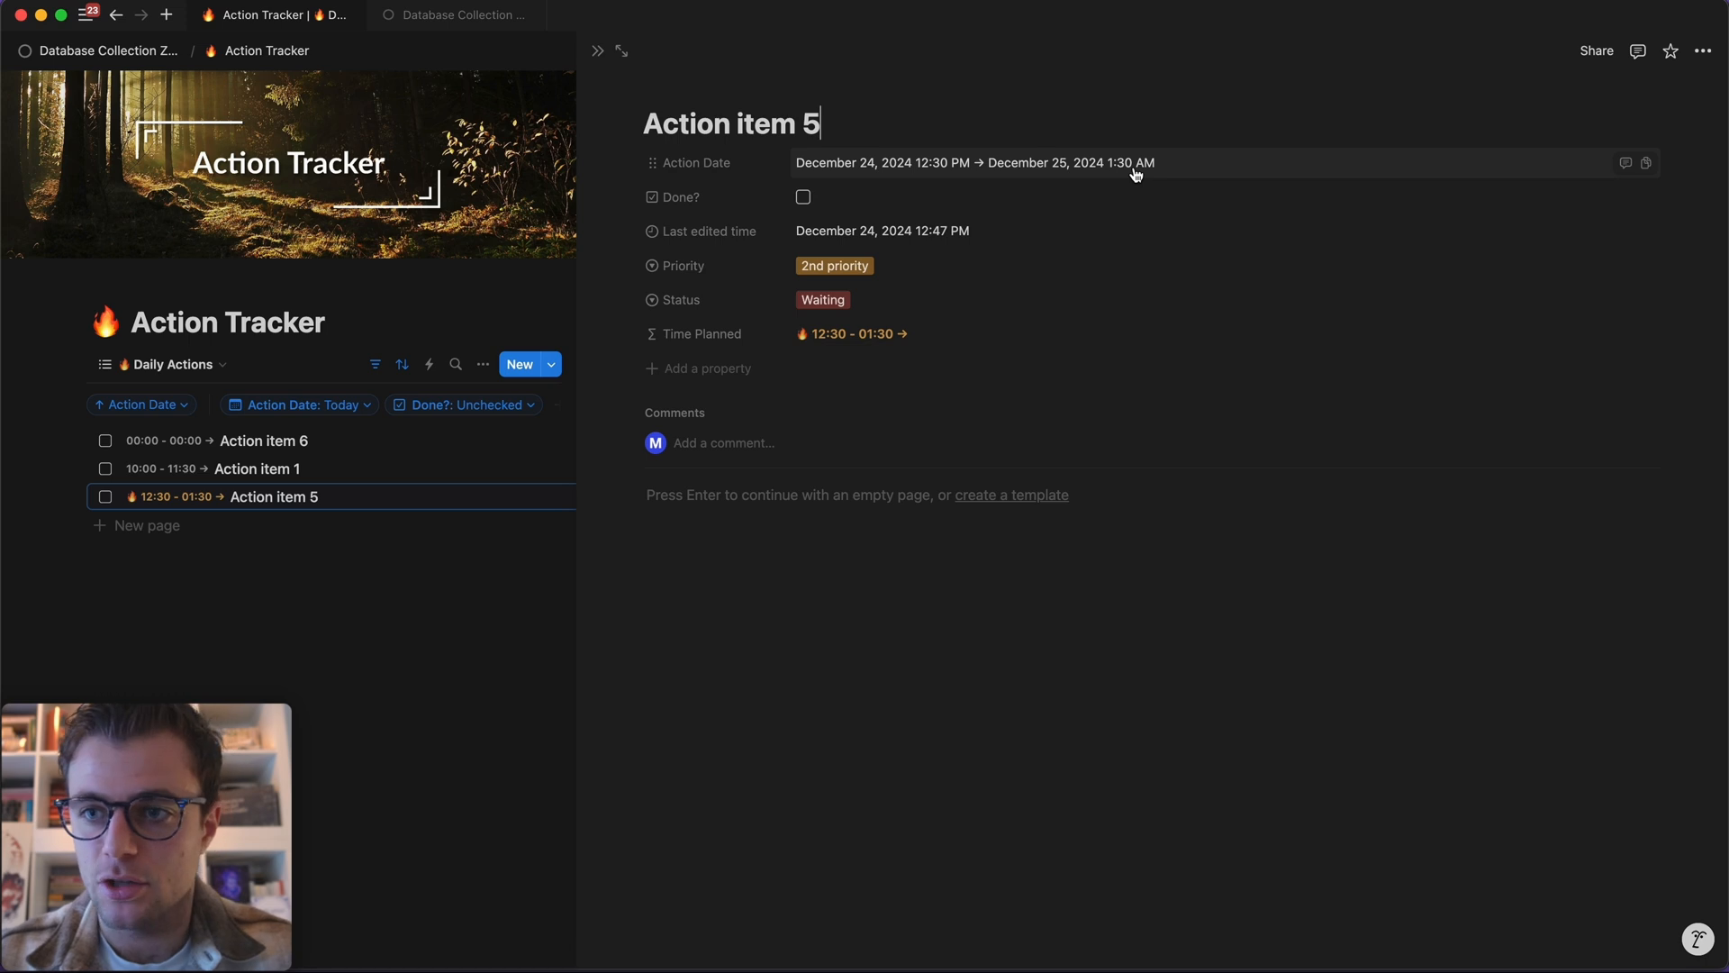
click(235, 633)
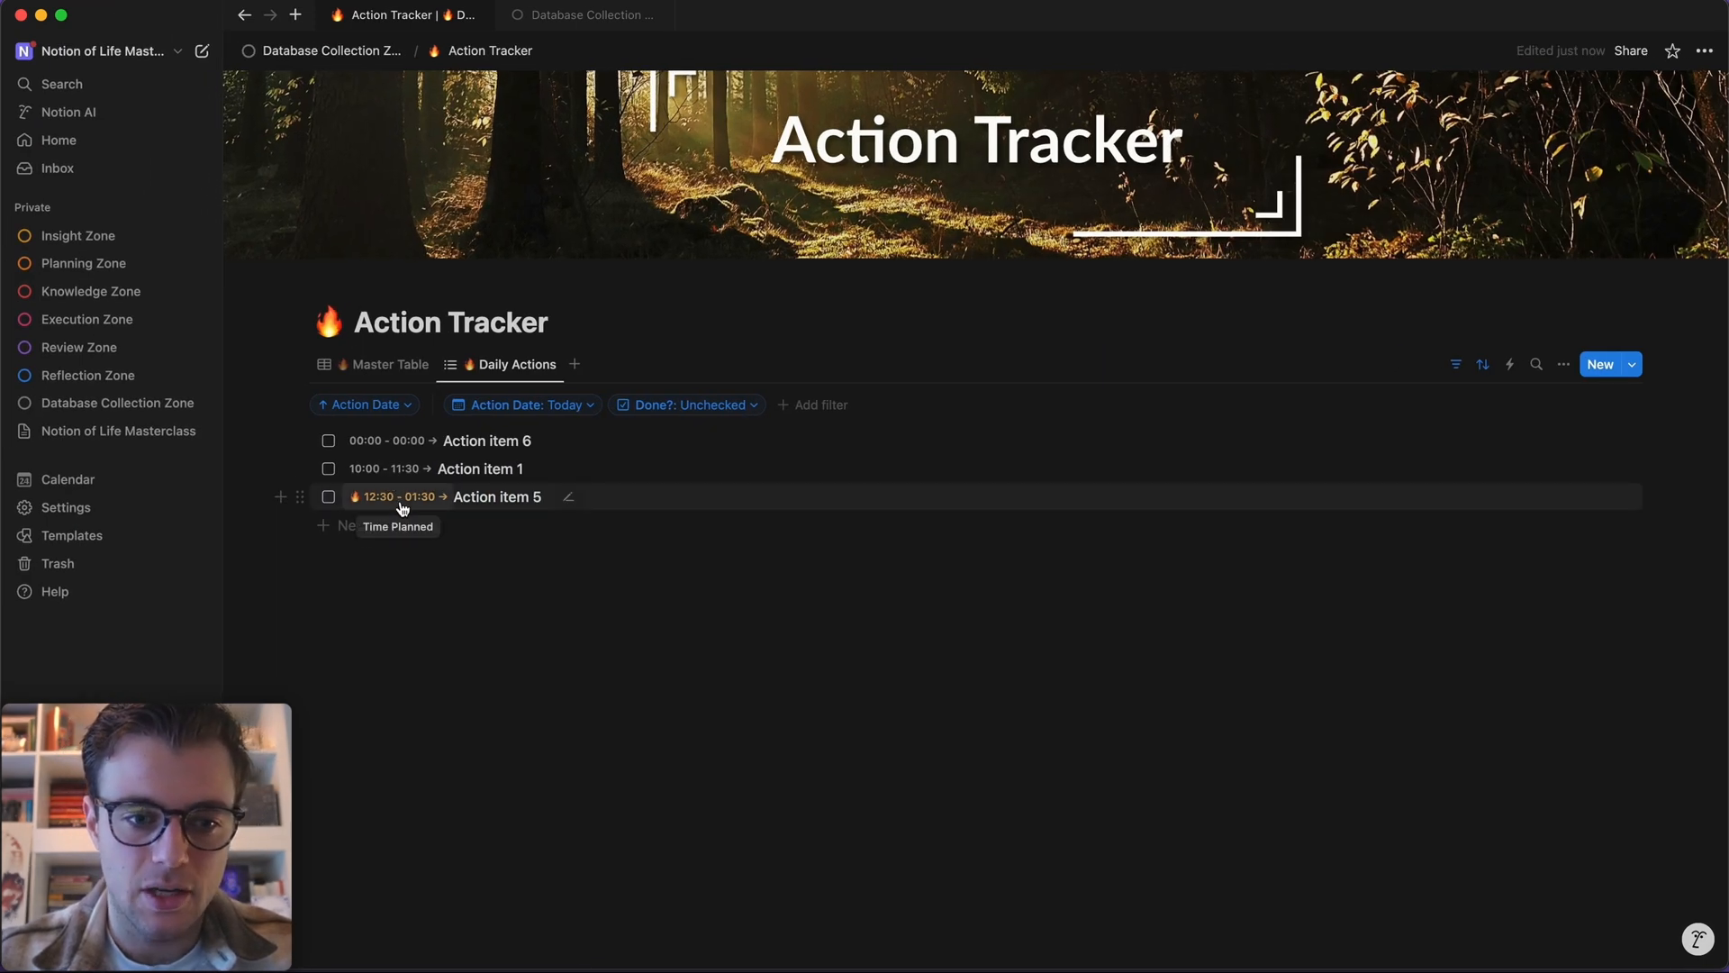
click(379, 441)
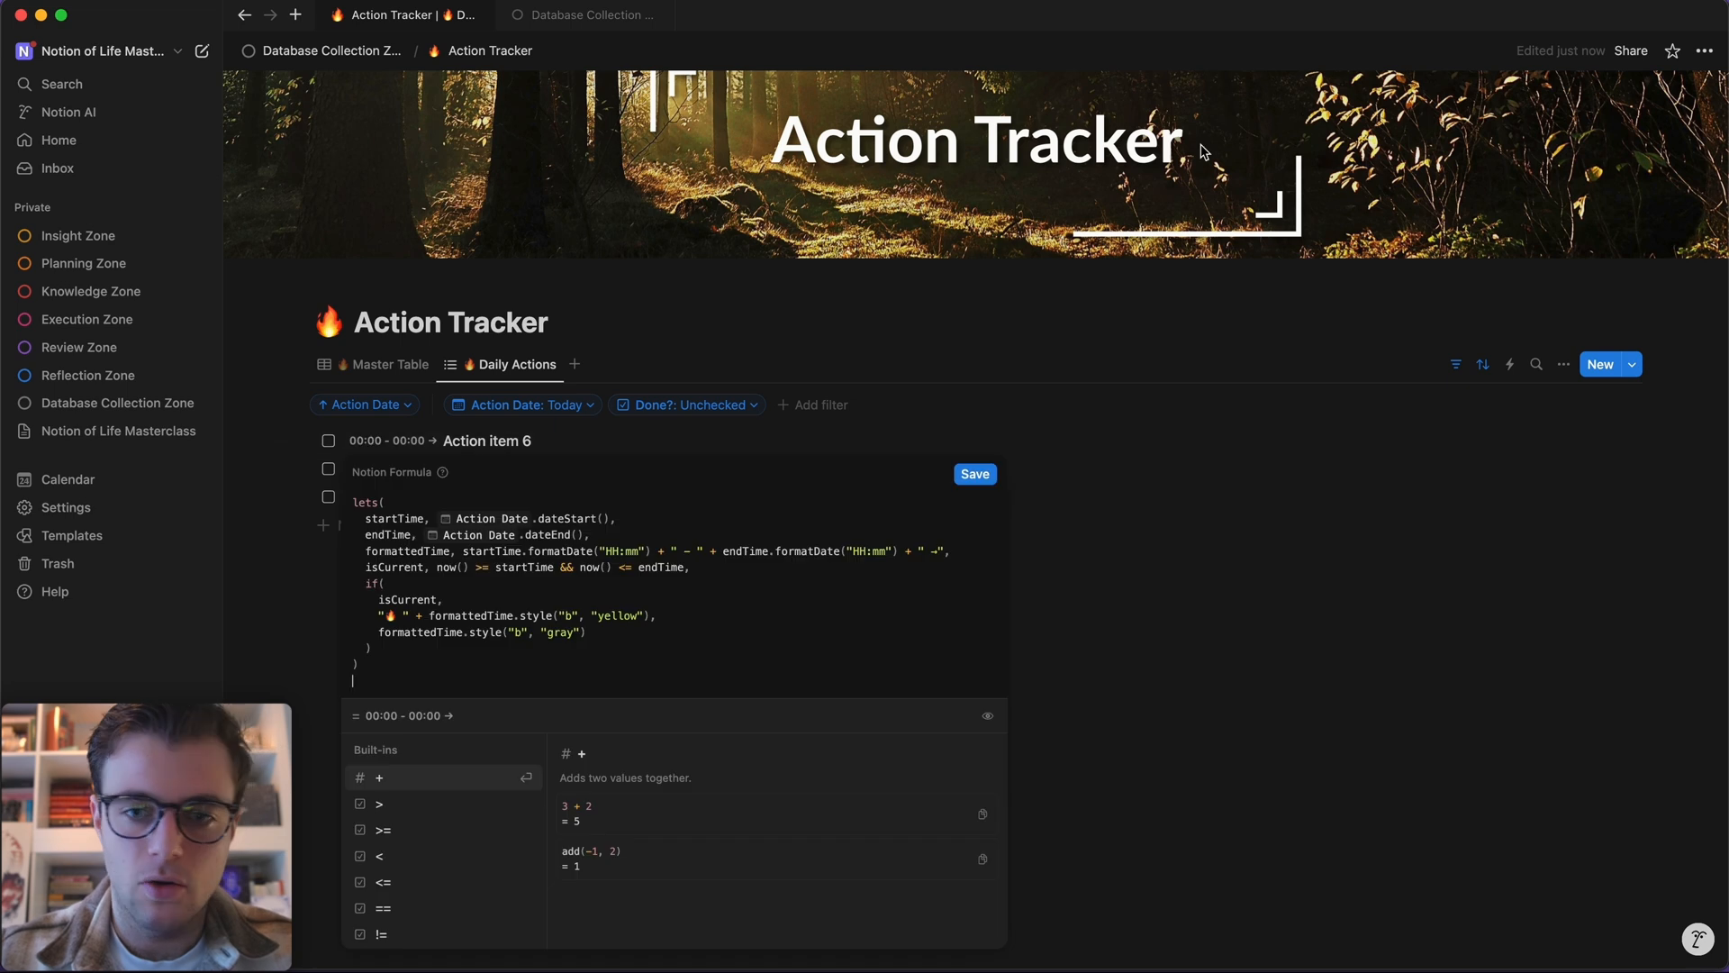
key(Escape)
- Add an end date and time to Action item 6's Action Date, running from 2:00 PM to 4:00 PM
click(494, 447)
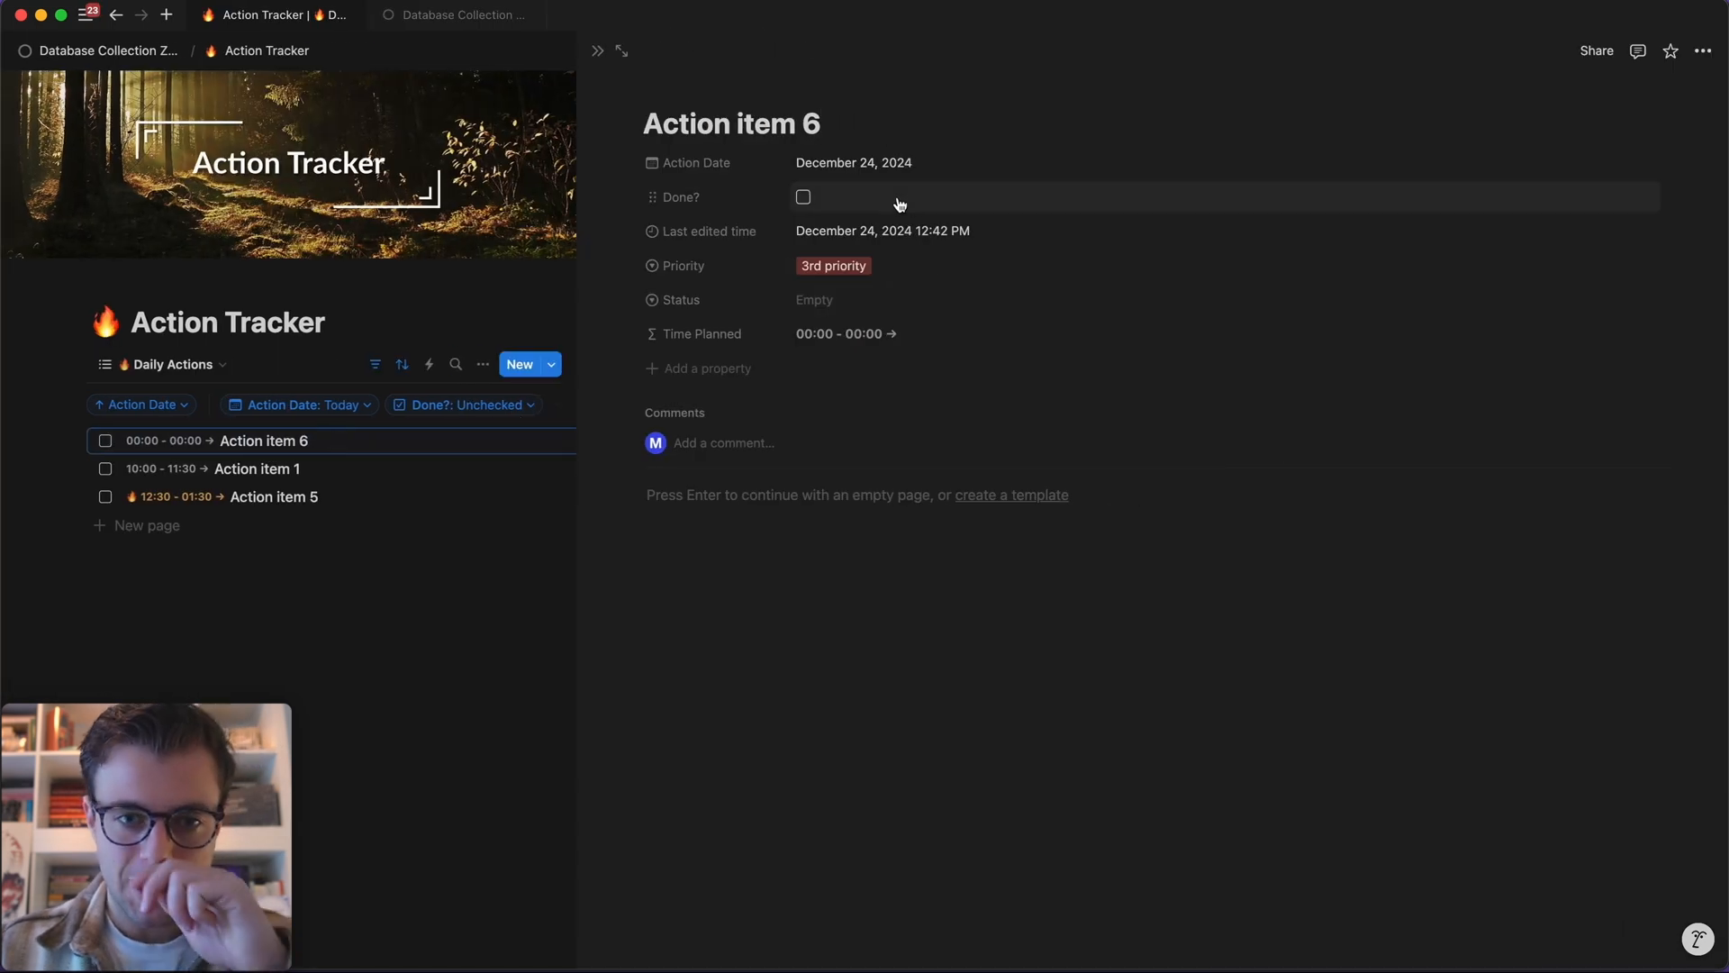
click(904, 168)
click(1007, 508)
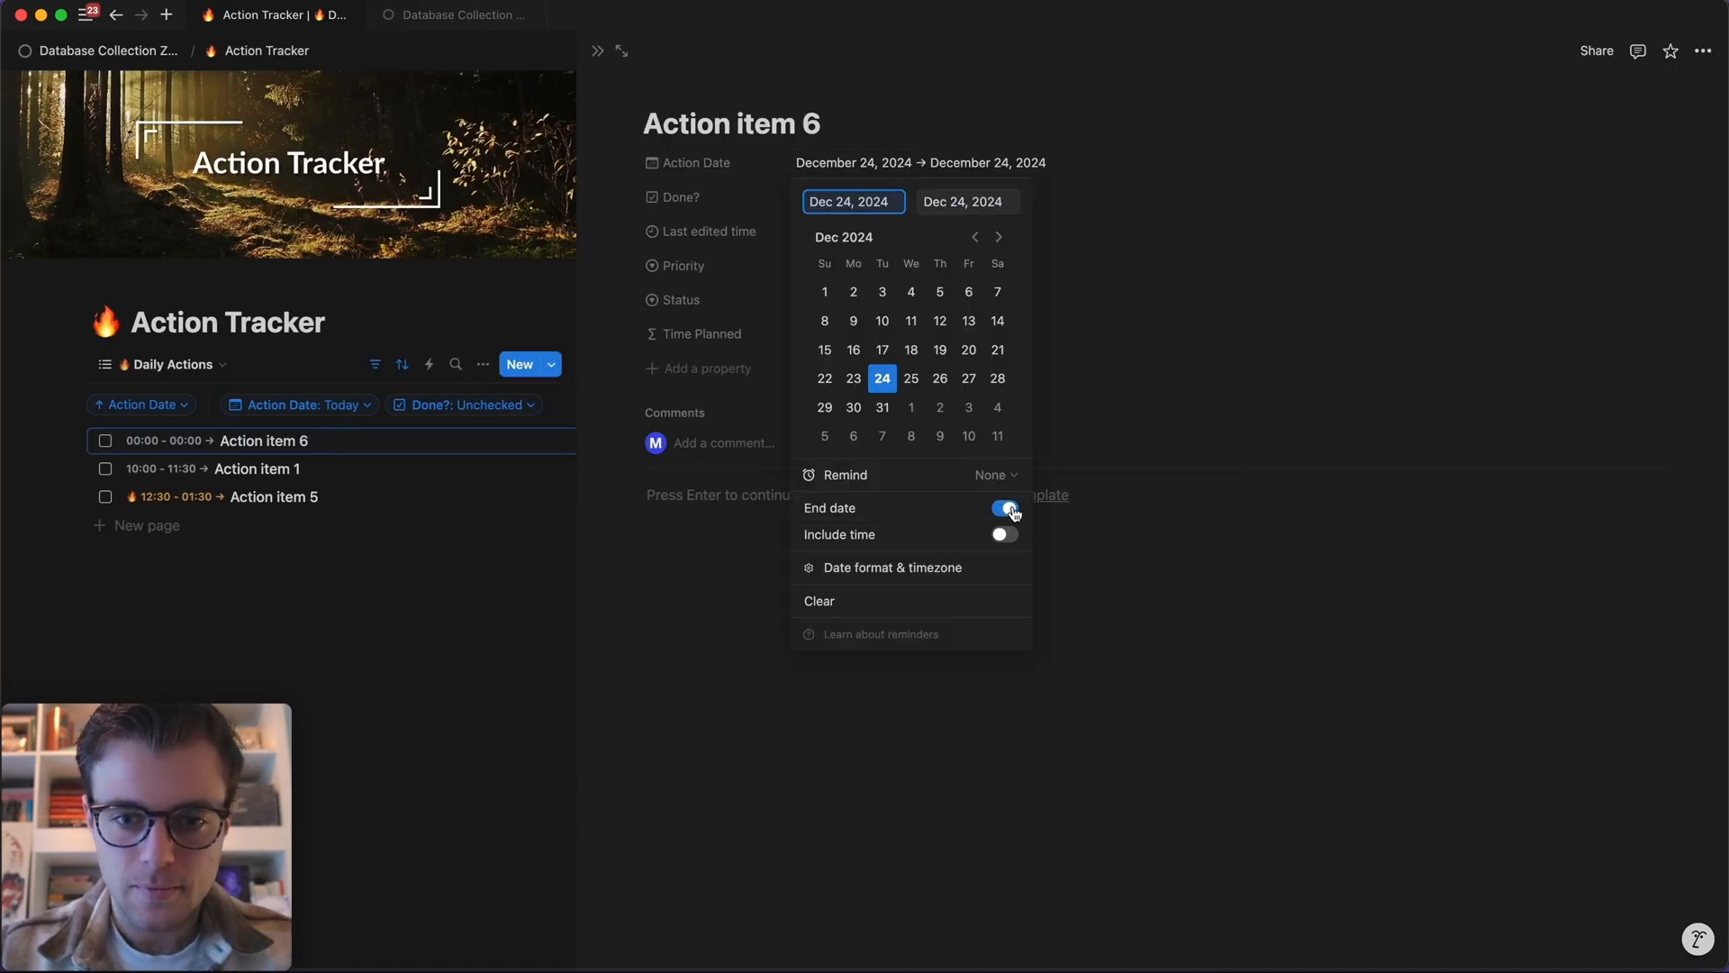
click(1005, 535)
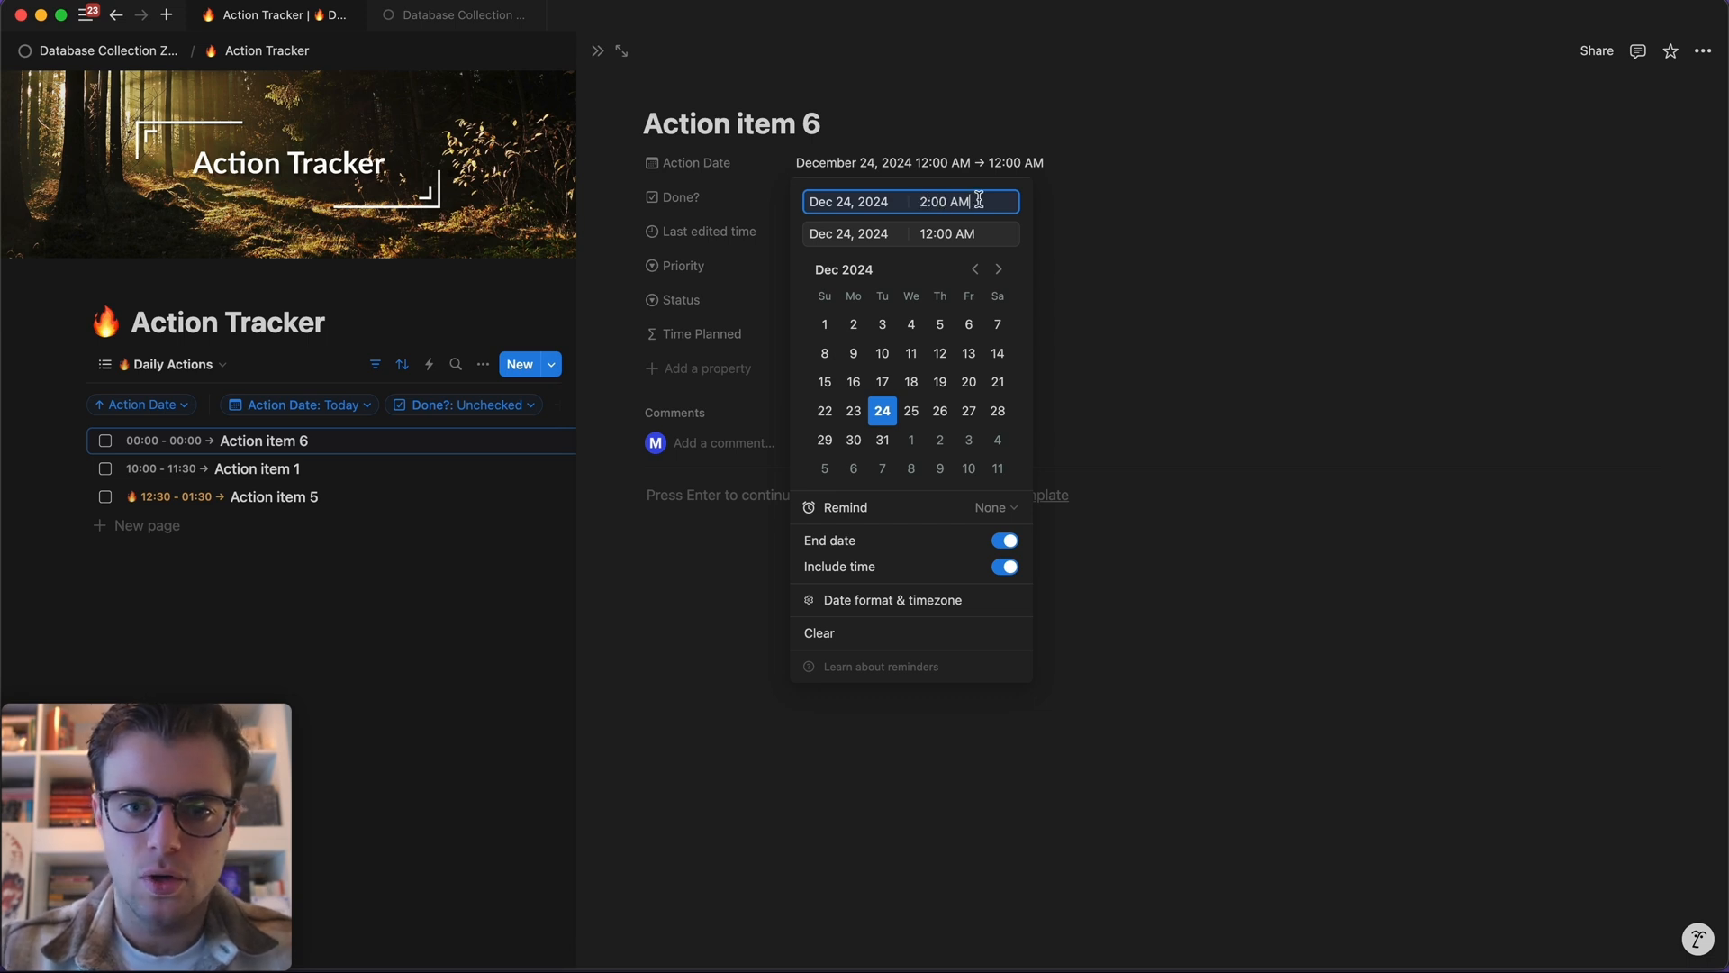
text(2:00 Pm)
key(Return)
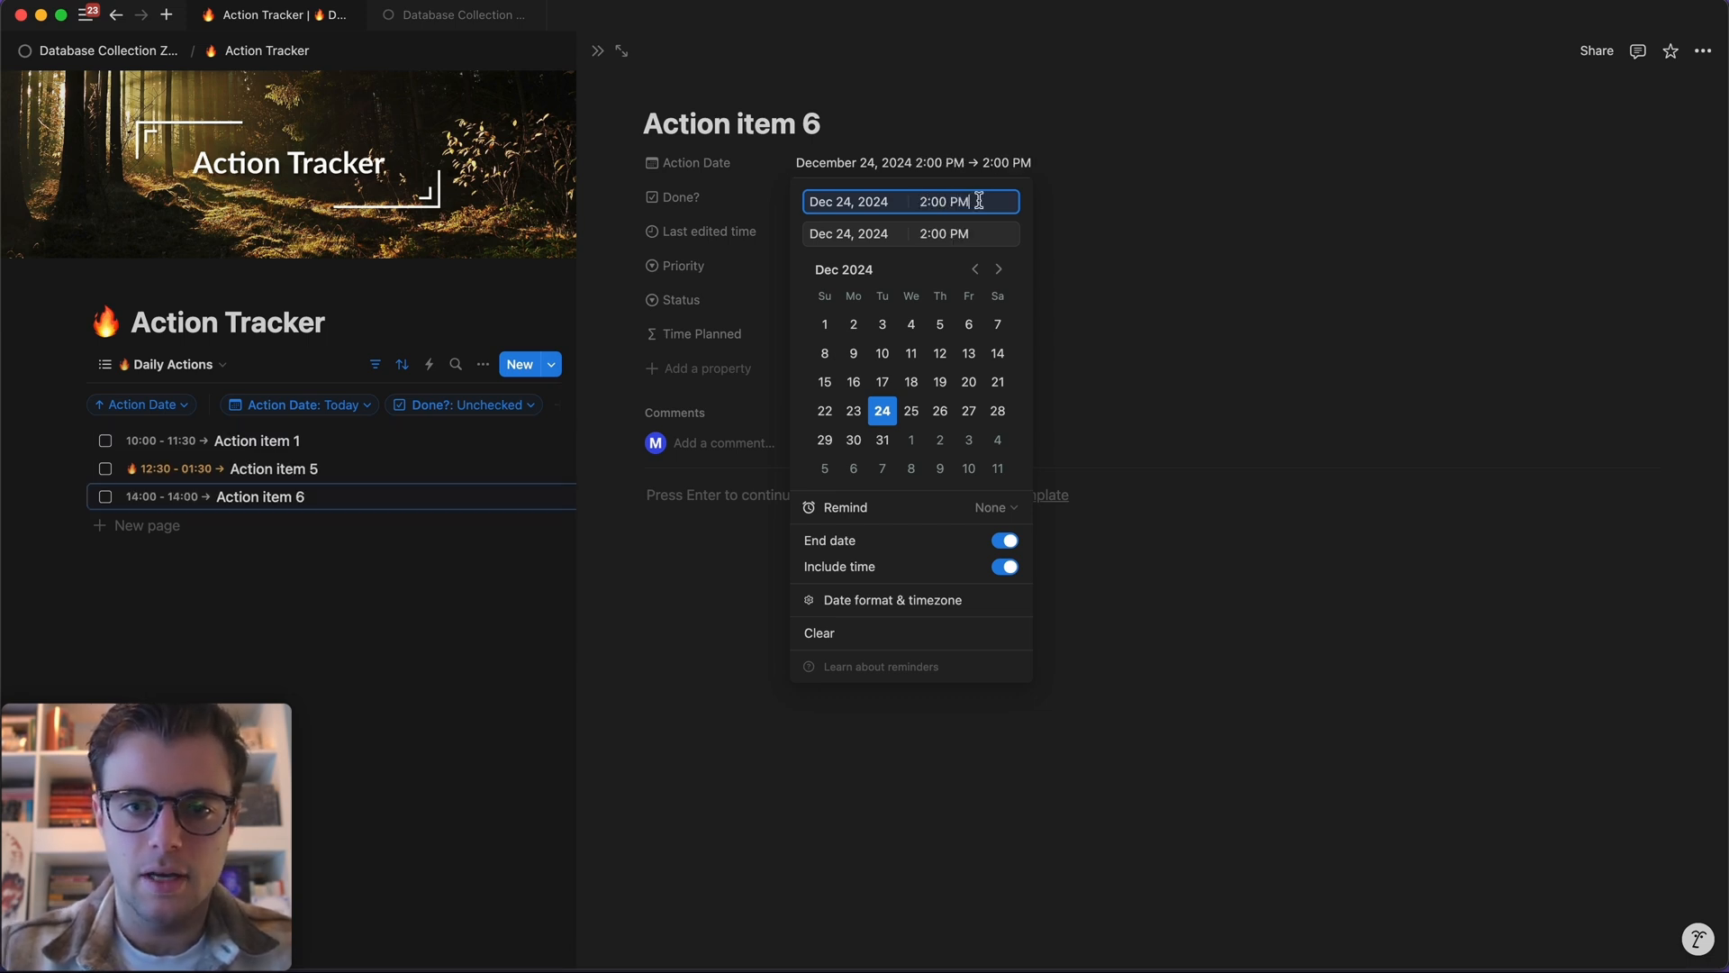
click(931, 234)
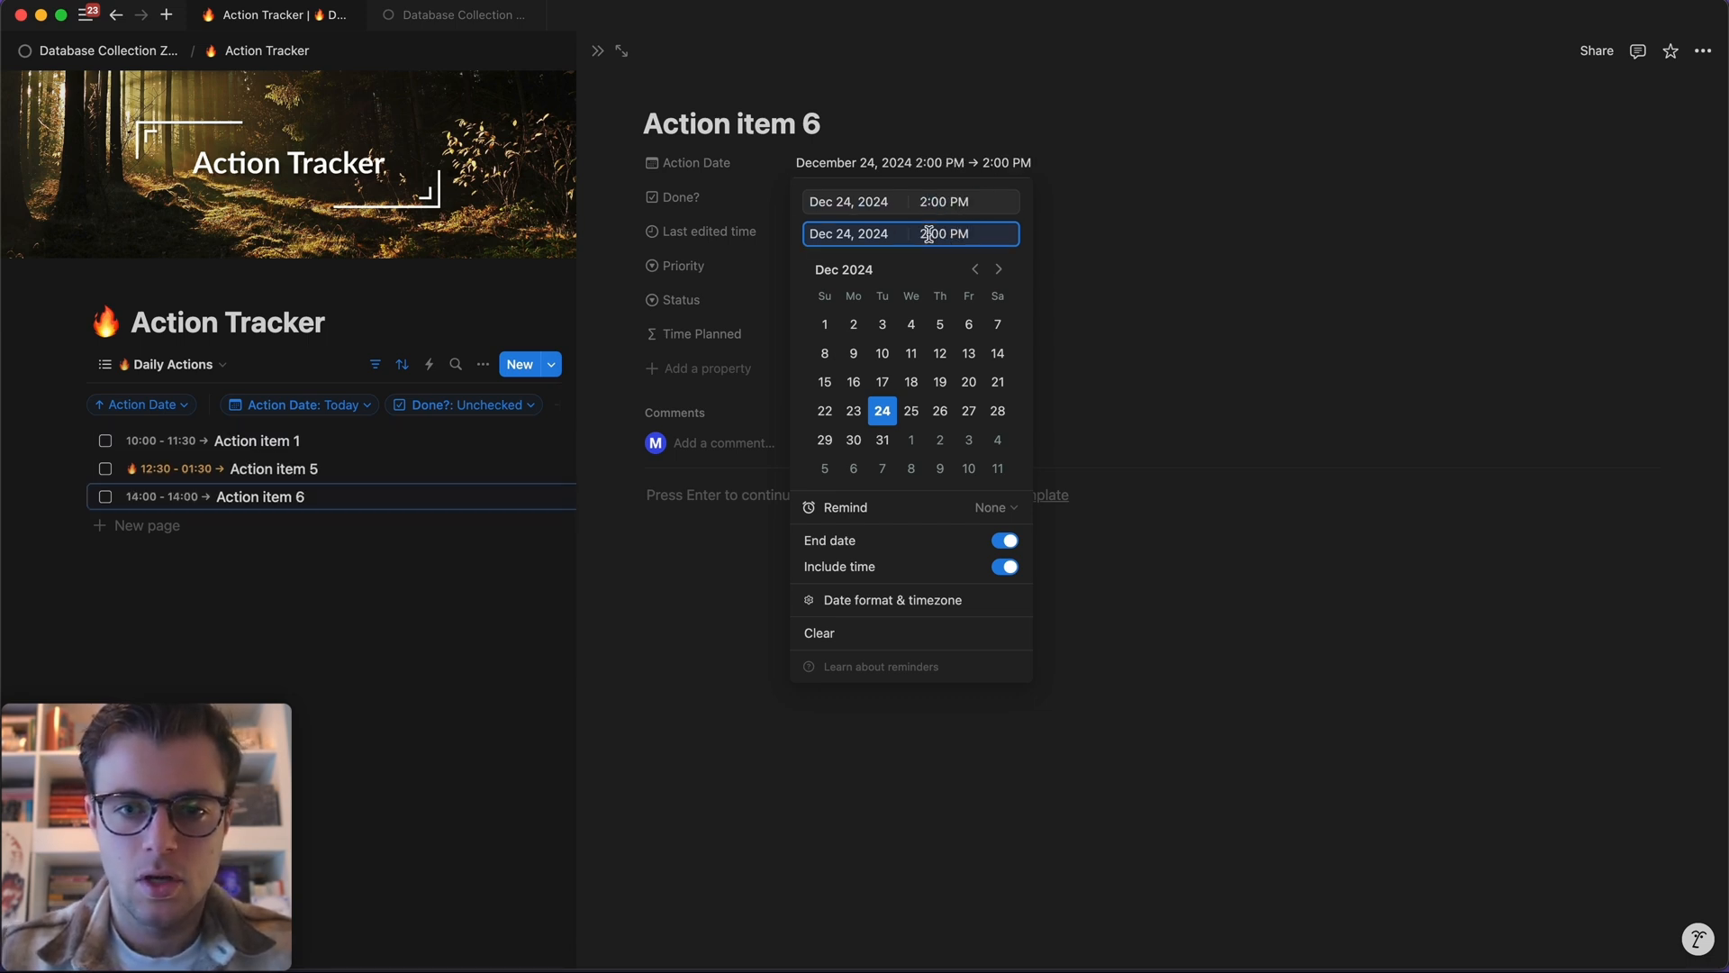
click(1284, 214)
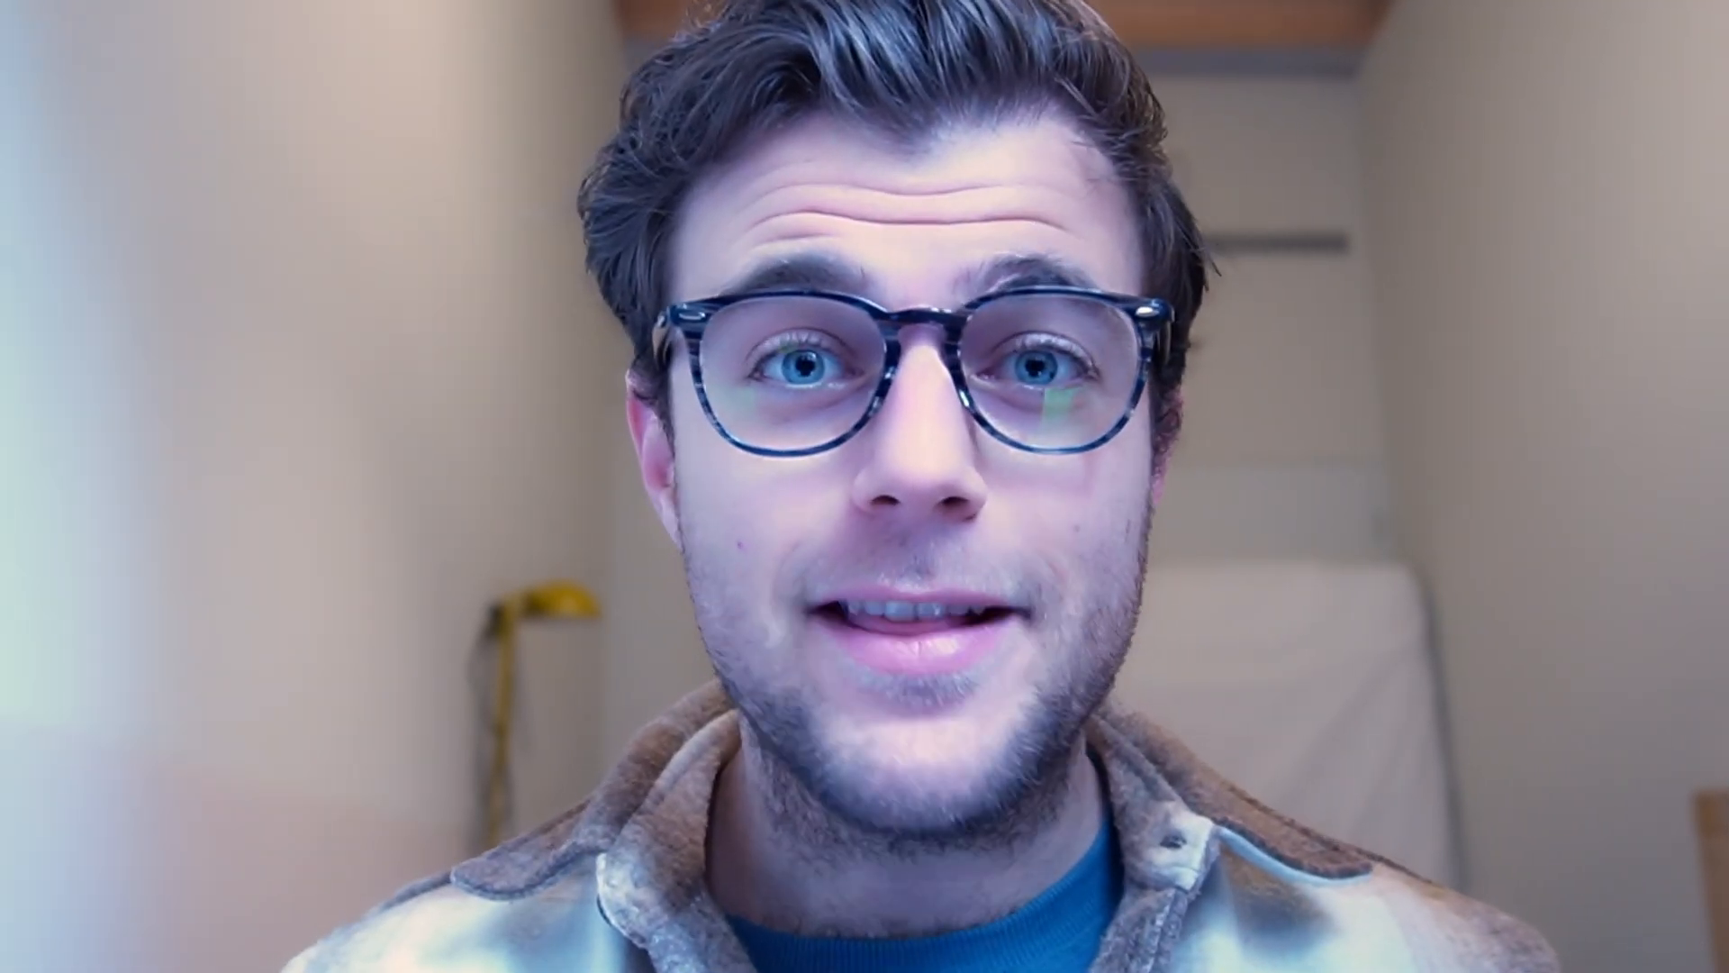
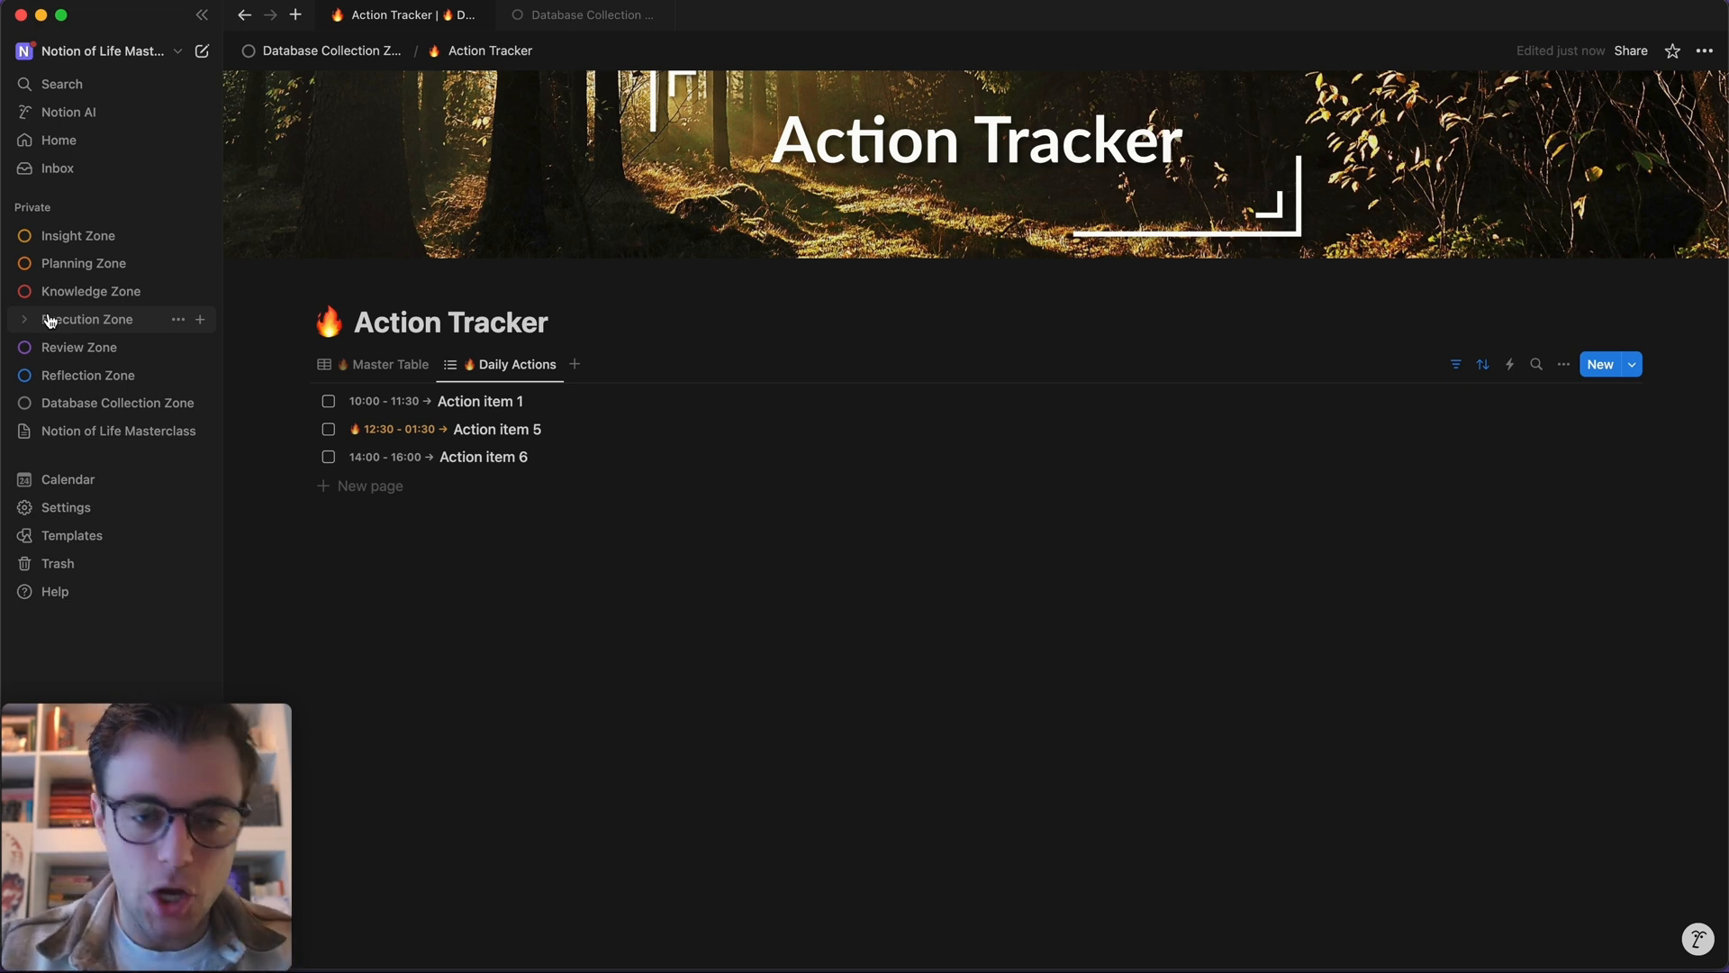
- Open the Execution Zone page and add an empty line below its row of zone links
click(50, 320)
click(409, 564)
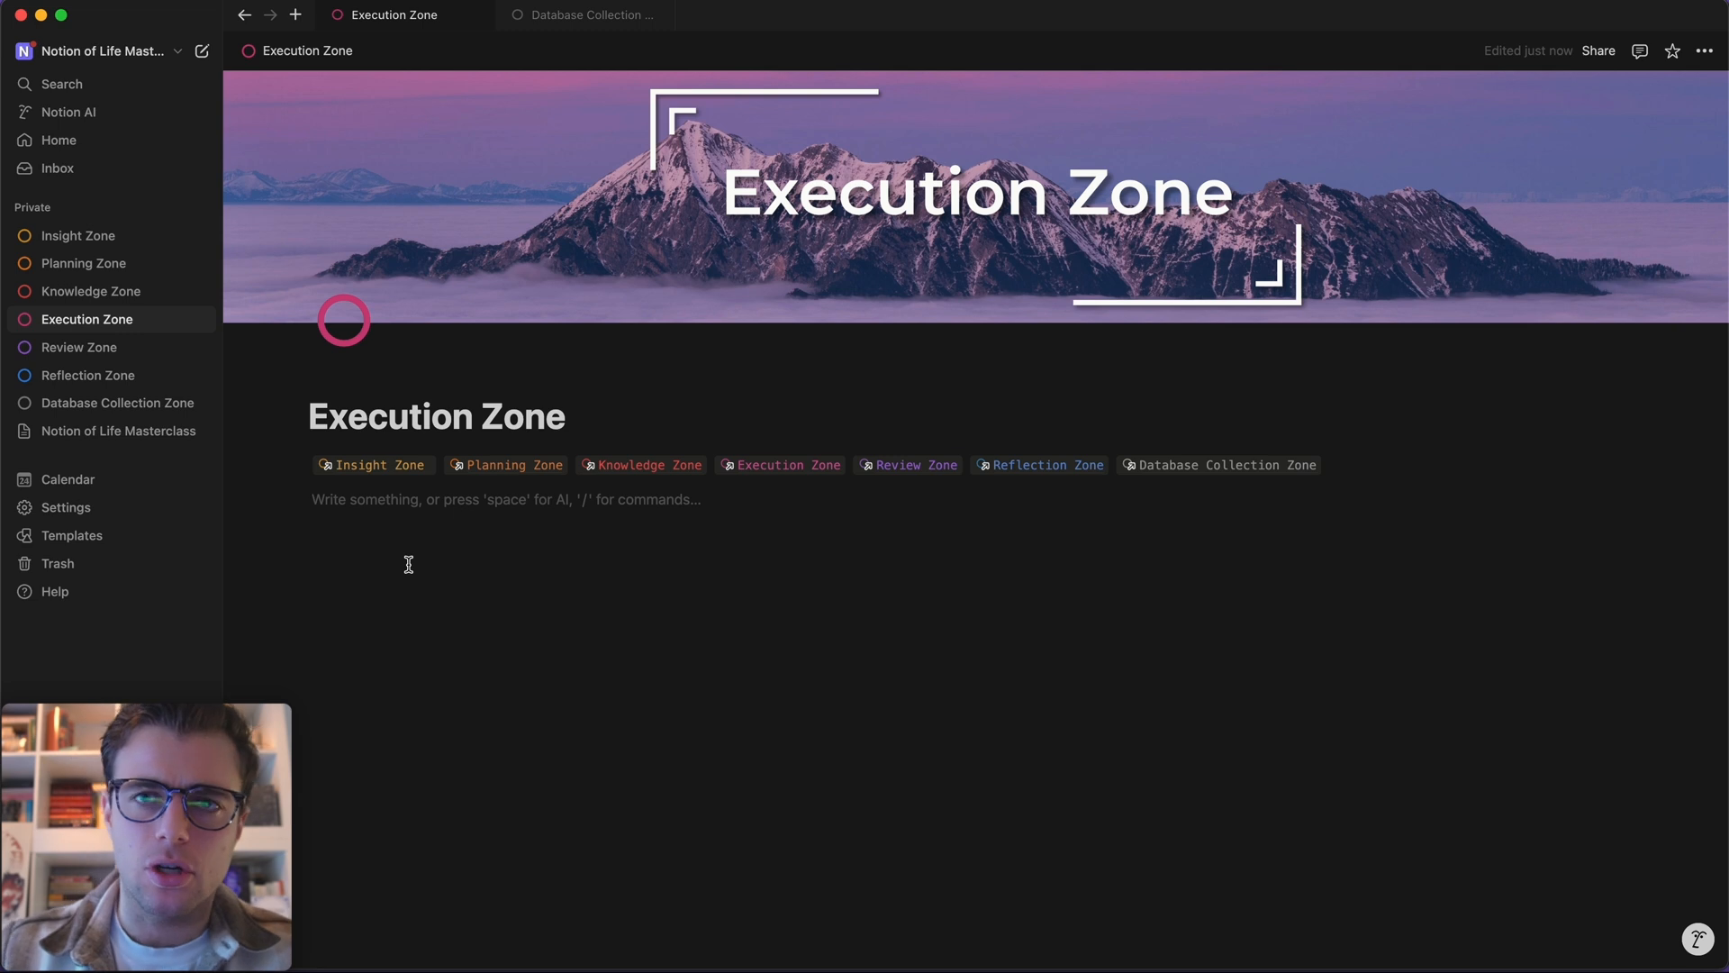
key(Return)
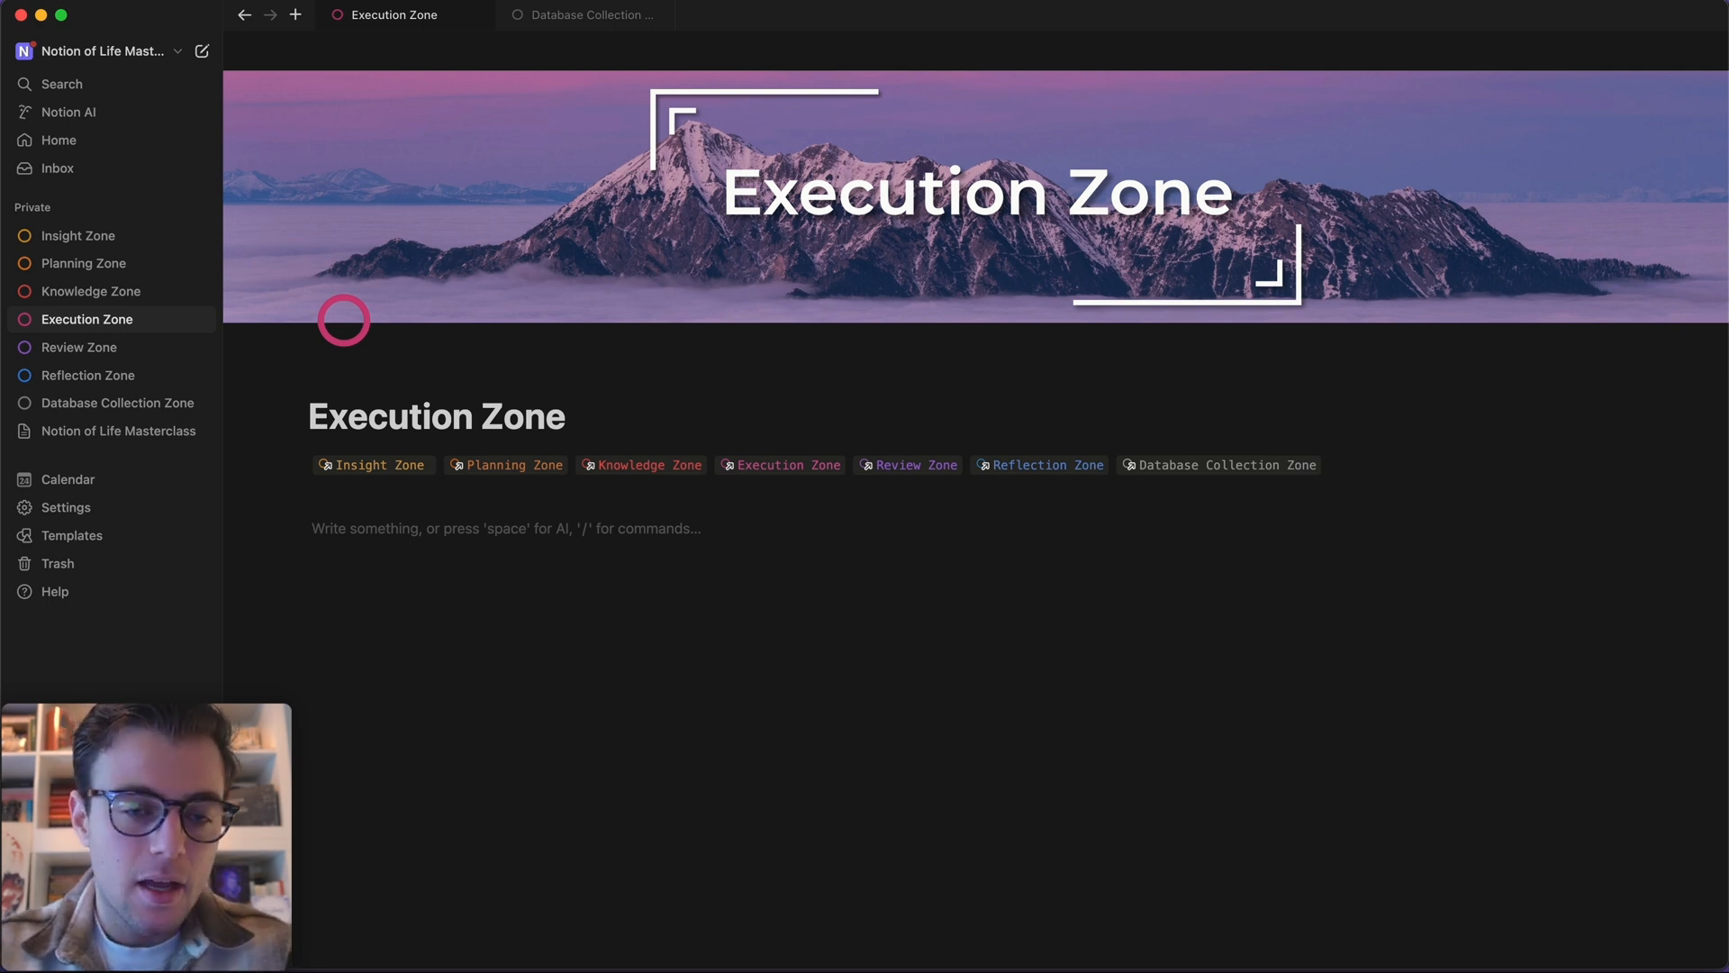
- Return to the Action Tracker's Daily Actions view and mark Action item 1 as done
key(super+[)
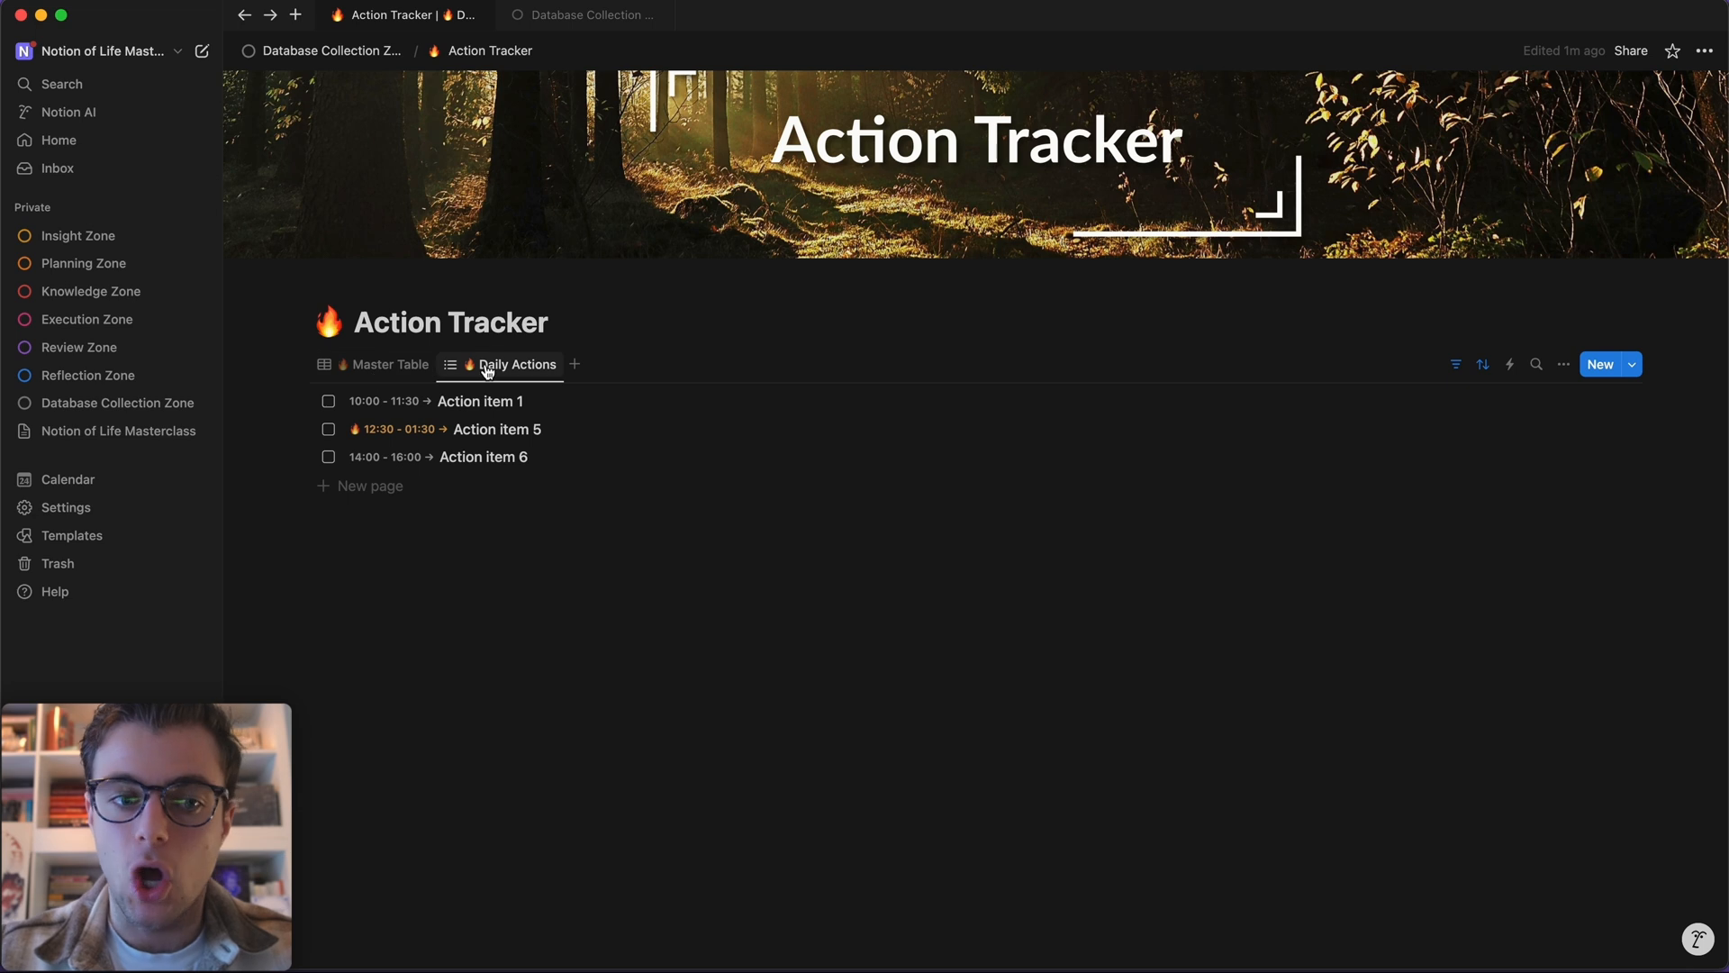
click(326, 403)
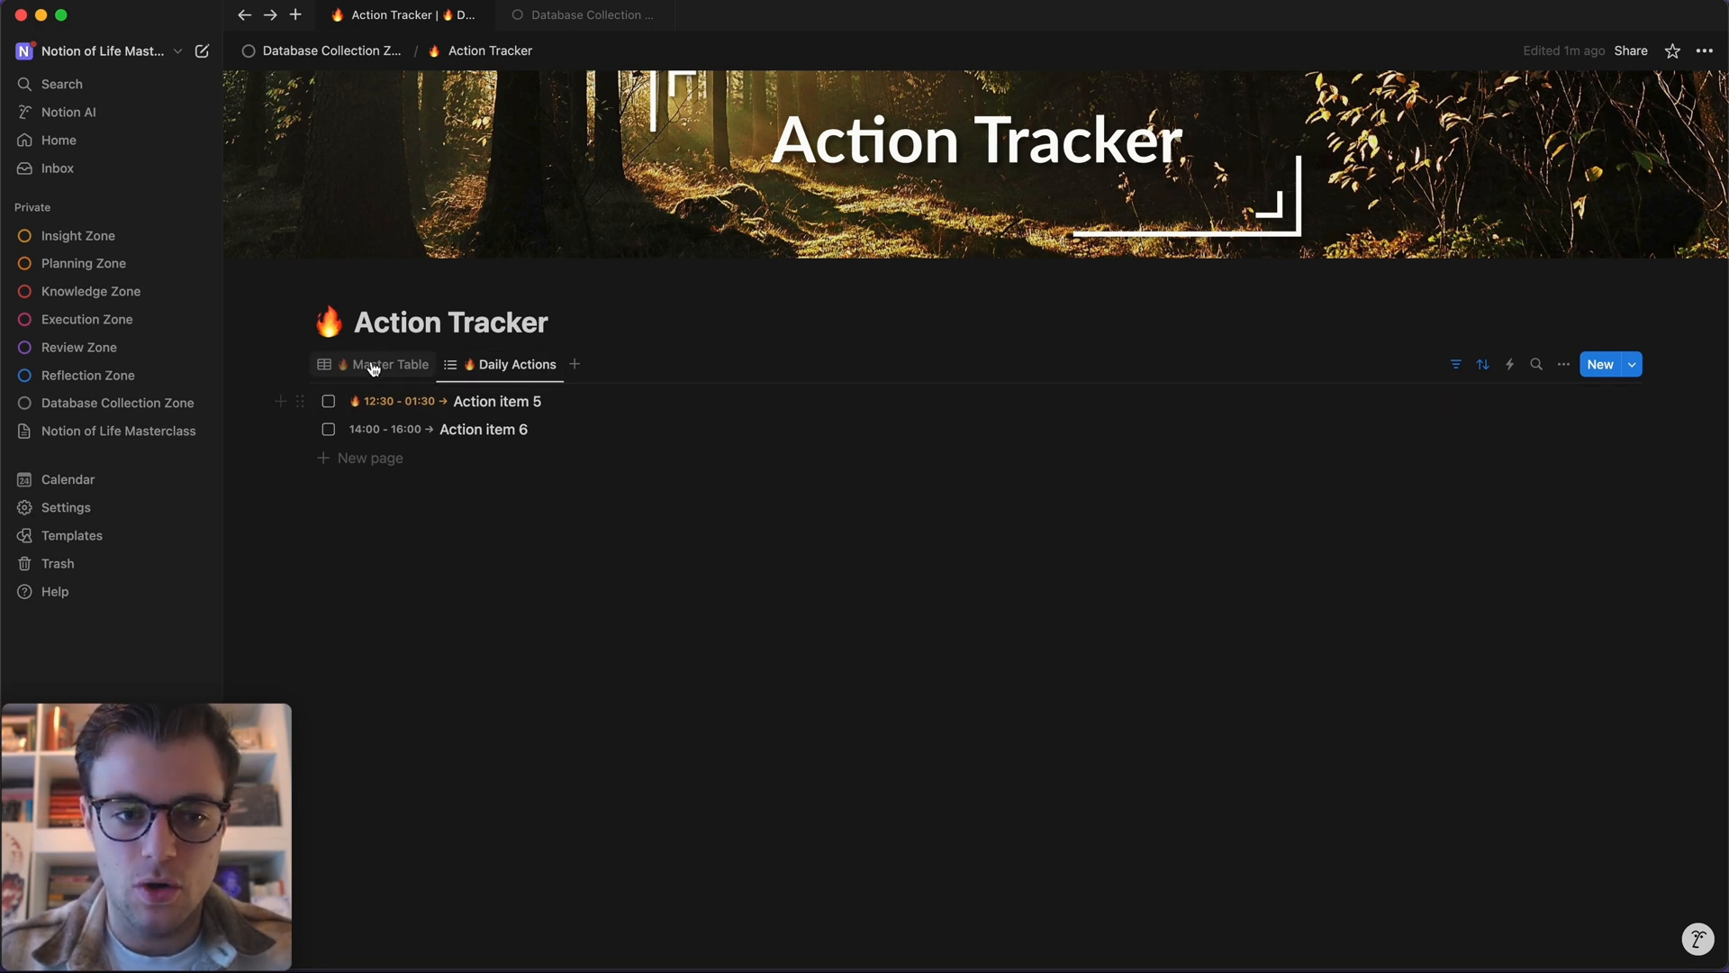
- Unmark Action items 1 and 2 as done in the Master Table, and return to the Daily Actions view
click(373, 365)
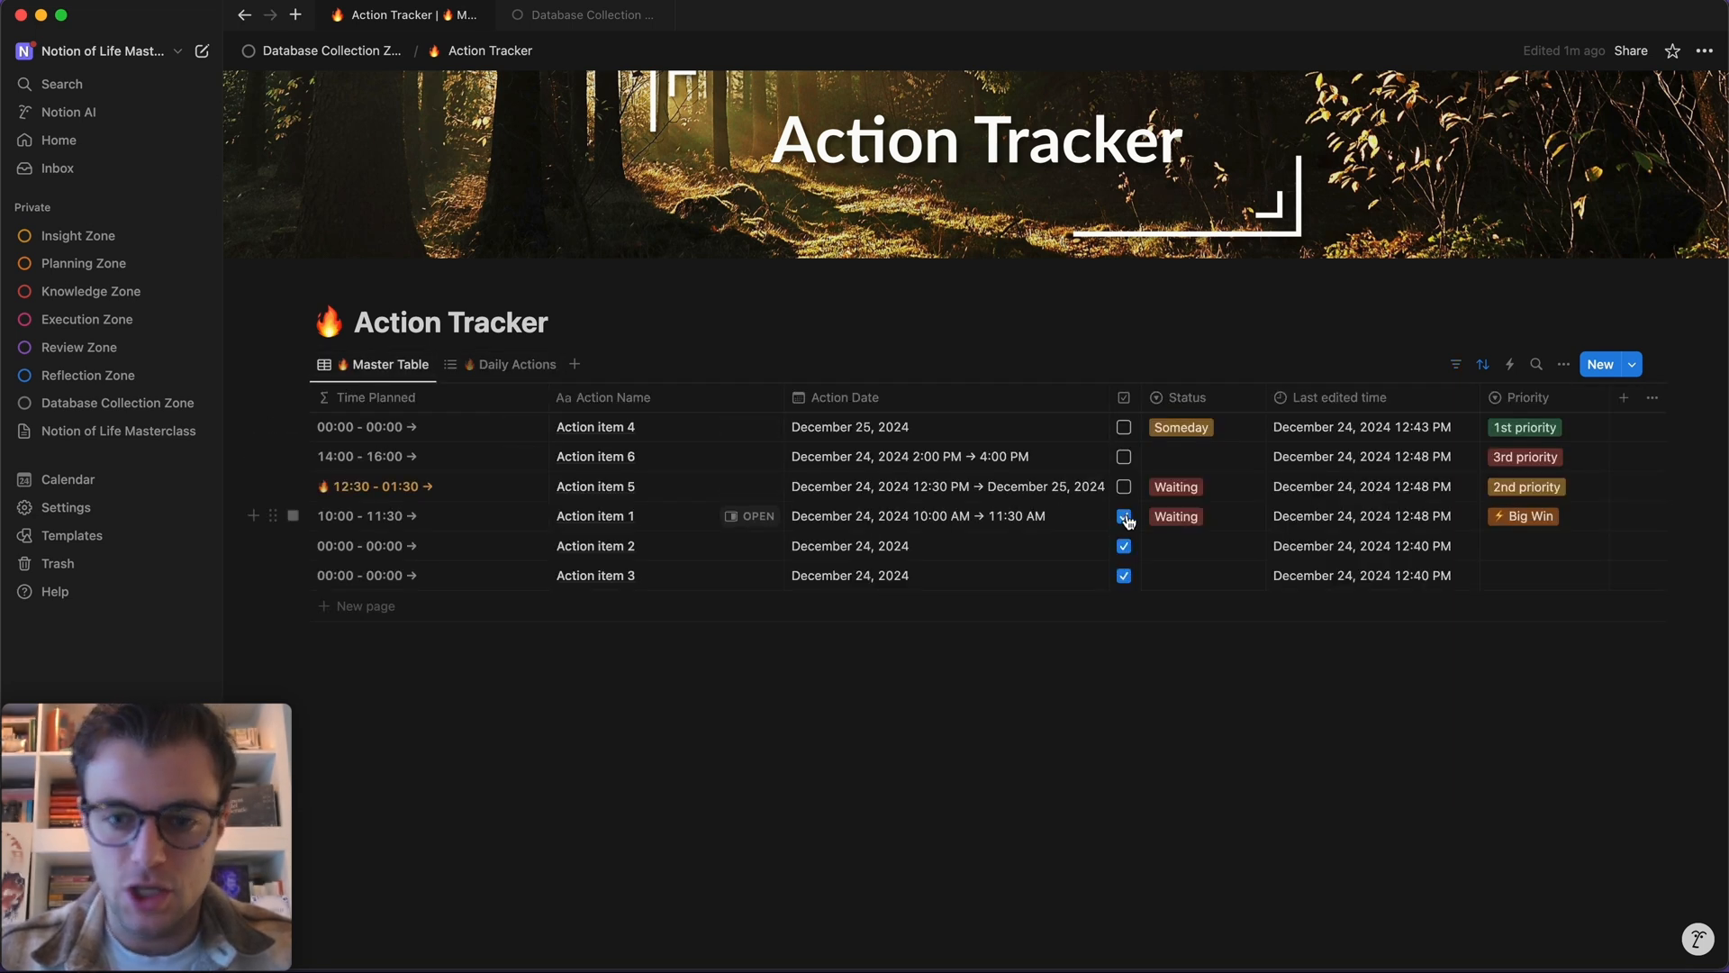
click(511, 365)
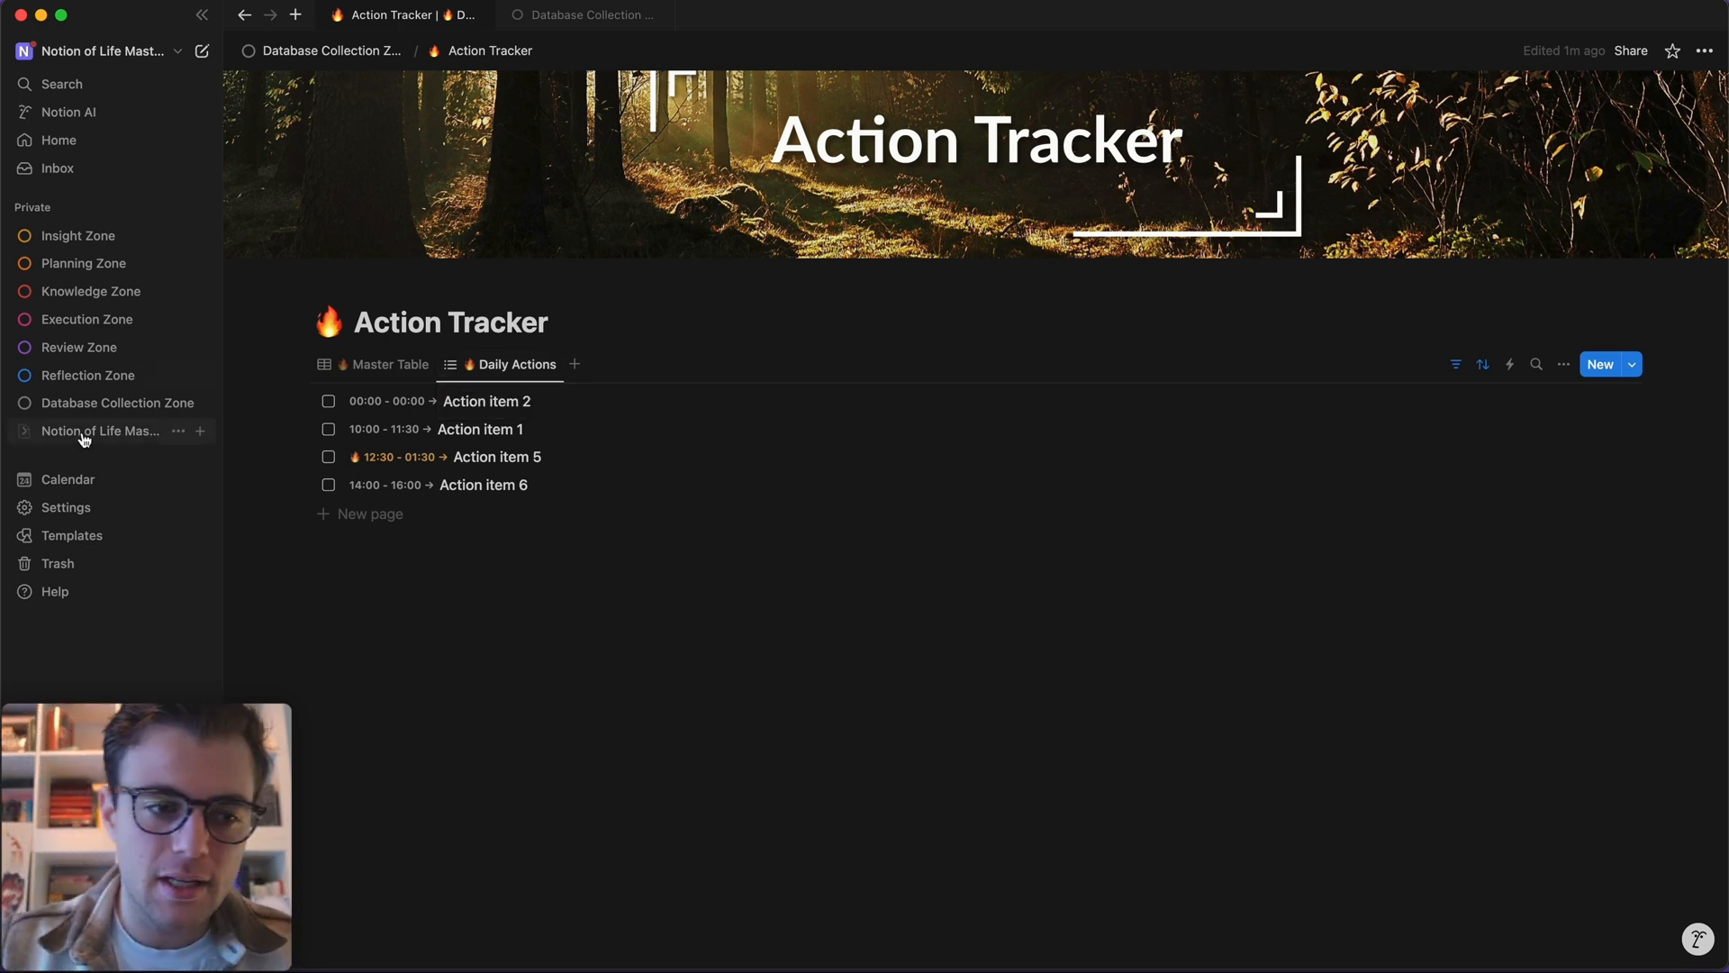
- Insert a linked view of the Action Tracker database in the Execution Zone, based on its existing Daily Actions view
click(90, 321)
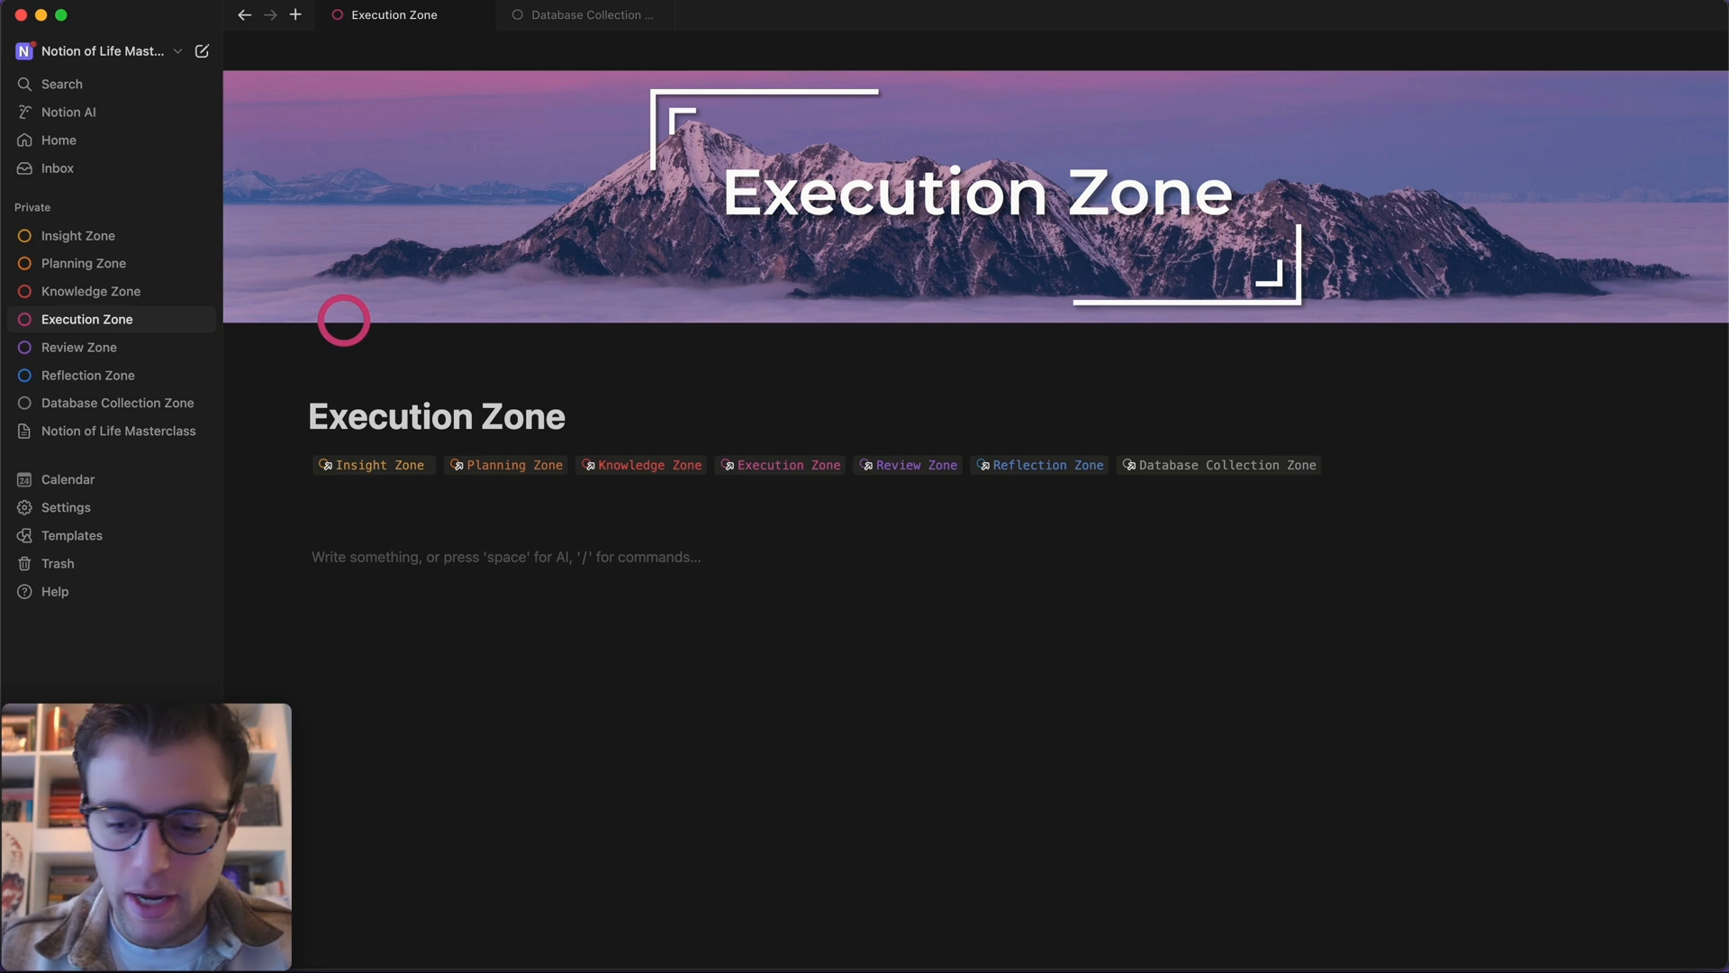
text(/linked)
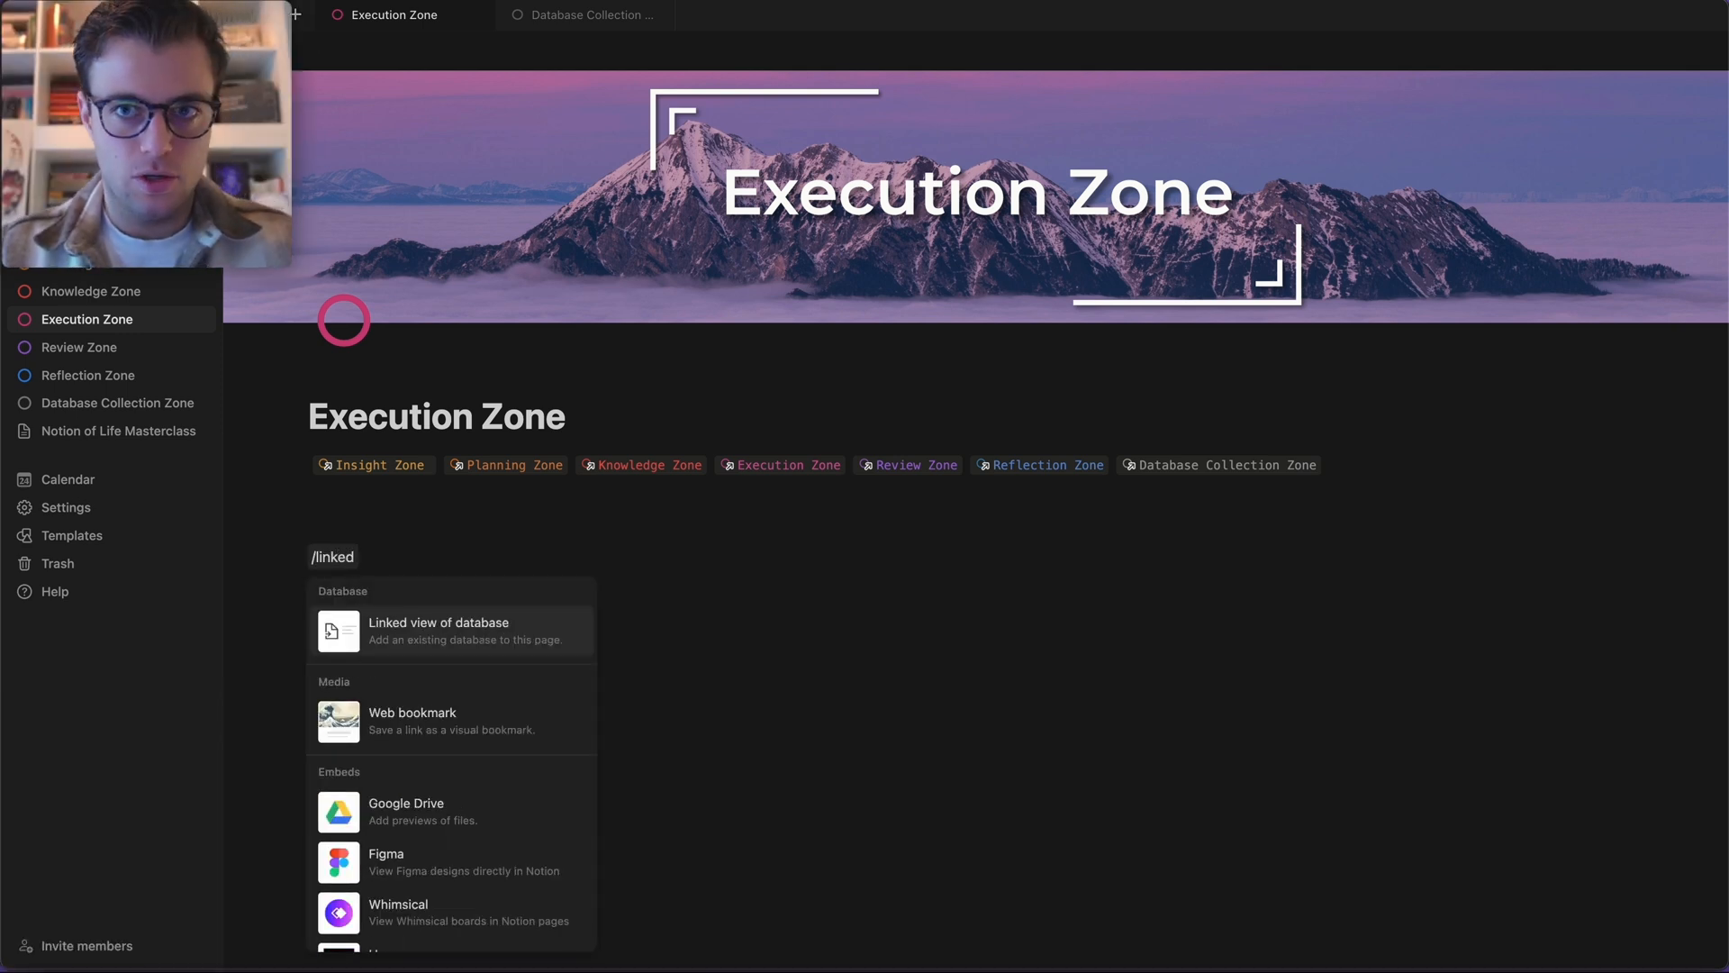
mouse_move(412, 636)
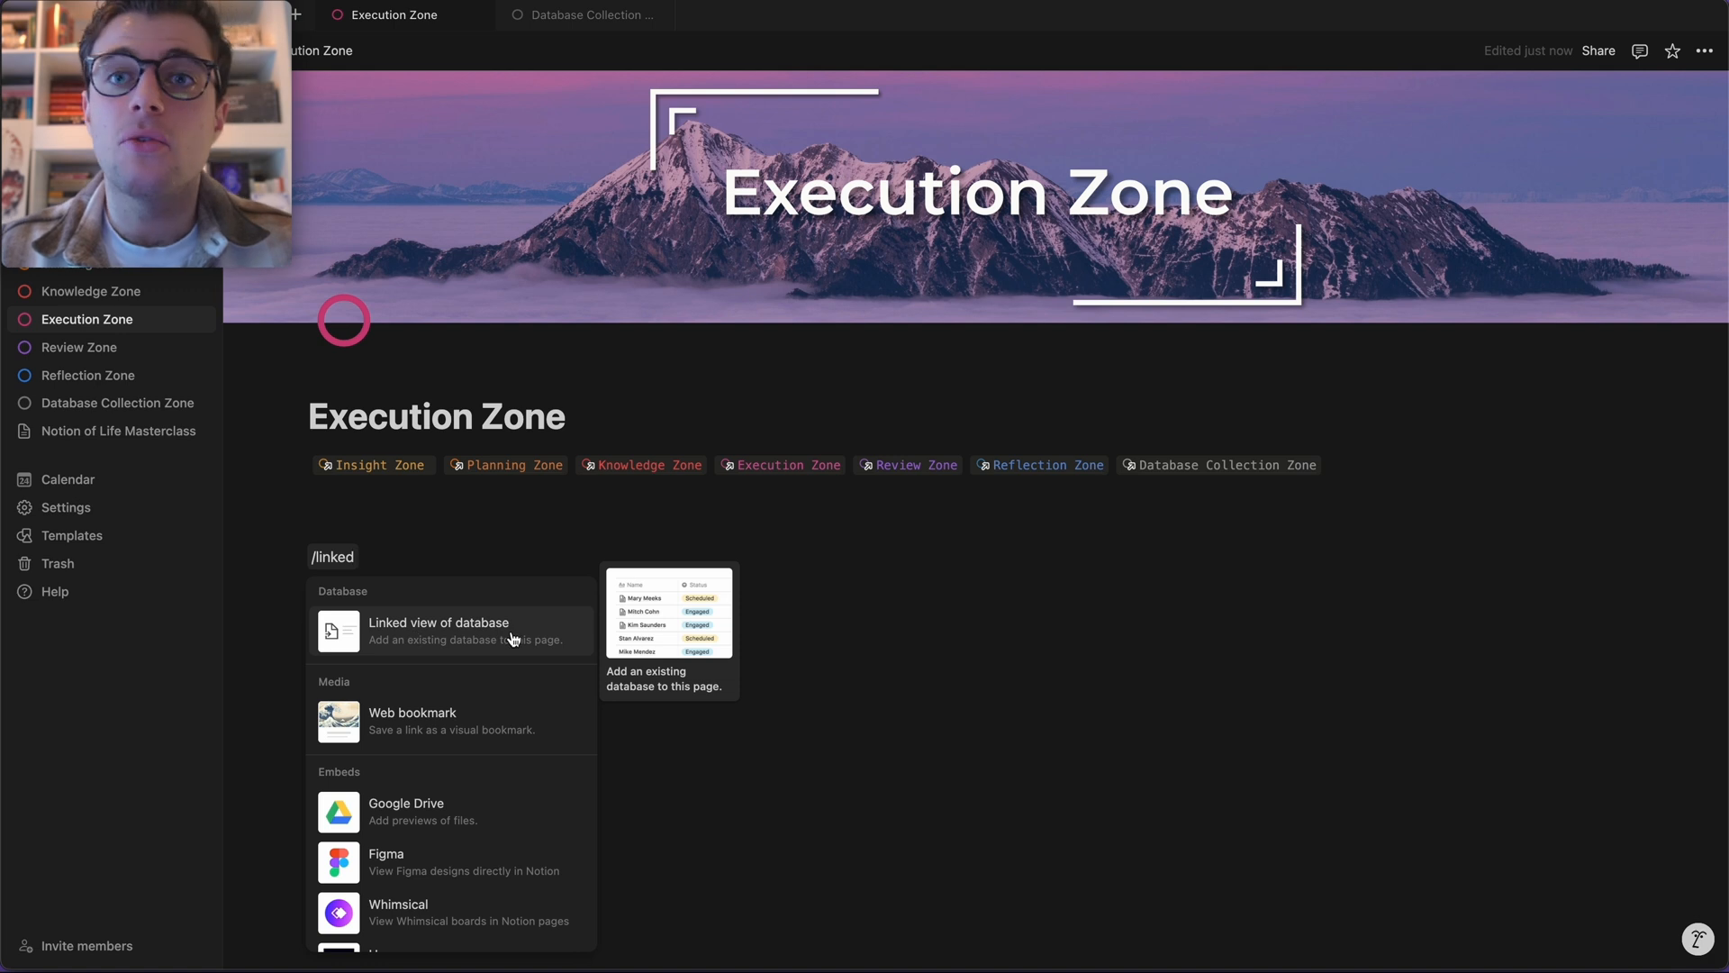
click(431, 637)
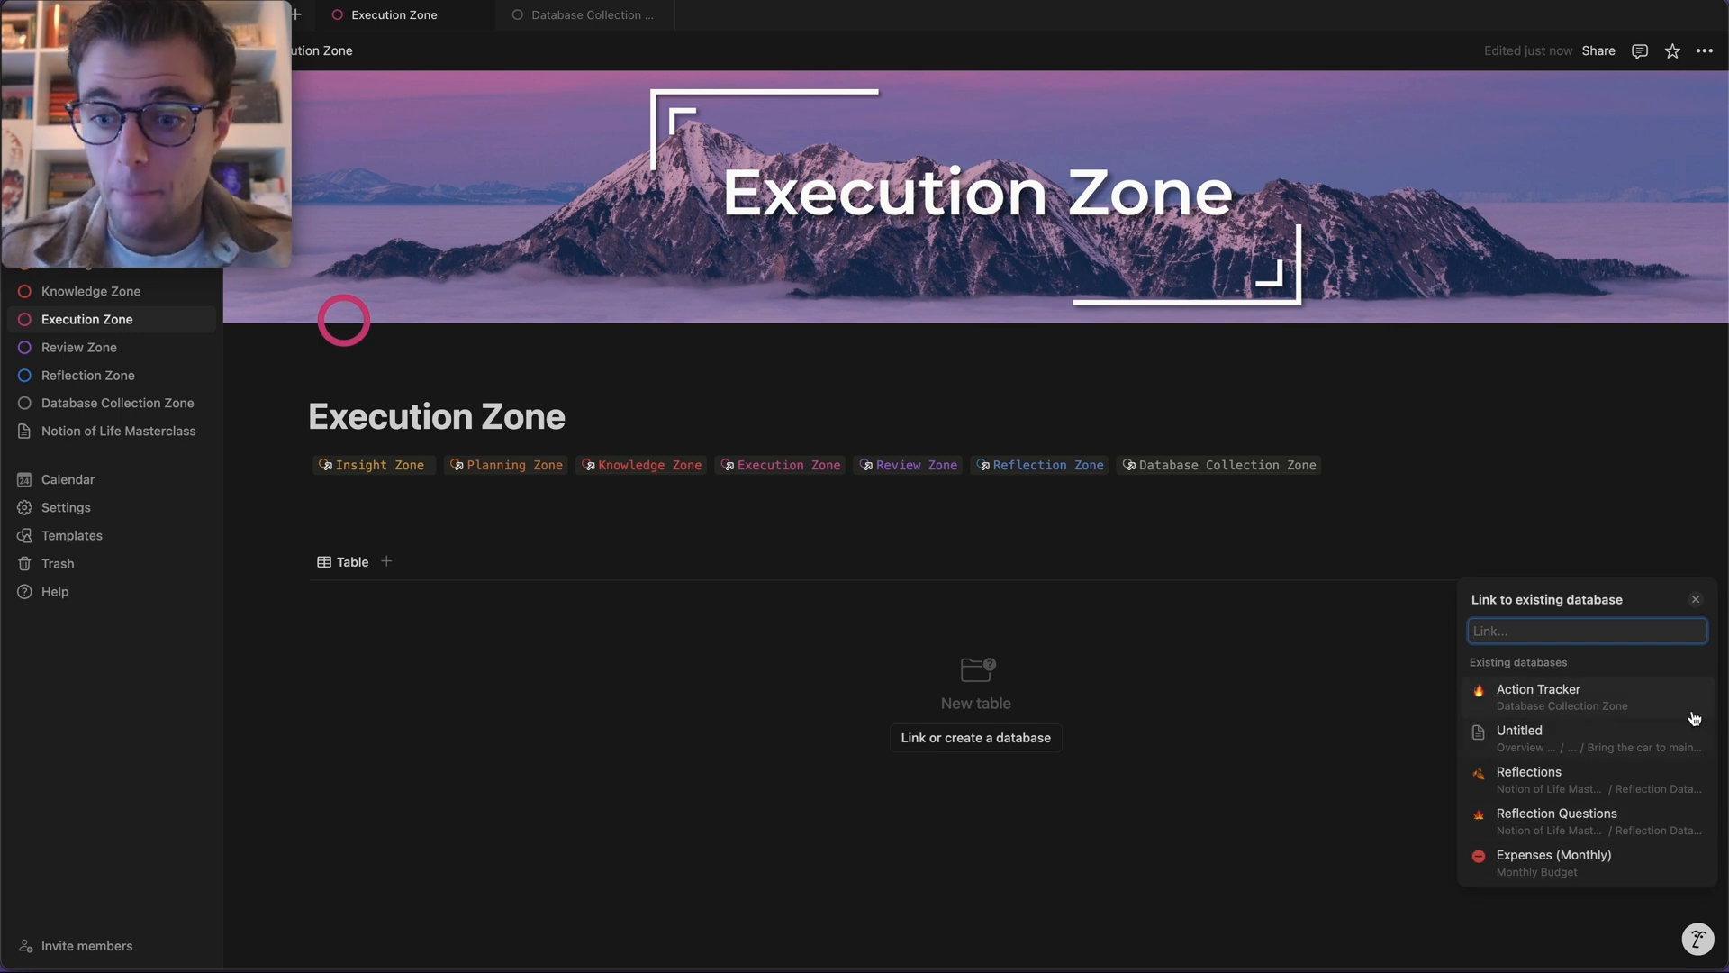
click(1604, 700)
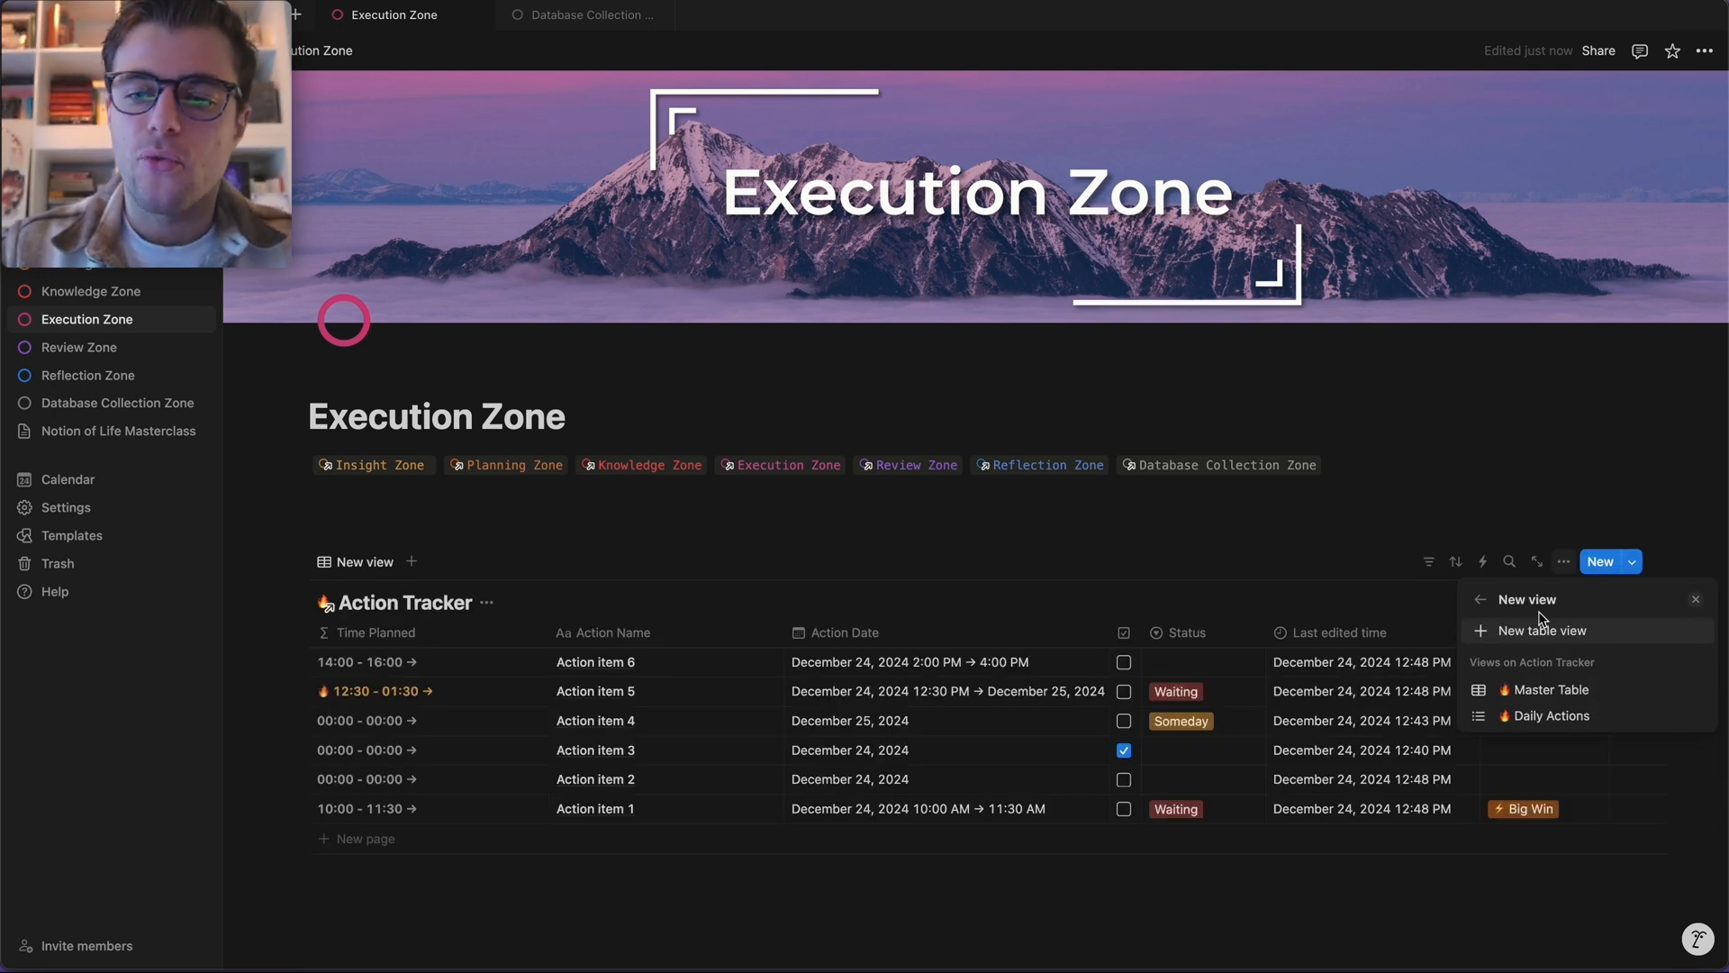
click(1514, 717)
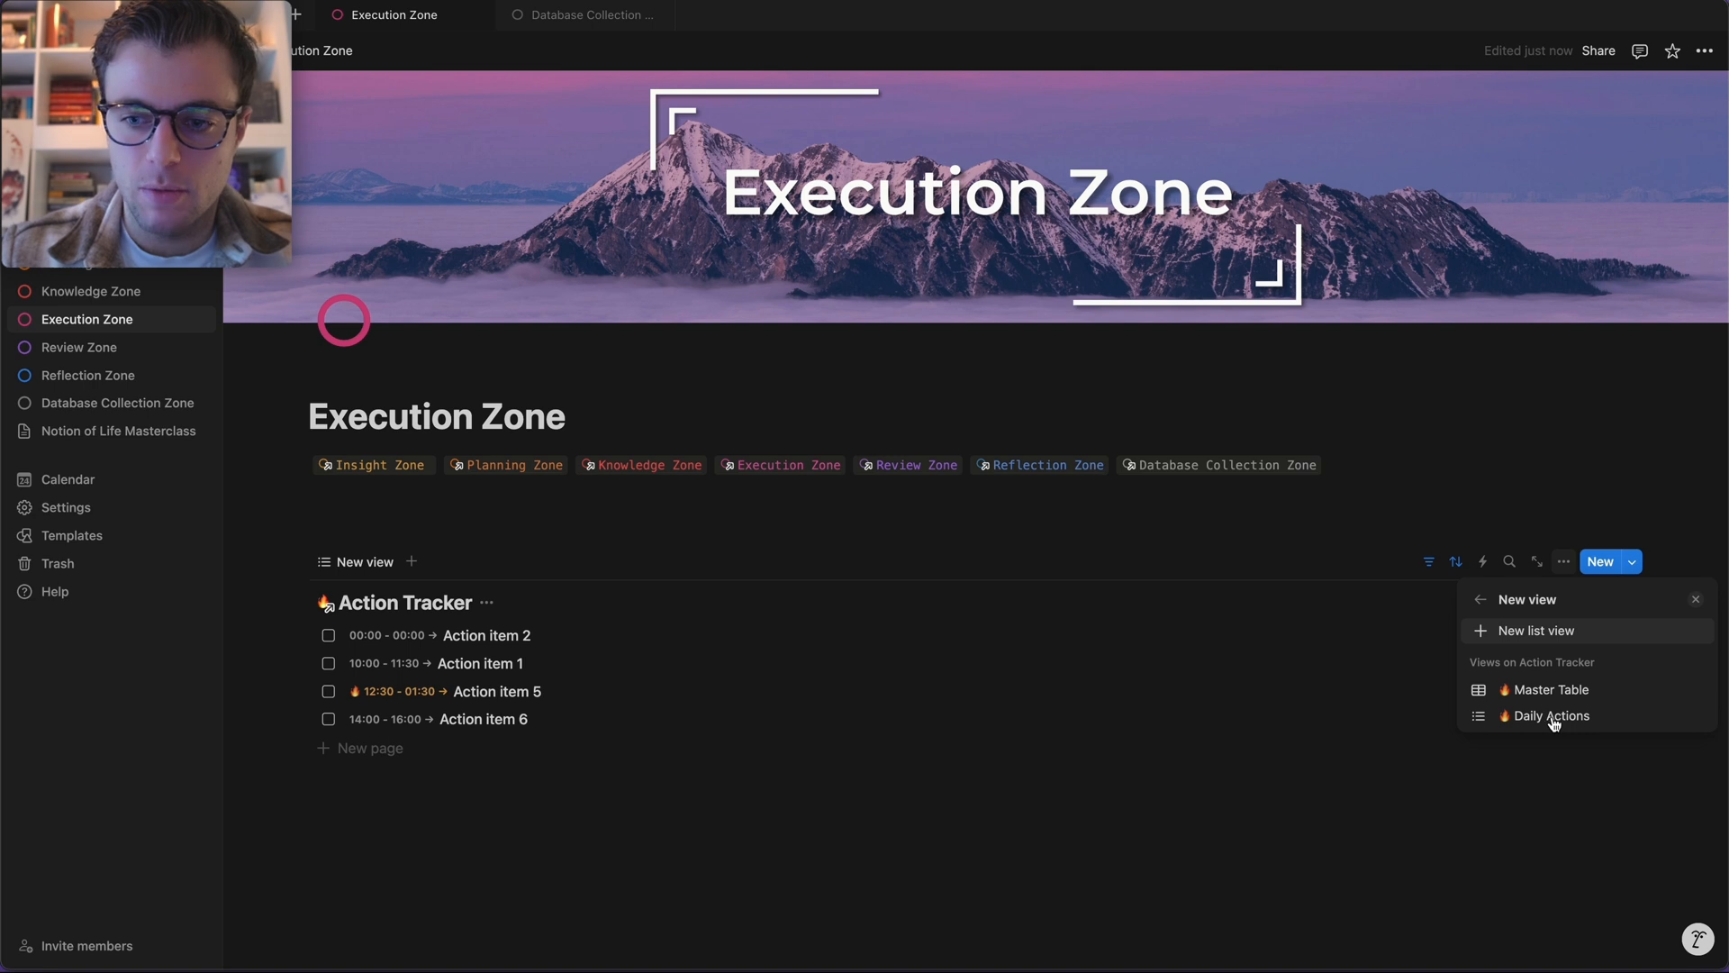
click(1554, 719)
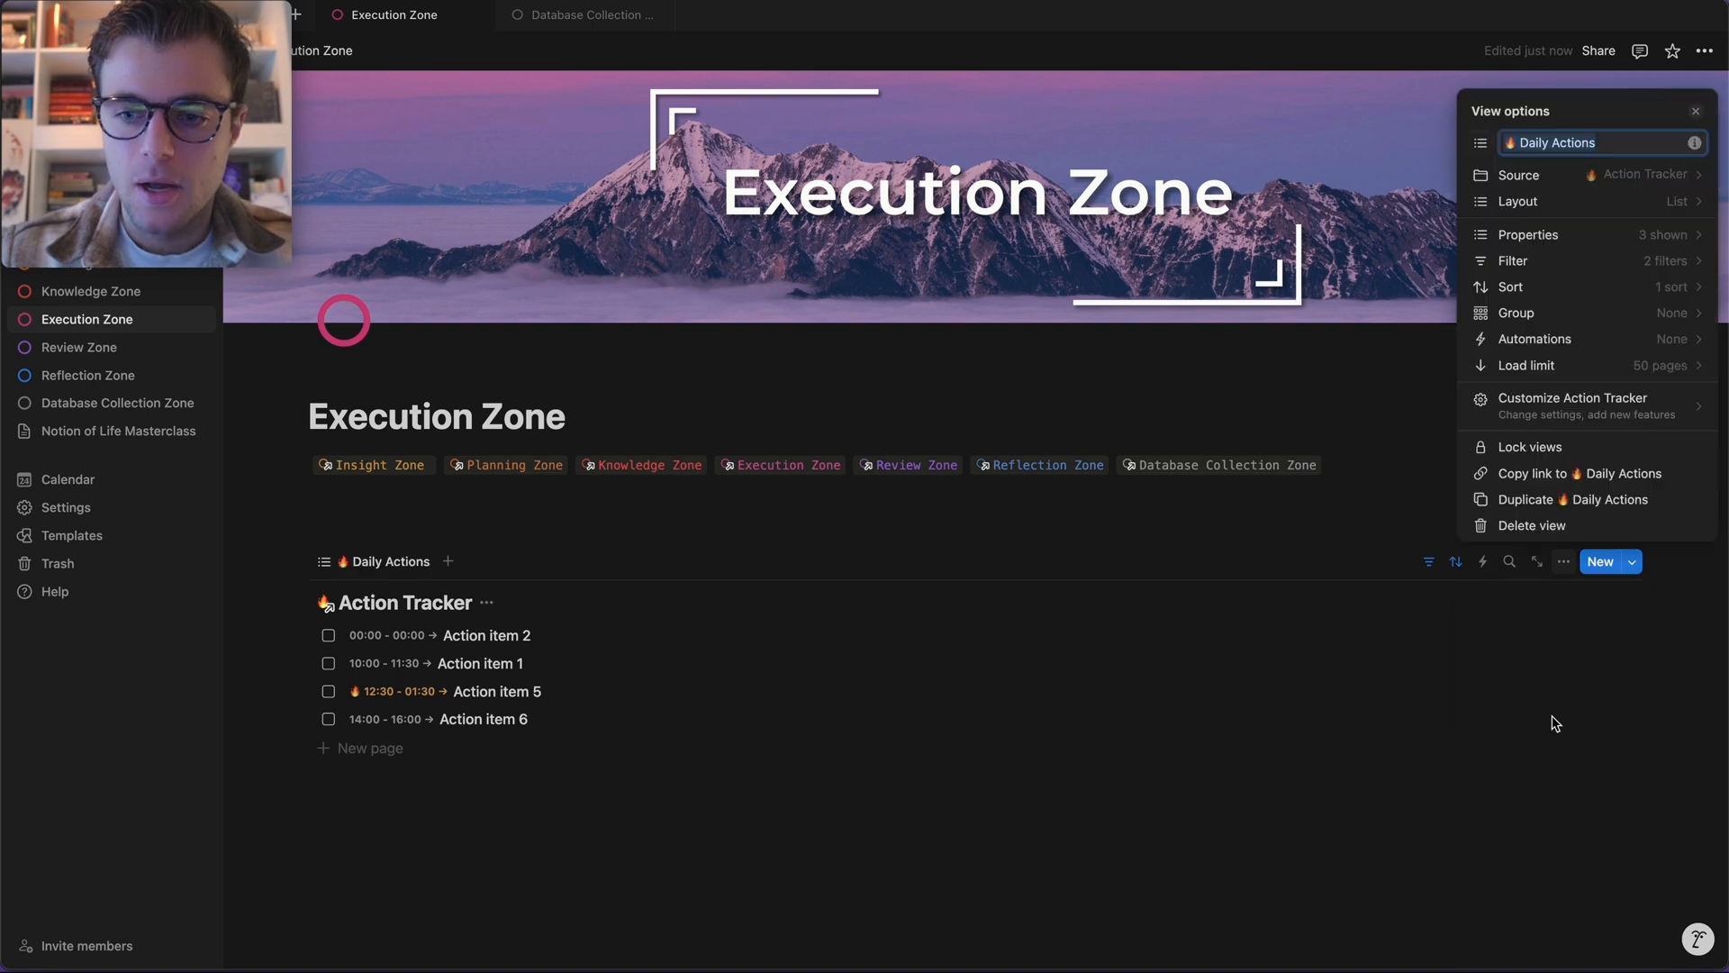
click(949, 847)
scroll(950, 846, down, 2)
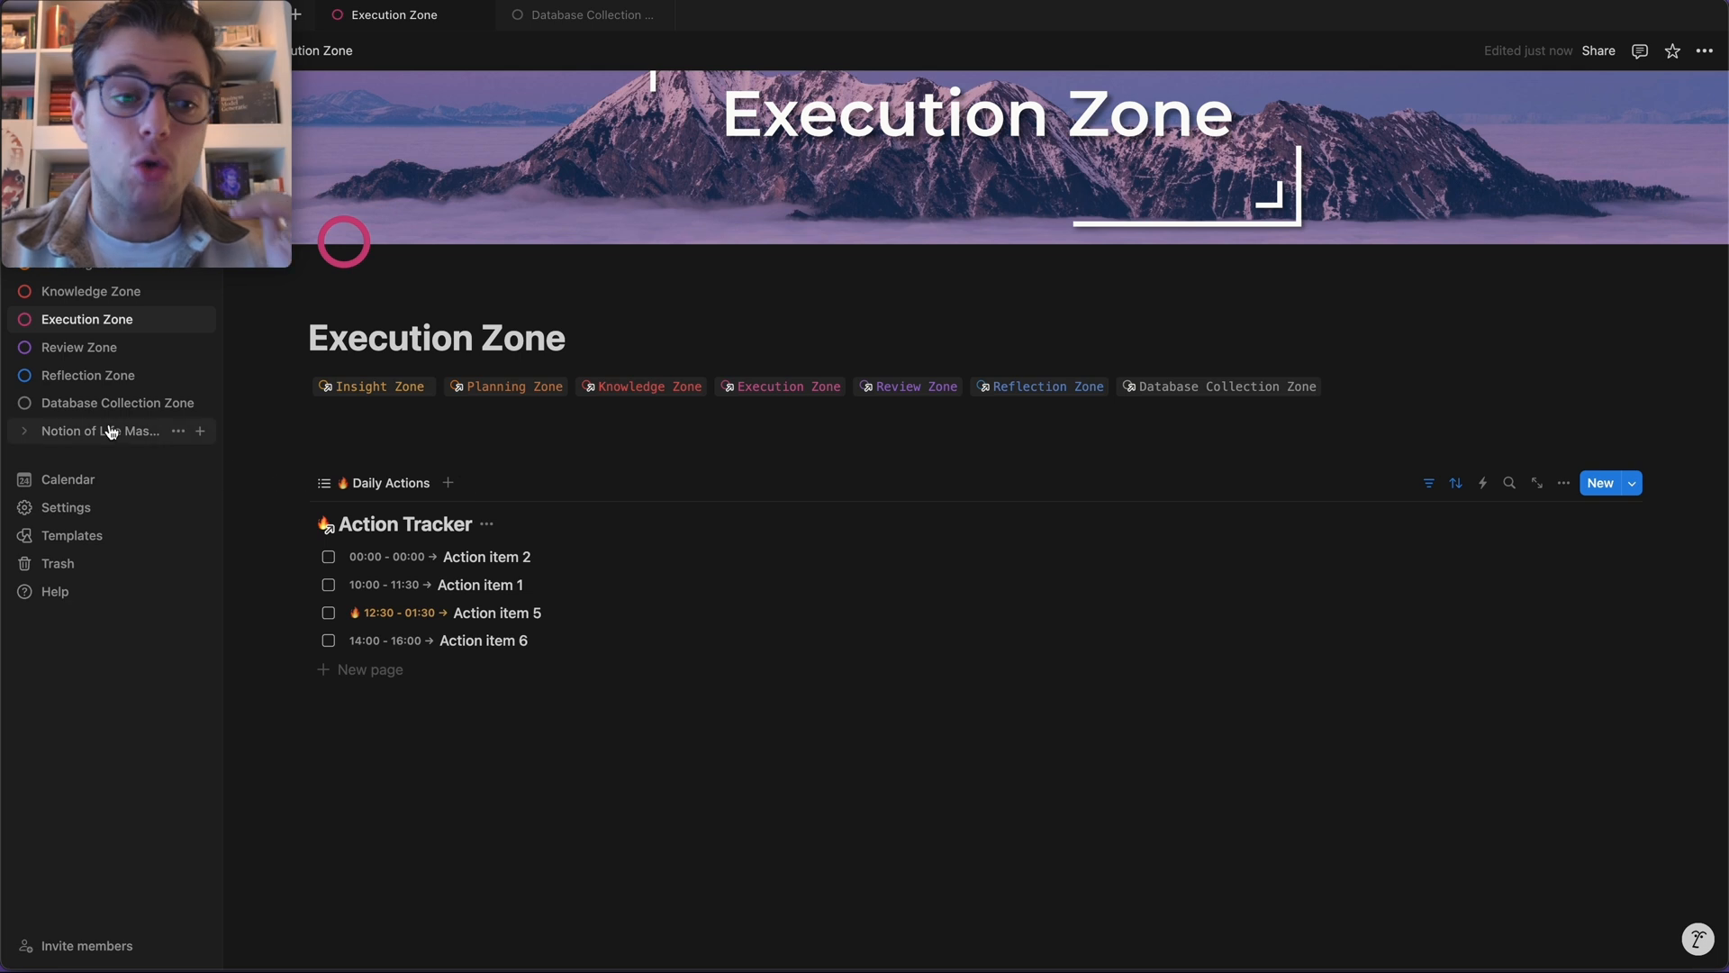
- Look at the source Action Tracker from the Database Collection Zone, and return to the Execution Zone
click(449, 484)
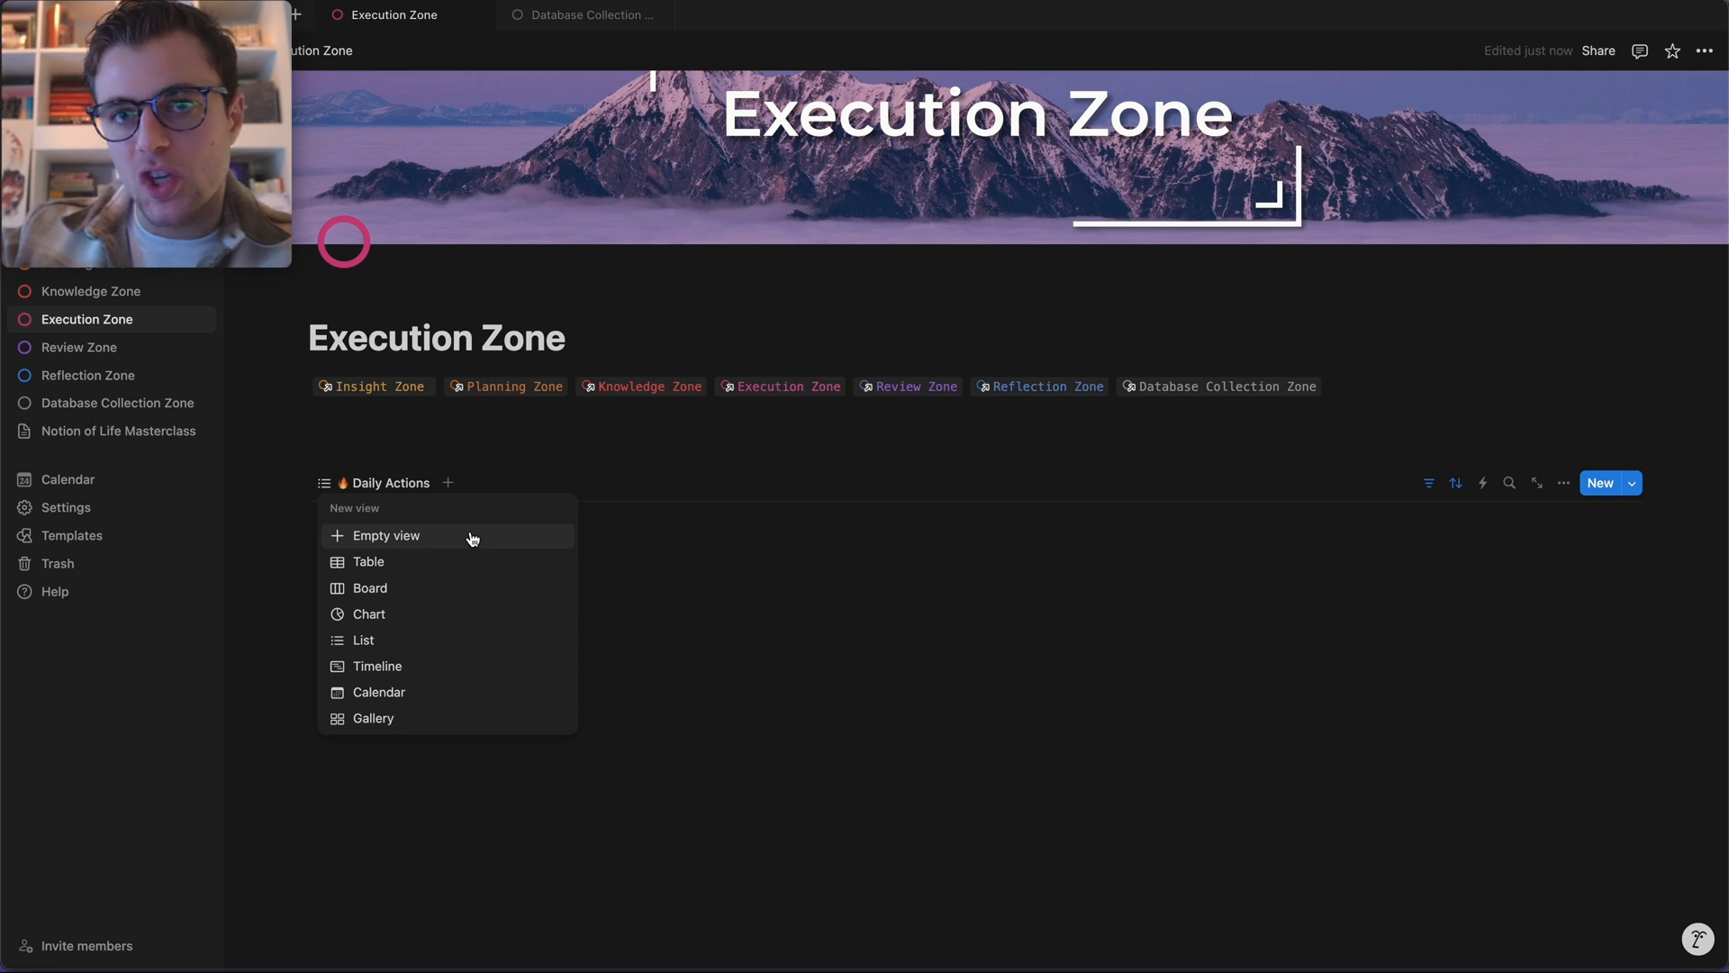
key(Escape)
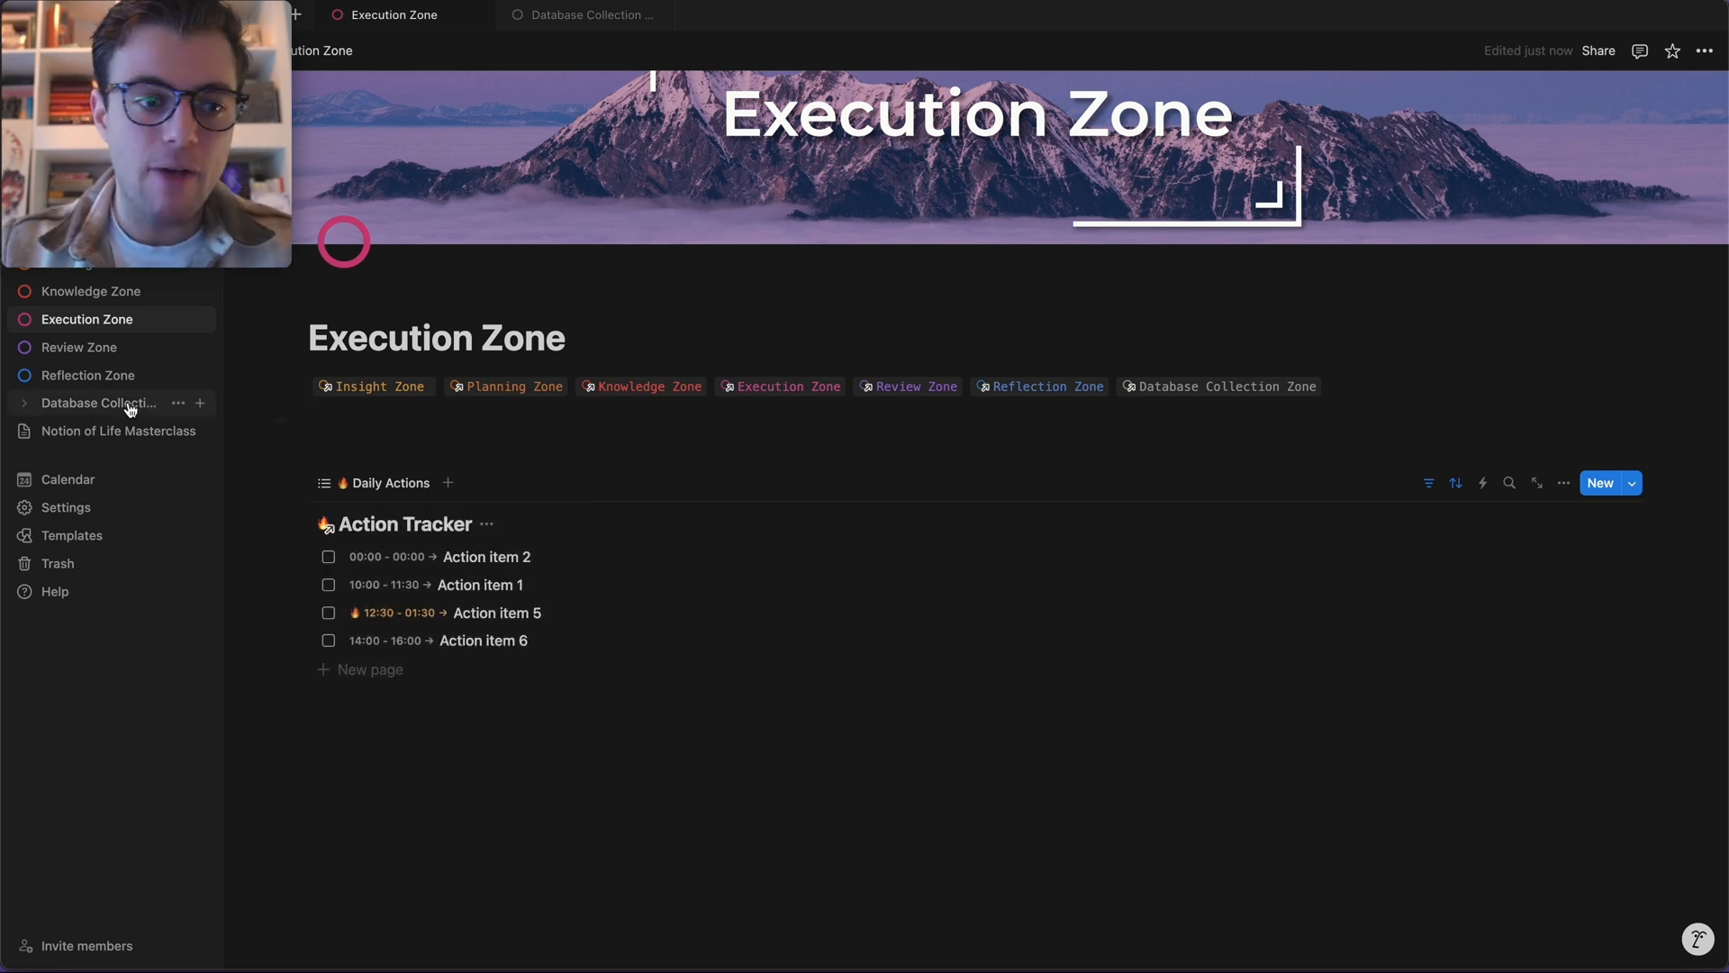
click(135, 402)
click(387, 584)
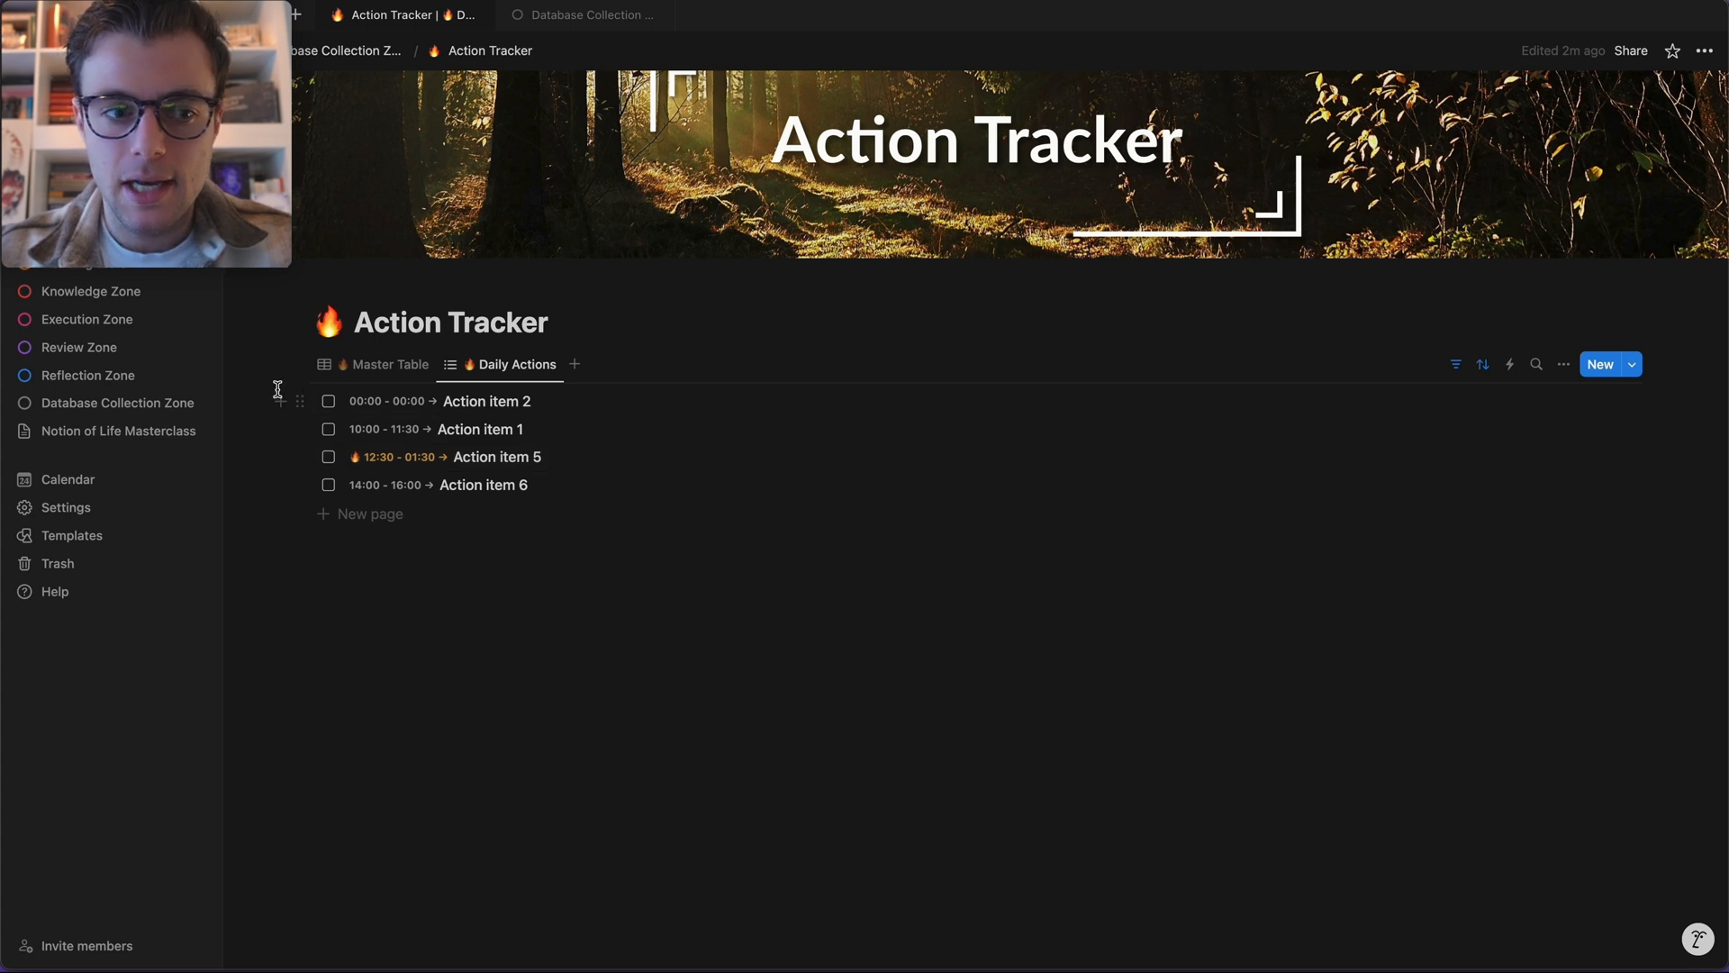
click(131, 326)
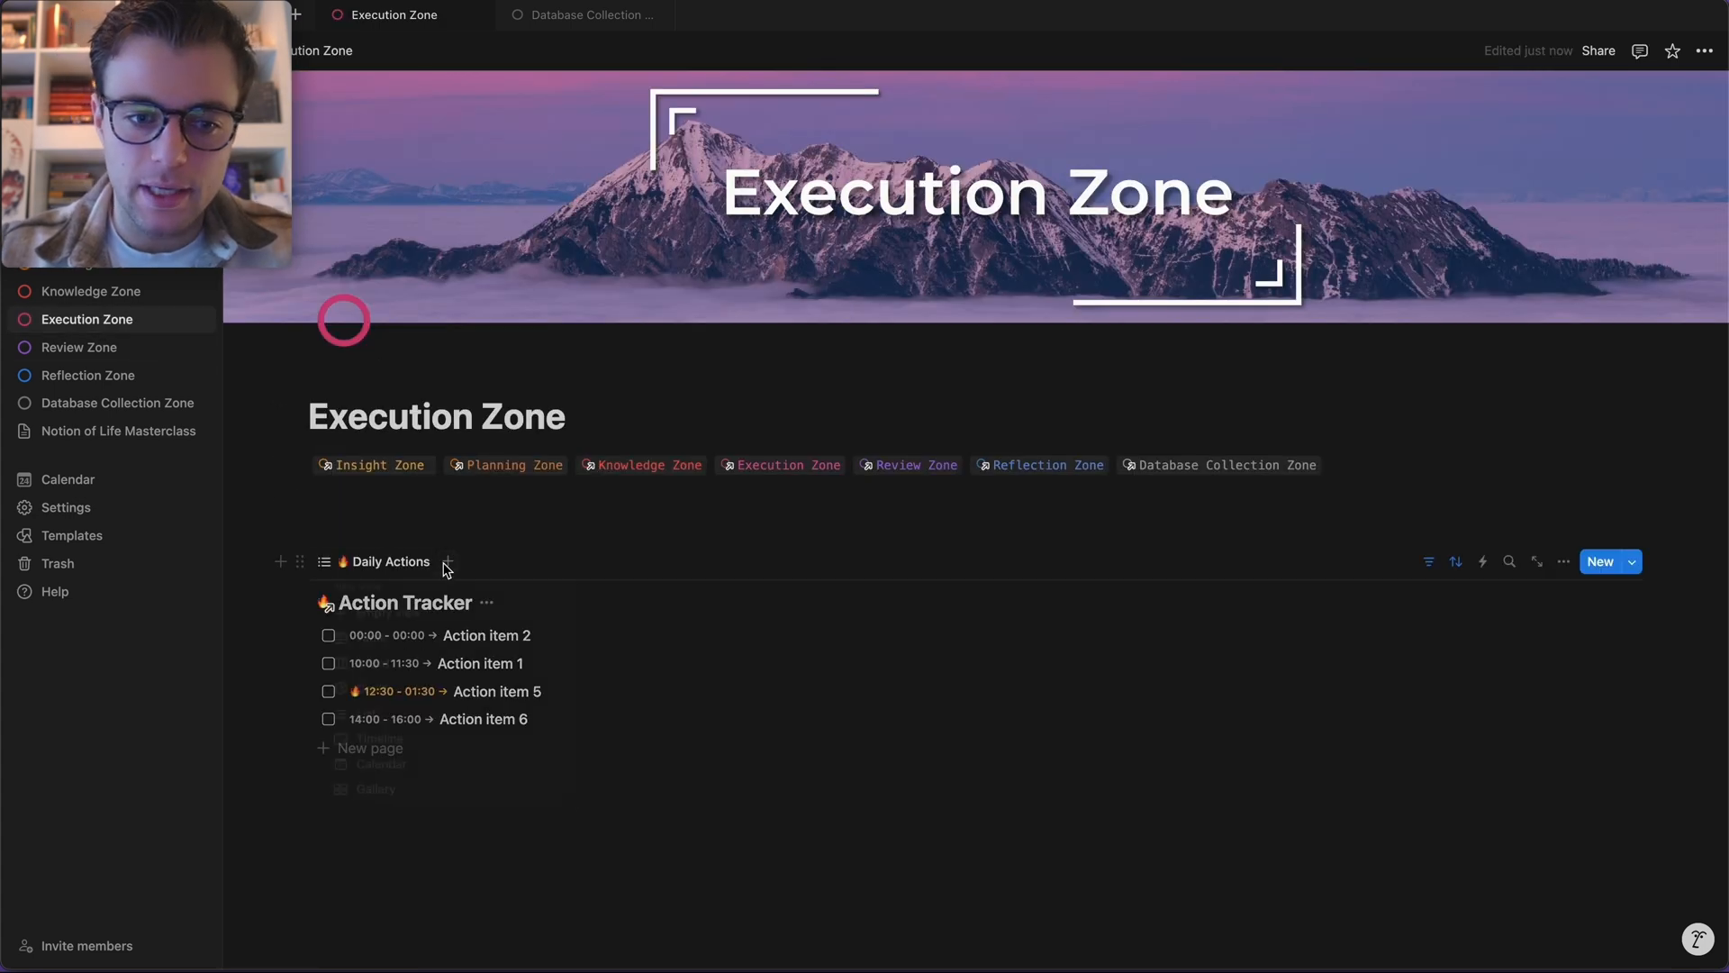
- Add a second view to the Execution Zone's linked database, reusing the Action Tracker's Daily Actions view
click(448, 561)
click(449, 615)
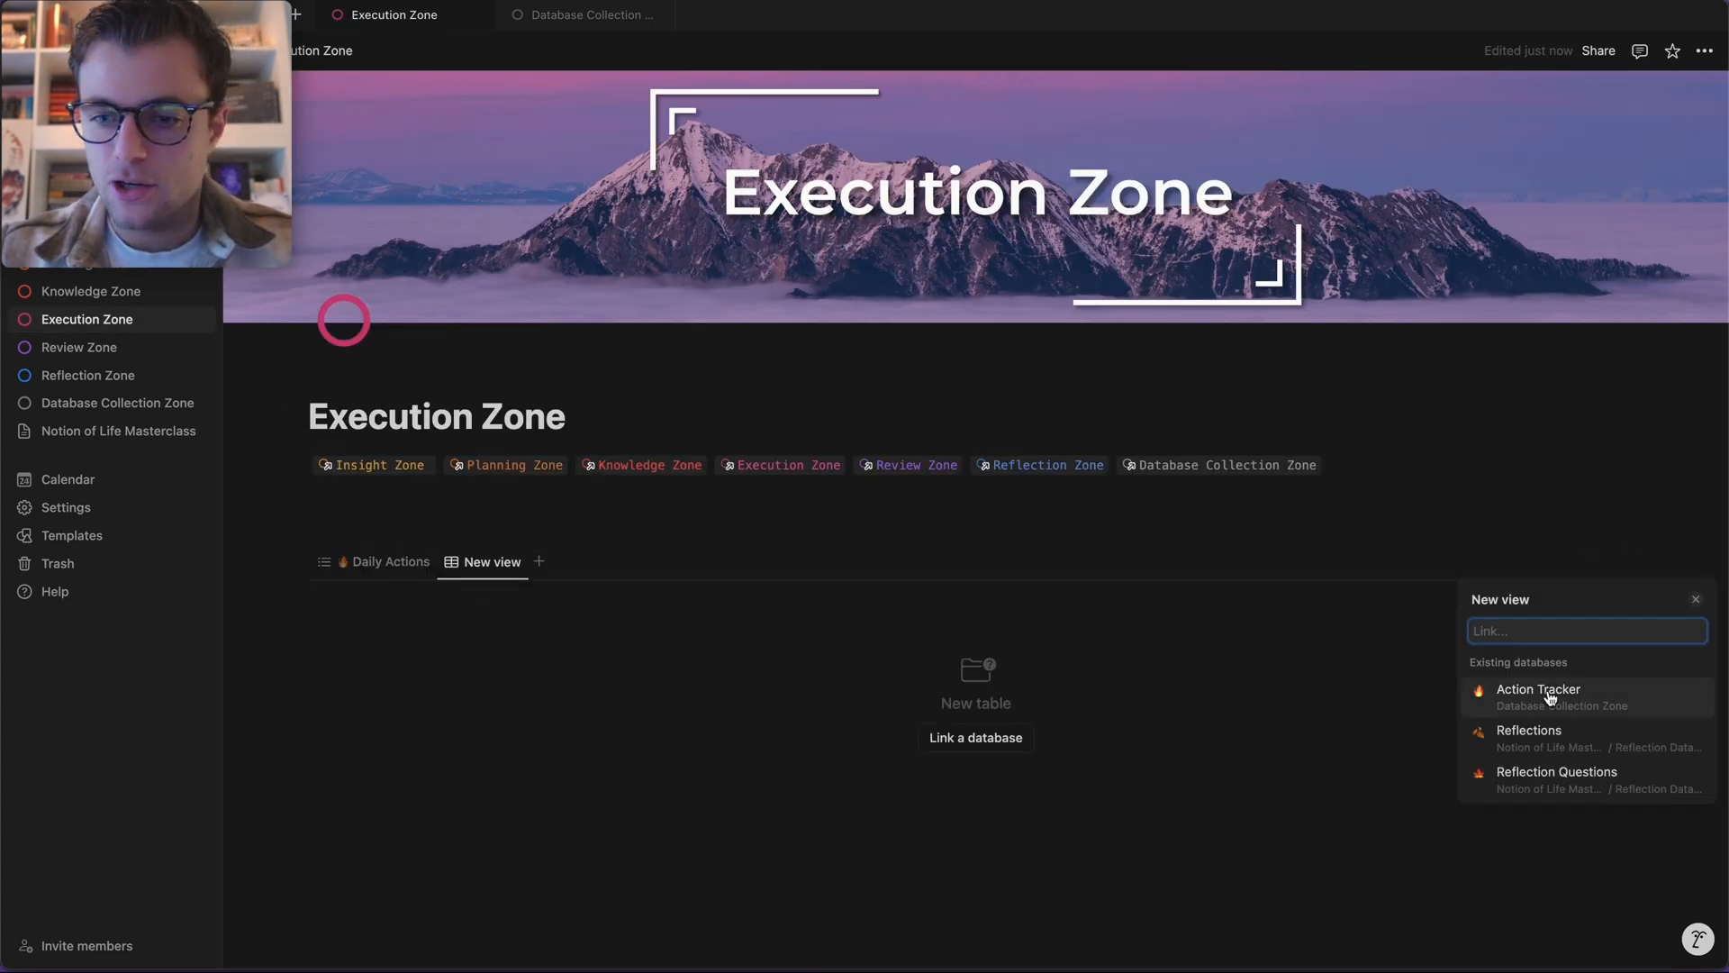
click(1444, 693)
click(1552, 743)
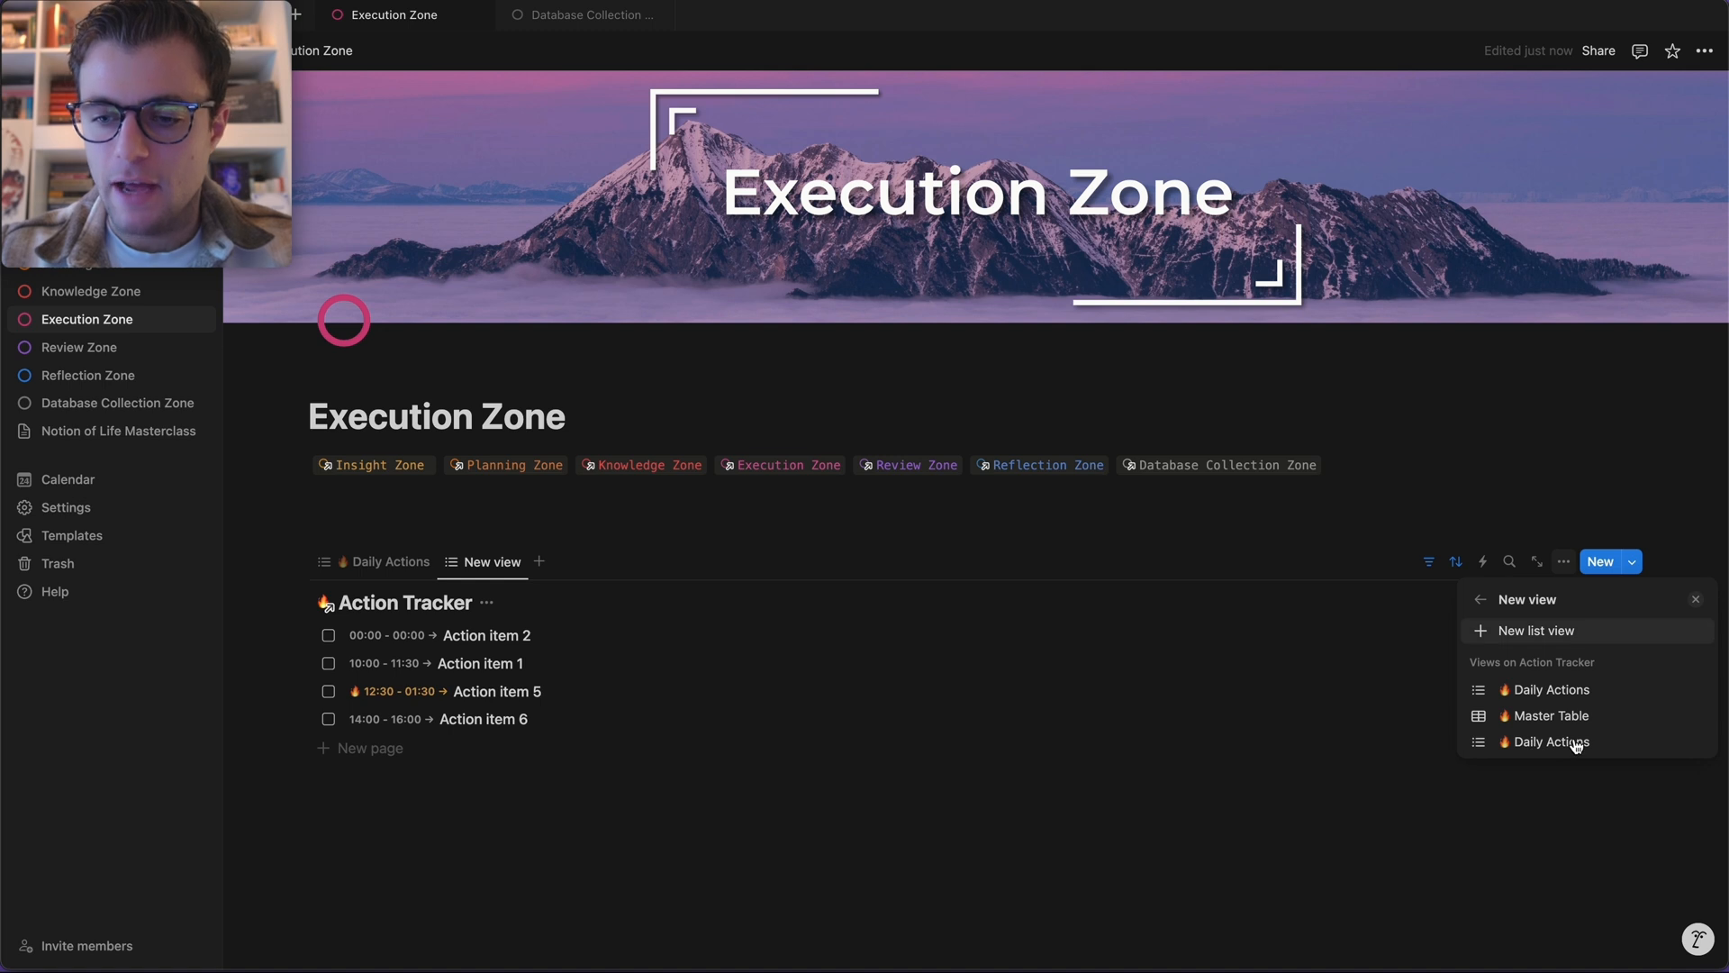
click(894, 817)
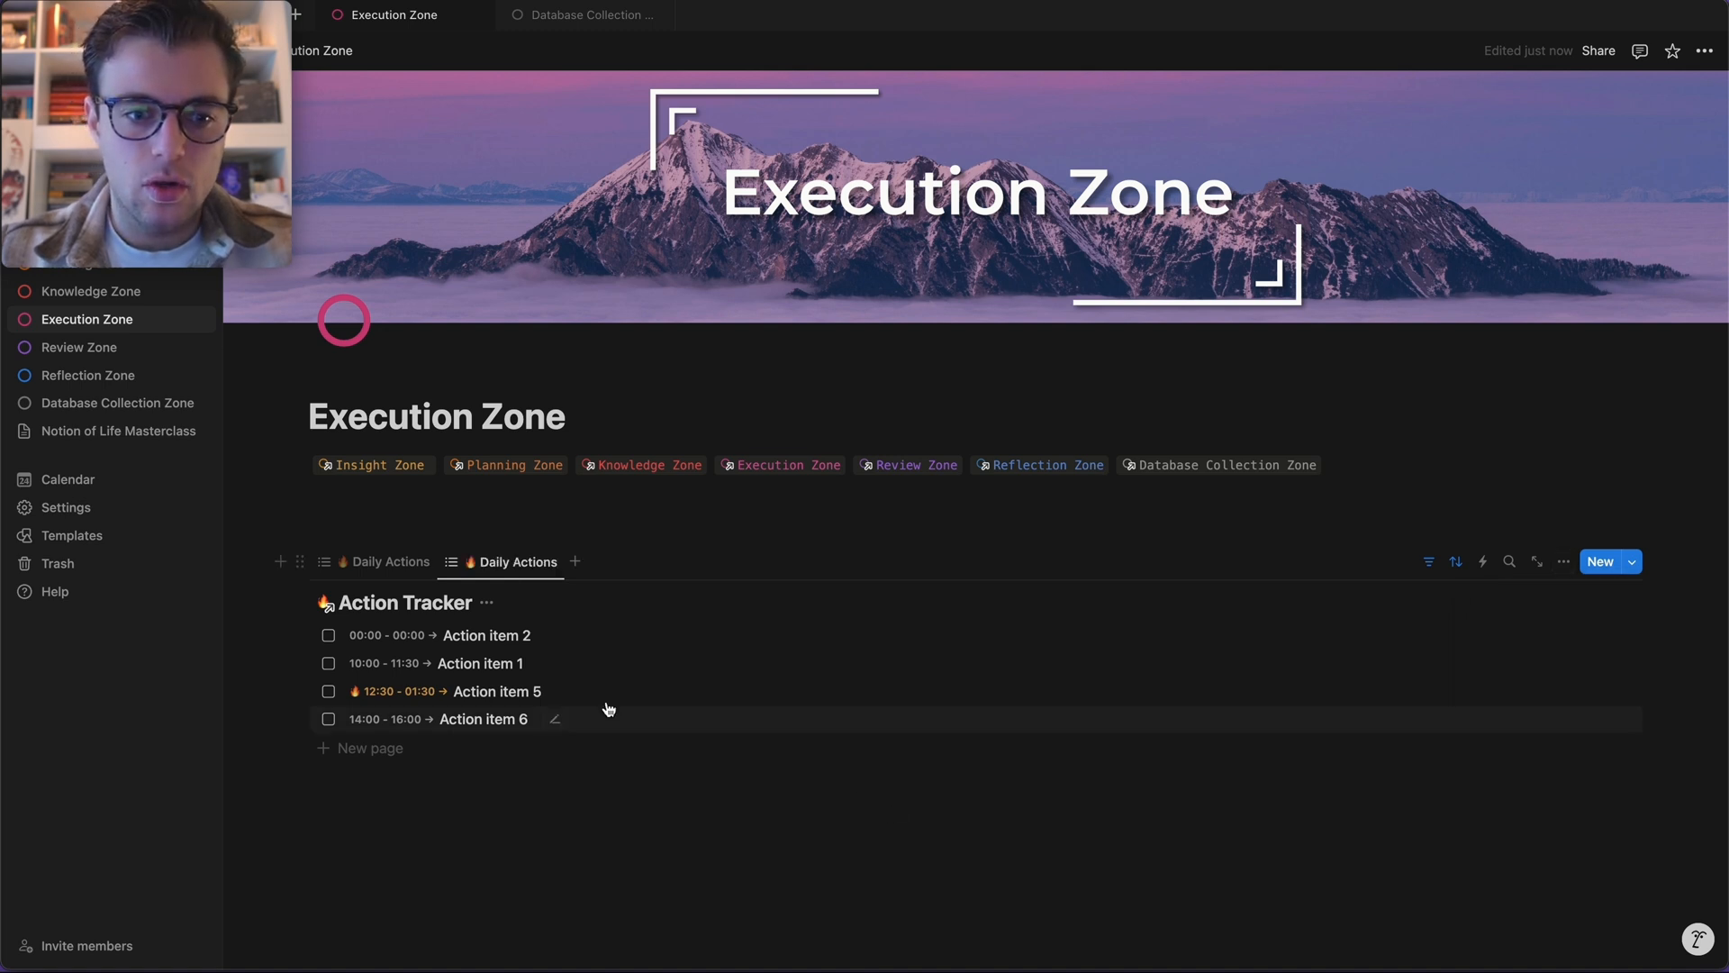
- Delete the duplicate Daily Actions view from the Execution Zone's linked database
click(500, 574)
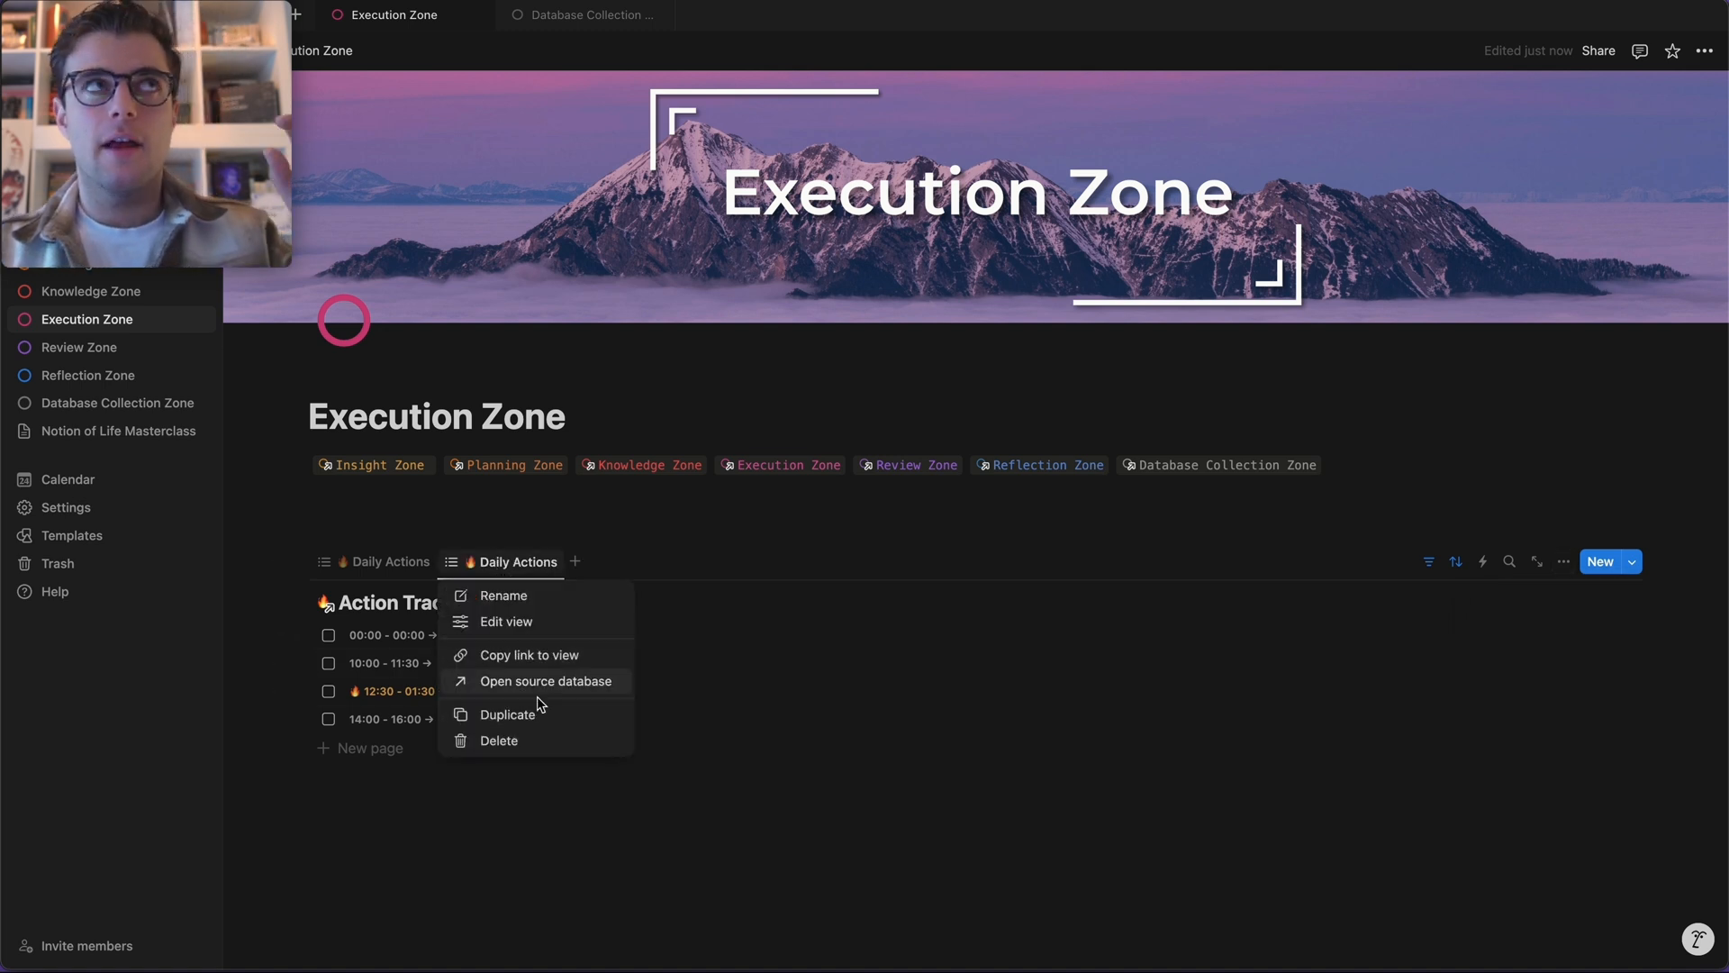
click(552, 740)
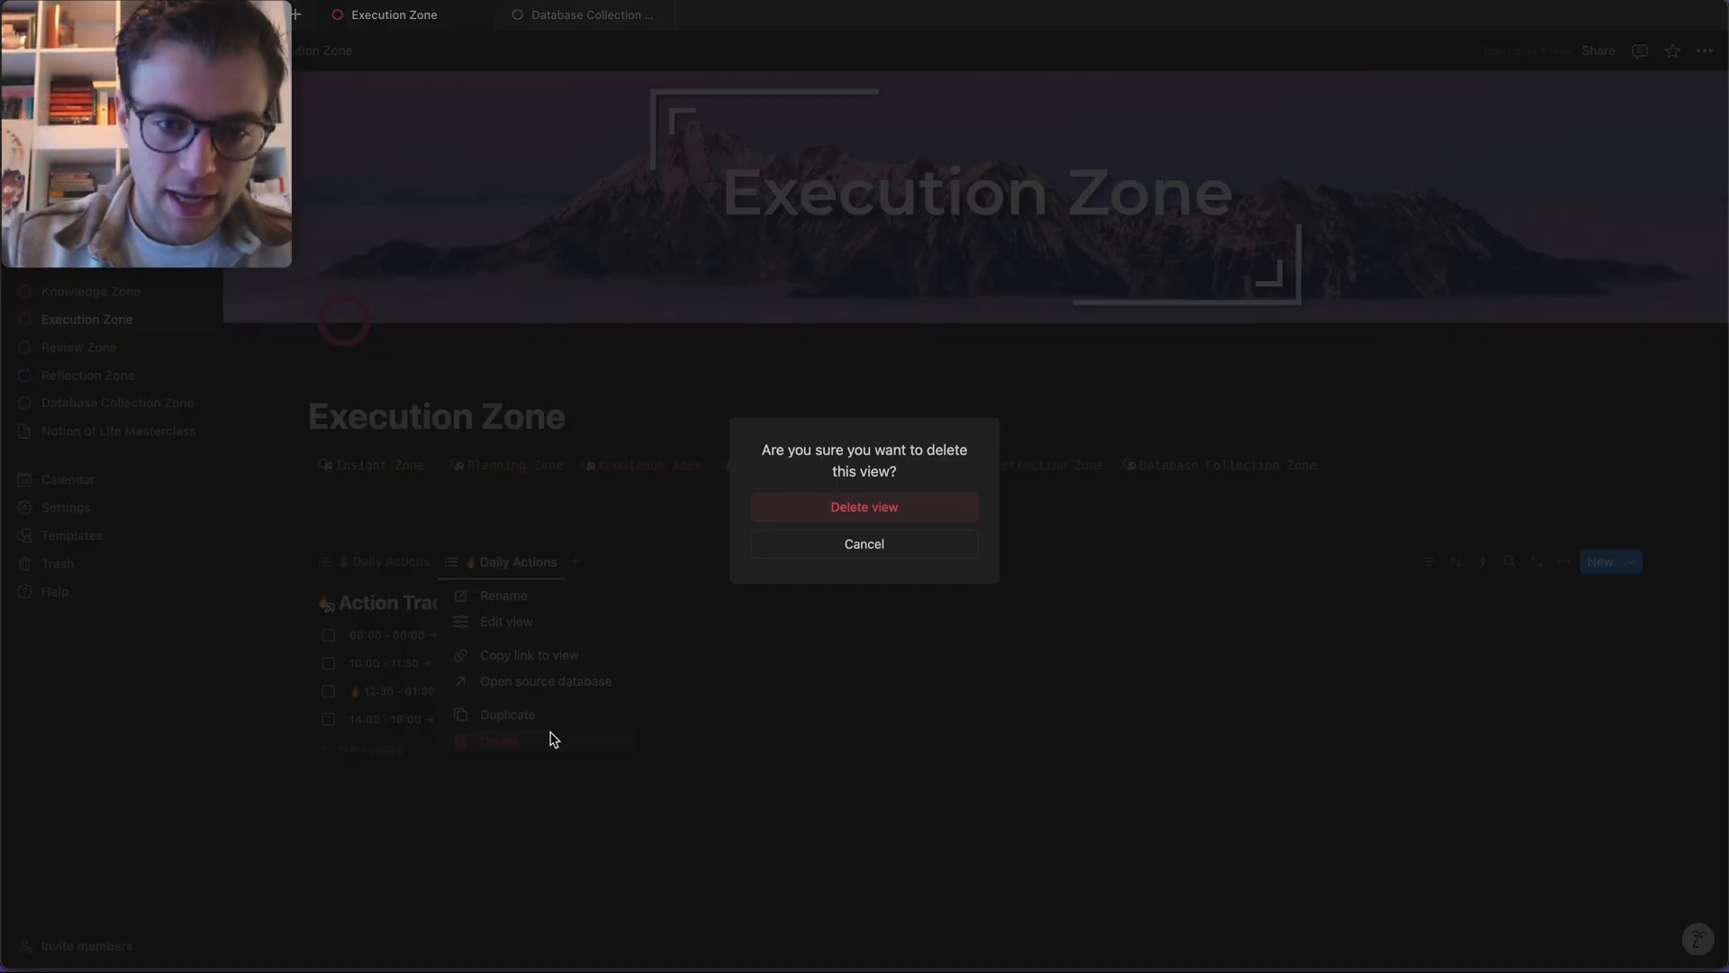
click(841, 505)
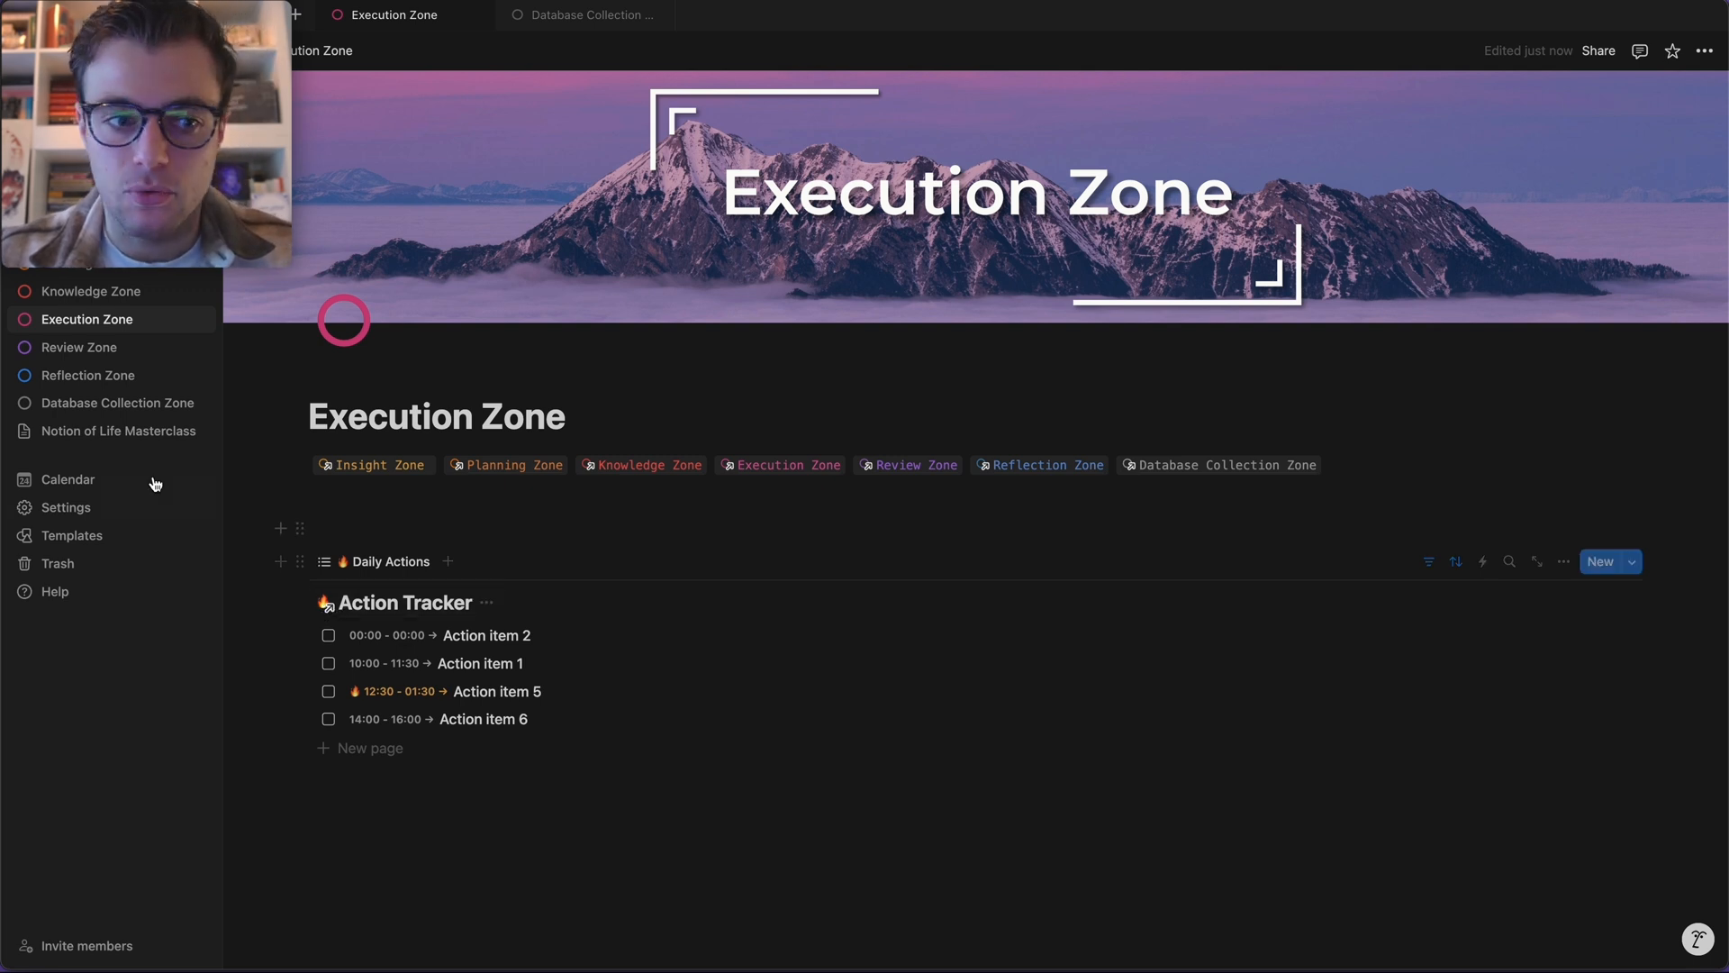
- Try turning the Action Tracker into an inline database in the Database Collection Zone, and undo the conversion
click(90, 405)
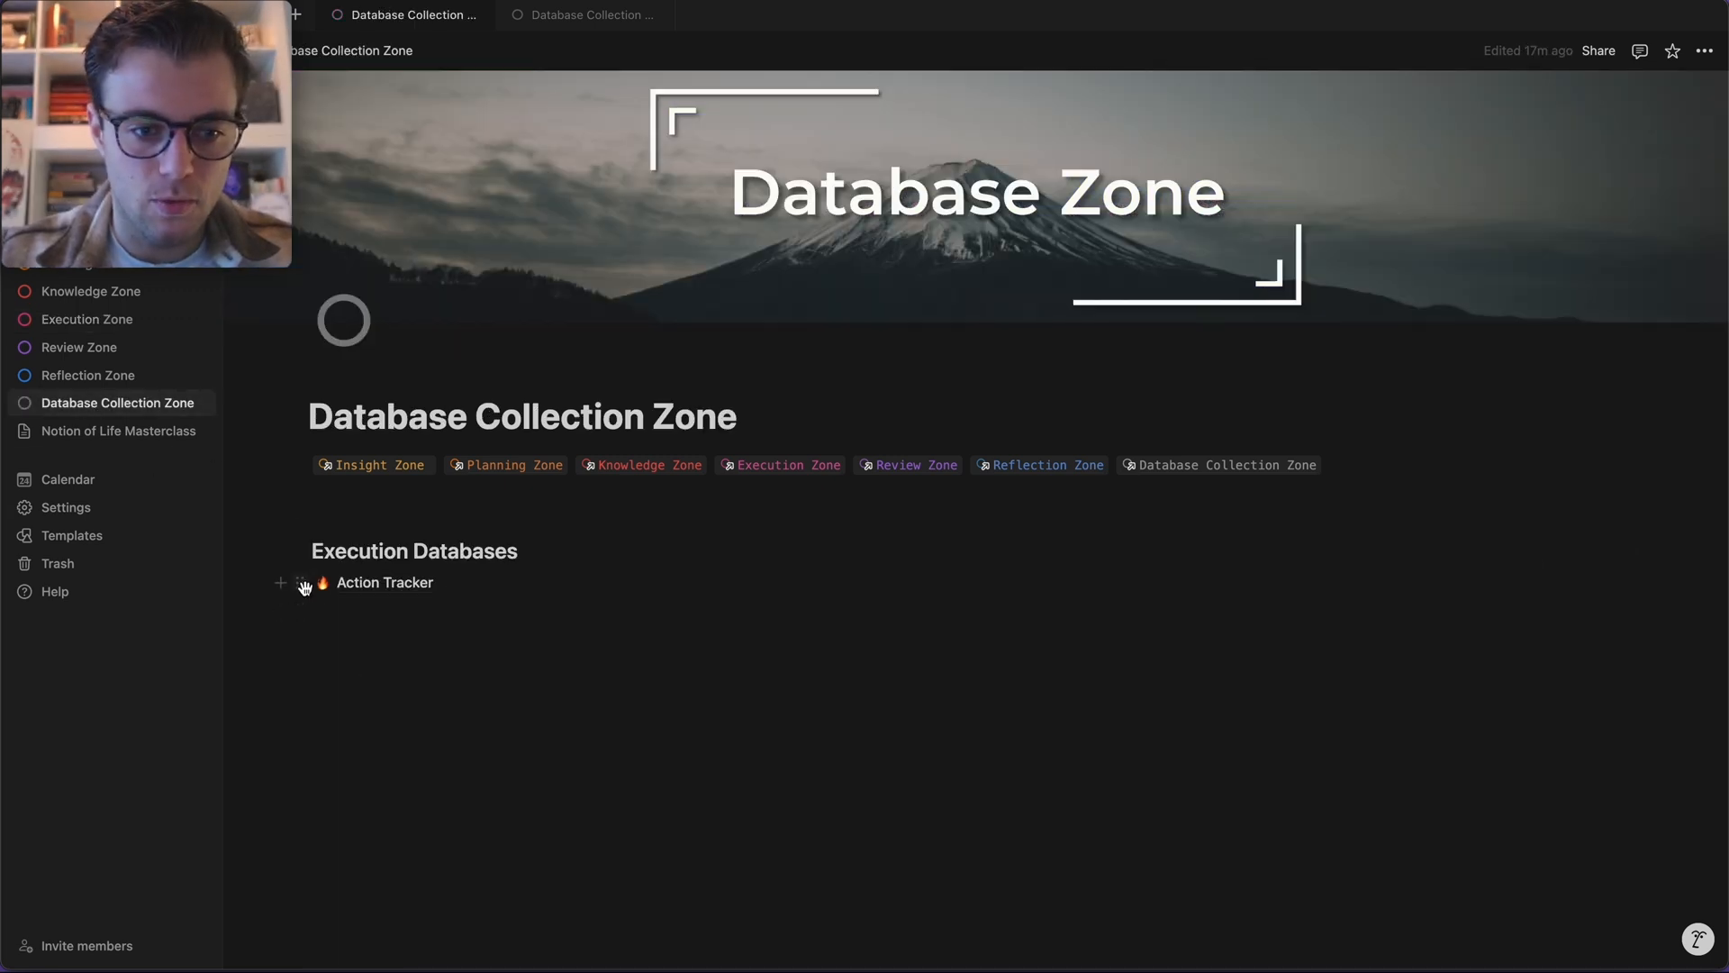
click(300, 582)
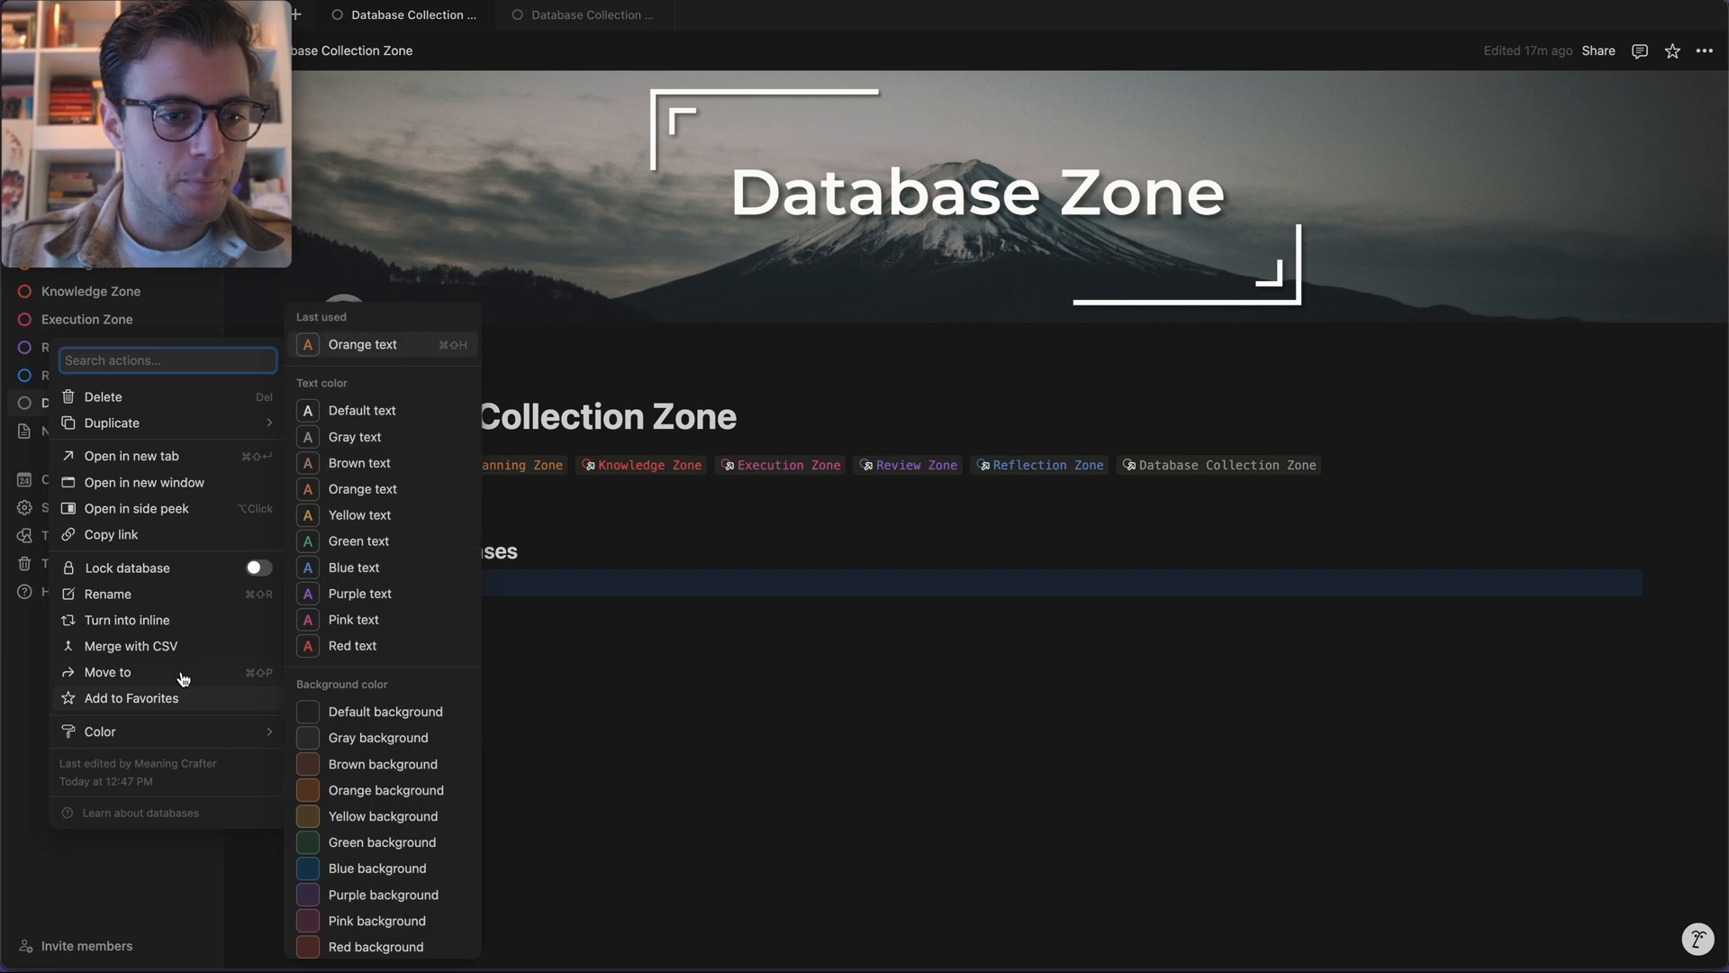
click(174, 622)
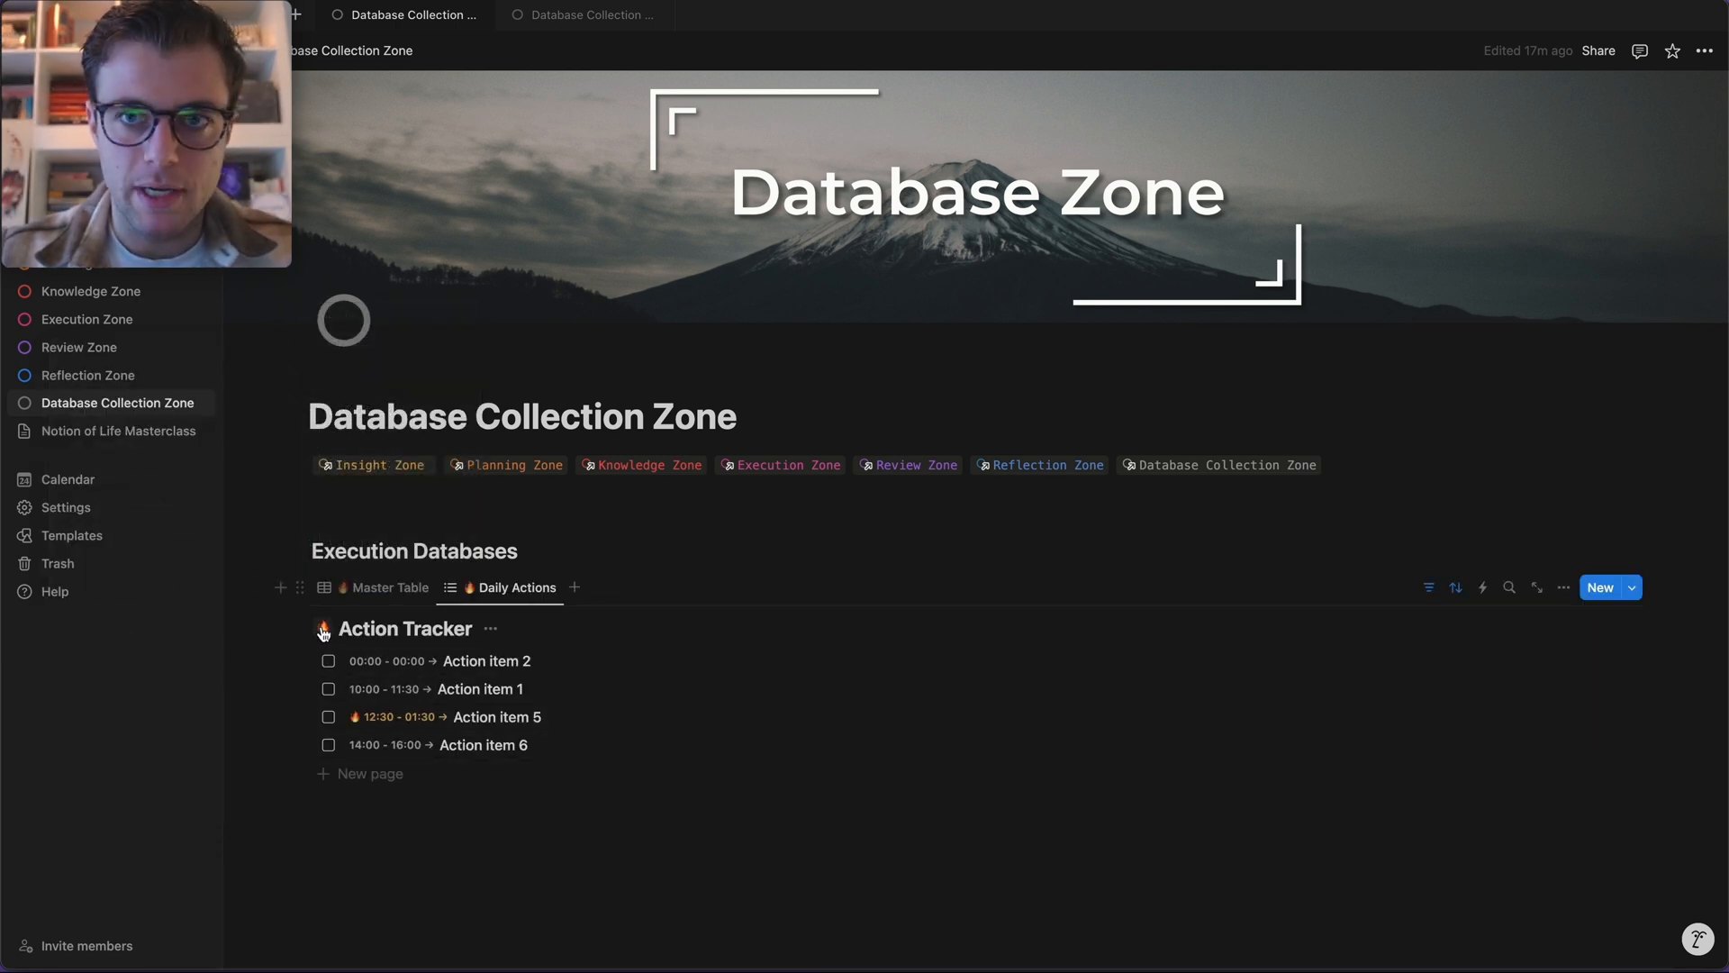
key(super+z)
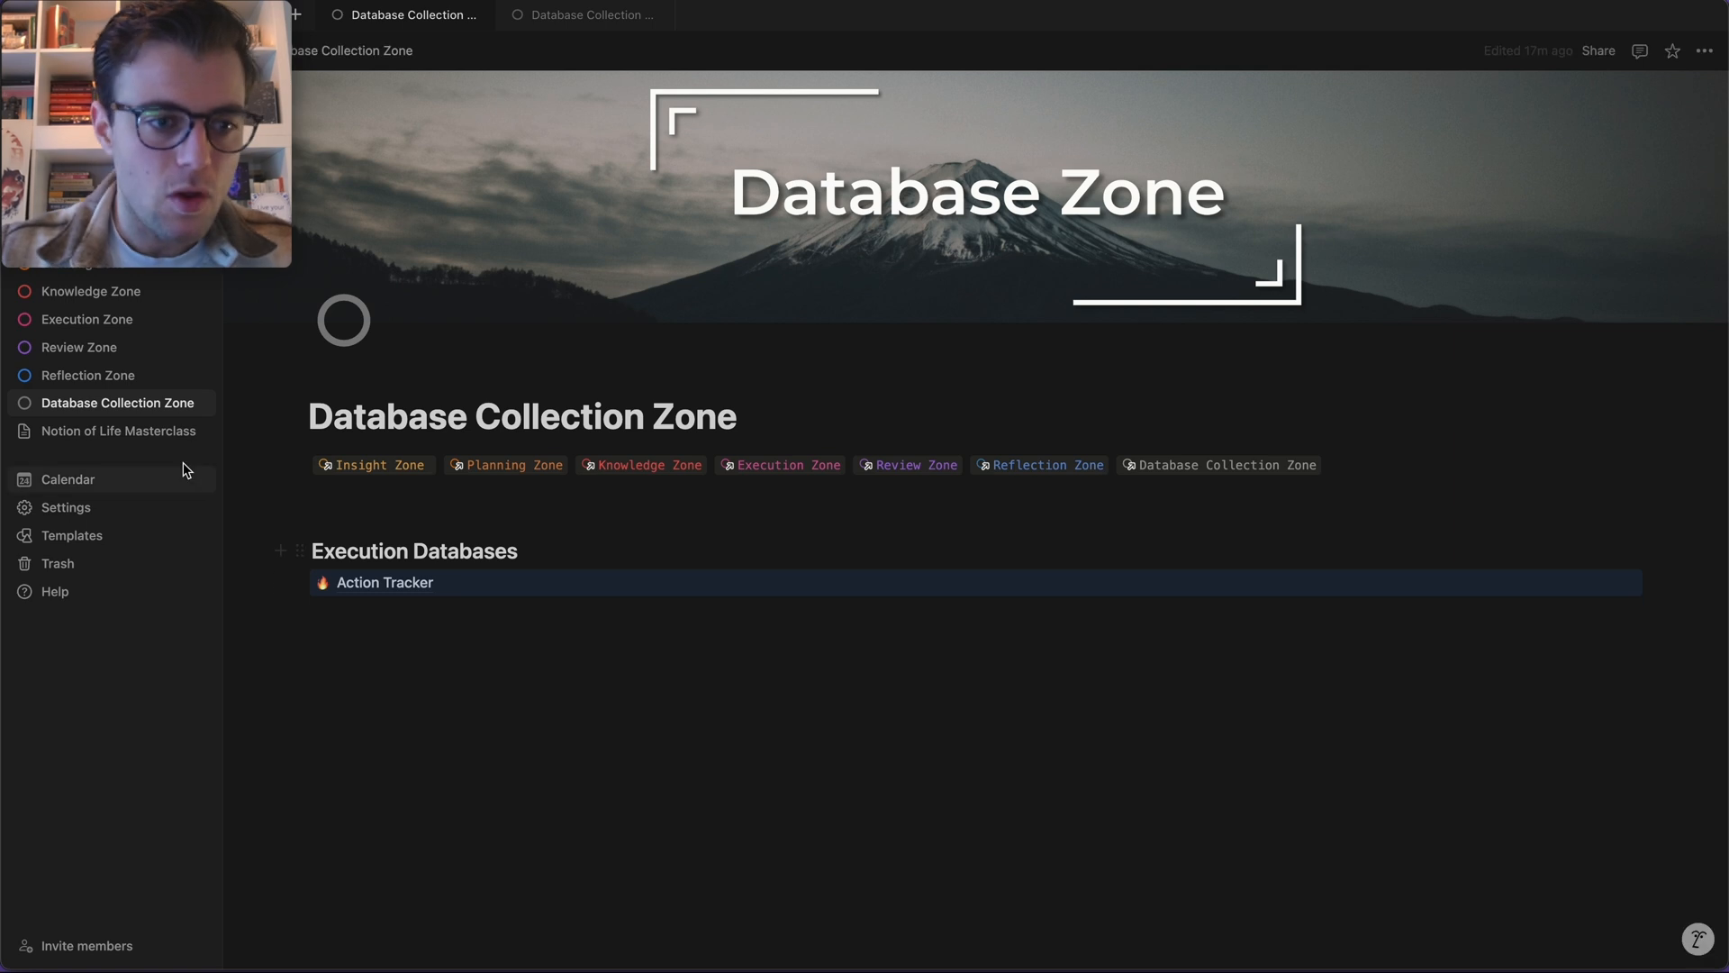
- Hide the Action Tracker database title above the Daily Actions list in the Execution Zone
click(90, 320)
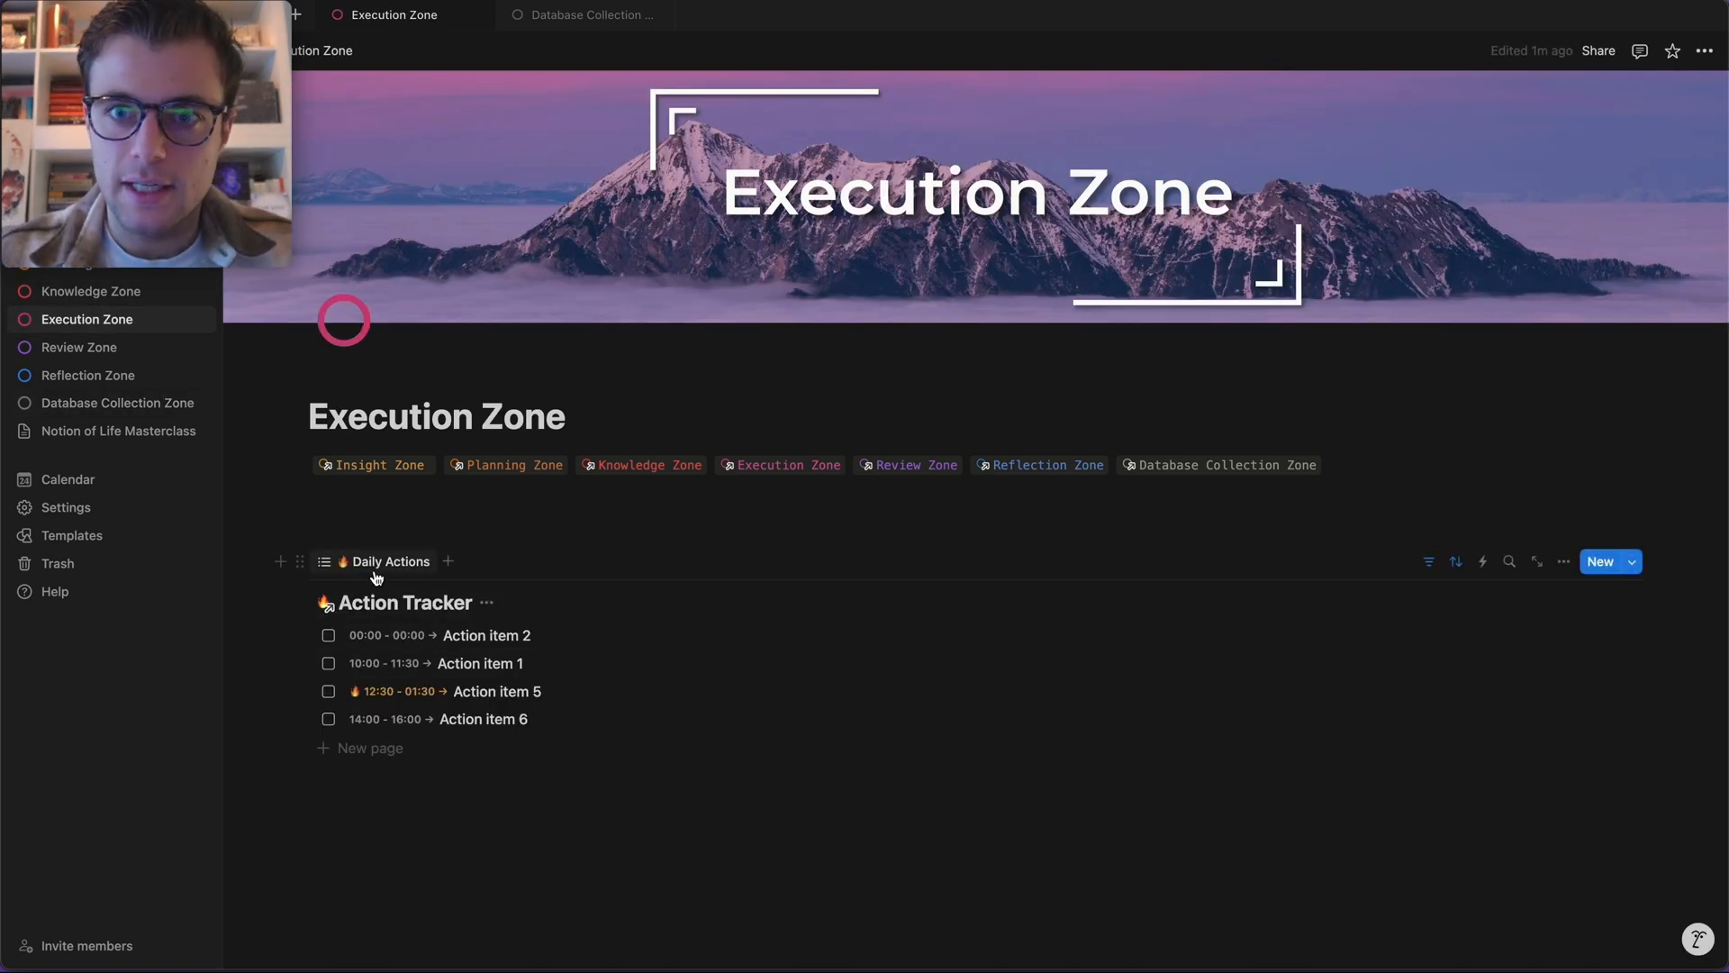
click(488, 604)
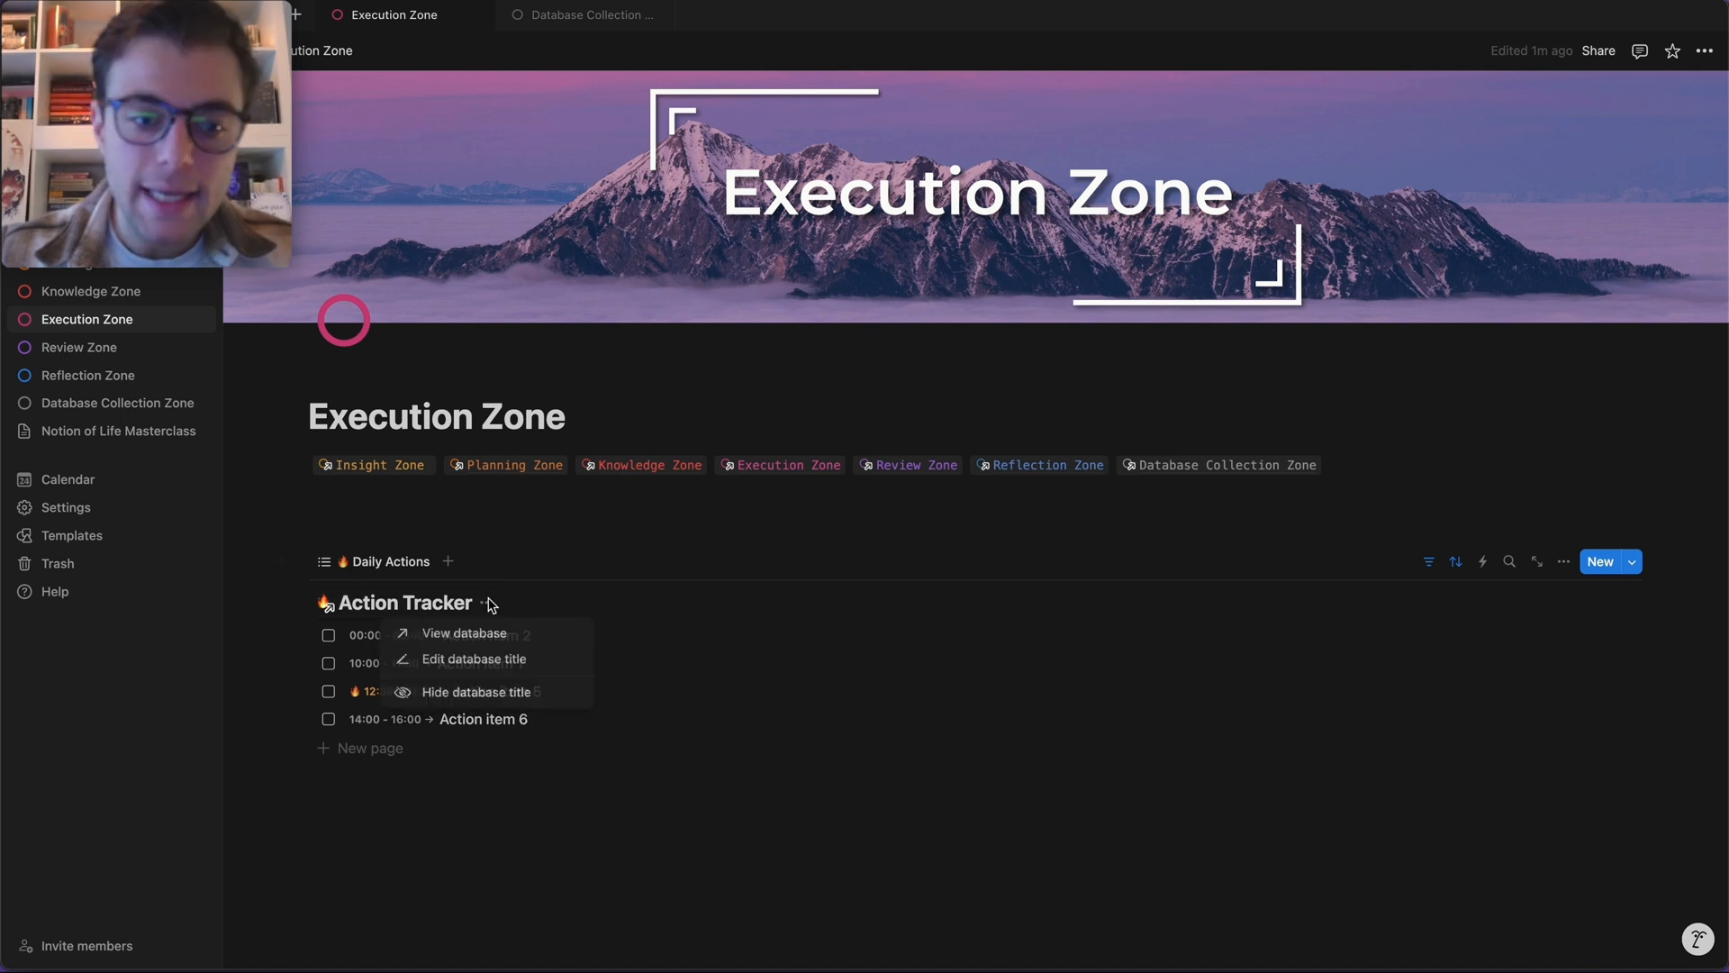
click(481, 696)
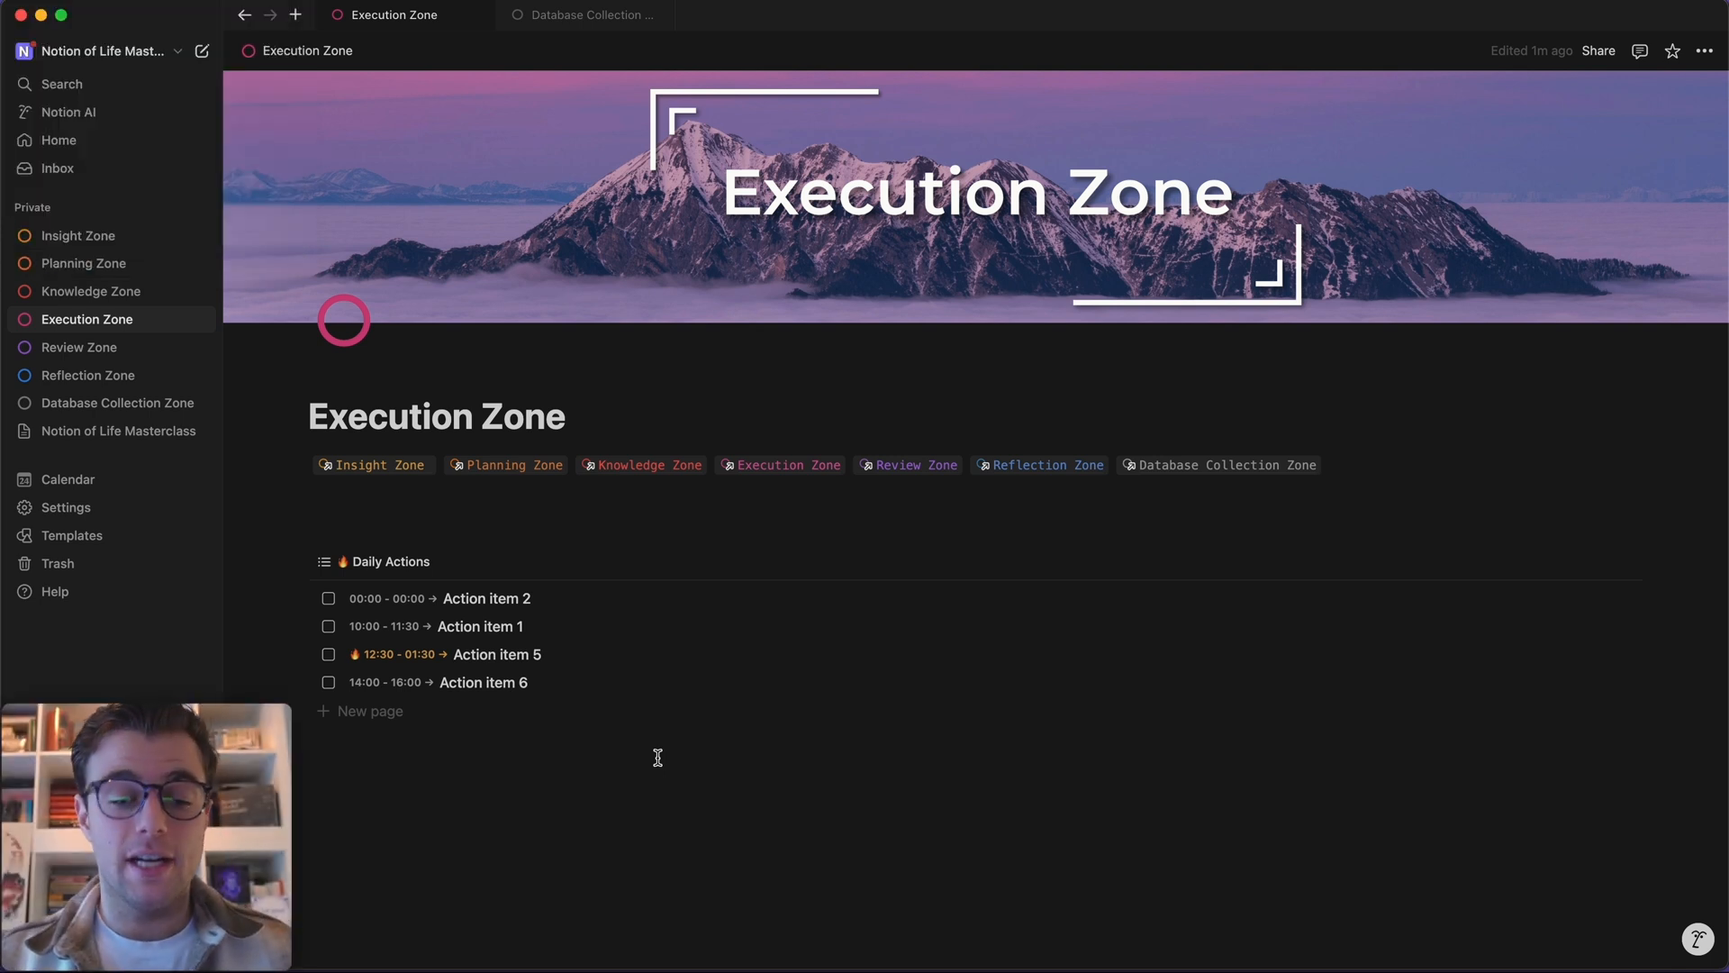
- Check off Database Lay-outs, Filters & Sorts, Database Views, Linked Databases and Formula Sneak-peak on the Notion of Life Masterclass page
click(111, 431)
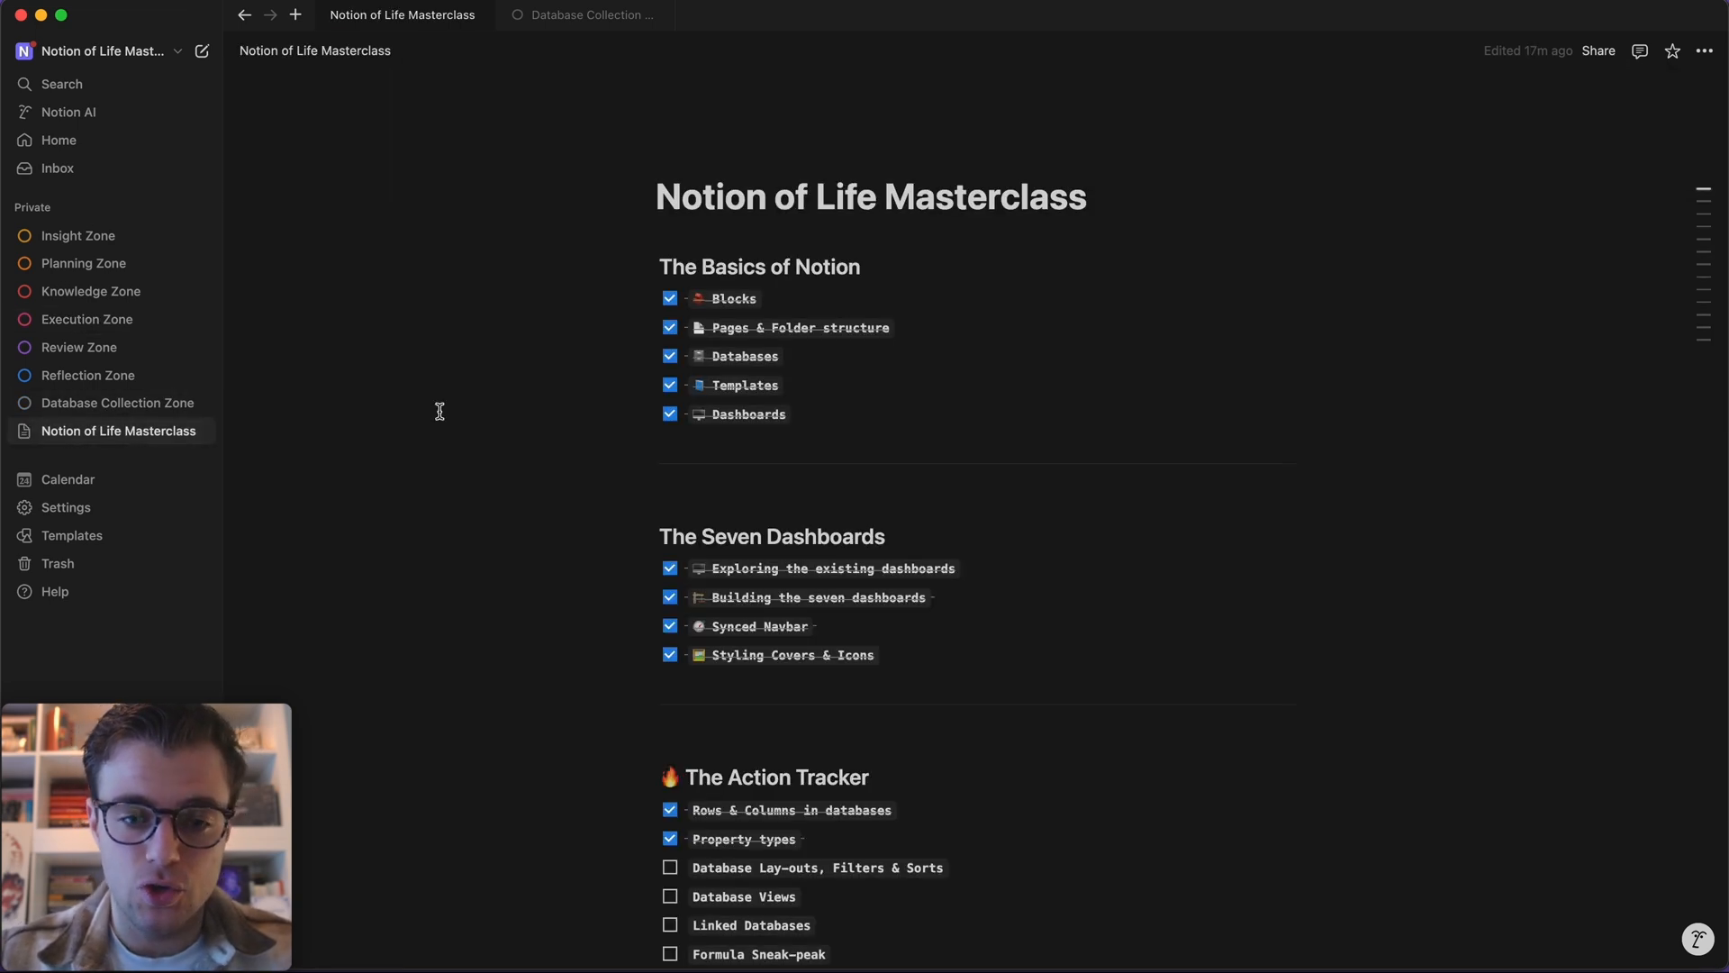
scroll(438, 411, down, 4)
scroll(509, 662, down, 2)
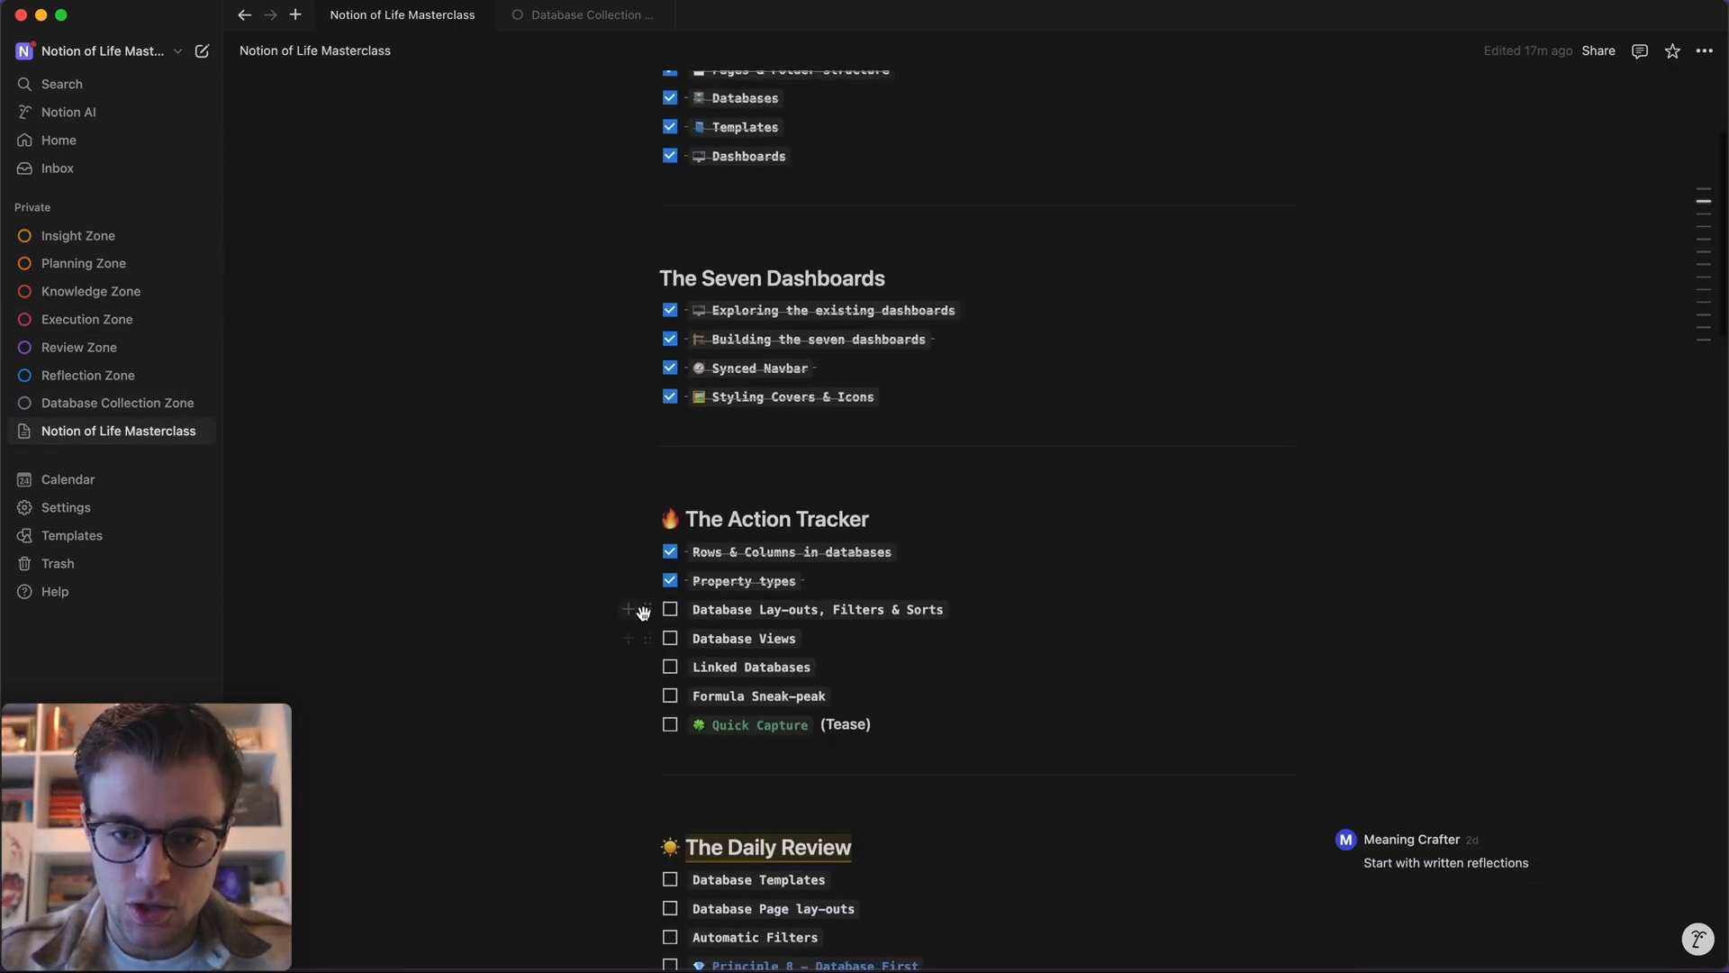
click(670, 609)
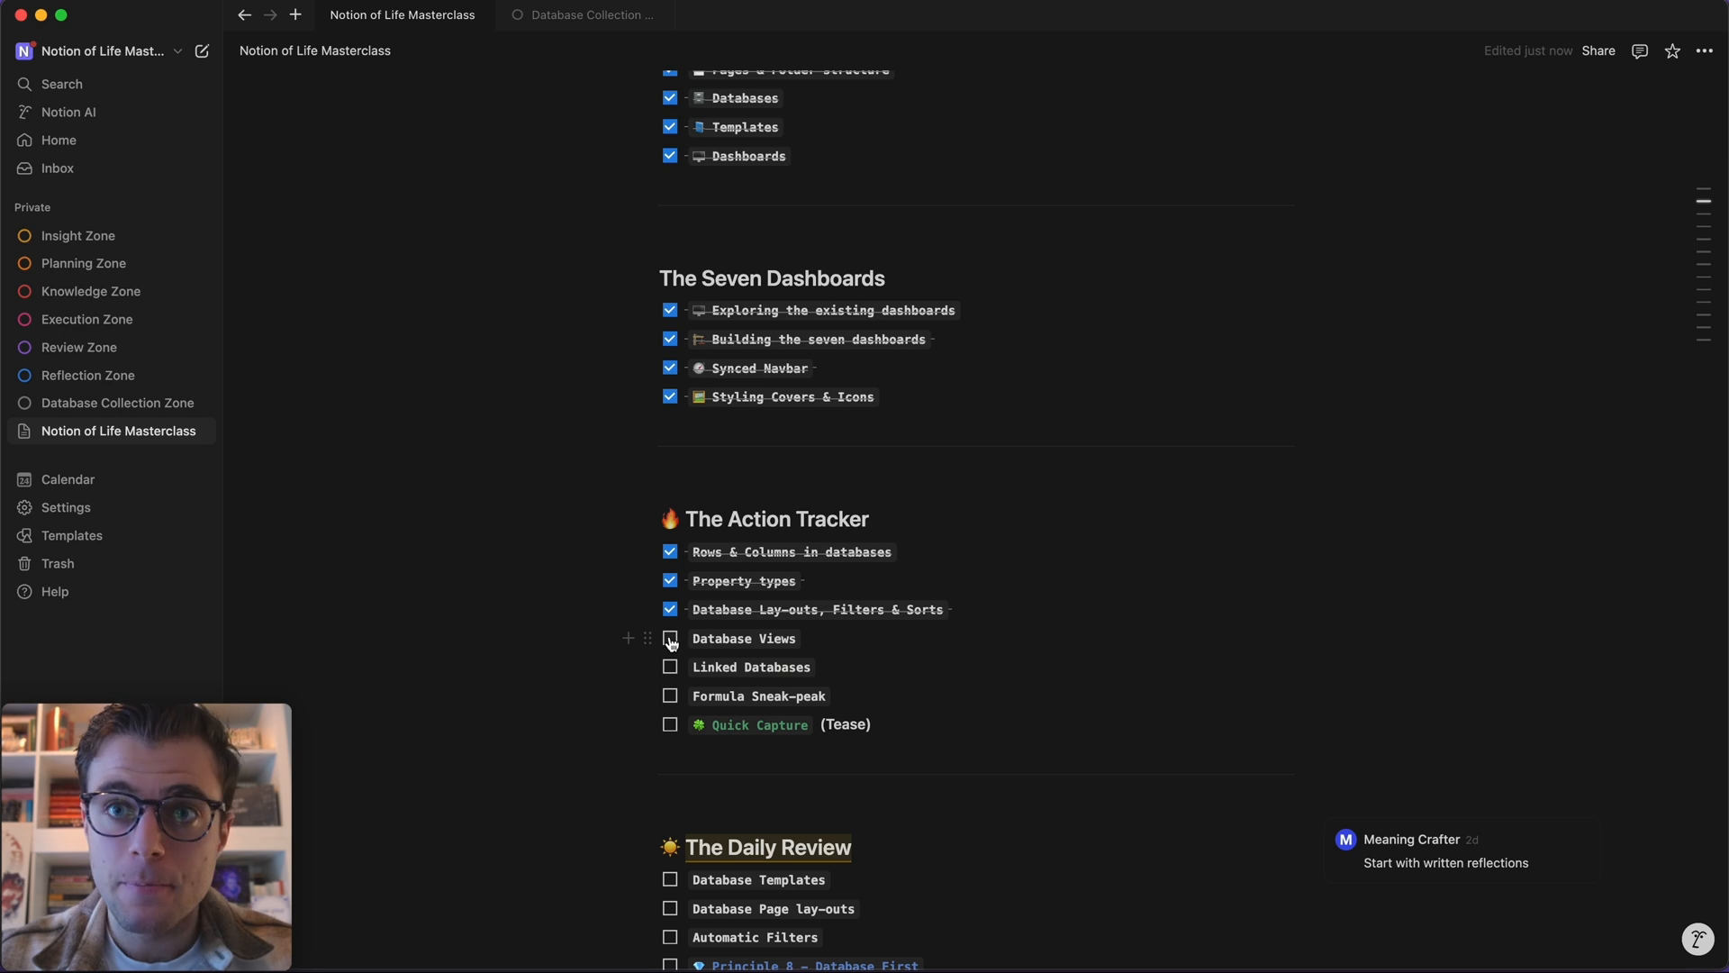
click(670, 640)
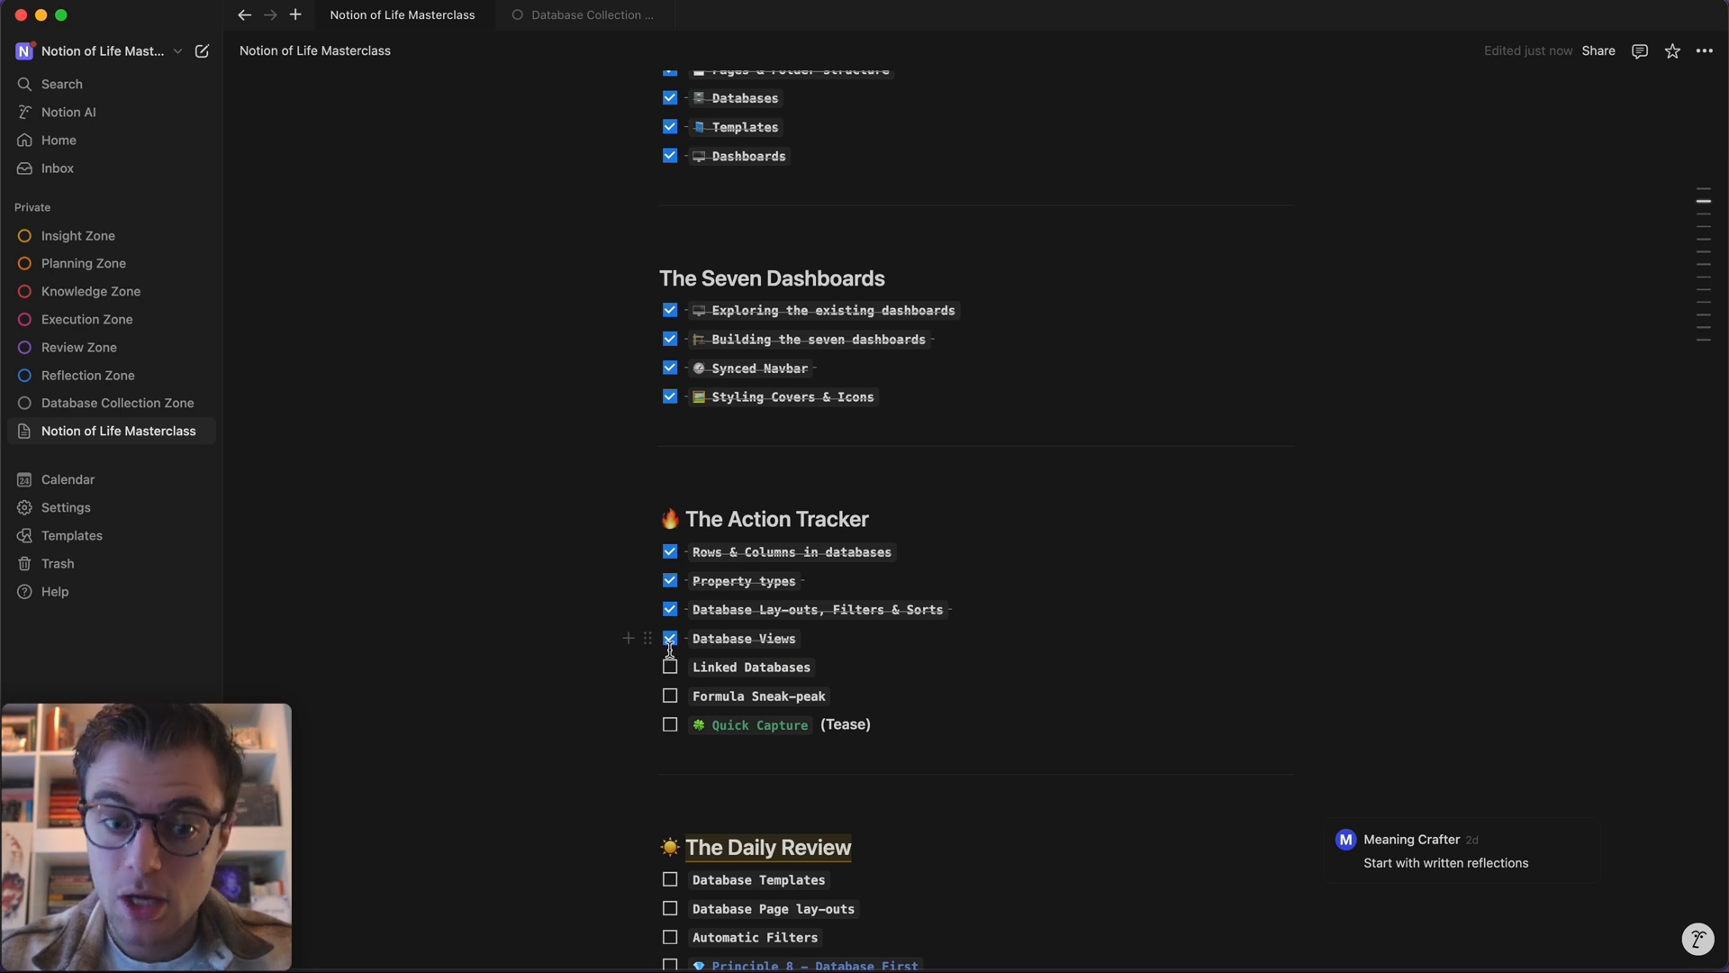
click(670, 669)
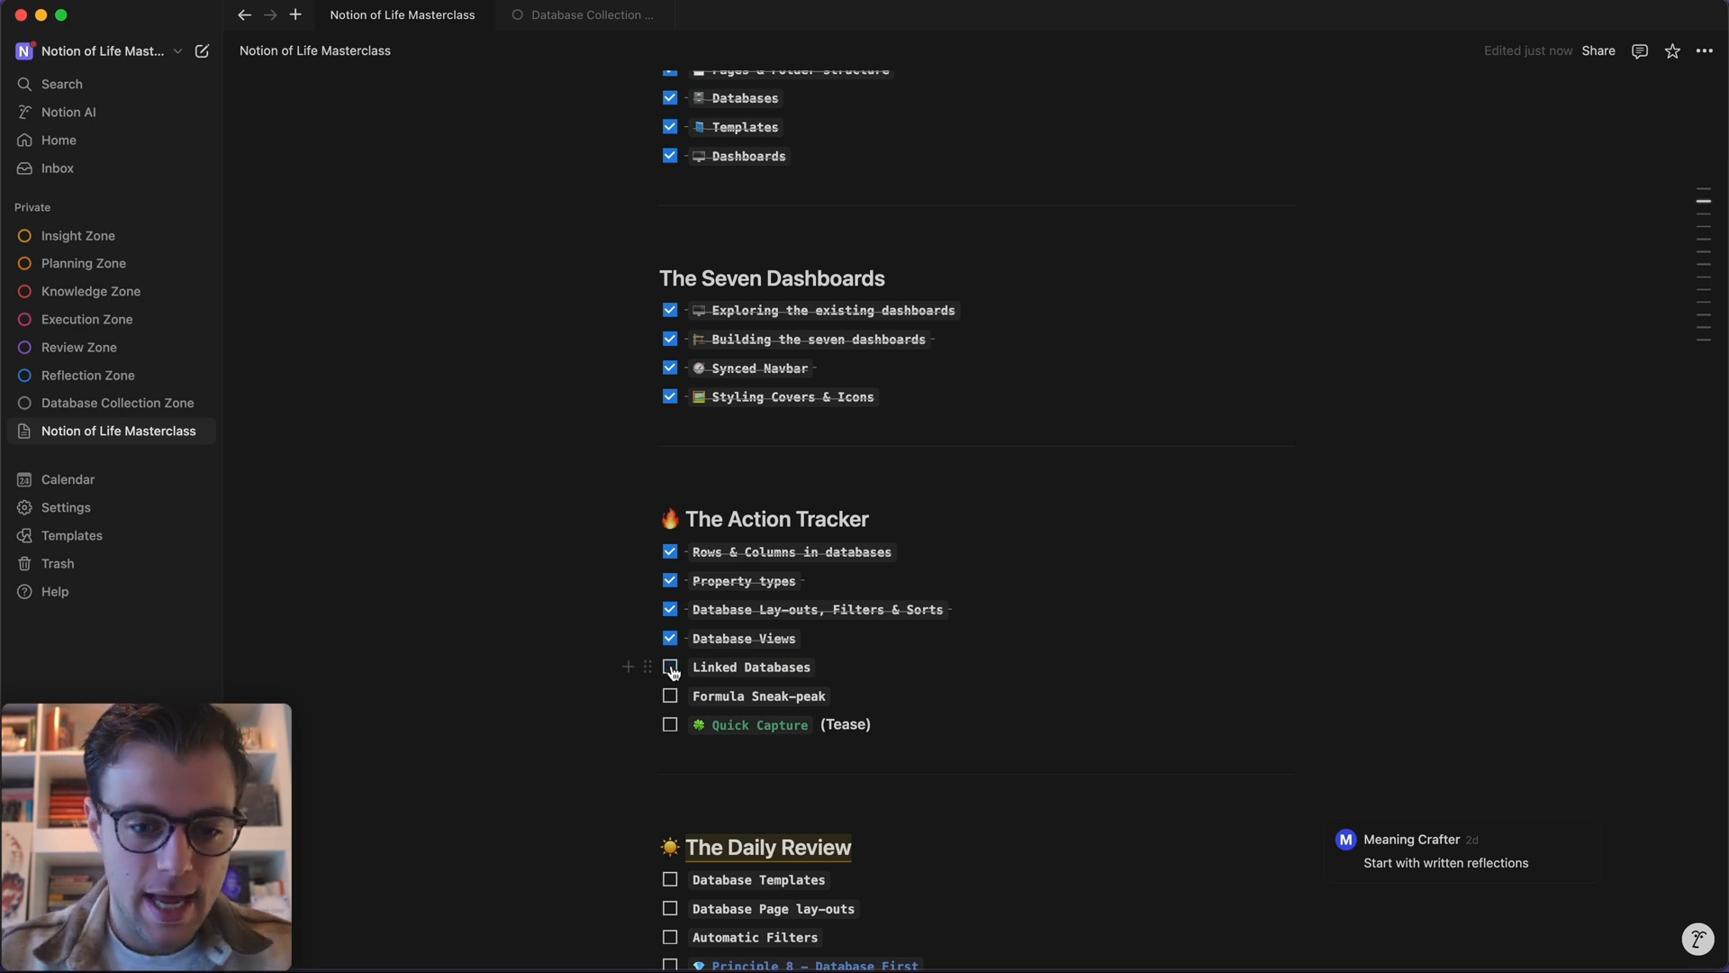
click(670, 696)
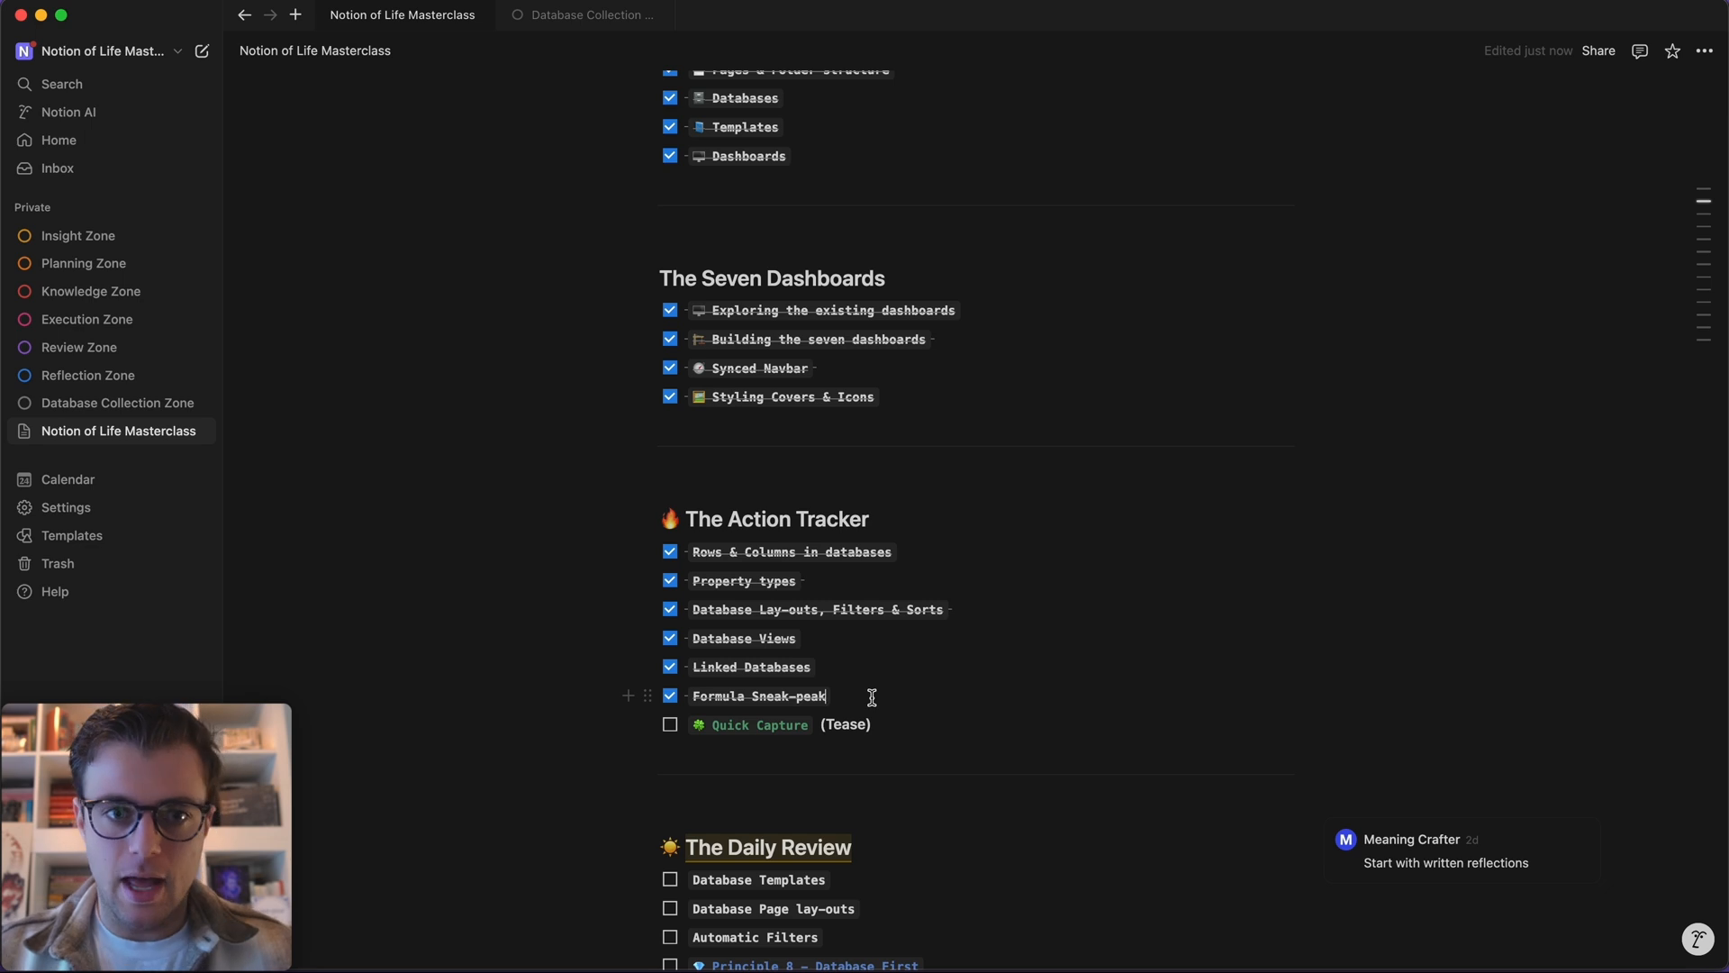
- View the Execution Zone in the A Notion of Life workspace, and return to the Notion of Life Masterclass page
click(587, 16)
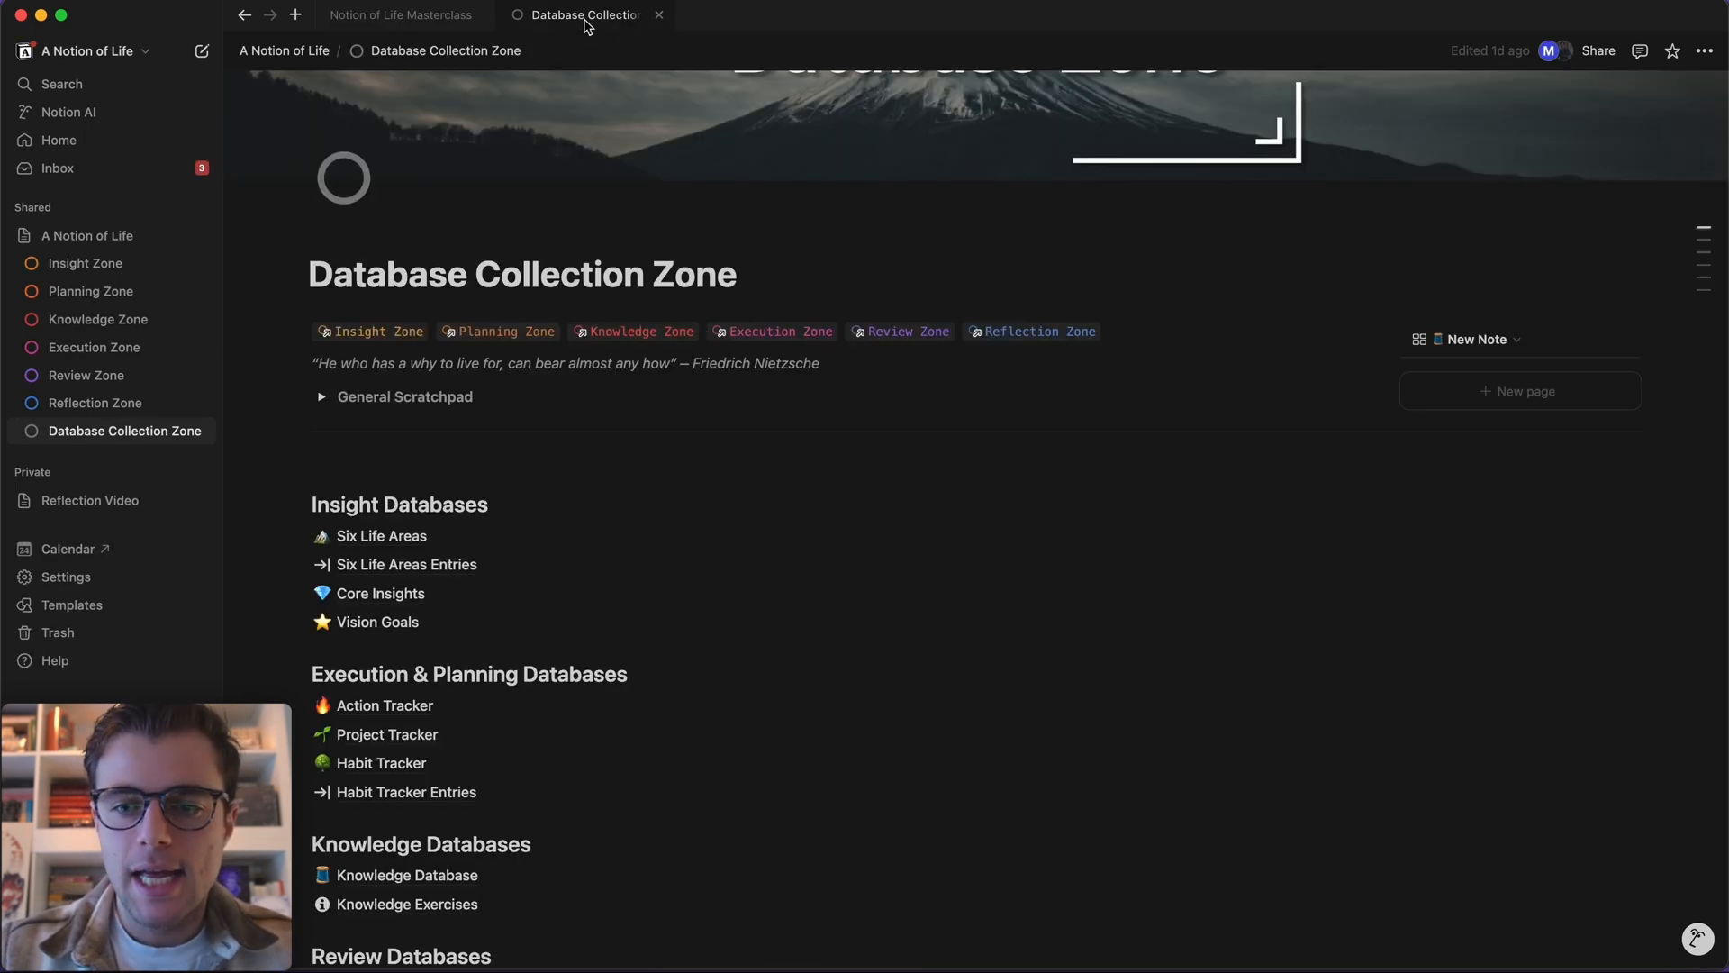
click(94, 349)
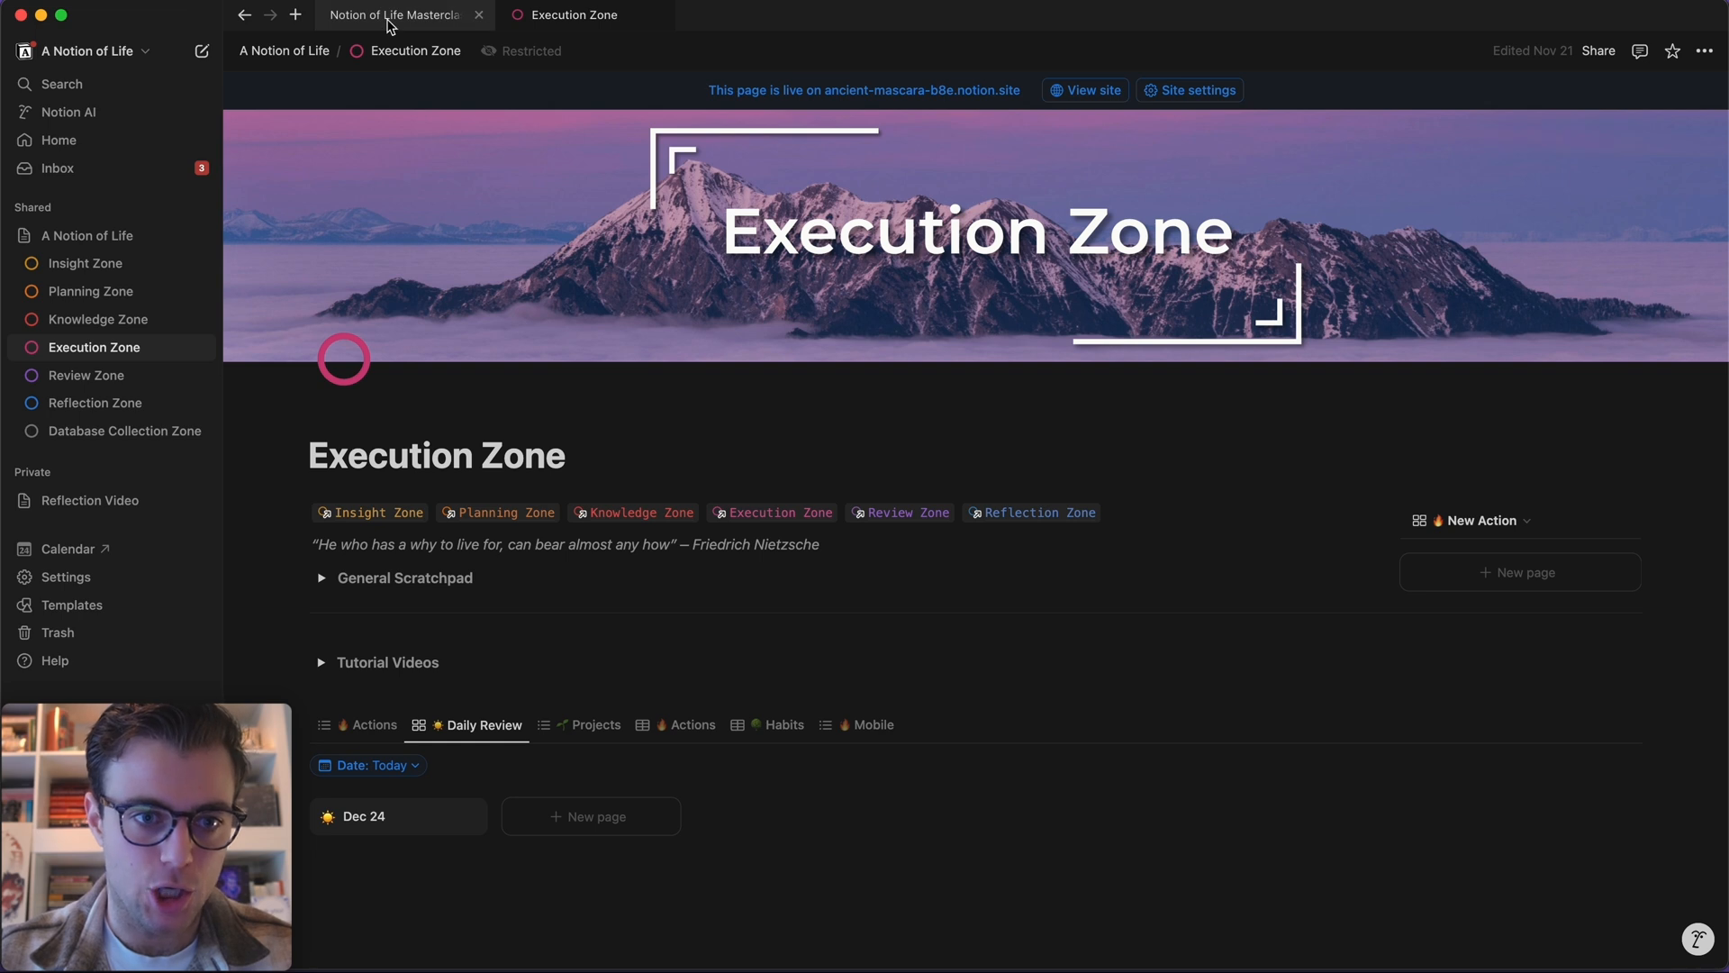
click(397, 17)
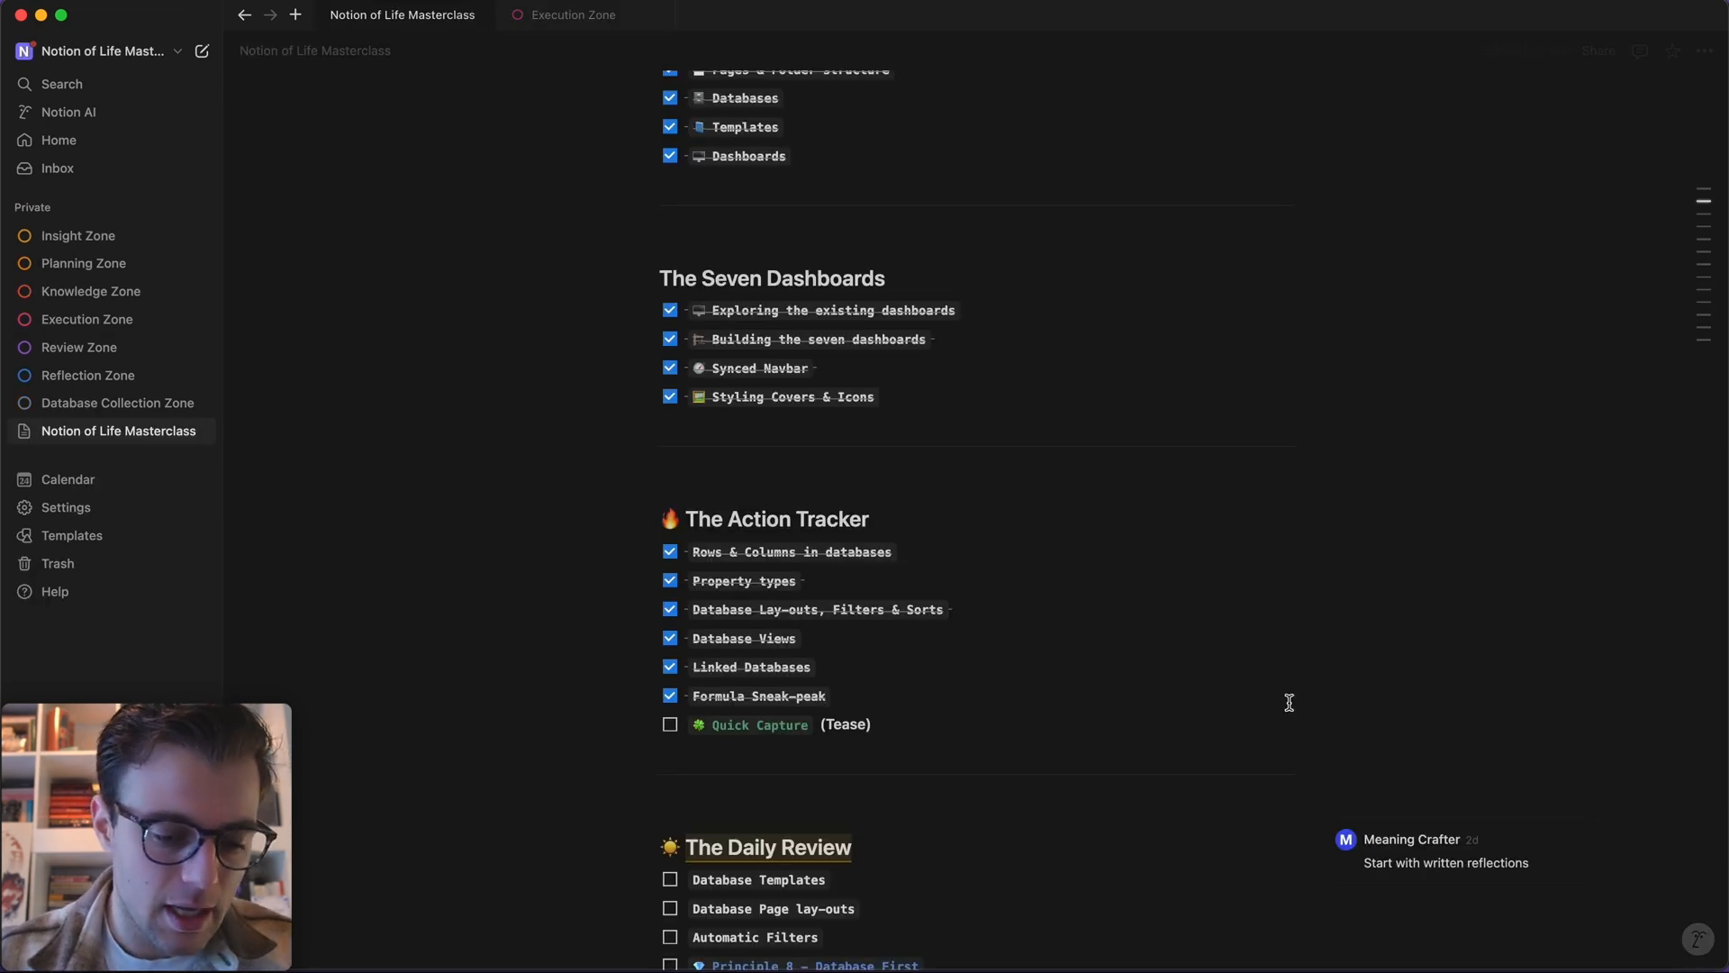
- Open the quick-add task window and add a task named "Over here I can add a new action item" to the Inbox
key(ctrl+super+a)
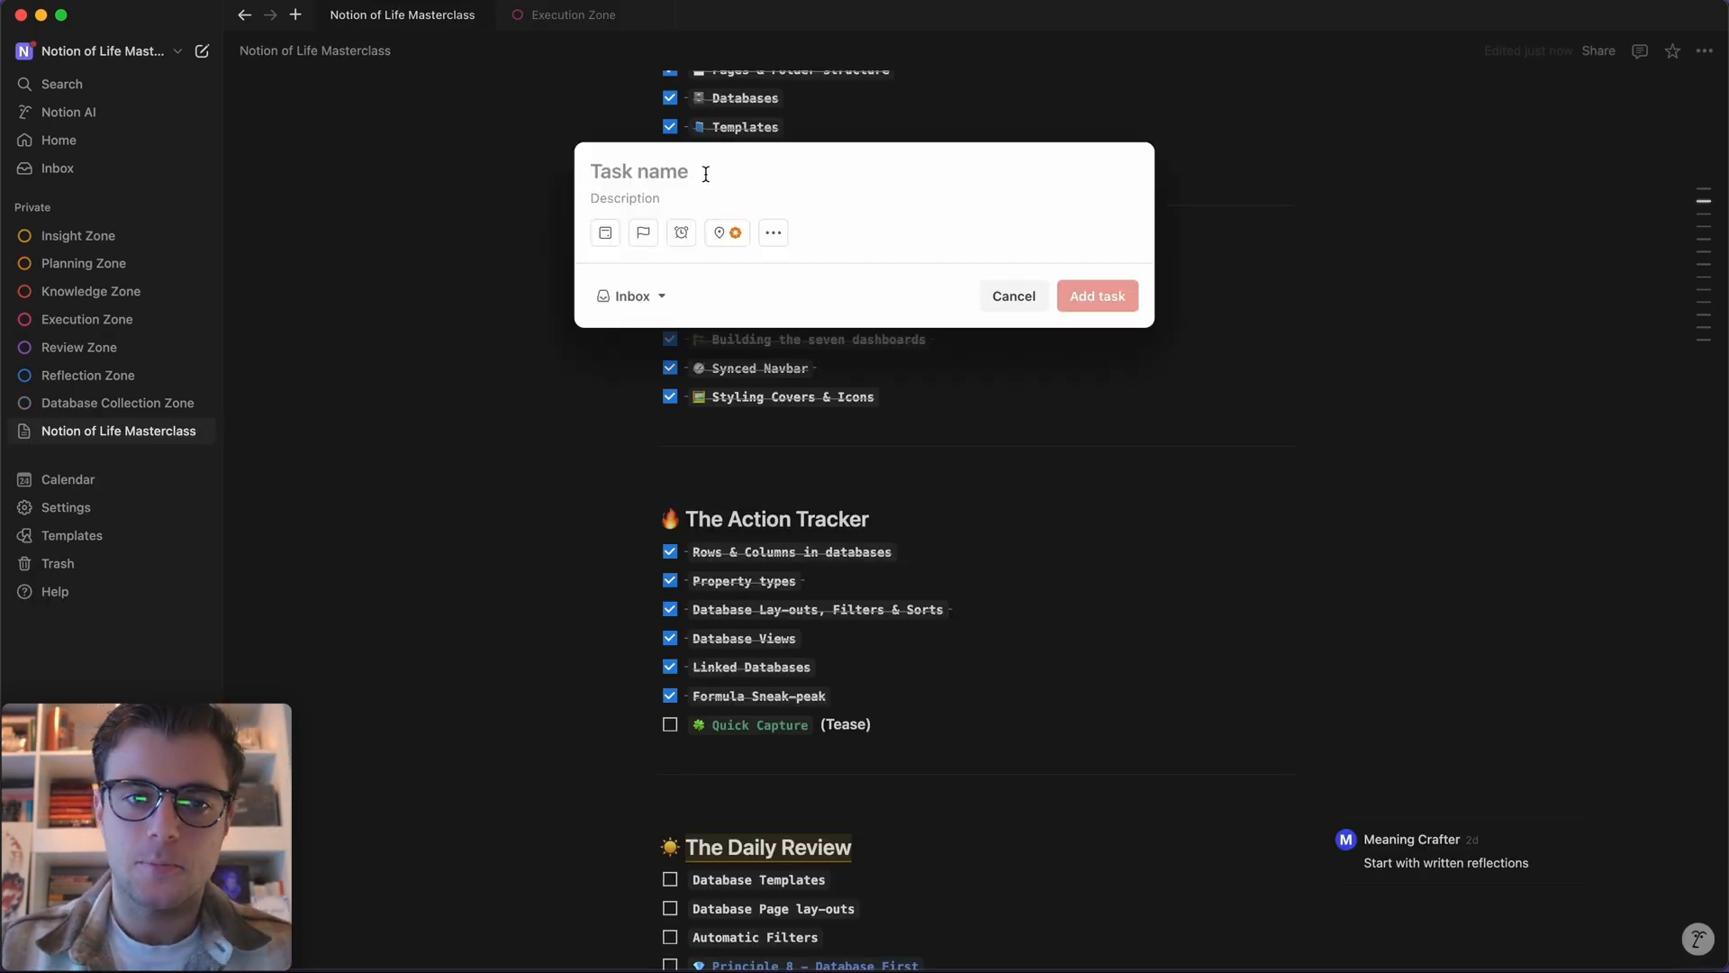
text(Ov)
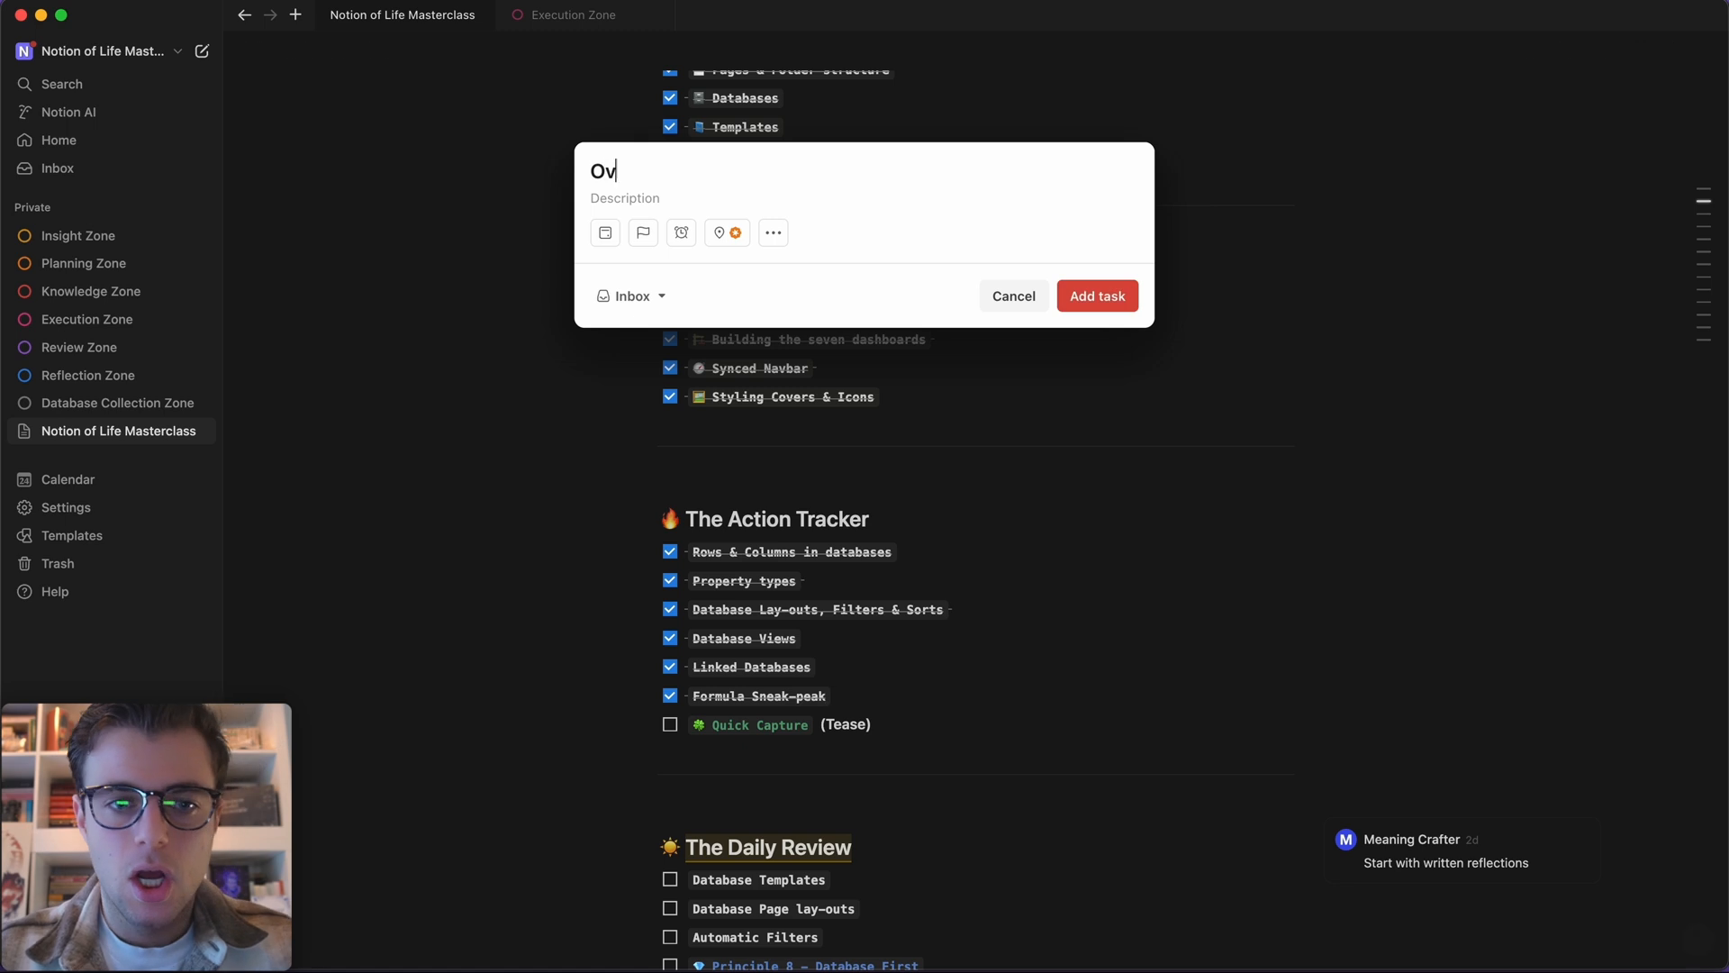
text(er here I can add a)
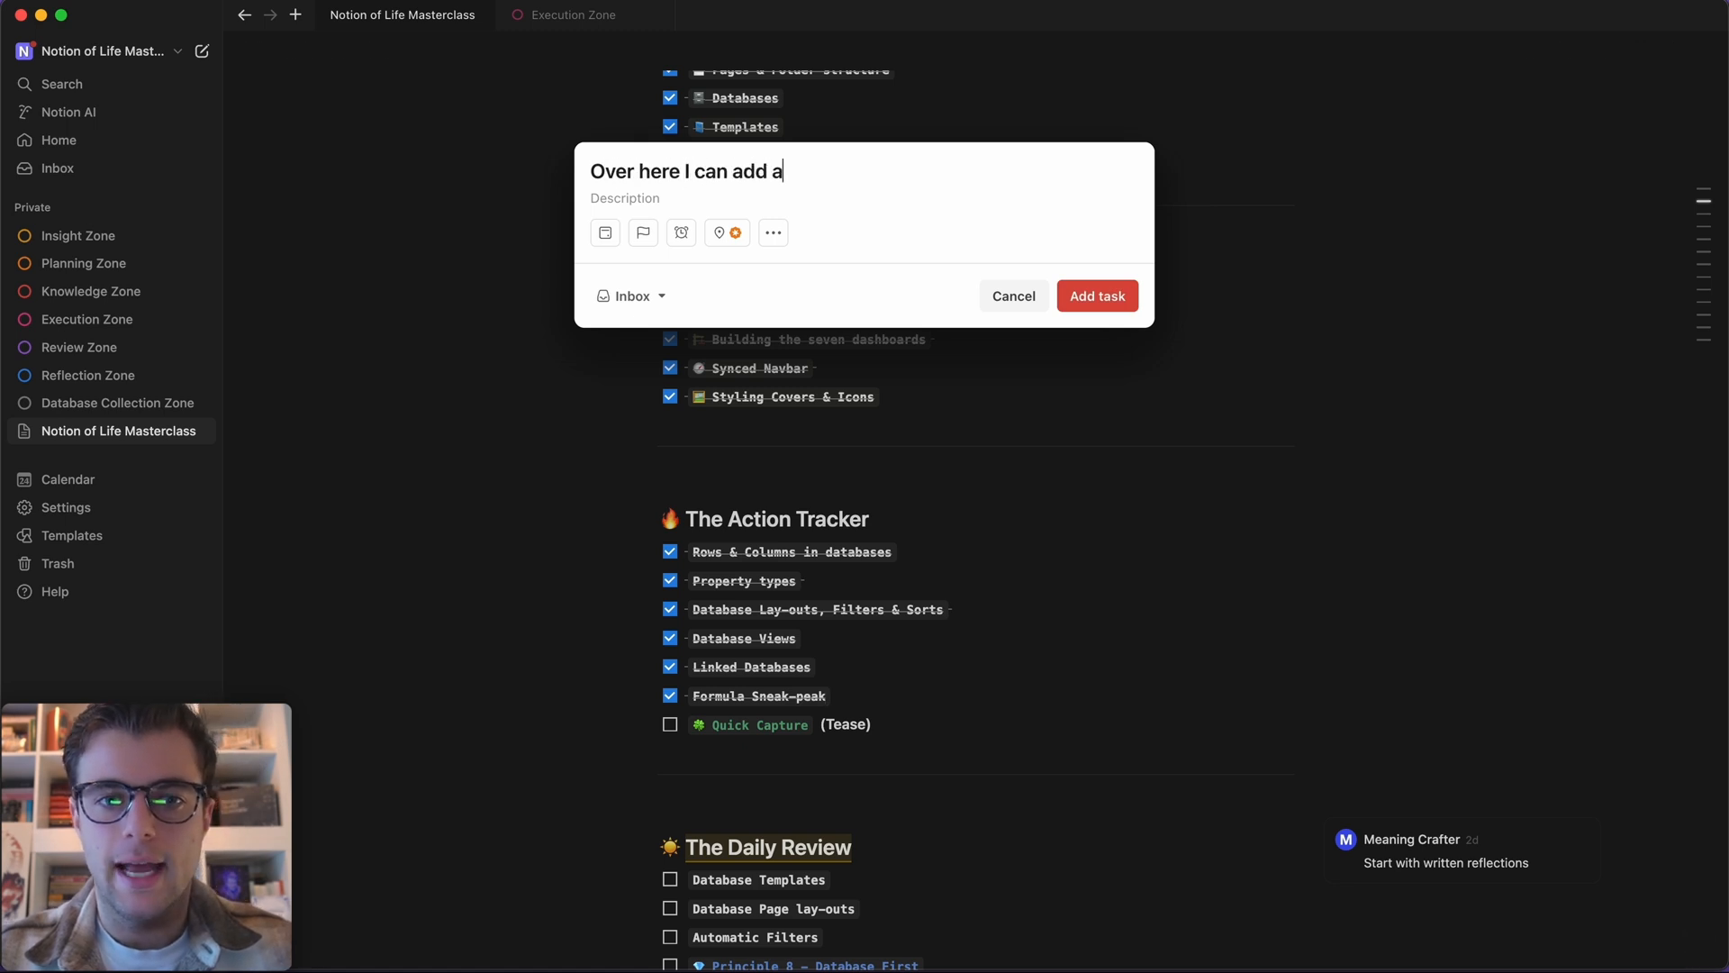
text( new action item)
key(Return)
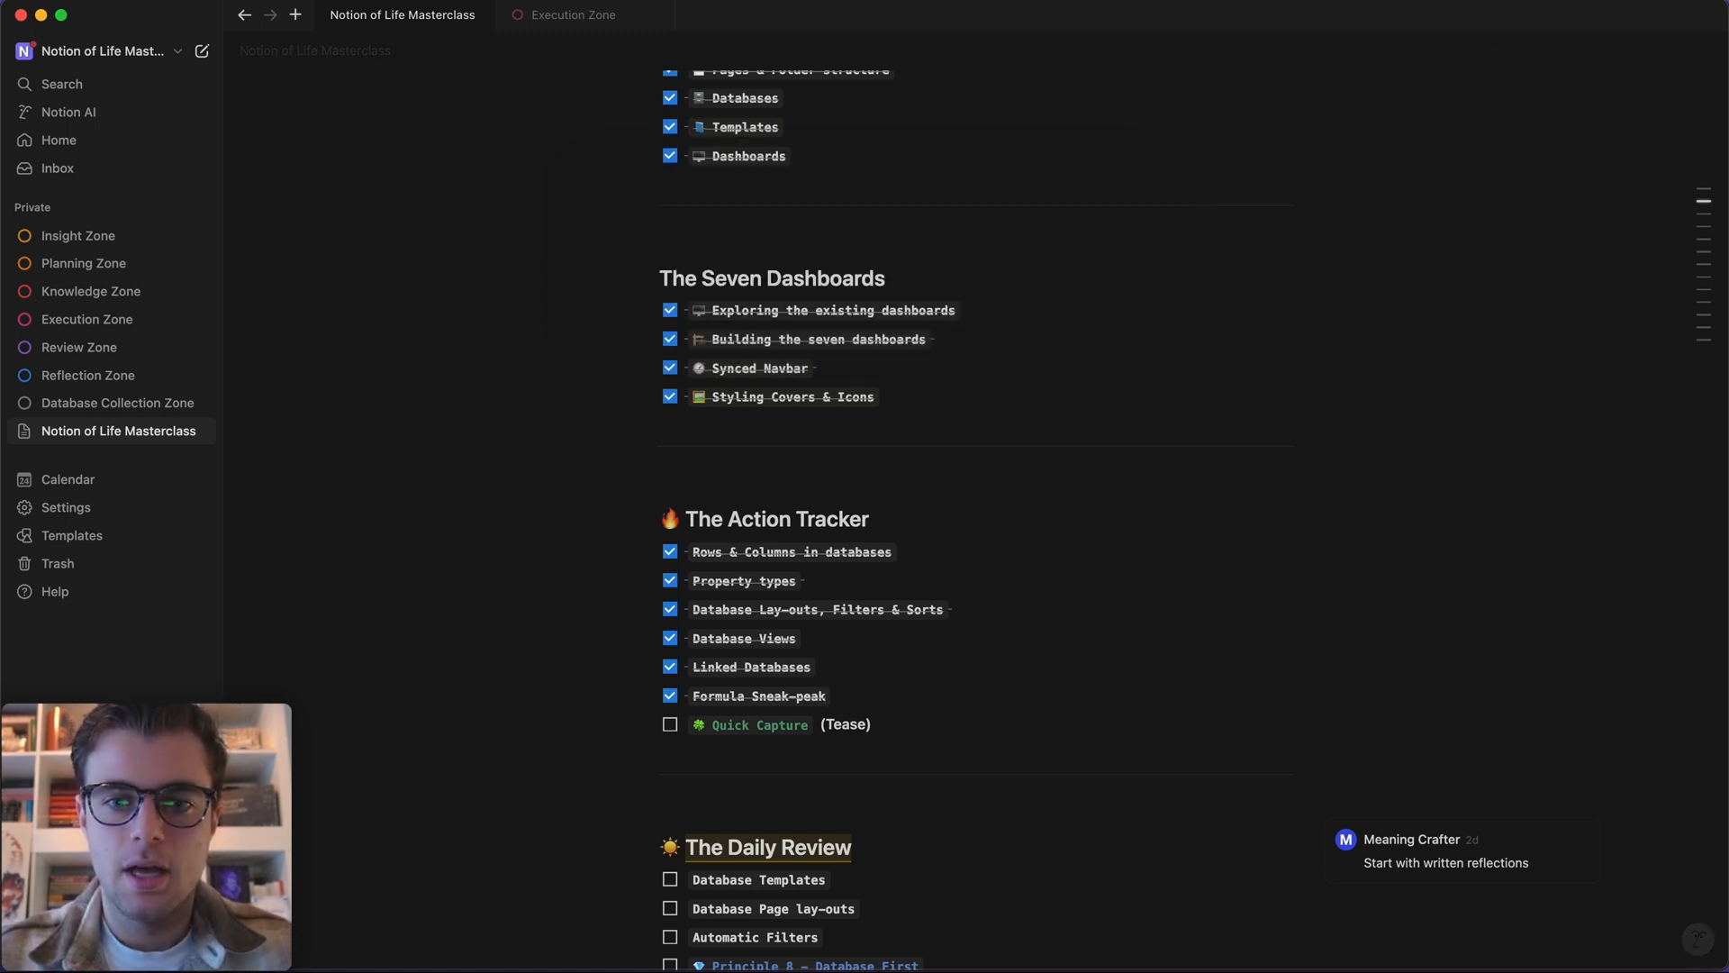